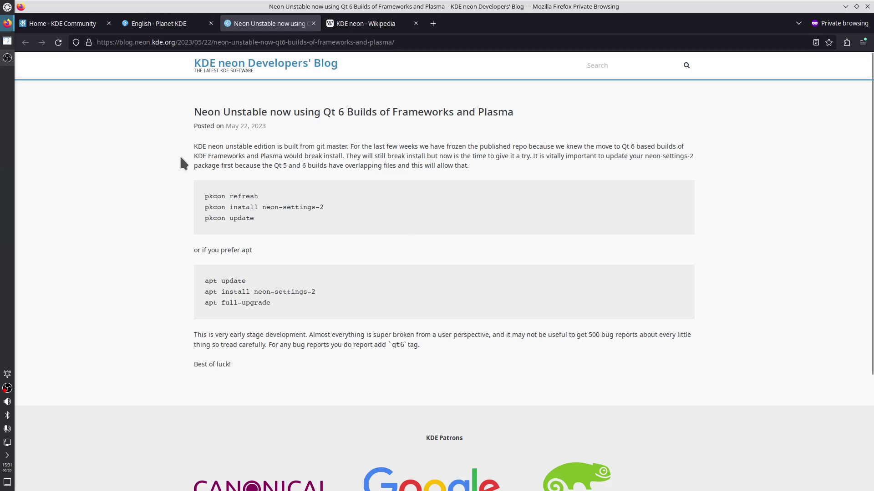
Highlight 'KDE neon unstable' in the Qt 6 blog post, then switch to the KDE Community tab
left_click_drag(193, 147, 254, 148)
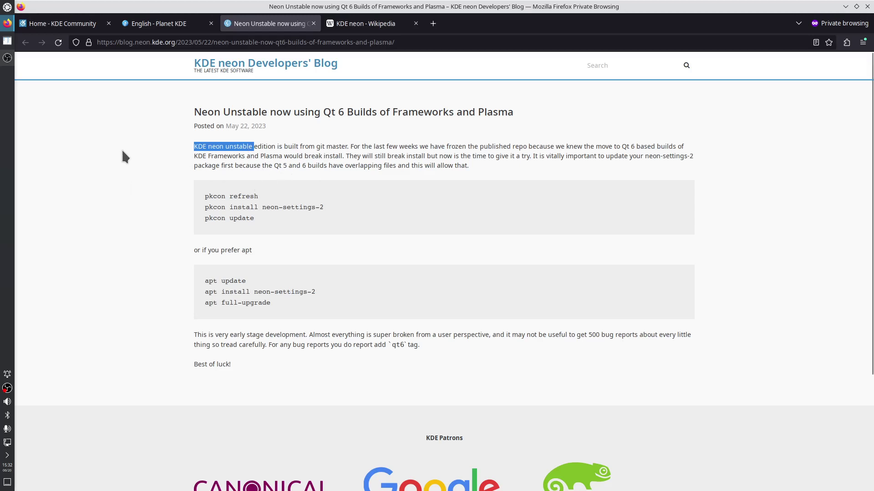
left_click(73, 25)
Open the Planet KDE footer link on kde.org in a new tab and bring it forward
scroll(201, 134, "up", 5)
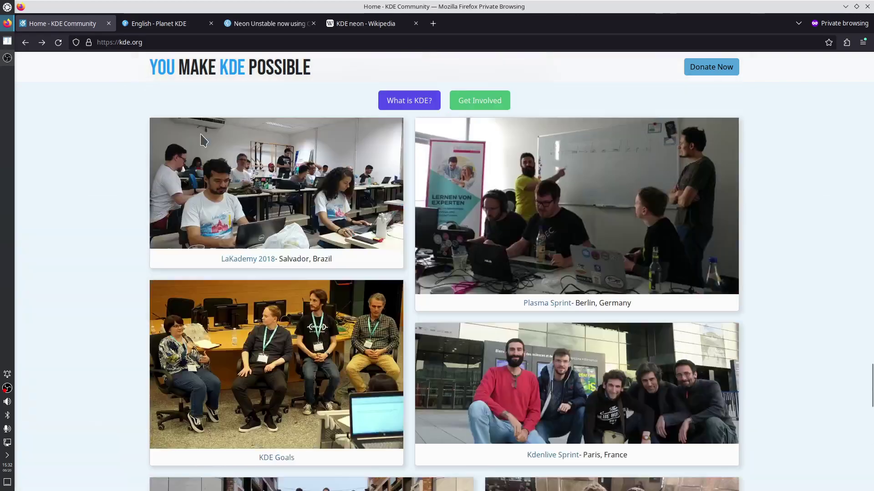
scroll(204, 140, "up", 15)
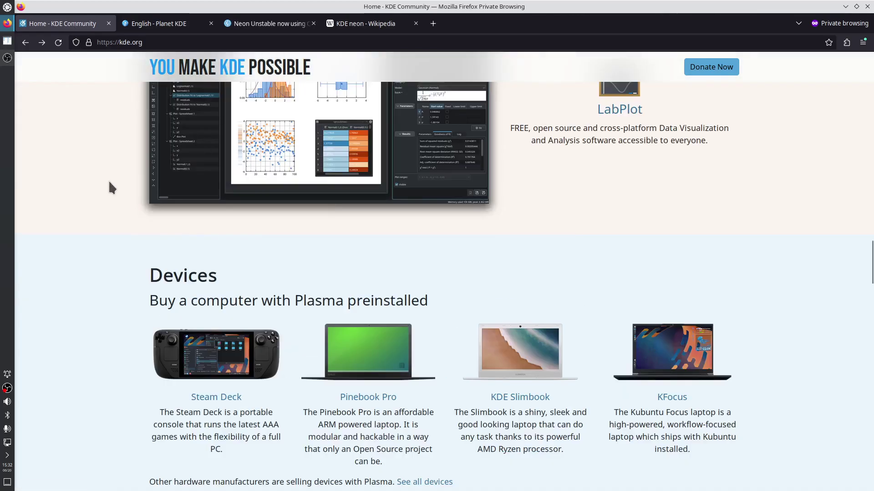
scroll(109, 184, "up", 10)
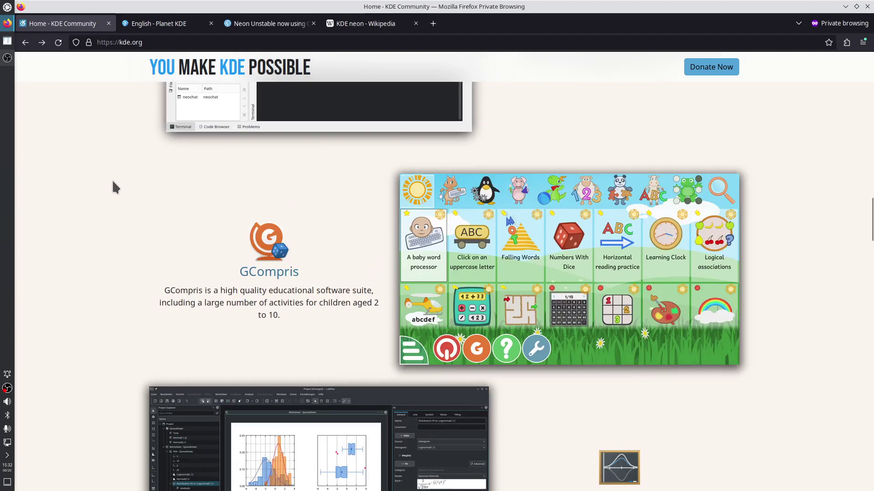
key("Home")
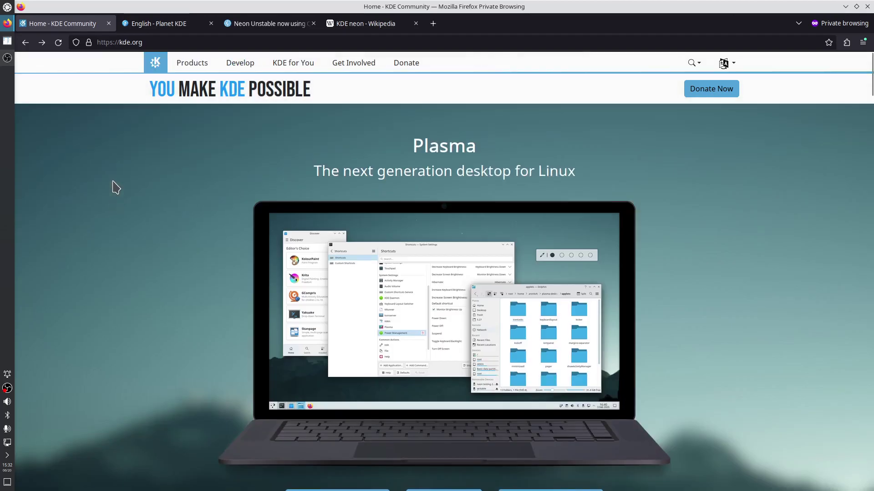
key("End")
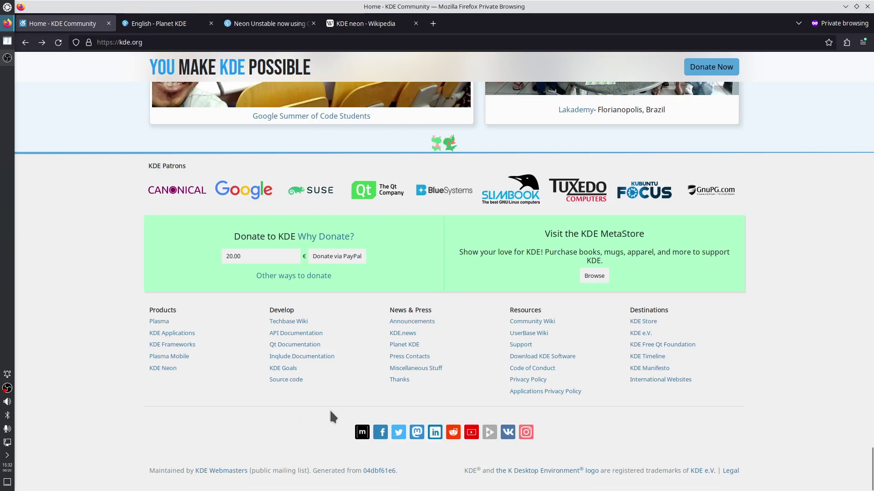
right_click(409, 345)
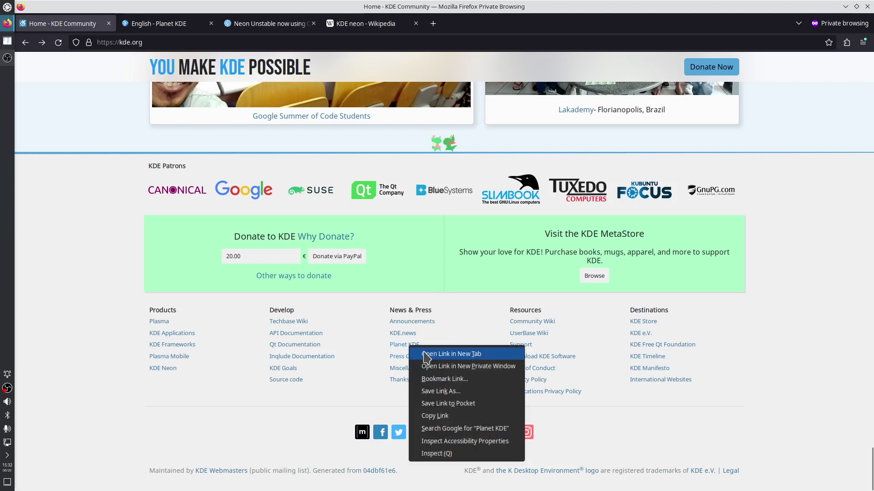
left_click(451, 354)
left_click(152, 23)
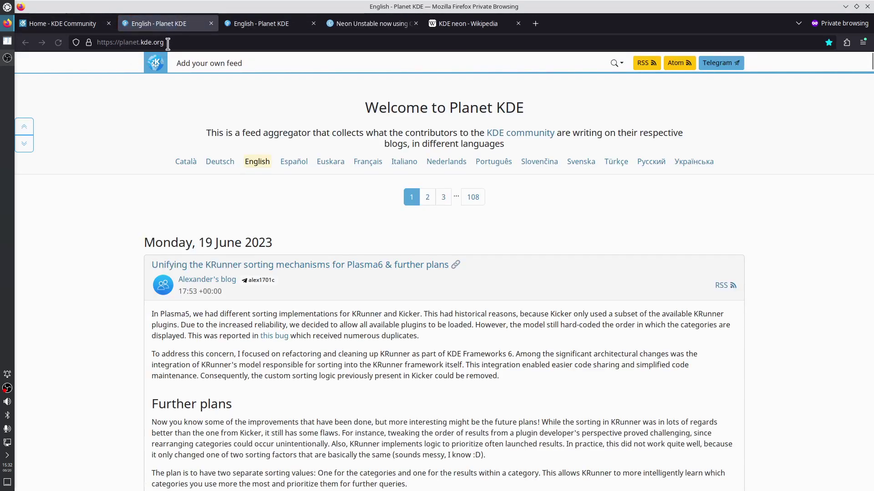
Scroll through Planet KDE and highlight a post's introduction and steps list
scroll(296, 423, "down", 7)
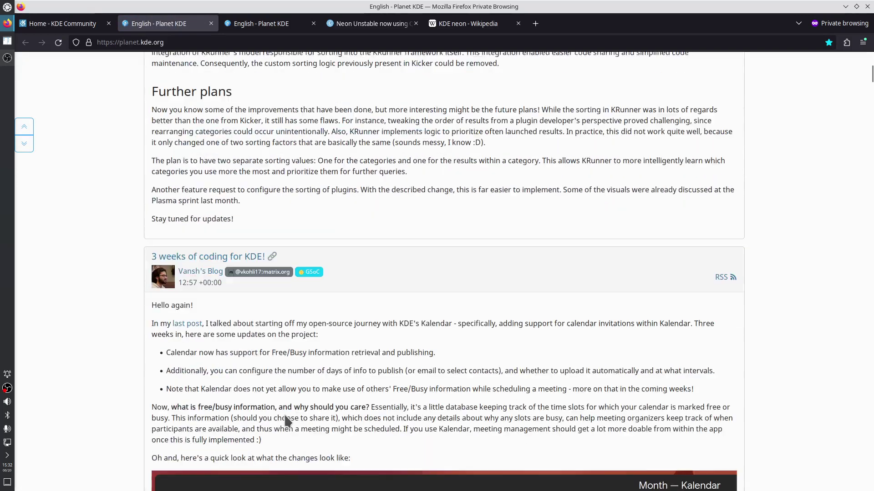
scroll(288, 421, "down", 13)
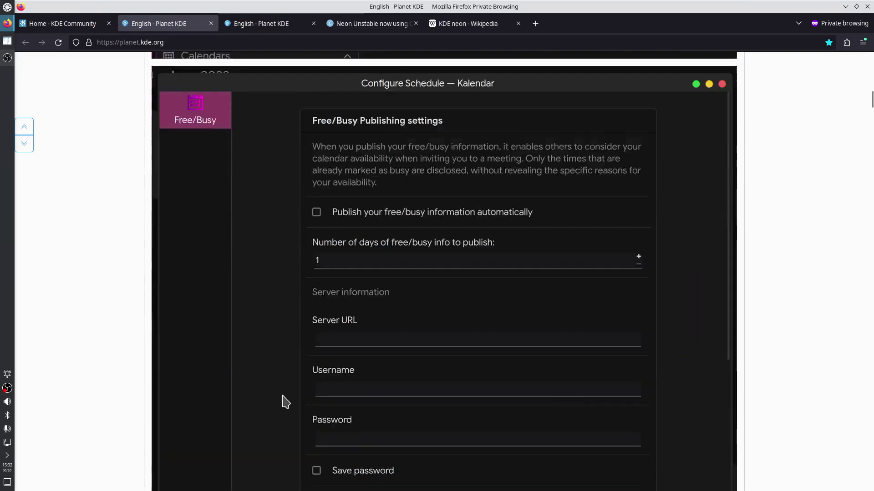
scroll(286, 402, "down", 5)
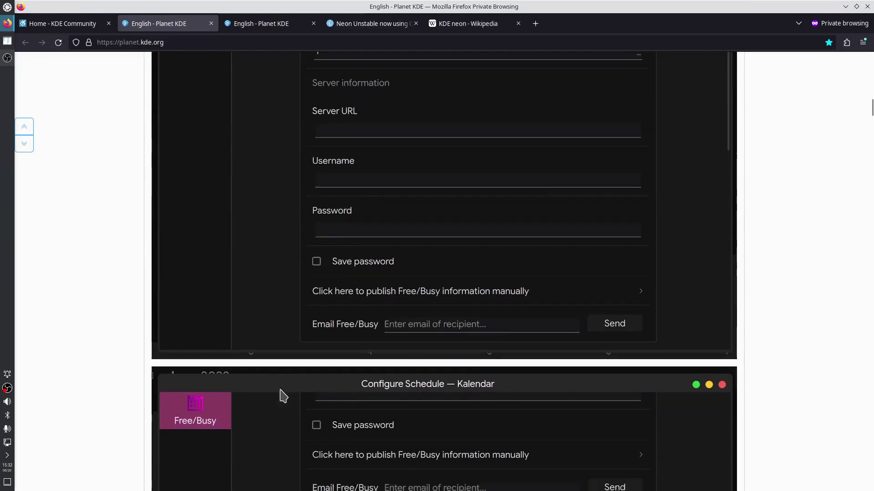
scroll(283, 395, "down", 3)
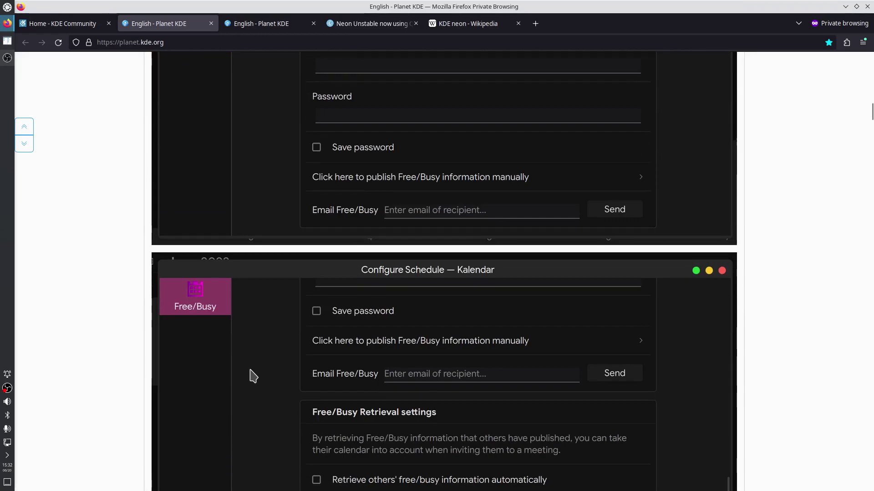
scroll(251, 370, "down", 1)
scroll(252, 371, "down", 12)
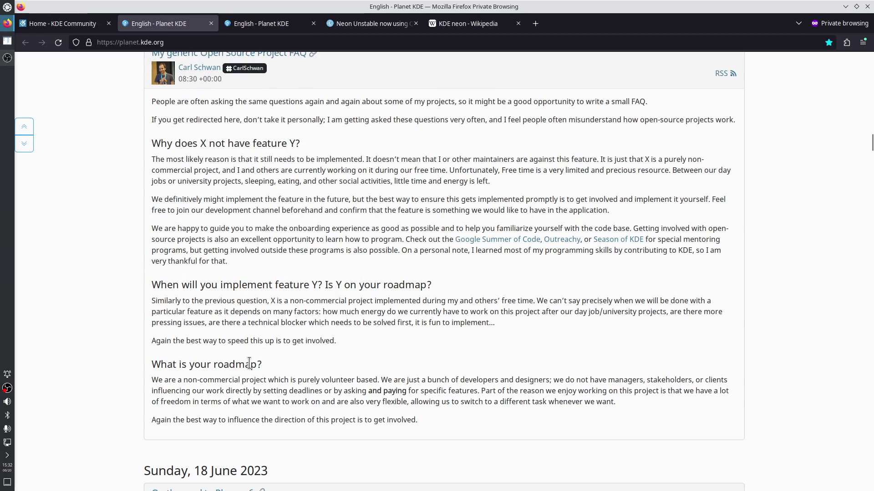
scroll(250, 364, "down", 3)
scroll(249, 364, "down", 3)
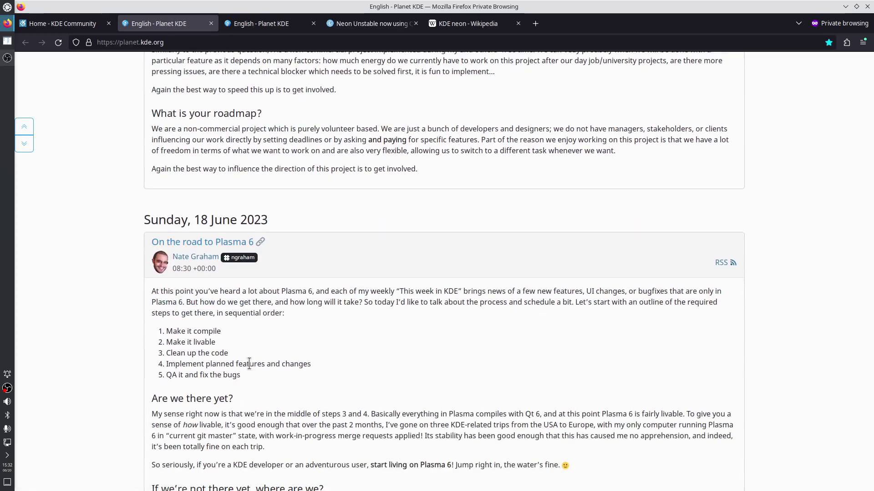
scroll(241, 346, "down", 2)
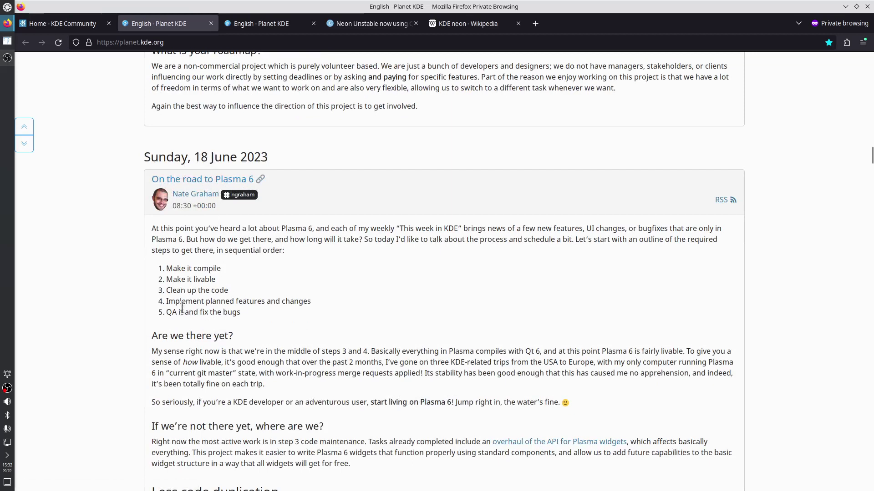
left_click_drag(163, 229, 246, 318)
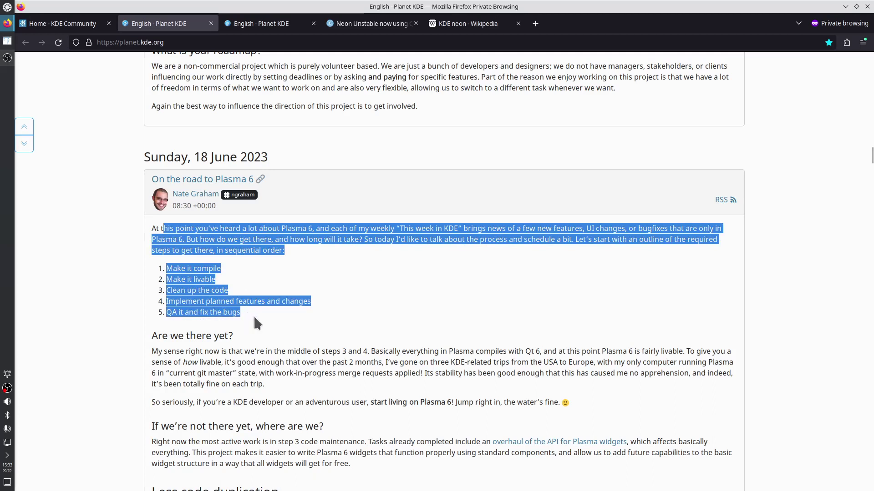
left_click(254, 311)
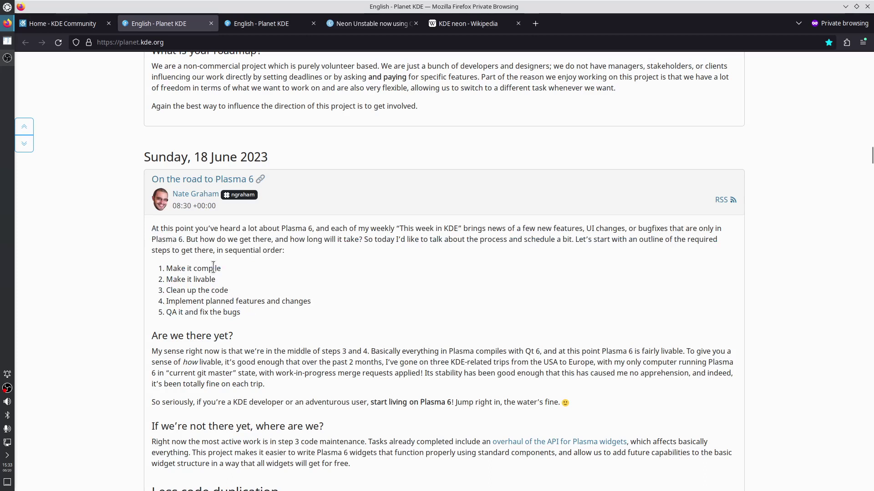
Open the post's 'Test Plasma 6' link in a new background tab
scroll(242, 355, "down", 3)
scroll(242, 355, "down", 3)
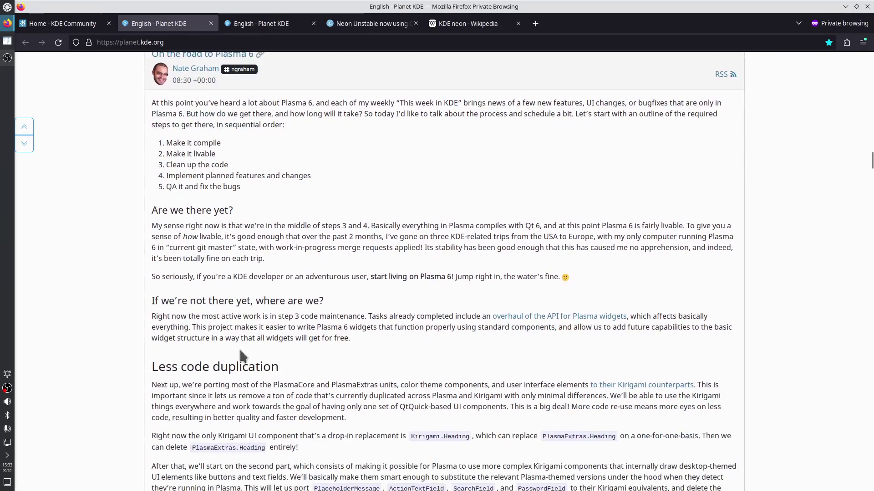
scroll(243, 355, "down", 20)
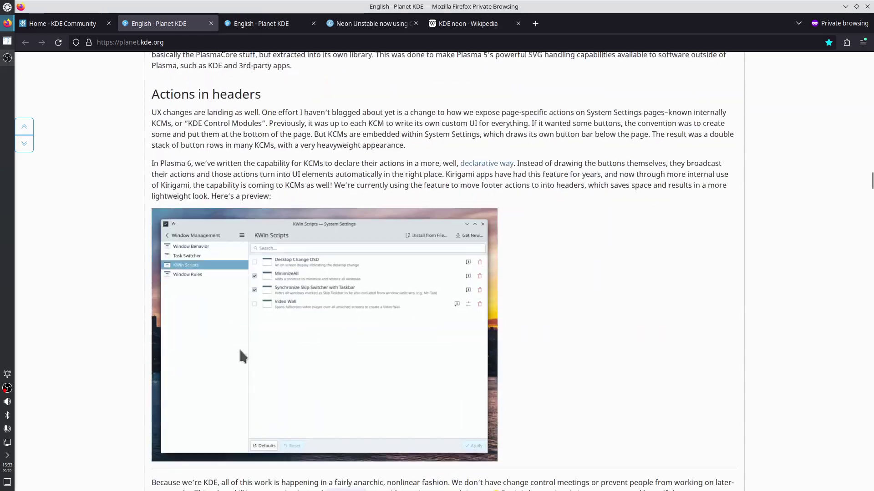
scroll(240, 348, "down", 12)
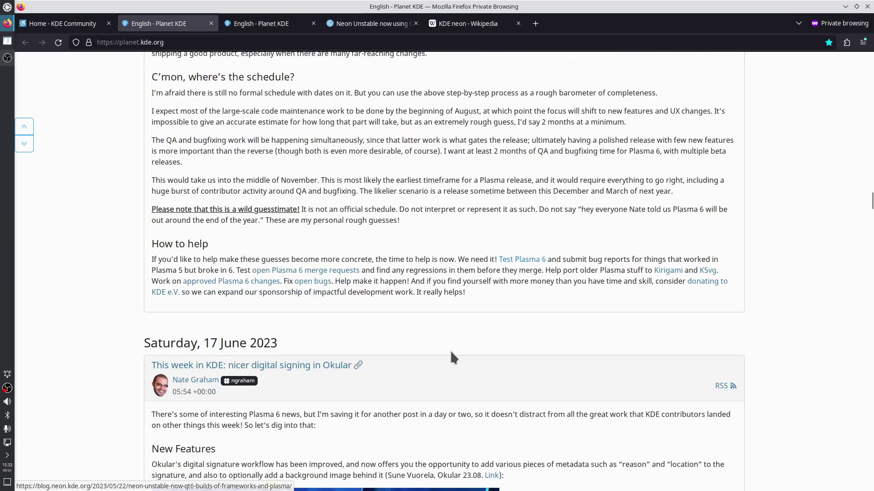
scroll(450, 355, "down", 12)
scroll(455, 358, "down", 8)
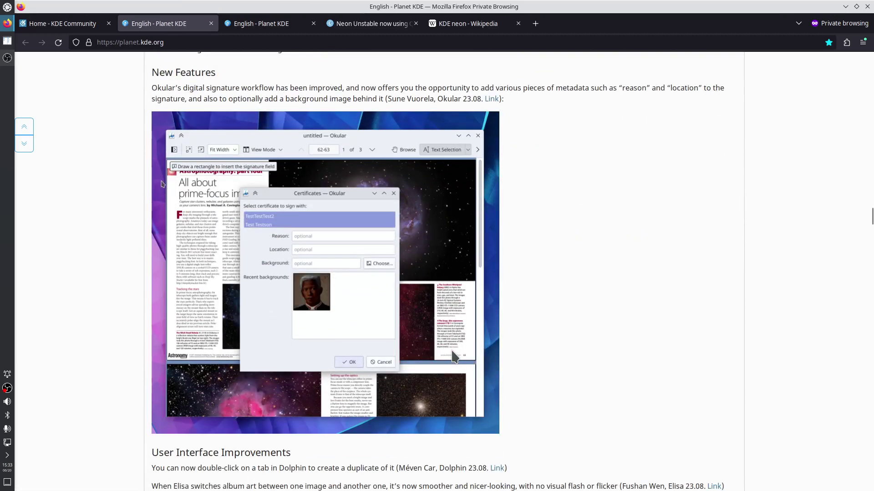
scroll(455, 357, "up", 5)
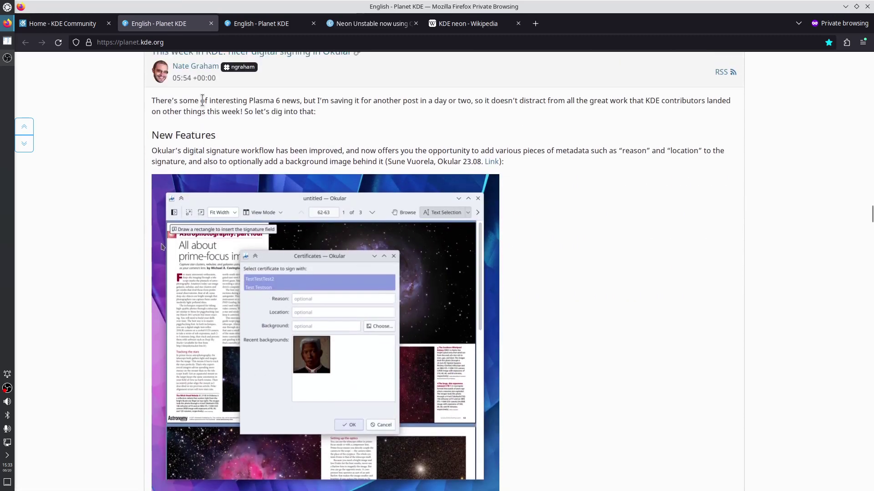
scroll(357, 218, "down", 9)
scroll(396, 328, "down", 20)
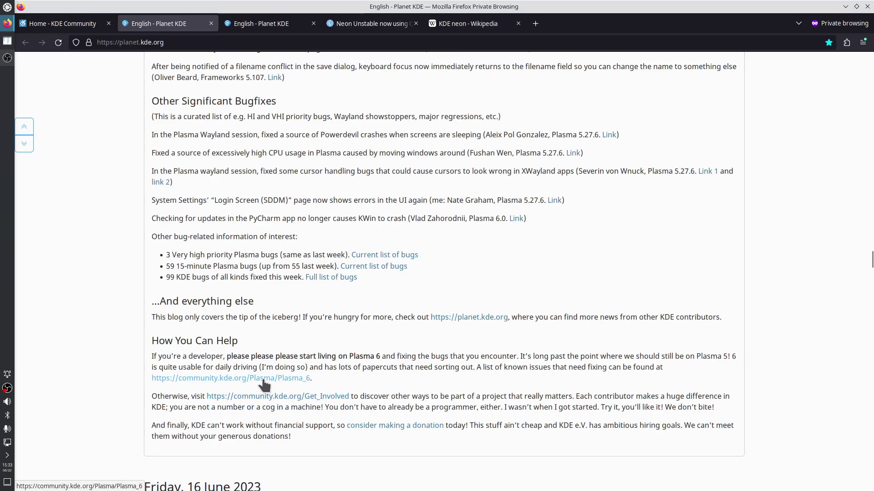
scroll(263, 379, "up", 15)
scroll(263, 379, "up", 7)
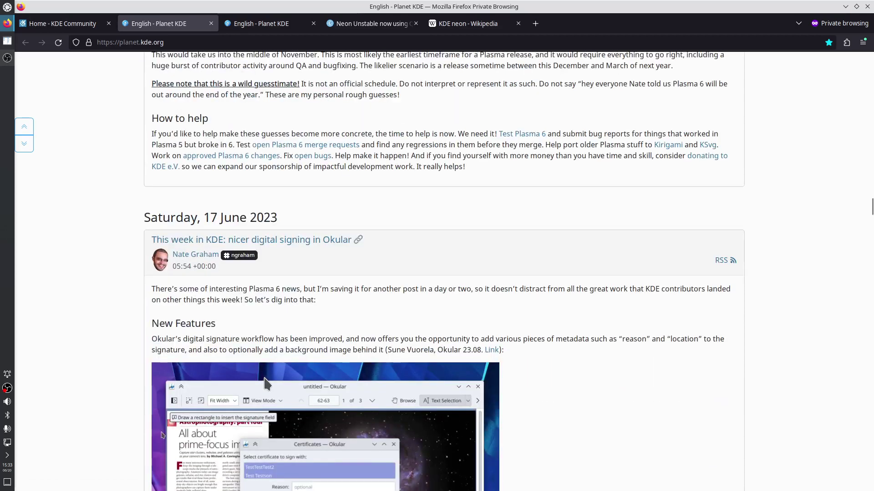
right_click(517, 137)
left_click(527, 144)
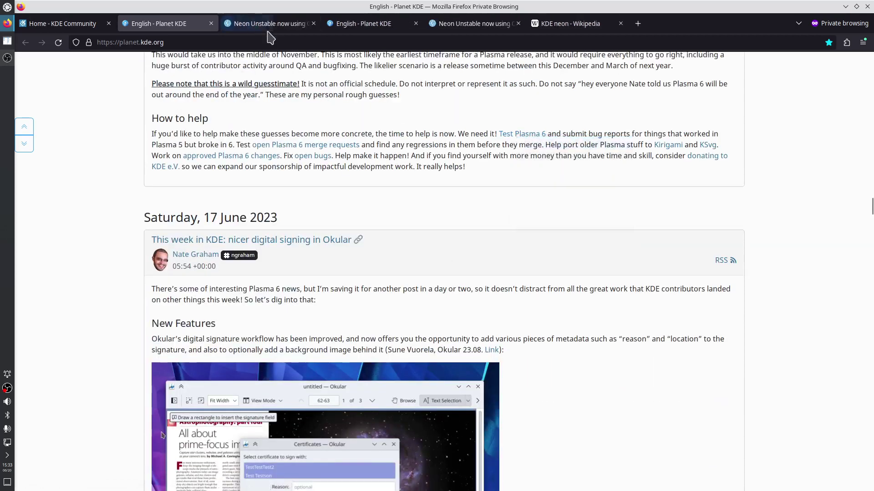
Switch to the Neon Unstable Qt 6 blog post tab and highlight its body
left_click(266, 24)
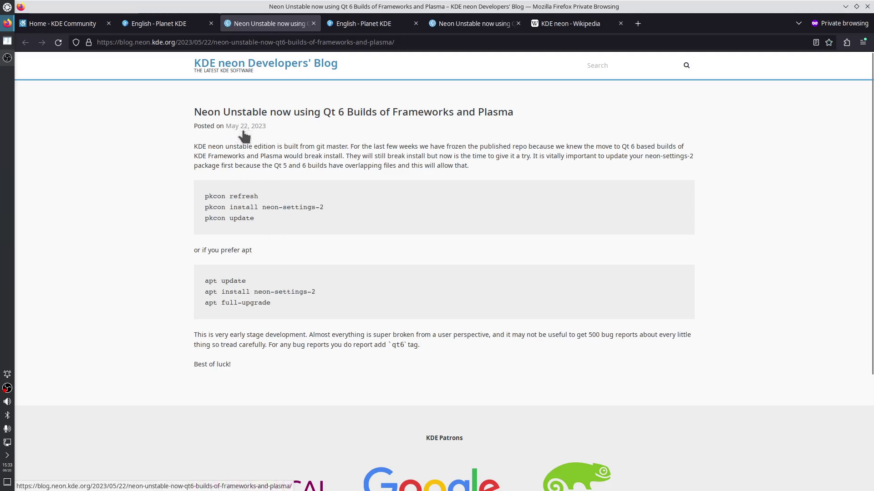
left_click_drag(194, 146, 252, 358)
left_click(292, 335)
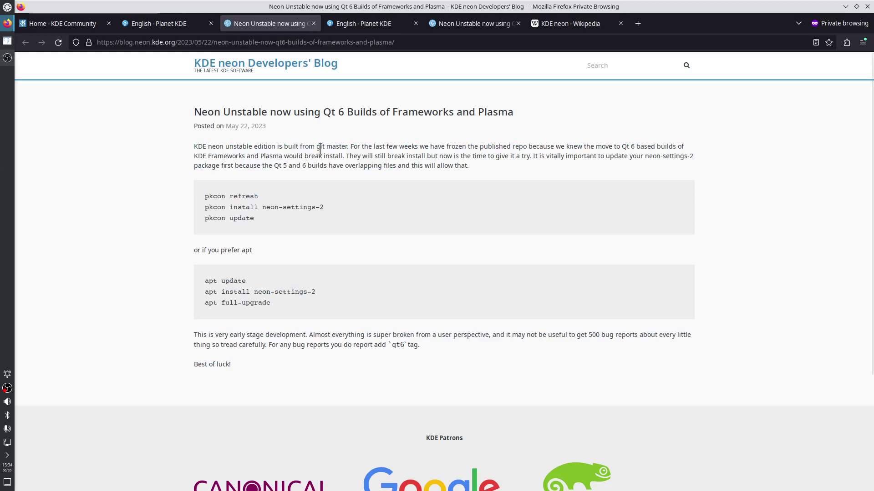
Search 'kde neon' in a new private tab and open the KDE neon result in another tab
key("ctrl+t")
type("kde neon")
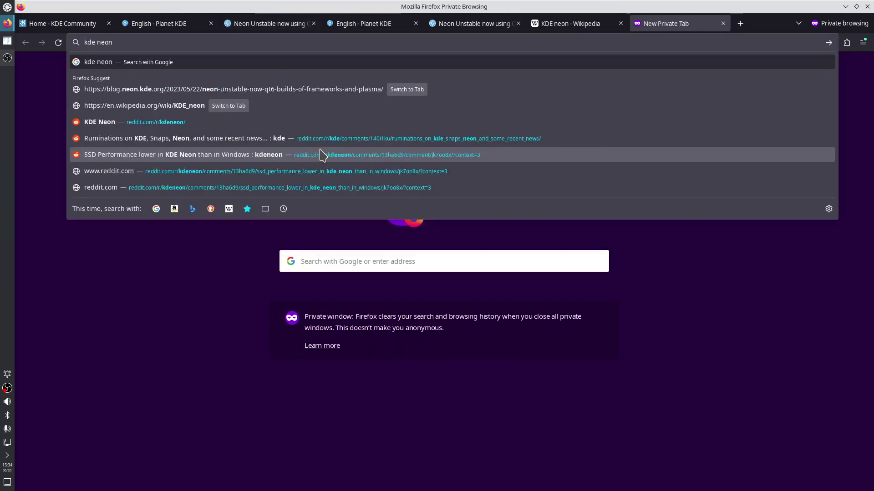
key("Return")
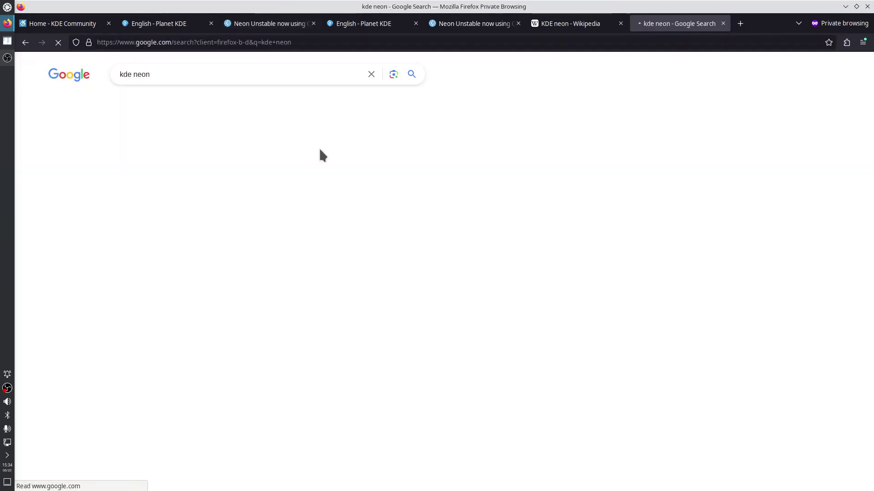
right_click(146, 172)
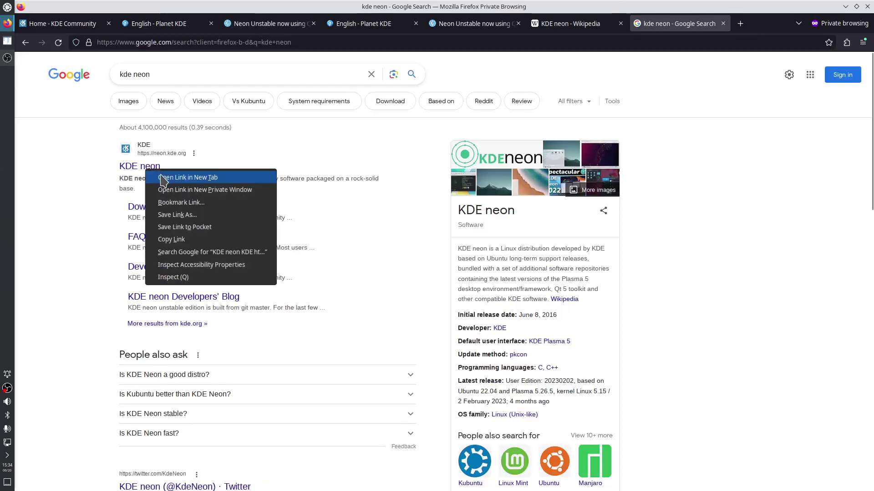
left_click(173, 176)
Open the KDE neon Wikipedia article from further down the search results
scroll(300, 248, "down", 3)
scroll(312, 253, "down", 4)
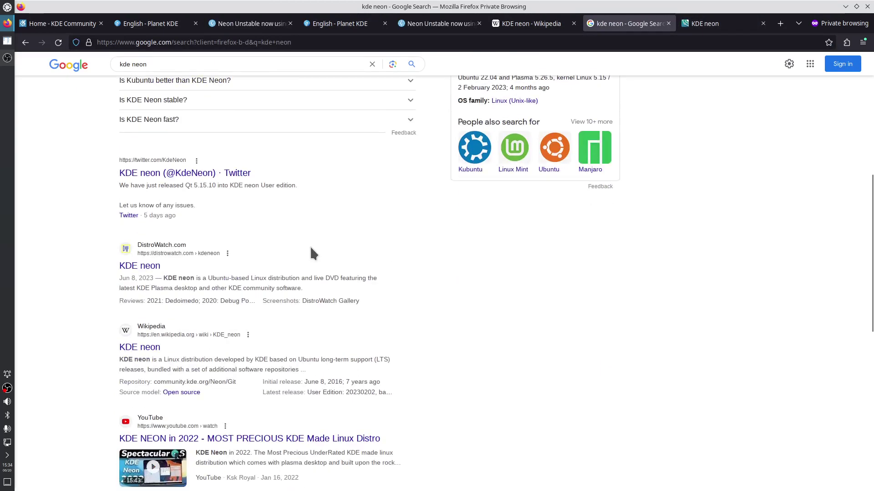
left_click(139, 347)
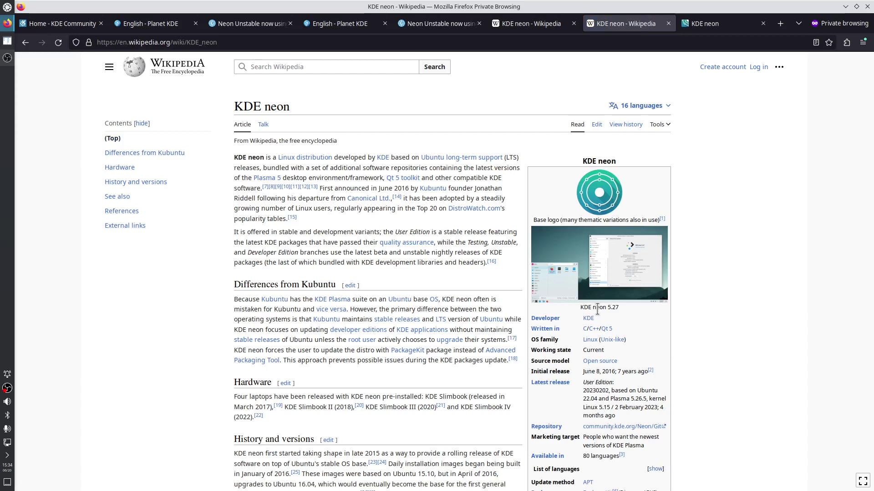
mouse_move(590, 323)
left_click_drag(588, 371, 618, 372)
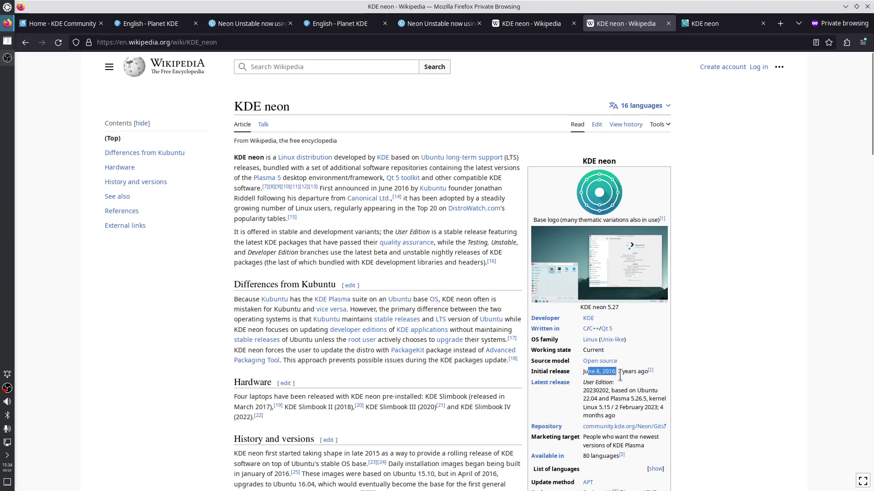
scroll(635, 386, "down", 3)
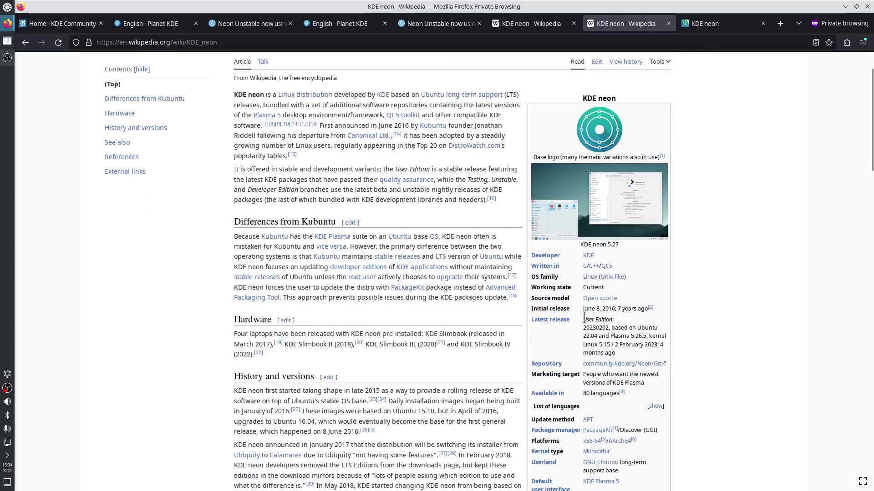
left_click_drag(584, 320, 614, 321)
left_click_drag(636, 328, 602, 340)
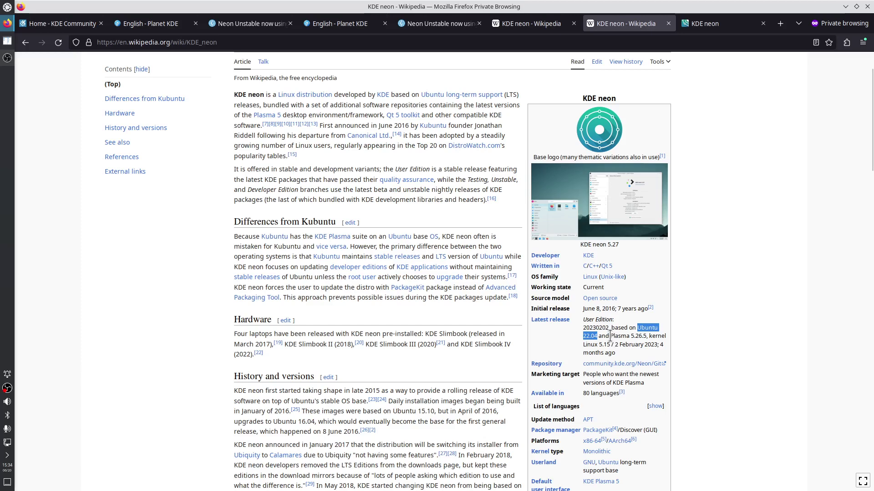
left_click(610, 336)
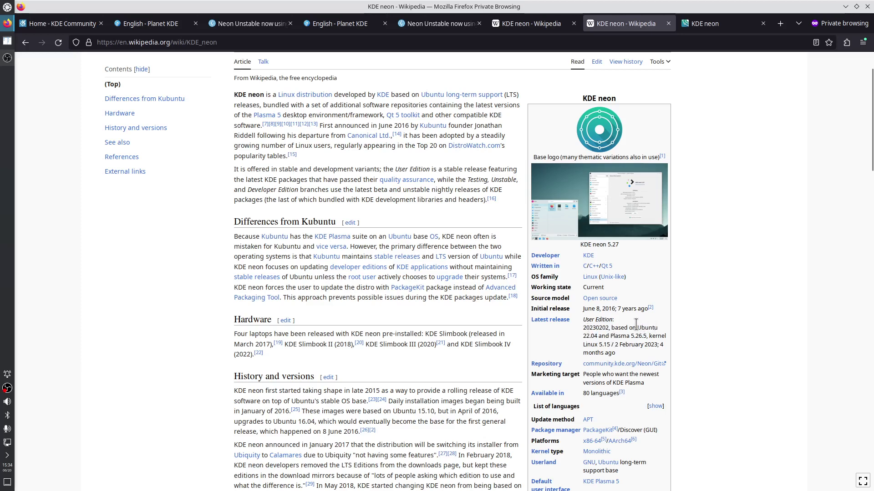
left_click_drag(637, 328, 597, 337)
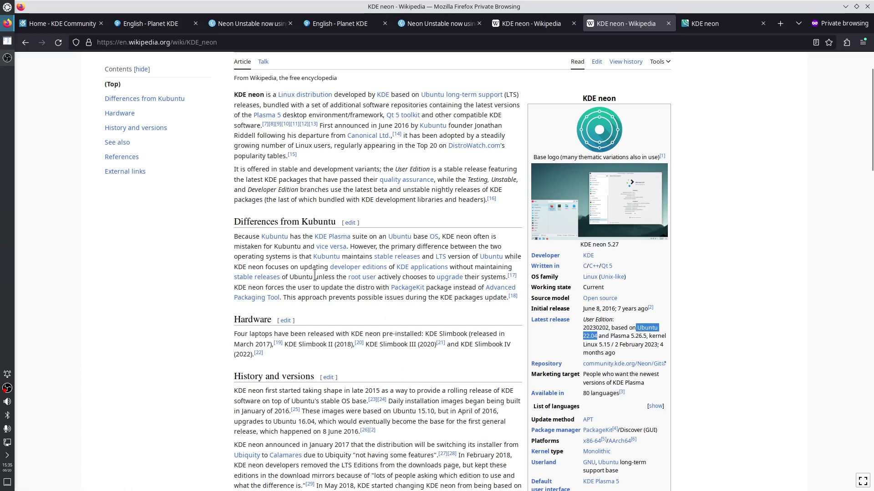
left_click_drag(314, 269, 328, 269)
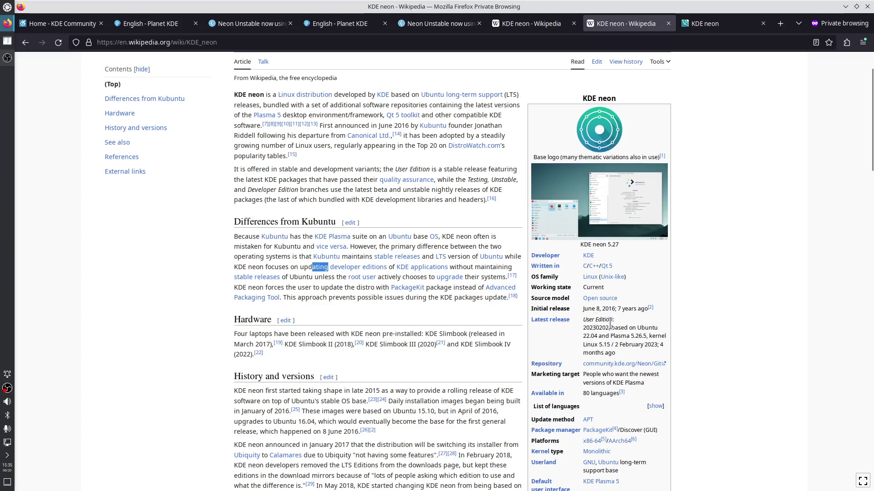
left_click_drag(583, 320, 612, 320)
Go to the KDE neon homepage tab and open its Download Now page
left_click(707, 23)
scroll(628, 244, "down", 10)
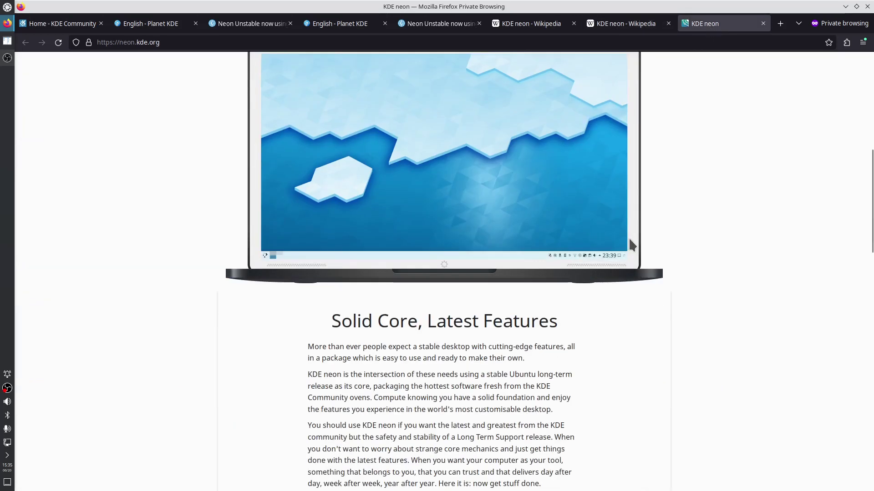
scroll(629, 241, "up", 8)
left_click(472, 211)
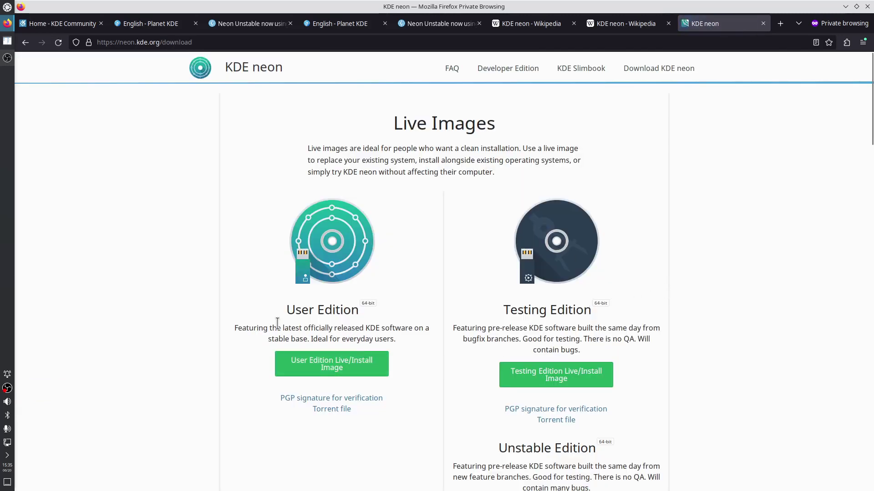
Highlight the User, Unstable and Developer Edition descriptions on the download page
left_click_drag(276, 328, 386, 339)
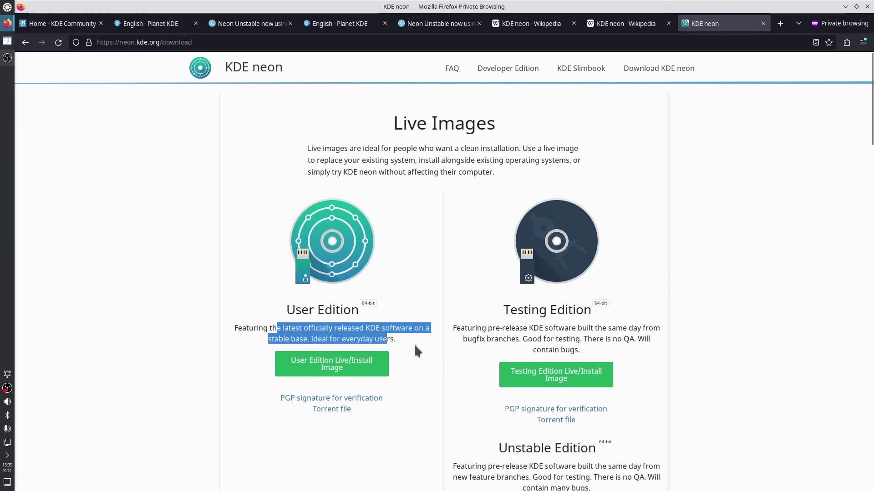
scroll(490, 338, "down", 5)
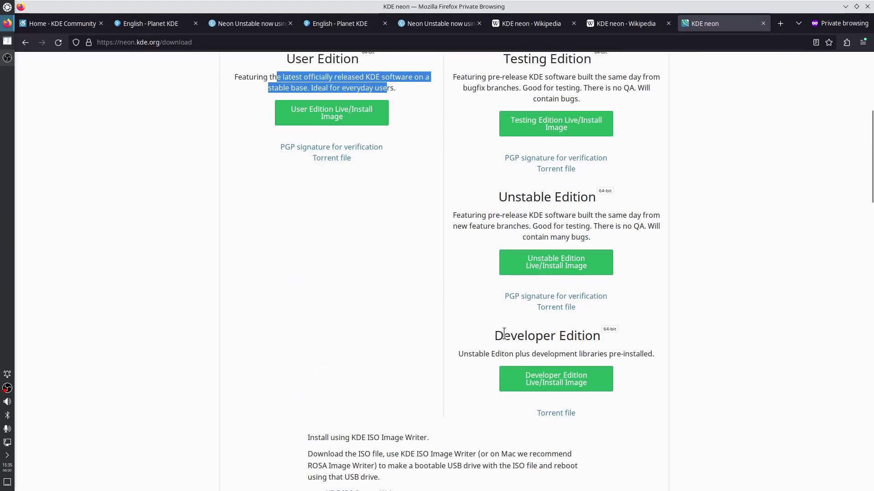
left_click_drag(477, 214, 574, 238)
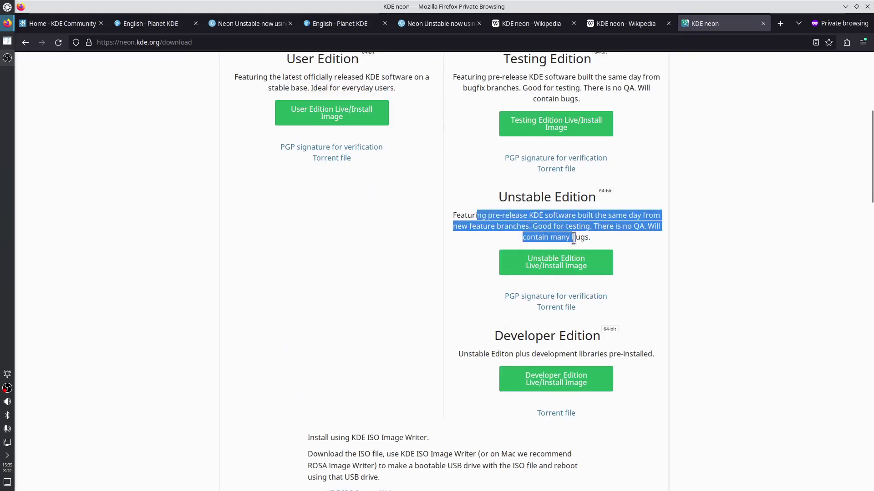
left_click_drag(476, 354, 630, 354)
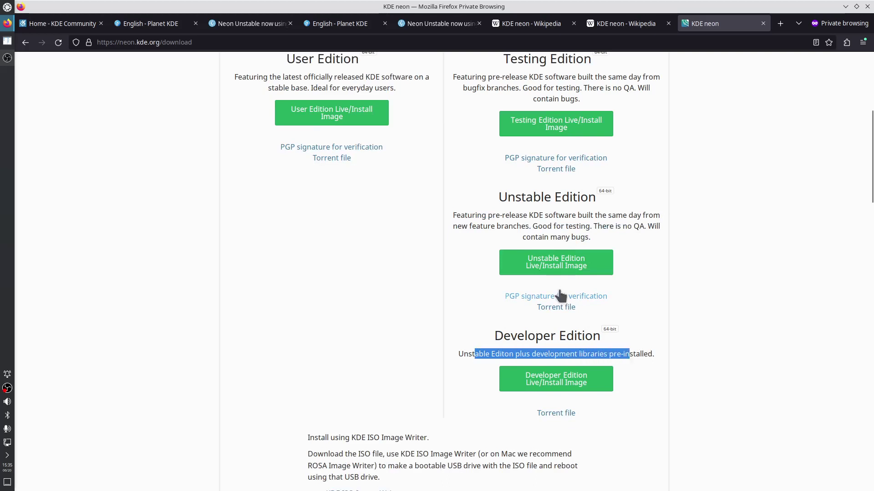
left_click_drag(473, 215, 558, 239)
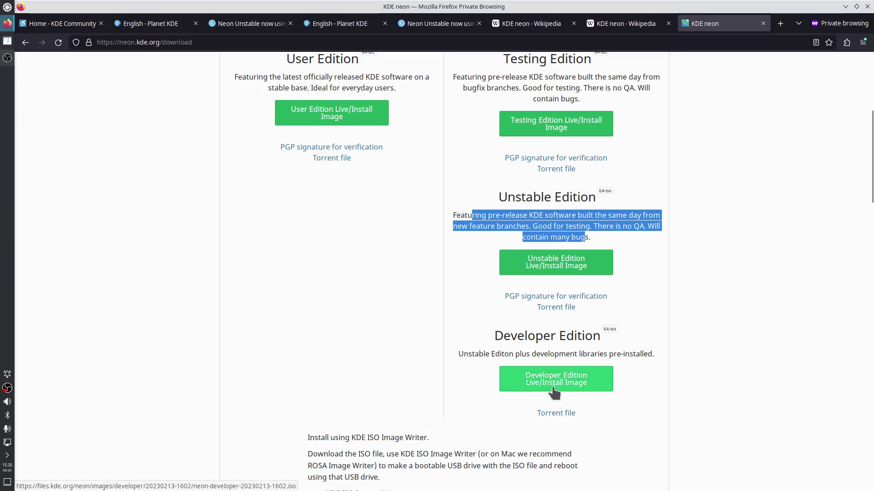
Save the Unstable Edition ISO into work/to_delete/iso and check its download progress
left_click(541, 266)
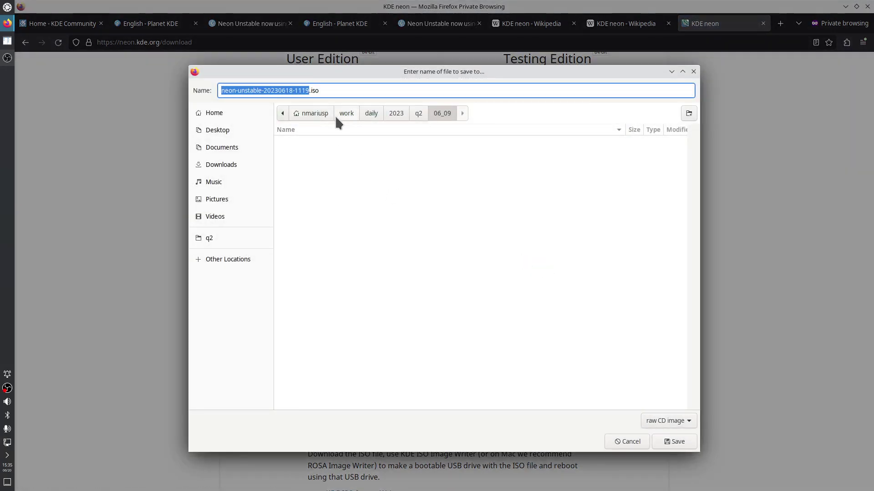
left_click(339, 116)
left_click(303, 177)
double_click(304, 177)
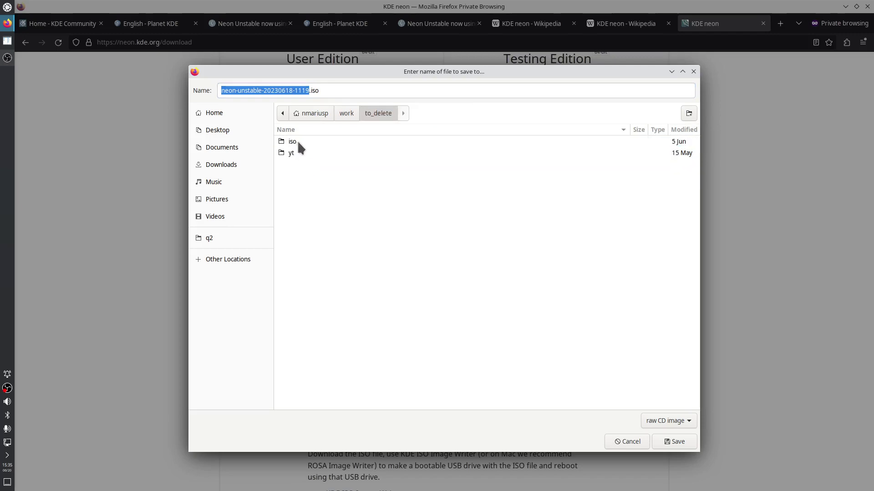
double_click(297, 142)
left_click(670, 450)
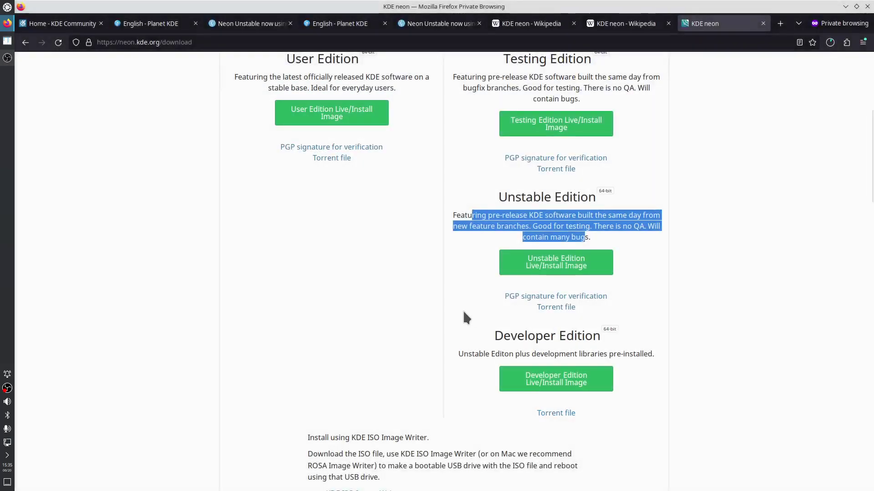
left_click(830, 44)
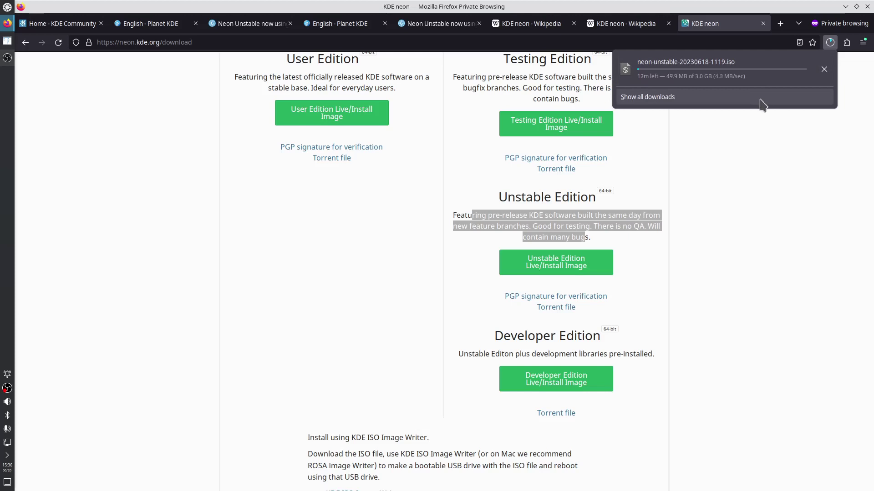
left_click(765, 143)
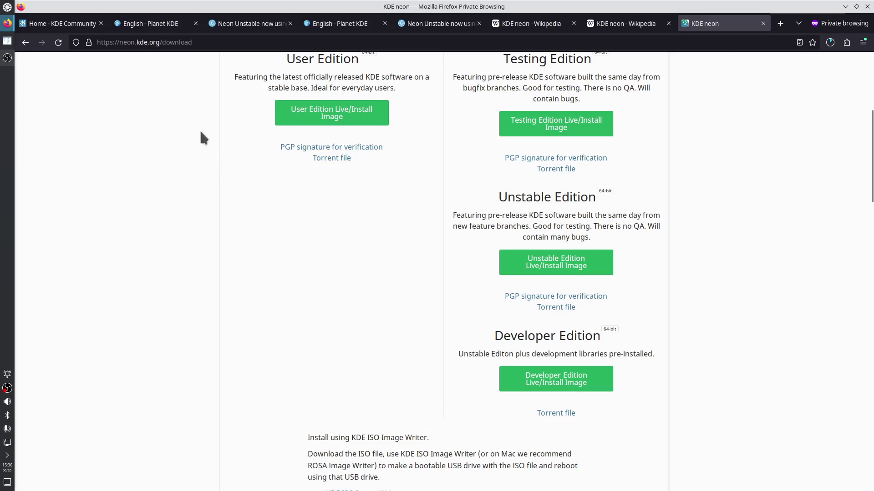
Switch to the Neon Unstable blog post and highlight its opening paragraph and Qt 6 phrase
left_click(438, 23)
left_click(269, 148)
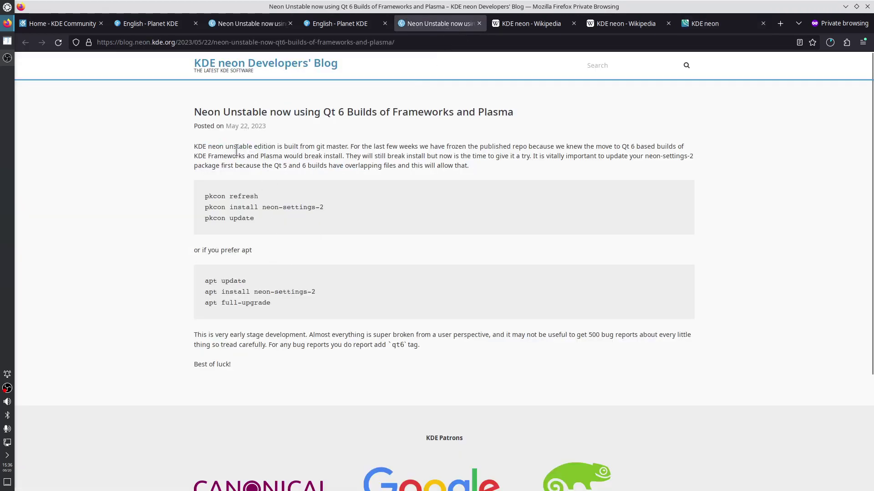
left_click_drag(220, 146, 433, 179)
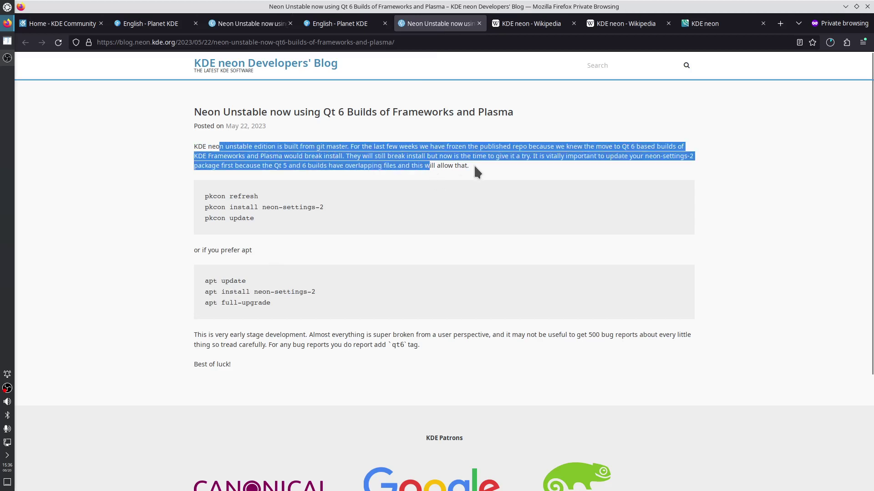
left_click(551, 150)
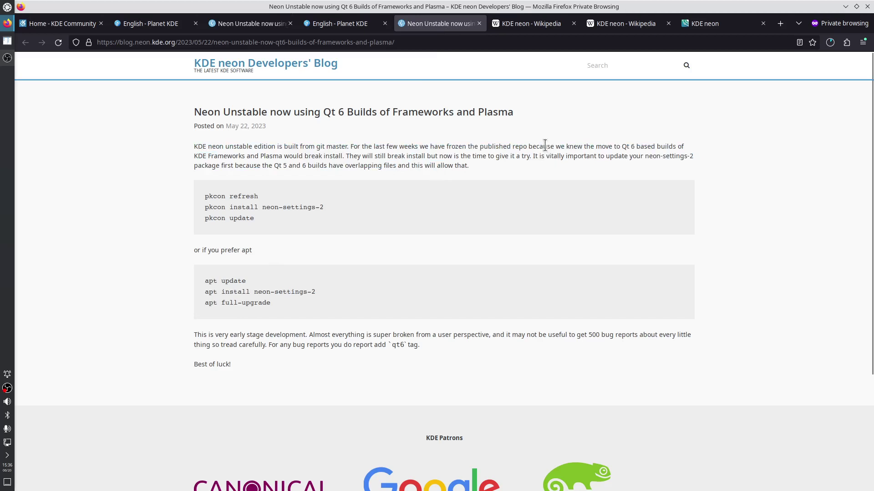
left_click_drag(545, 145, 634, 148)
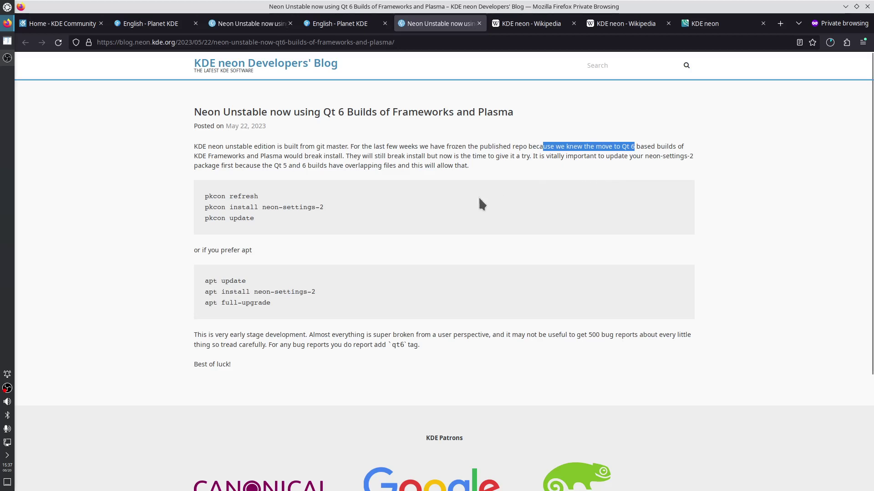
left_click(393, 174)
Search 'kde invent frameworks' in a new private tab and open the Frameworks GitLab result in a new tab
key("ctrl+t")
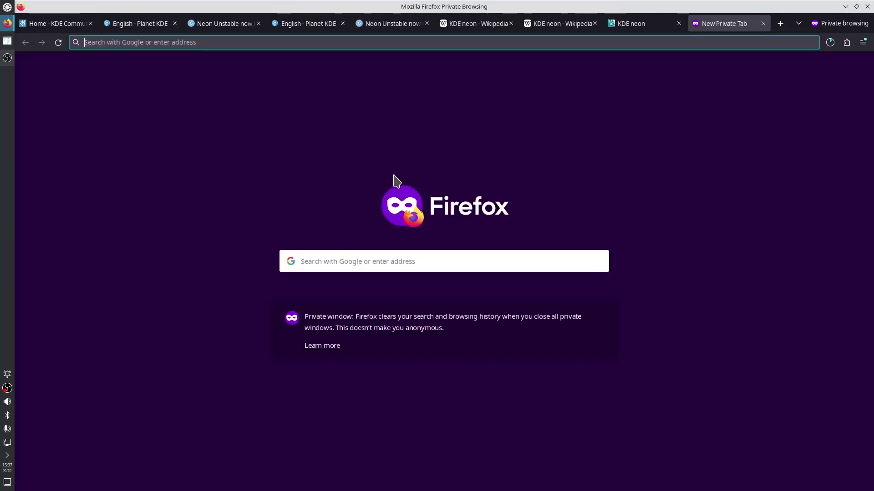
type("kde invent")
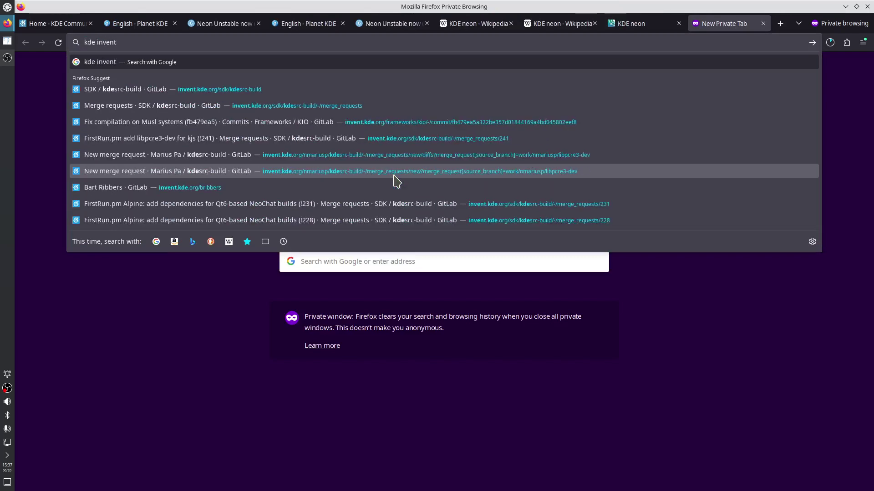
type(" frame")
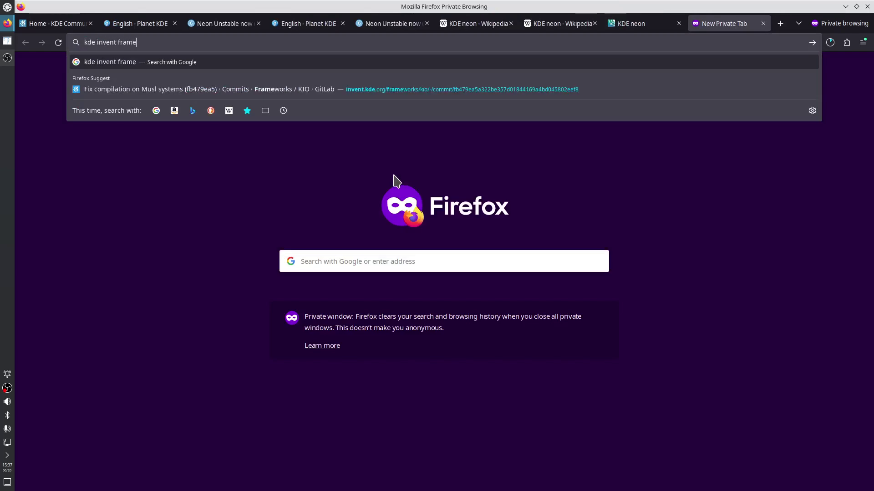
type("works")
key("Return")
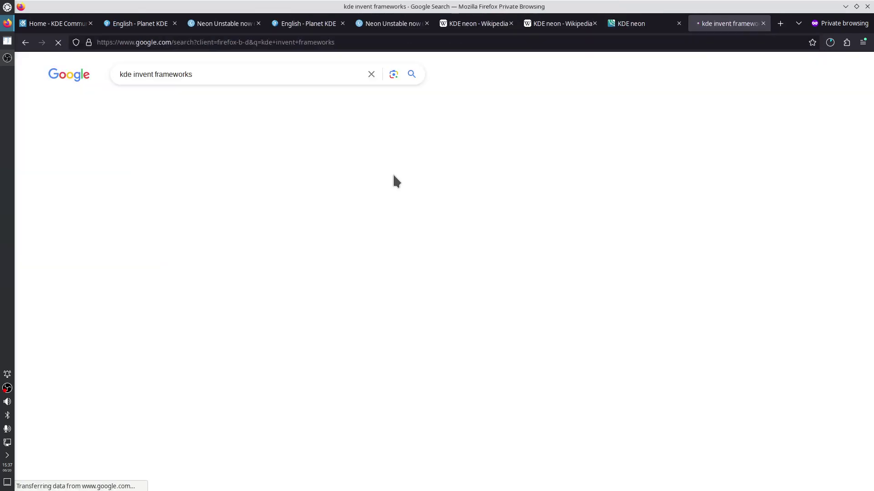
right_click(157, 167)
left_click(182, 176)
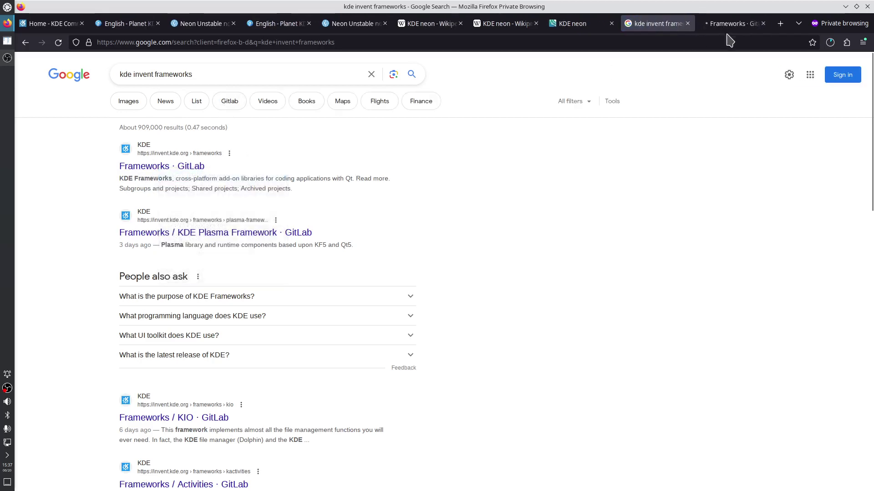
left_click(728, 27)
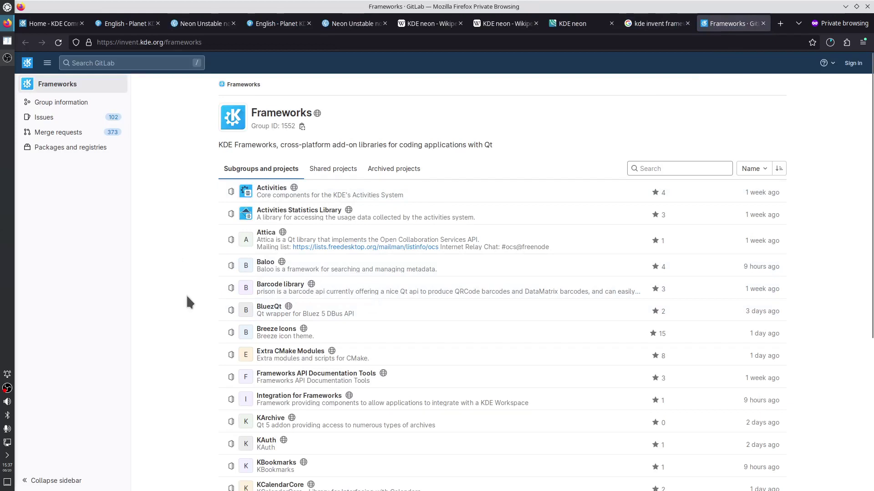
Open the KConfig project from the Frameworks list in a new tab and switch to it
scroll(186, 294, "down", 3)
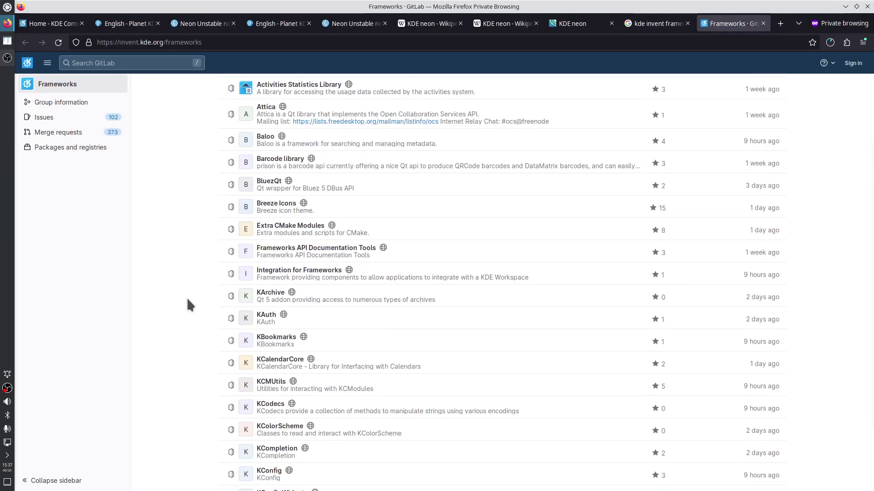
scroll(187, 300, "down", 2)
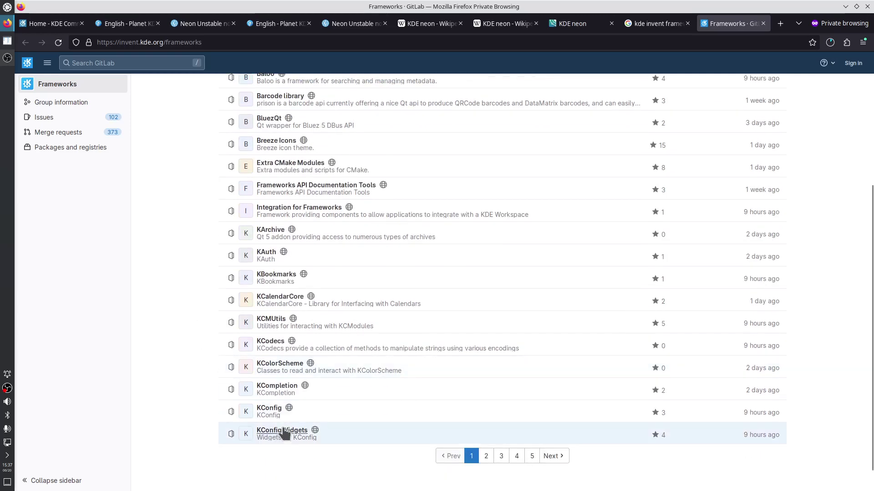
right_click(268, 407)
left_click(319, 298)
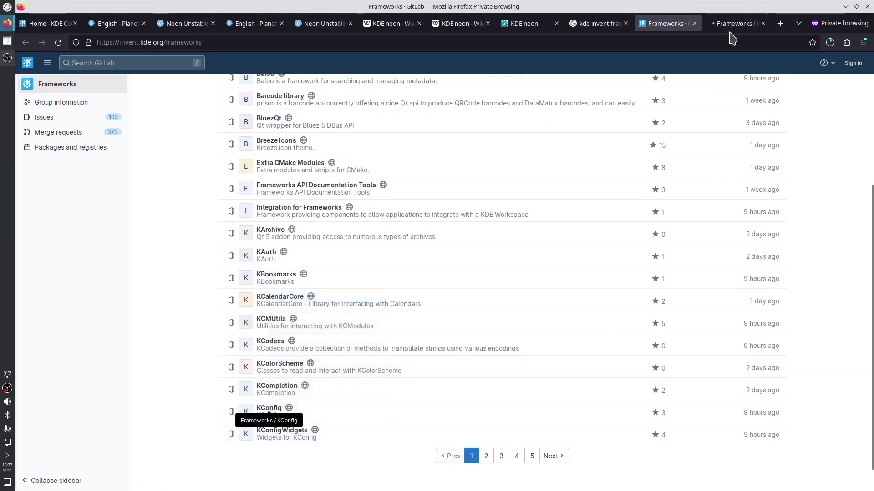
left_click(735, 23)
left_click(253, 236)
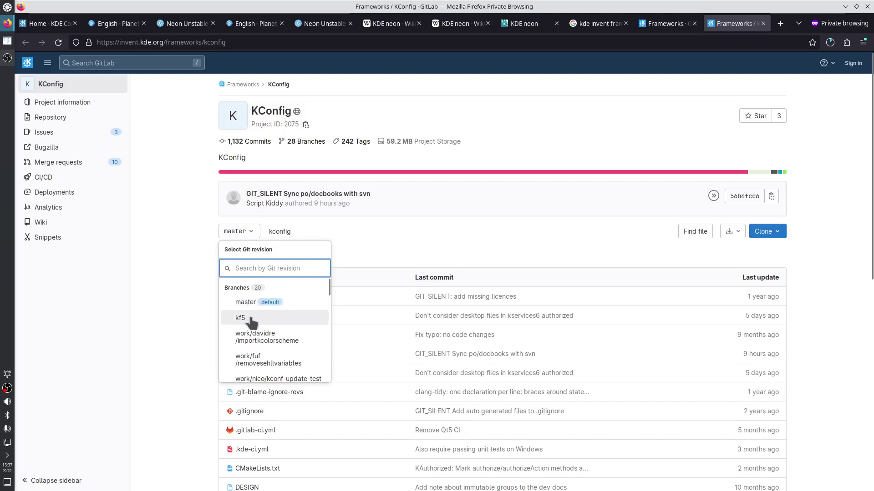
scroll(259, 323, "down", 2)
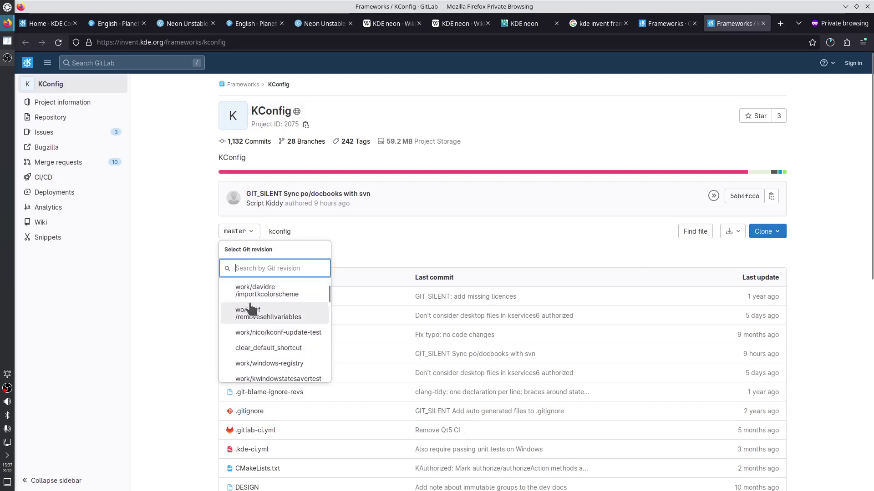
scroll(269, 310, "down", 3)
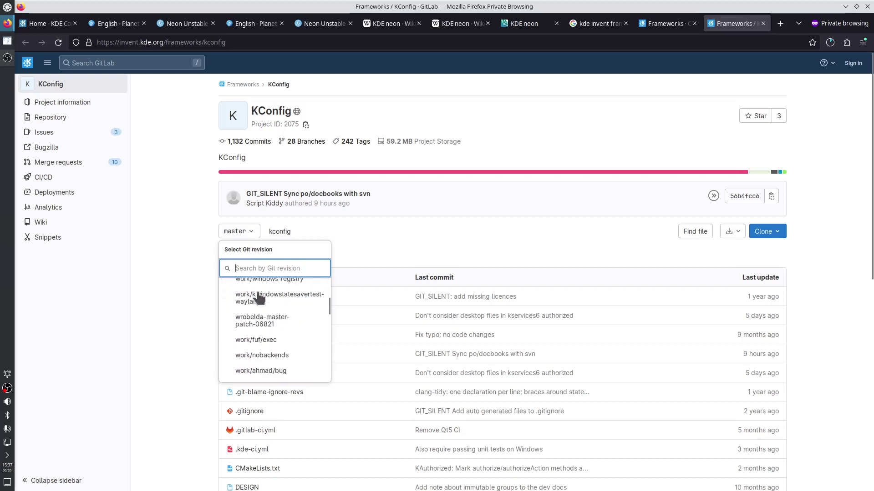
scroll(270, 353, "down", 5)
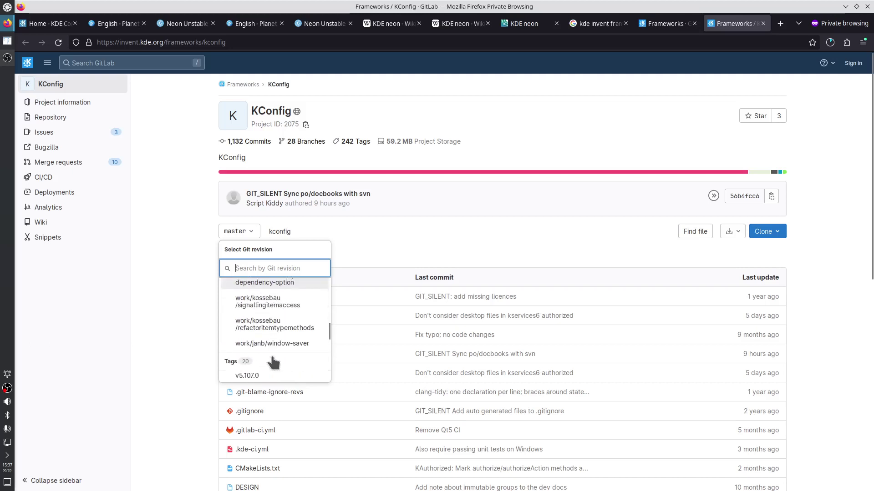
scroll(271, 354, "up", 10)
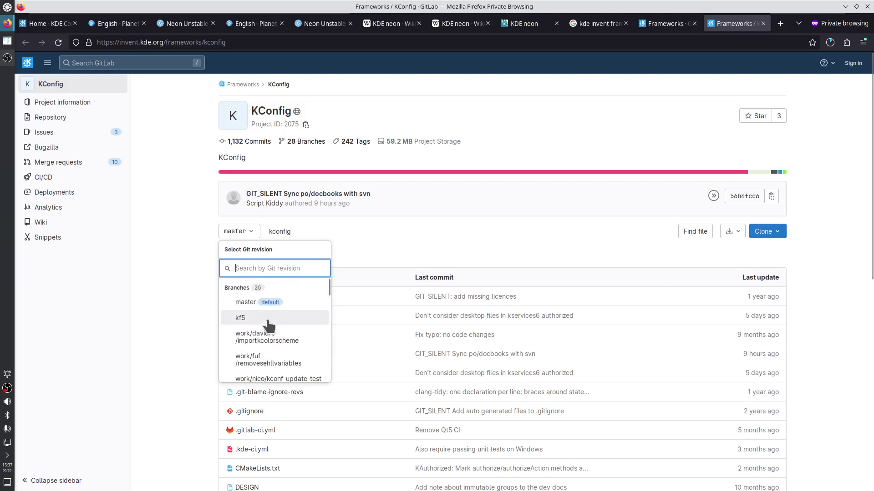
left_click(159, 249)
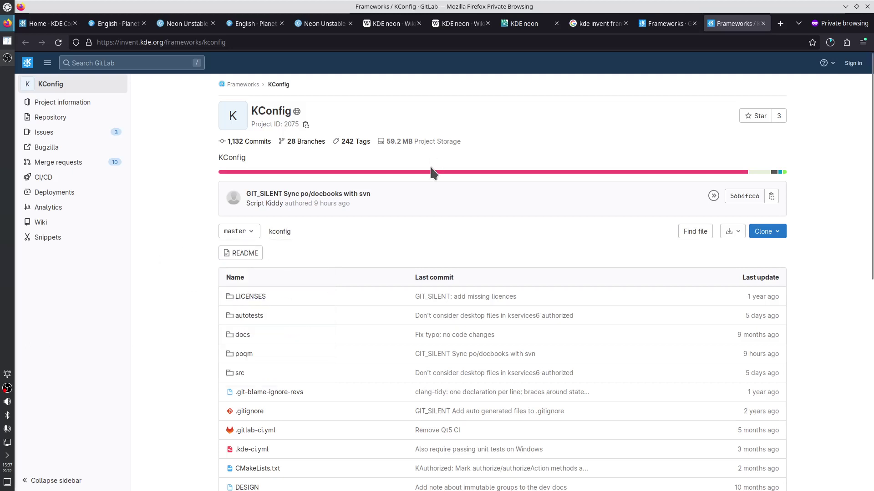
Close the KConfig and Frameworks tabs and change the search to 'kde invent plasma desktop'
middle_click(724, 23)
middle_click(701, 27)
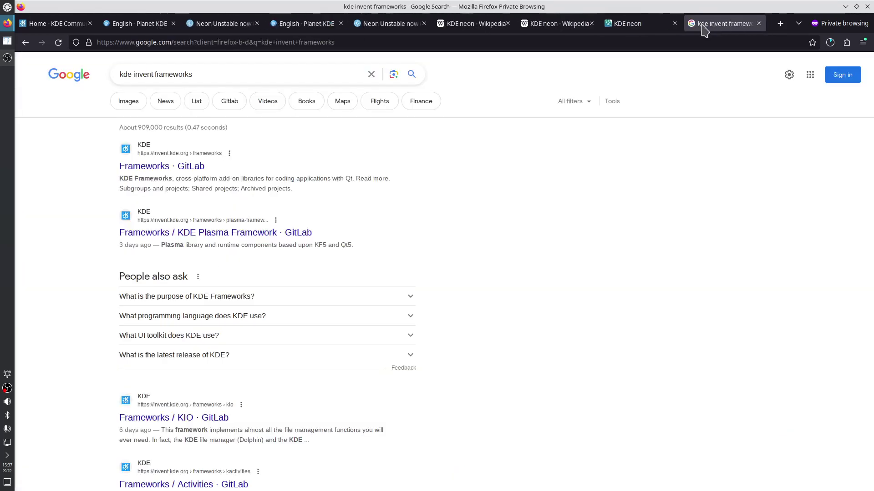
double_click(167, 77)
type("pla")
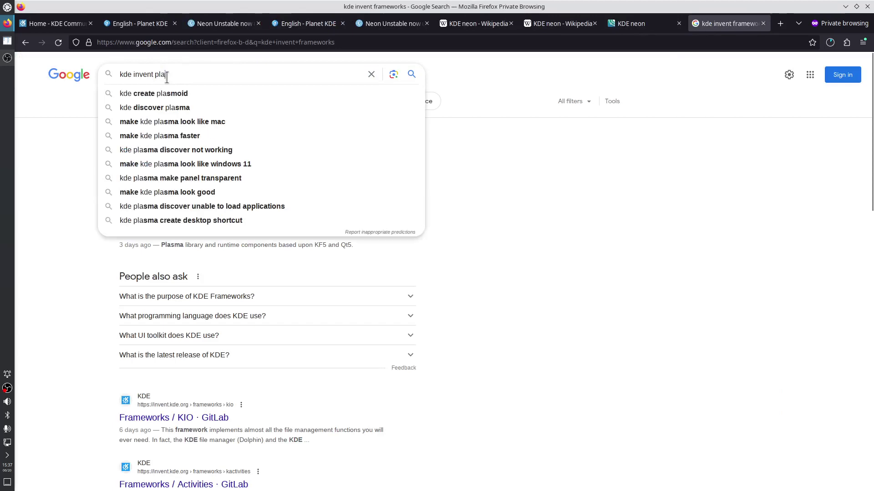
type("sma desktop")
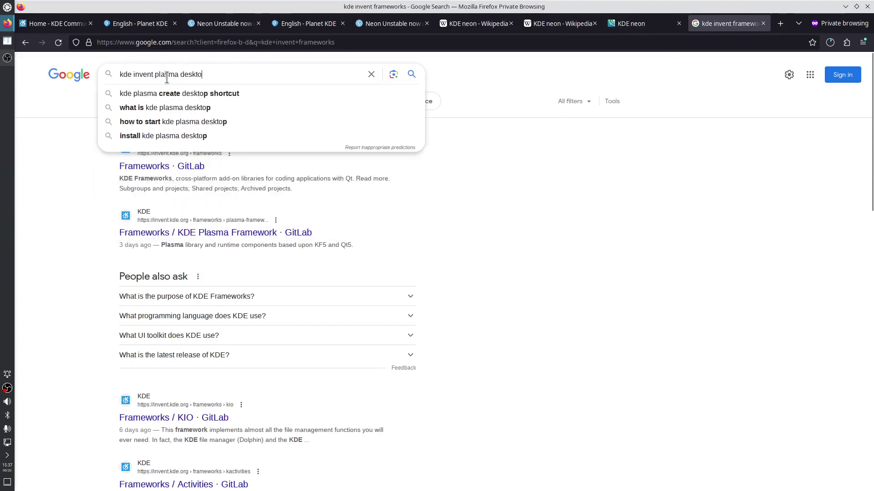
key("Return")
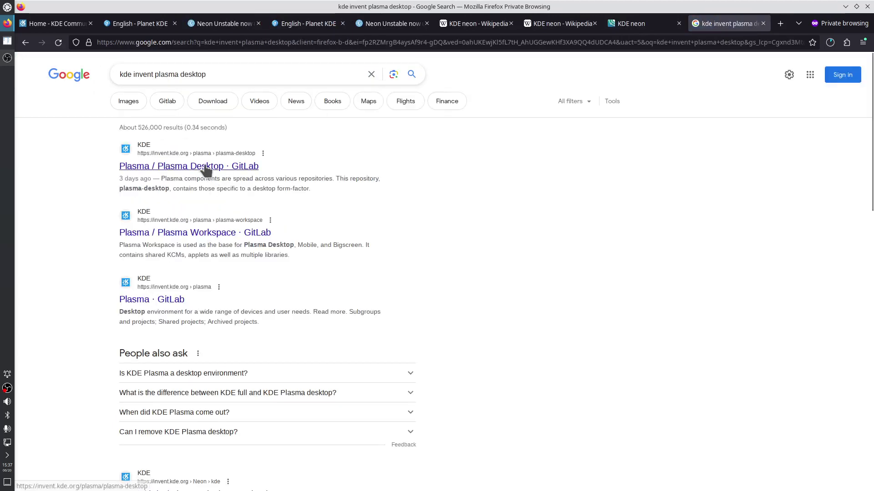
Open the Plasma Desktop GitLab result in a new tab and switch to it
right_click(204, 166)
left_click(223, 171)
left_click(725, 27)
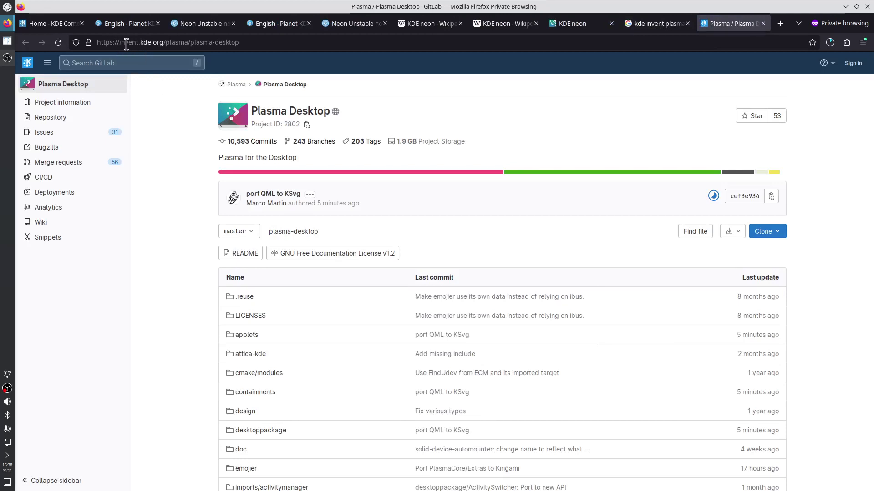
Browse to page 2 of the Plasma group projects, then return to Plasma Desktop via history
left_click(235, 85)
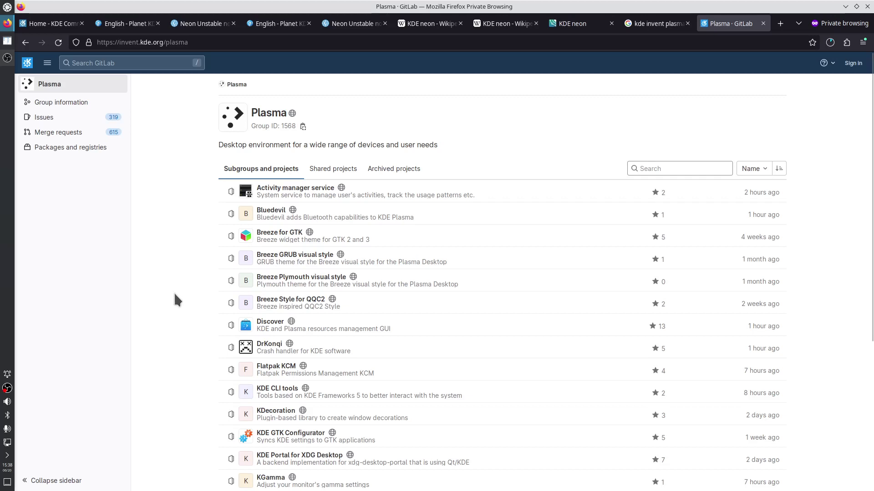
scroll(175, 294, "down", 5)
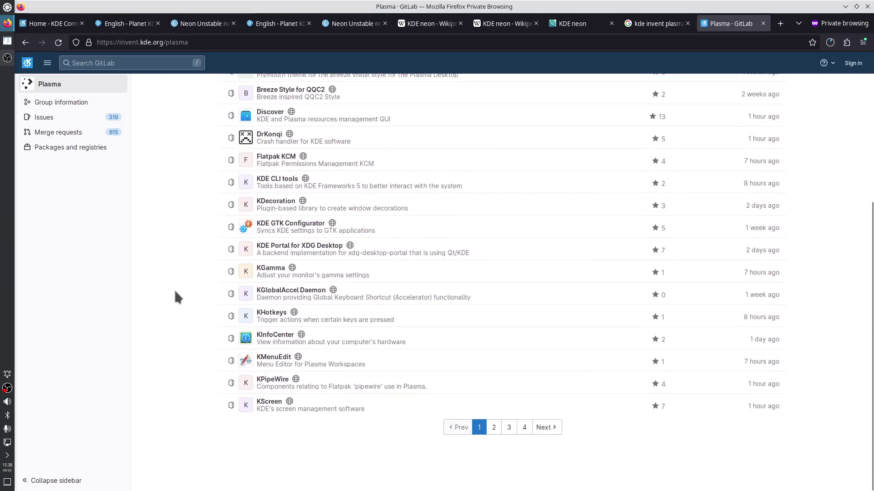
left_click(494, 475)
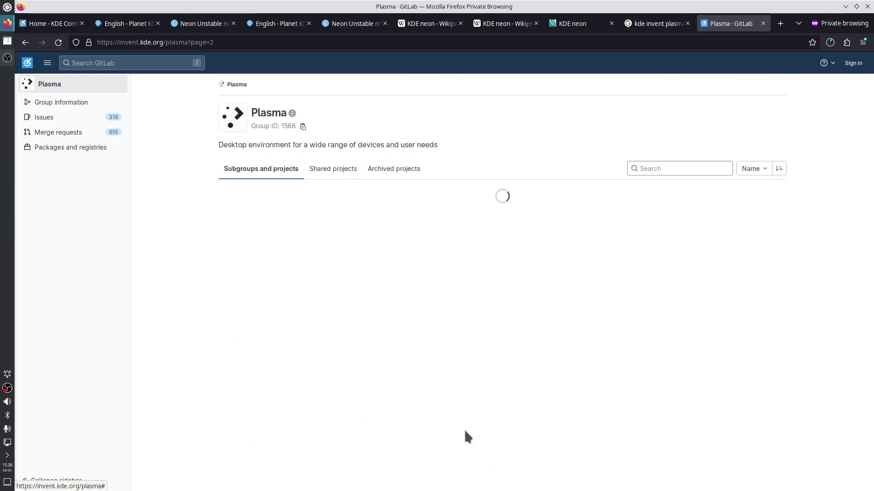
right_click(25, 43)
left_click(55, 76)
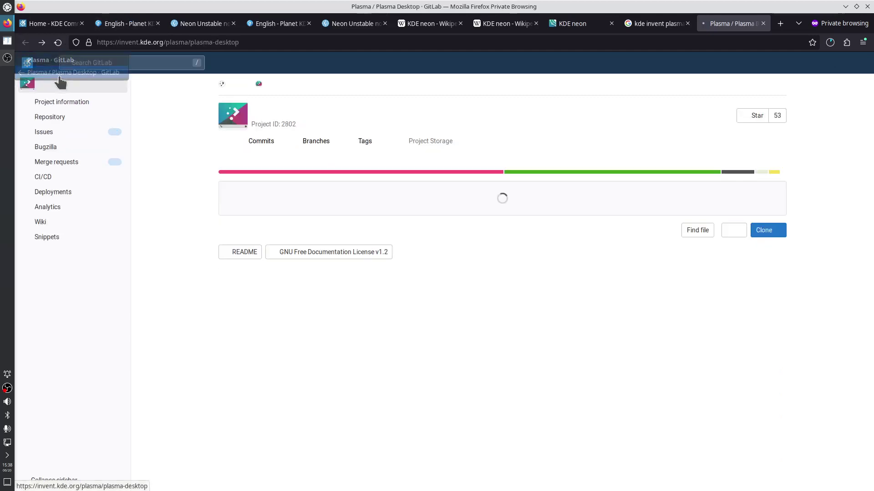
Look through the Plasma Desktop branches and tags, open the branches overview, then close the tab
left_click(252, 238)
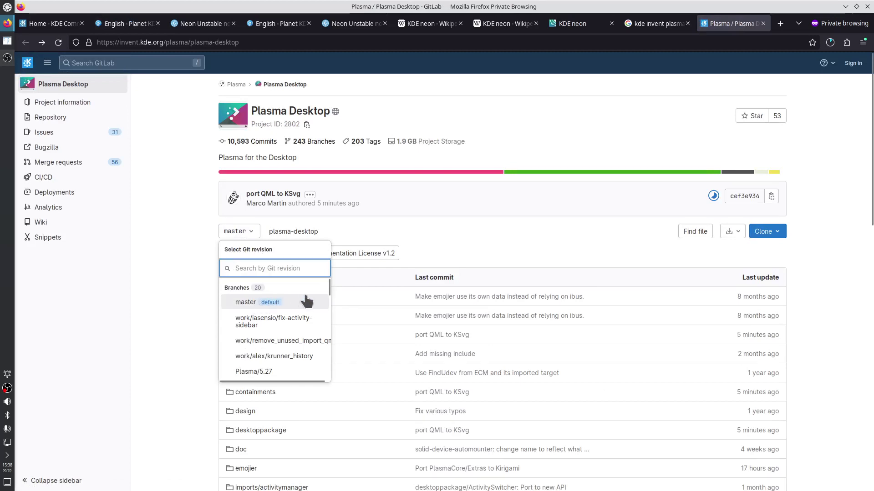
scroll(306, 302, "down", 8)
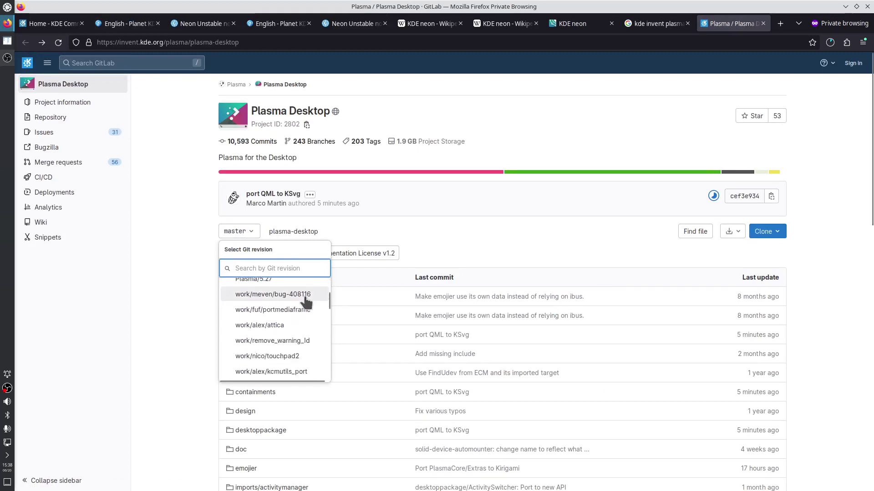
scroll(306, 302, "down", 5)
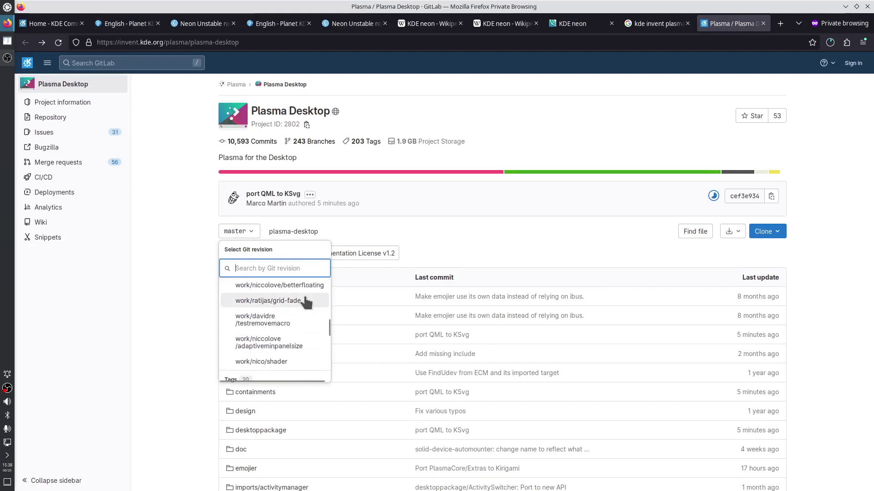
scroll(306, 301, "down", 5)
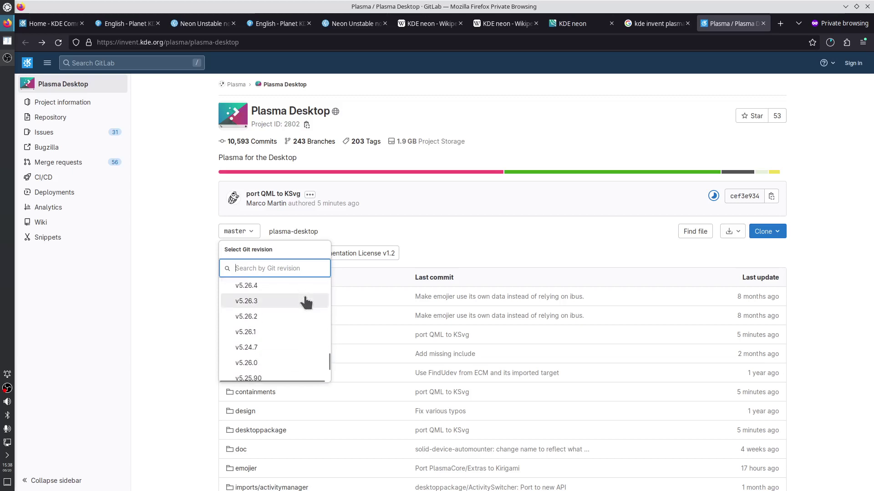
scroll(306, 302, "up", 5)
scroll(306, 302, "up", 4)
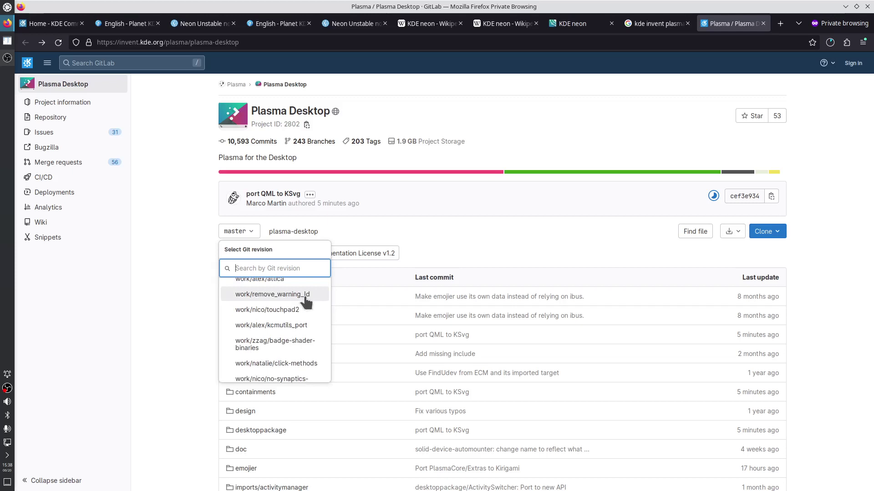
scroll(306, 302, "down", 2)
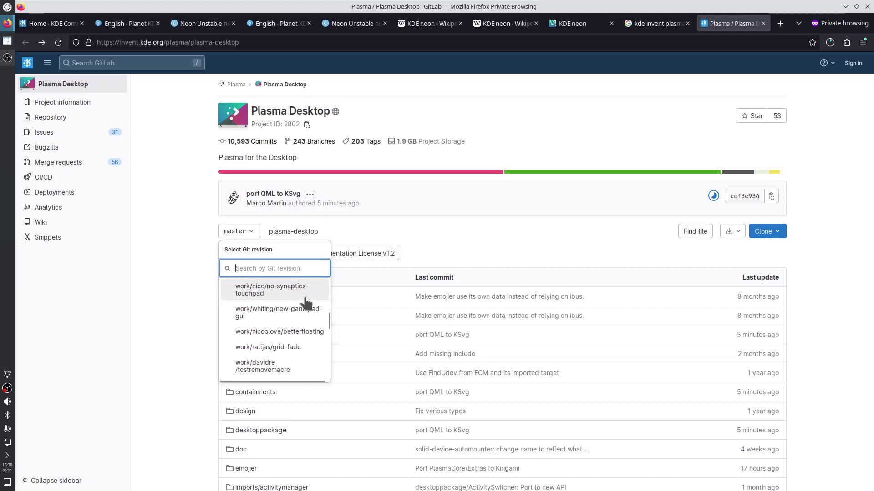
scroll(306, 302, "down", 2)
scroll(307, 302, "up", 10)
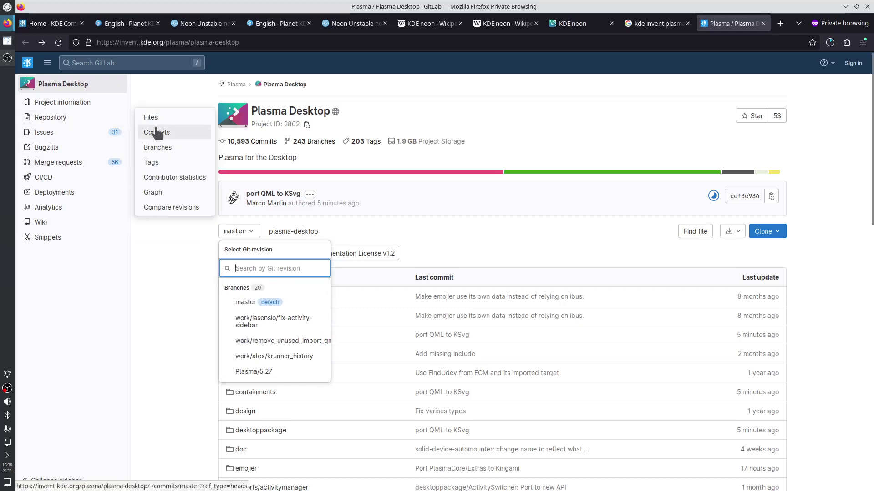
left_click(159, 146)
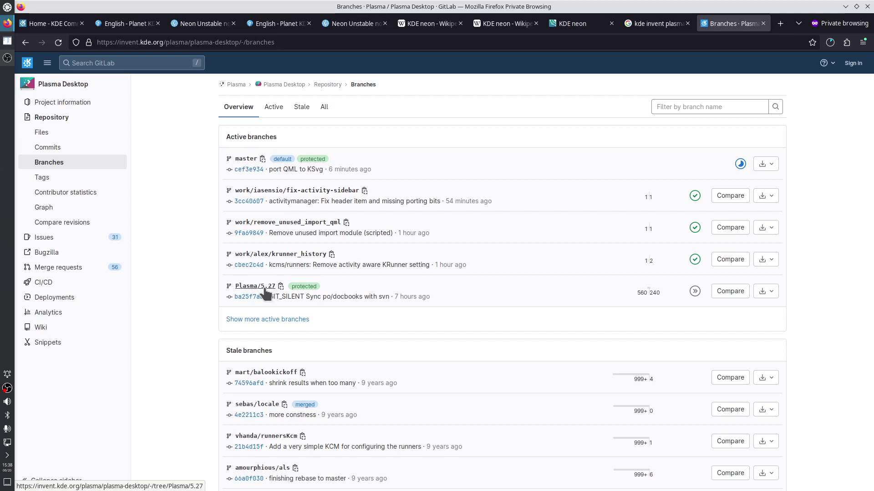
middle_click(721, 27)
Close the Google search tab and check the neon-unstable ISO download progress
middle_click(713, 30)
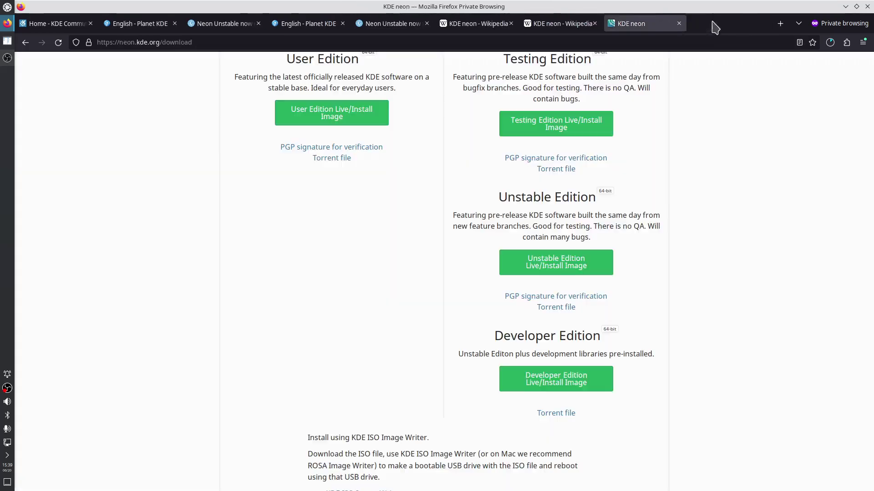
left_click(830, 44)
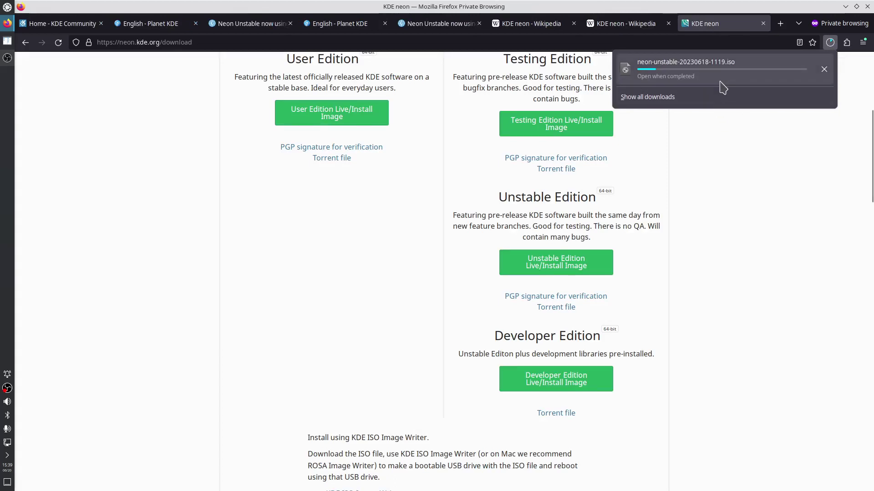
left_click(395, 214)
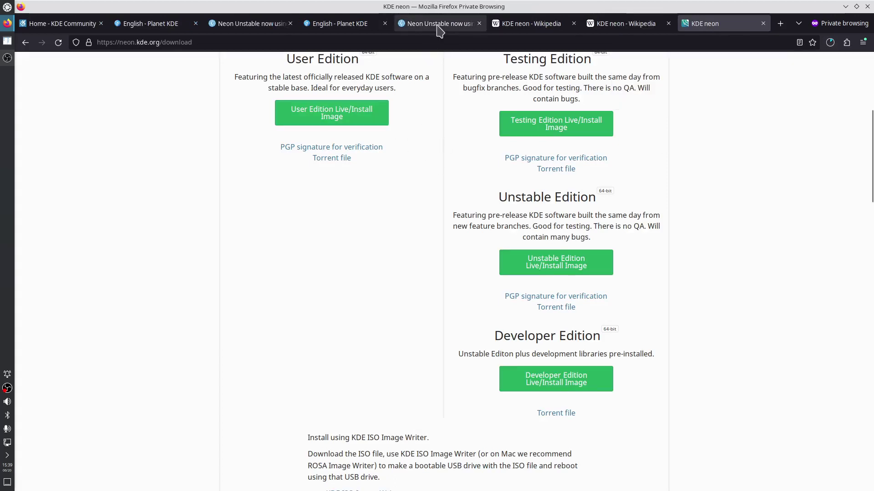
Select the pkcon update commands in the Neon Unstable blog post's code block
left_click(438, 27)
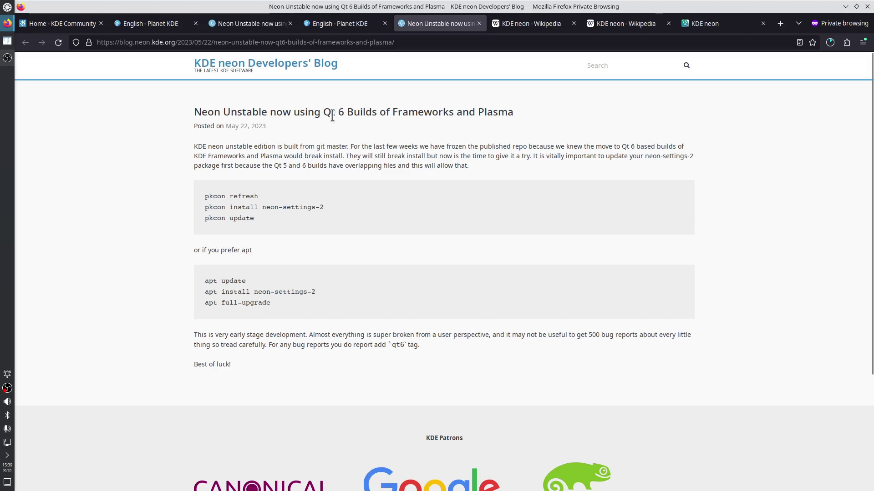
left_click_drag(208, 197, 255, 219)
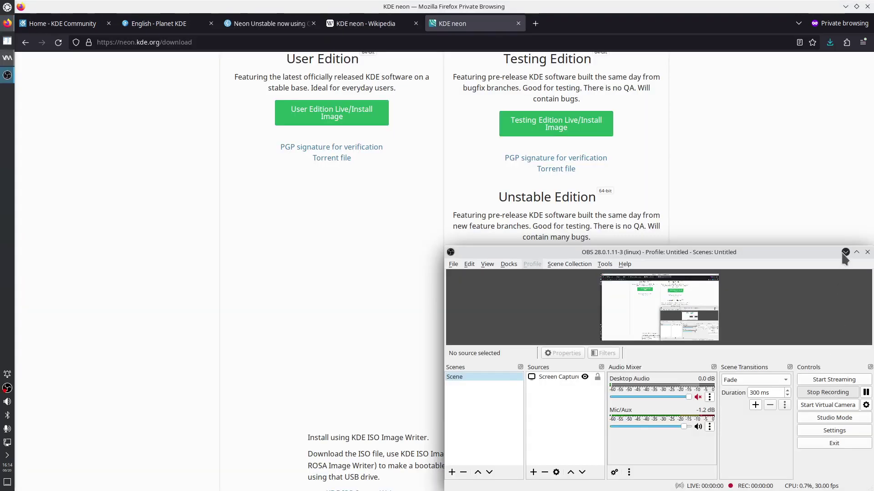
left_click(844, 252)
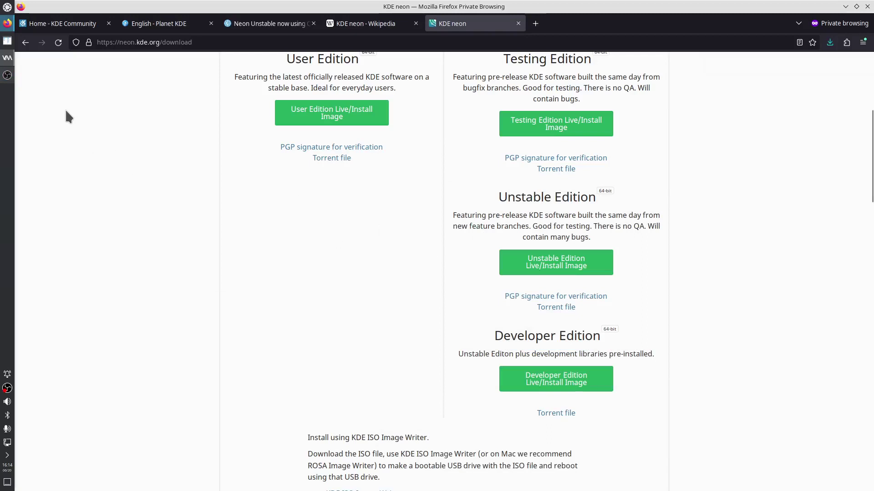
Start a new VM from local install media using neon-unstable-20230618-1119.iso
left_click(7, 58)
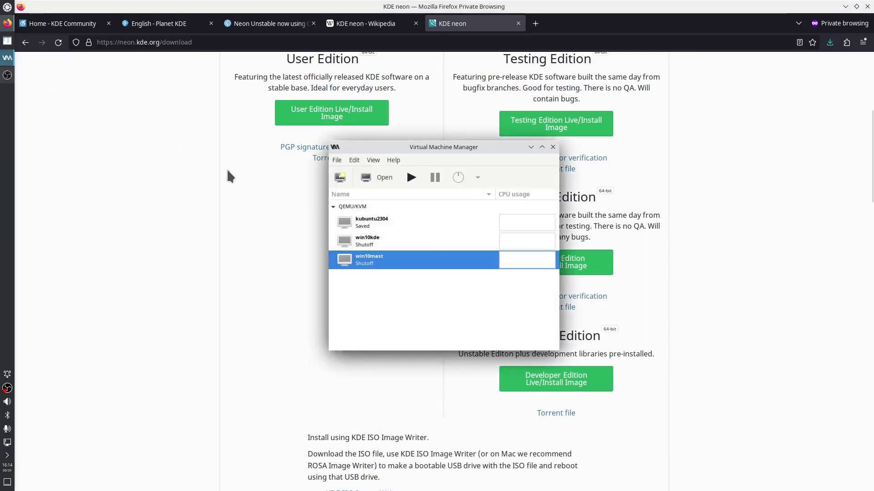
left_click(340, 177)
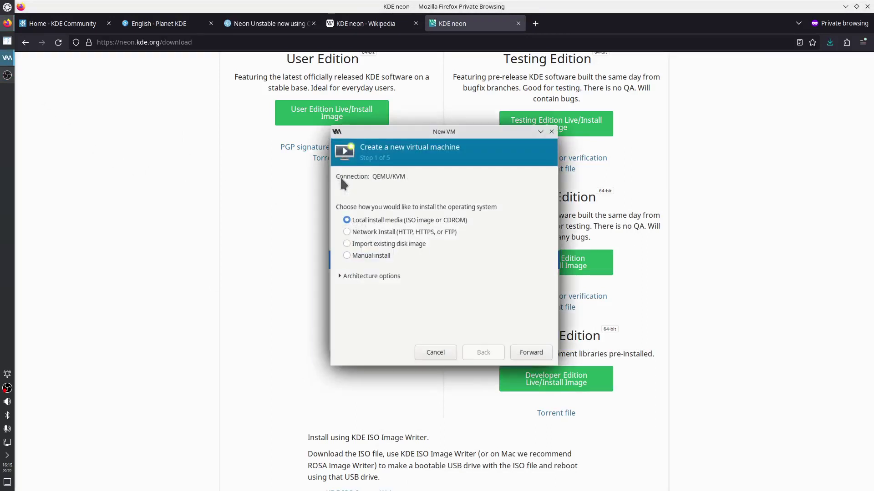
left_click_drag(386, 132, 450, 217)
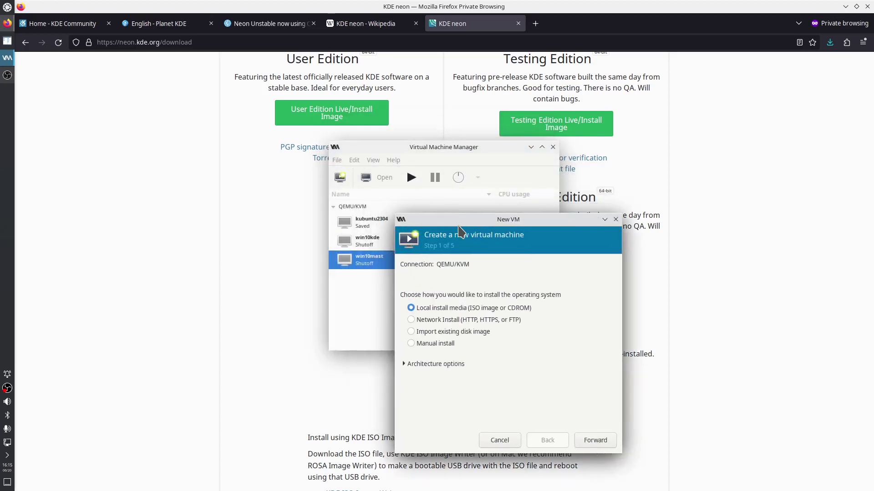
left_click(596, 441)
left_click_drag(488, 236, 381, 166)
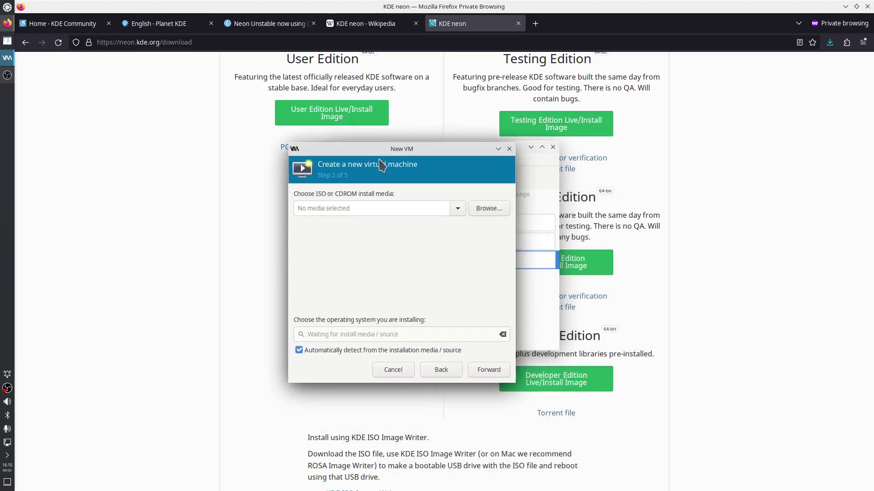
left_click(489, 209)
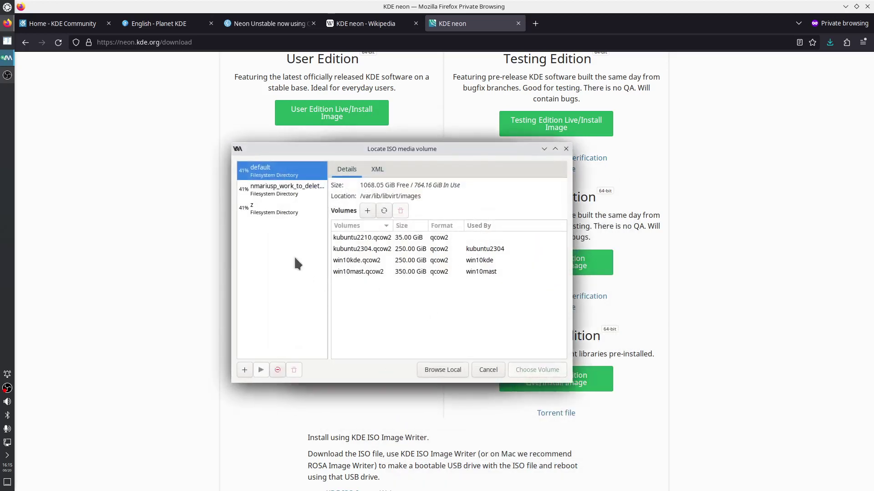
left_click(290, 187)
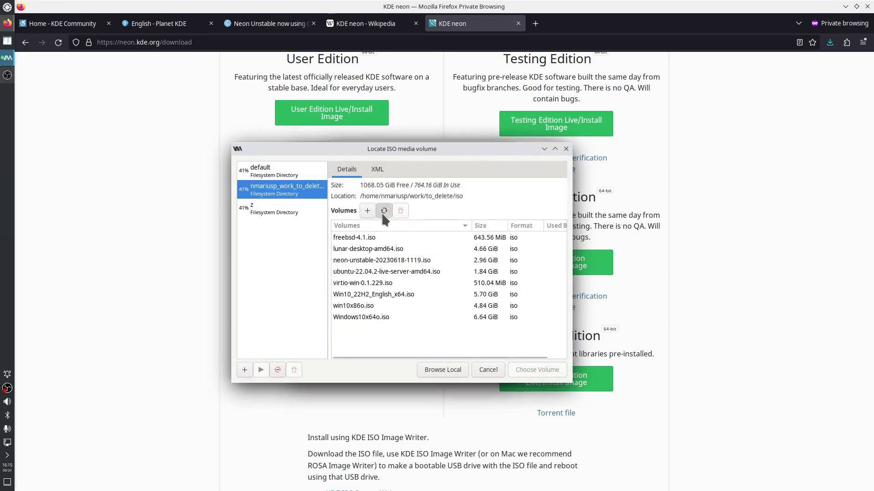
left_click(361, 261)
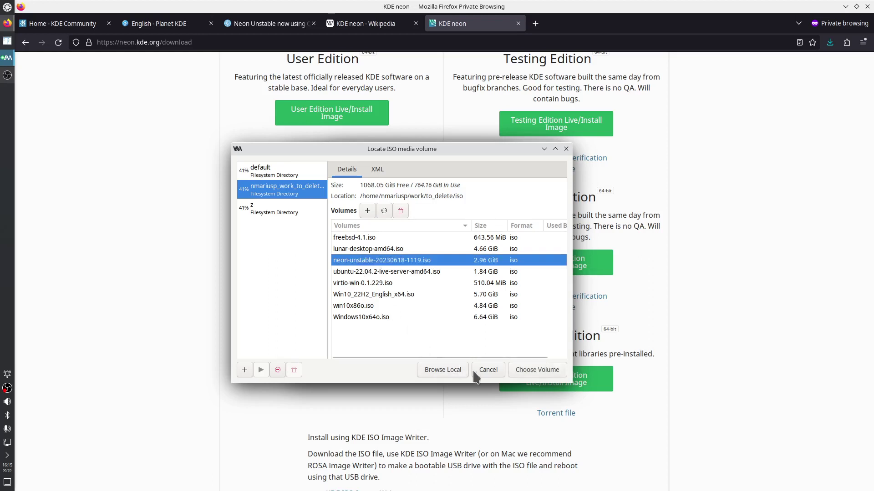
left_click(530, 372)
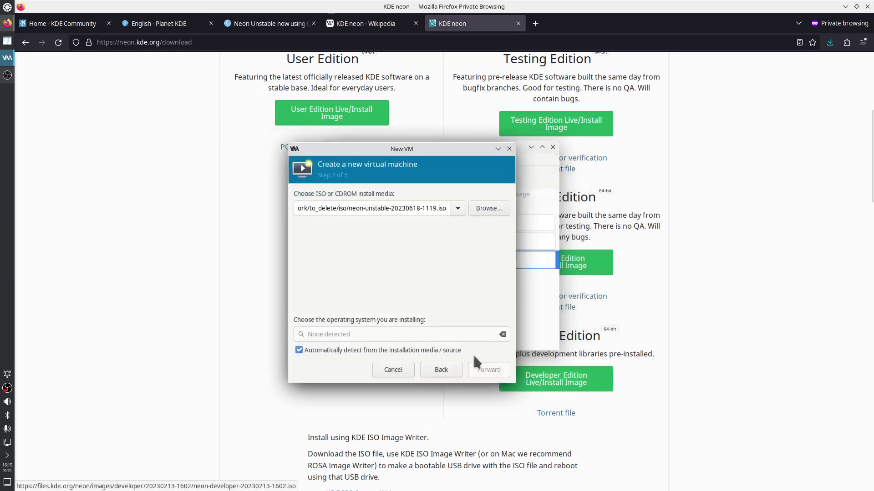
Turn off OS auto-detection and set the operating system to Ubuntu 22.04 LTS
left_click(299, 351)
left_click(329, 334)
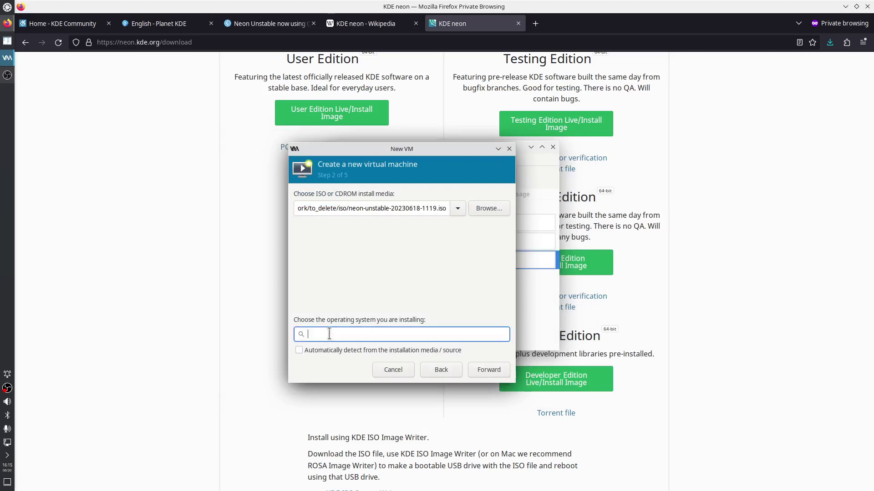
type("Ubu")
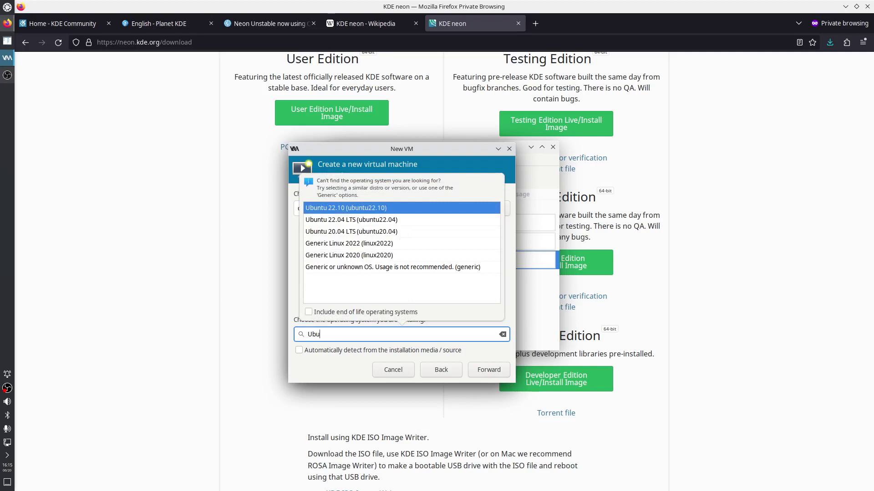
left_click(407, 220)
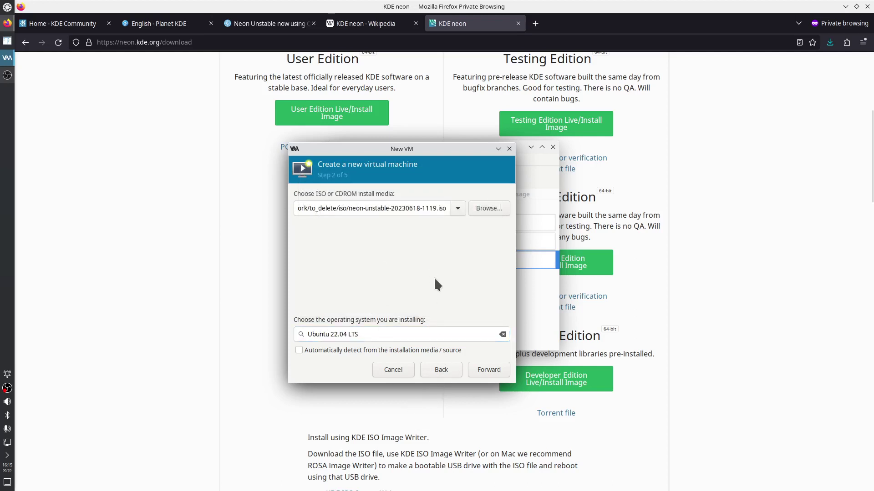
left_click(486, 371)
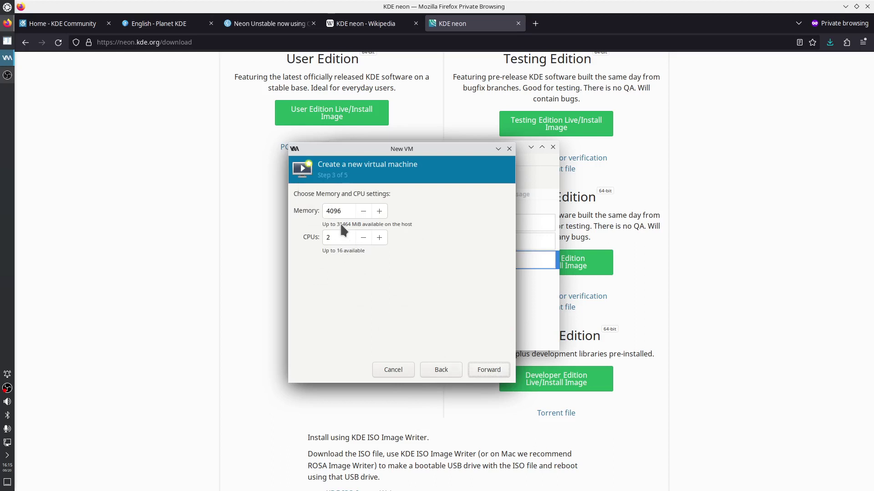
Give the new machine 10240 MiB of memory and 15 CPUs
left_click_drag(330, 211, 325, 213)
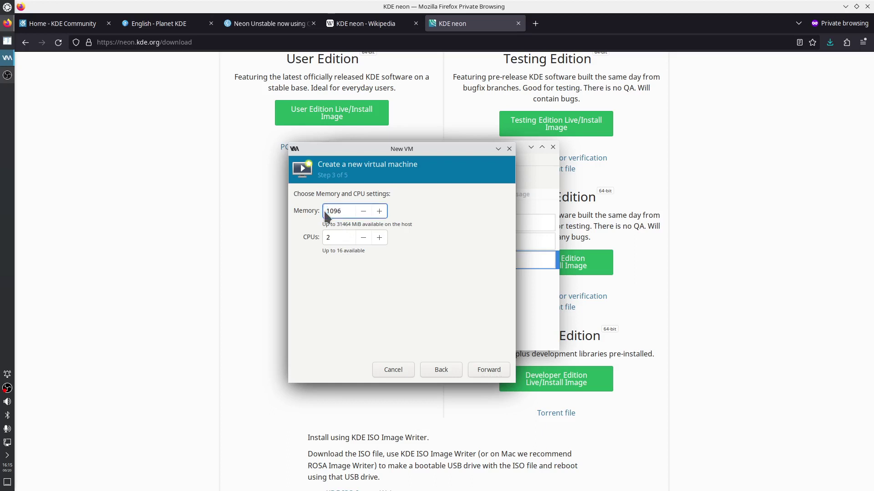
type("10240")
left_click(338, 237)
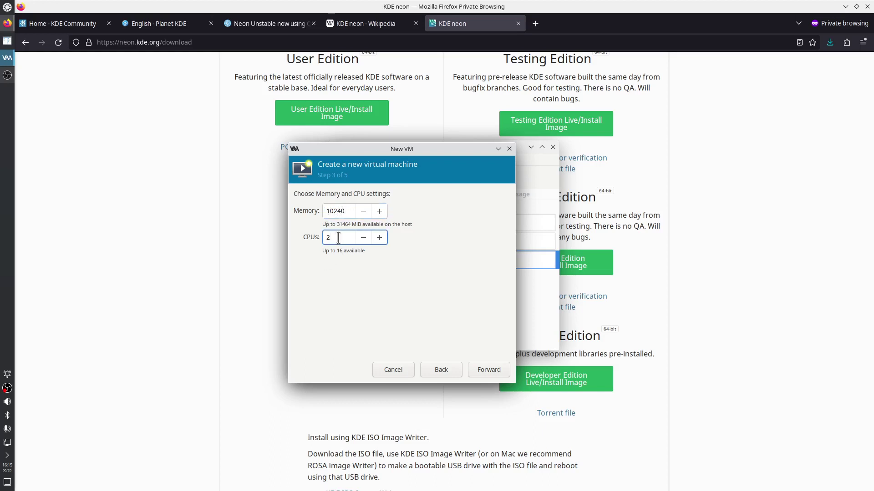
left_click_drag(338, 237, 326, 237)
left_click(489, 371)
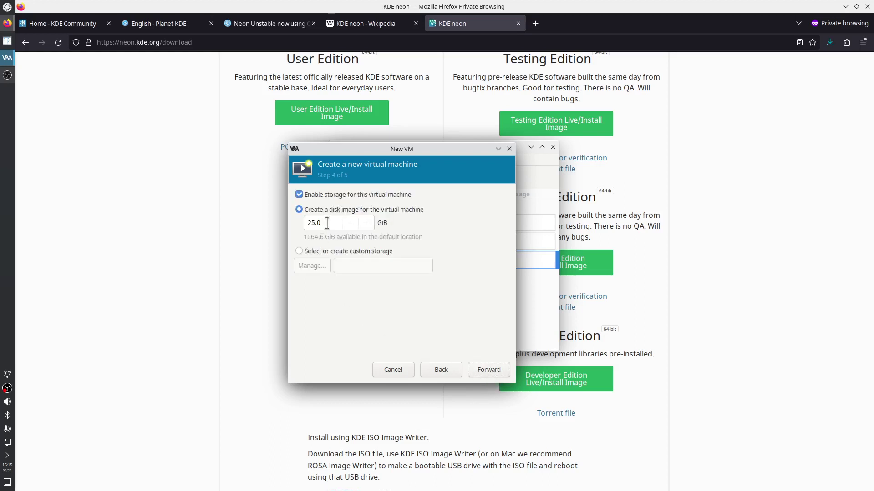
Set the virtual disk size to 200 GiB and reach the final review step
left_click_drag(326, 223, 300, 224)
type("250")
left_click_drag(323, 223, 308, 223)
type("200")
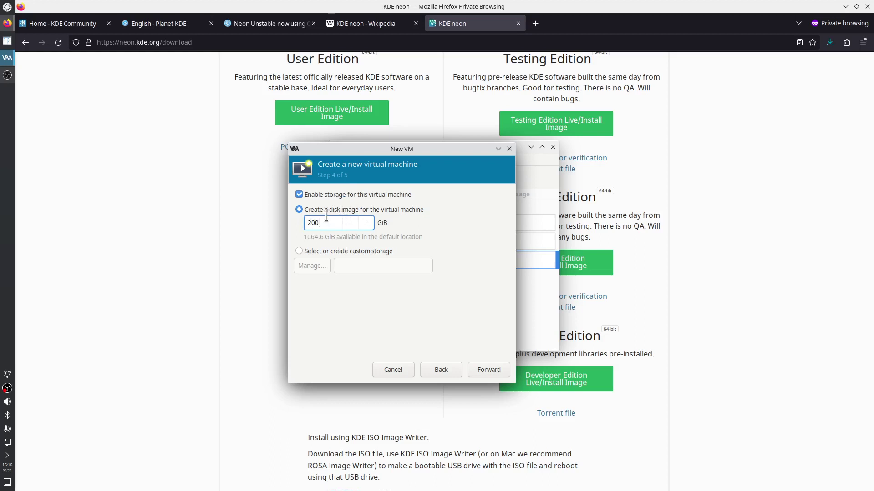
left_click(487, 370)
left_click_drag(364, 212, 318, 213)
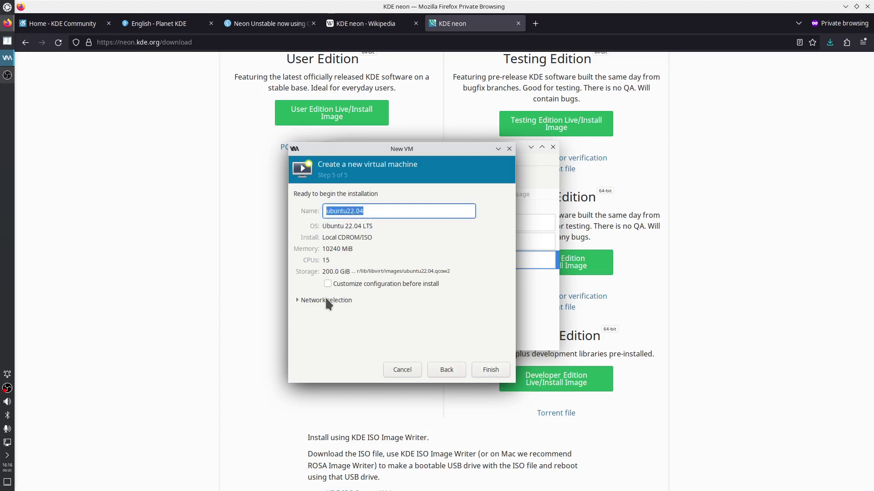
Name the machine kdeneon, enable 'Customize configuration before install', and finish the wizard
left_click_drag(395, 147, 402, 243)
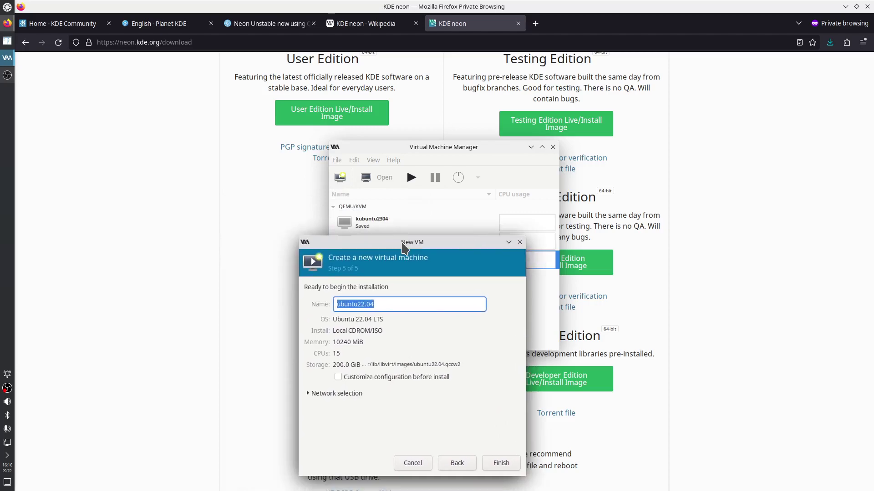
type("kdeneo")
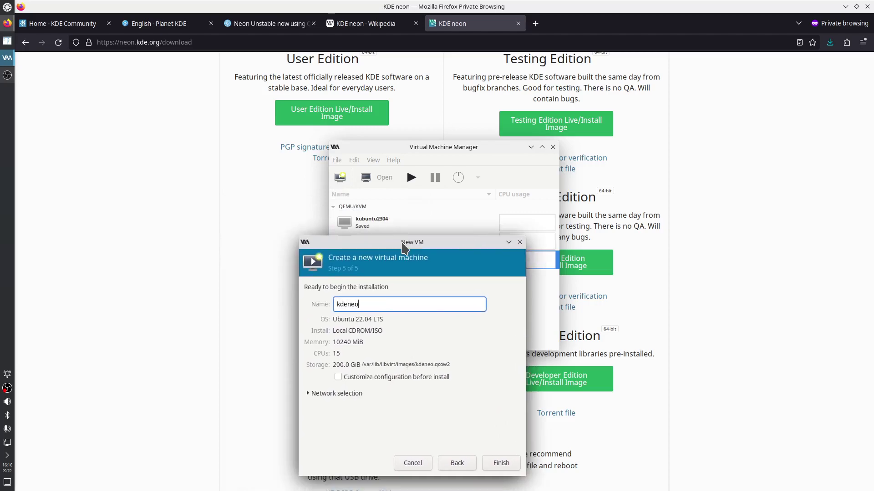
type("nunst")
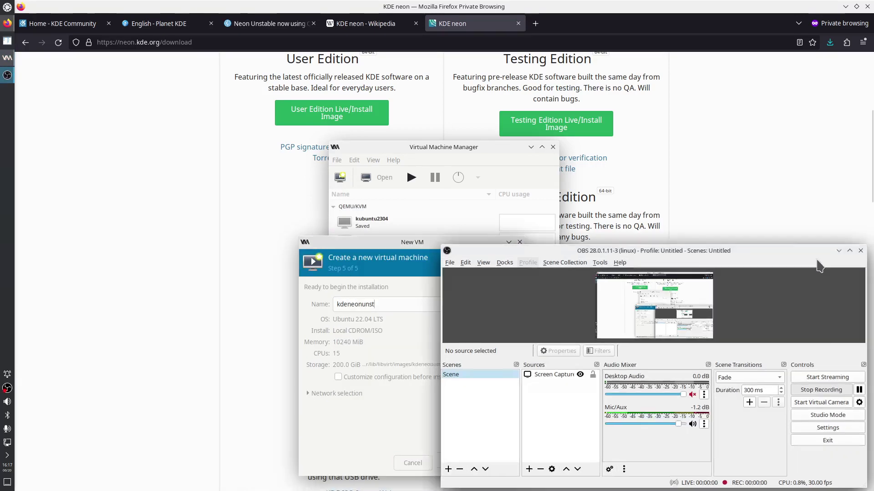
key("BackSpace")
key("BackSpace")
key("BackSpace")
key("BackSpace")
key("BackSpace")
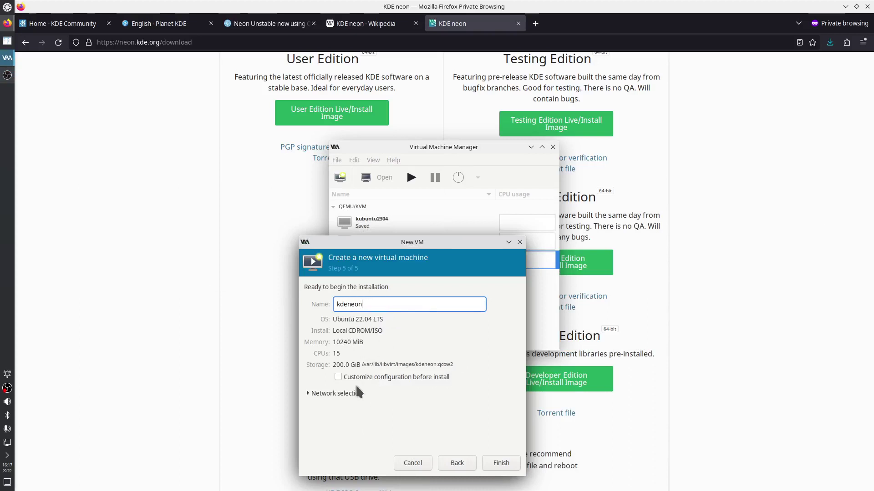
left_click(339, 376)
left_click(310, 394)
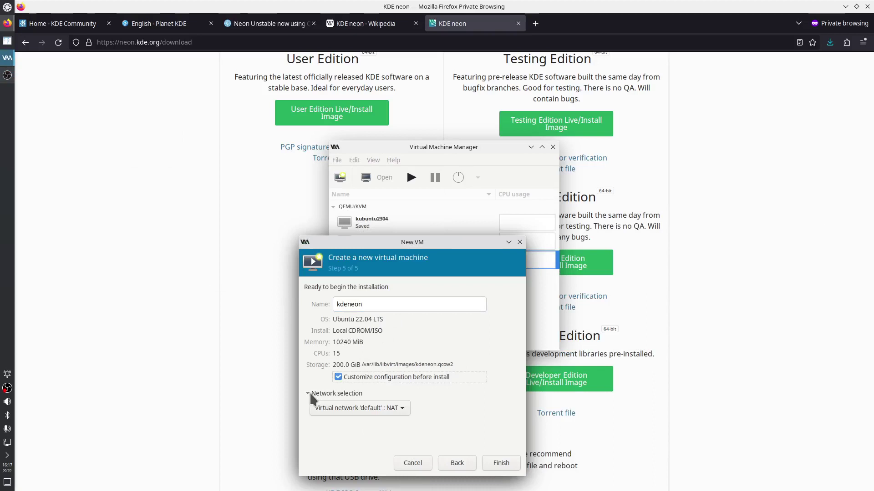
left_click(309, 393)
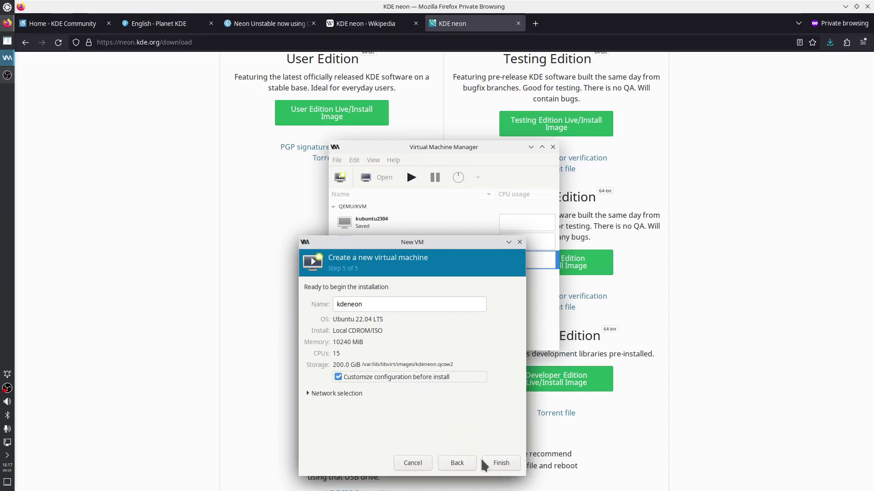
left_click(498, 464)
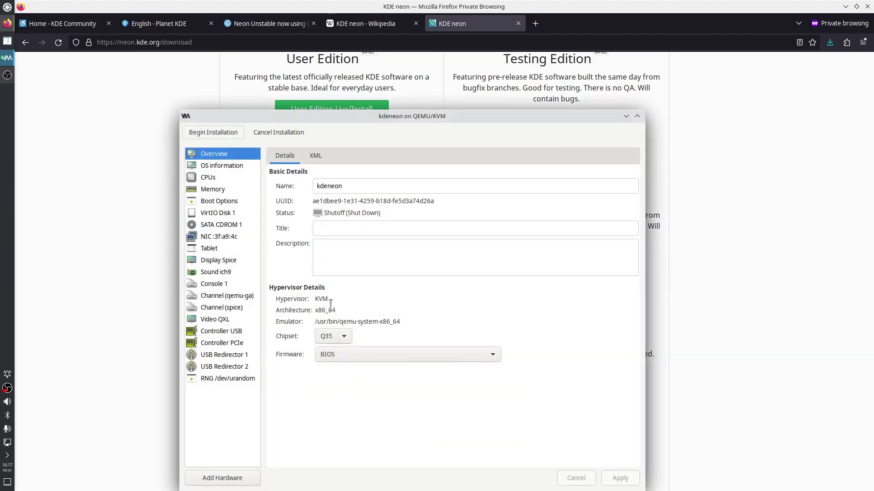
Keep Q35 as the chipset and BIOS as the firmware, then view the OS information
left_click(340, 338)
left_click(349, 343)
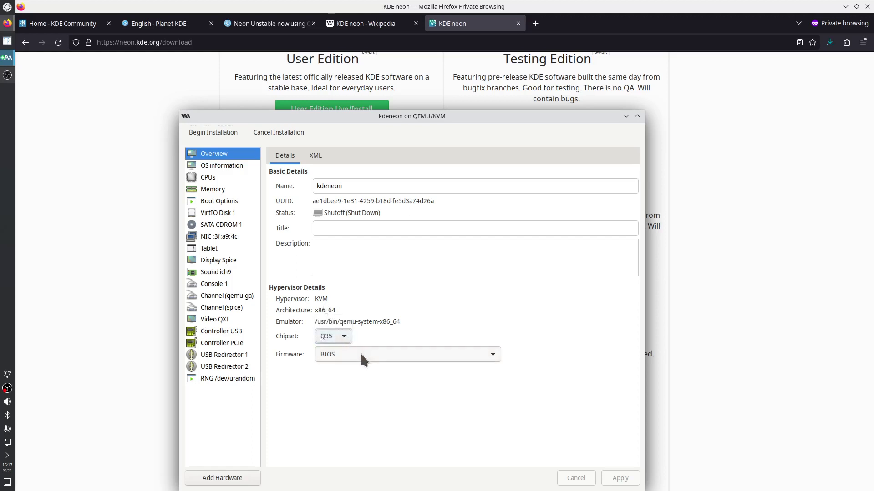
left_click(360, 354)
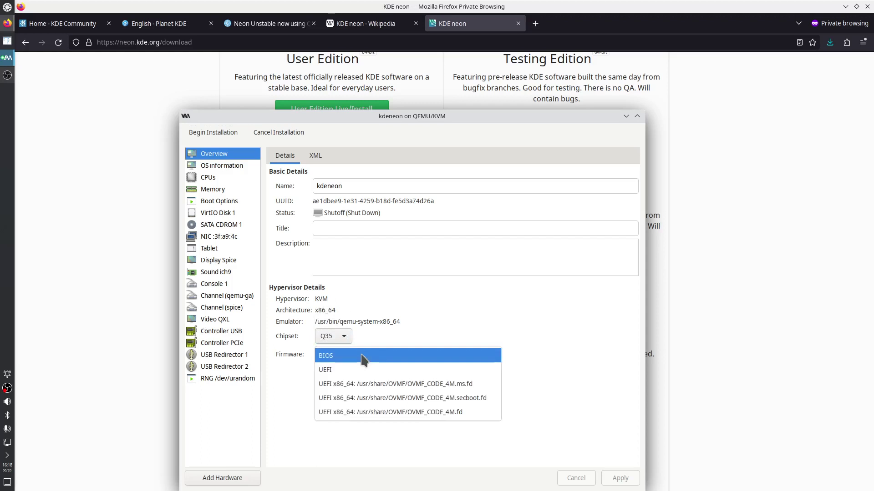
left_click(361, 354)
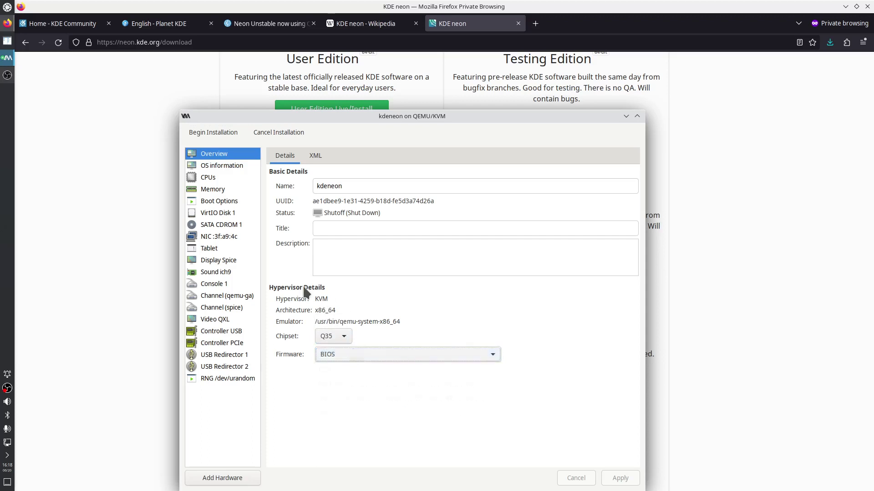
left_click(220, 167)
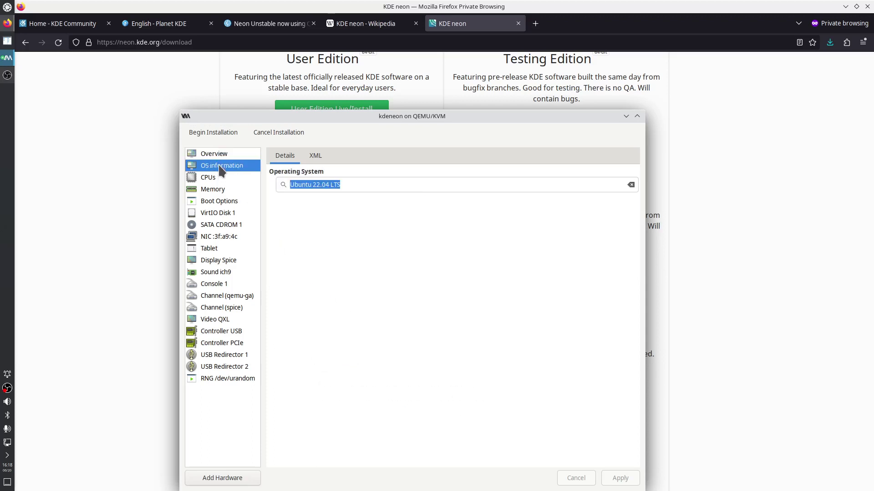
Set a manual CPU topology of 1 socket with 15 cores and apply it
left_click(215, 181)
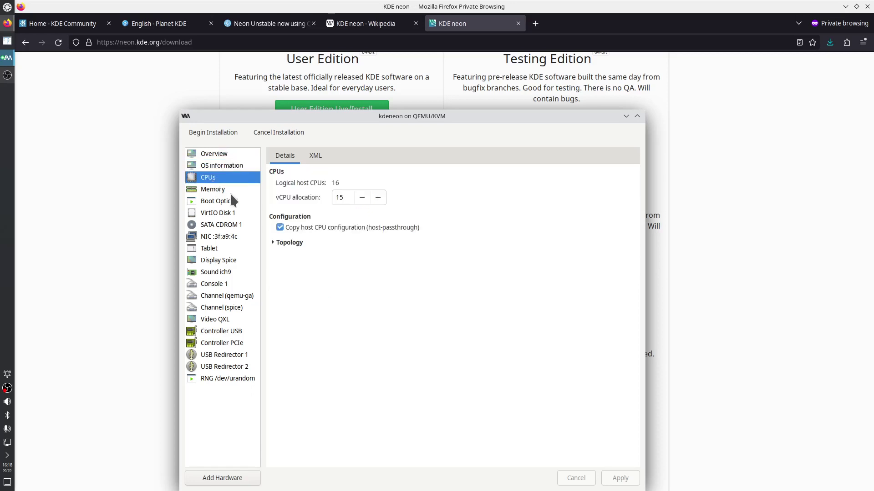
left_click(274, 242)
left_click(285, 252)
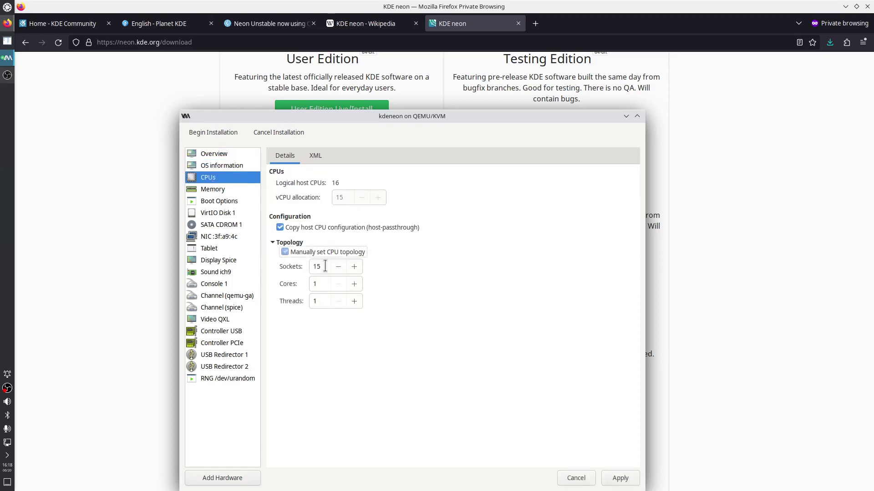
left_click(323, 267)
key("BackSpace")
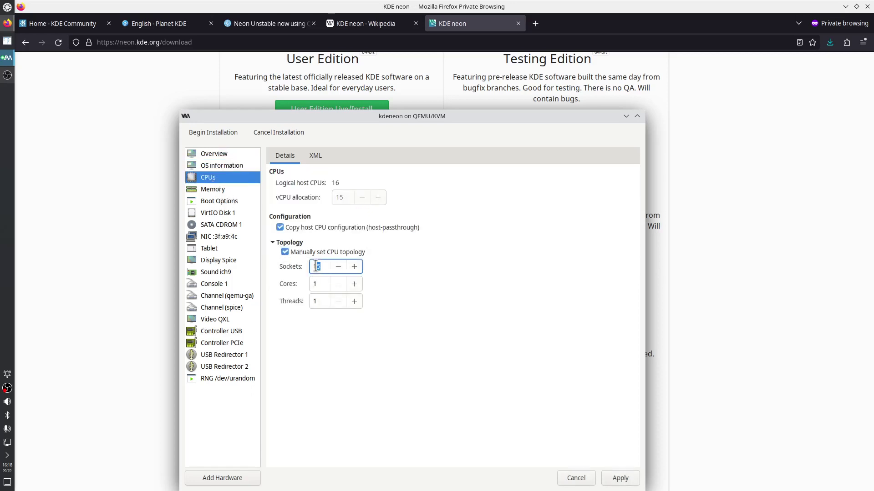
left_click(318, 284)
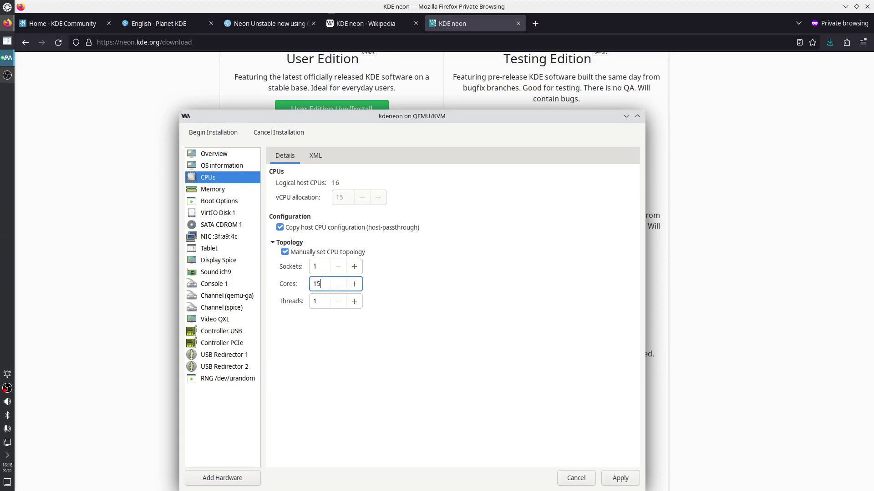
left_click(619, 478)
Review the memory, boot, disk, CD-ROM and NIC pages, then begin installation
left_click(219, 194)
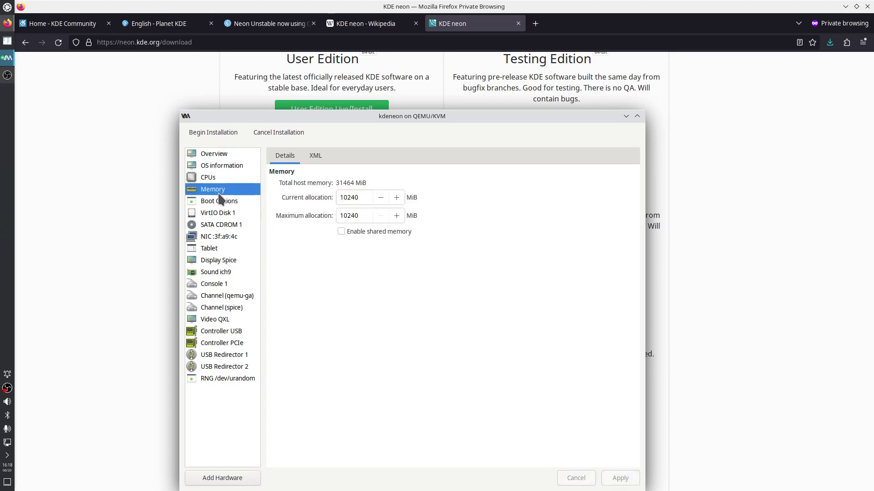
left_click(220, 201)
left_click(217, 213)
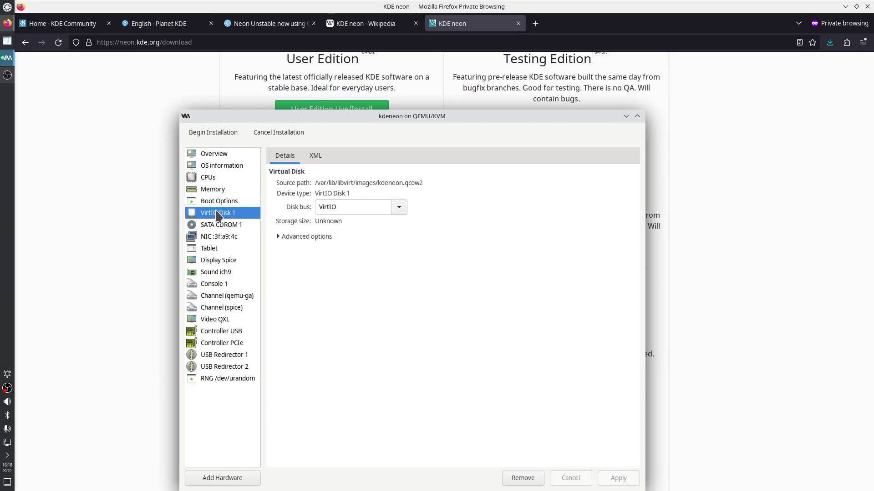
left_click(217, 226)
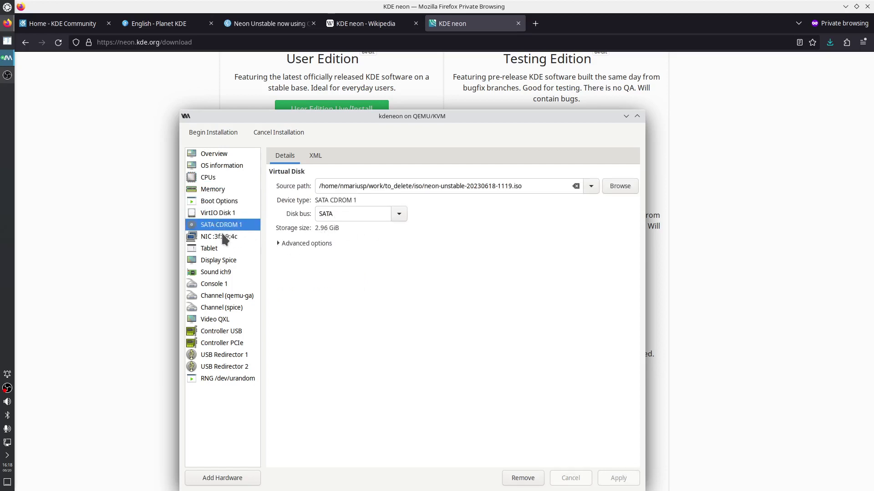
left_click(225, 239)
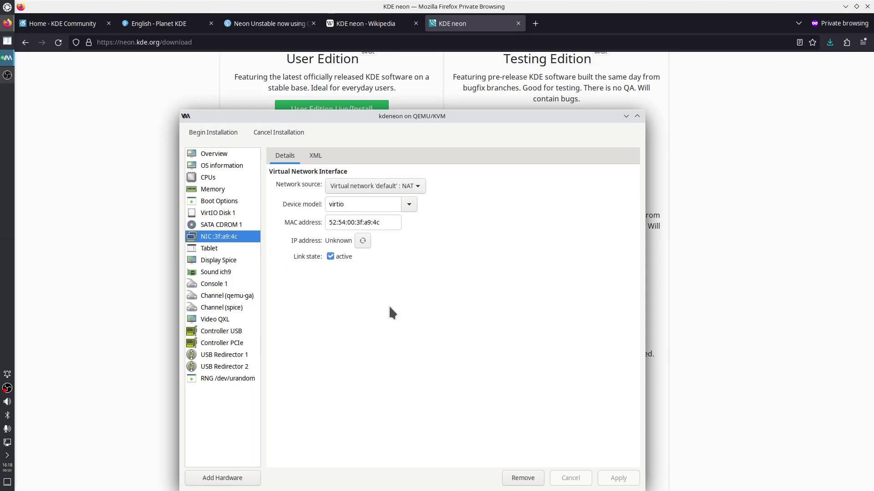
left_click(230, 134)
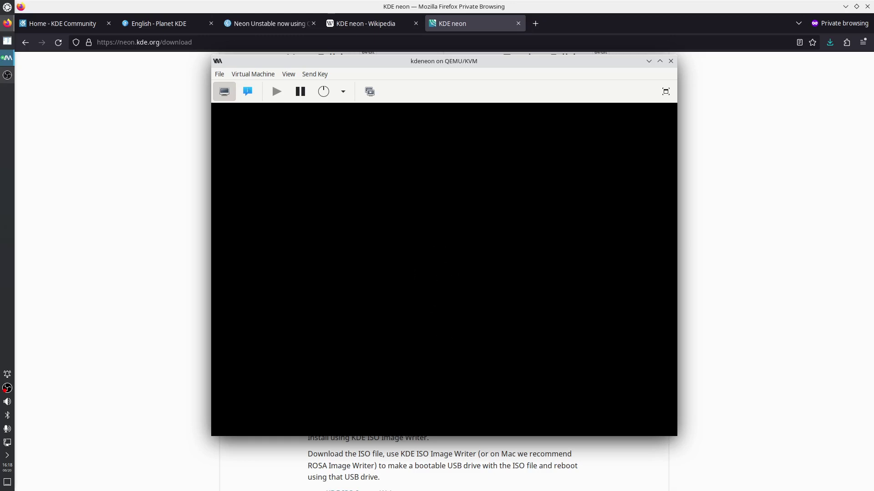
Move and enlarge the VM console, close the Plasma Welcome Center, and launch Install System
left_click_drag(268, 60, 184, 41)
left_click_drag(592, 417, 618, 450)
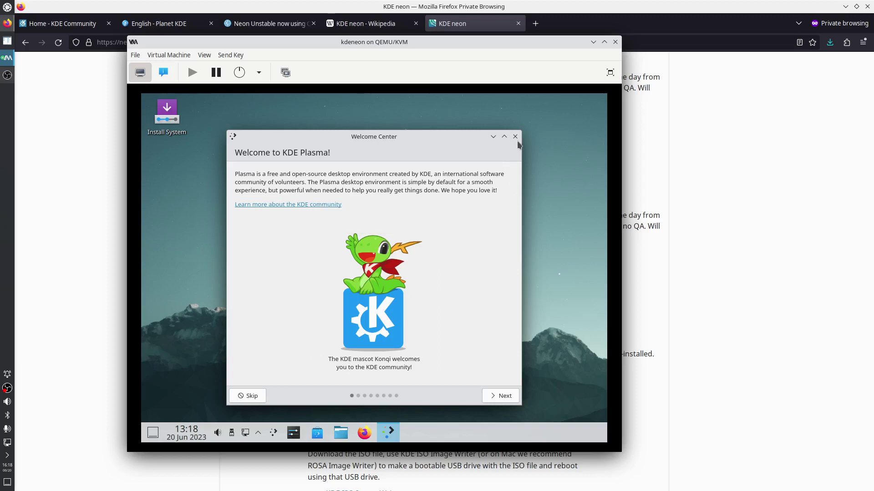
left_click(514, 137)
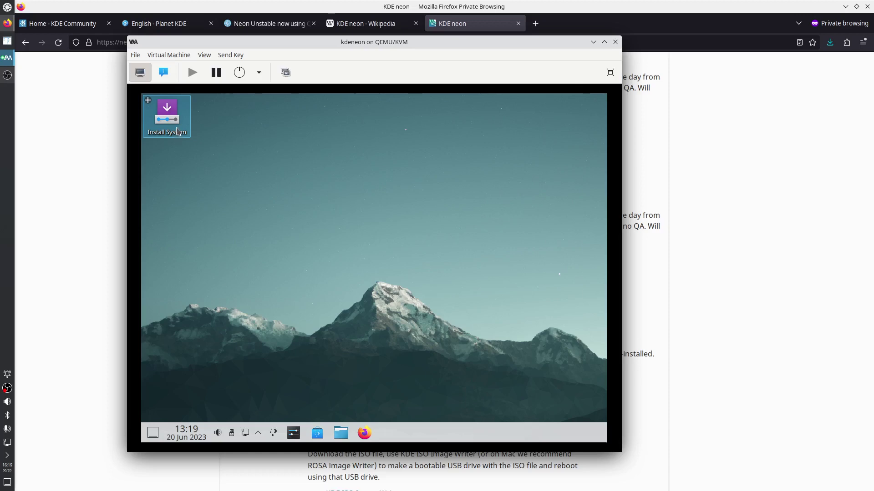
double_click(177, 131)
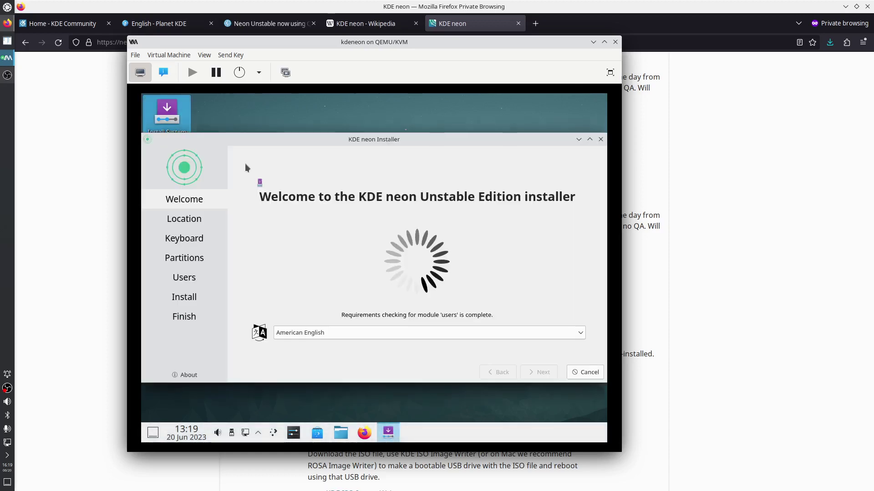
Maximize the installer, view its About info, and accept the default Welcome, Location and Keyboard pages
left_click(589, 139)
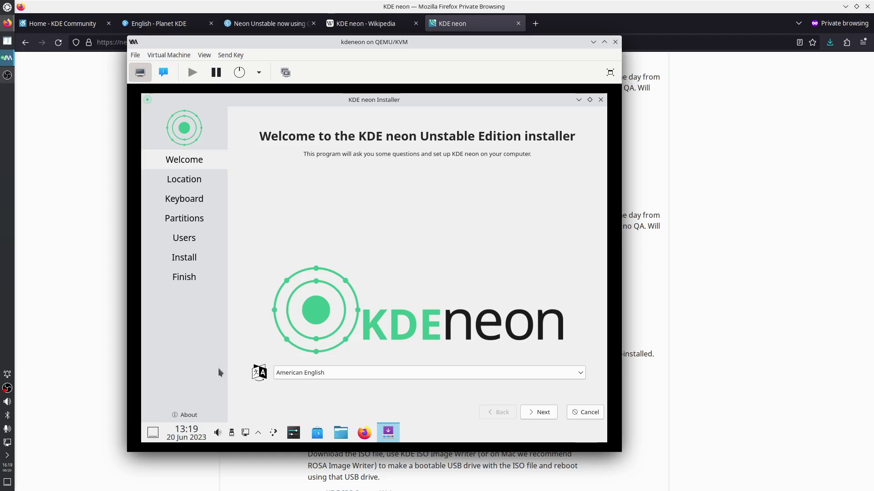
left_click(191, 417)
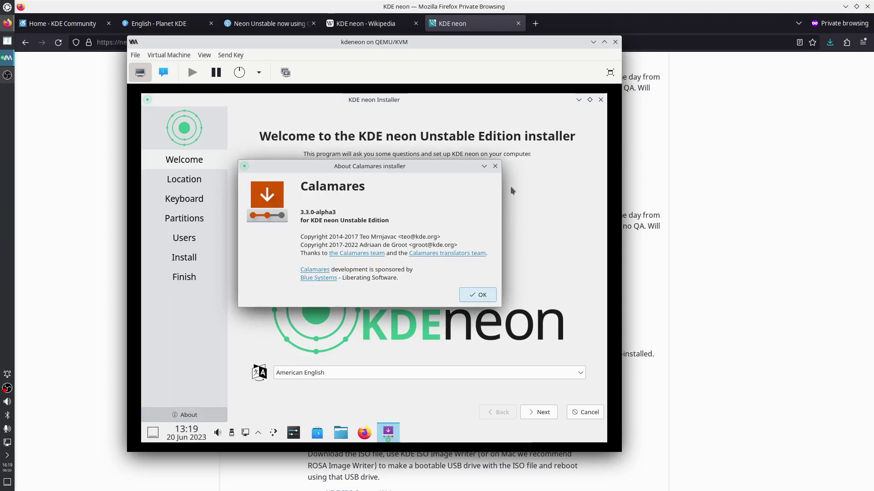
left_click(495, 167)
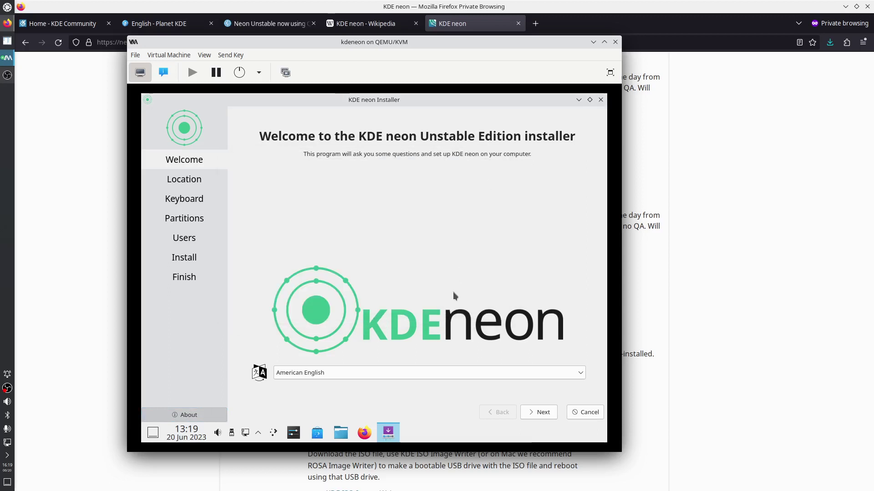
left_click(540, 417)
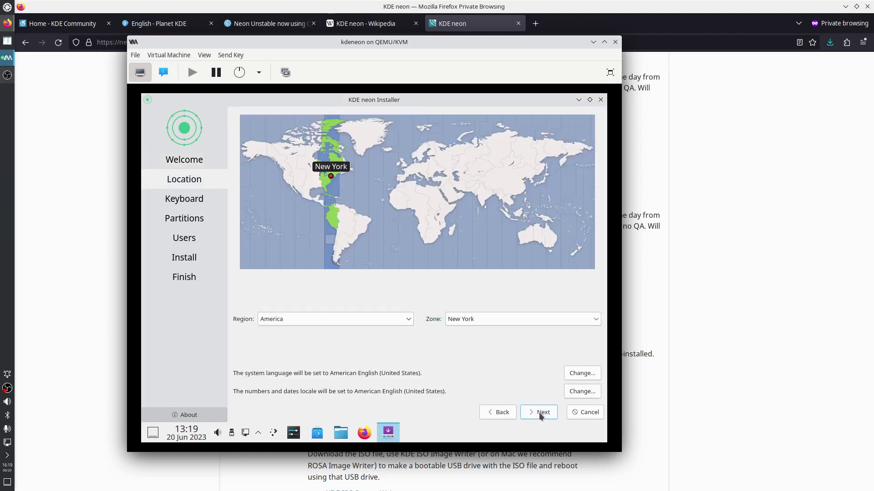
left_click(541, 416)
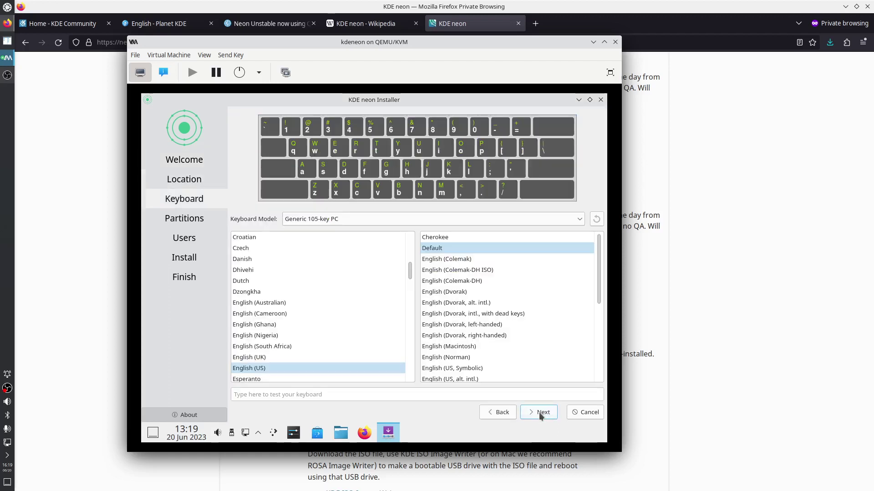
left_click(543, 417)
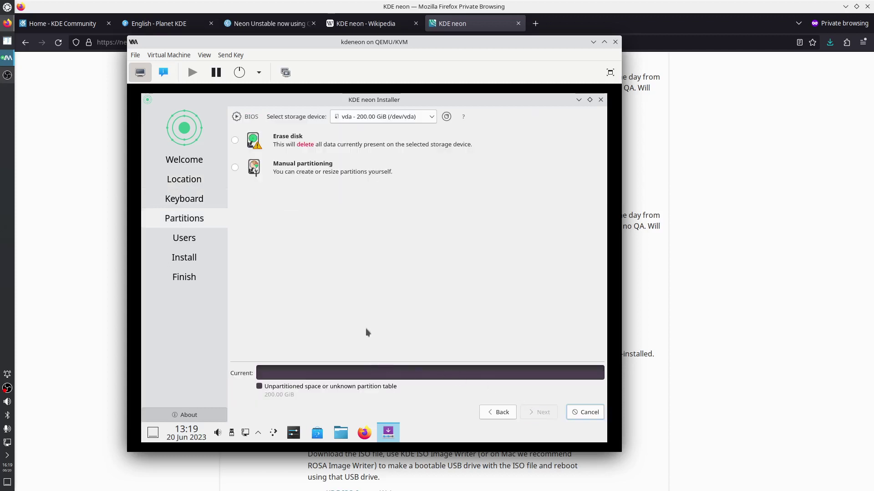
Choose Erase disk for the 200 GiB vda disk: 189.32 GiB ext4 plus 10.68 GiB swap
left_click(236, 141)
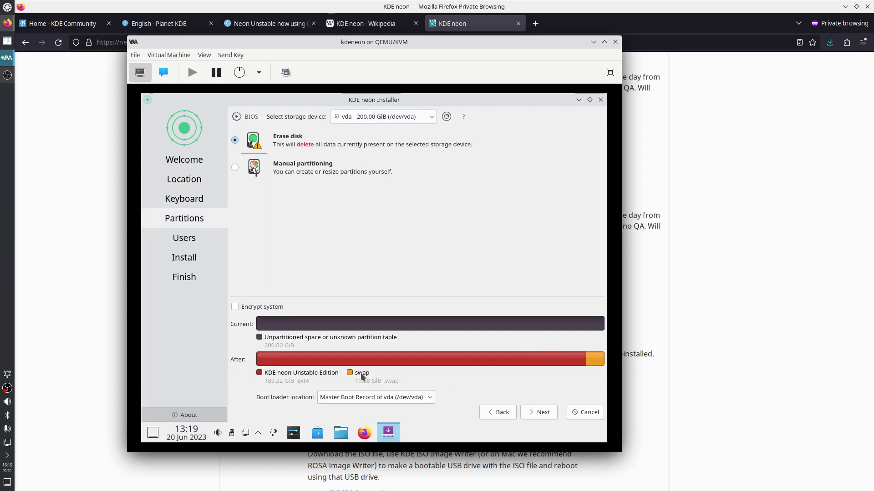
mouse_move(363, 377)
mouse_move(238, 119)
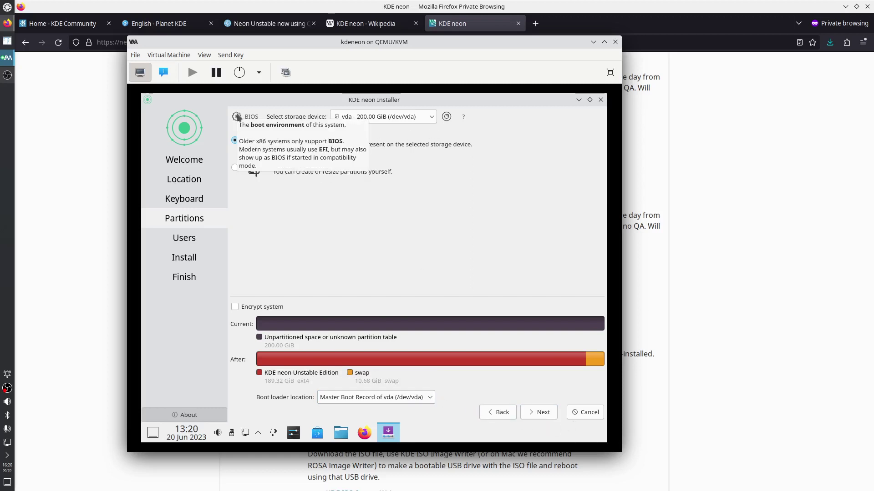
Accept partitioning, enter full name 'administrator' and set the computer name to kdeneon
left_click(547, 414)
left_click(270, 129)
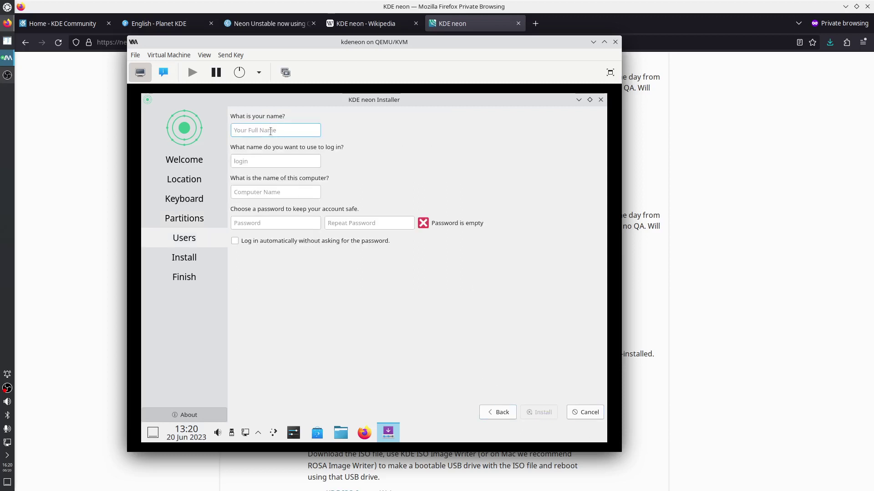
type("administra")
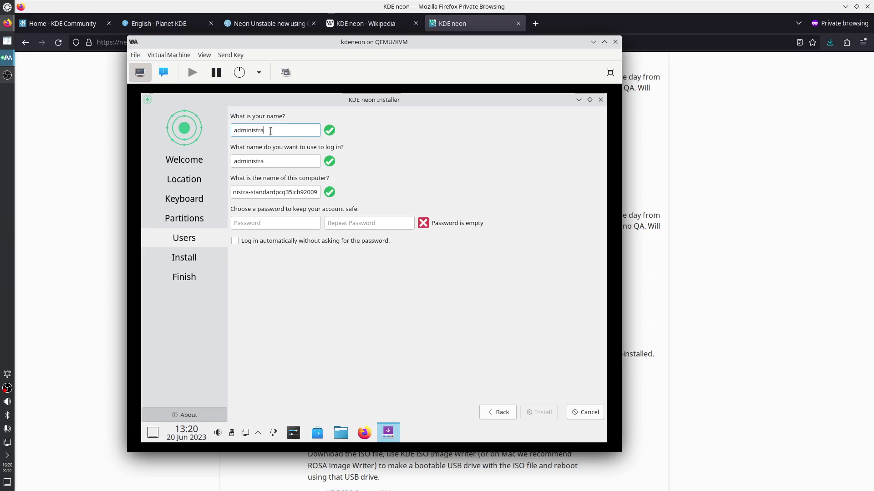
type("tor")
triple_click(265, 194)
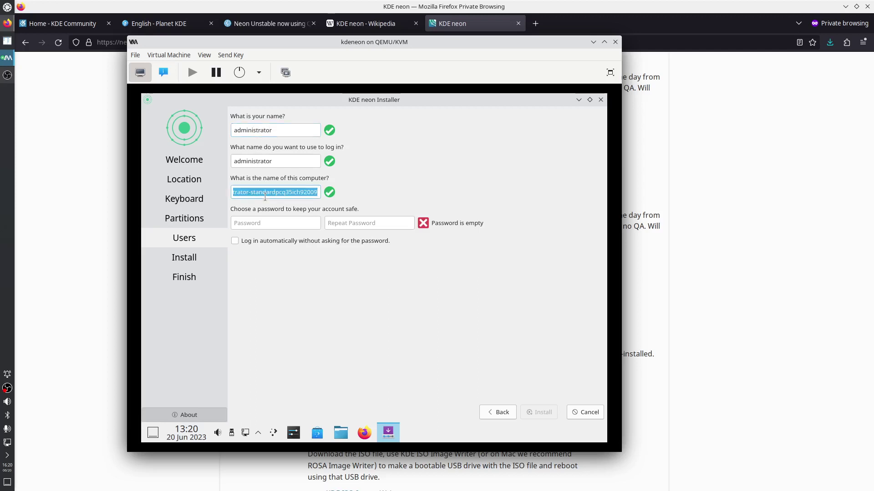
type("kdeneon")
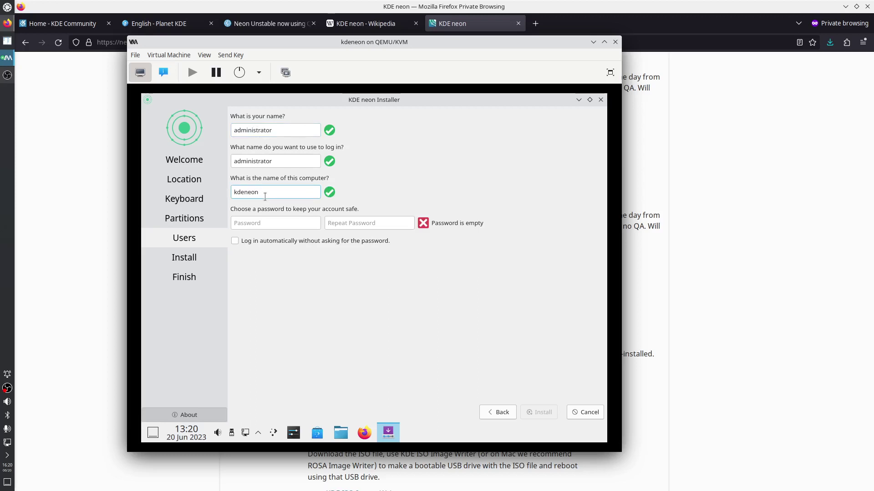
Enter and confirm the account password, then start the installation
left_click(262, 221)
type("a")
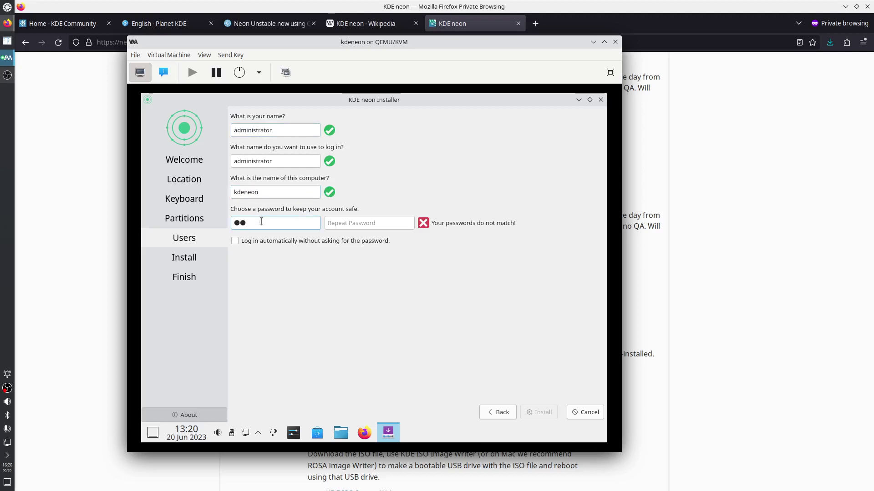
key("Tab")
type("aa")
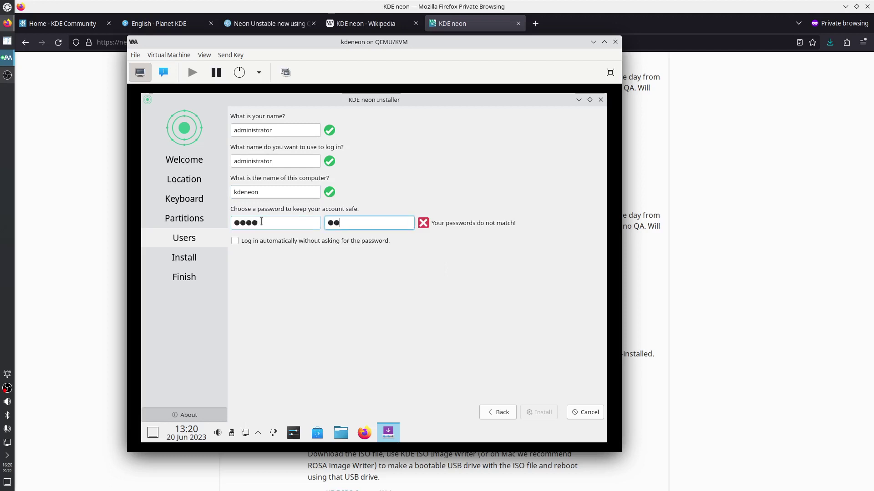
type("aa")
left_click(532, 412)
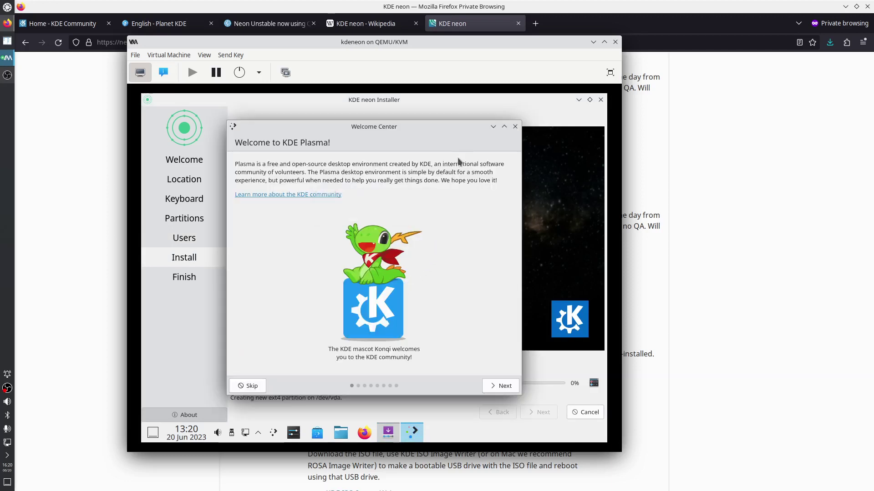
Move aside and close the Plasma Welcome Center while installing, then bring up the OBS recorder window
left_click_drag(413, 128, 368, 132)
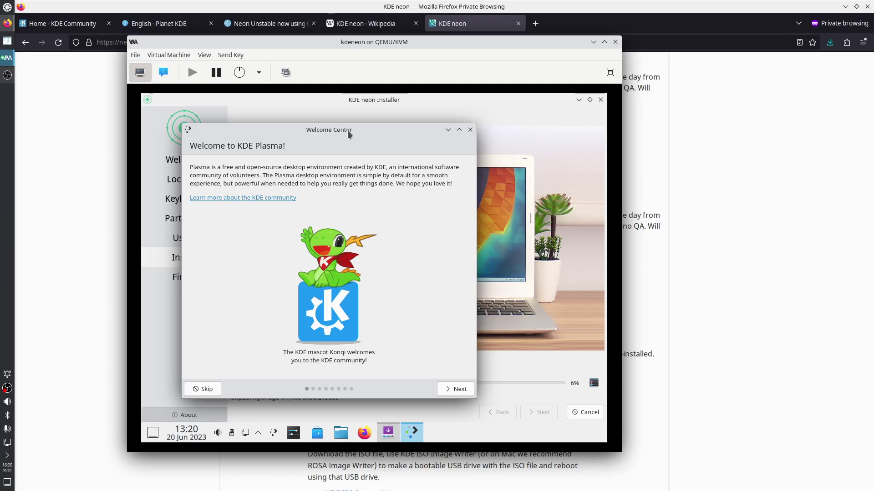
left_click(470, 131)
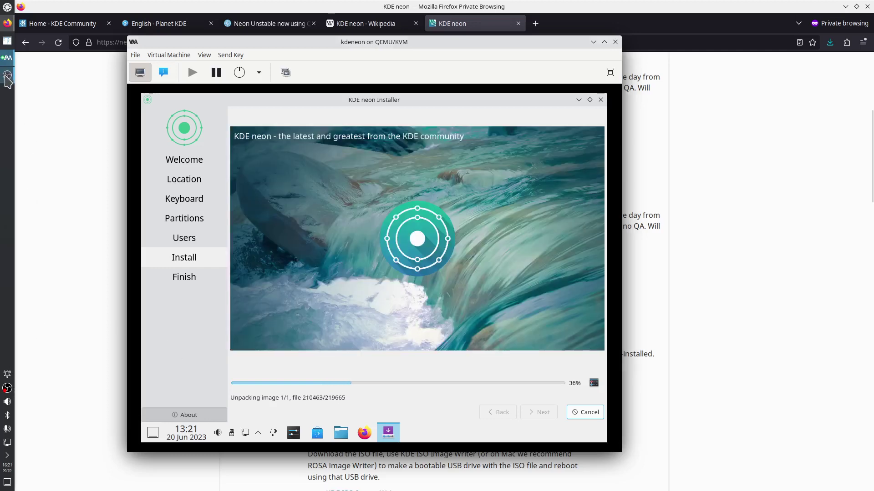
left_click(7, 75)
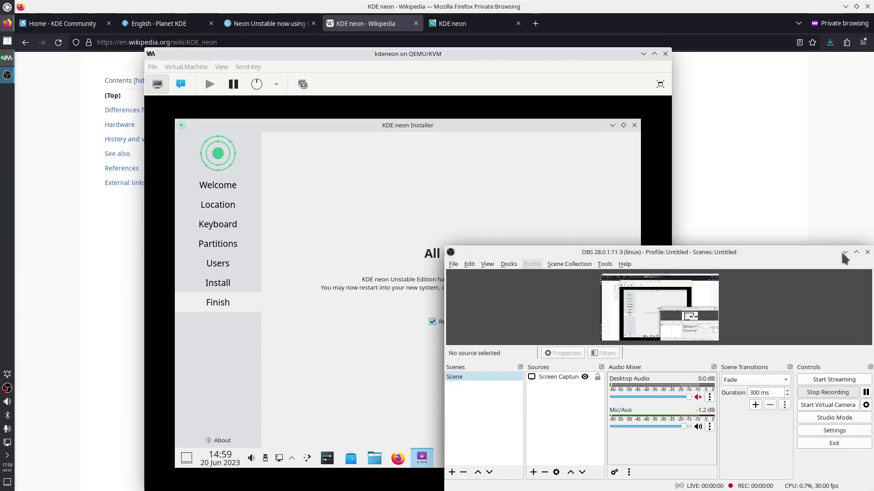
Finish the installer to restart the VM, and browse the console's view options
left_click(845, 252)
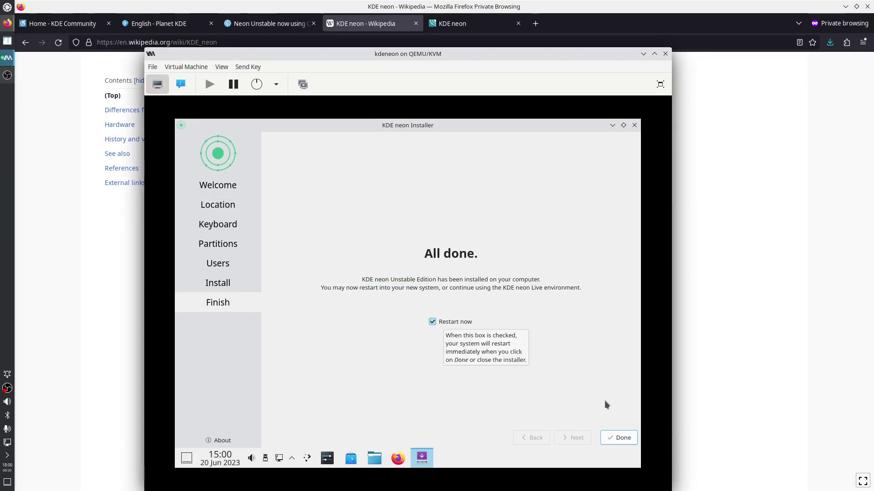
left_click(617, 438)
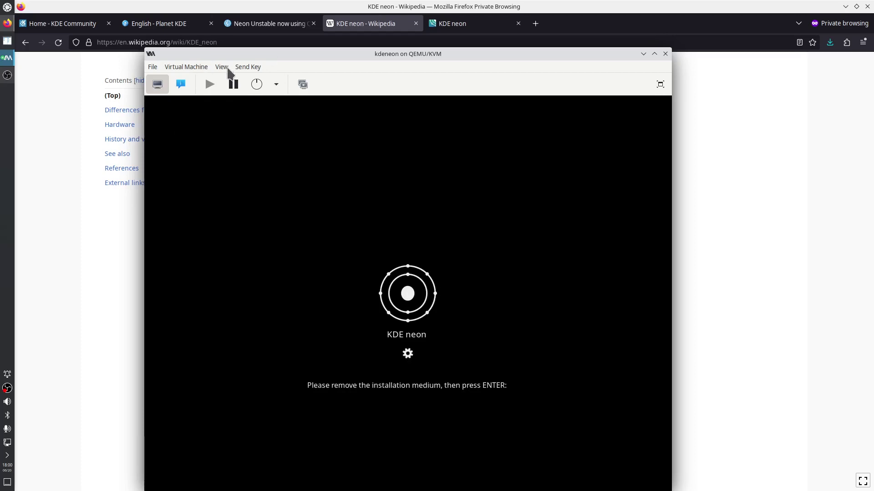
left_click(221, 68)
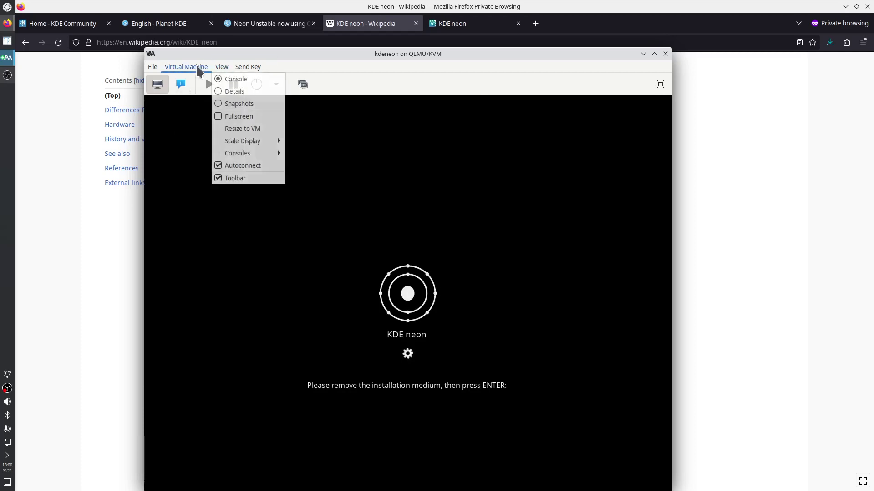
mouse_move(197, 71)
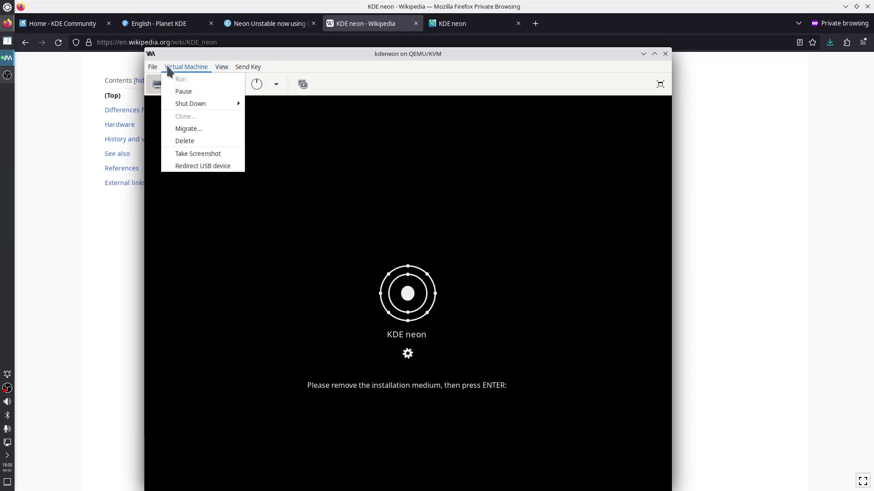
mouse_move(151, 72)
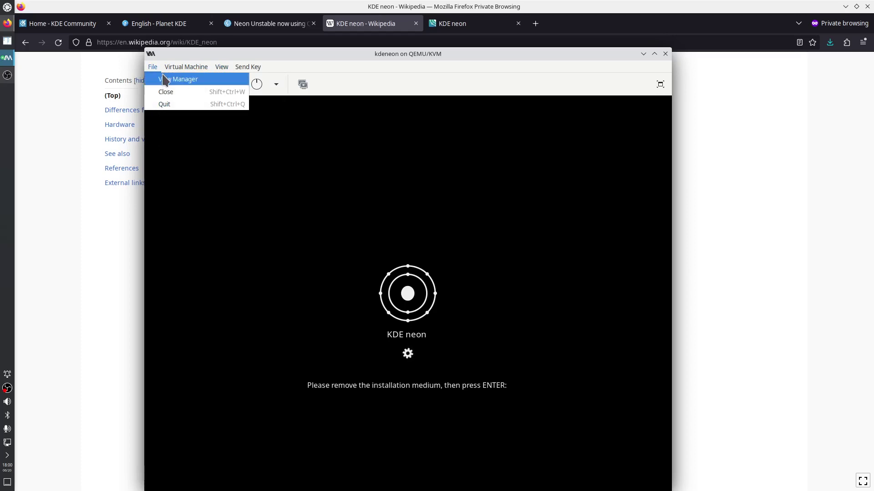
Continue booting past the remove-medium prompt and show the VM's hardware details
left_click(556, 322)
key("Return")
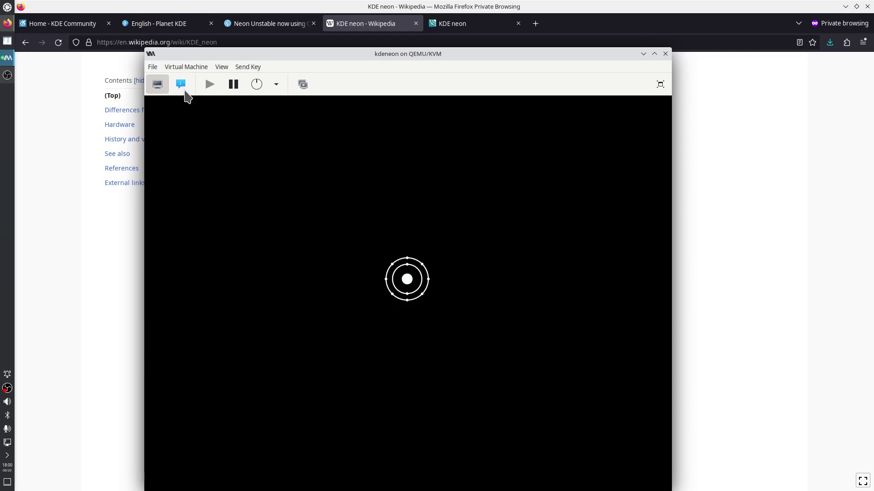
left_click(182, 86)
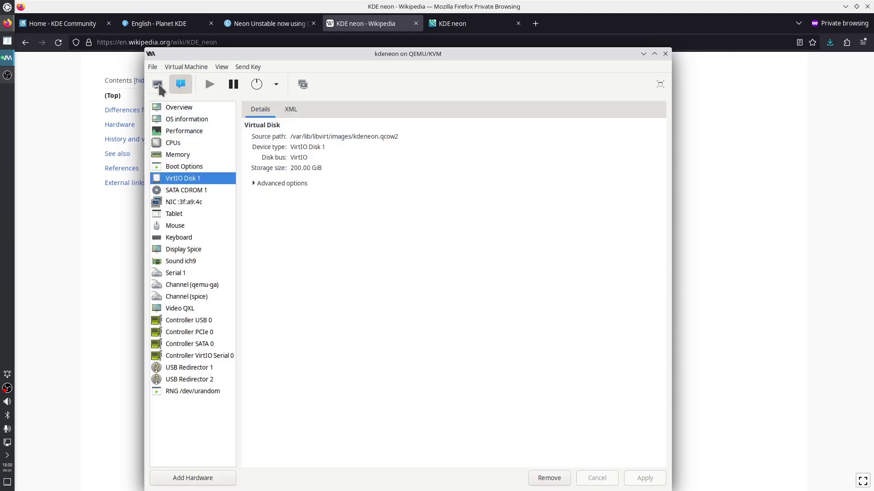
Shut down the kdeneon guest from the power menu and confirm
left_click(158, 85)
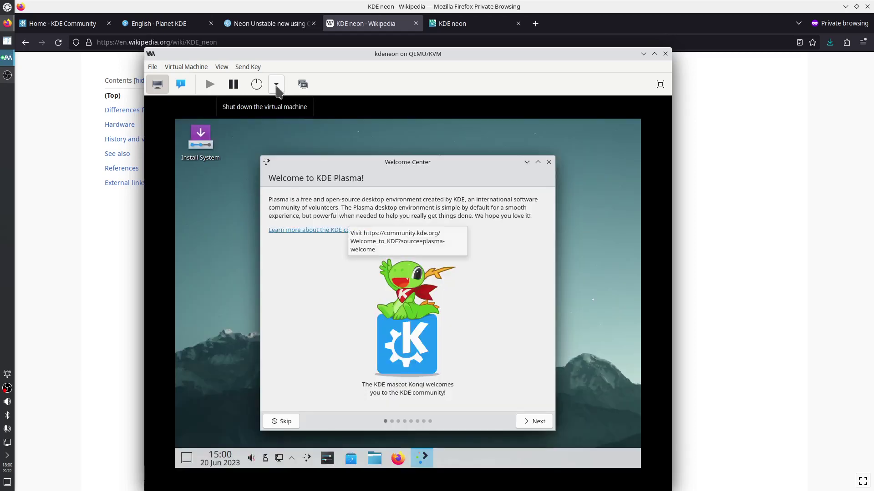
left_click(277, 90)
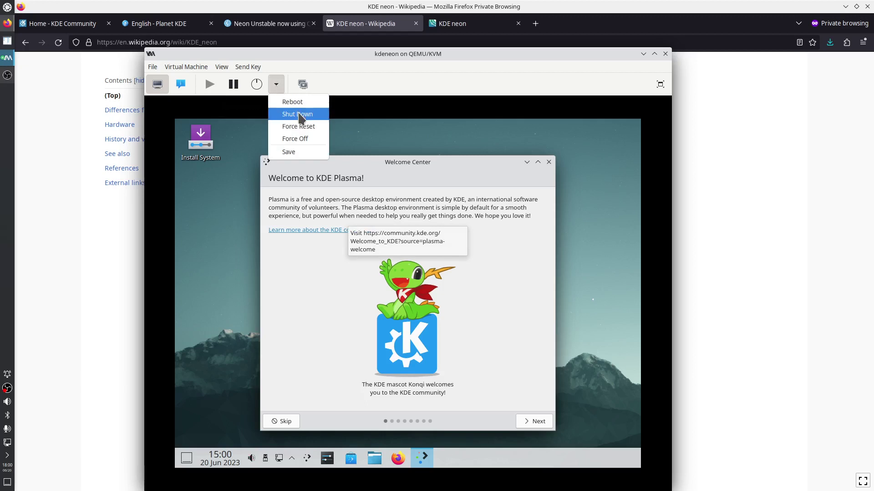
left_click(299, 115)
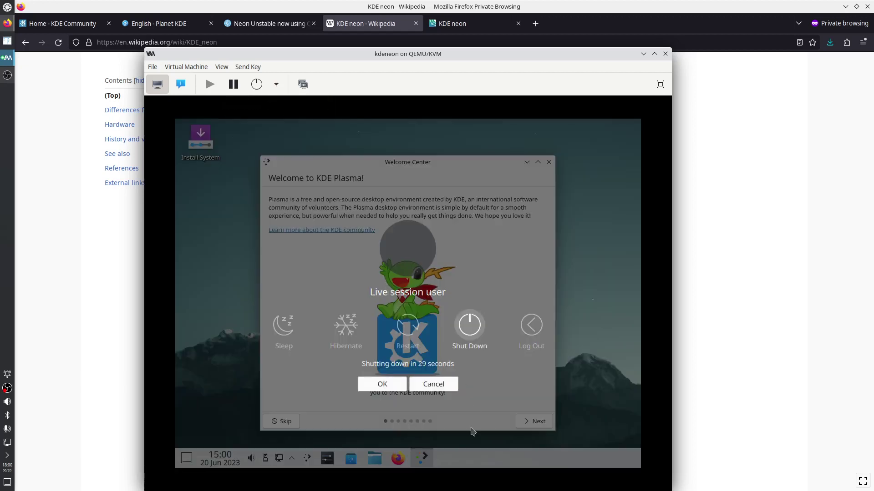
left_click(385, 384)
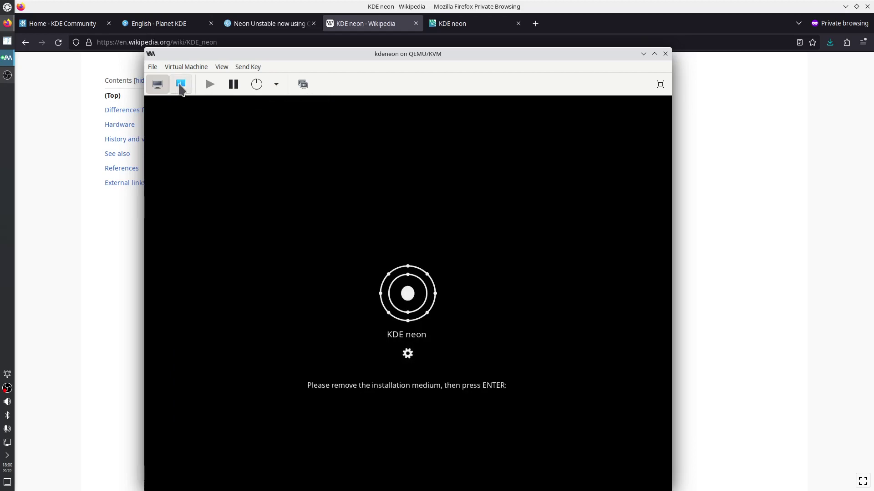
Clear the installation ISO from SATA CDROM 1, apply, and let the guest power off
left_click(181, 84)
left_click(196, 191)
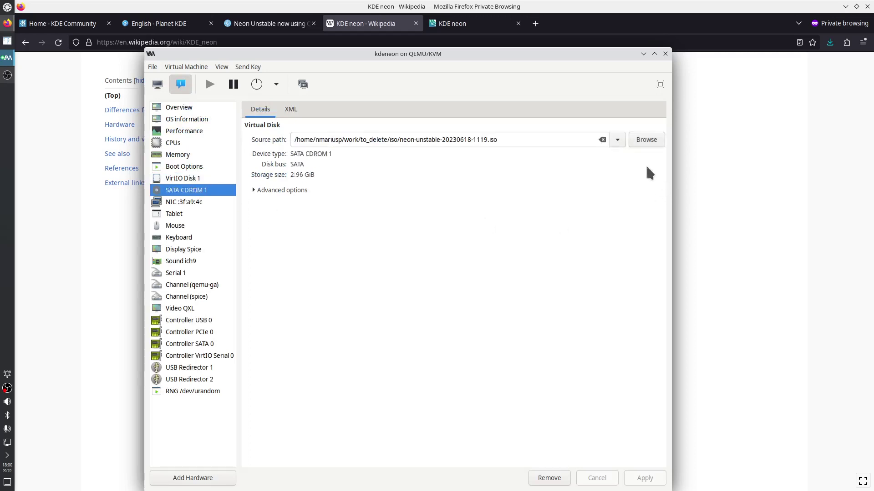
left_click(602, 140)
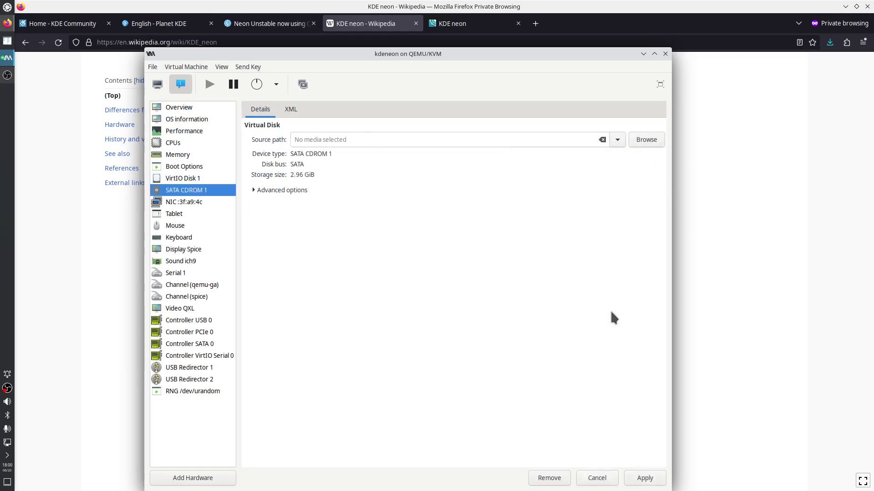
left_click(635, 477)
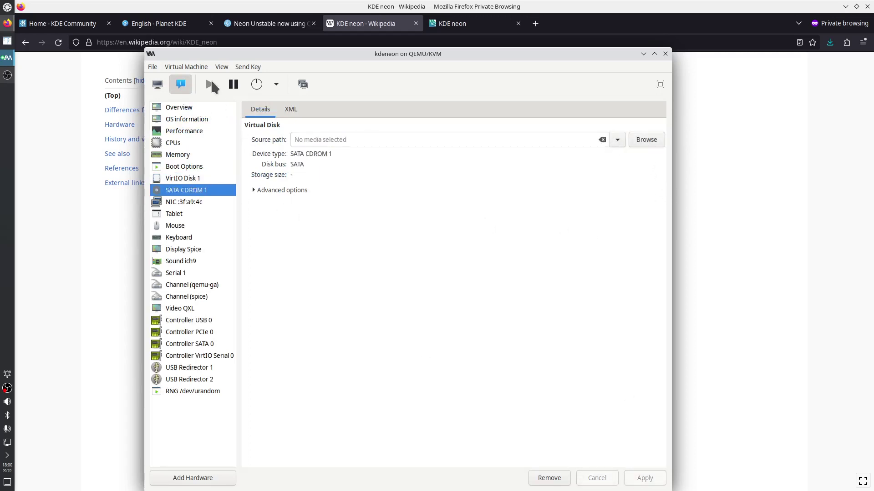
left_click(157, 84)
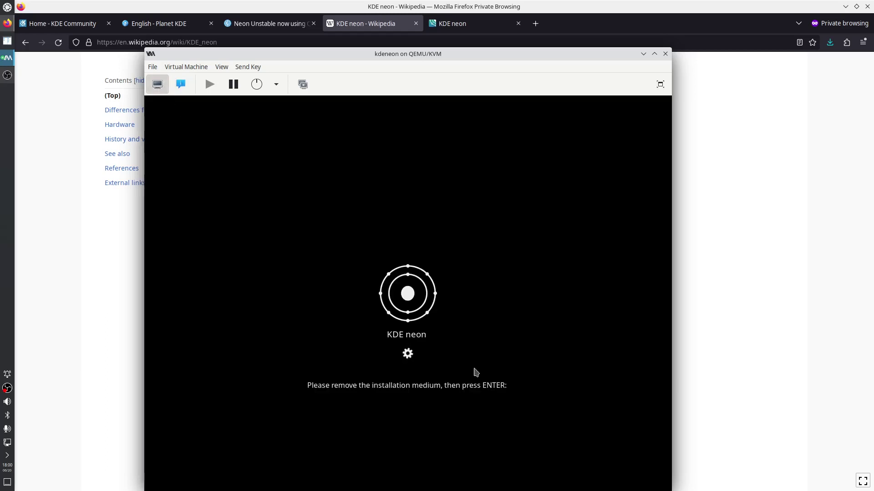
key("Return")
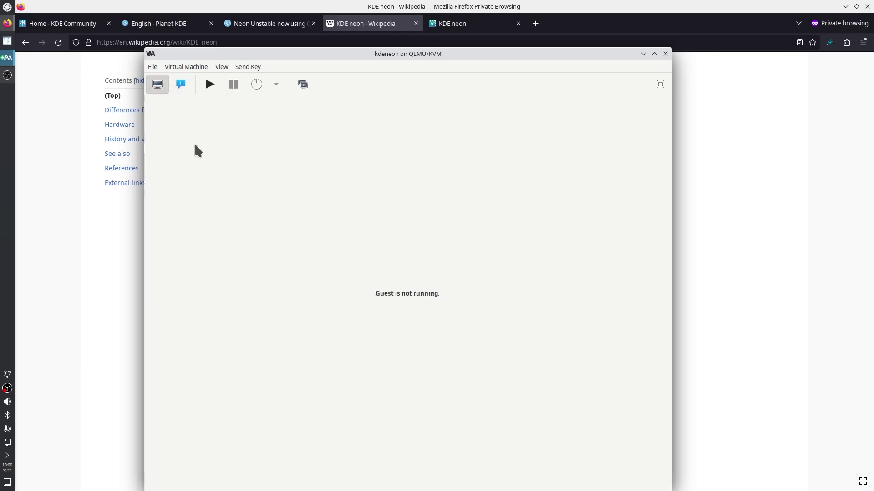
Check the virtual hard disk's details, then start the VM and watch its console
left_click(180, 86)
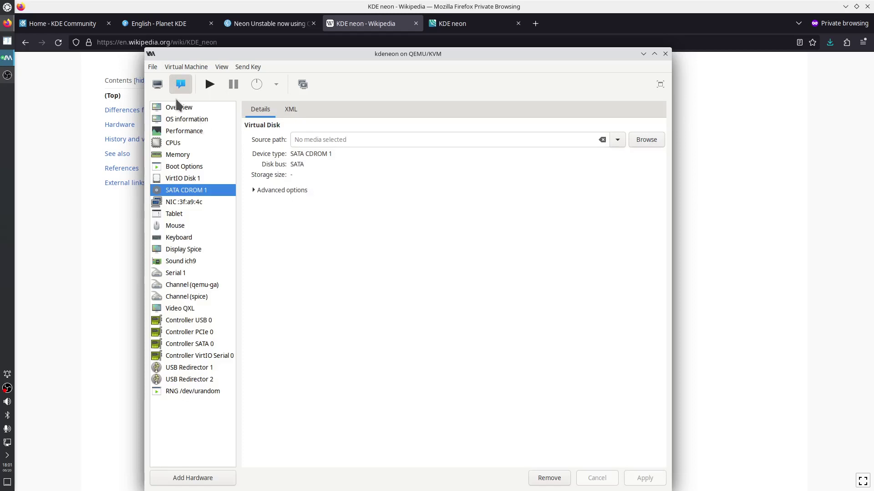
left_click(158, 85)
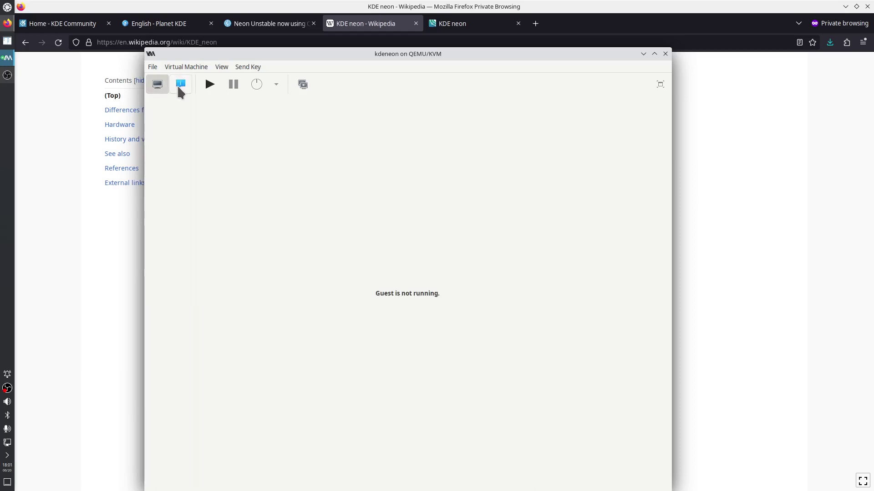
left_click(180, 86)
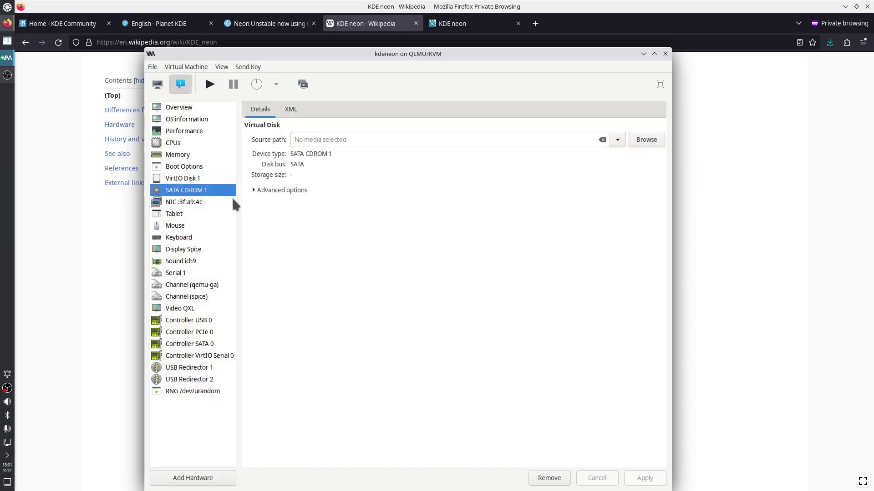
left_click(191, 178)
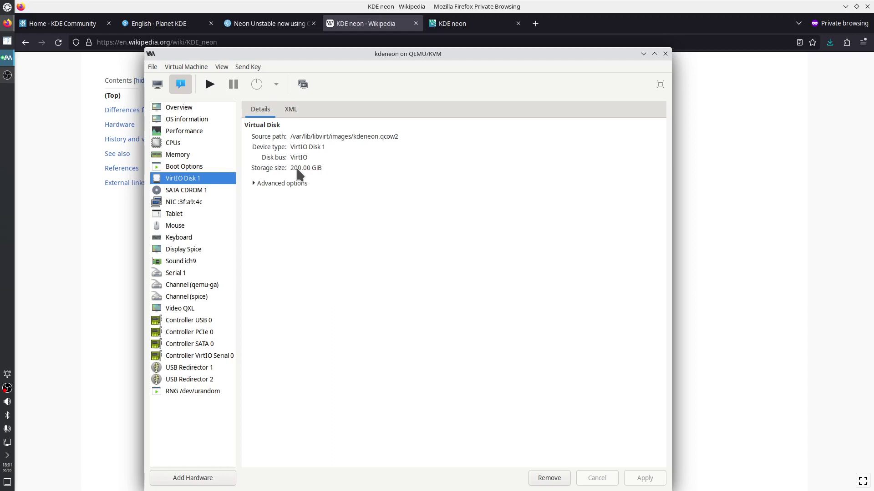
left_click(208, 85)
left_click(158, 84)
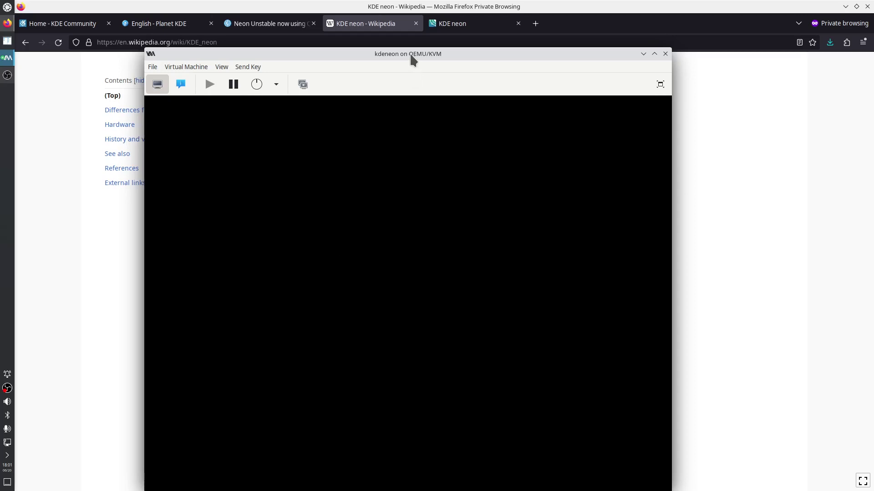
Shift the kdeneon window slightly up and check the details while the guest boots to login
left_click_drag(411, 54, 421, 40)
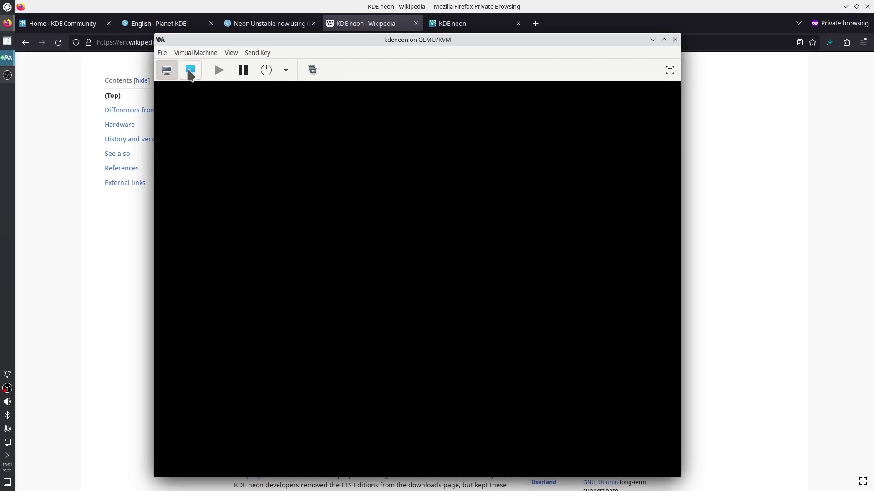
left_click(190, 71)
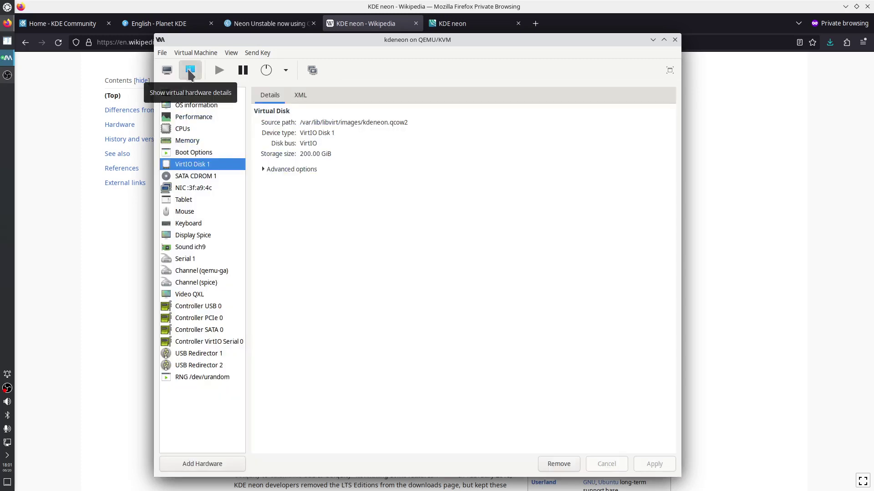
left_click(167, 71)
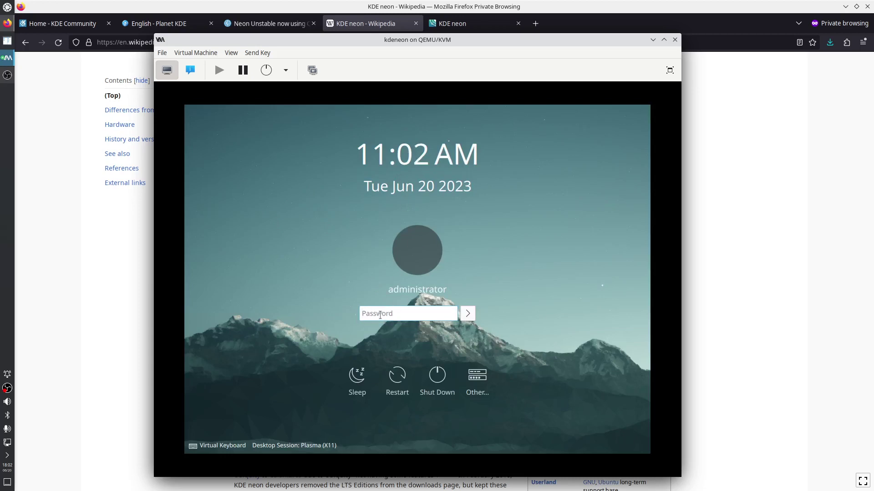
Enter the account password to log in, then close the Welcome Center
type("••••")
key("Return")
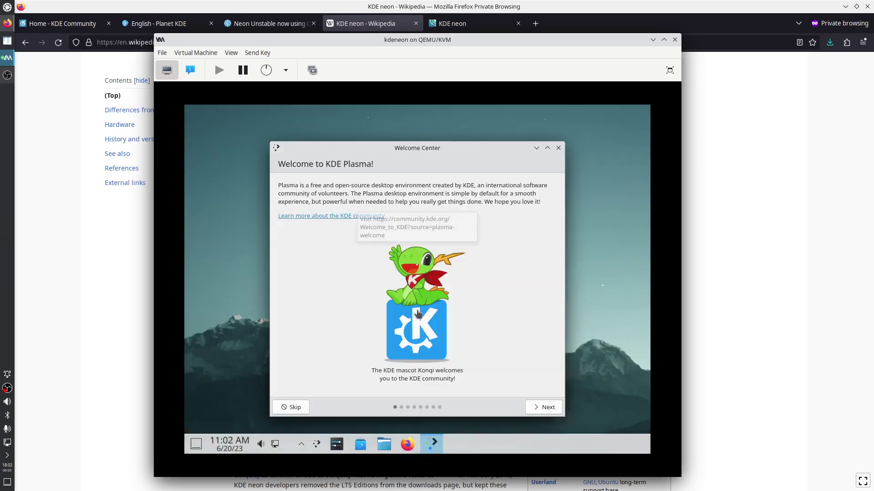
left_click(558, 148)
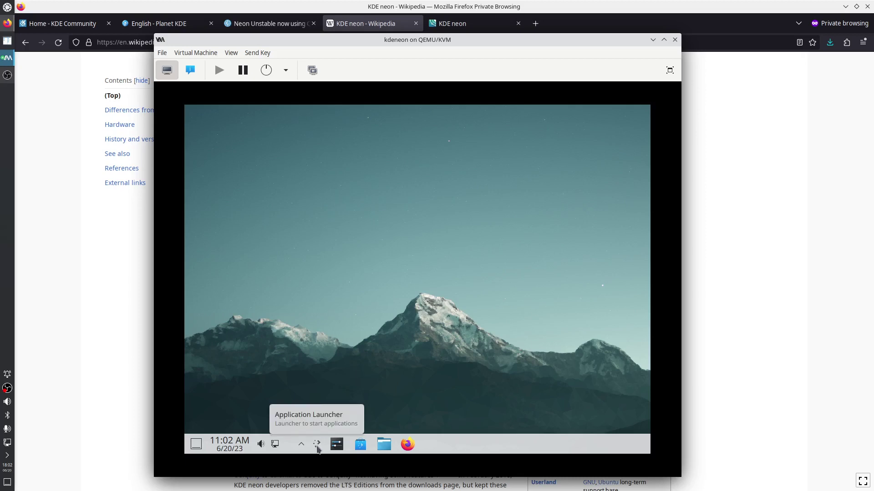
left_click(336, 444)
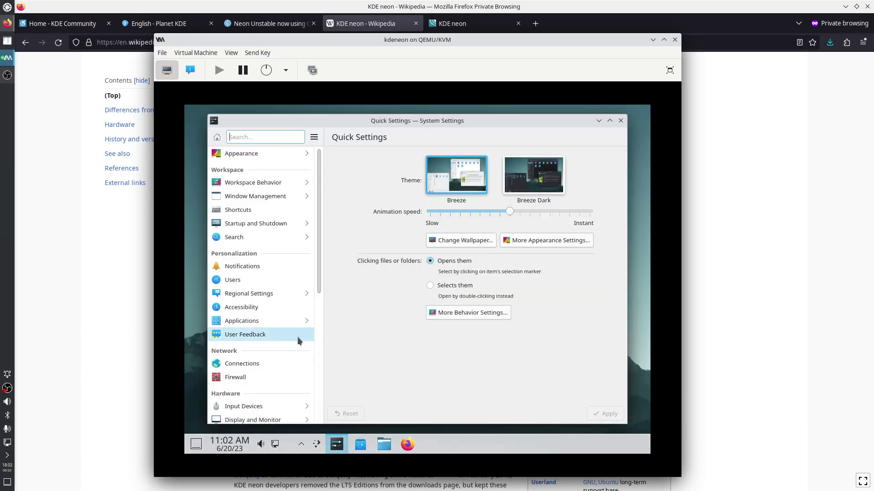
scroll(299, 340, "down", 5)
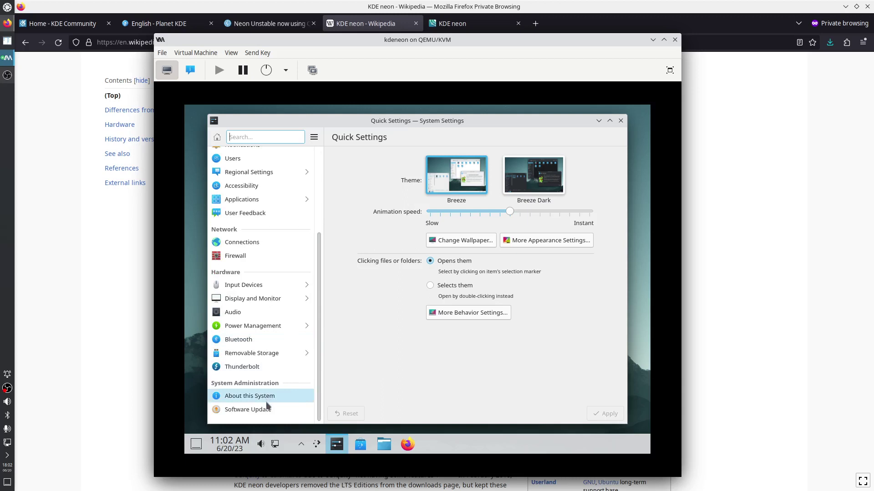
left_click(249, 396)
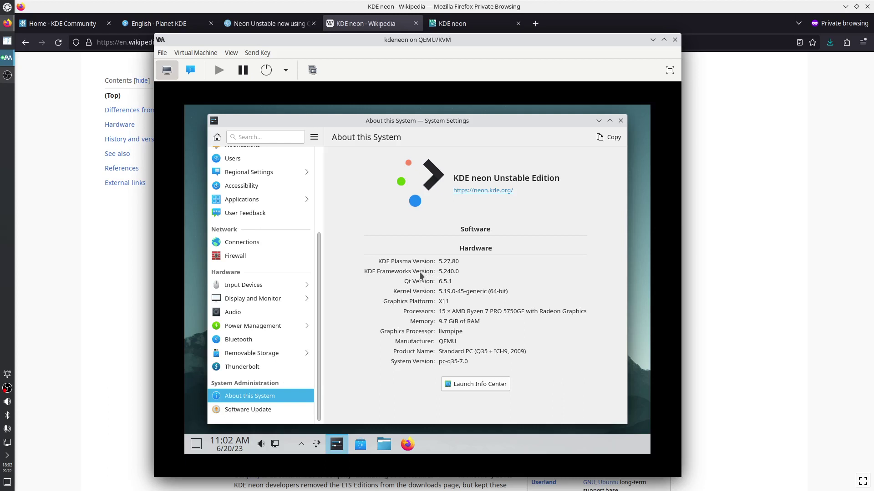
left_click_drag(441, 272, 460, 272)
left_click_drag(440, 281, 452, 281)
left_click_drag(441, 261, 457, 263)
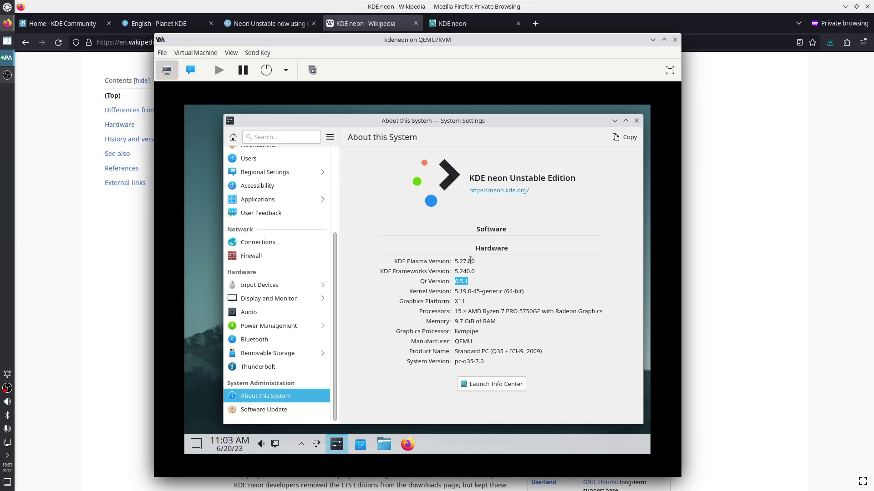
left_click(494, 384)
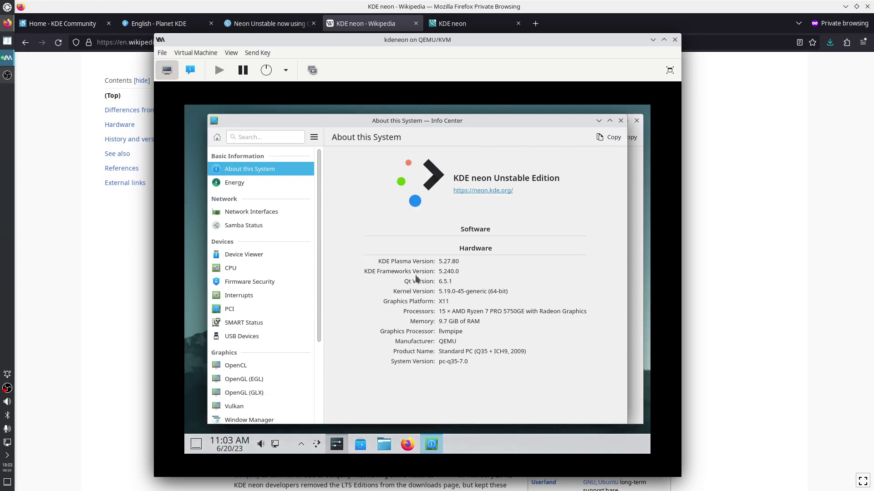
key("alt+F4")
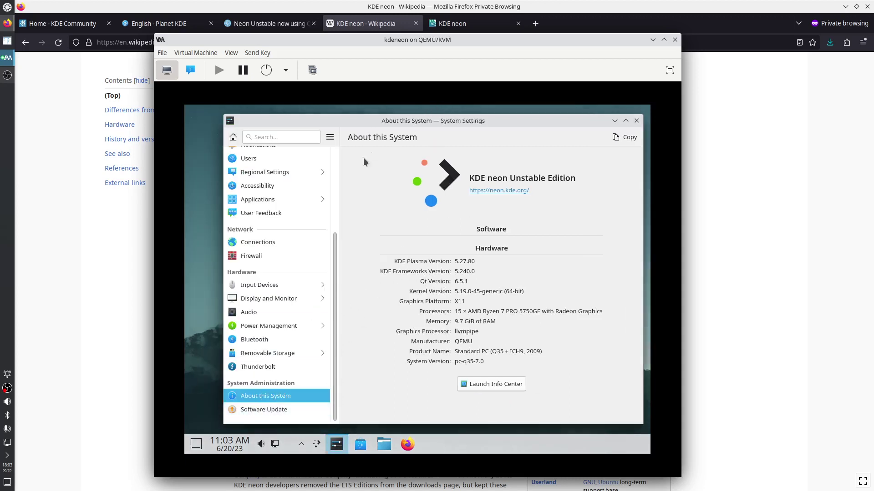
left_click(249, 256)
left_click(262, 245)
key("alt+F4")
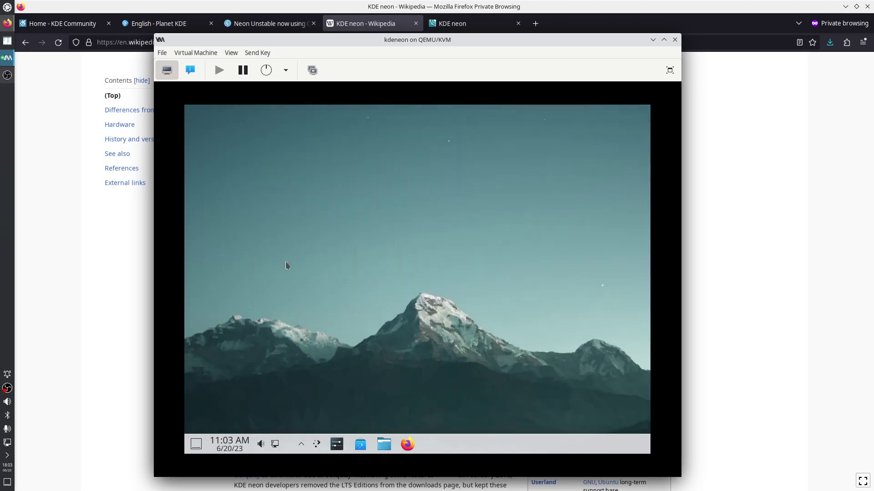
Open the application launcher, browse its categories, and scroll the All Applications list
left_click(317, 445)
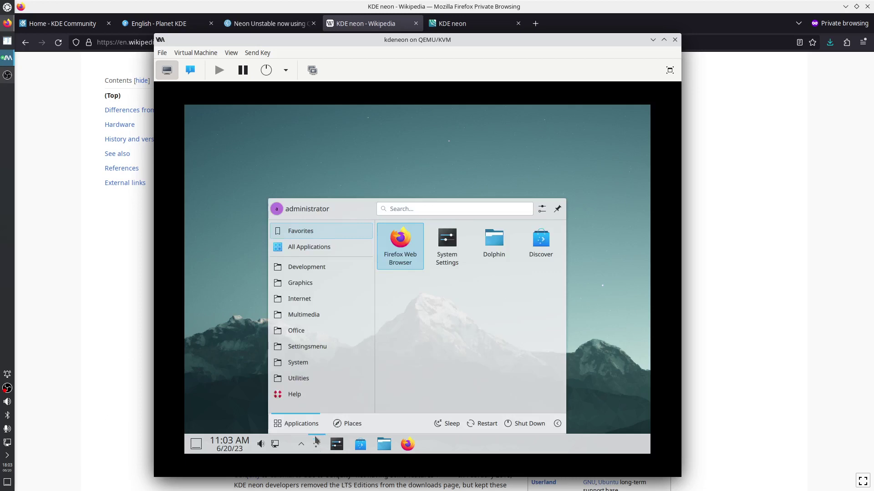
mouse_move(316, 268)
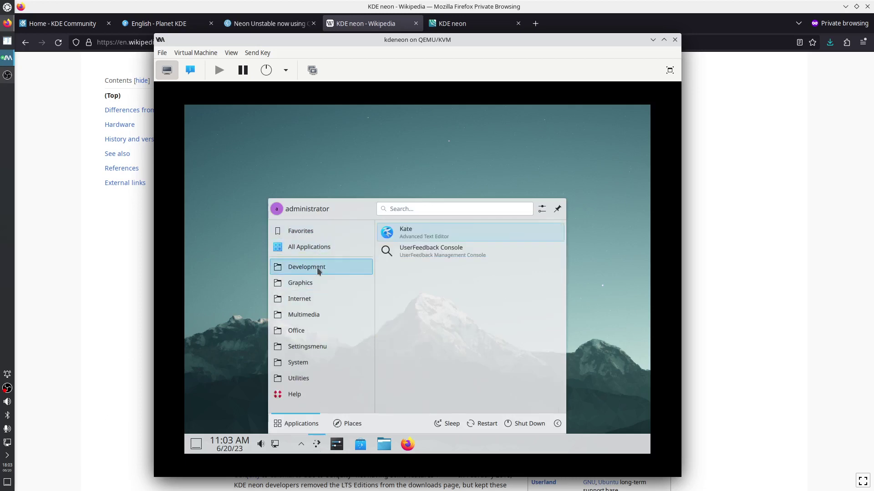
mouse_move(313, 349)
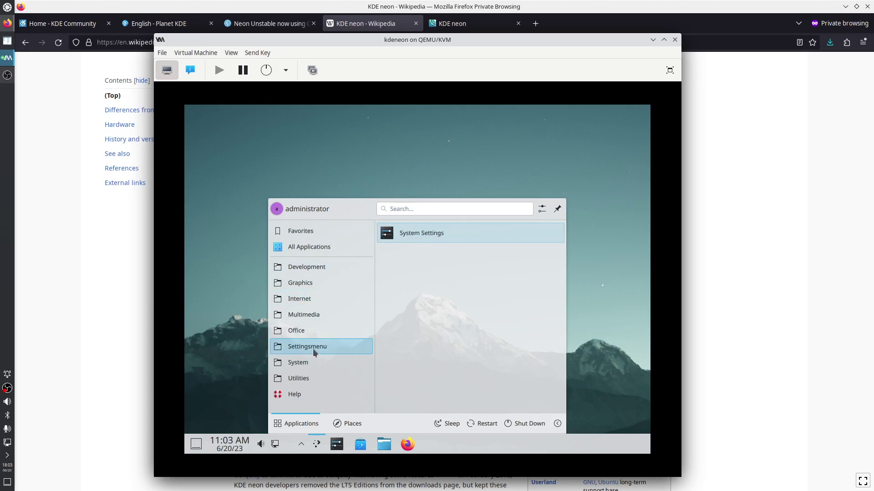
mouse_move(302, 381)
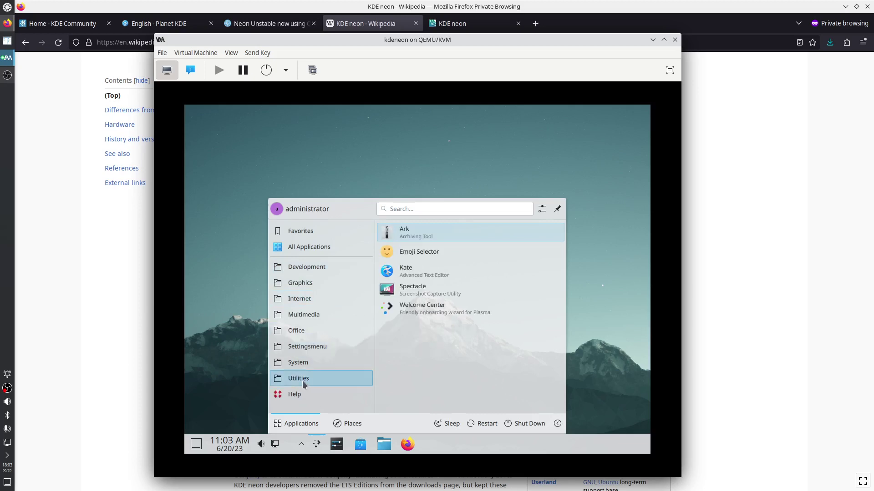
mouse_move(306, 331)
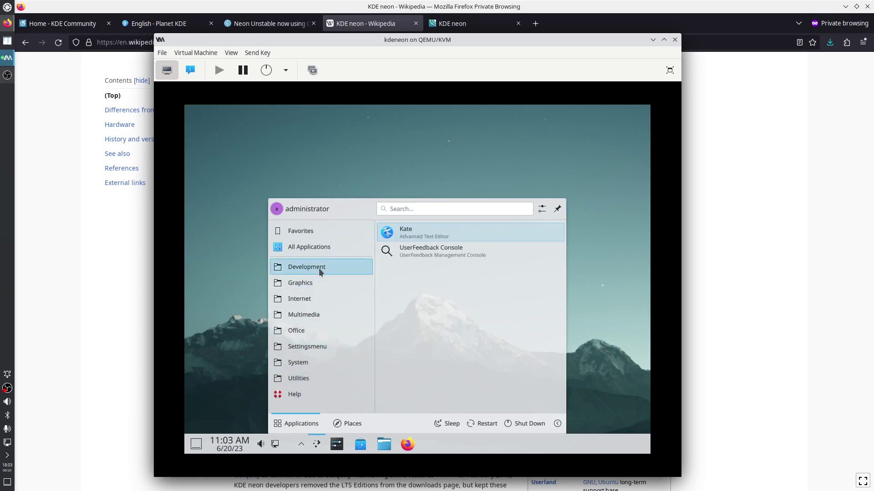
mouse_move(309, 286)
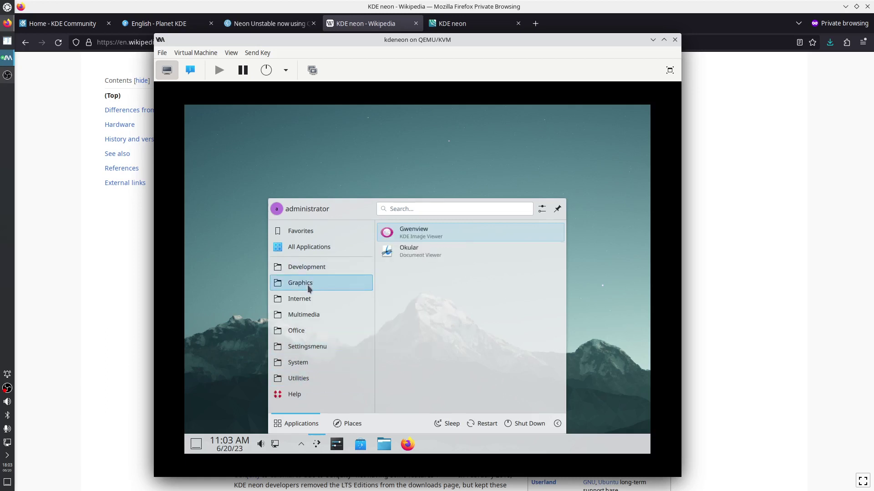
mouse_move(305, 306)
mouse_move(321, 250)
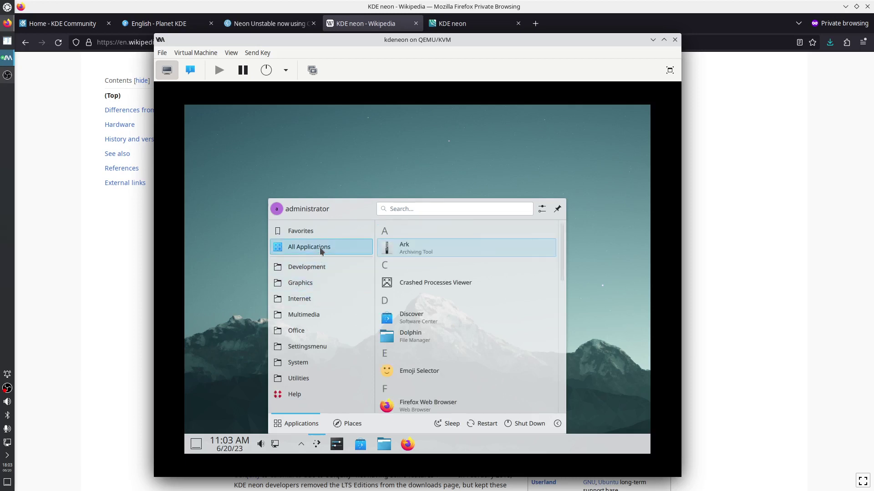
scroll(464, 300, "down", 1)
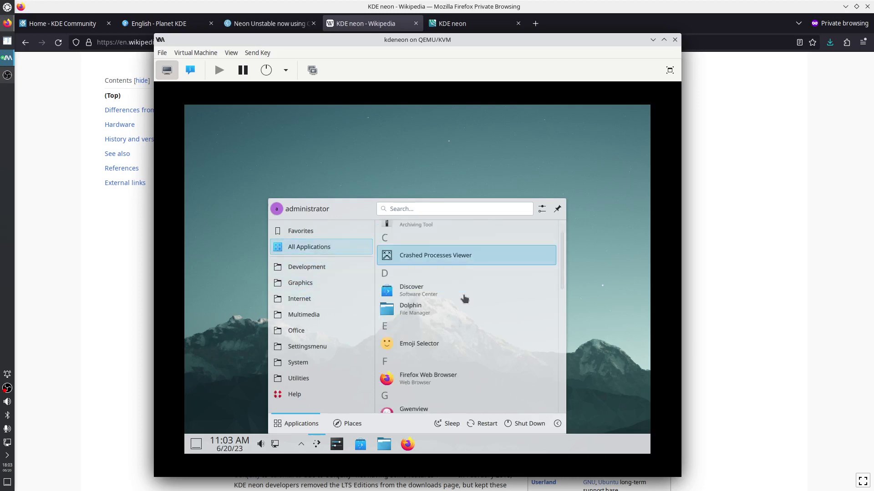
Launch Discover, view its About page and Games category, then close it
left_click(417, 290)
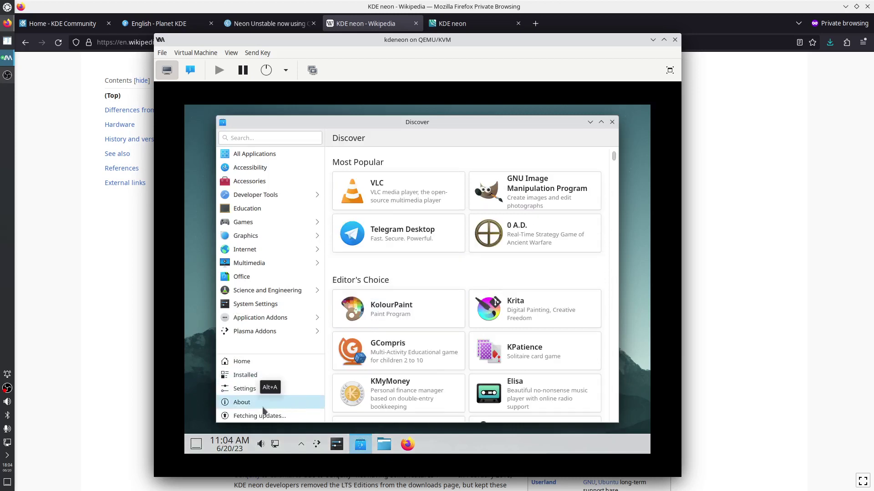
left_click(278, 403)
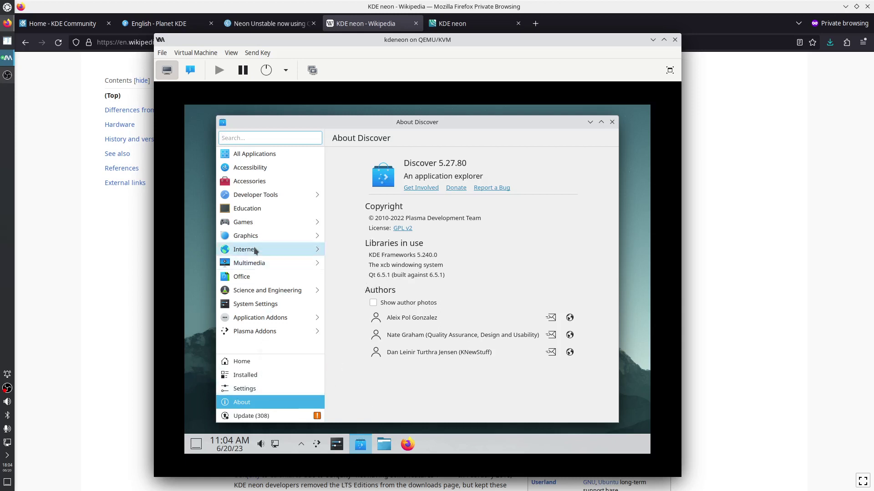
left_click(258, 223)
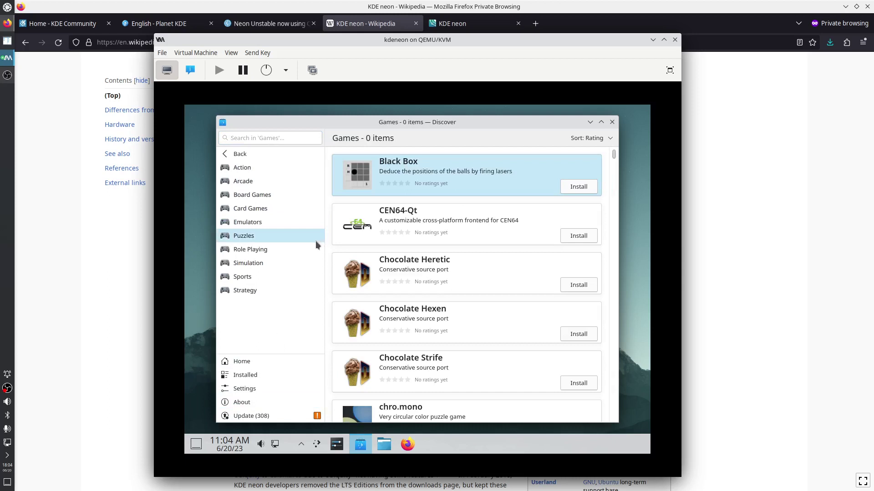
left_click(240, 153)
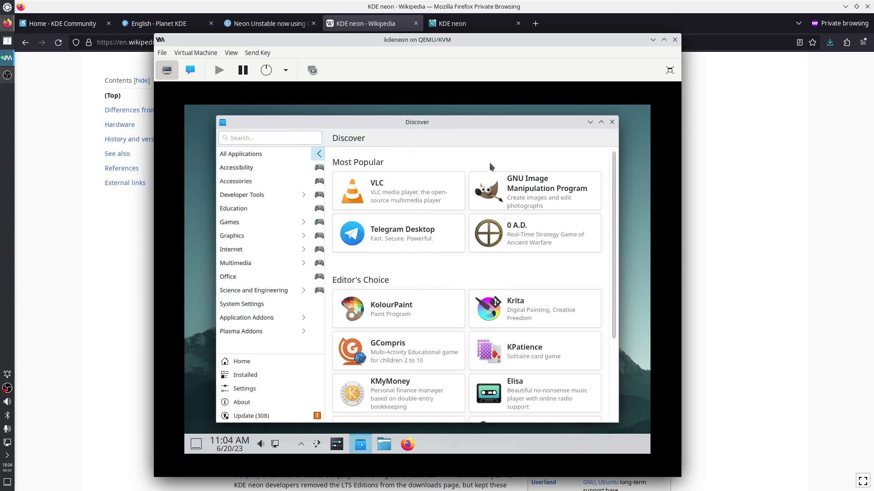
left_click(612, 122)
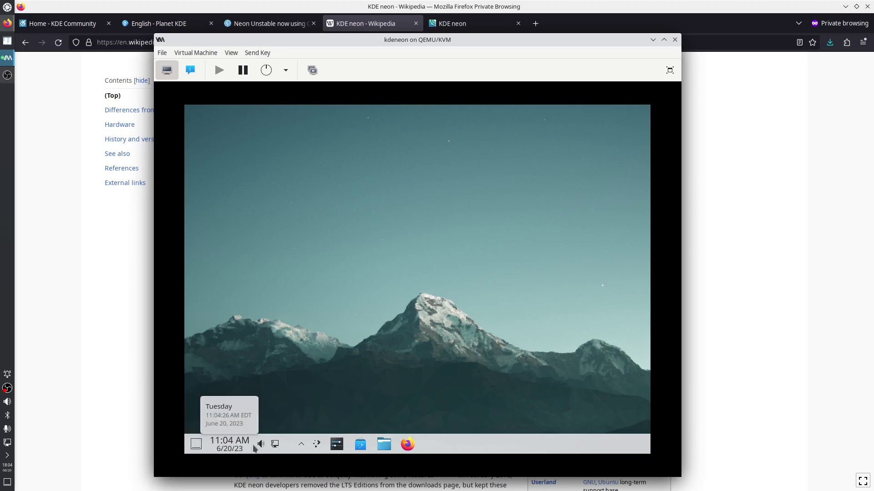
Glance at the task manager settings, then put the panel into edit mode
right_click(440, 448)
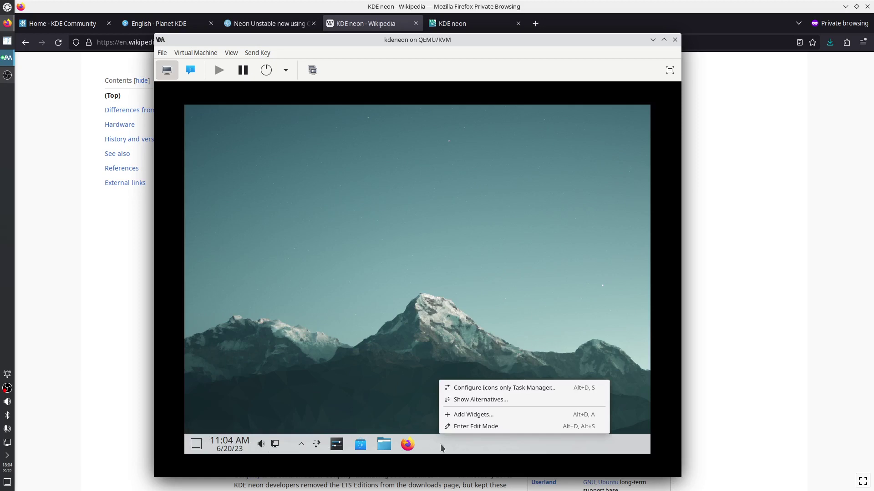
left_click(501, 390)
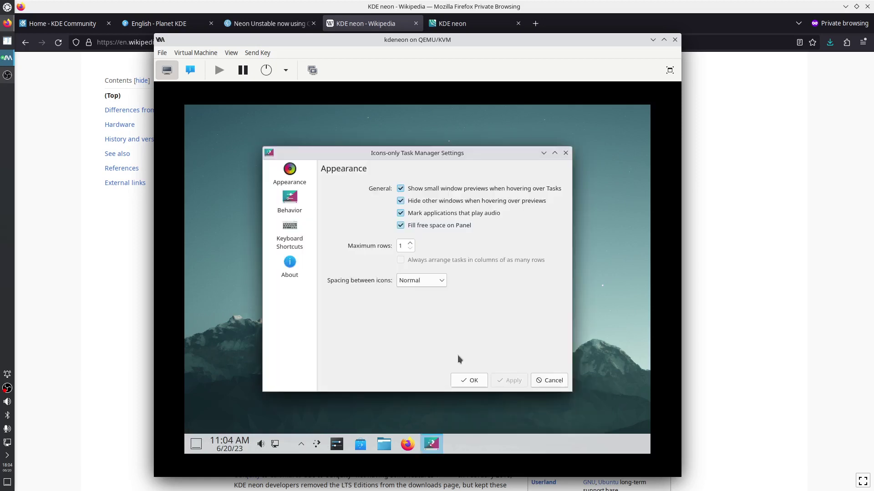
left_click(565, 153)
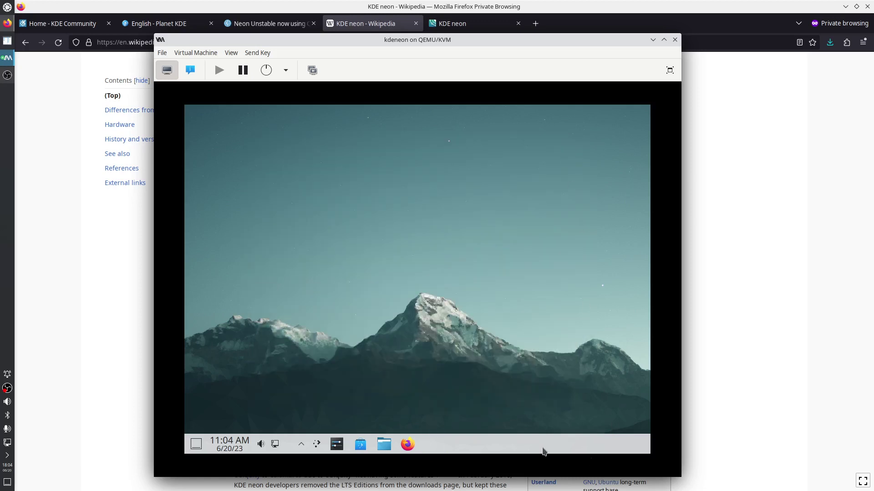
right_click(501, 453)
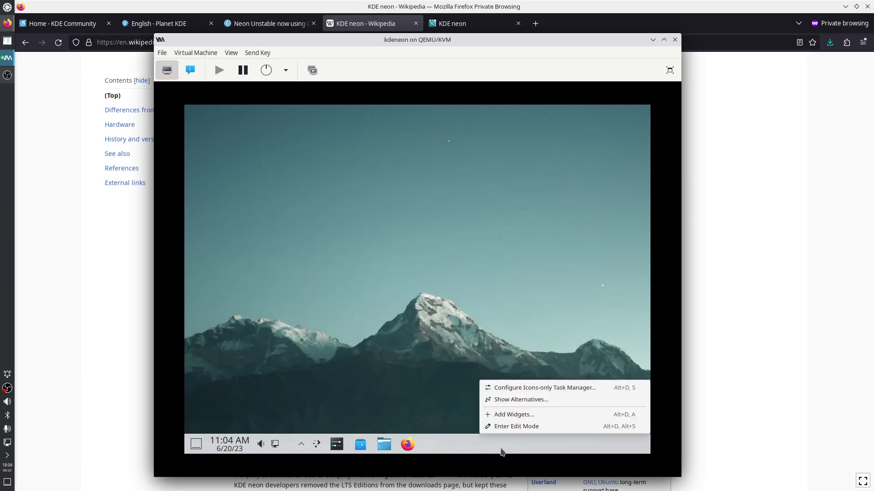
left_click(506, 426)
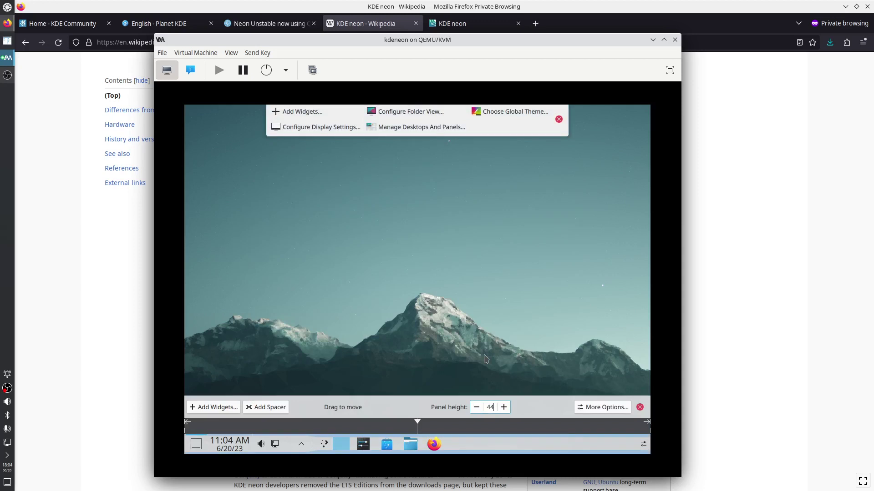
Move Peek at Desktop, Digital Clock, System Tray and Margins Separator to the panel's right end
mouse_move(342, 449)
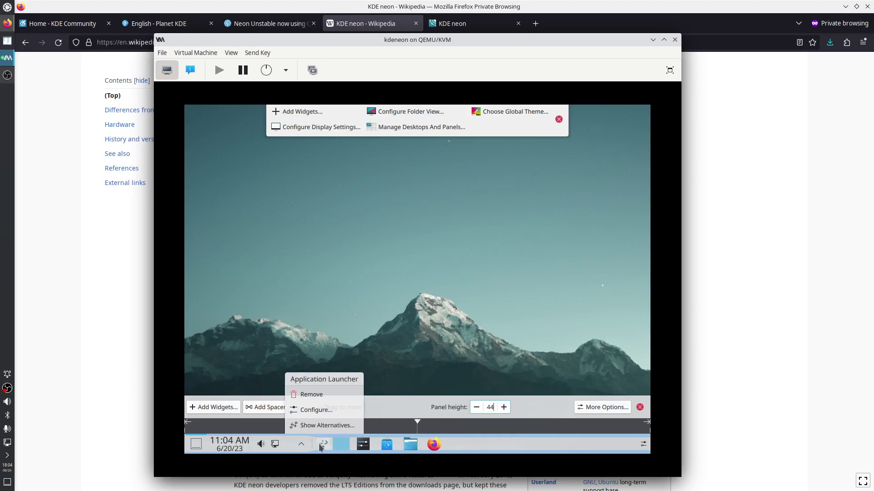
mouse_move(297, 450)
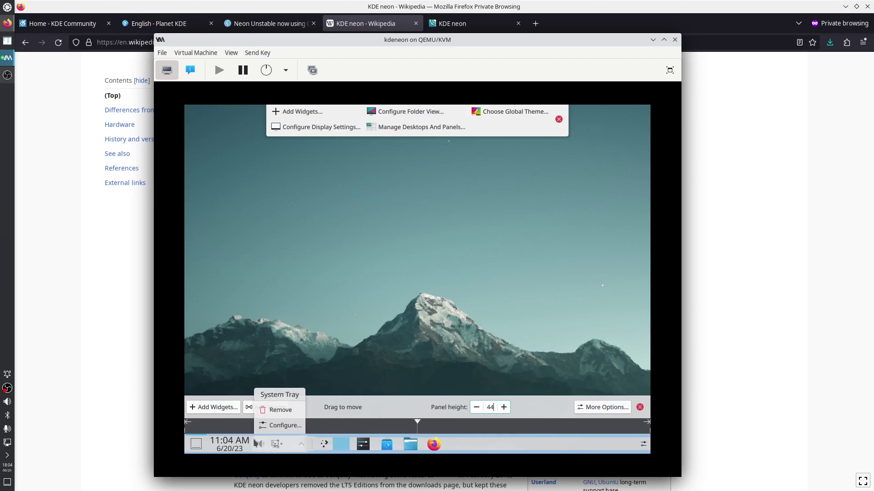
mouse_move(196, 444)
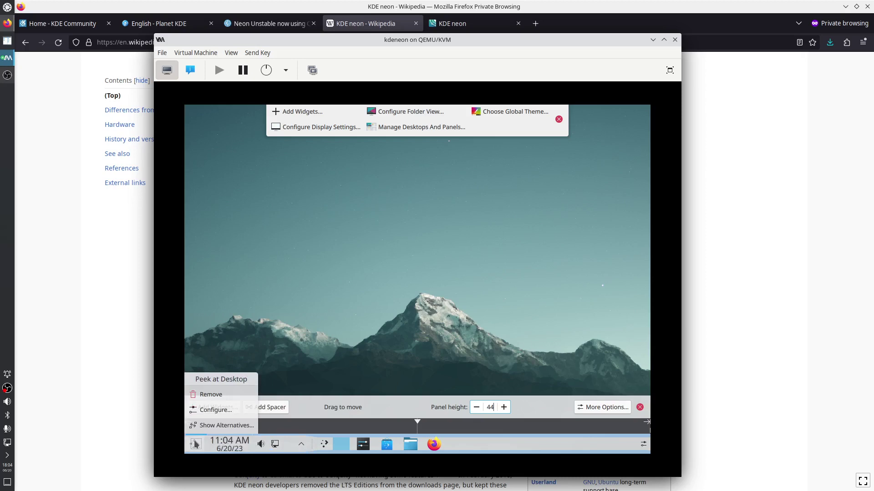
left_click_drag(195, 444, 636, 445)
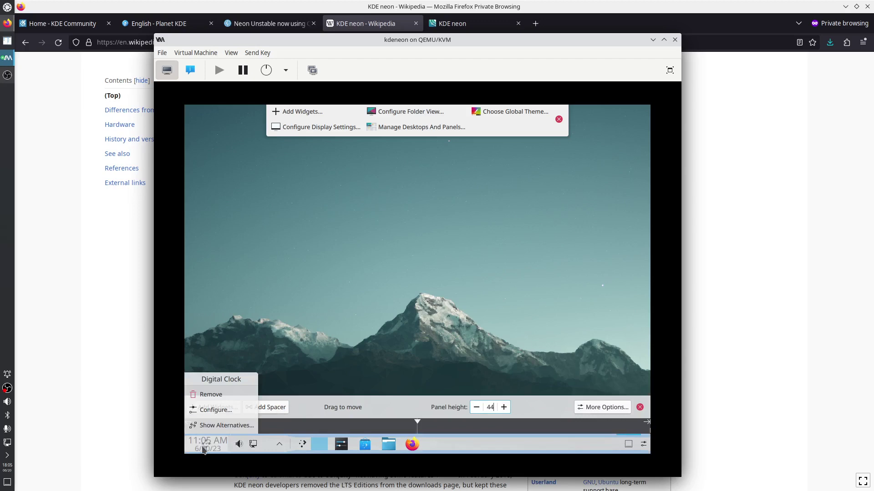
left_click_drag(204, 449, 597, 448)
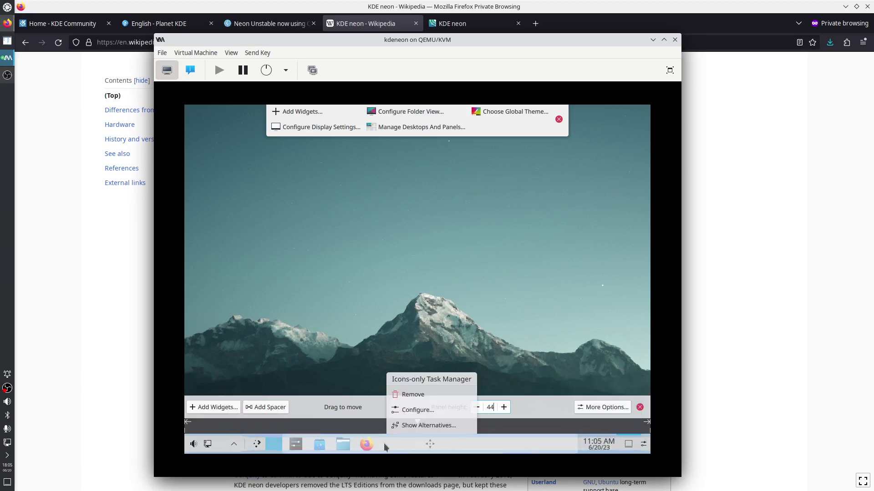
mouse_move(199, 446)
left_click_drag(199, 445, 543, 447)
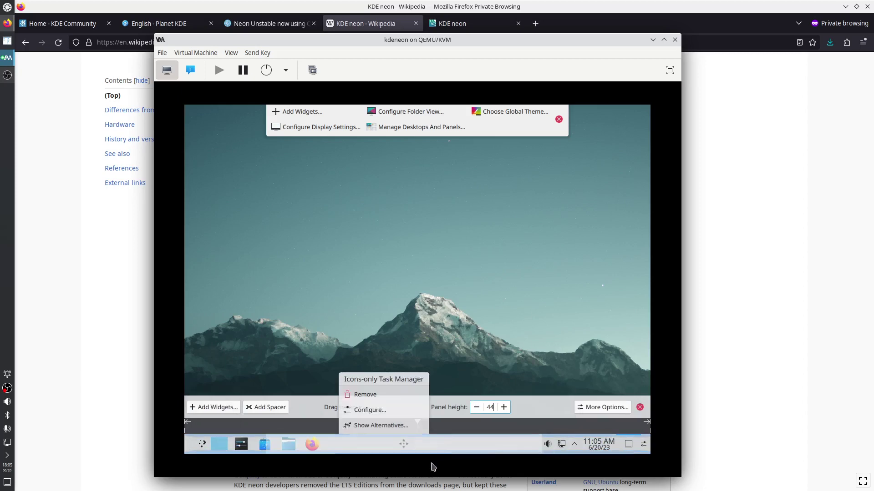
mouse_move(192, 450)
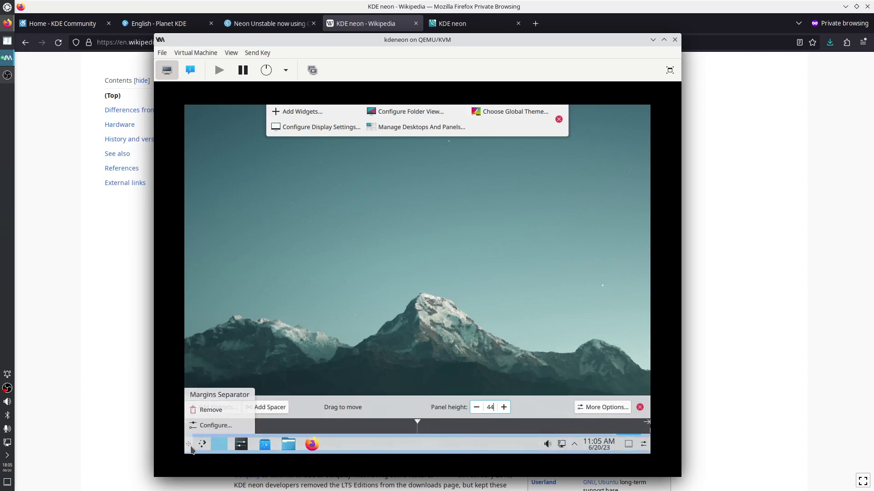
left_click_drag(213, 451, 534, 449)
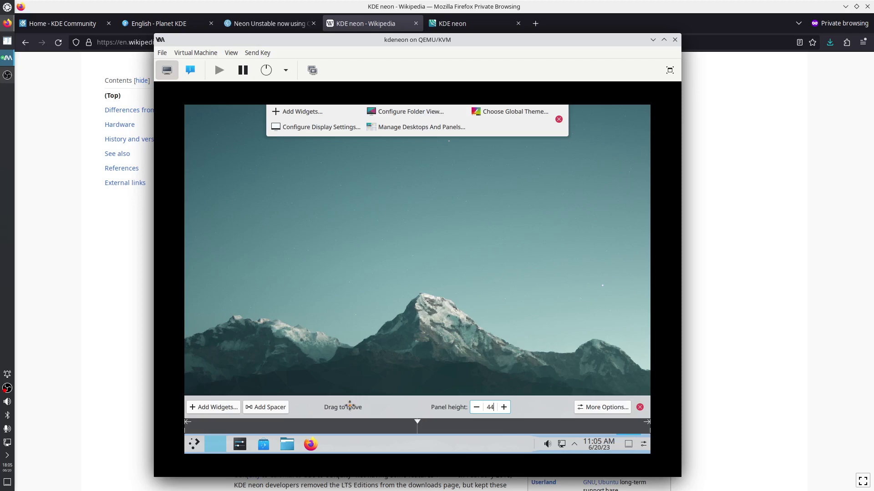
Drag the panel to the left screen edge and exit edit mode
left_click_drag(350, 406, 193, 374)
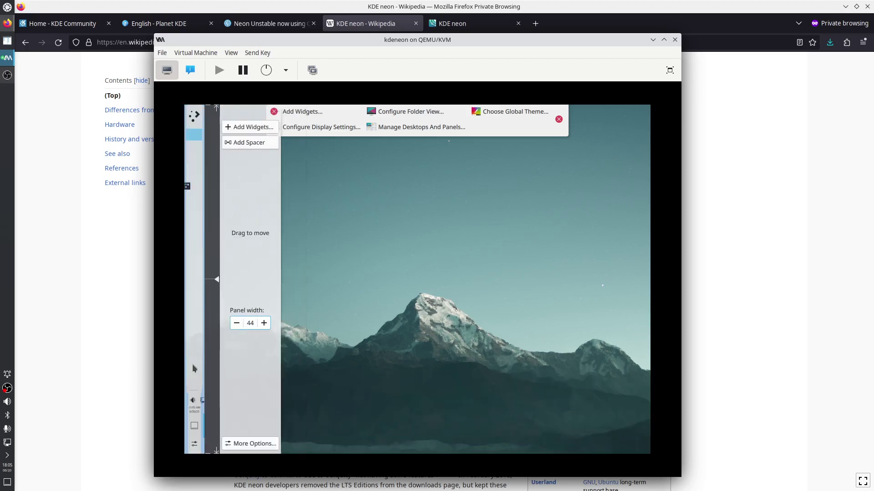
mouse_move(195, 385)
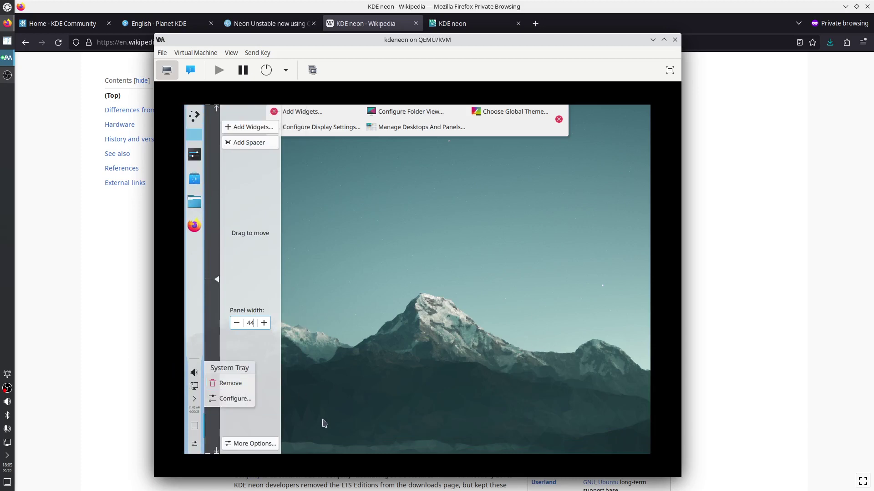
left_click(559, 119)
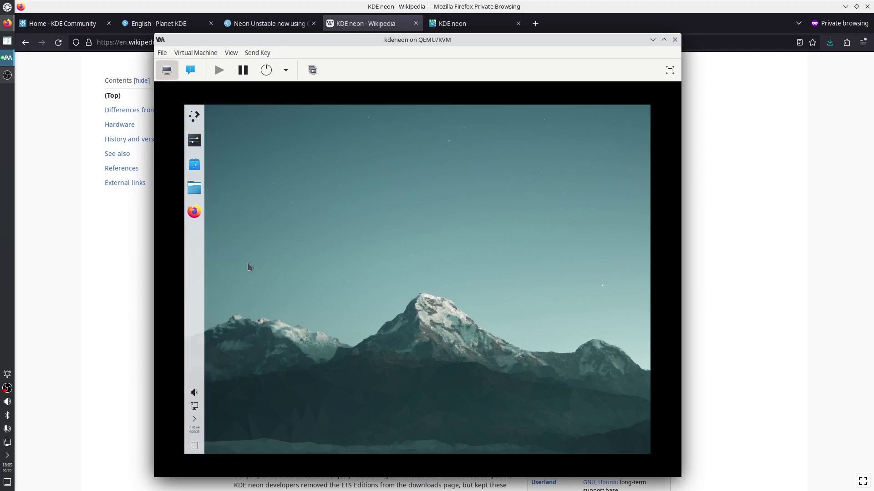
Open Firefox, then search the launcher for 'kon' to start Konsole
left_click_drag(194, 212, 244, 234)
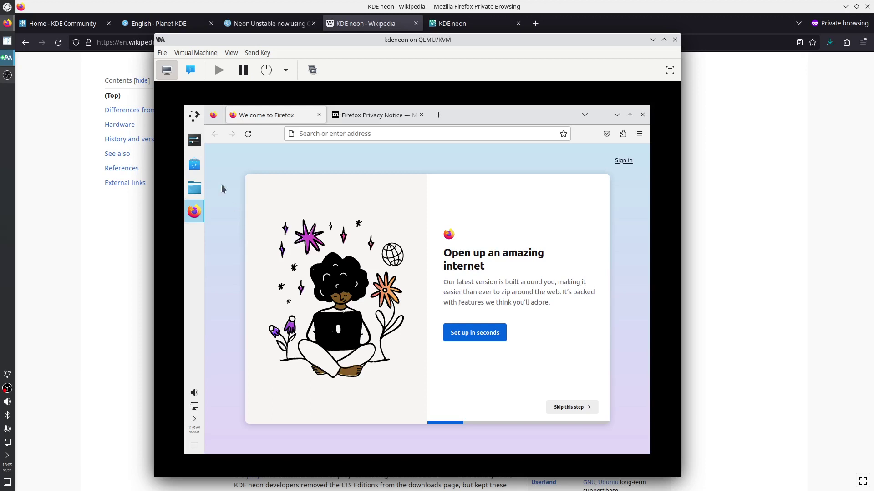
left_click(194, 115)
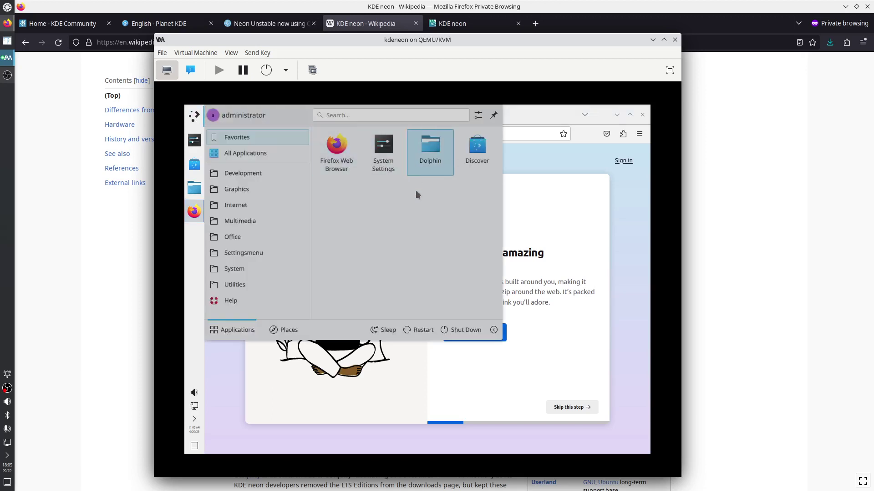
left_click(335, 114)
type("kon")
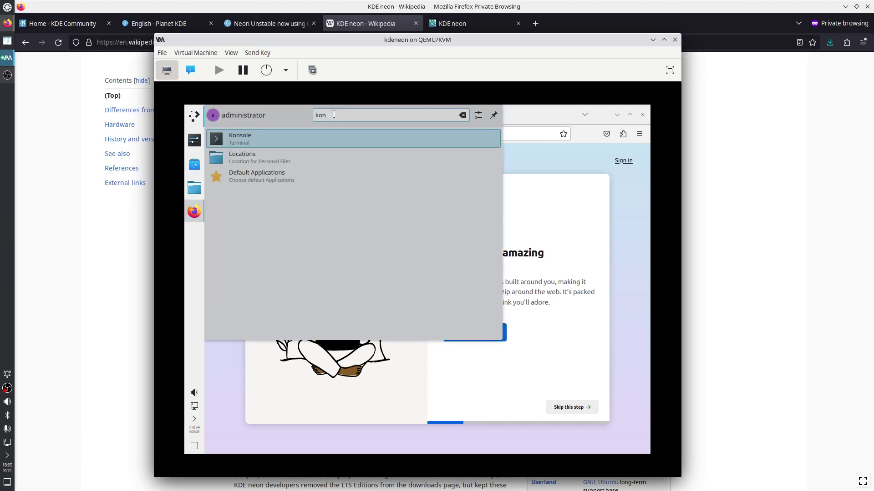
key("Return")
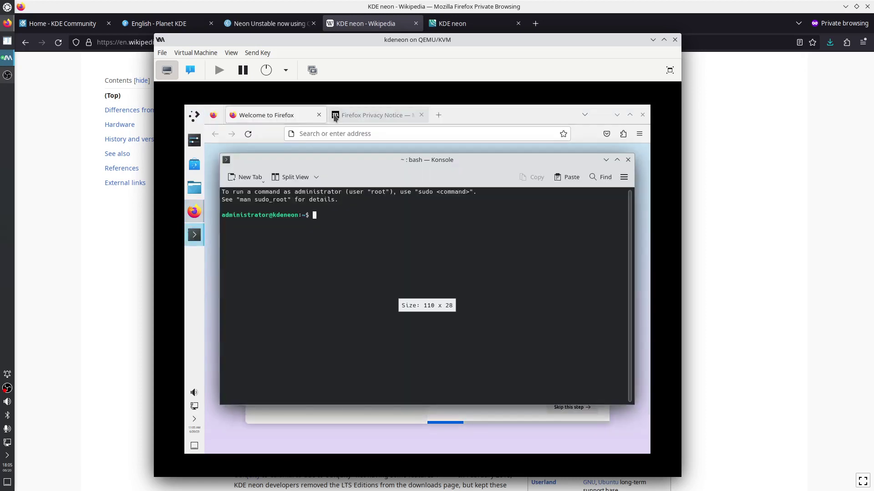
Search 'kon' in the launcher again and launch Konsole from the results
left_click(195, 116)
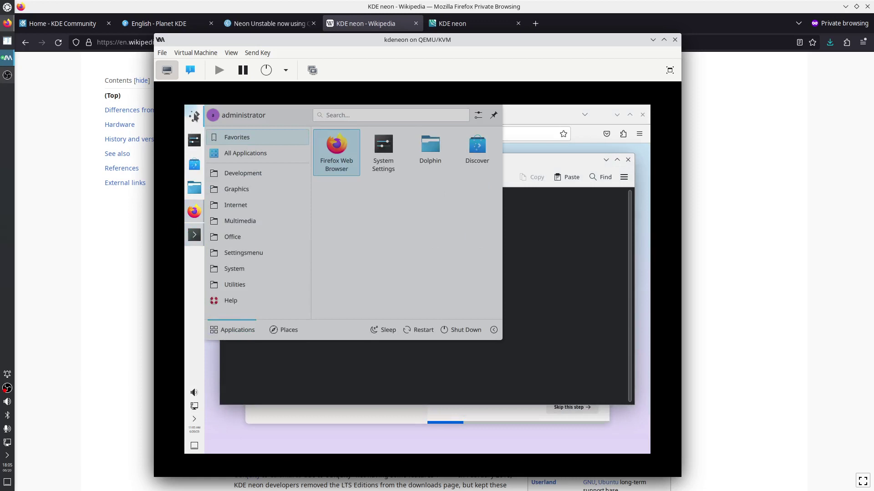
left_click(356, 113)
type("kon")
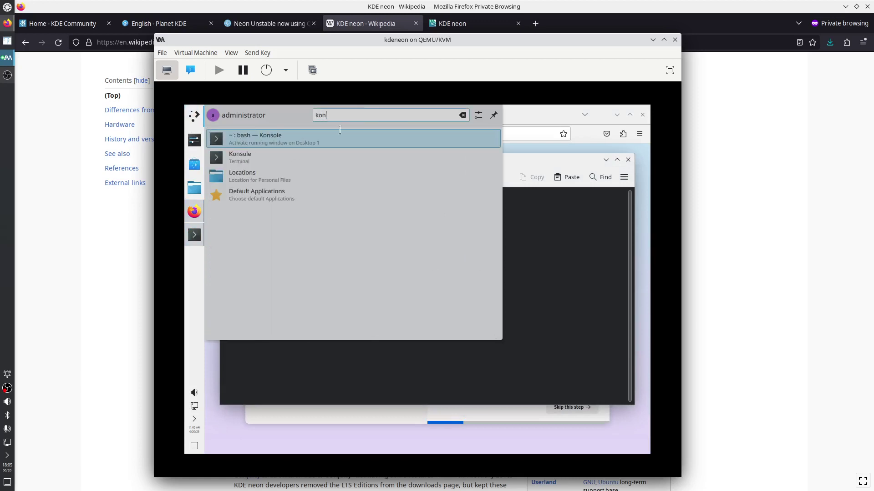
left_click(244, 153)
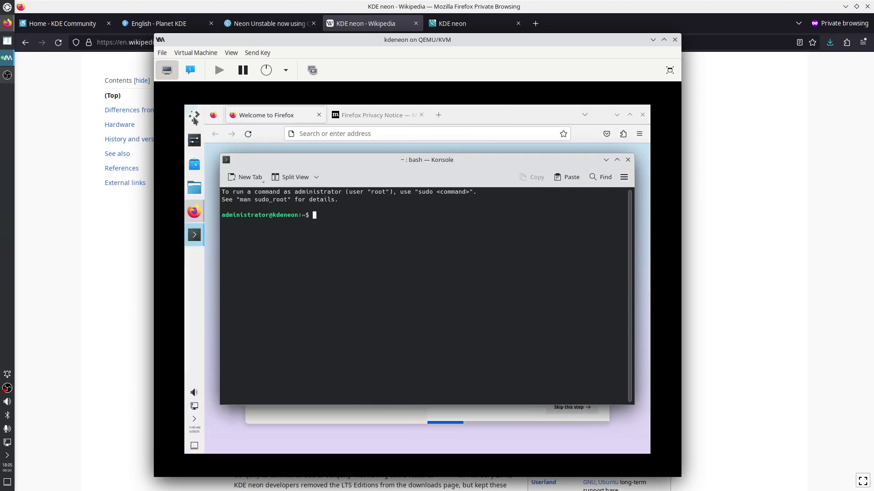
Add Konsole to the launcher favourites from the All Applications list
left_click(195, 117)
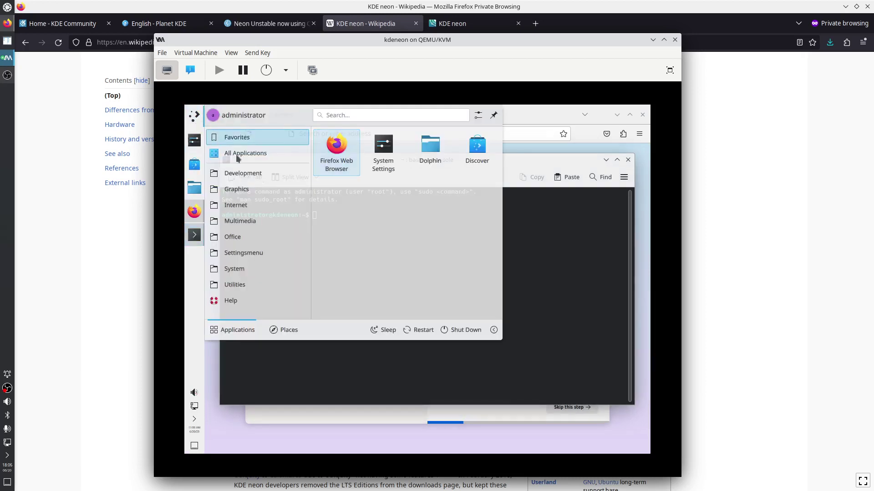
left_click(250, 154)
scroll(394, 193, "down", 2)
scroll(395, 195, "down", 3)
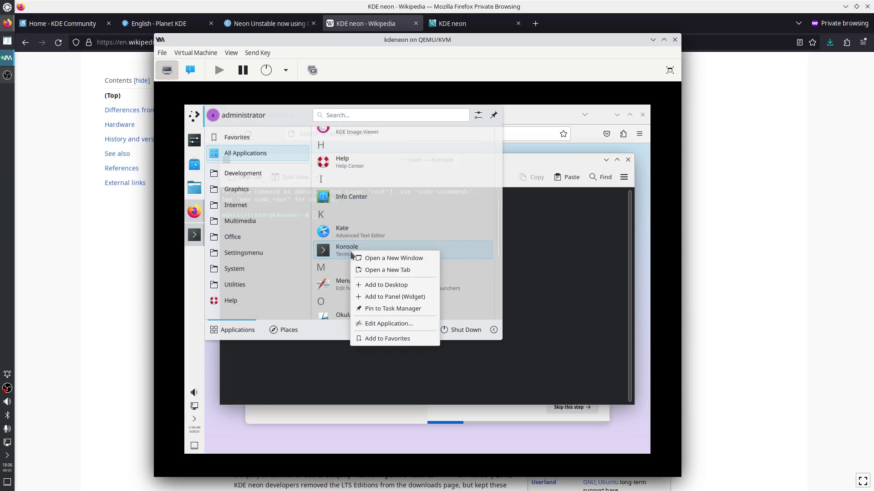
left_click(395, 339)
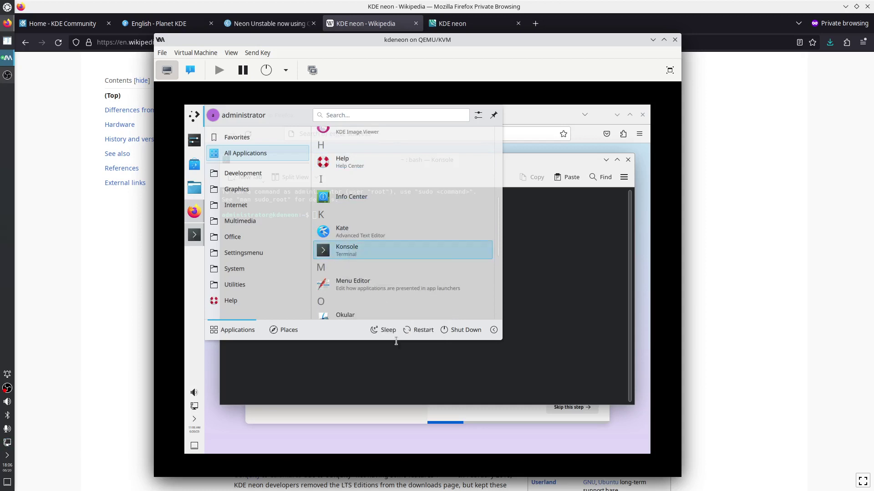
Remove Discover and Dolphin from the launcher favourites
left_click(194, 116)
left_click(194, 115)
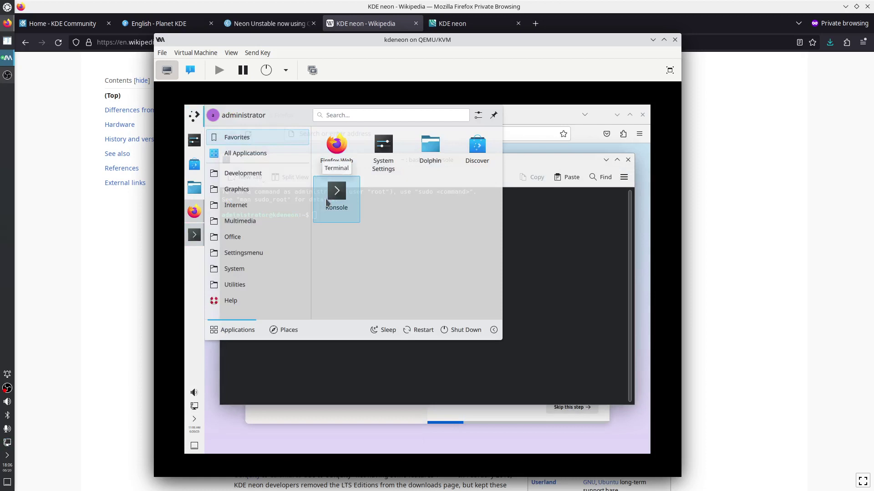
right_click(474, 154)
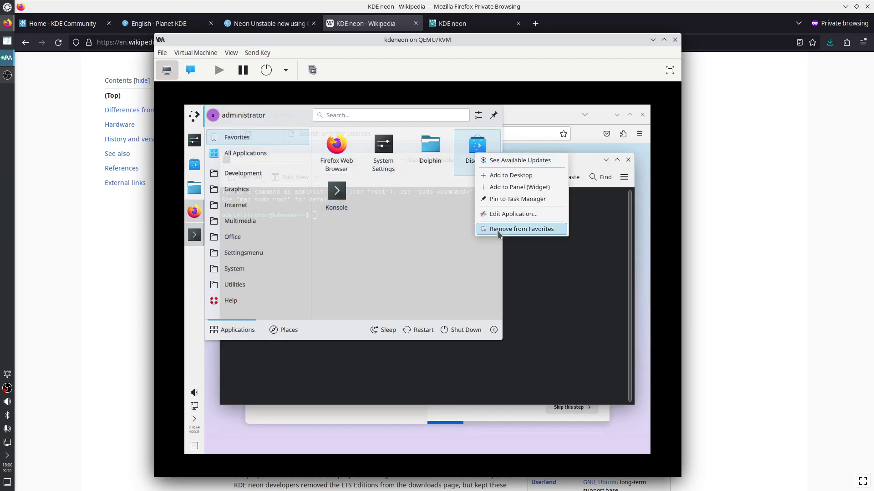
left_click(493, 231)
right_click(429, 152)
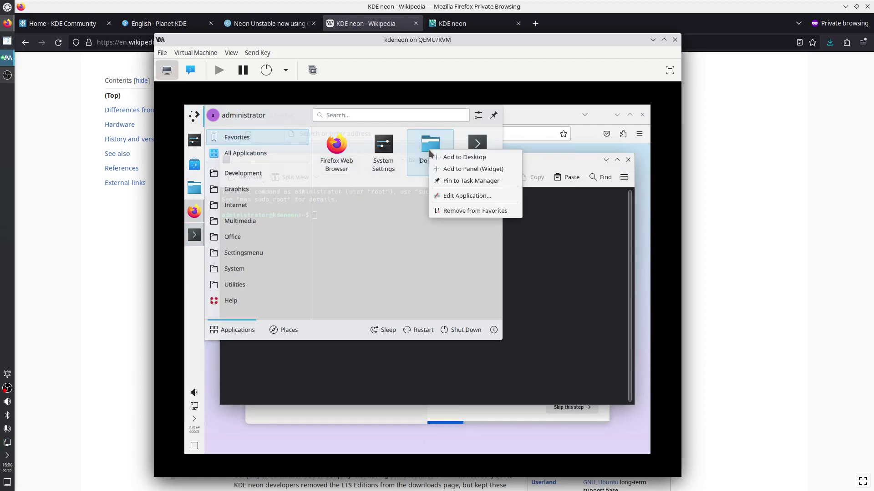
left_click(452, 211)
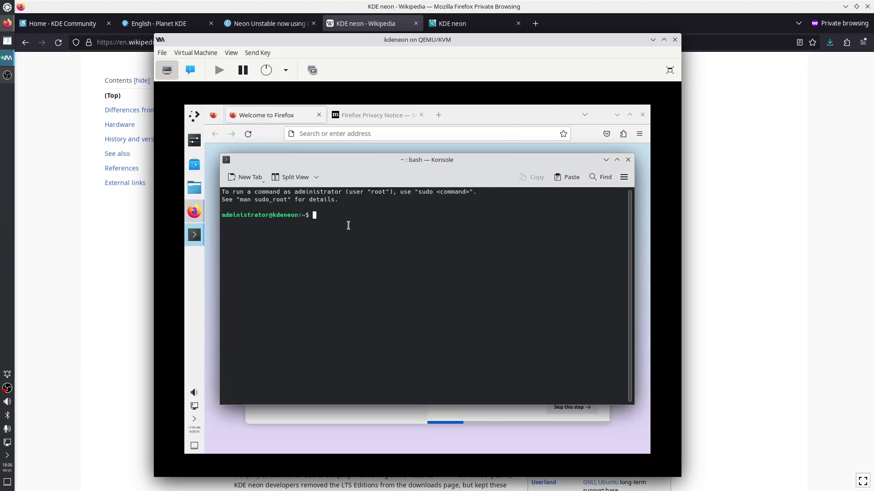
Turn on Konsole's full menubar from its main menu's More submenu
left_click(624, 177)
mouse_move(537, 372)
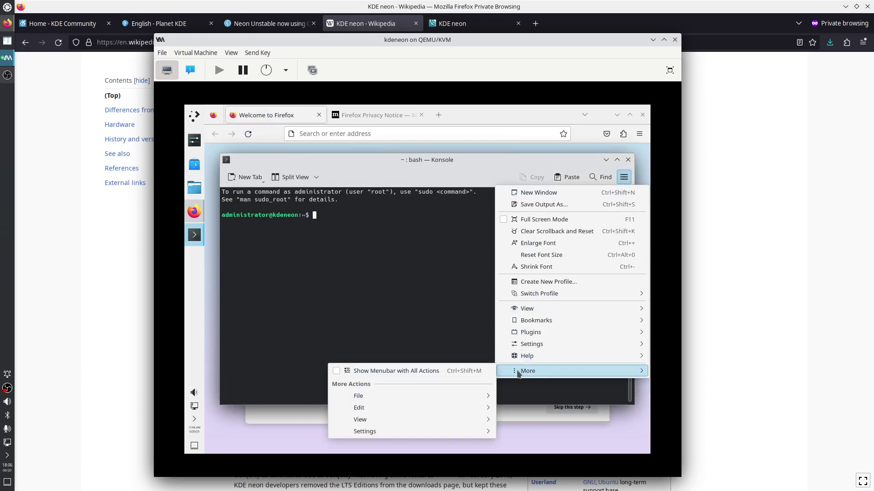
mouse_move(440, 432)
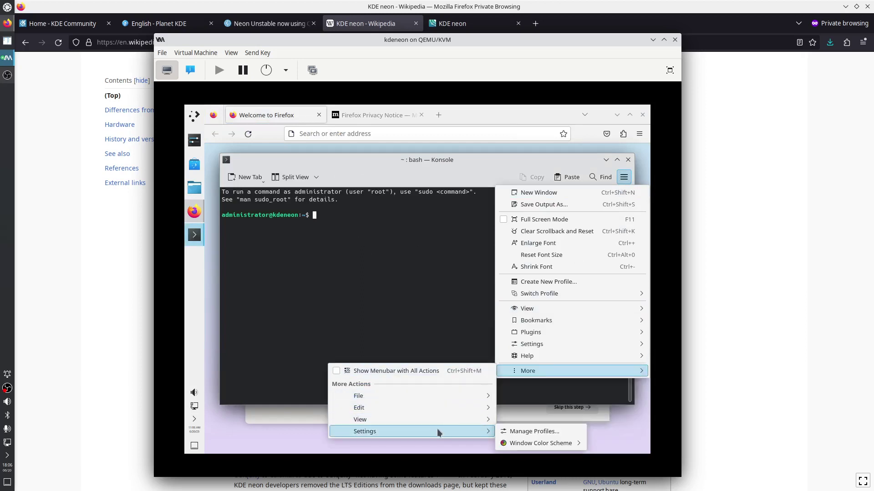
left_click(436, 371)
Review About Konsole's component versions, then bring Firefox's welcome page forward
left_click(396, 174)
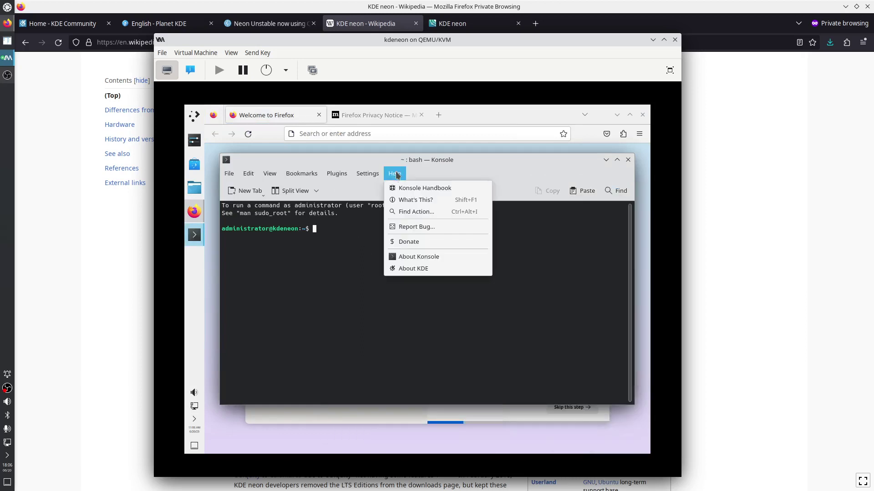
left_click(411, 256)
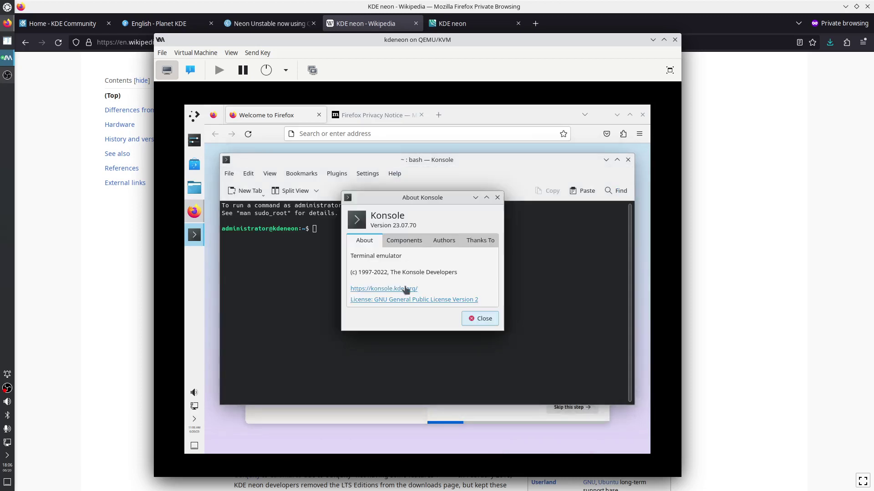
left_click(407, 241)
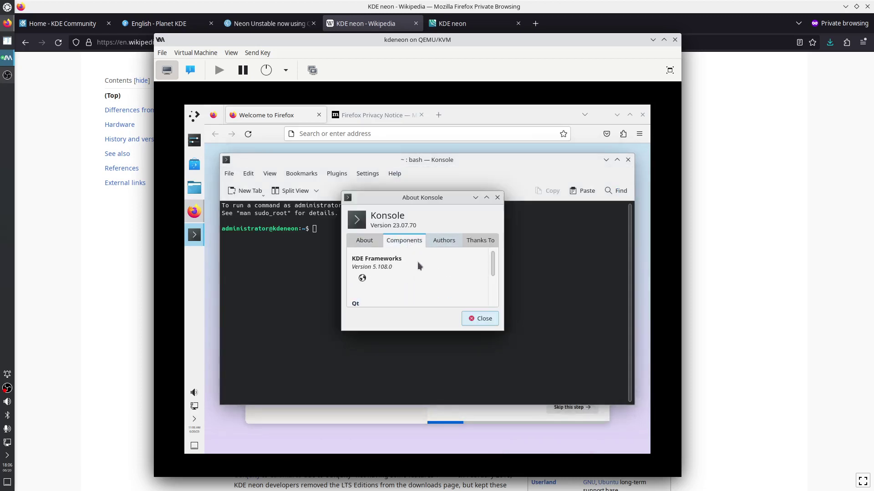
scroll(402, 273, "down", 1)
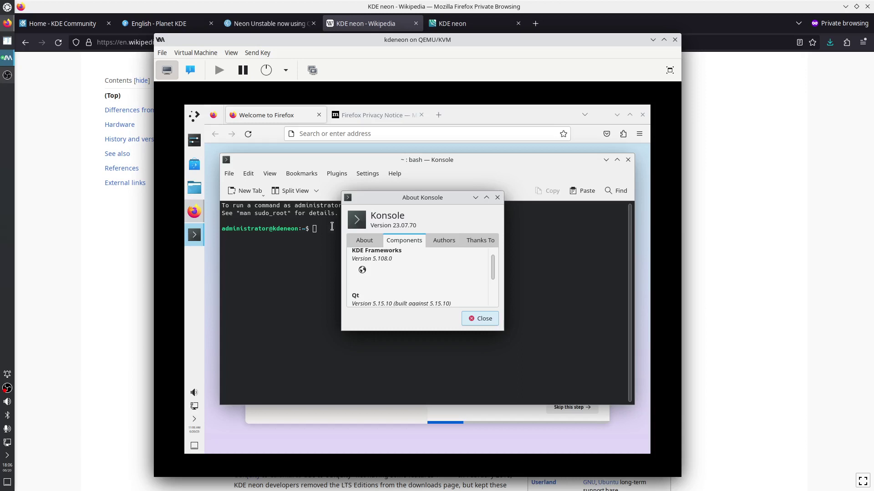
left_click(482, 114)
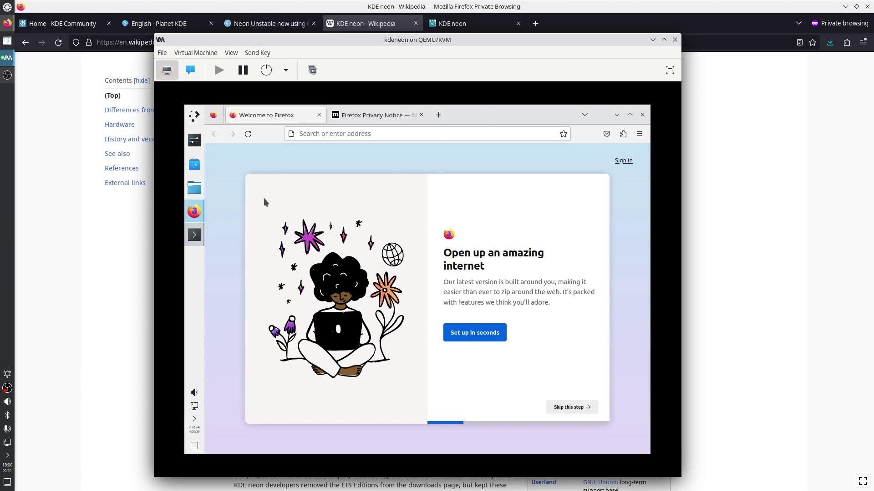
Open the guest's System Settings and search 'resol' to reach Display Configuration
left_click(195, 143)
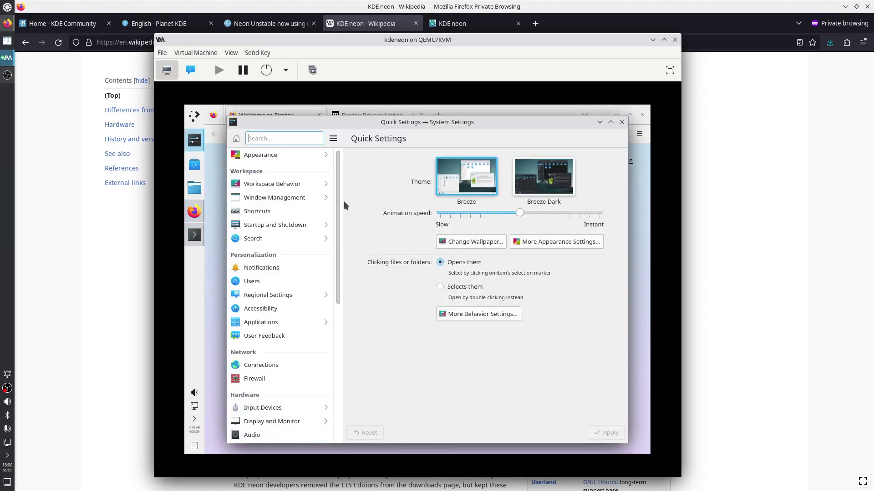
type("resol")
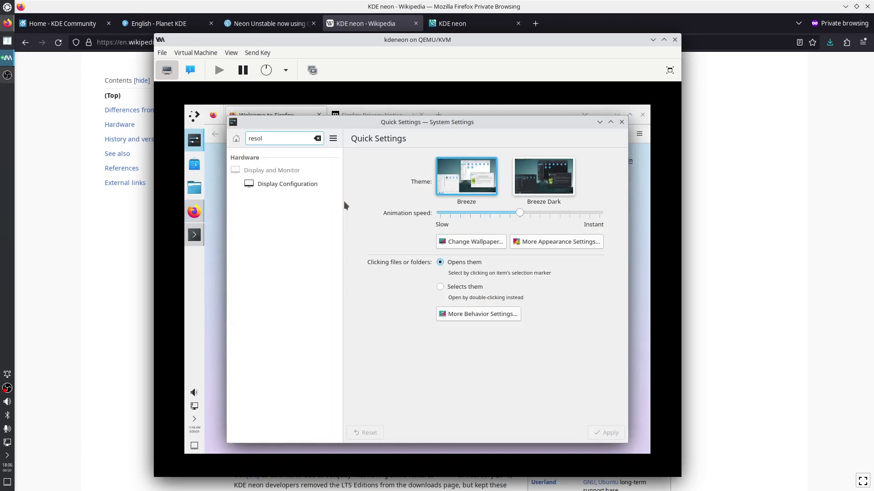
left_click(310, 183)
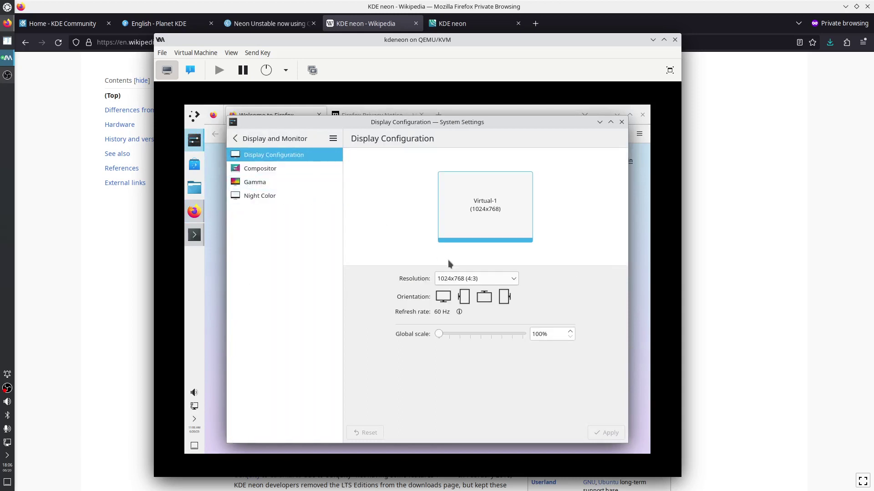
Set the Virtual-1 resolution to 1680x1050 (16:10) and apply it
left_click(462, 280)
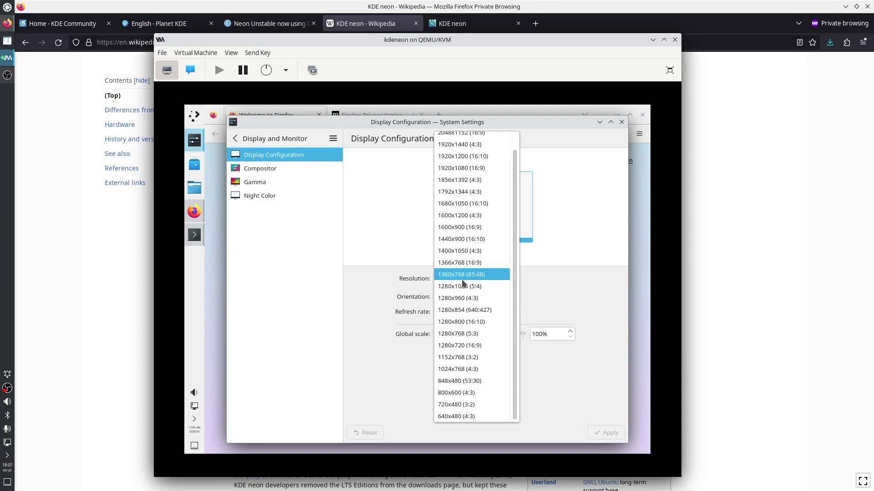
left_click(464, 204)
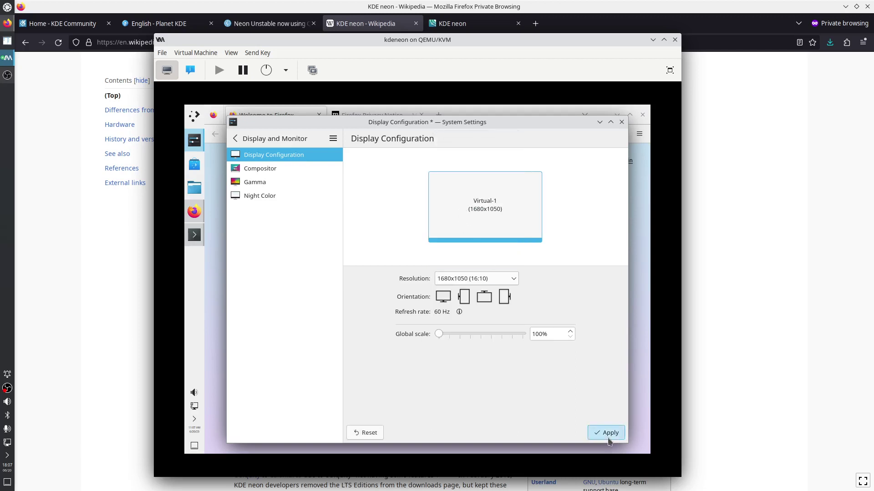
left_click(608, 432)
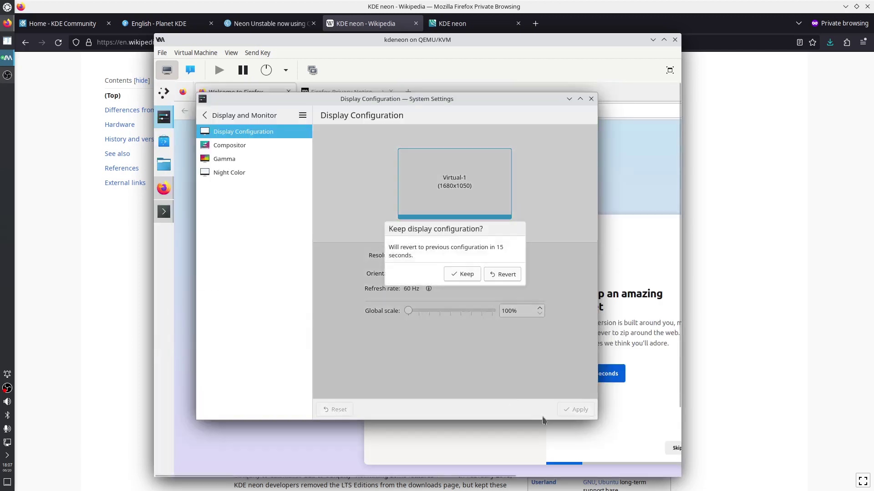
Enlarge the VM viewer window up-left and down-right
left_click_drag(154, 34, 26, 5)
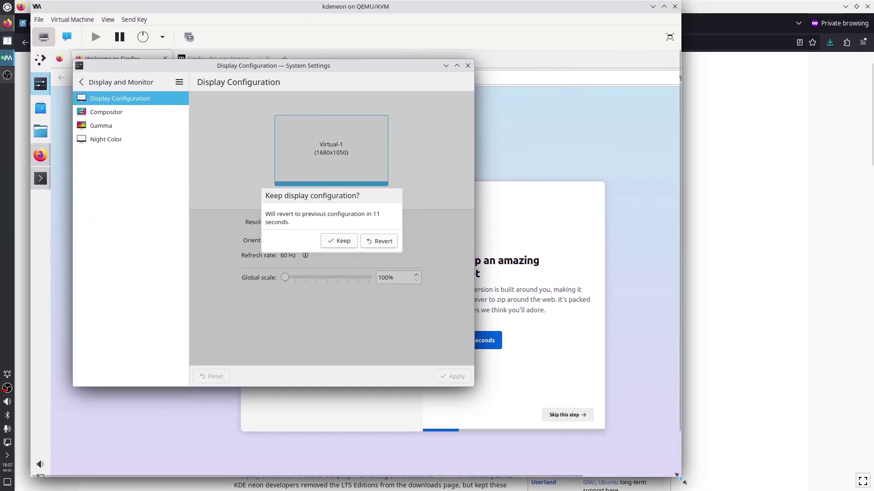
left_click_drag(681, 478, 812, 490)
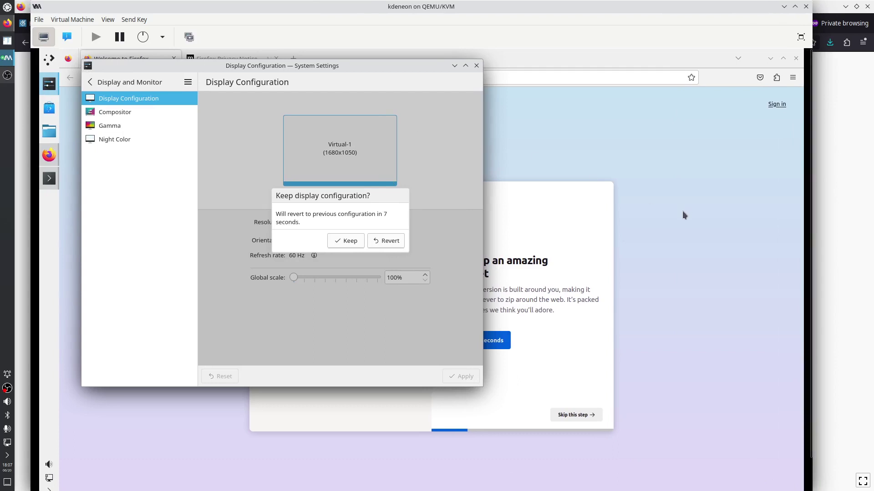
mouse_move(809, 278)
left_mouse_down()
mouse_move(806, 332)
mouse_move(809, 271)
left_mouse_up()
Toggle the VM display full screen and back, then reopen the Resolution list
left_click(800, 39)
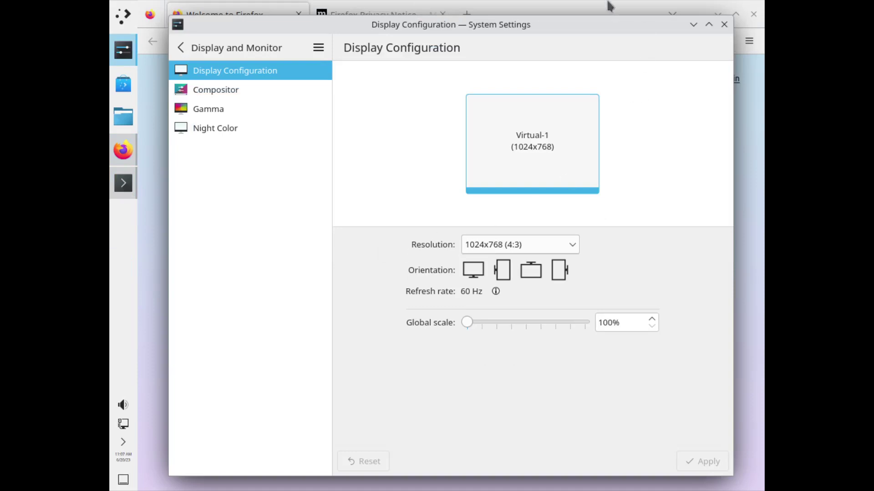
mouse_move(426, 12)
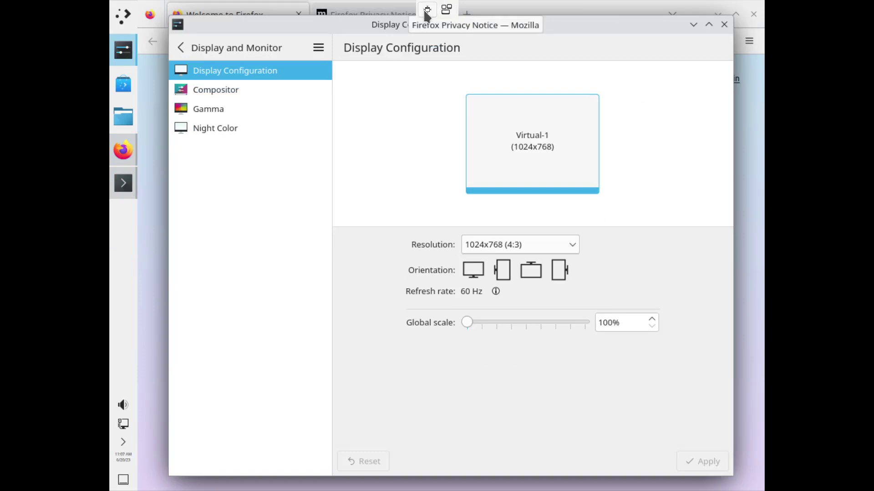
left_click(427, 9)
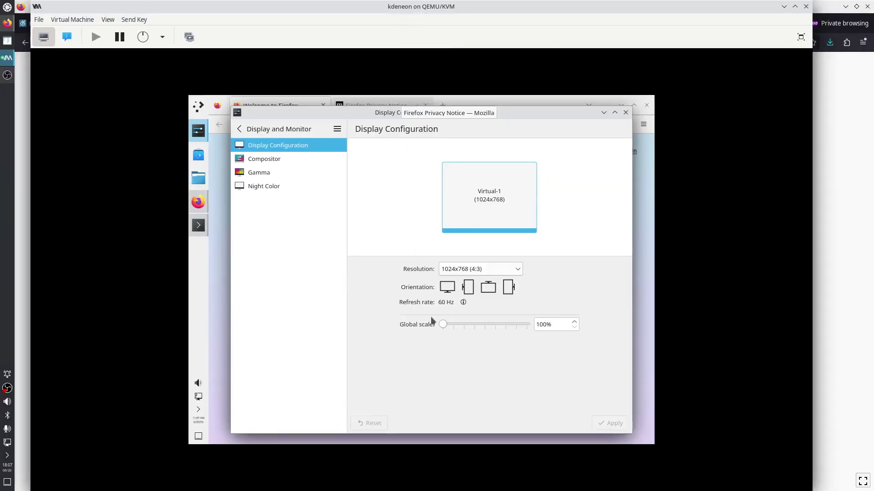
left_click(483, 272)
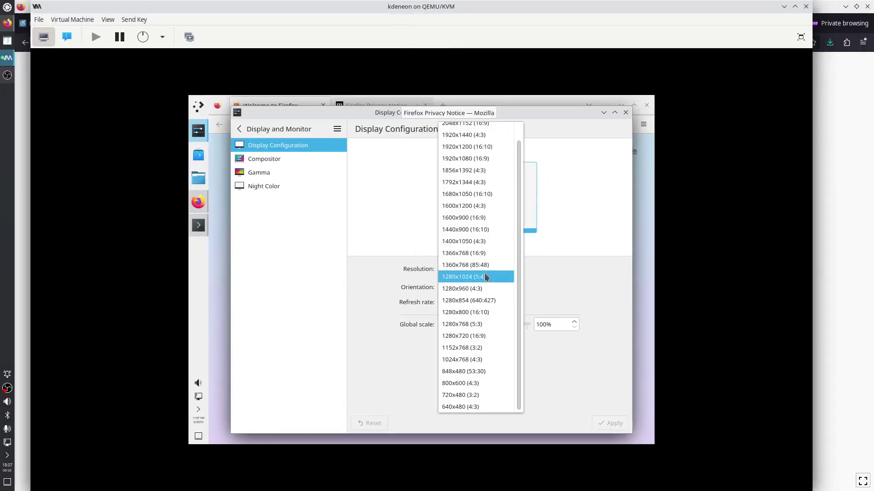
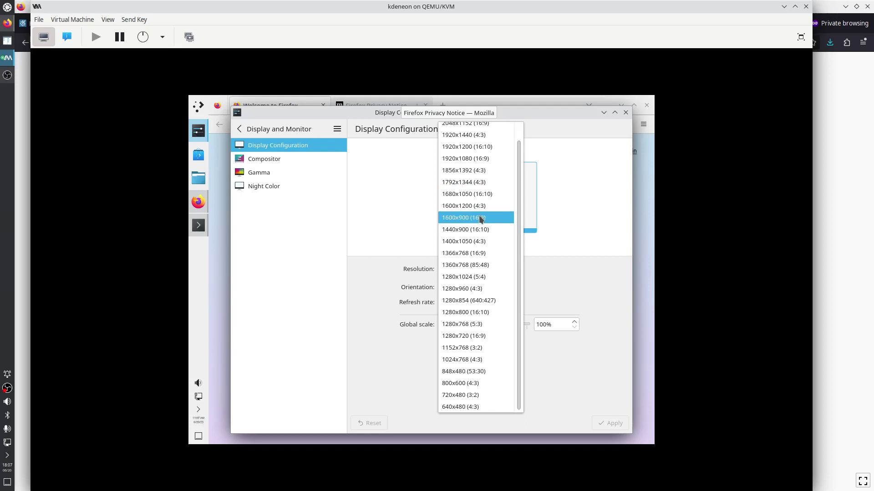
Apply 1280x1024 as the guest resolution and keep the new configuration
left_click(479, 283)
left_click(610, 423)
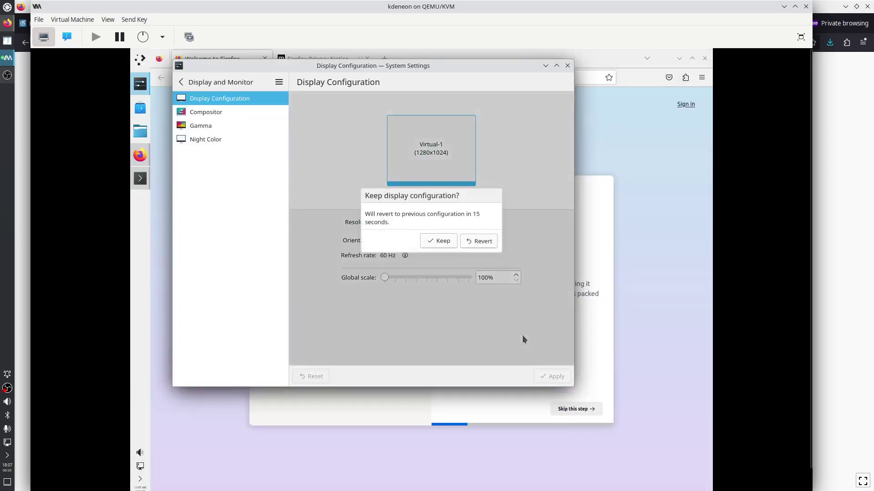
left_click(439, 241)
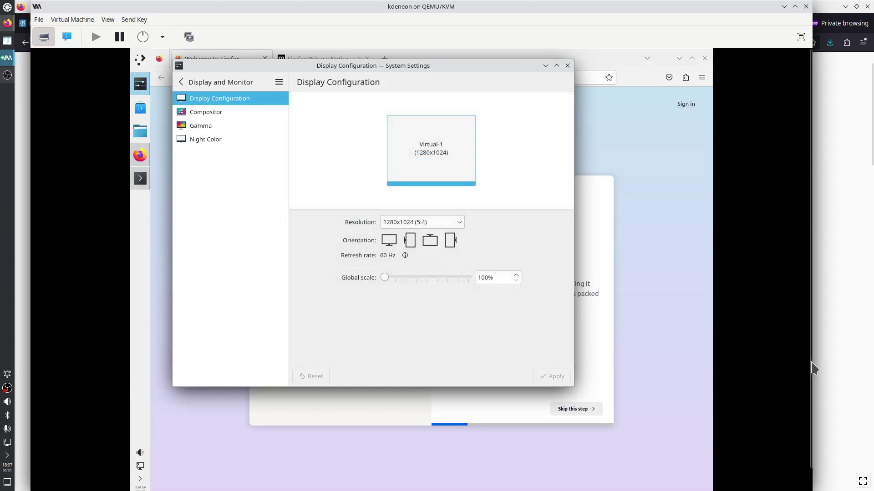
mouse_move(813, 368)
left_mouse_down()
mouse_move(809, 395)
mouse_move(807, 359)
left_mouse_up()
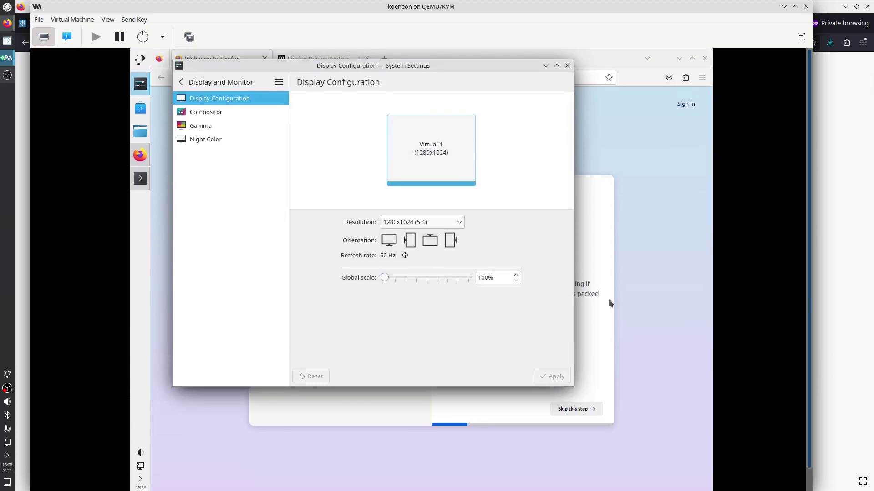
Switch to 1280x960 and keep it, narrow the VM window, and close display settings
left_click(437, 223)
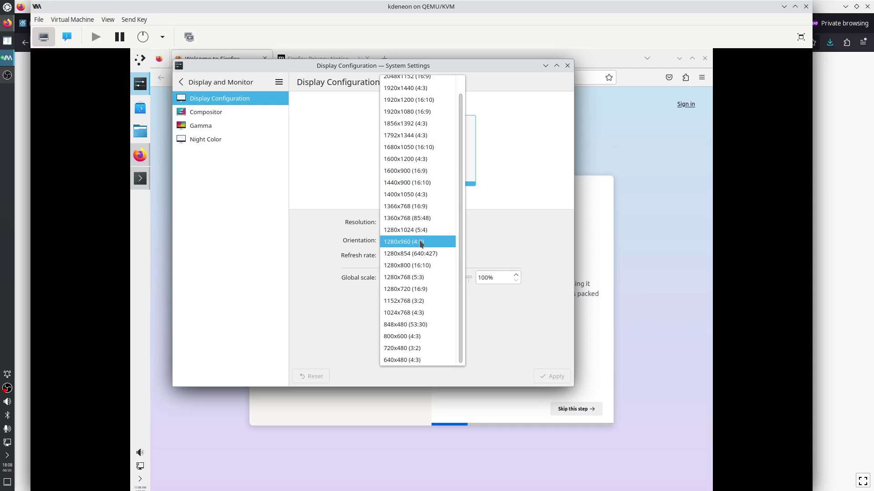
left_click(421, 242)
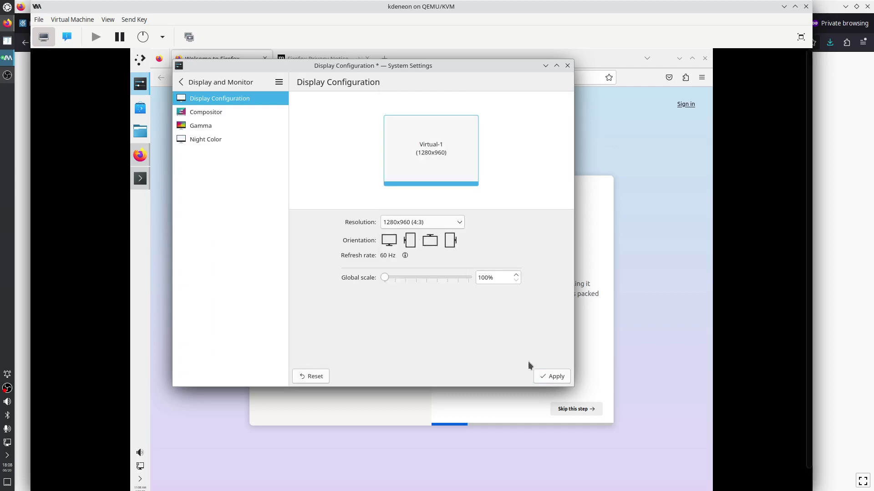
left_click(555, 377)
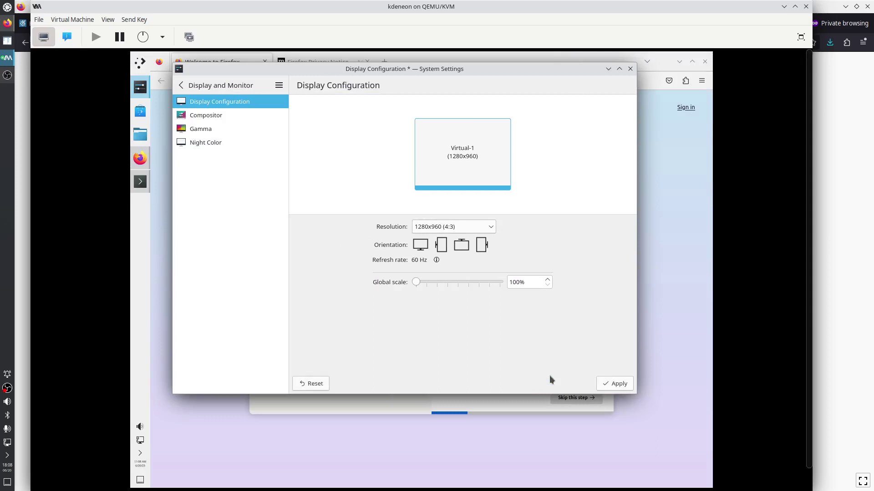
left_click(473, 248)
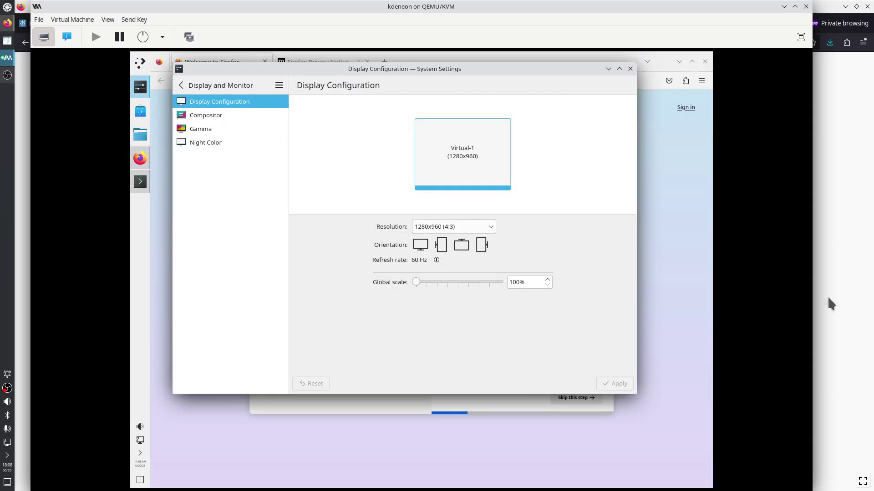
left_click_drag(813, 364, 634, 359)
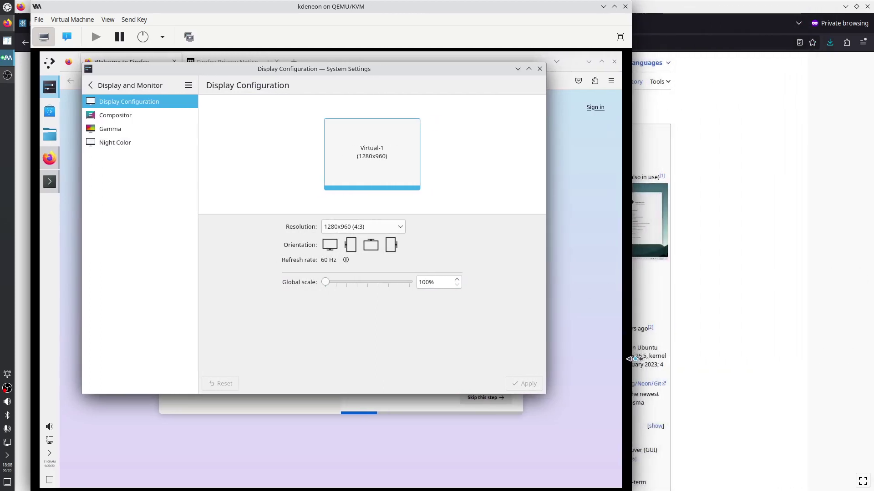
left_click(539, 69)
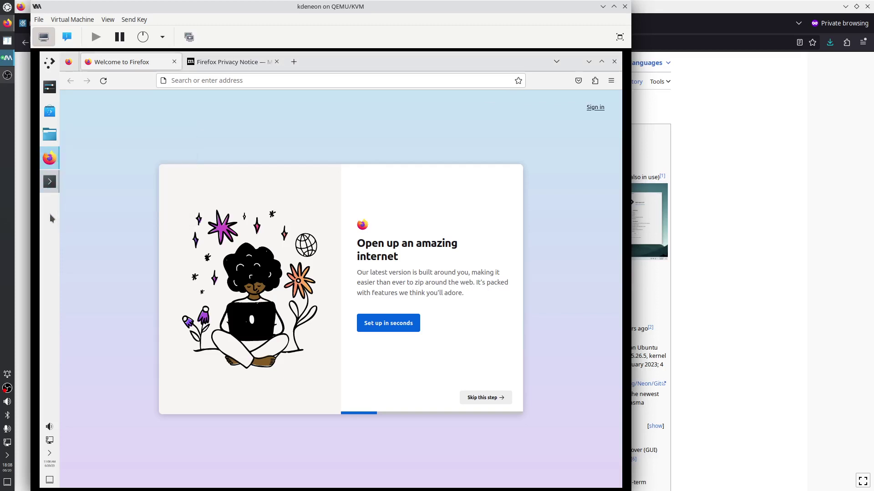
Launch Konsole in the guest, dismiss About Konsole, and maximize the terminal
left_click(50, 182)
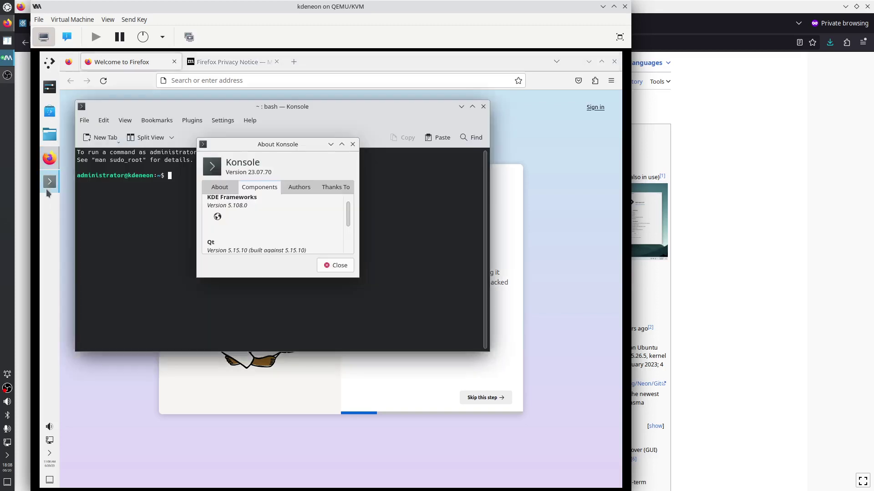
left_click(353, 145)
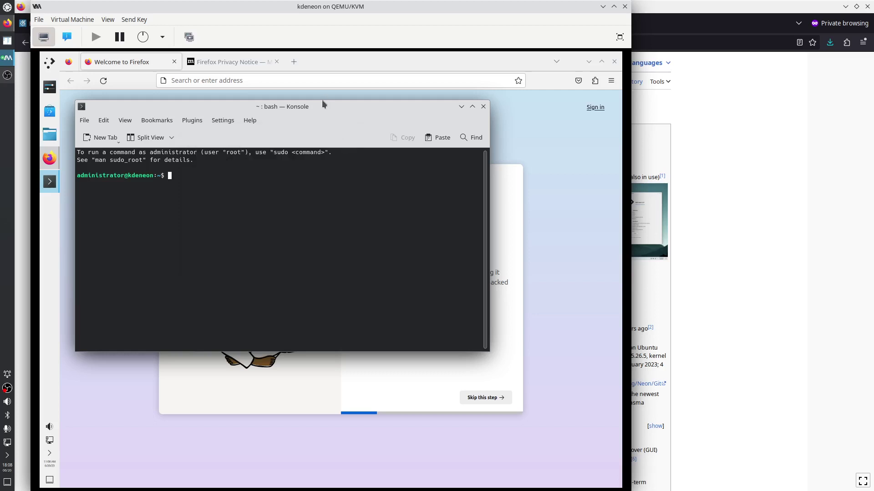
key("super+Right")
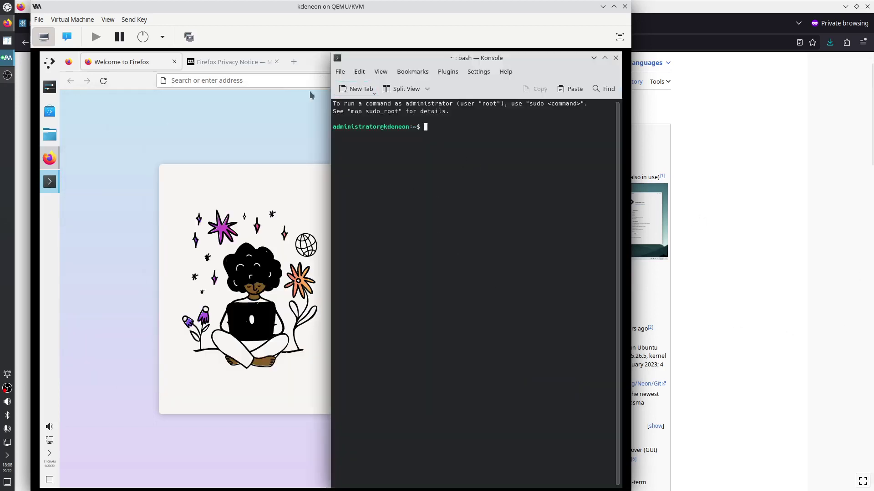
double_click(449, 59)
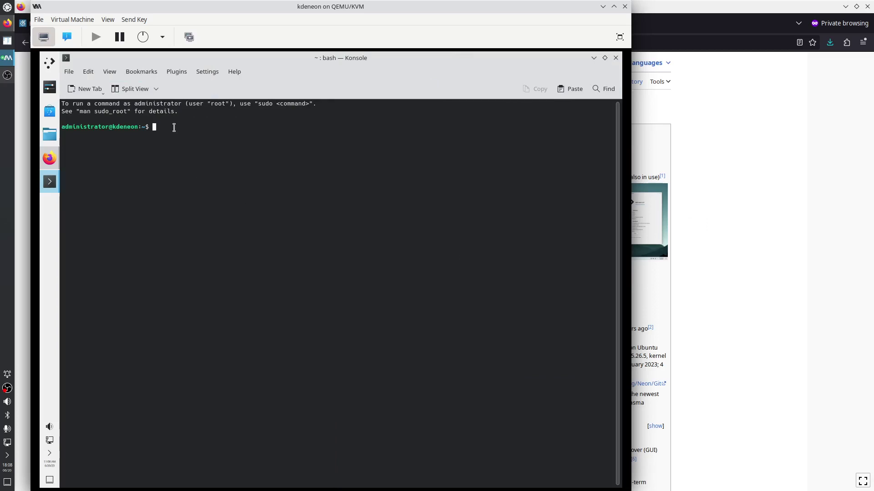
Run 'lsof | grep firefox' and scroll through the files Firefox holds open
type("lsof ")
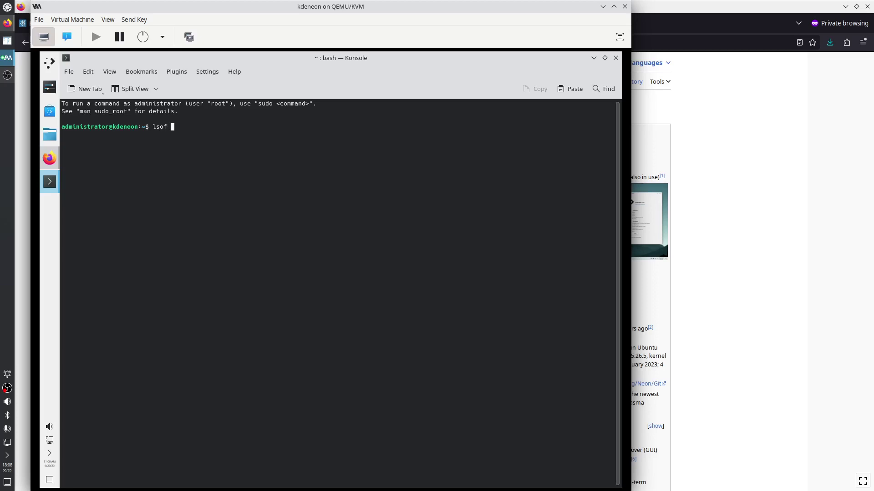
type("| grep firefox")
key("Return")
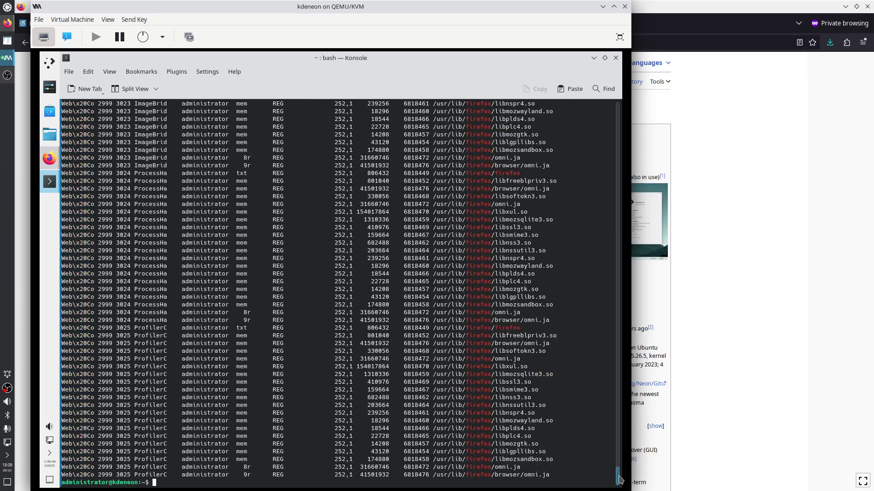
left_click_drag(618, 479, 596, 110)
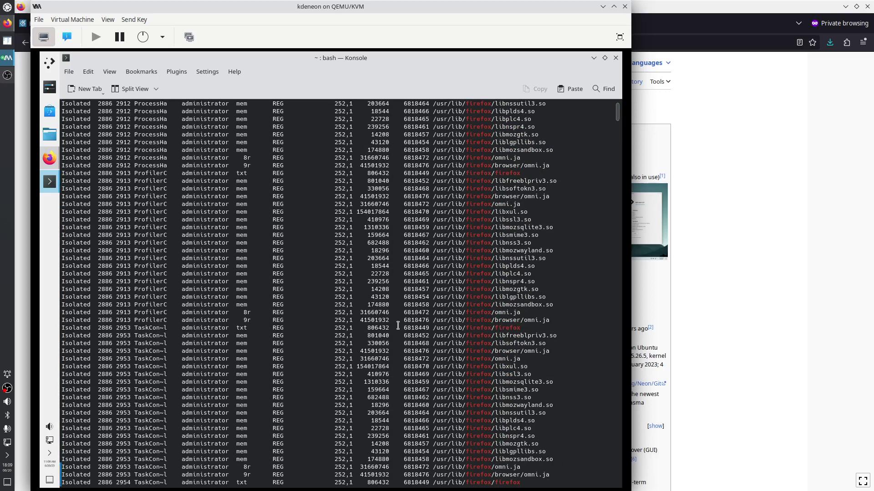
type("q")
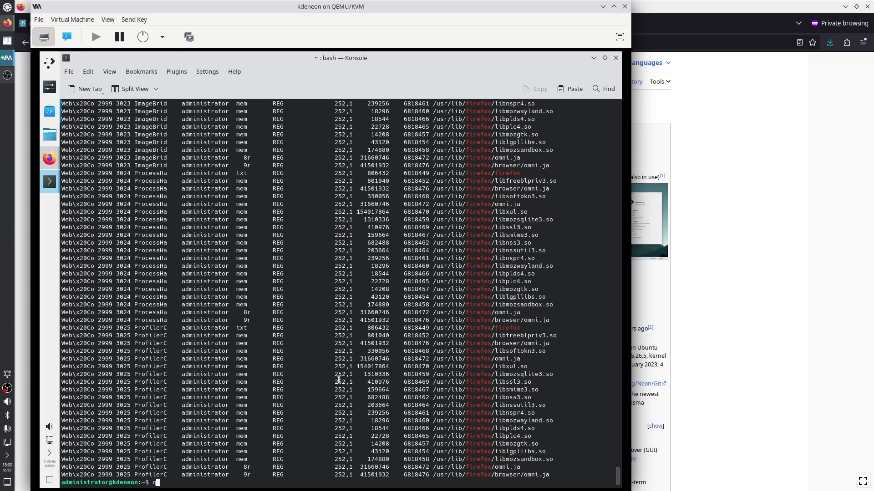
key("BackSpace")
Read the 'man snap' page, searching it for 'list', then quit the manual
type("man snap")
key("Return")
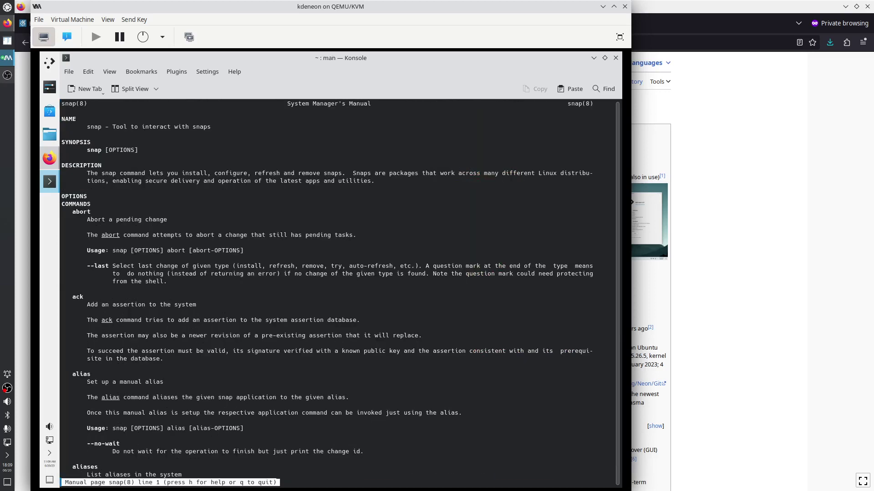
scroll(197, 408, "down", 12)
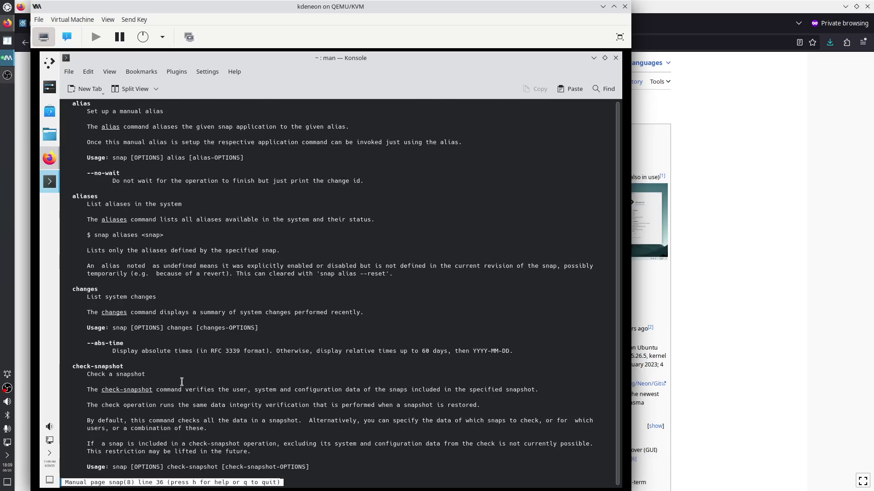
scroll(181, 382, "down", 12)
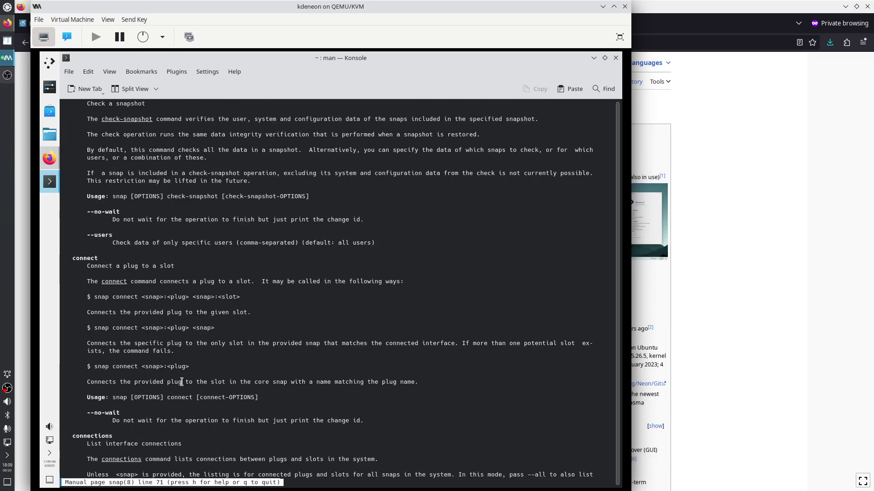
scroll(182, 382, "down", 14)
scroll(181, 381, "down", 5)
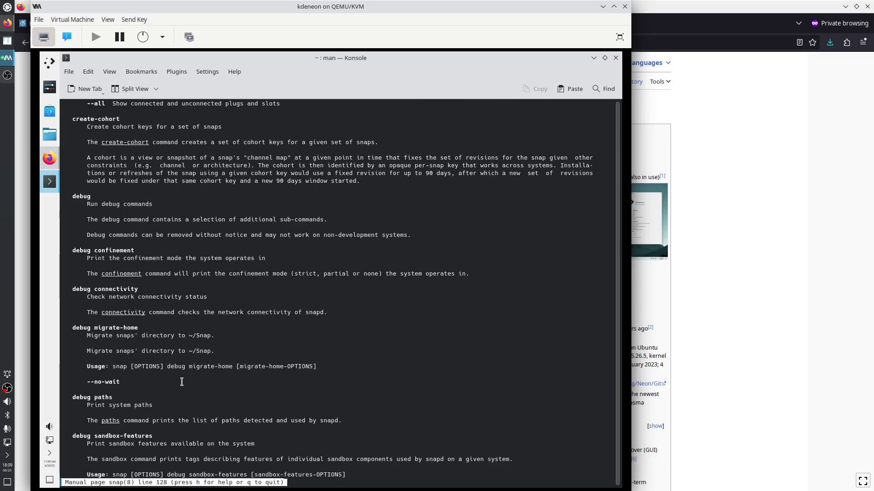
scroll(181, 382, "down", 16)
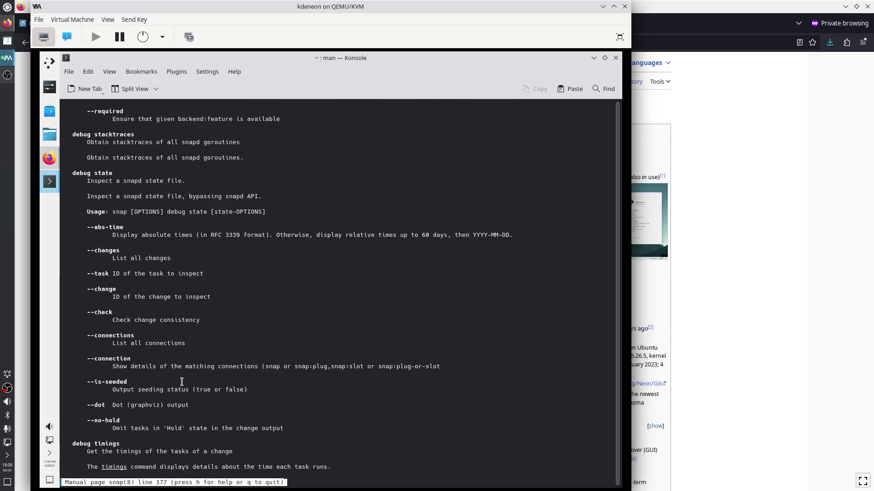
scroll(181, 382, "down", 20)
key("slash")
type("list")
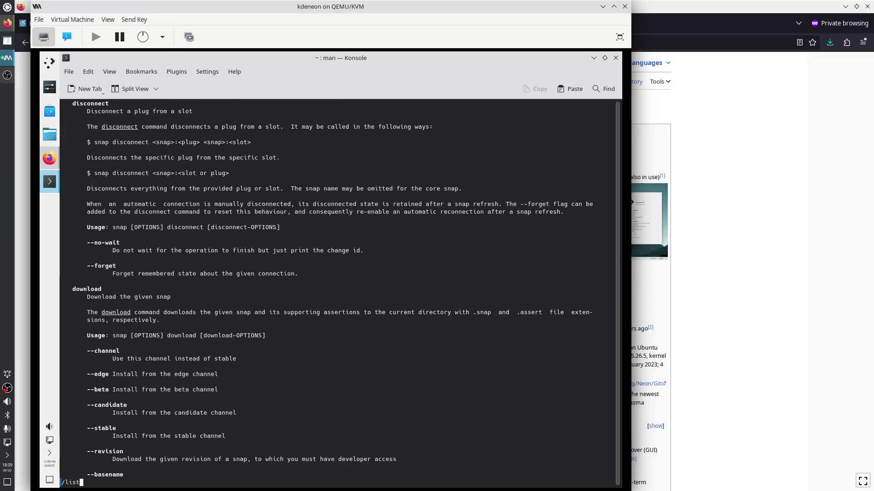
key("Return")
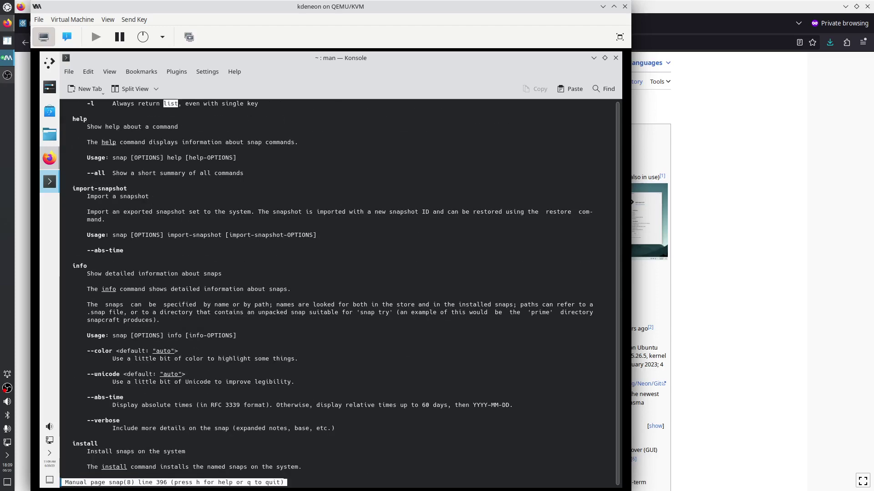
scroll(171, 365, "up", 2)
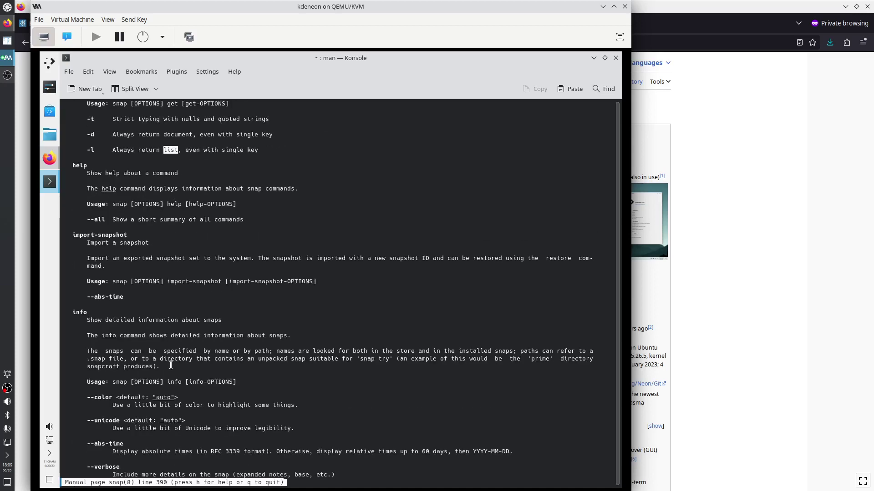
key("q")
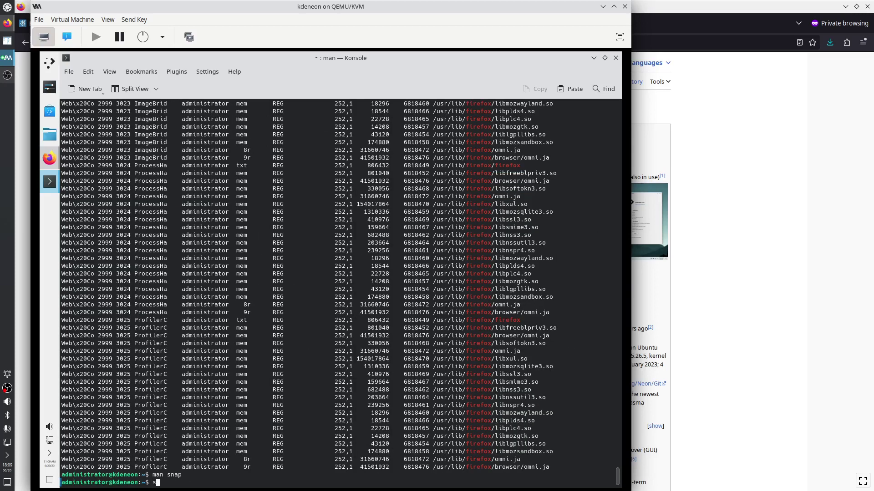
Try 'snap -l', then correct it to 'snap list' to see no snaps installed
type("sma")
key("BackSpace")
key("BackSpace")
type("nap -l")
key("Return")
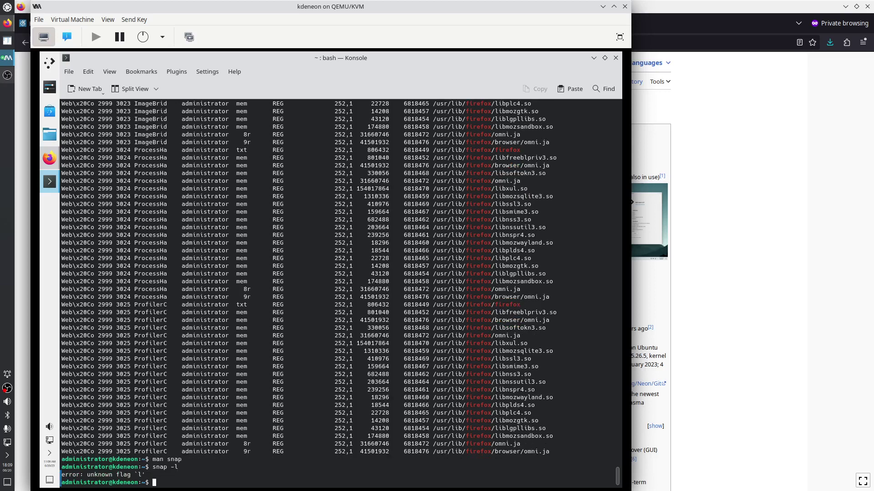
key("Up")
key("BackSpace")
type("list")
key("Return")
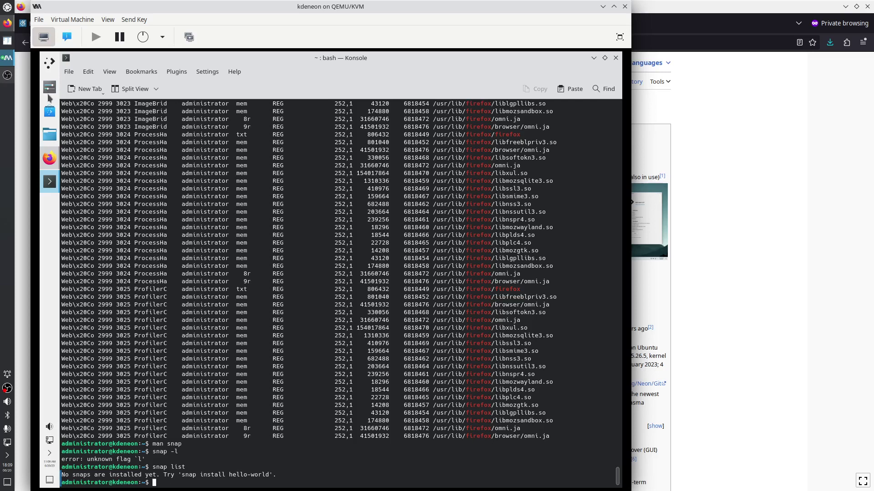
Customize the Firefox toolbar: remove Pocket and flexible space, move the account item to overflow, hide bookmarks toolbar
left_click(52, 162)
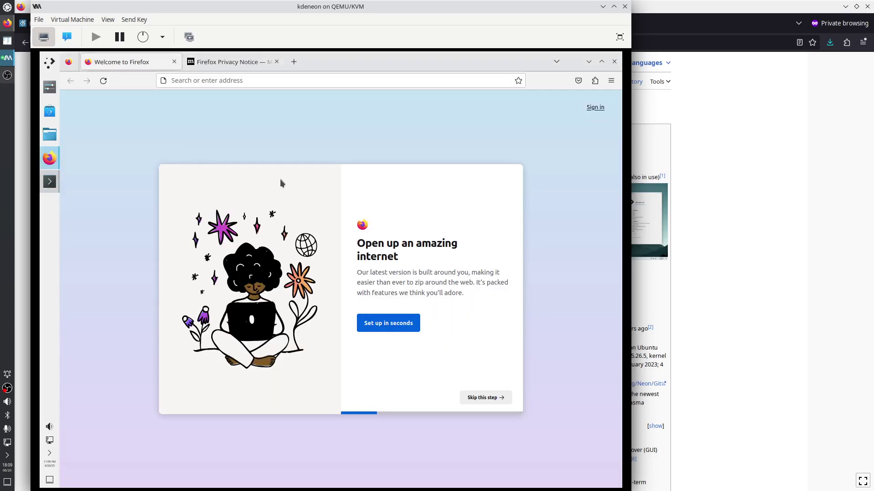
right_click(540, 84)
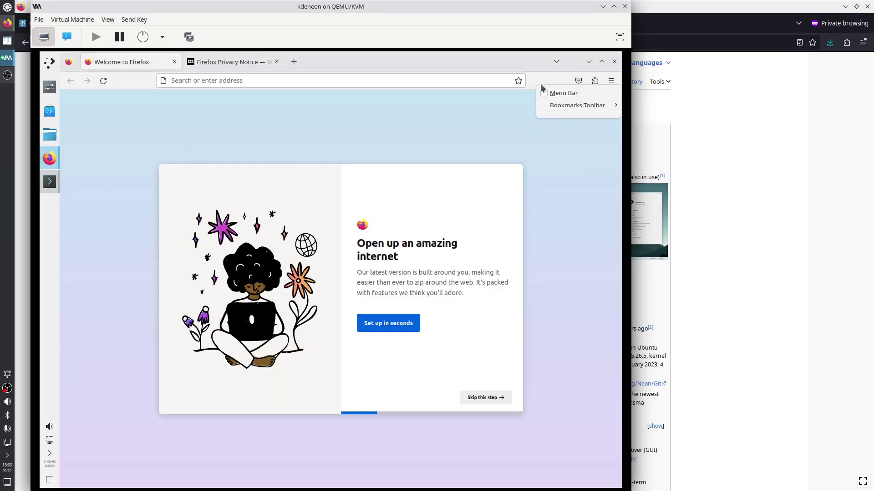
left_click(554, 120)
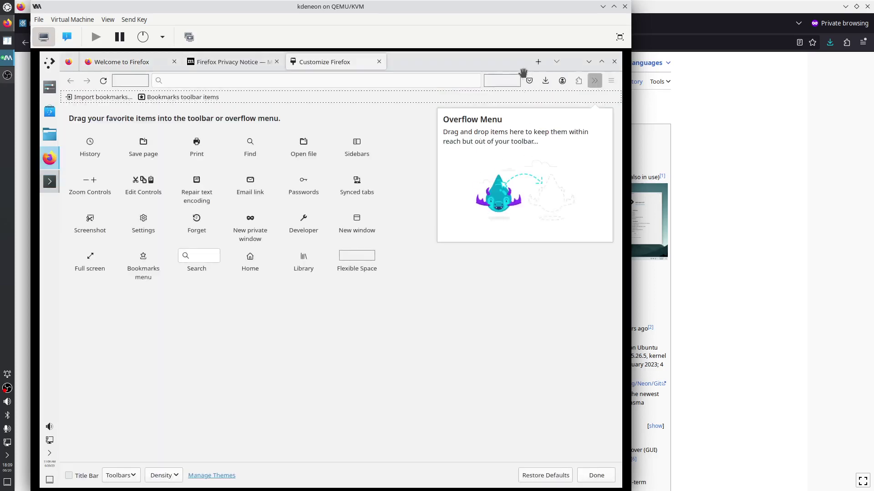
left_click_drag(477, 128, 357, 182)
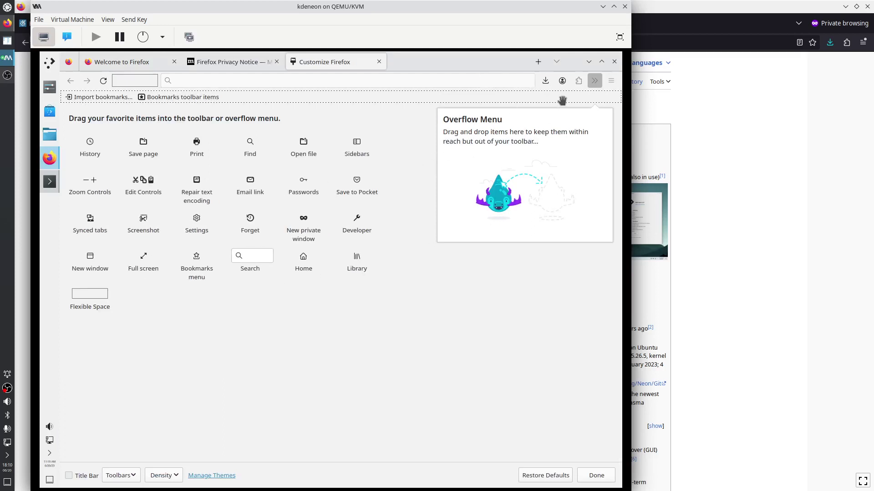
left_click_drag(562, 80, 523, 164)
left_click_drag(139, 81, 172, 232)
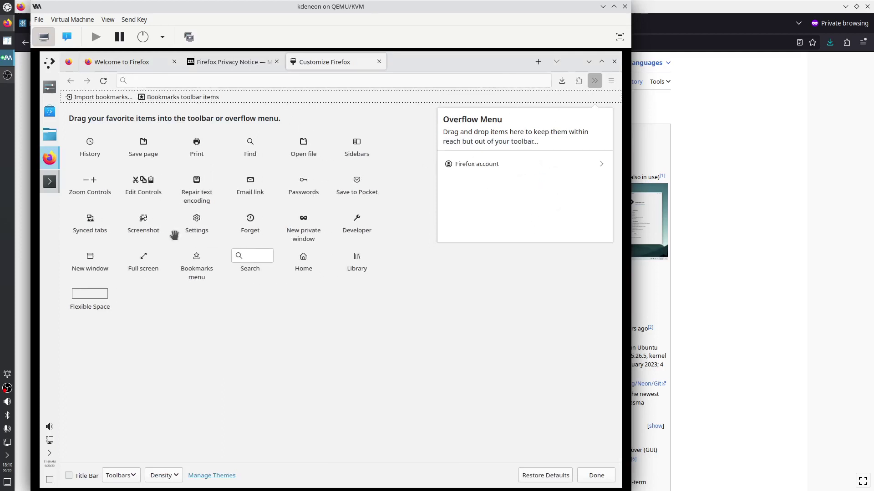
left_click(136, 475)
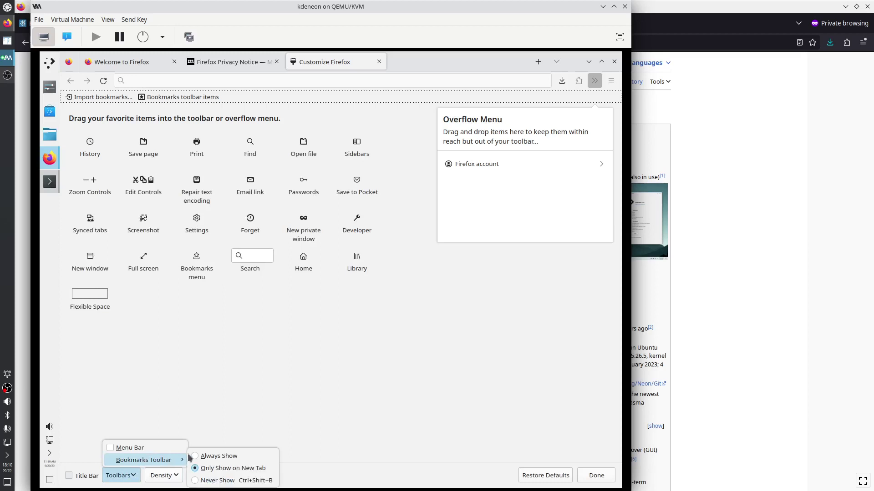
left_click(207, 455)
left_click(120, 474)
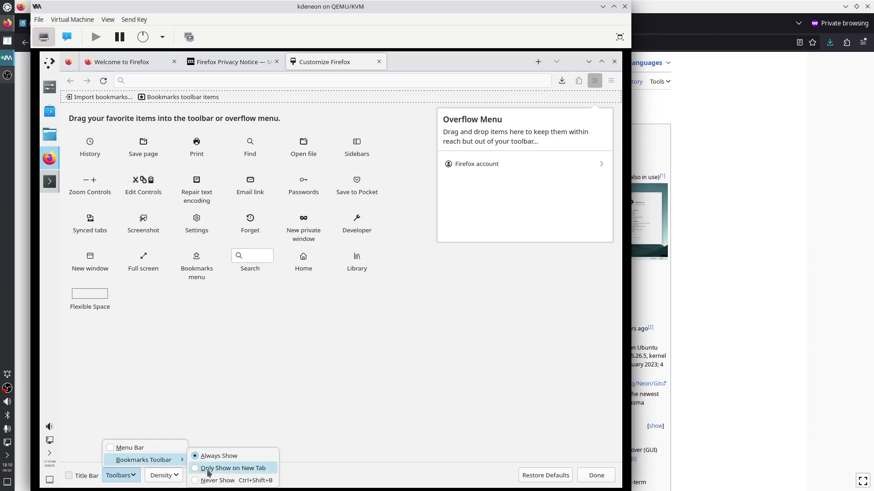
left_click(213, 483)
left_click(597, 476)
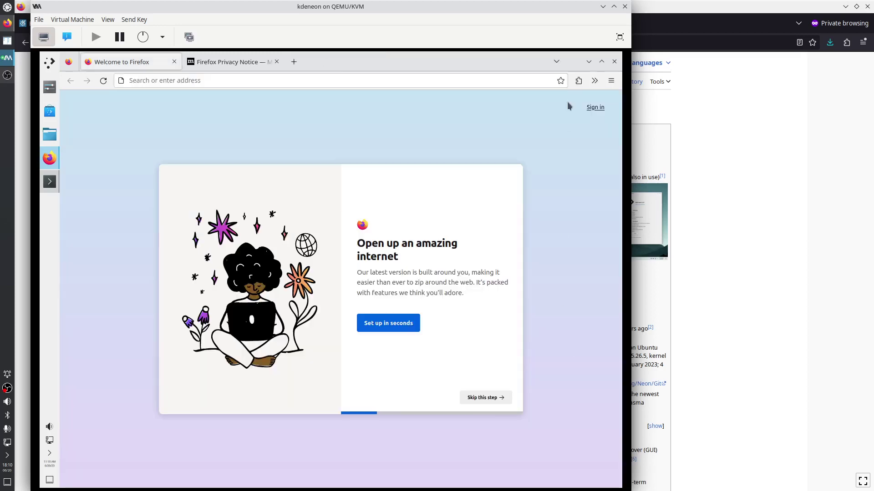
In Firefox settings, set the homepage and new tabs to Blank Page
left_click(612, 81)
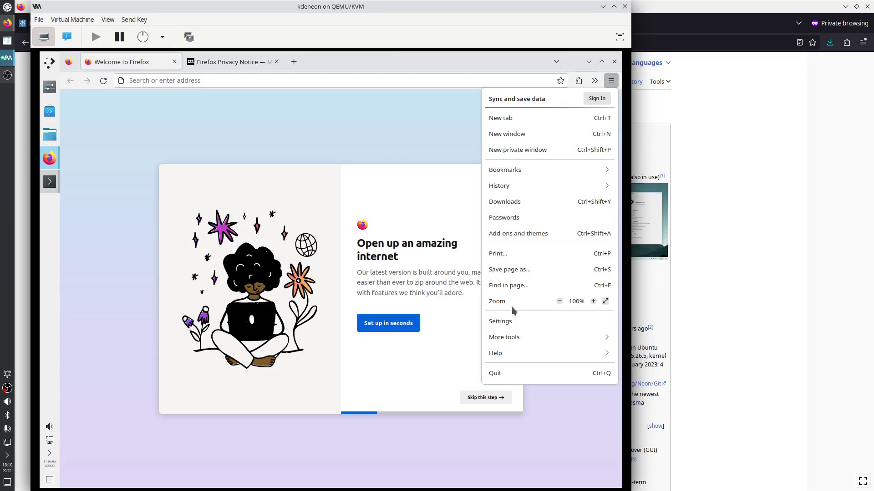
left_click(505, 322)
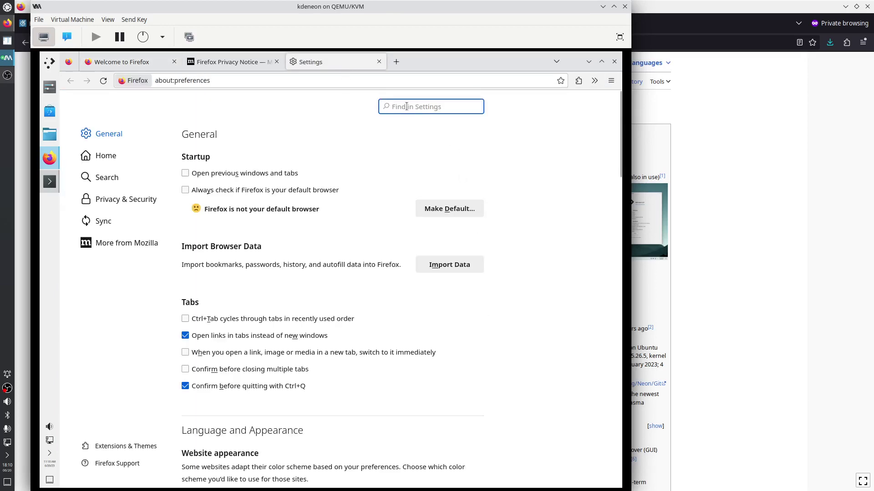
type("tabs")
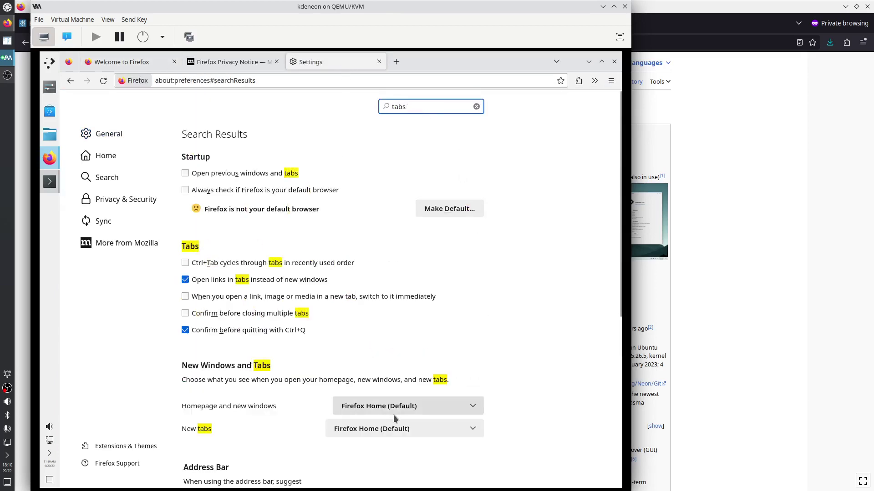
left_click(394, 409)
left_click(374, 448)
left_click(375, 430)
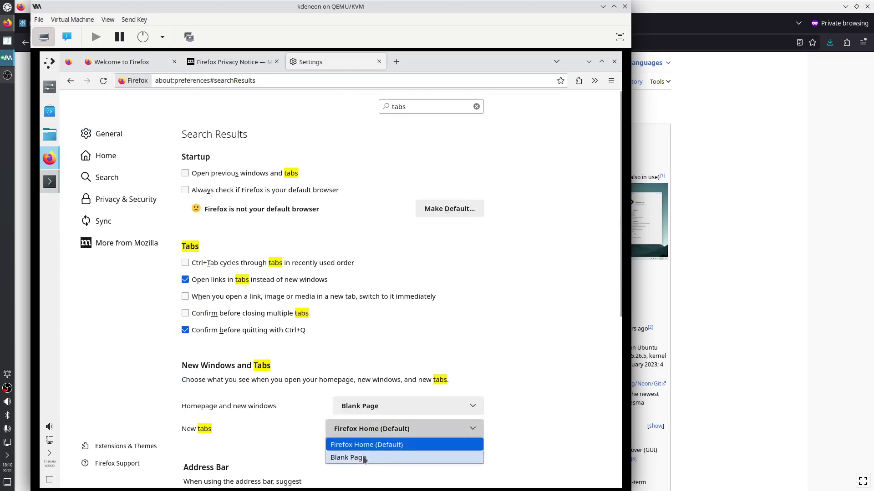
left_click(364, 458)
Enable always asking where to save downloaded files
left_click(382, 112)
key("ctrl+a")
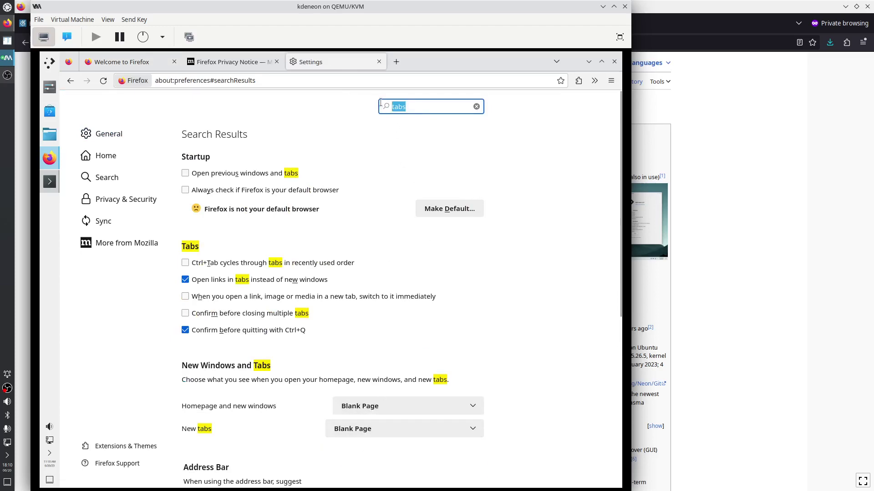
type("down")
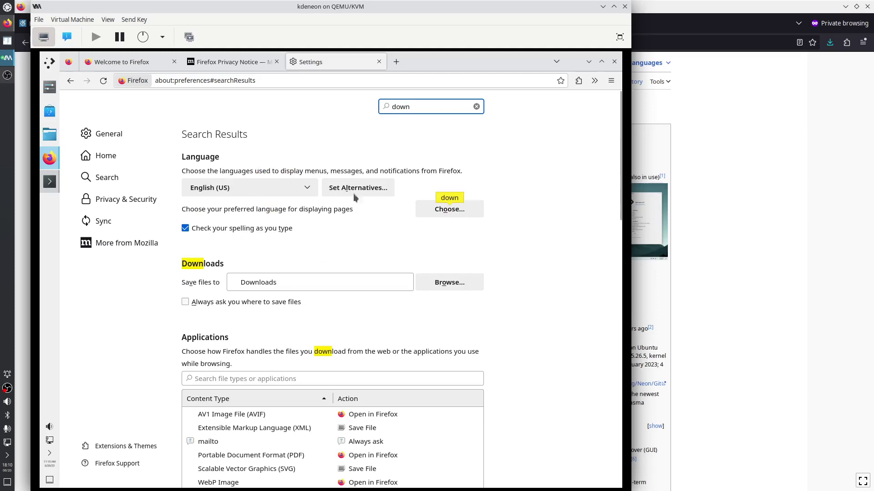
left_click(214, 304)
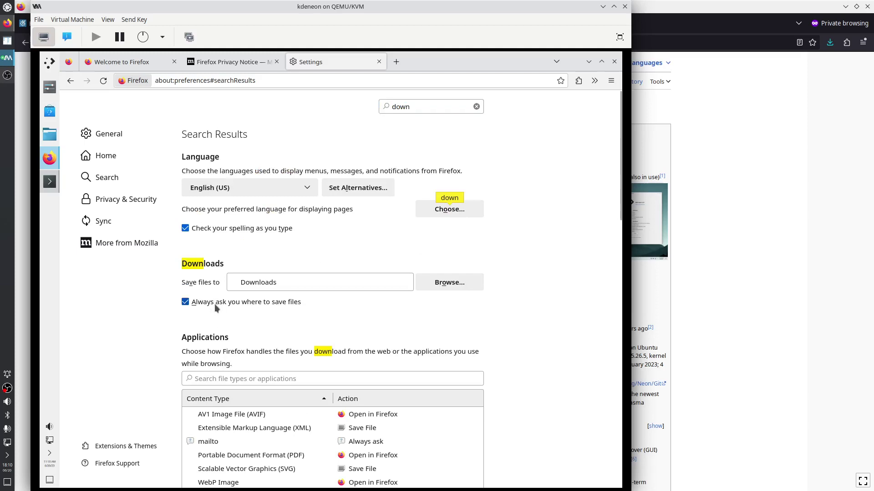
Close Firefox and reopen it as a new private browsing window
left_click(614, 62)
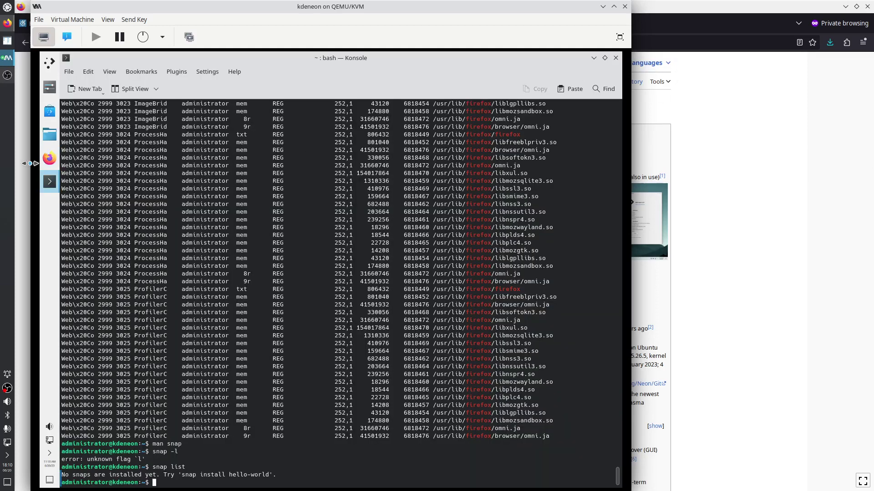
right_click(49, 158)
left_click(92, 166)
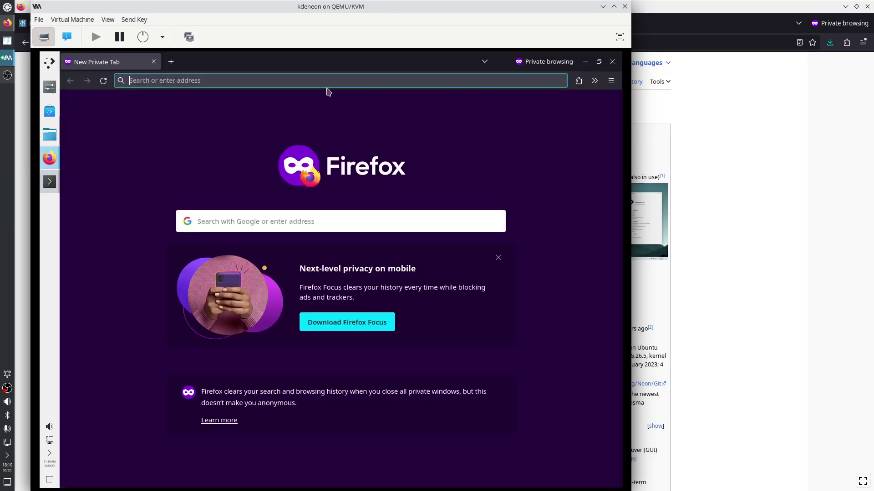
left_click(315, 79)
Google 'kde invent konsole', accept cookies, and open the Konsole GitLab project in a new tab
type("kde in")
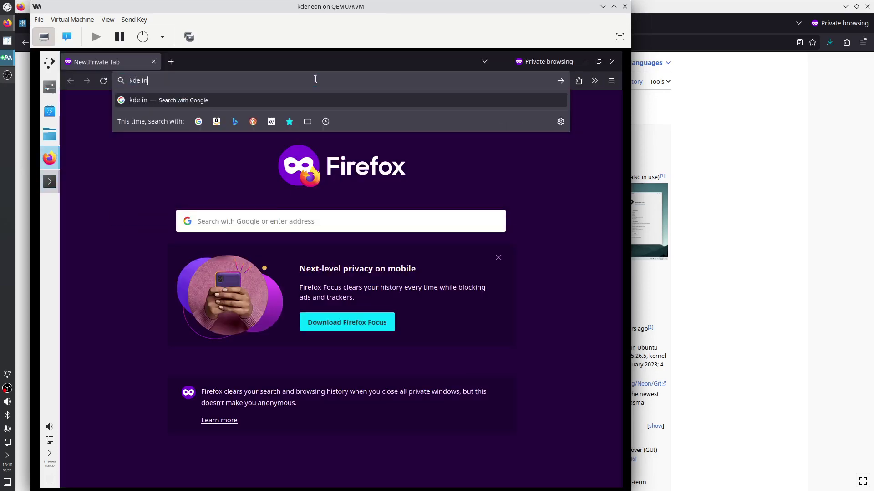
type("vent konsole")
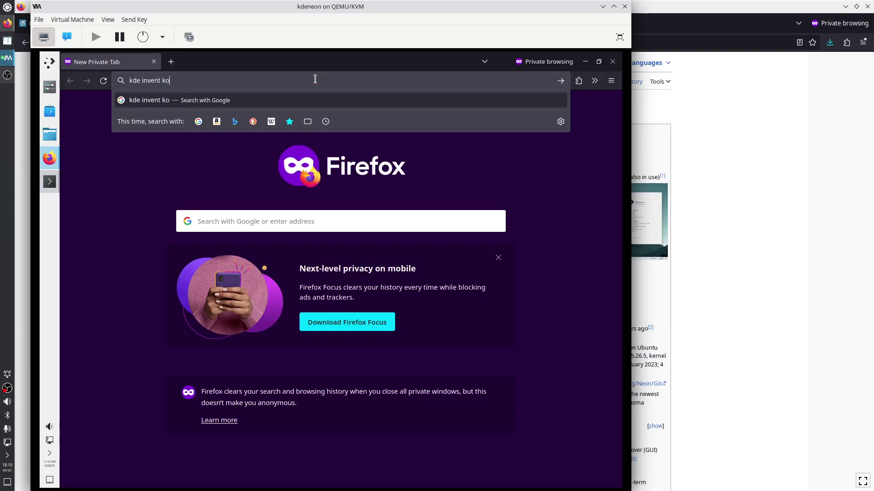
key("Return")
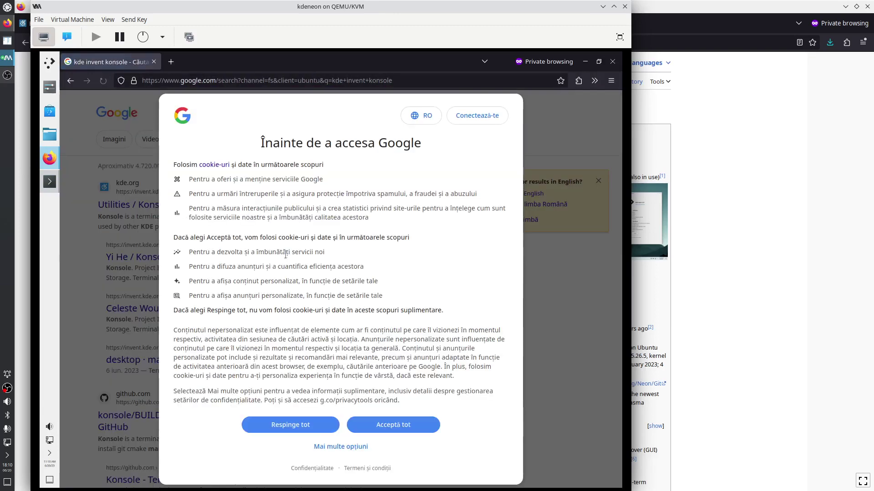
left_click(391, 426)
left_click(508, 198)
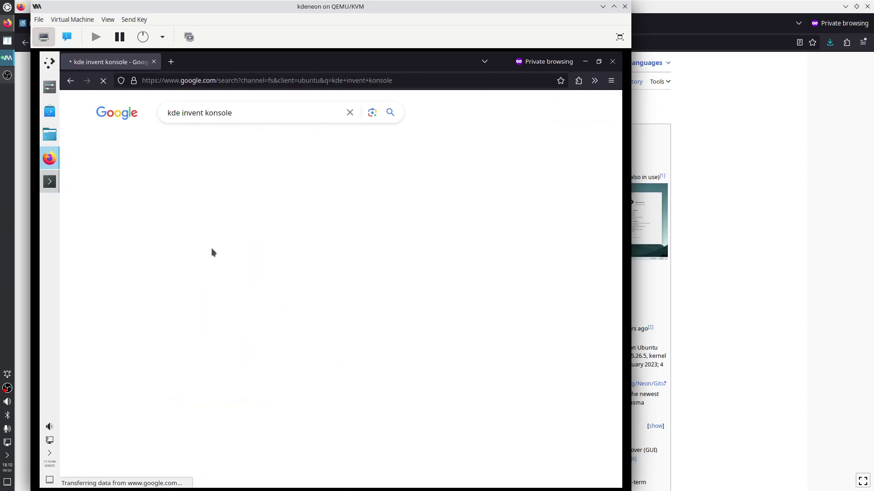
right_click(193, 206)
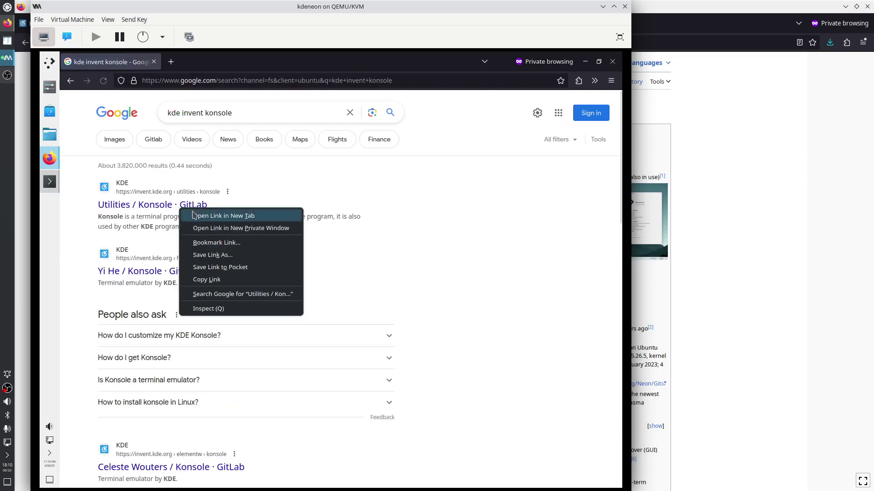
left_click(195, 216)
left_click(214, 62)
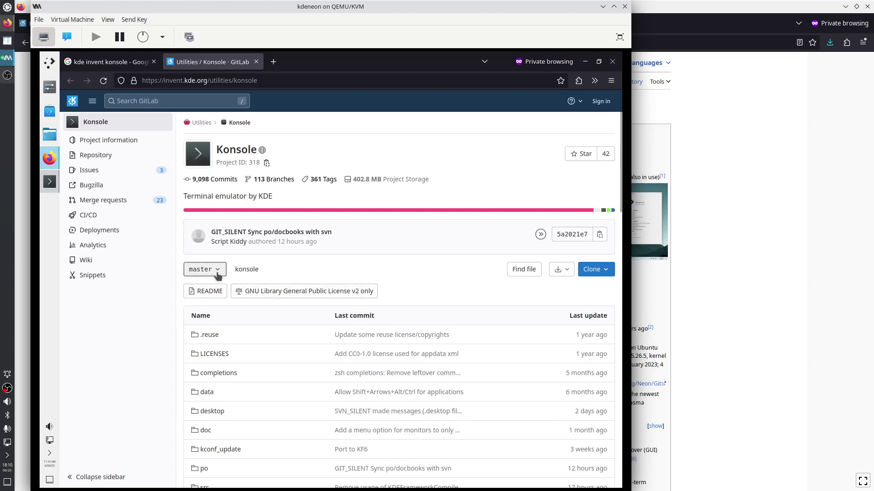
Browse master's files to CMakeLists.txt, mark the Qt minimum 5.15.0, then go to the Utilities group
mouse_move(108, 157)
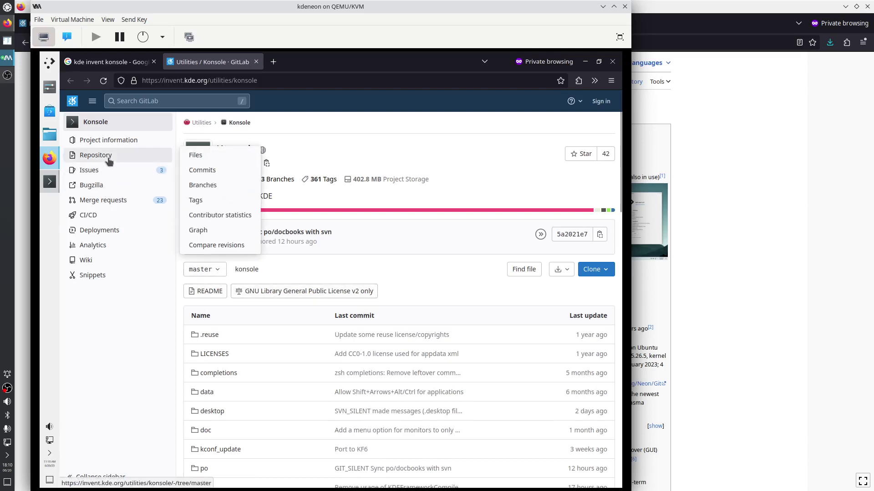
left_click(214, 185)
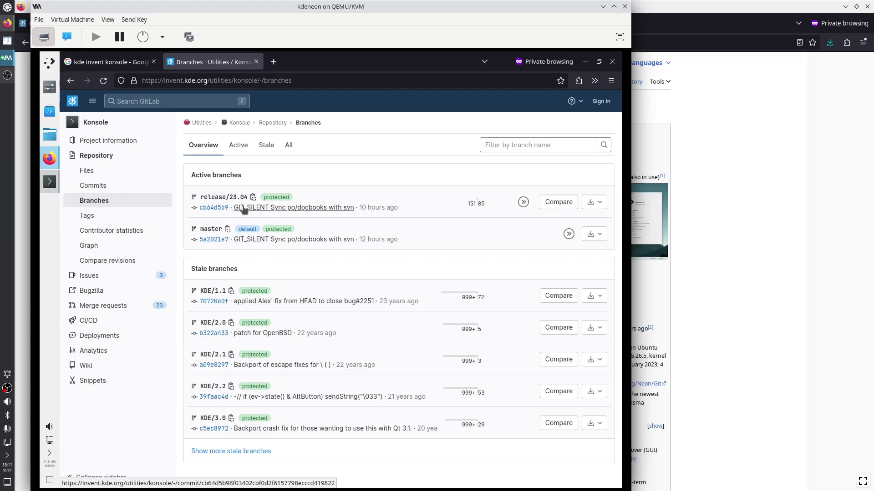
left_click(209, 233)
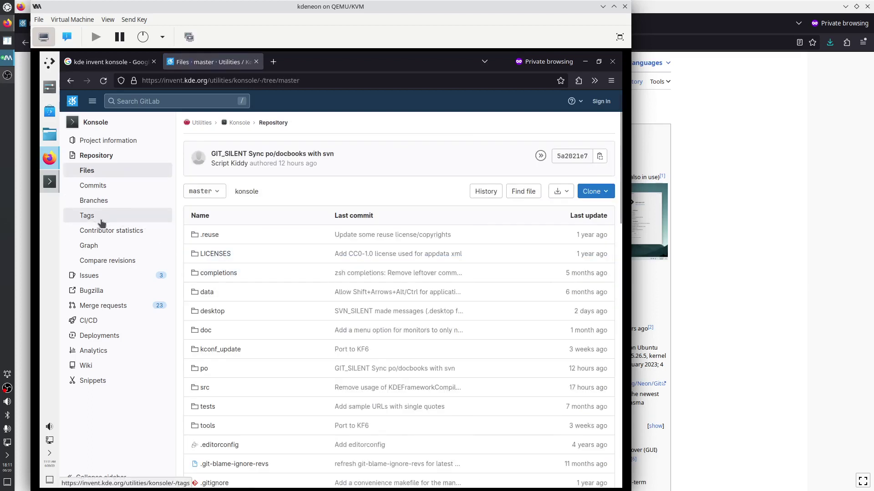
scroll(296, 288, "down", 5)
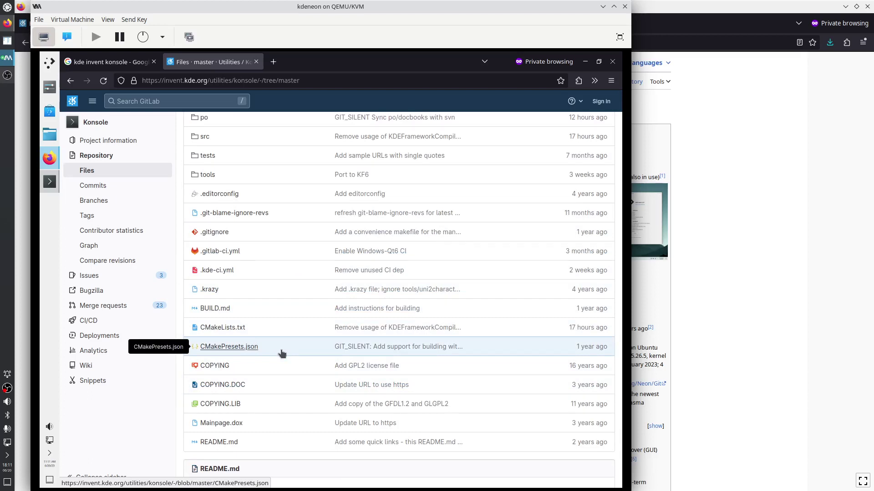
left_click(237, 328)
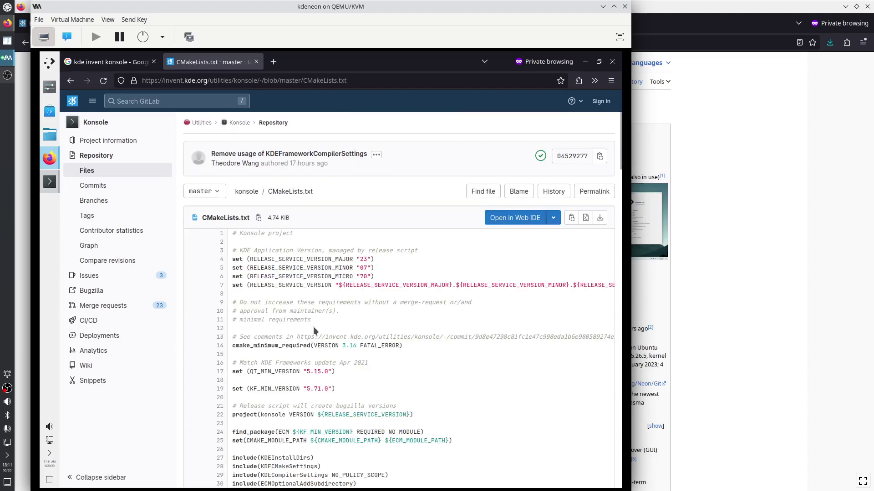
scroll(314, 331, "down", 2)
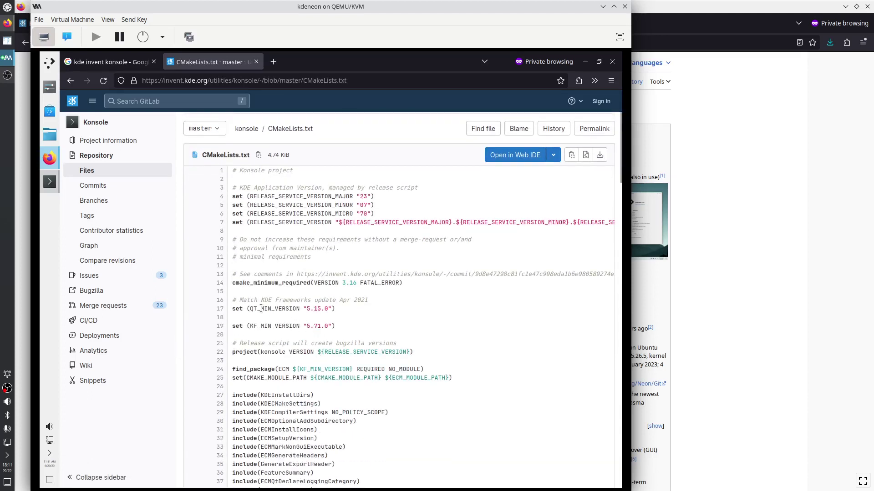
left_click_drag(261, 309, 331, 312)
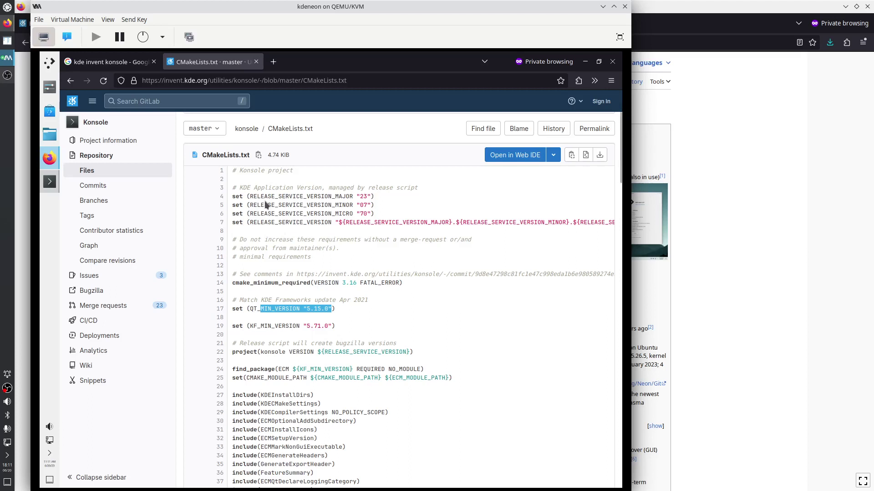
scroll(274, 198, "up", 3)
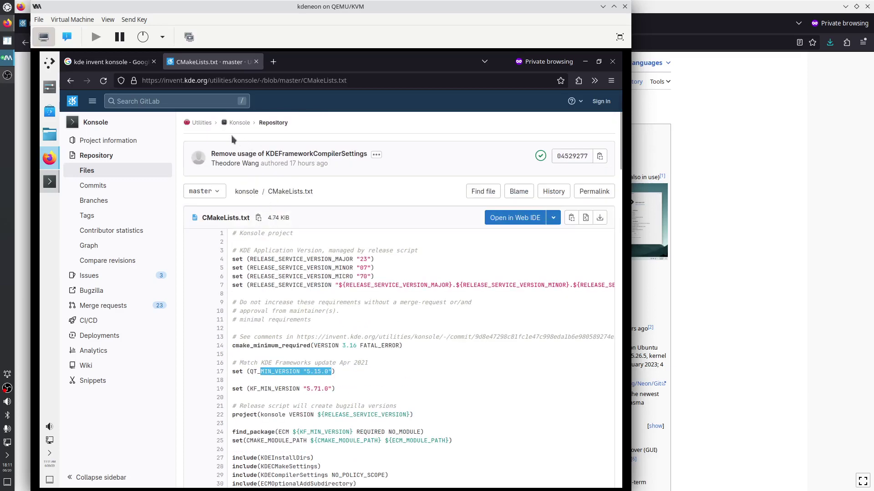
left_click(201, 123)
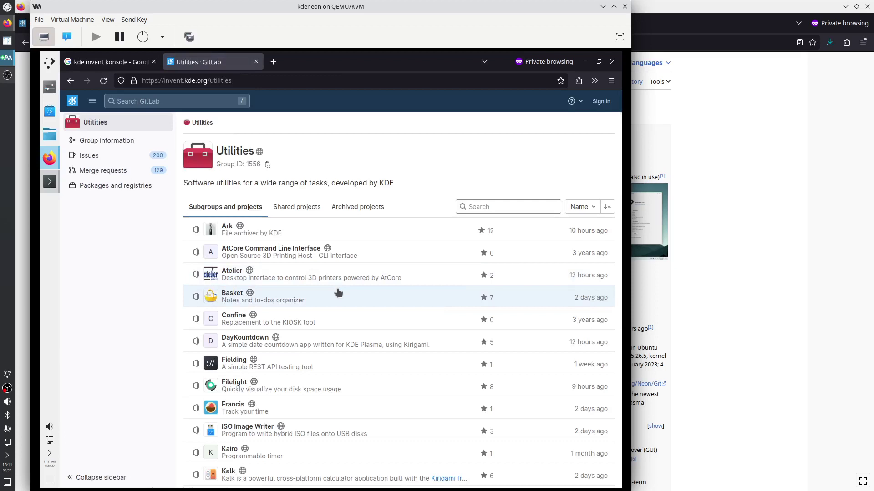
On the Google results tab, change the search query to 'kde invent plasma'
scroll(325, 279, "down", 3)
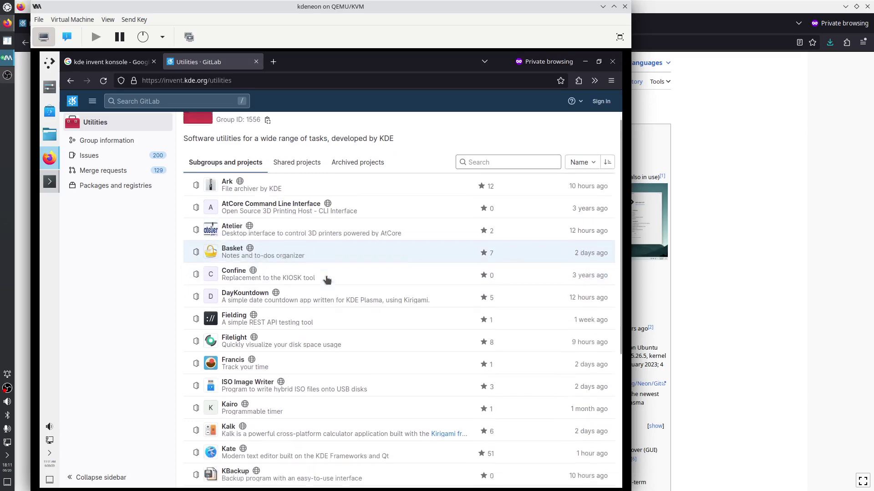
scroll(310, 334, "down", 3)
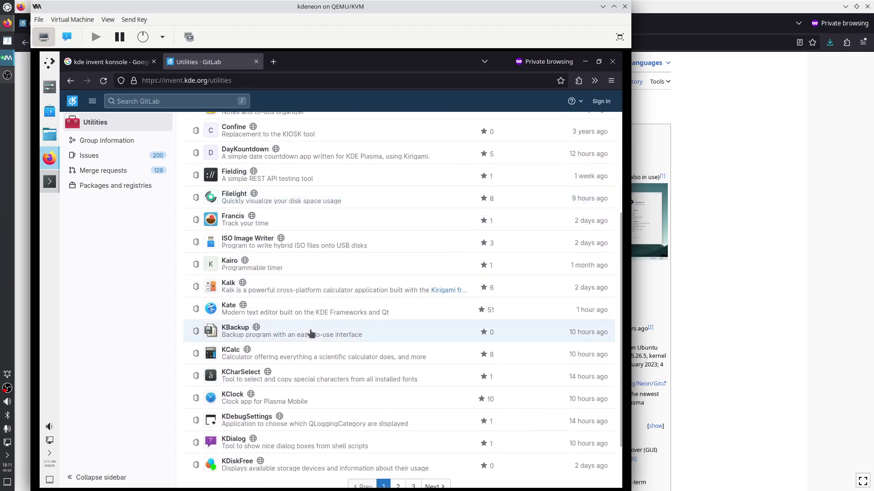
scroll(308, 332, "up", 5)
left_click(130, 62)
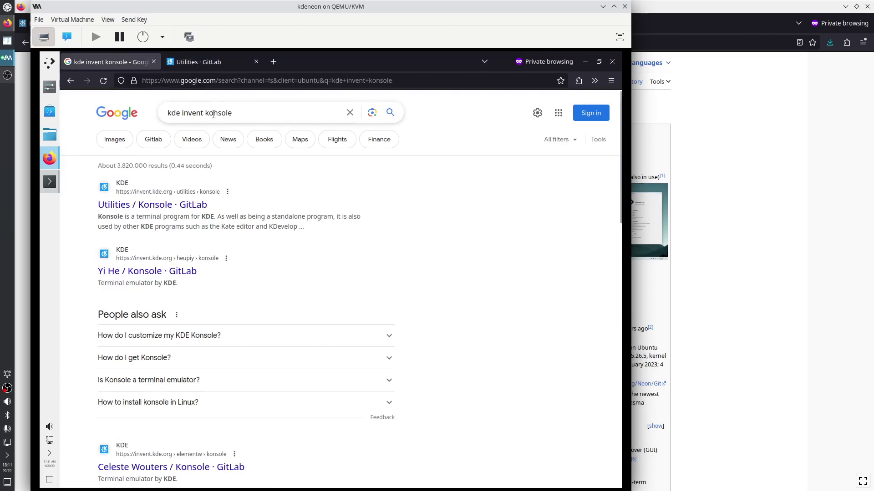
left_click_drag(201, 112, 261, 114)
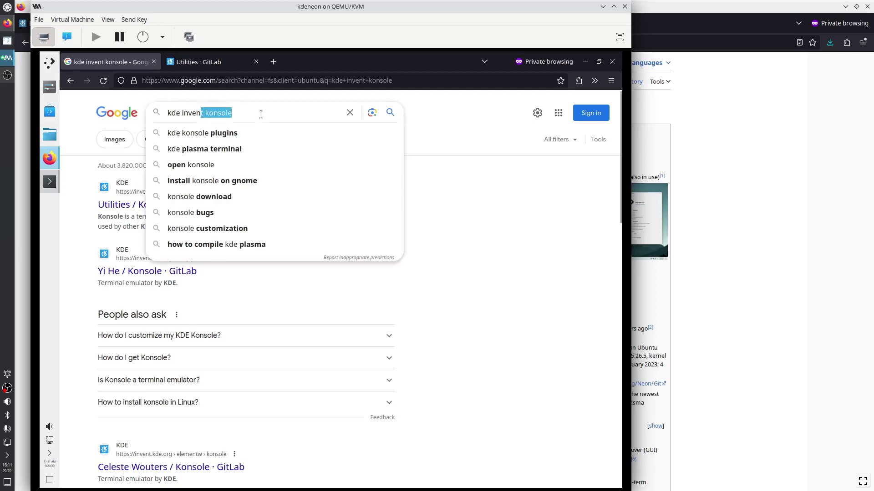
type("t plasmna")
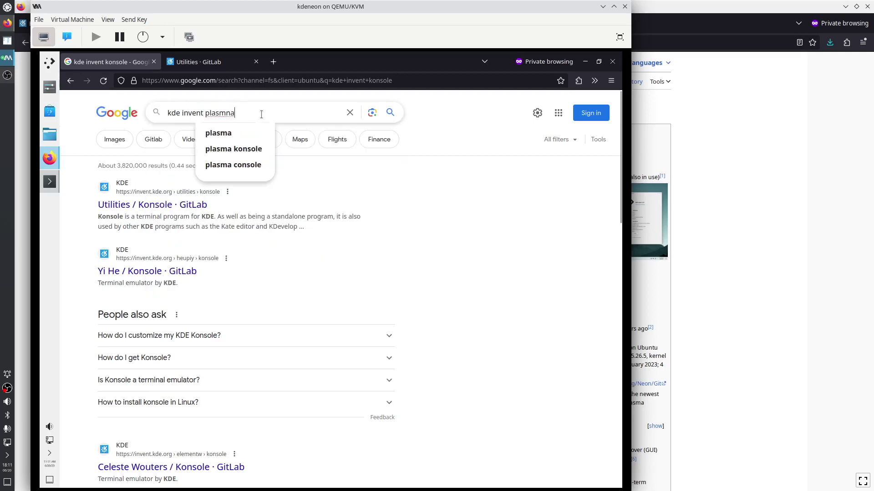
key("BackSpace")
key("Return")
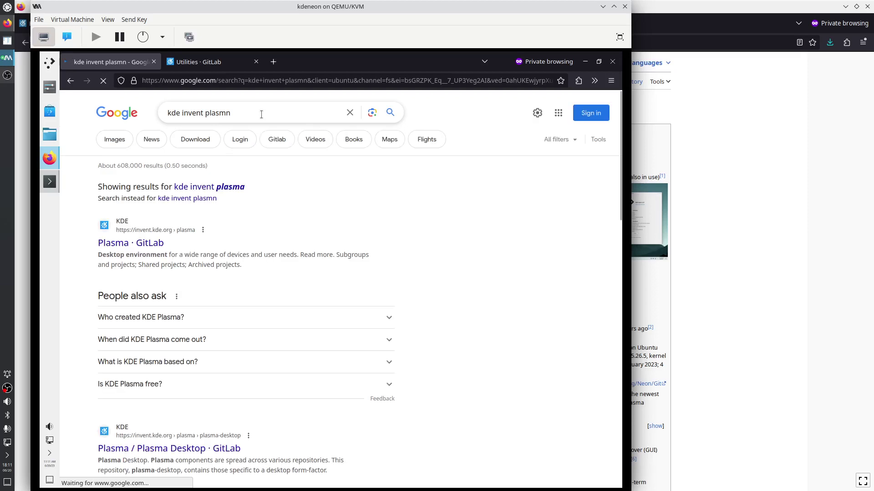
left_click(261, 114)
key("BackSpace")
type("a")
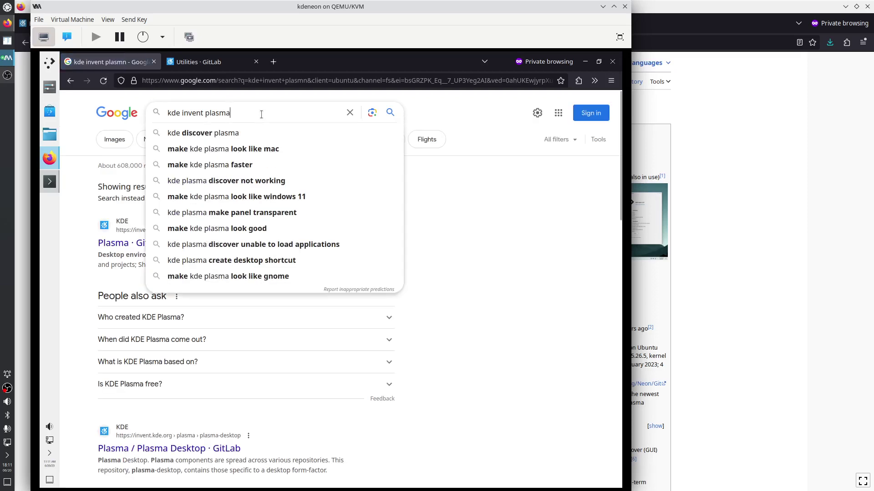
key("Return")
Open the Plasma · GitLab result in a new tab and scroll through its projects
right_click(146, 206)
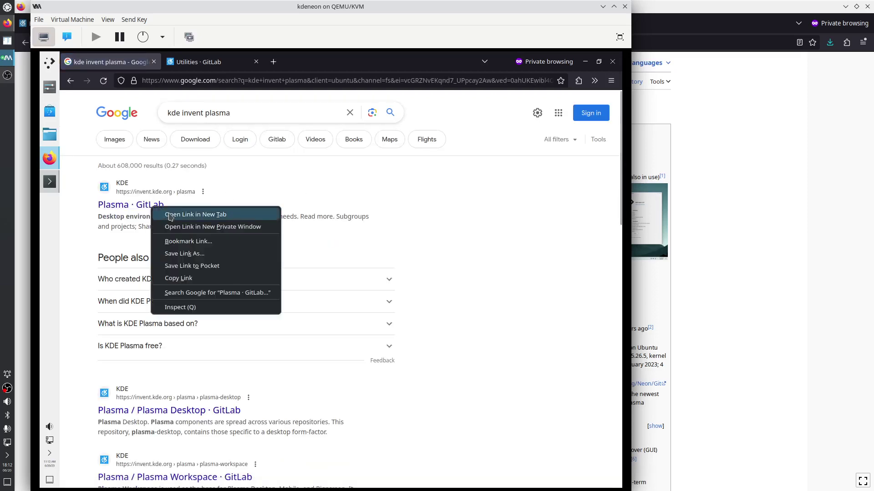
left_click(205, 215)
left_click(222, 63)
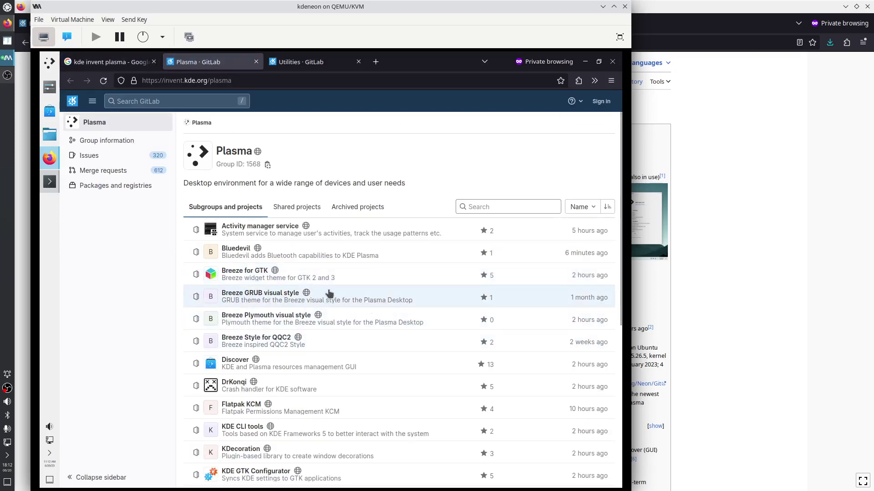
scroll(329, 339, "down", 2)
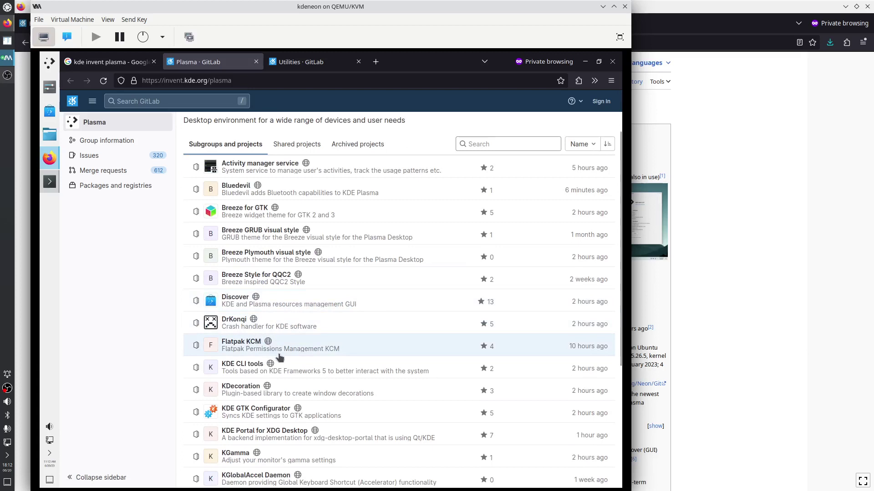
scroll(284, 349, "down", 3)
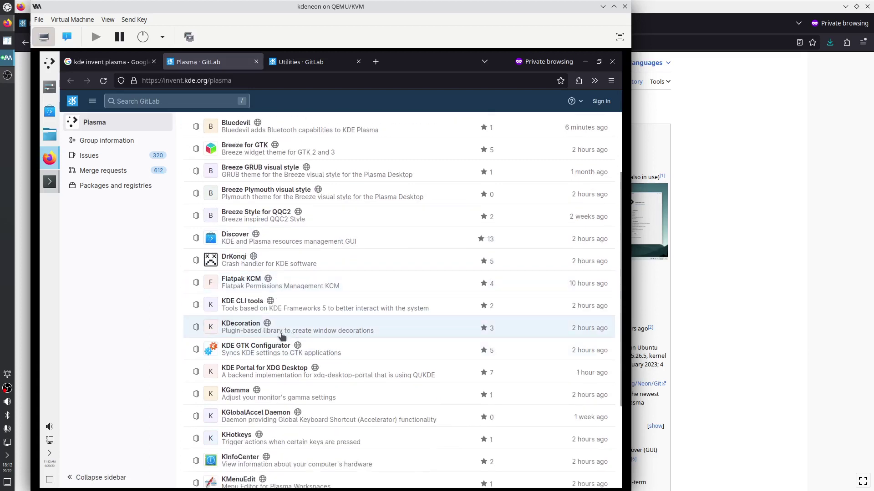
scroll(270, 376, "down", 3)
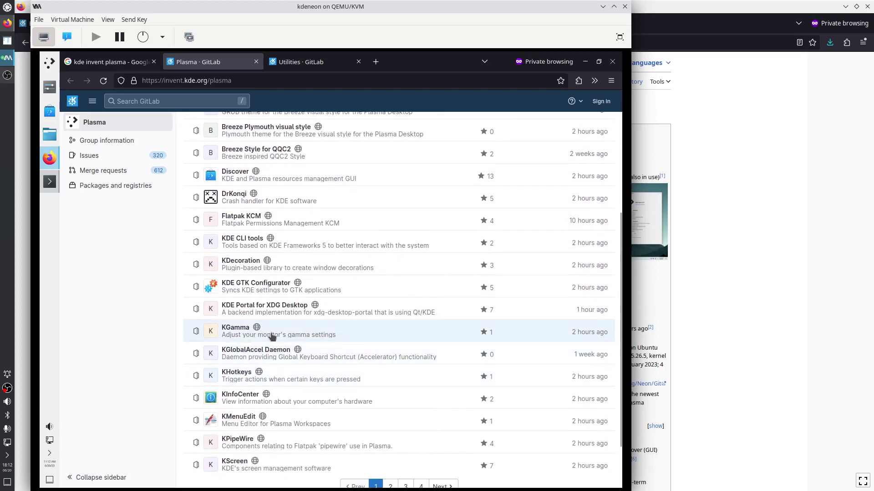
scroll(264, 376, "down", 3)
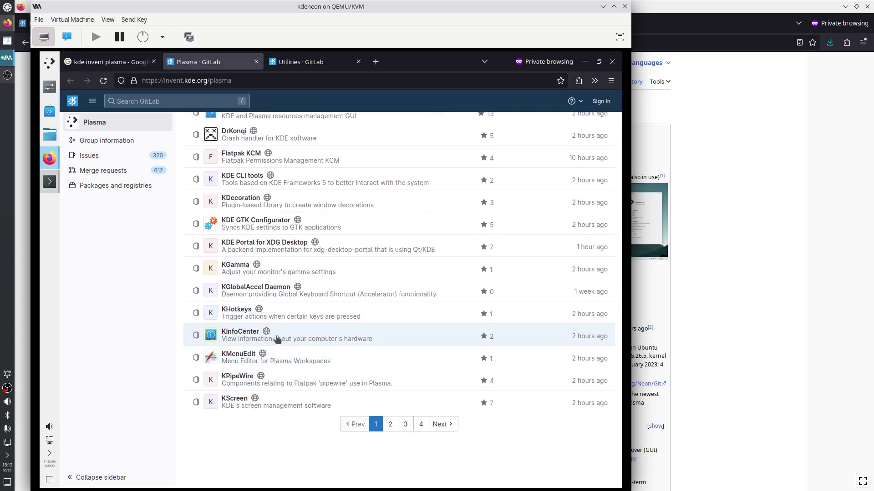
Launch Info Center from the launcher and view its Energy and network interface pages
left_click(51, 65)
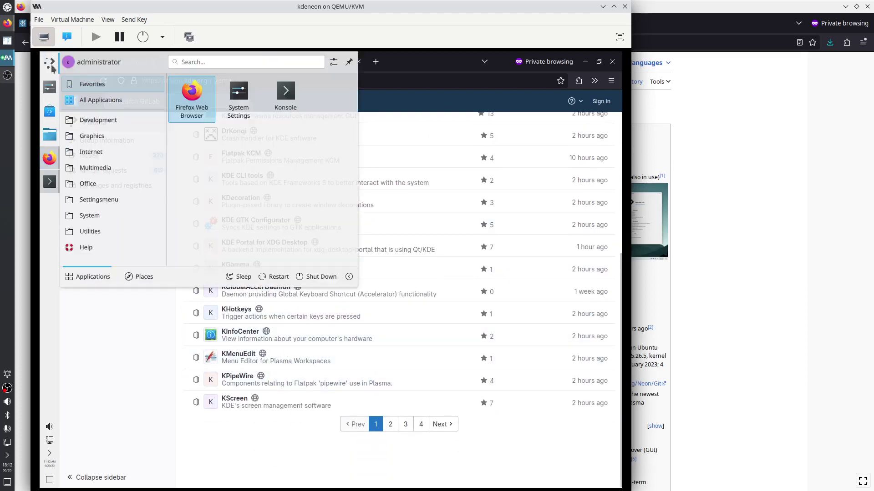
type("info")
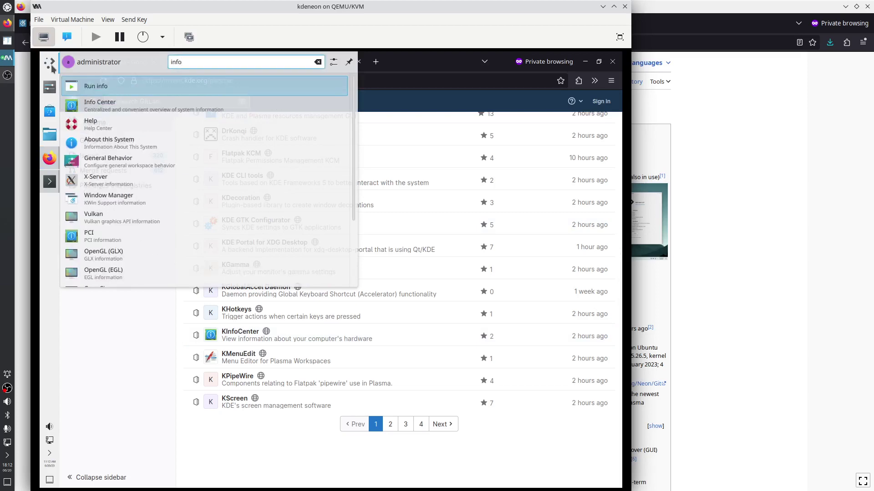
key("Down")
key("Return")
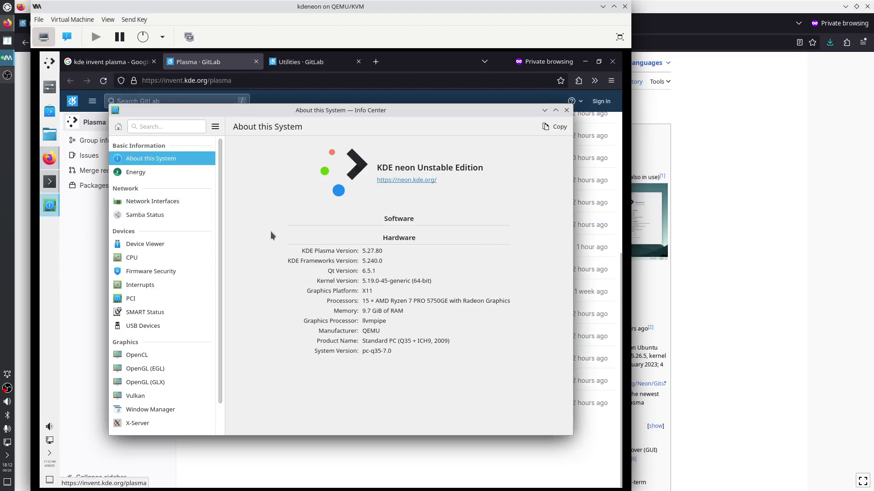
left_click(152, 173)
left_click(151, 202)
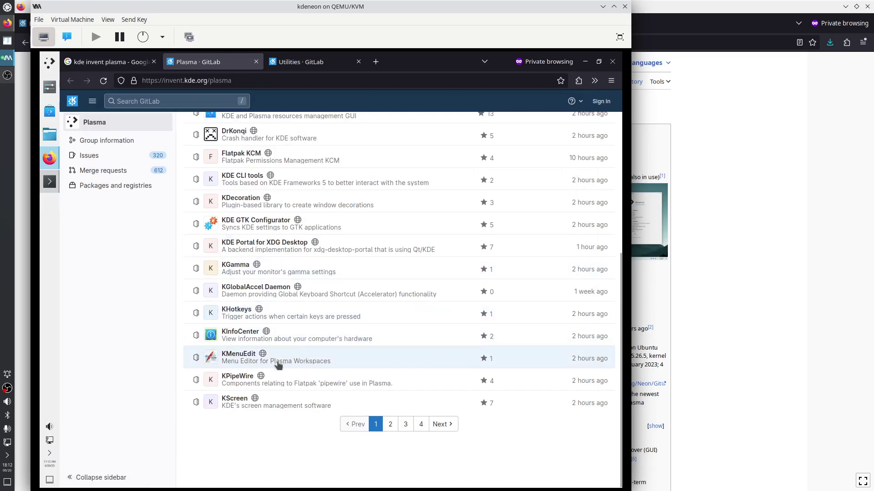
Check KDE Menu Editor's component versions in its About dialog, close the editor, and open System Settings
right_click(49, 63)
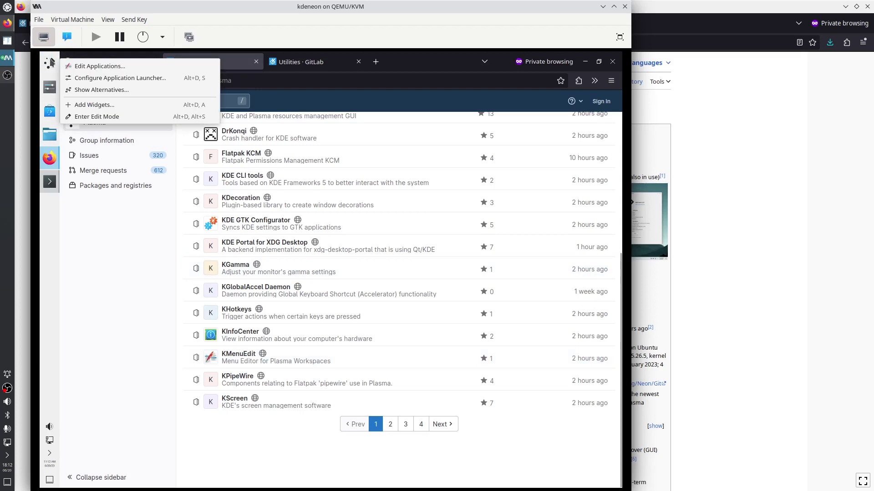
left_click(84, 67)
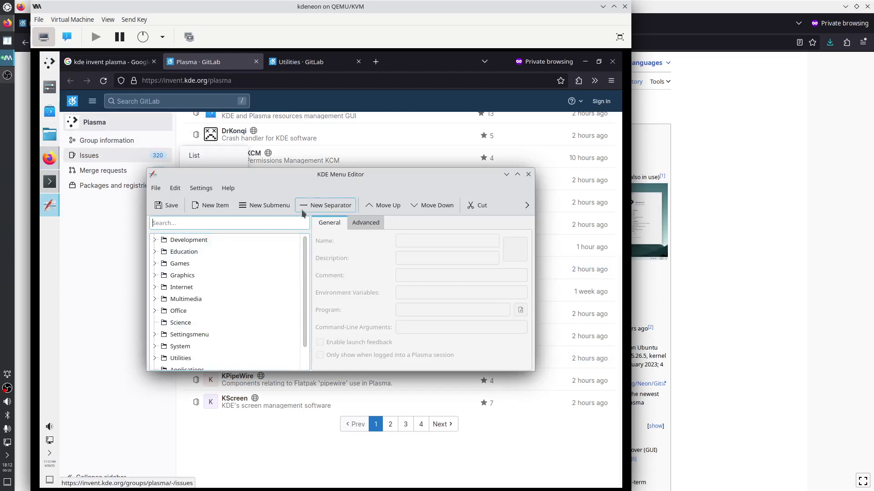
left_click(227, 188)
left_click(260, 272)
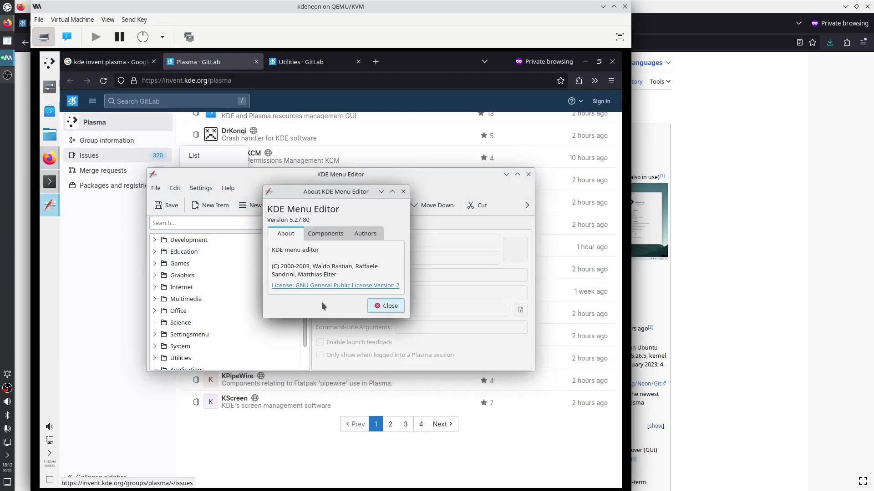
left_click(326, 233)
scroll(337, 256, "down", 3)
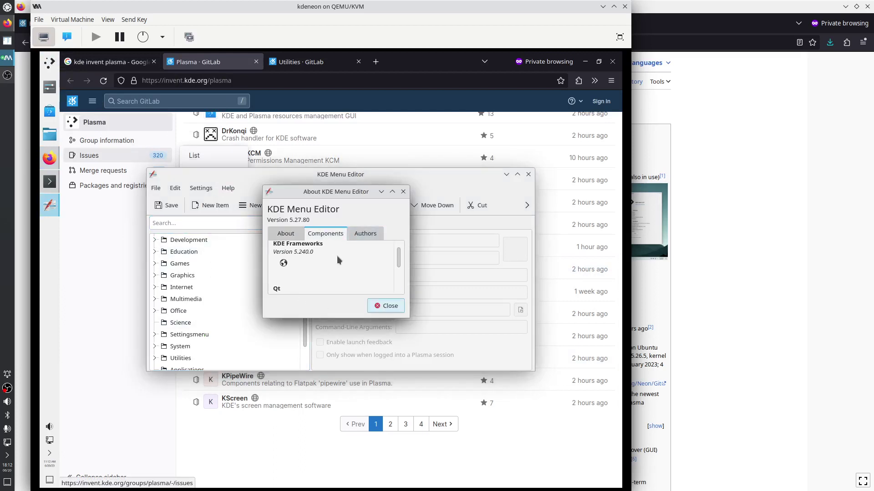
left_click(403, 192)
left_click_drag(400, 371, 396, 431)
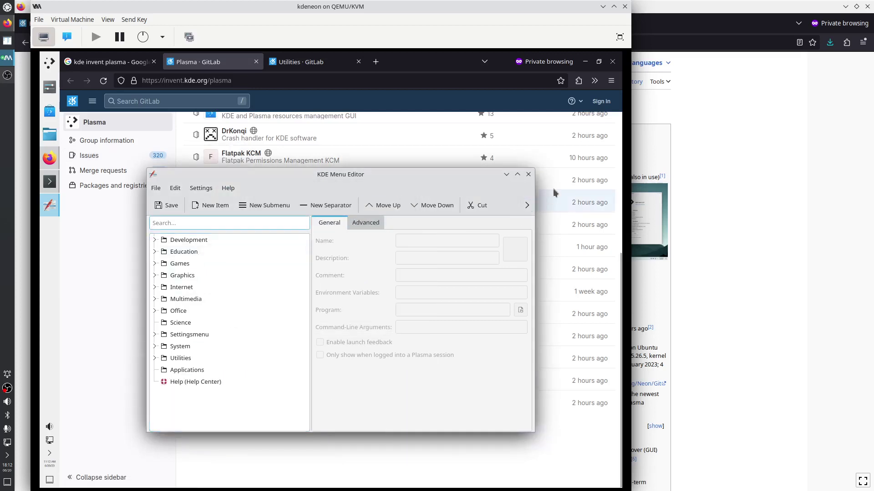
left_click(528, 174)
left_click(49, 87)
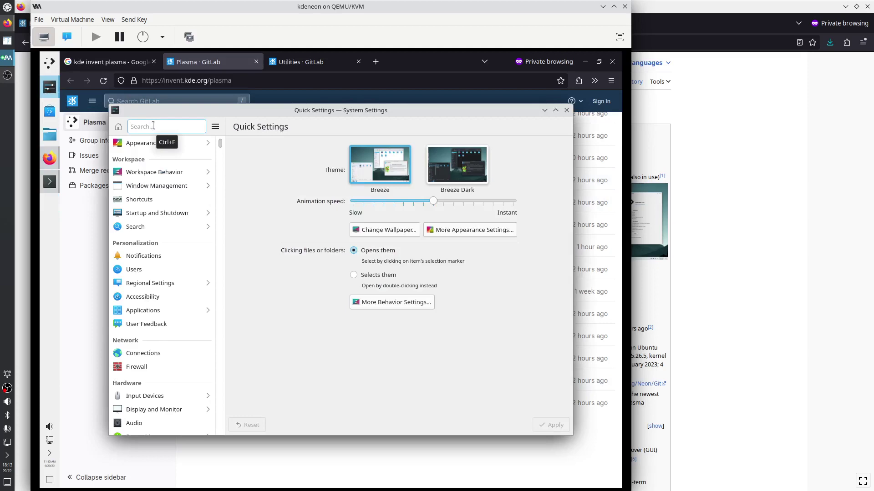
Search 'hint' to reach Fonts settings, relaunch Info Center, then bring the host Firefox forward
type("hintin")
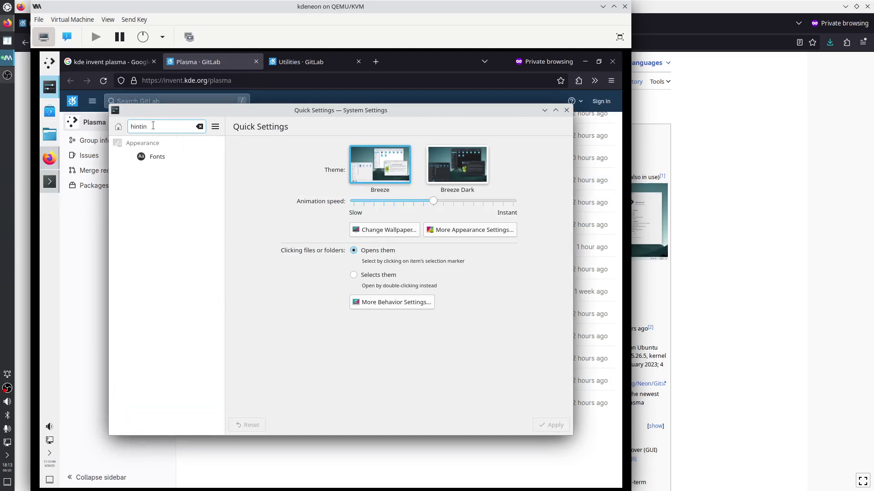
left_click(159, 158)
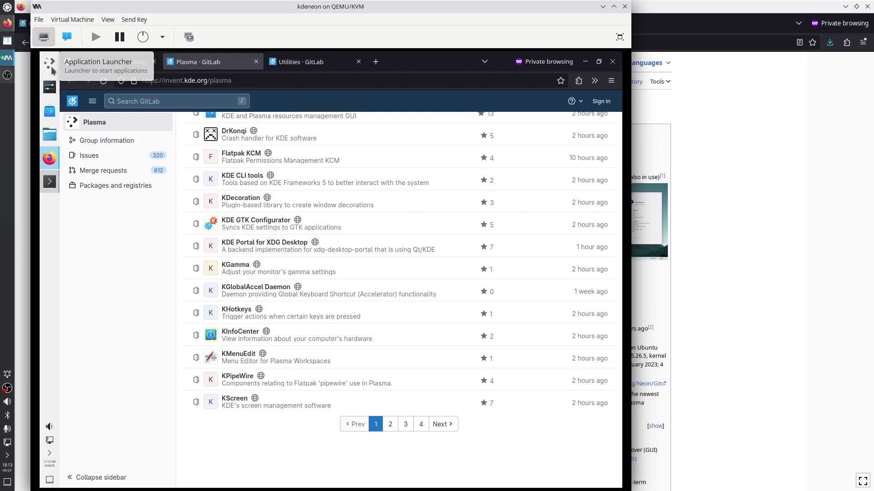
left_click(52, 69)
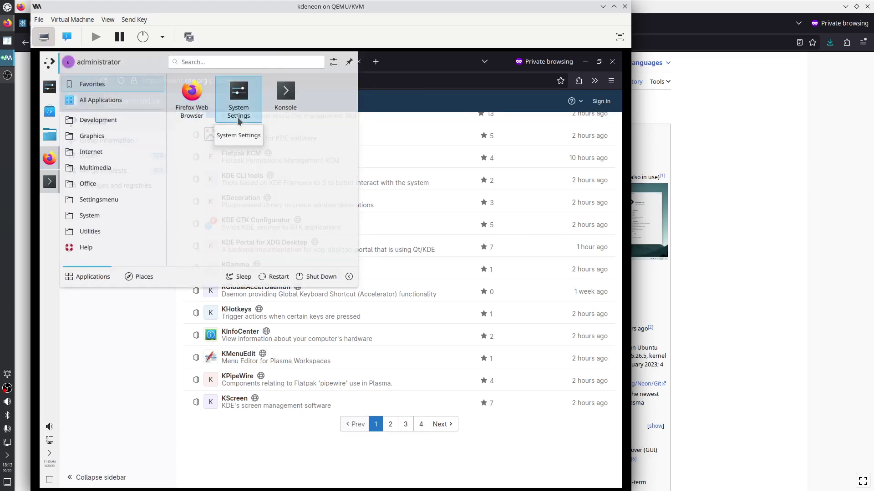
left_click(211, 62)
type("in")
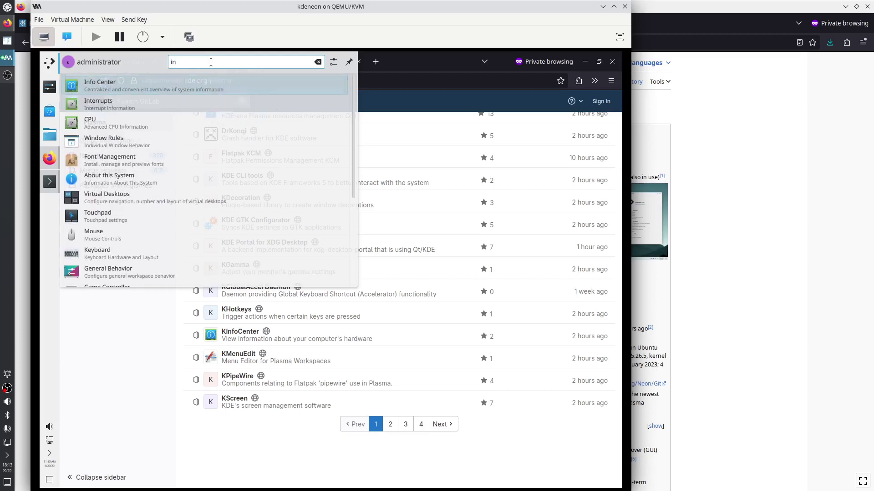
key("Return")
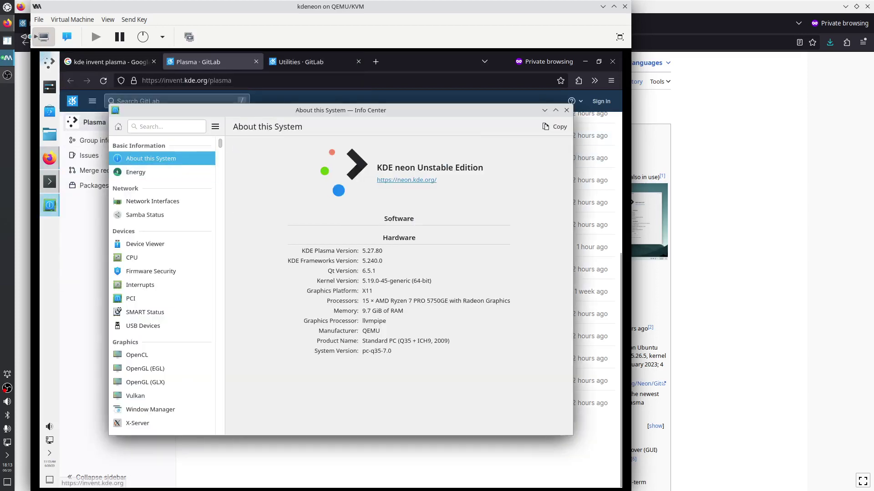
left_click(27, 82)
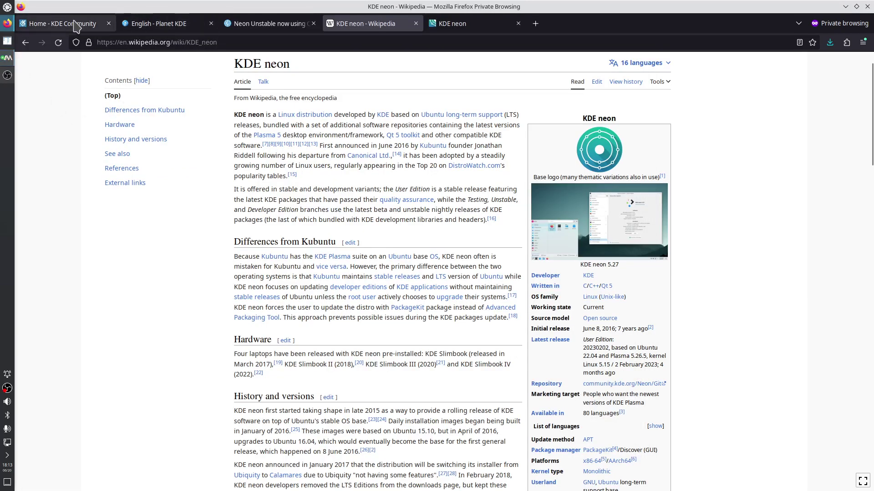
Scroll the Planet KDE tab up to the 'On the road to Plasma 6' header and mark an intro word
left_click(176, 28)
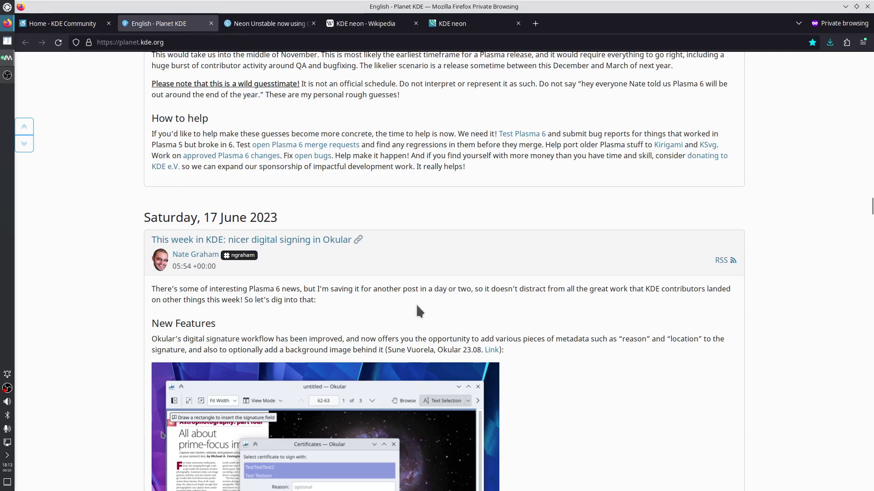
scroll(417, 307, "up", 3)
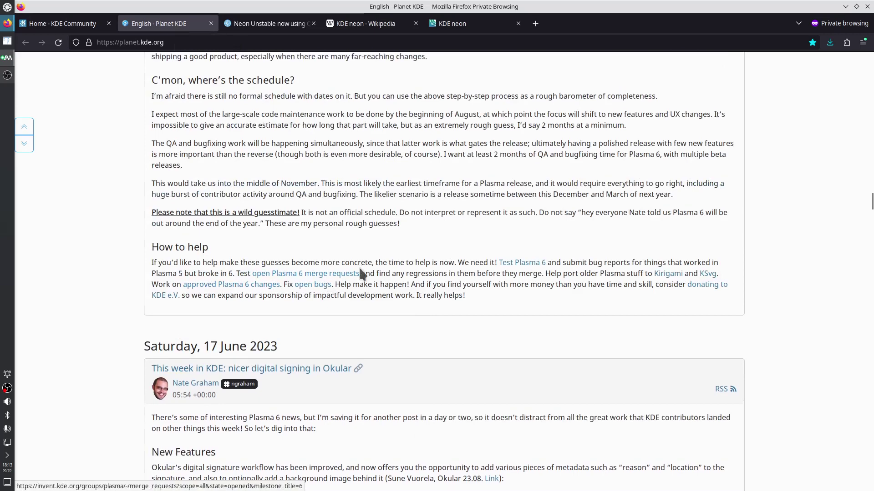
scroll(362, 295, "up", 3)
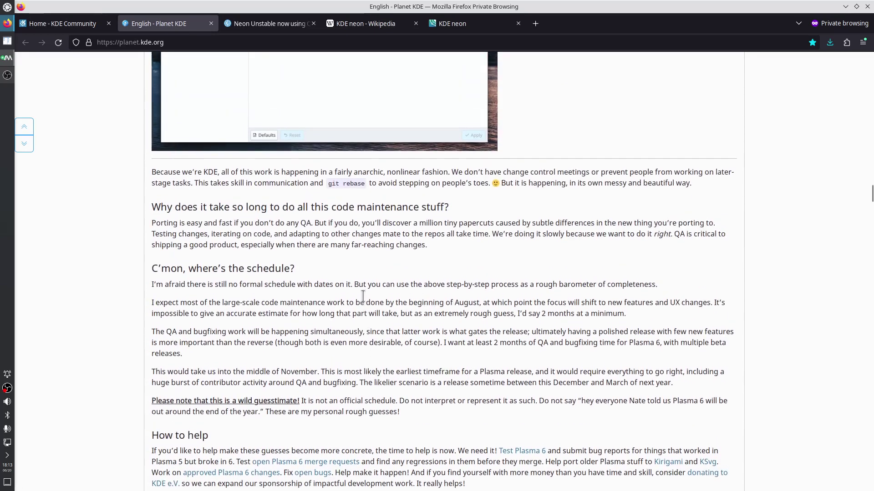
scroll(361, 295, "up", 9)
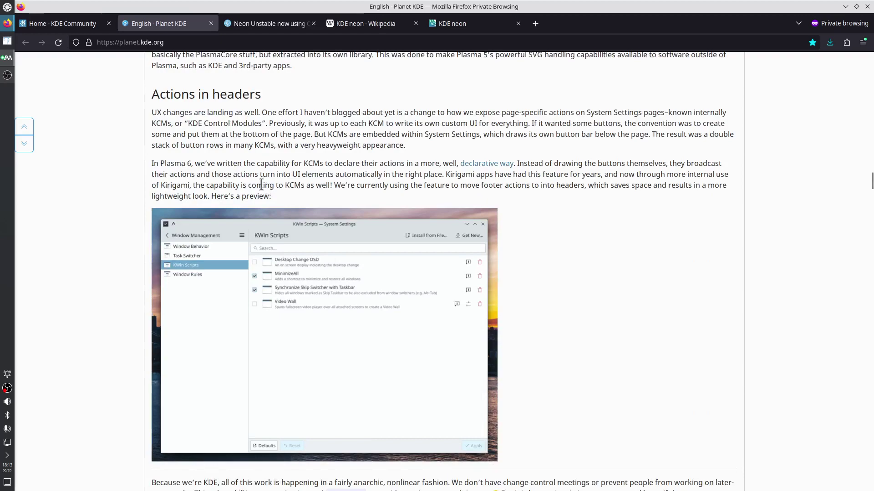
scroll(257, 187, "up", 3)
scroll(255, 205, "up", 3)
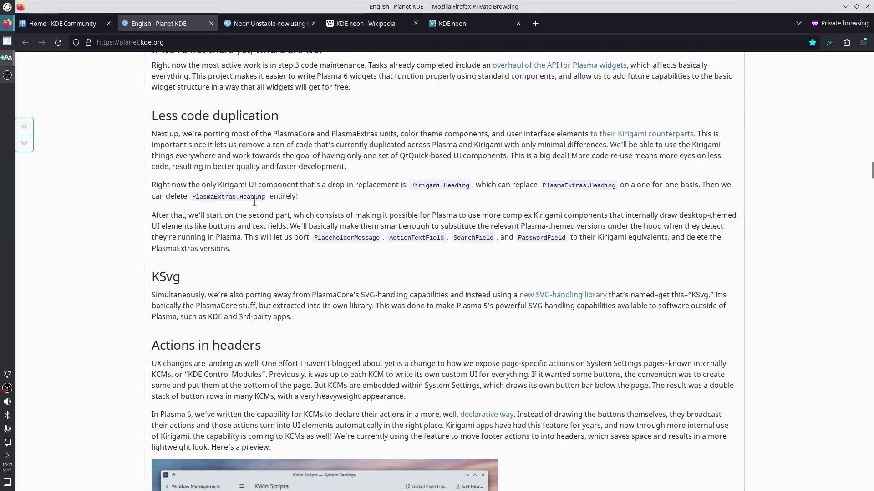
scroll(255, 201, "up", 3)
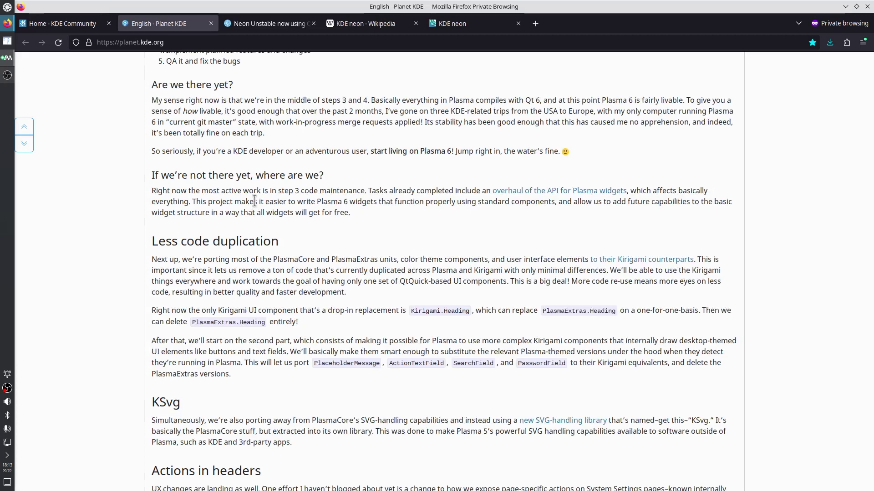
scroll(255, 202, "up", 3)
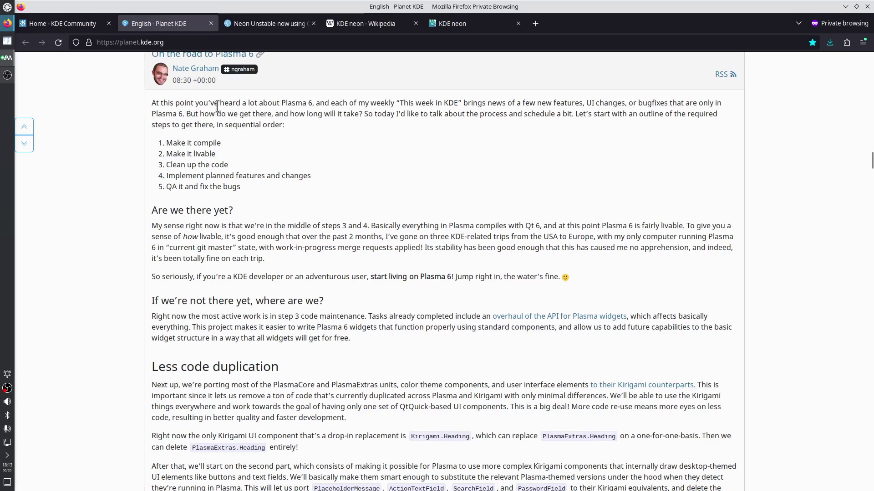
left_click_drag(219, 104, 242, 103)
Find 'system' on the Planet KDE page and step through its matches, returning to match 1 of 10
key("ctrl+f")
type("system")
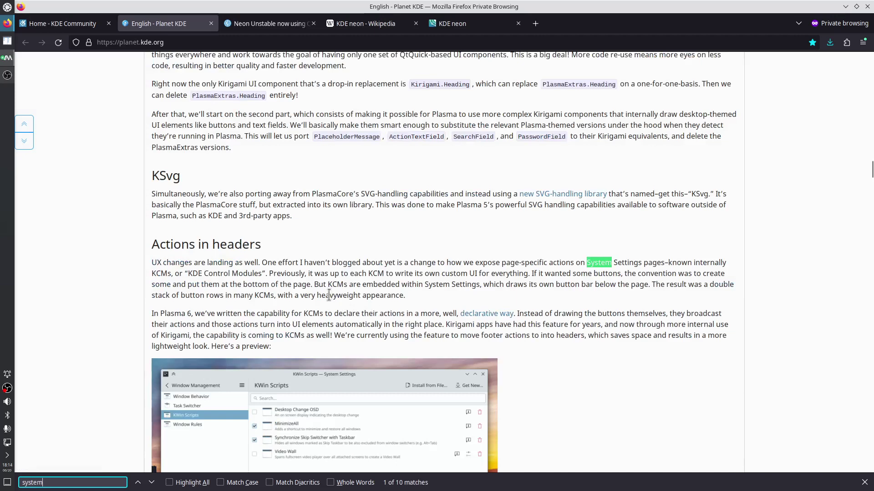
key("Return")
key("Return")
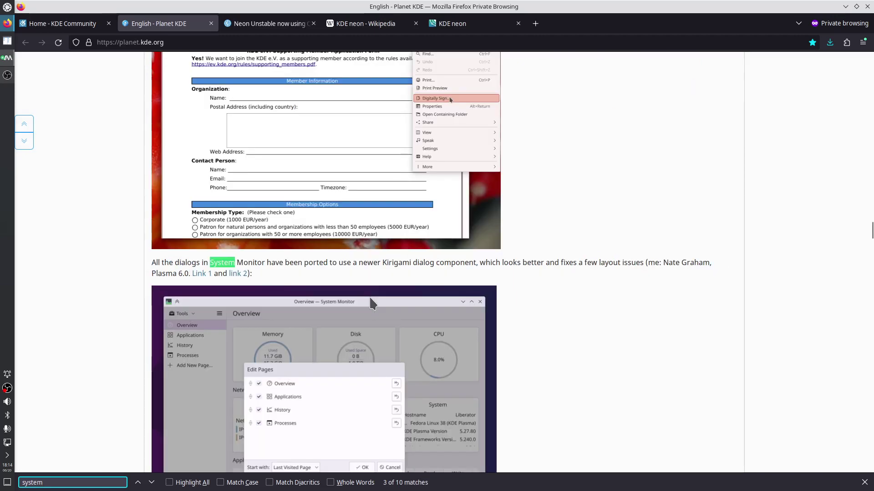
key("Return")
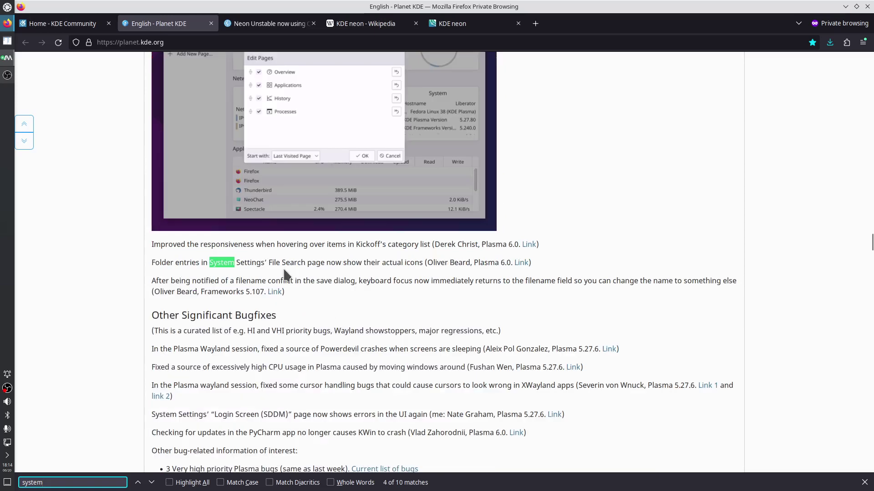
key("Return")
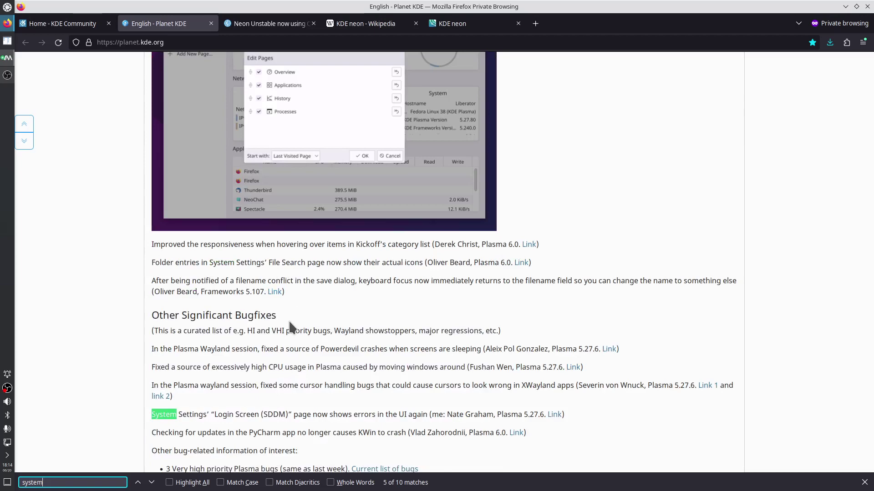
scroll(290, 327, "down", 4)
scroll(293, 321, "down", 2)
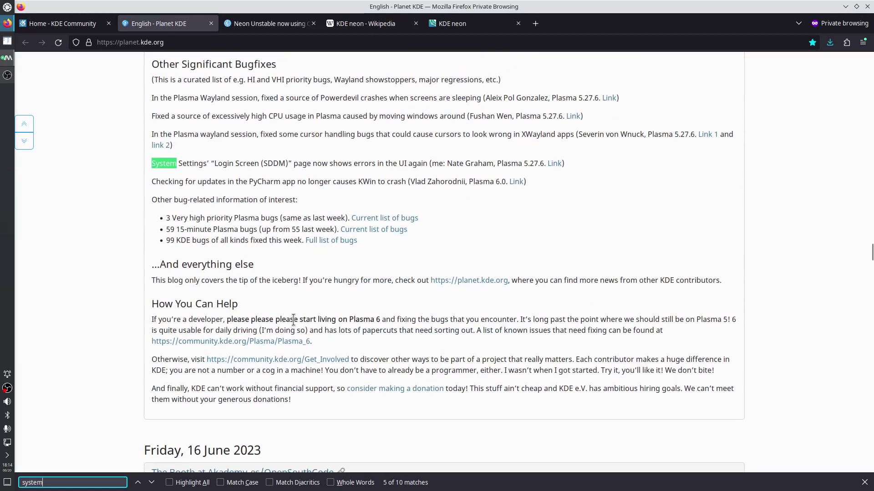
scroll(298, 318, "up", 20)
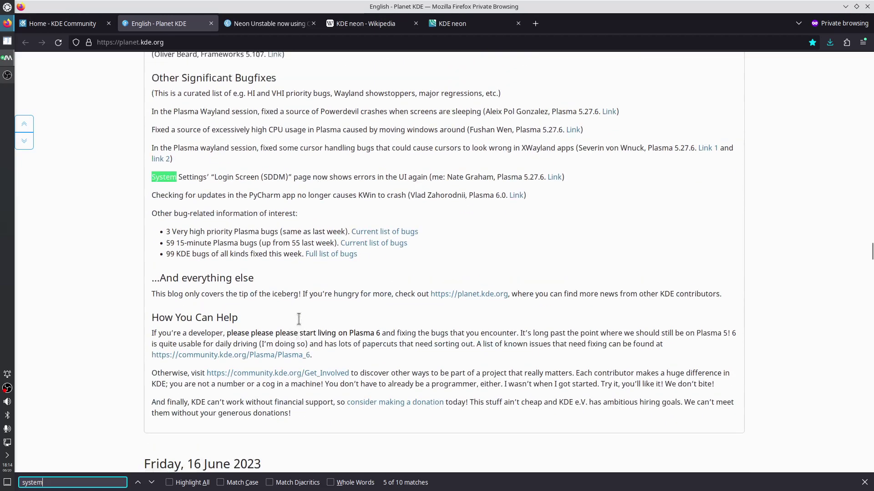
scroll(298, 319, "up", 15)
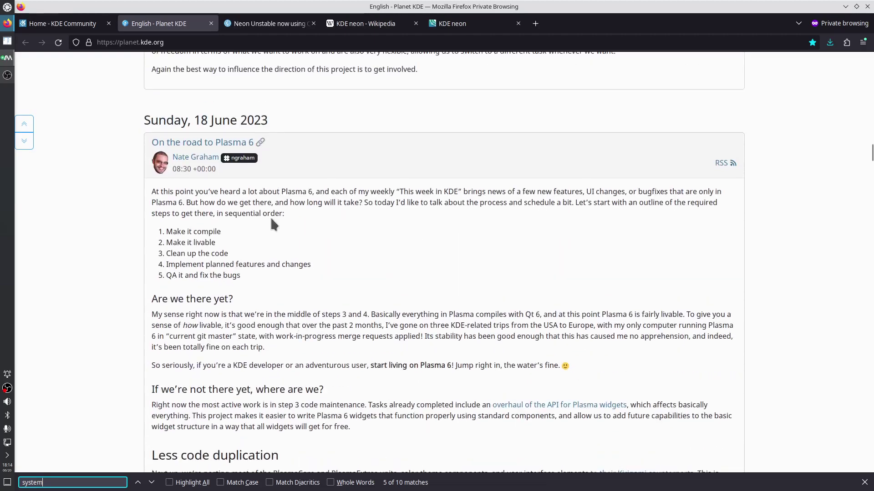
key("Return")
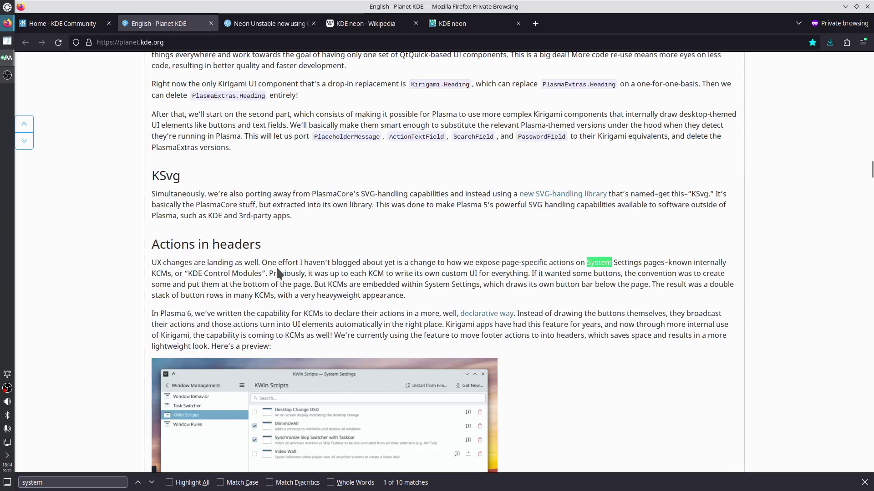
Return to the Planet KDE post and highlight the sentence about the Plasma 6 known-issues list
left_click(7, 75)
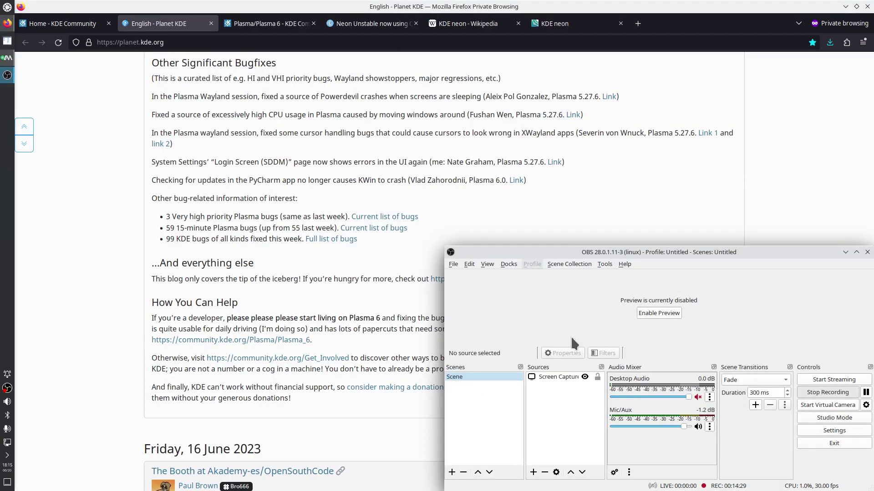
left_click(290, 240)
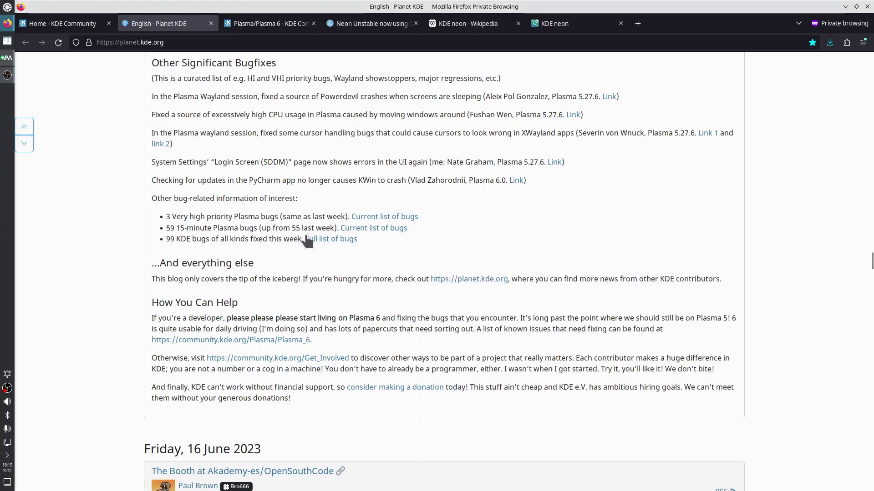
scroll(309, 239, "up", 4)
scroll(313, 240, "up", 15)
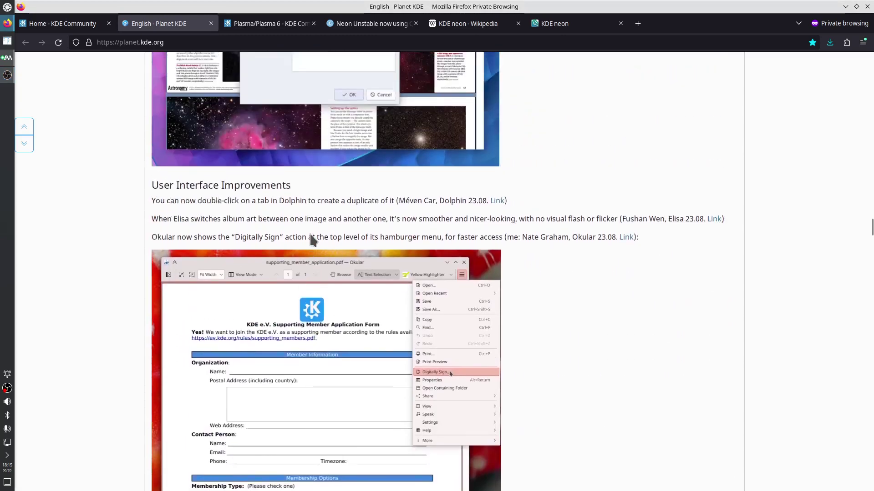
scroll(313, 240, "up", 5)
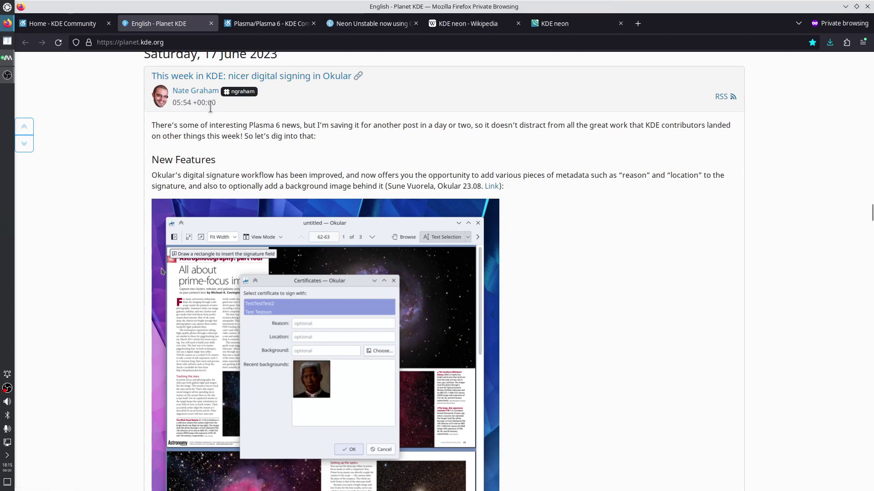
scroll(241, 141, "down", 18)
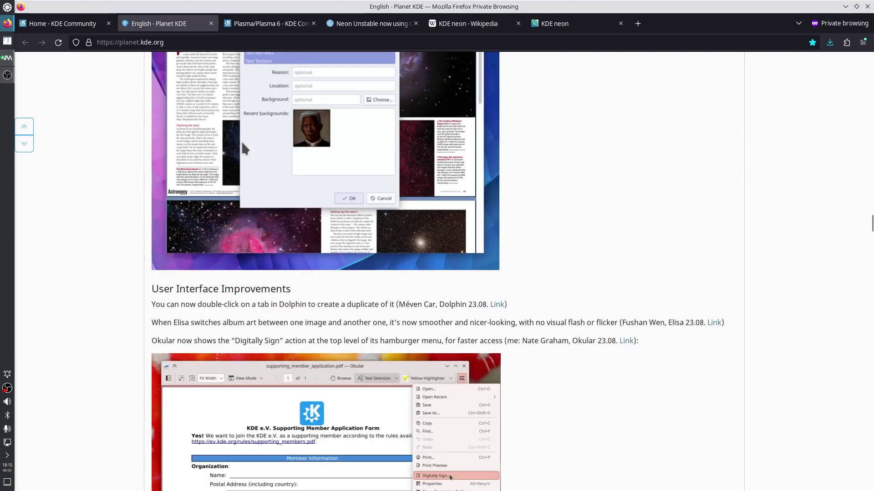
scroll(245, 143, "down", 6)
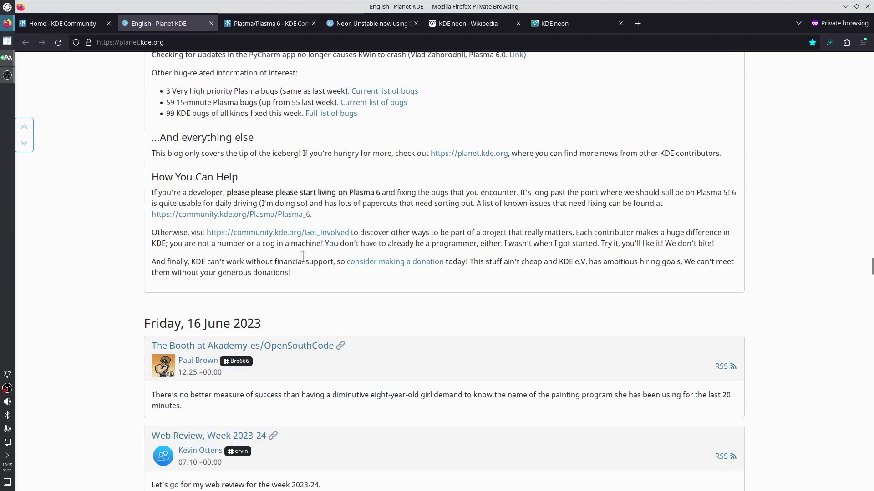
left_click_drag(451, 204, 662, 207)
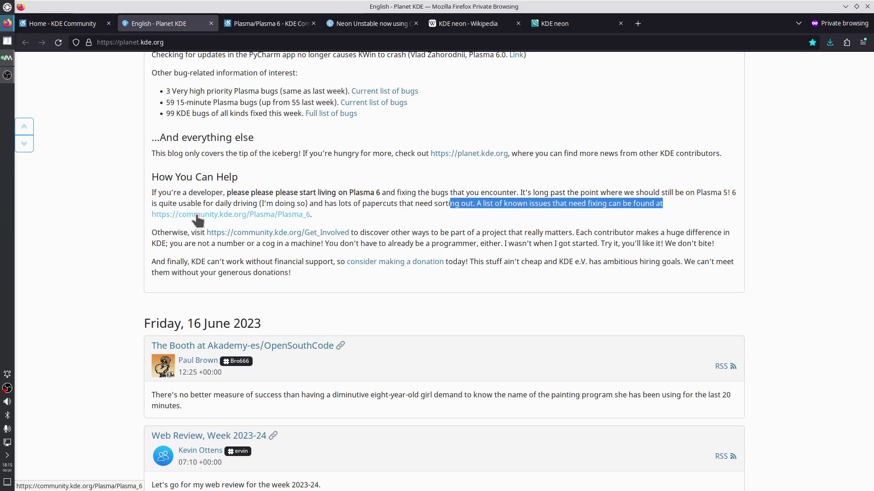
Open the community.kde.org/Plasma/Plasma_6 link in a new tab and switch to it
right_click(204, 221)
left_click(236, 223)
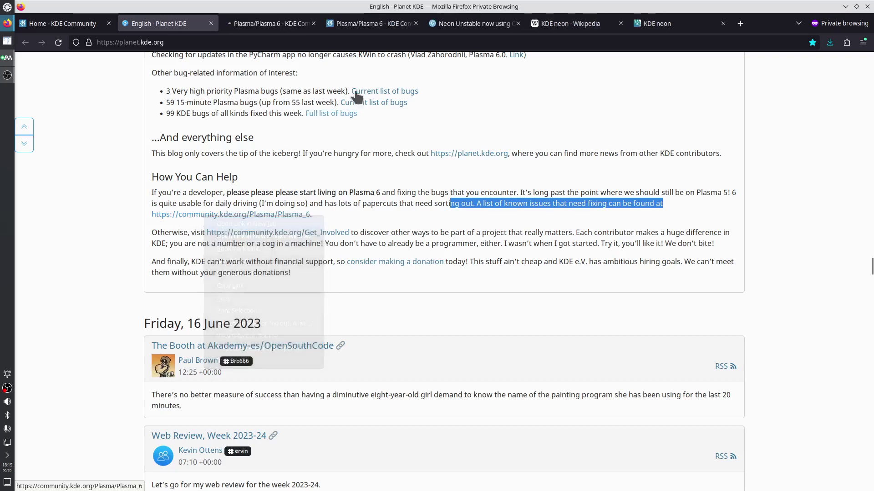
left_click(279, 25)
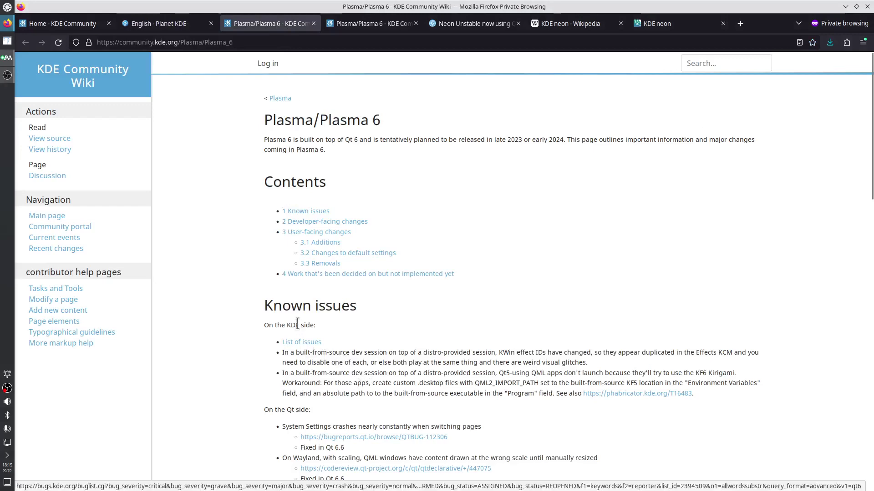
Open the QTBUG-112306 link in a new tab and mark its 'Fixed in Qt 6.6' note
left_click_drag(274, 306, 484, 308)
scroll(335, 306, "down", 3)
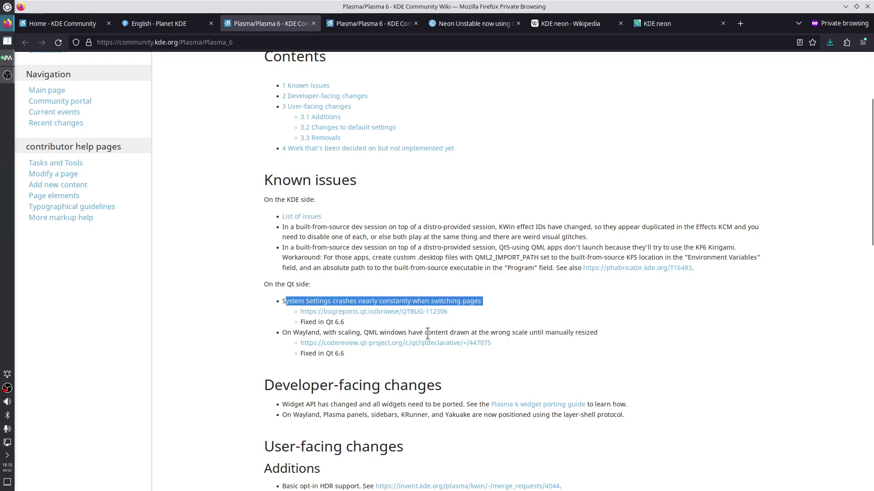
right_click(356, 318)
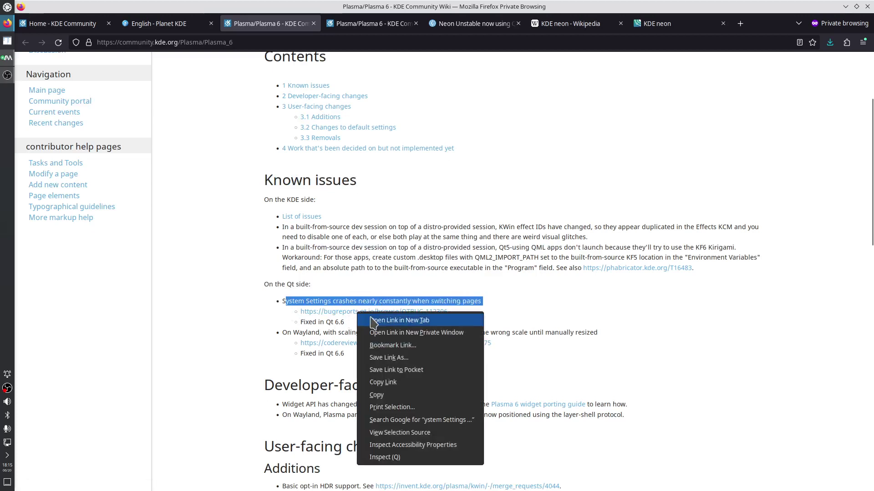
left_click(370, 318)
left_click_drag(301, 322, 344, 322)
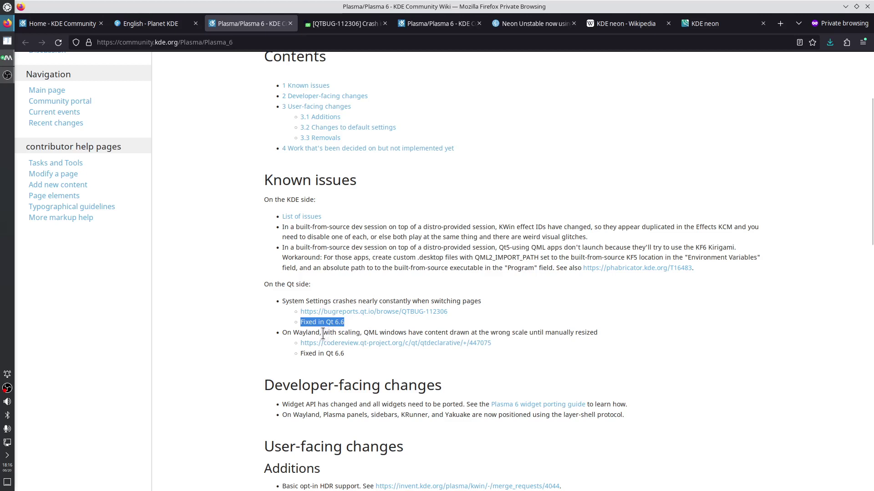
Check the VM's Info Center Qt Version, 6.5.1, then return to the Plasma 6 wiki
left_click(8, 59)
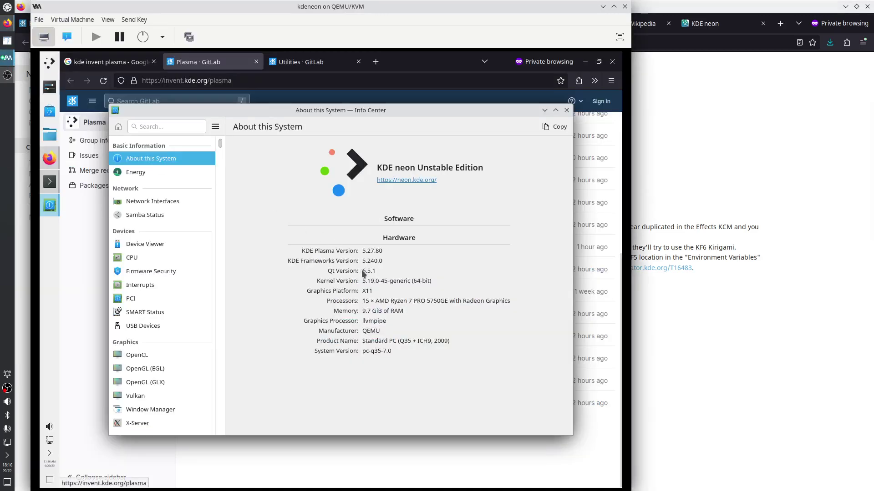
left_click_drag(363, 270, 377, 272)
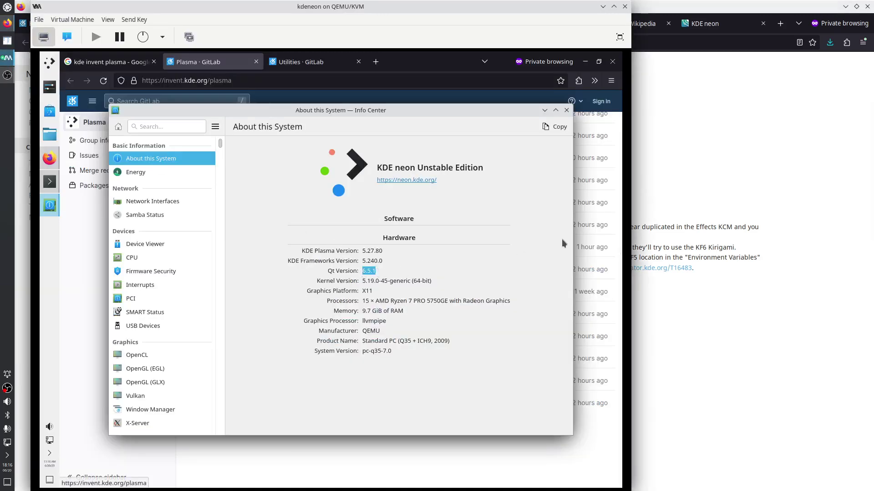
left_click(746, 205)
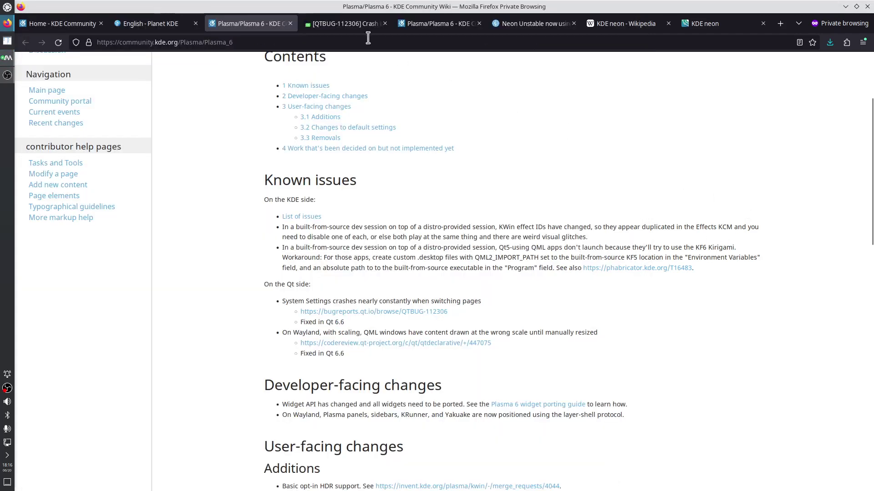
On QTBUG-112306, highlight 'Rhi' in the title, the QtQuick/RHI and Qt6 mentions, and the reproducing versions
left_click(346, 23)
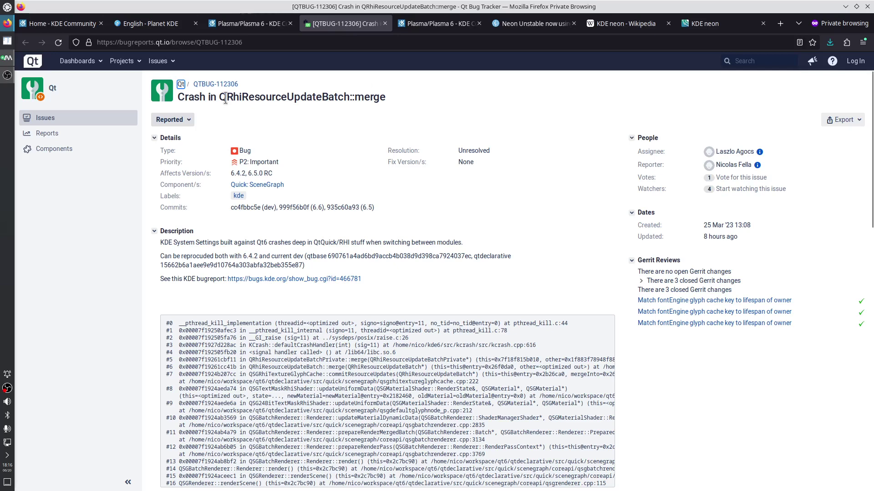
left_click_drag(226, 98, 242, 98)
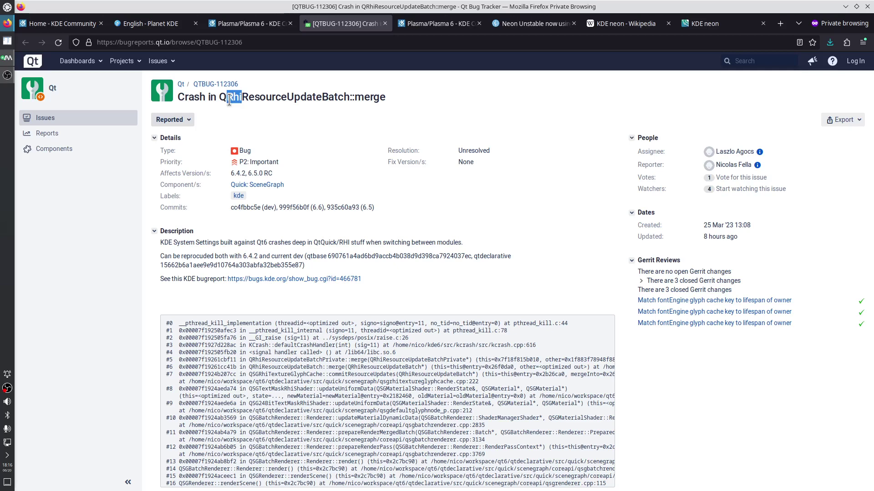
left_click_drag(227, 97, 243, 97)
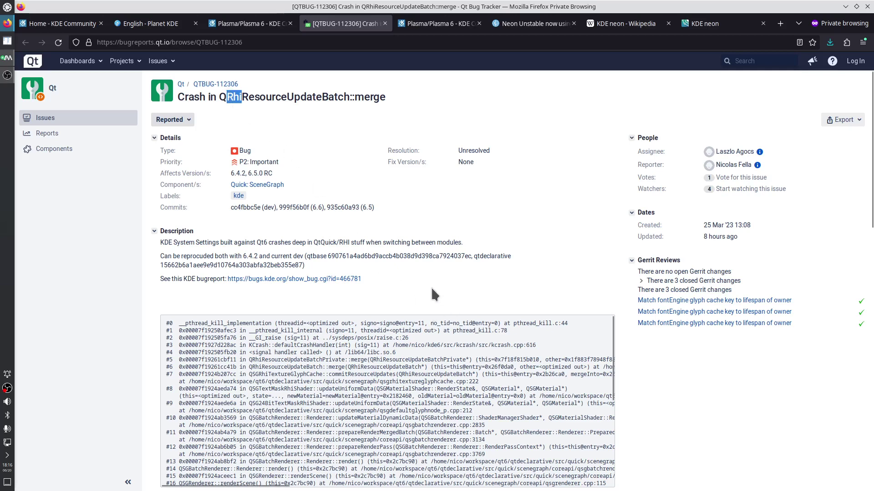
left_click_drag(313, 243, 350, 244)
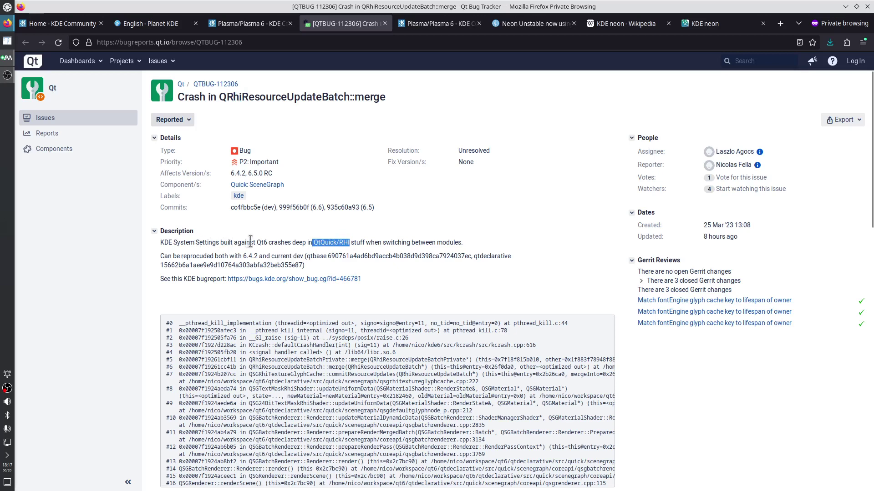
left_click_drag(253, 244, 349, 241)
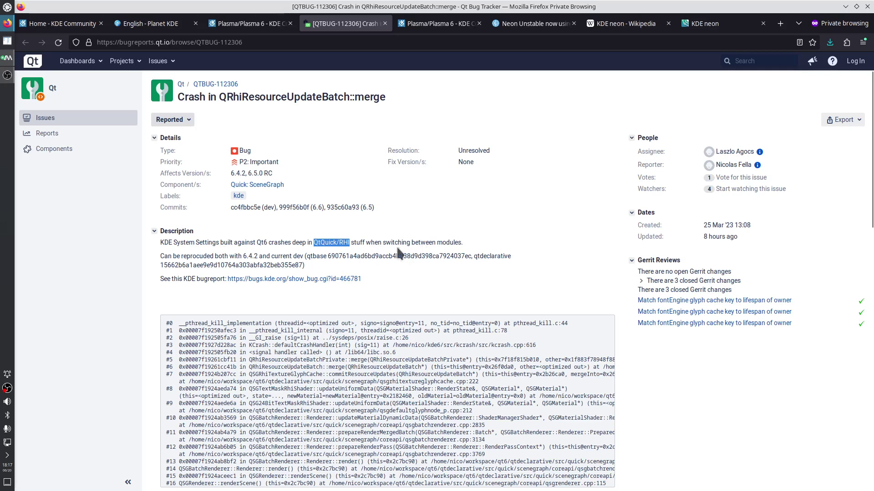
left_click_drag(247, 265, 243, 256)
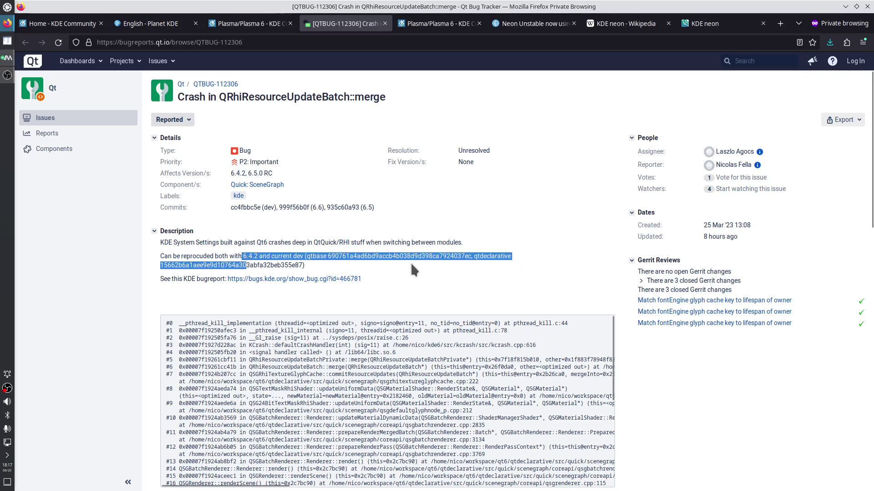
scroll(356, 408, "down", 3)
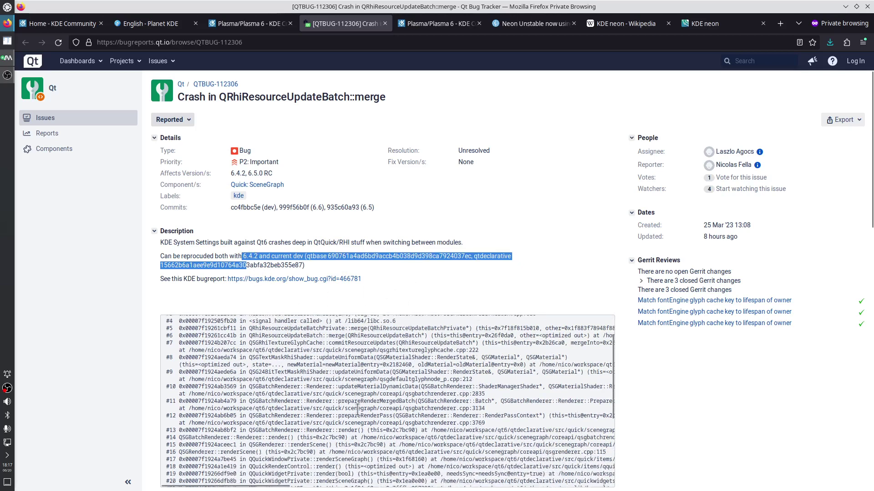
Scroll through the QTBUG-112306 Activity comments and back toward the top
scroll(364, 399, "down", 4)
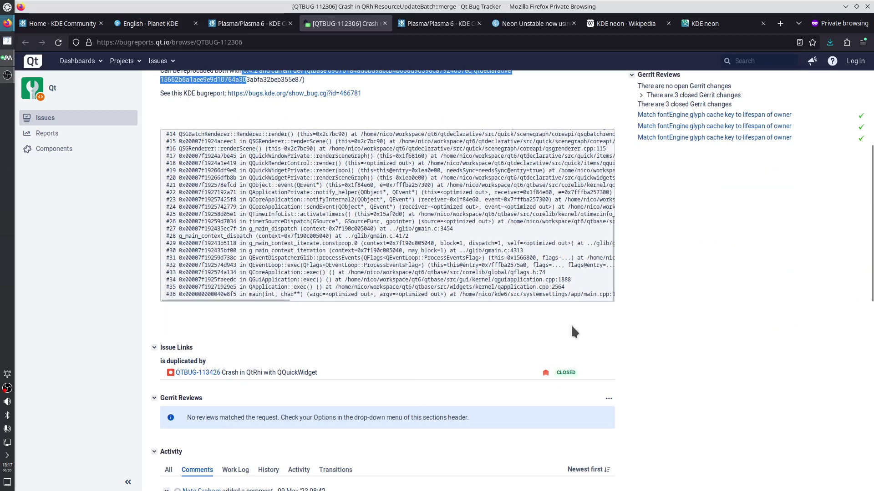
scroll(520, 364, "down", 1)
scroll(518, 360, "down", 4)
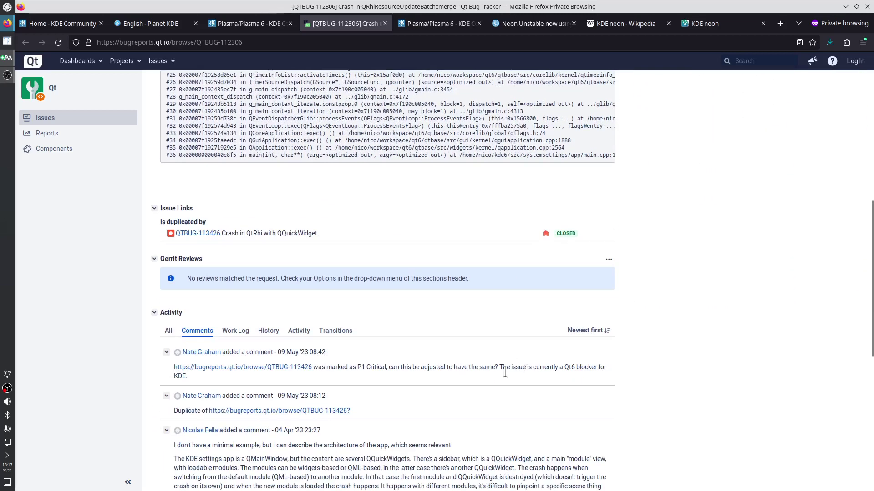
scroll(396, 381, "down", 1)
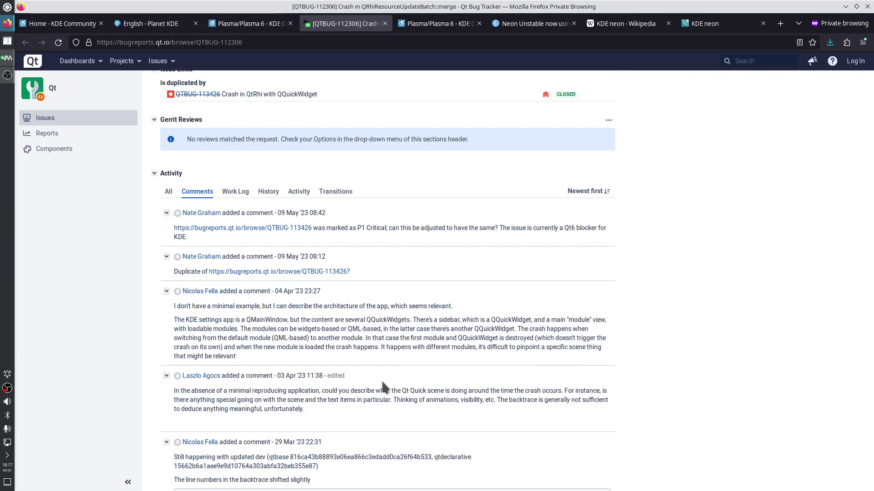
scroll(382, 386, "down", 4)
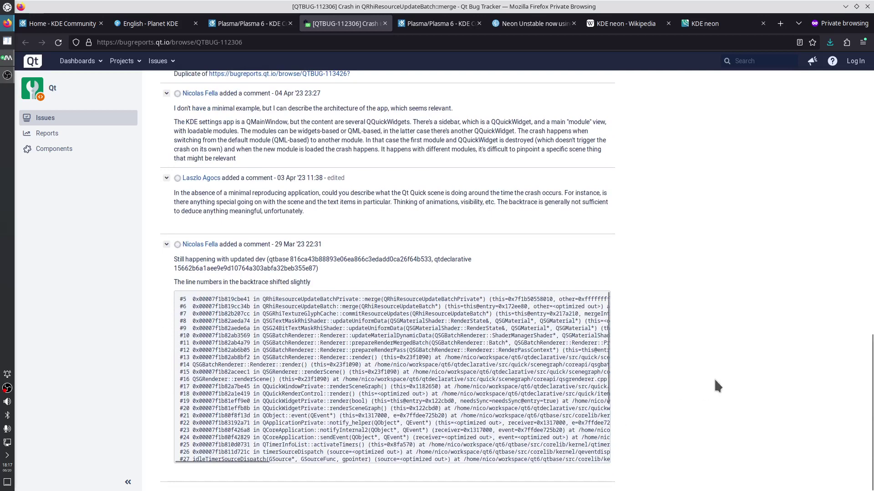
scroll(708, 376, "up", 6)
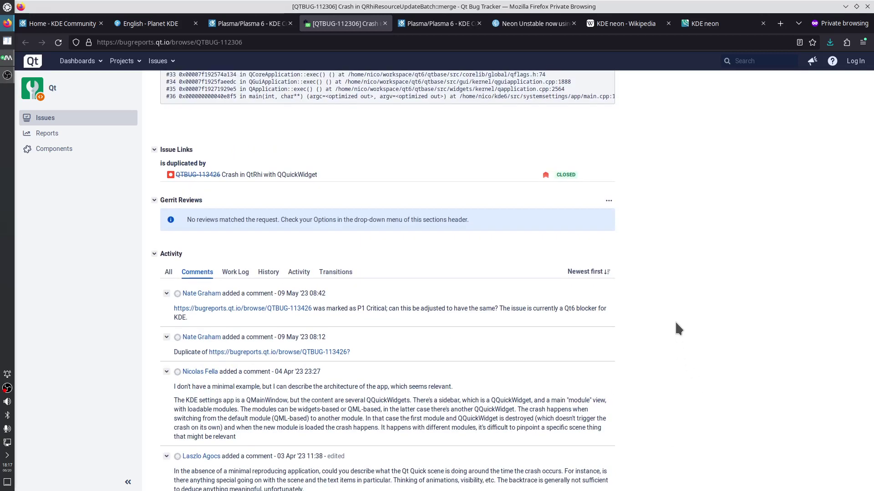
scroll(676, 324, "up", 2)
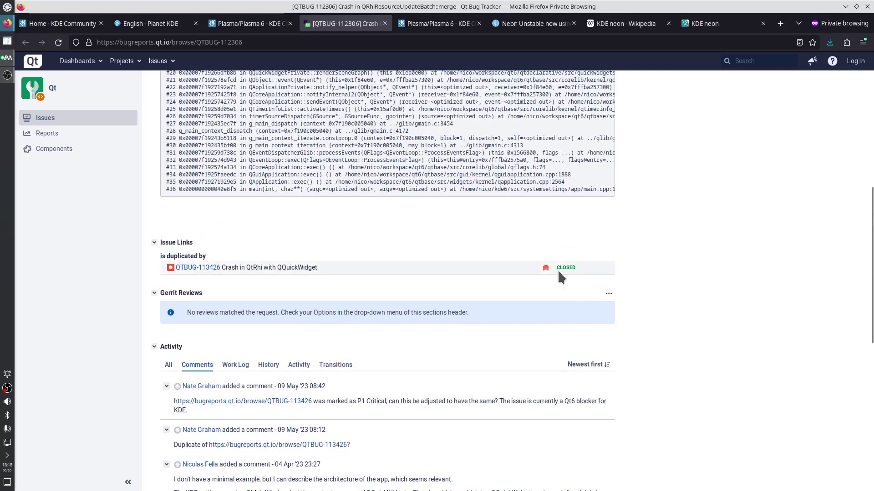
mouse_move(559, 273)
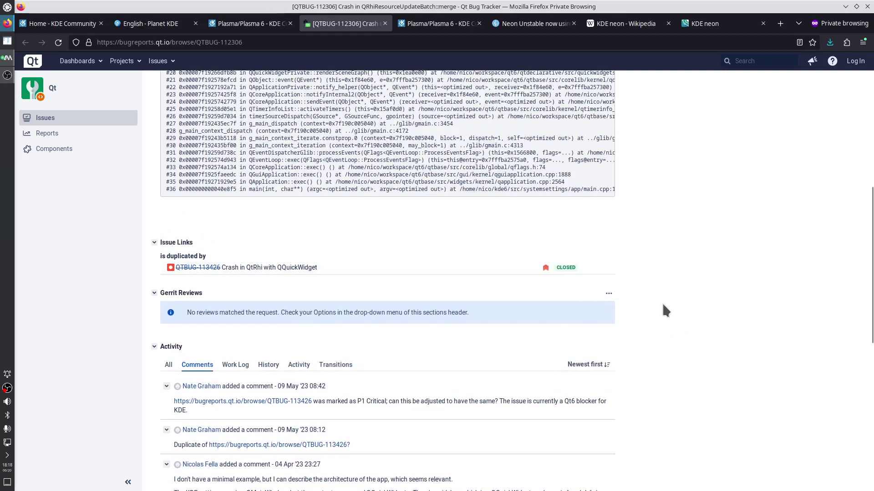
scroll(662, 303, "up", 6)
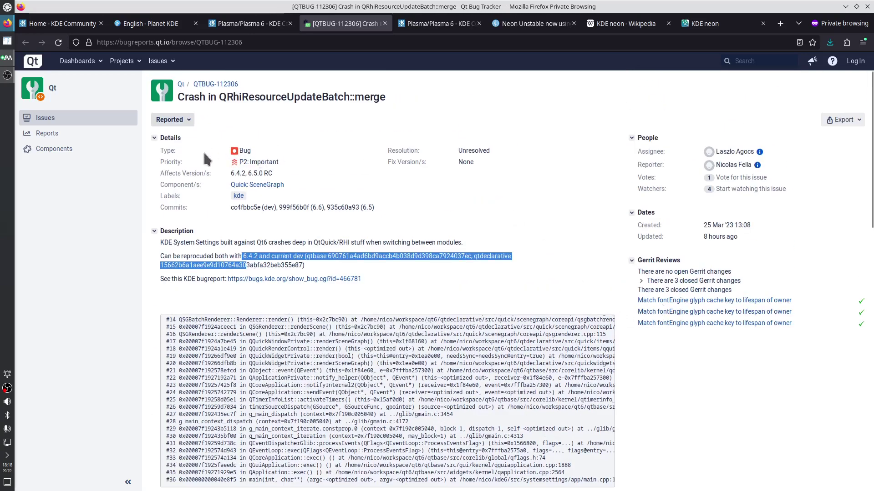
Expand the Gerrit Reviews list and open the first 'Match fontEngine glyph cache key' change, 482970
mouse_move(182, 125)
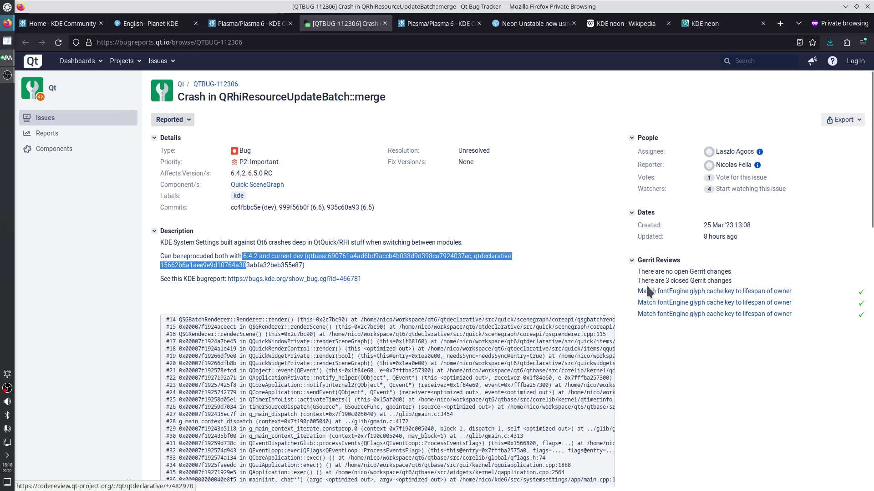
left_click(662, 282)
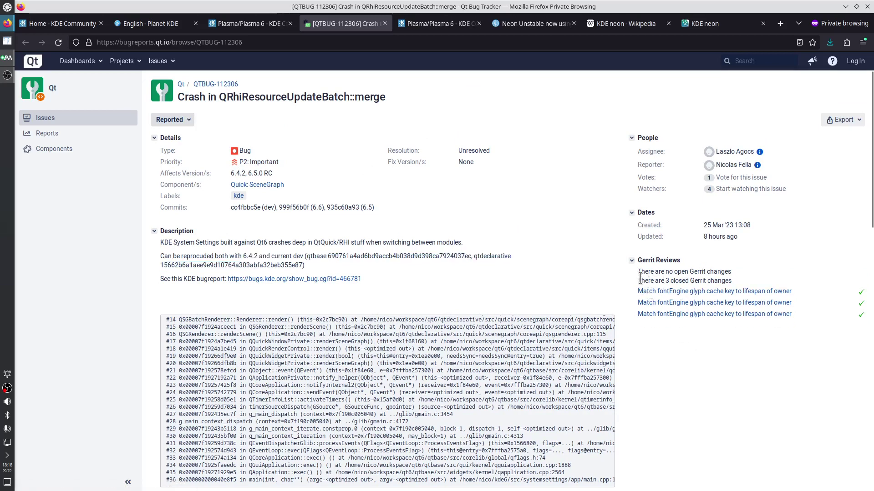
left_click(632, 262)
left_click(632, 262)
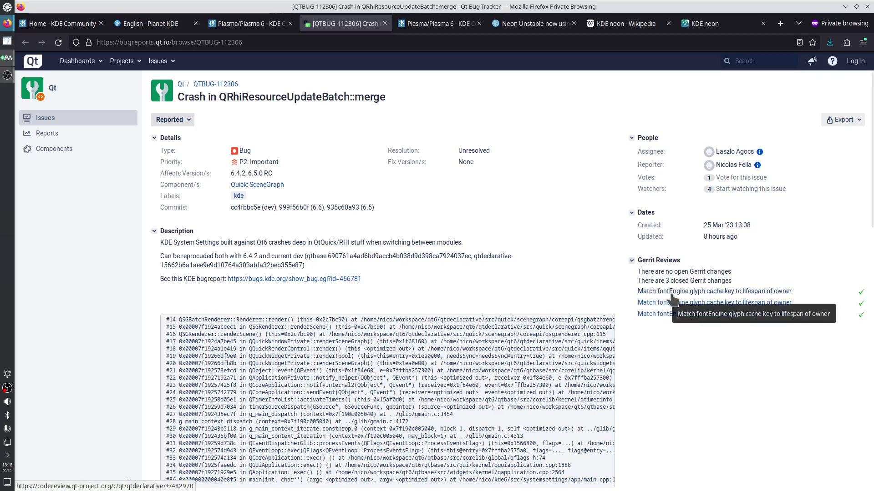
left_click(672, 295)
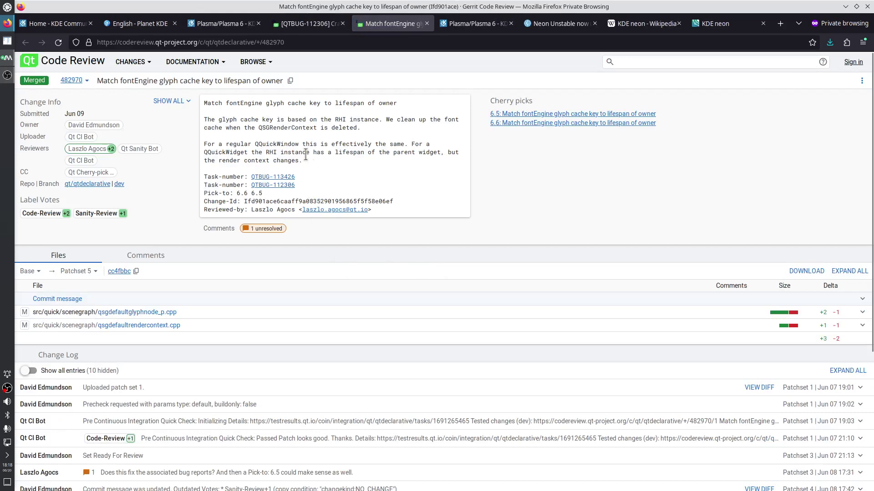
Highlight the commit's fix explanation, then open the second and third Gerrit reviews in new tabs
left_click_drag(250, 114, 273, 160)
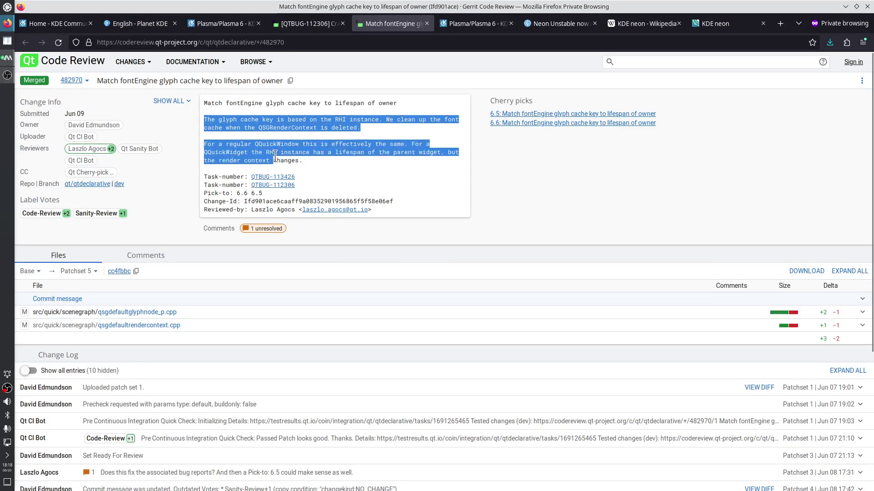
left_click(309, 24)
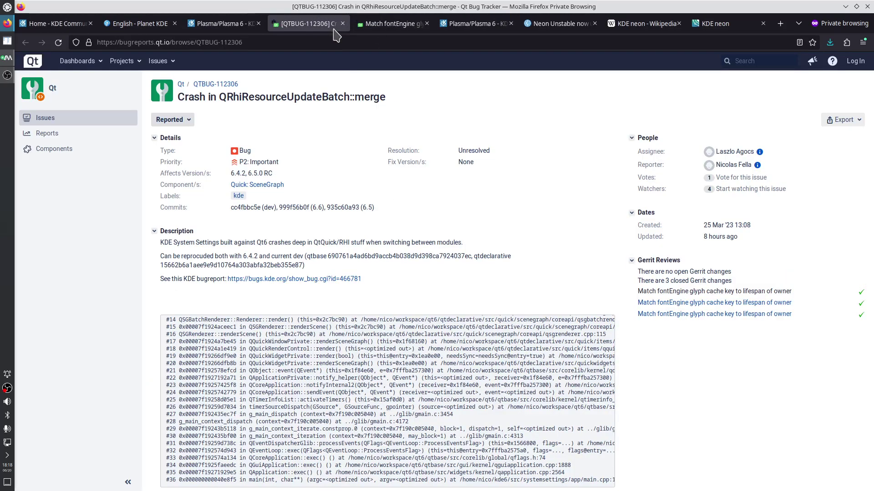
right_click(675, 304)
left_click(696, 311)
right_click(668, 315)
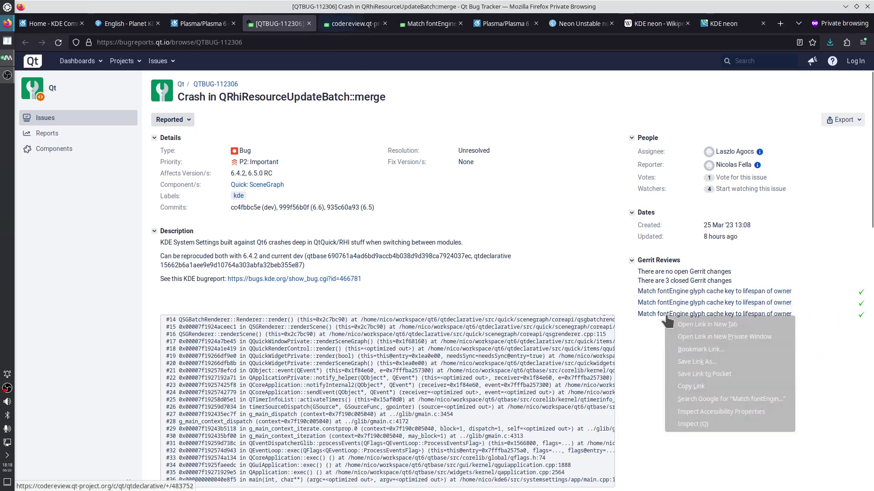
left_click(684, 325)
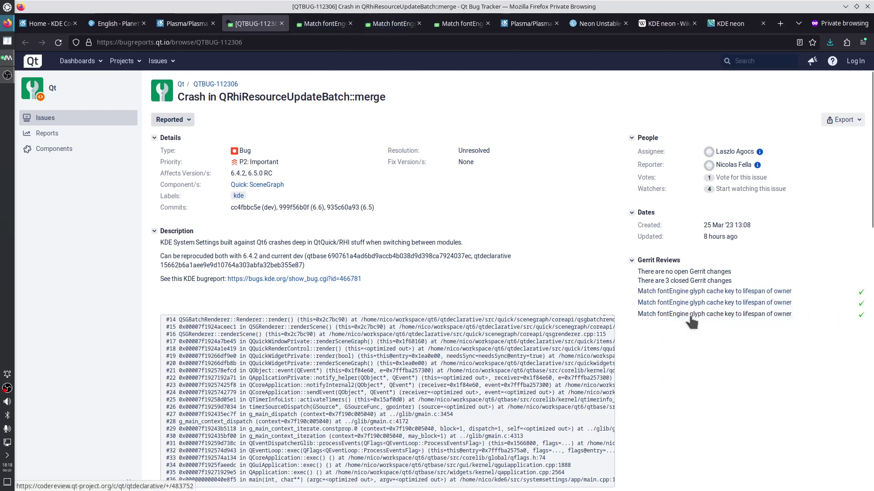
Compare the 6.5, 6.6 and dev versions of the fix across their review tabs
left_click(336, 26)
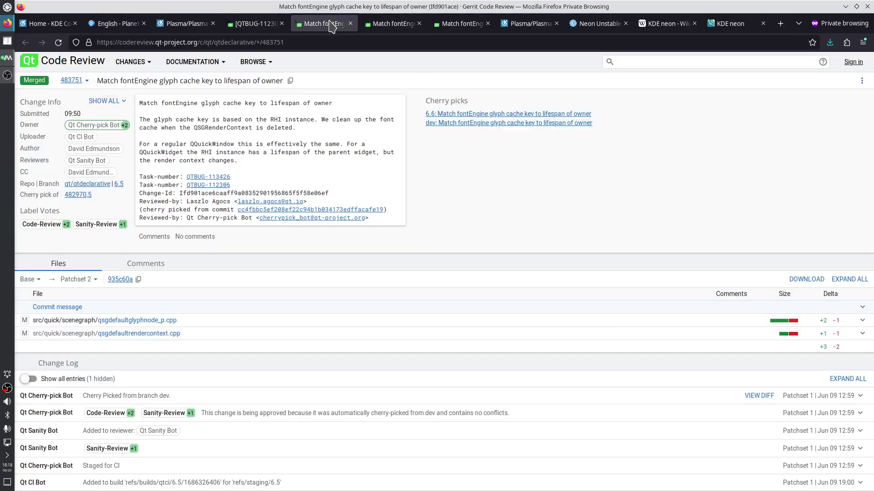
left_click(389, 32)
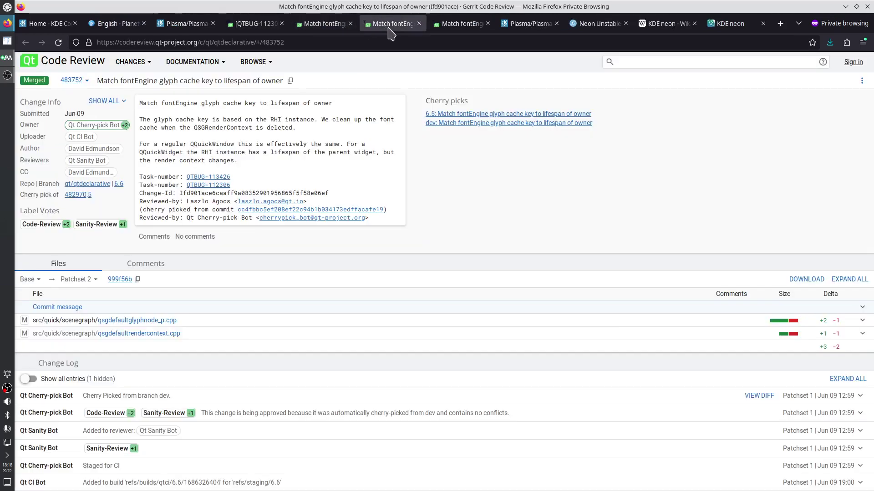
left_click(461, 24)
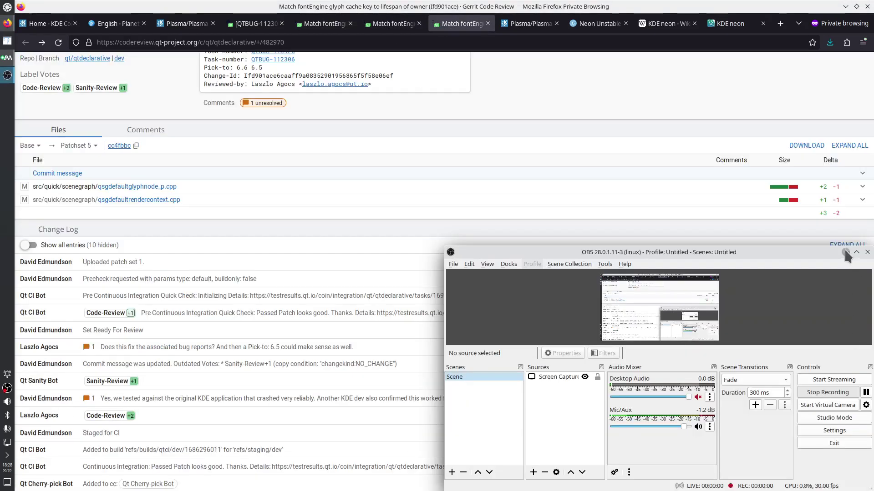
left_click(369, 410)
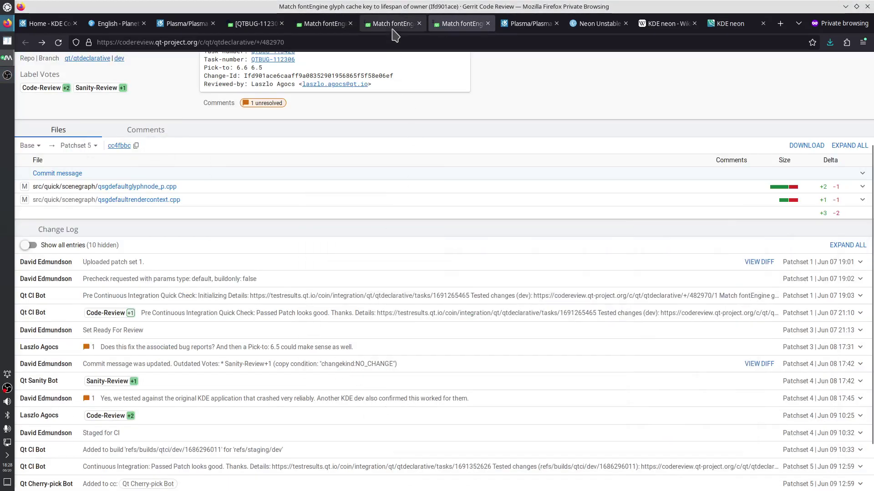
left_click(392, 27)
left_click(329, 27)
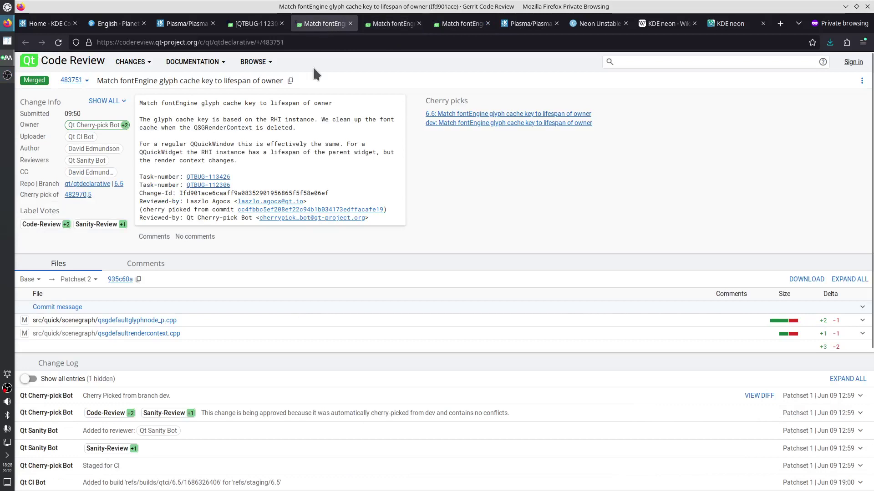
left_click(460, 23)
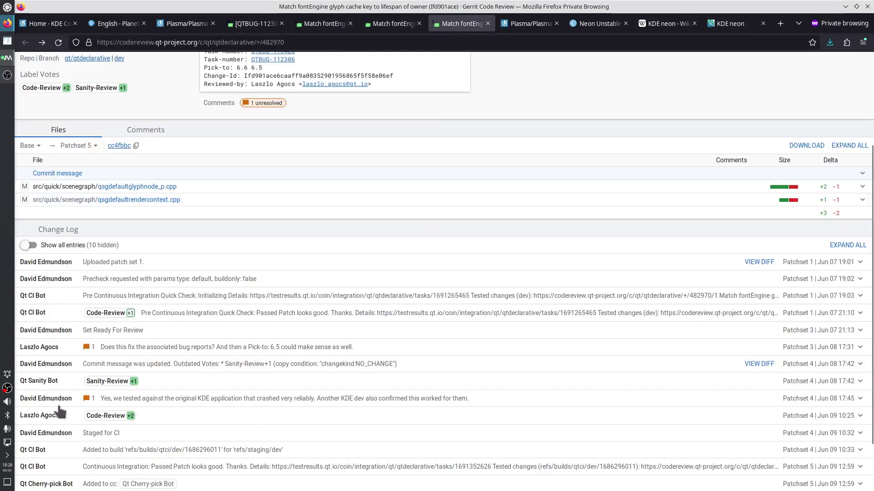
mouse_move(57, 408)
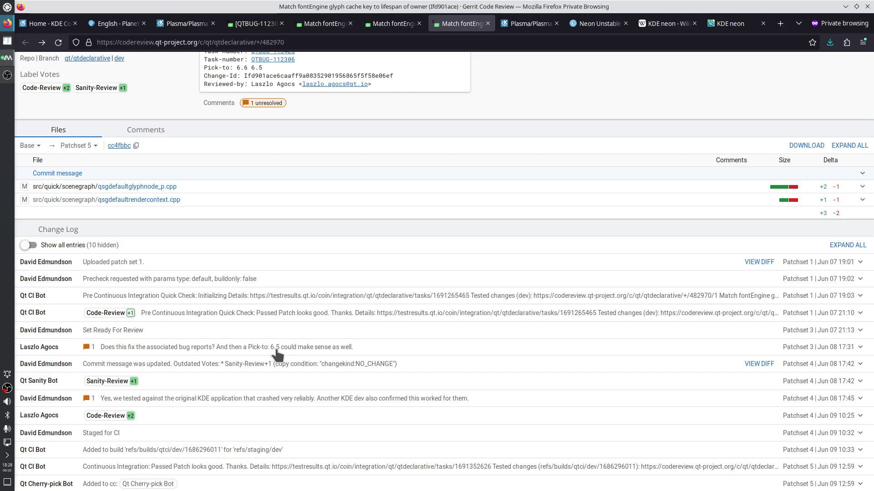
left_click(375, 25)
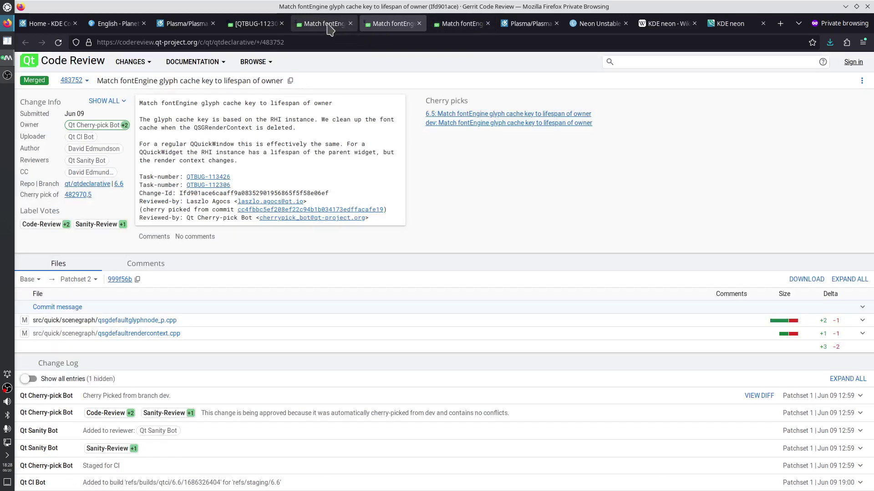
Close the fix review tabs and the QTBUG-112306 bug report
left_click(327, 24)
middle_click(327, 24)
middle_click(327, 25)
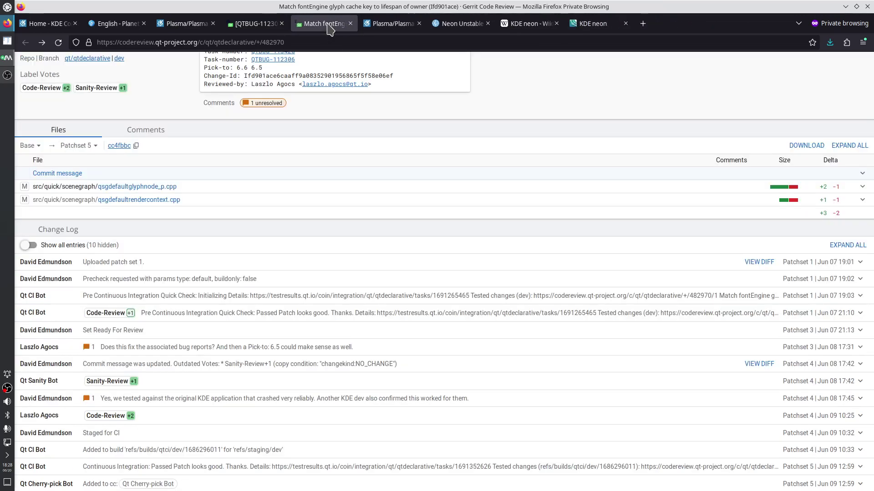
middle_click(330, 29)
left_click(264, 28)
middle_click(264, 28)
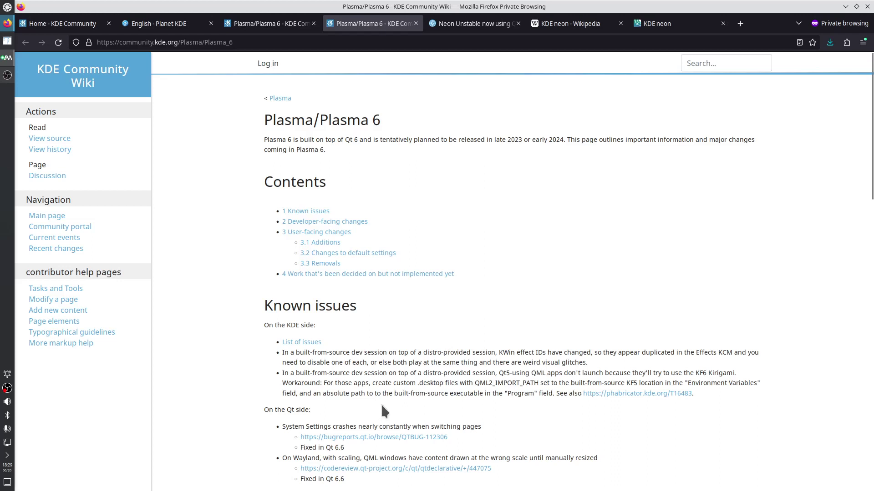
Highlight the QTBUG-112306 and Wayland scaling known issues, both fixed in Qt 6.6, then scroll back up
left_click_drag(347, 449, 280, 425)
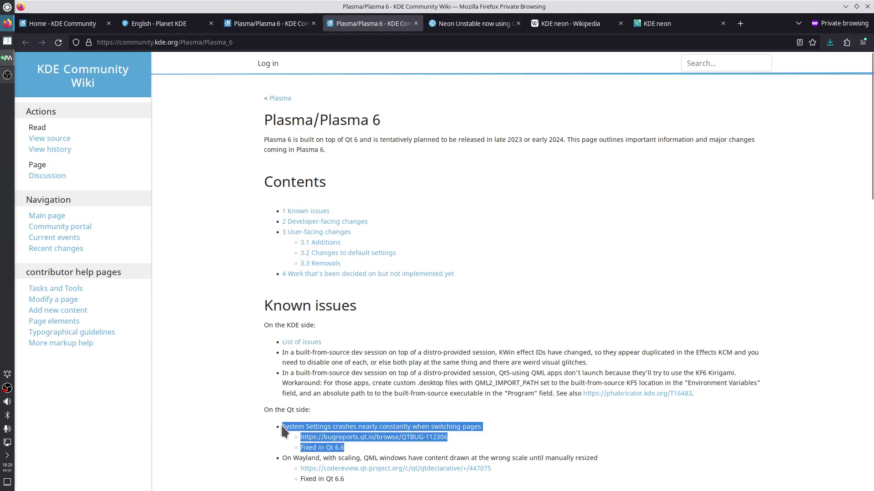
scroll(521, 362, "down", 2)
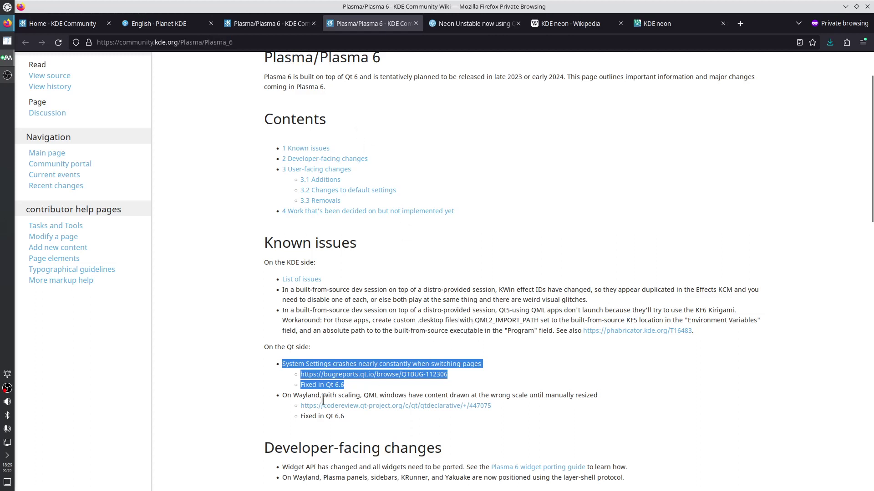
left_click_drag(281, 395, 351, 421)
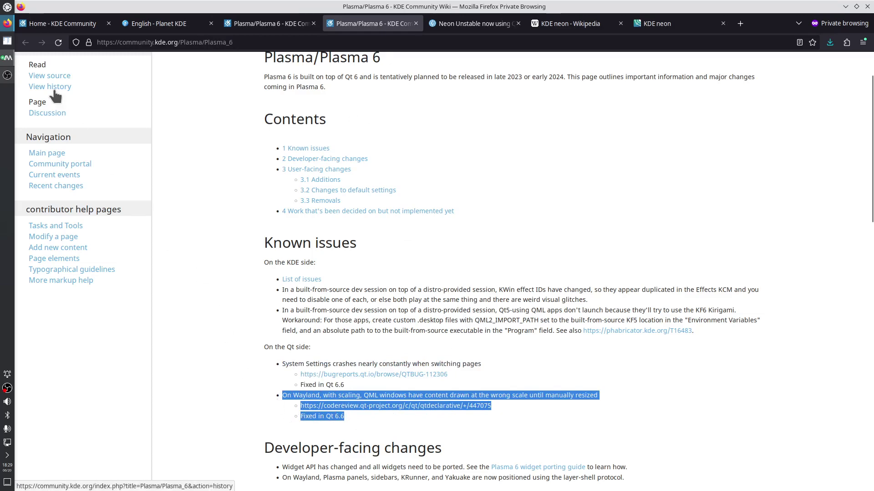
scroll(286, 227, "down", 4)
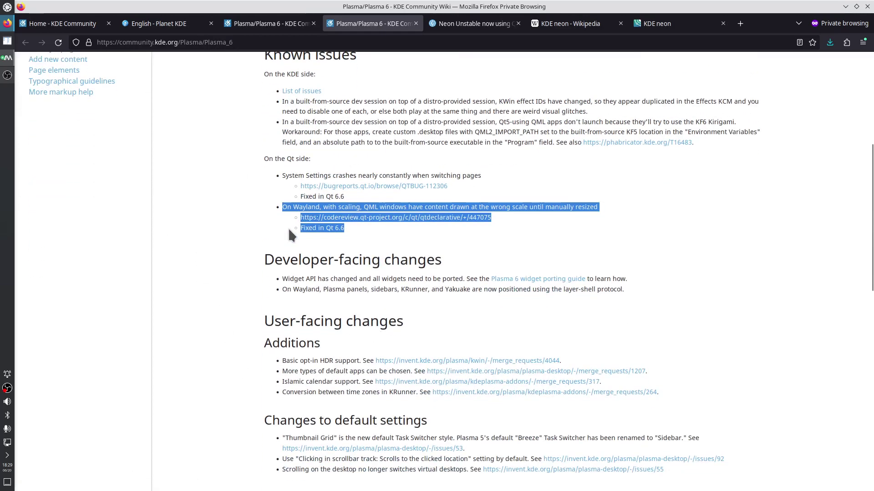
scroll(288, 231, "up", 4)
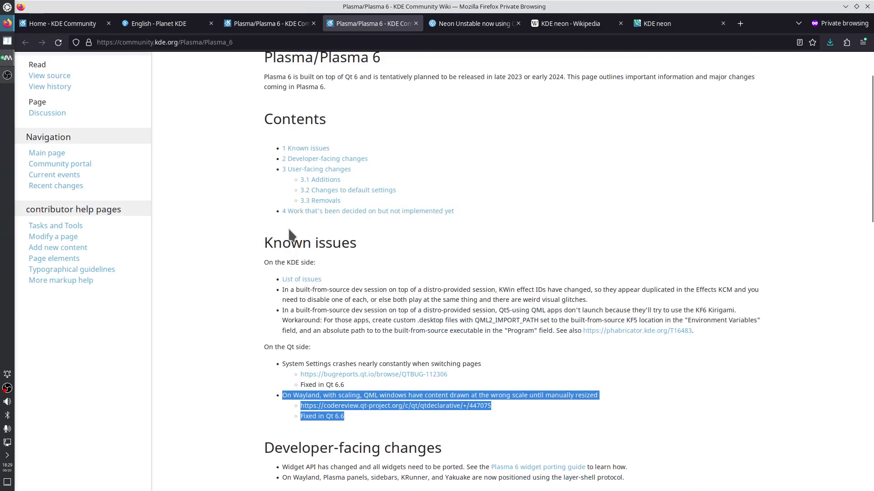
scroll(291, 235, "up", 2)
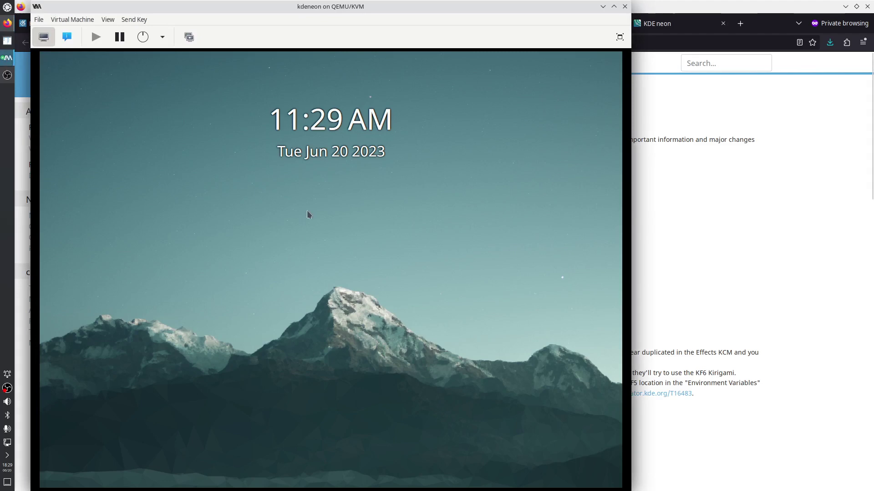
Unlock the KDE neon VM's lock screen with the account password
mouse_move(336, 272)
type("a")
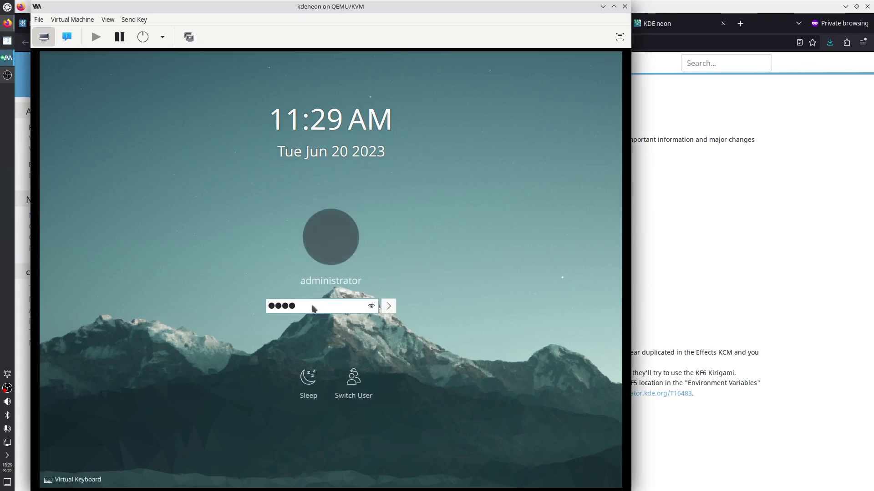
key("Return")
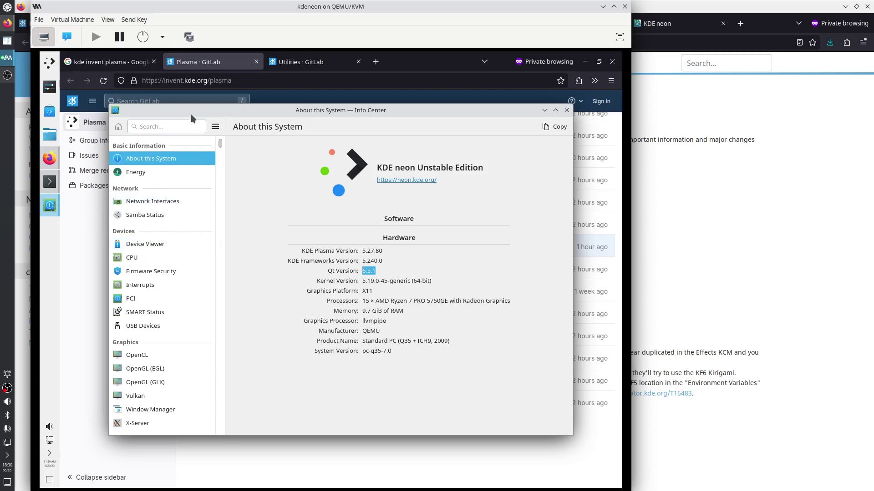
Shift Info Center aside, view its CPU page, then quit Info Center
left_click_drag(191, 114, 241, 107)
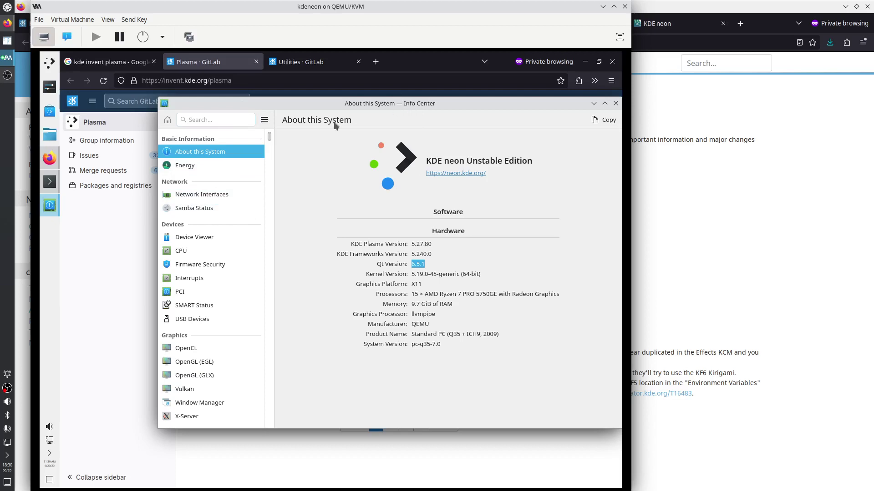
left_click(191, 250)
key("ctrl+q")
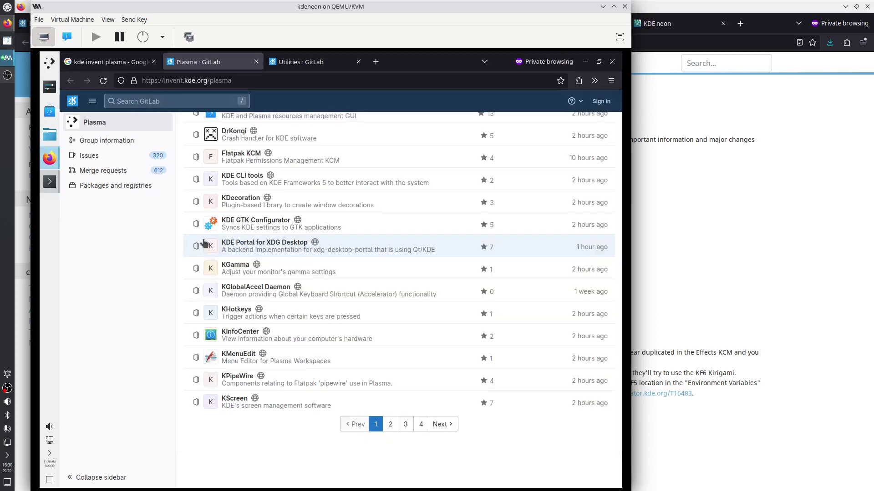
left_click(50, 65)
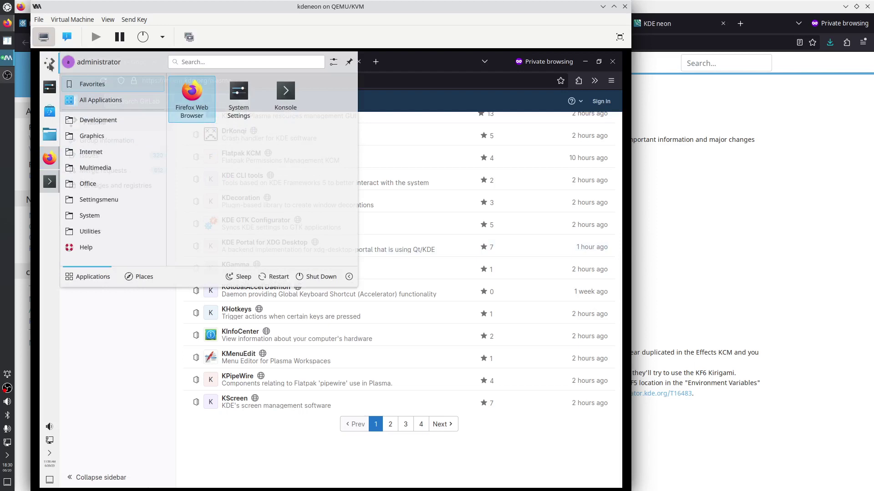
type("resol")
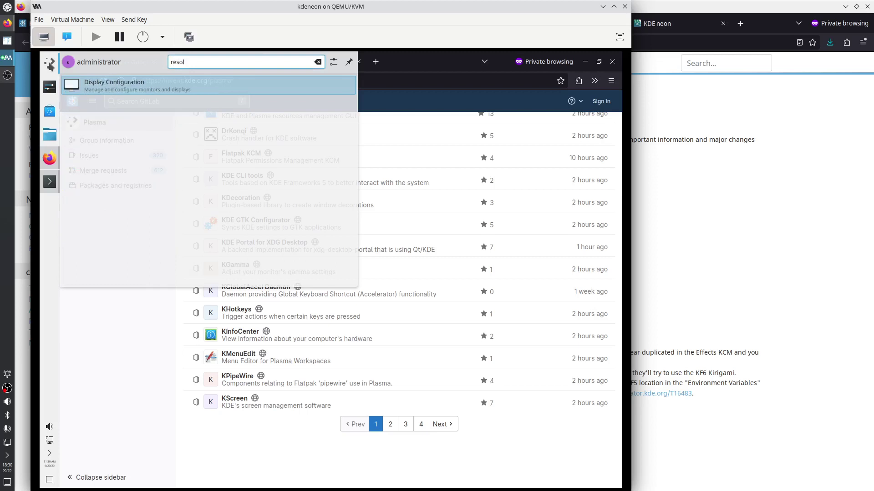
key("Return")
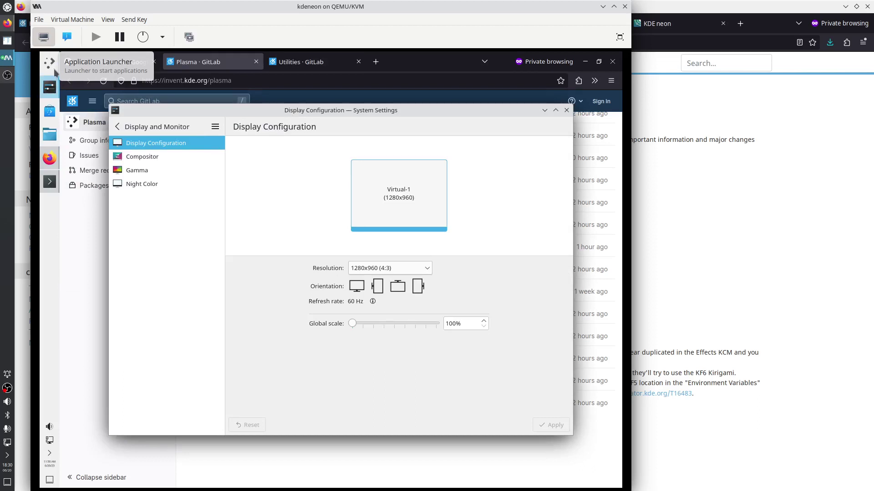
left_click(566, 110)
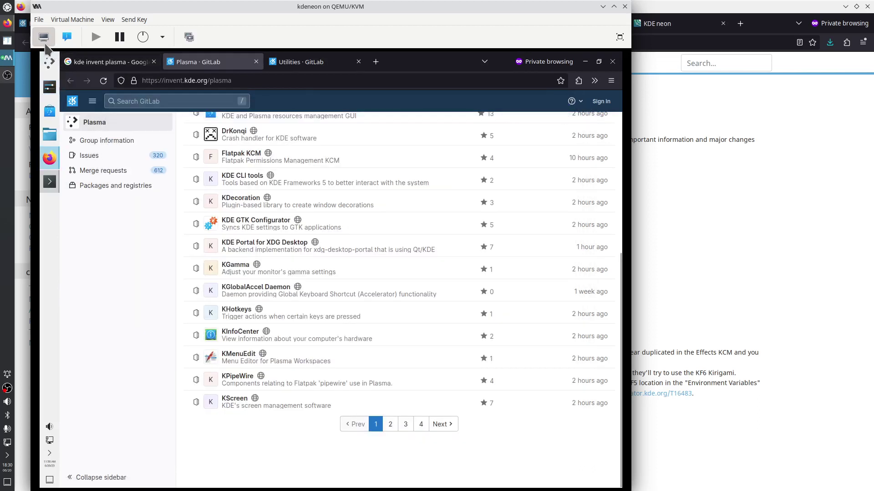
Open Fonts settings via the launcher and set all fonts to size 9
left_click(50, 61)
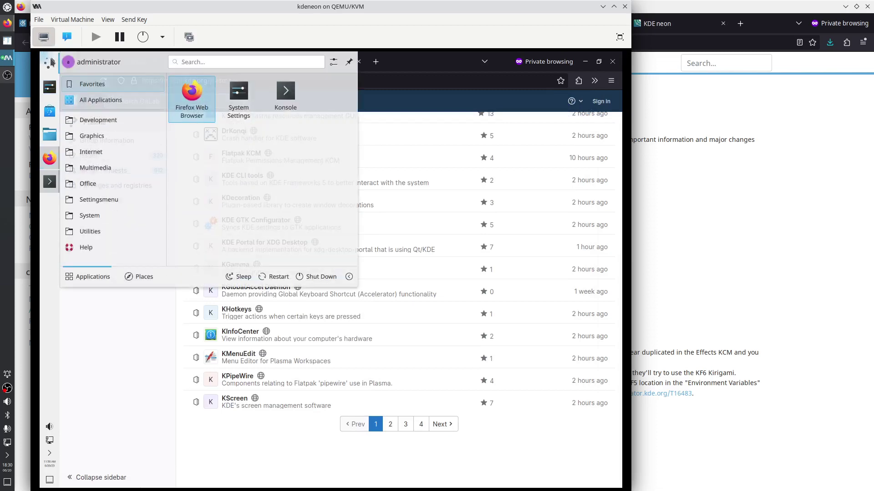
type("fon")
key("Return")
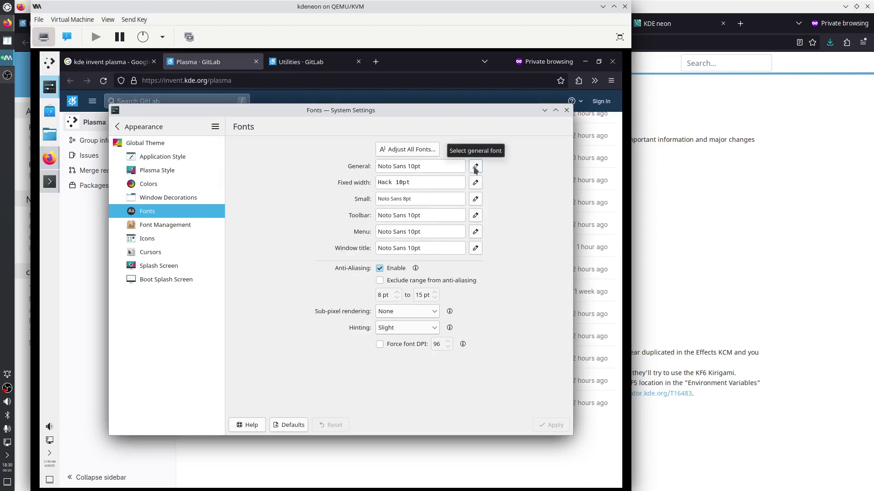
left_click(408, 149)
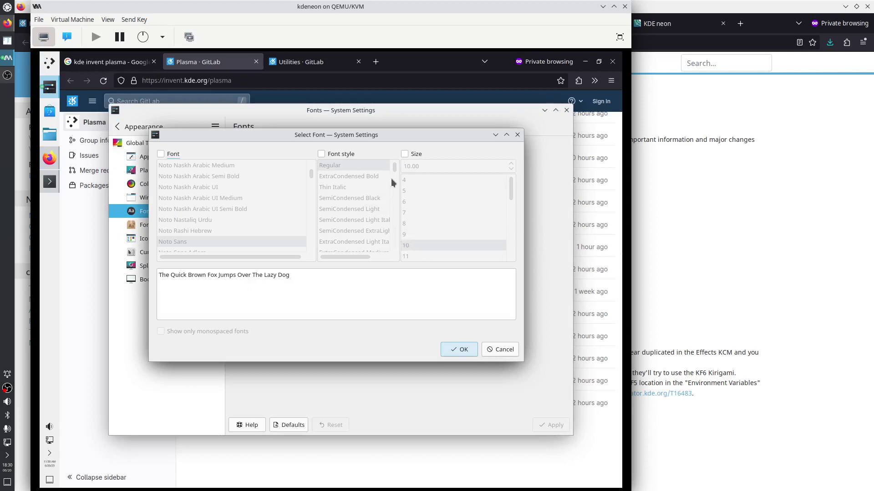
left_click(404, 154)
left_click(408, 233)
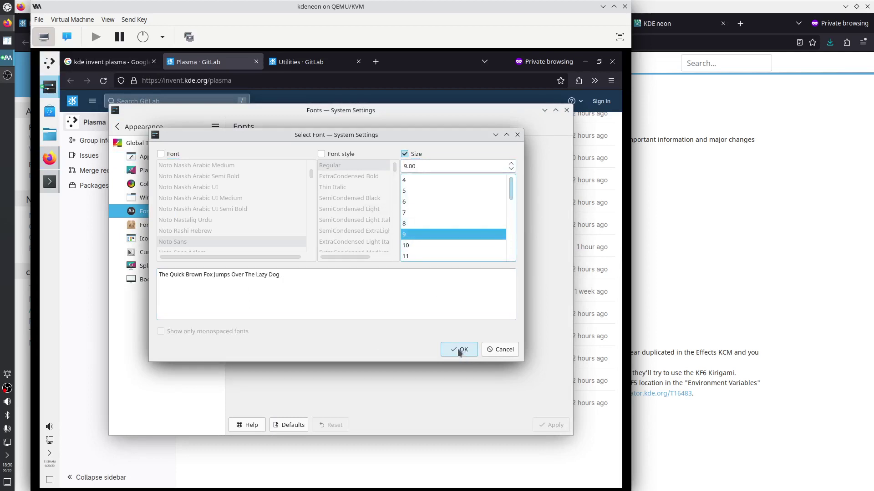
left_click(459, 351)
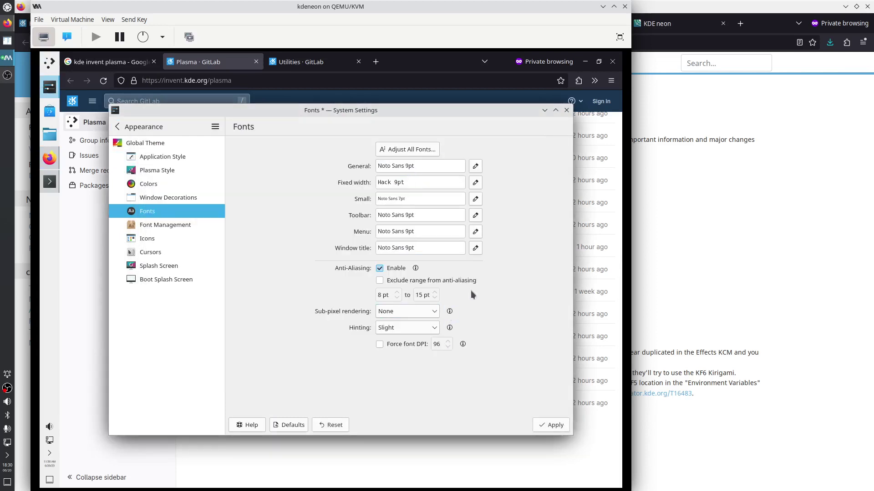
Set hinting to Full and sub-pixel rendering to RGB, apply, and close Fonts
left_click(426, 329)
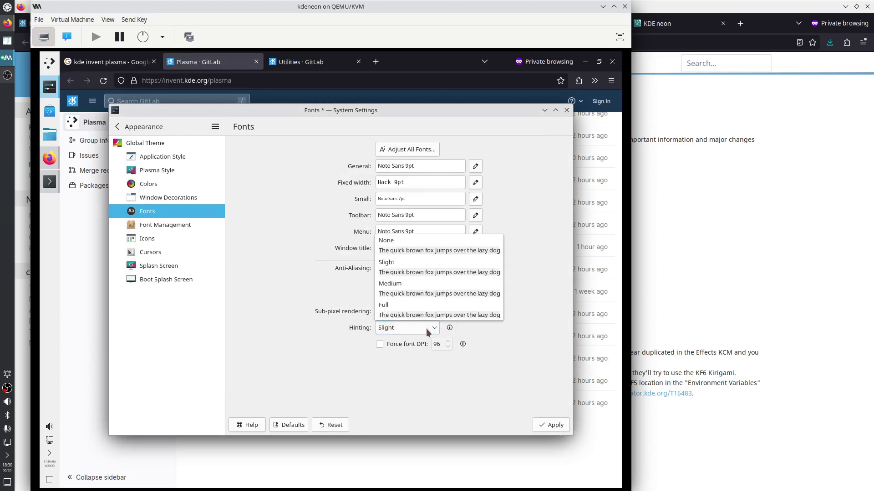
left_click(418, 315)
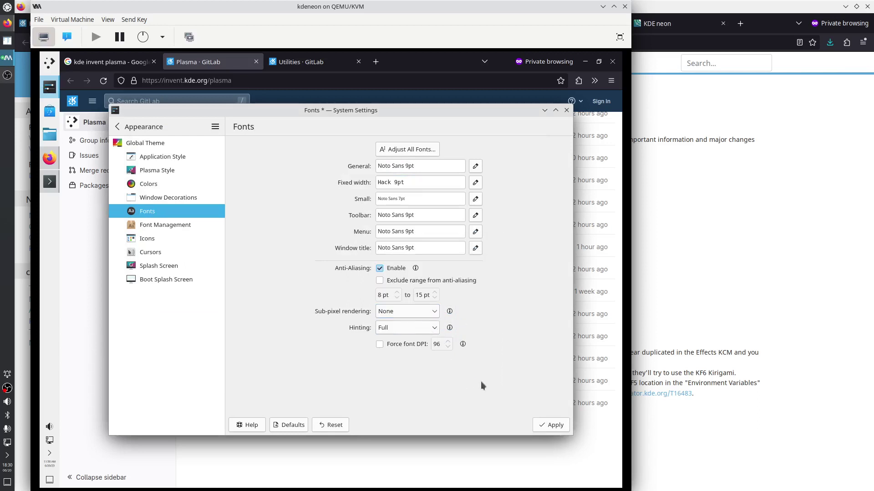
left_click(433, 313)
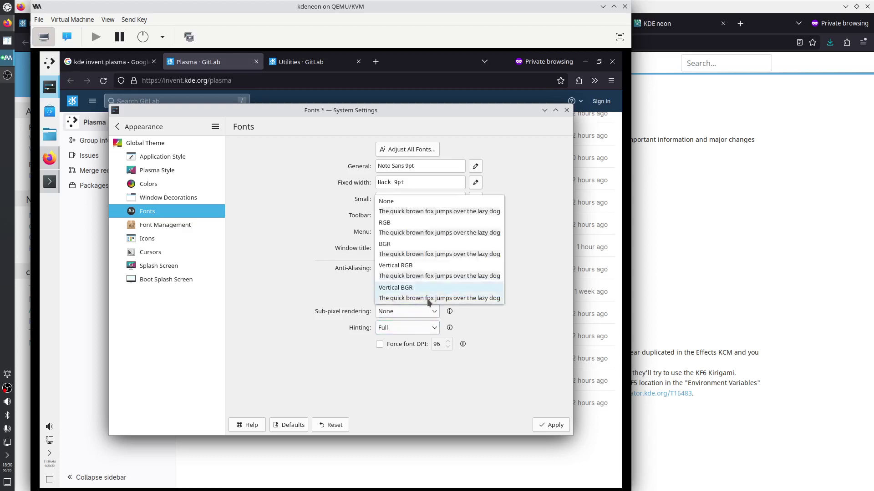
left_click(413, 235)
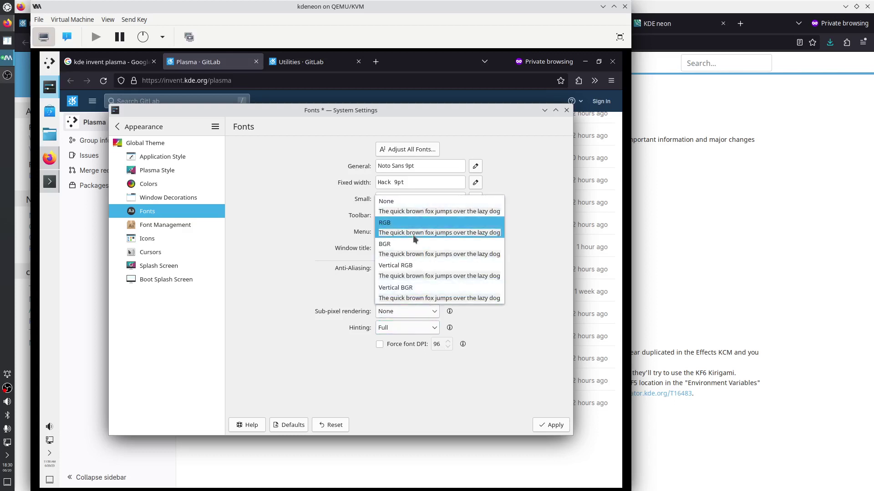
left_click(535, 424)
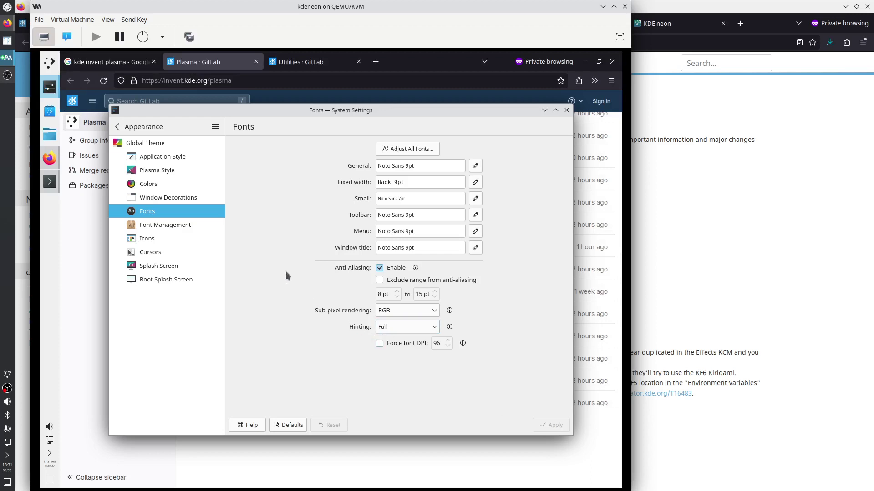
left_click(566, 111)
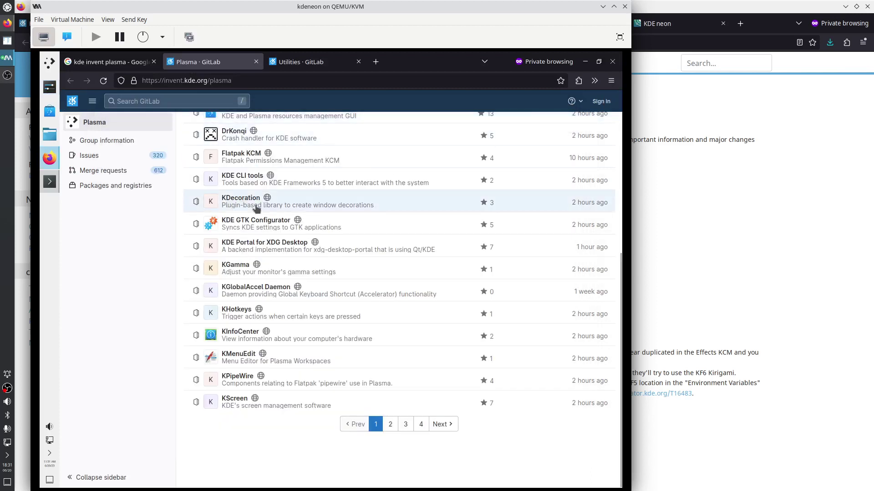
In Screen Edges, assign Present Windows - Current Desktop to the top-left corner, apply, then minimize Firefox
left_click(50, 66)
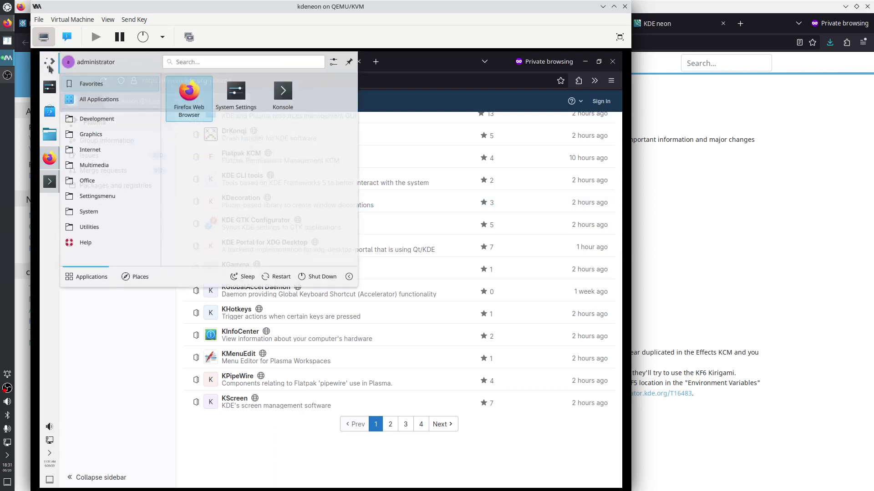
type("ed")
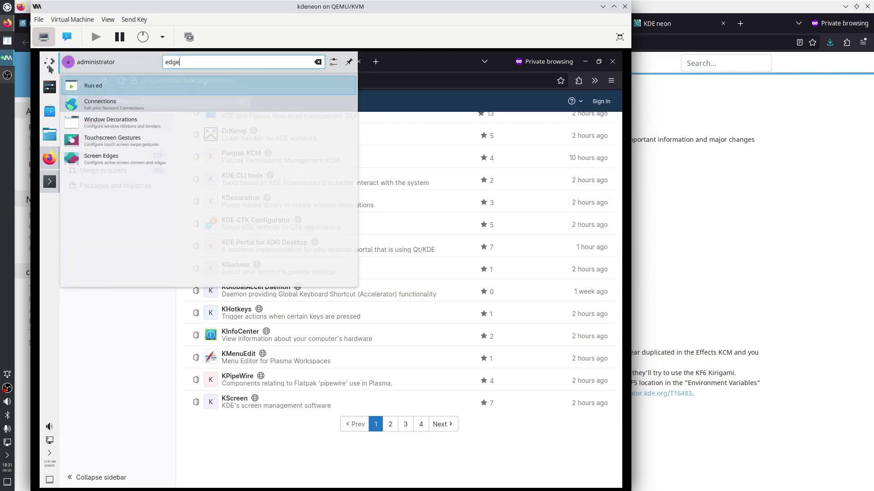
type("ge")
left_click(177, 105)
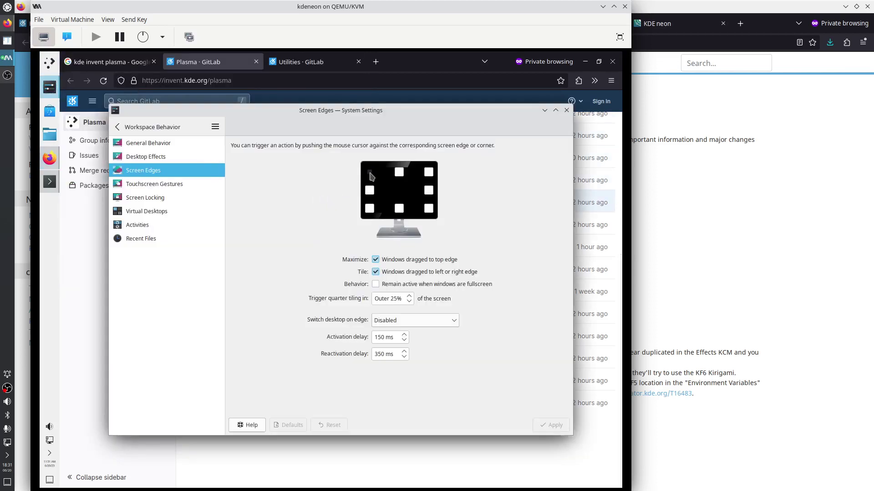
left_click(371, 177)
left_click(424, 263)
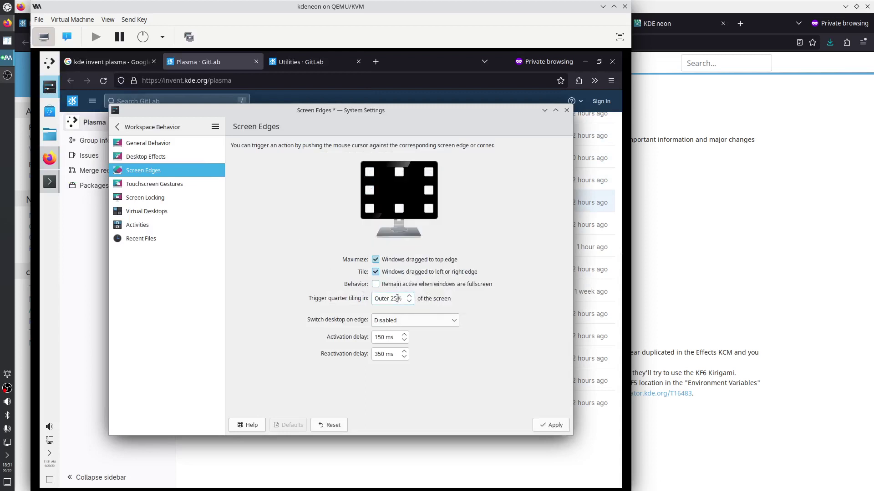
left_click(551, 425)
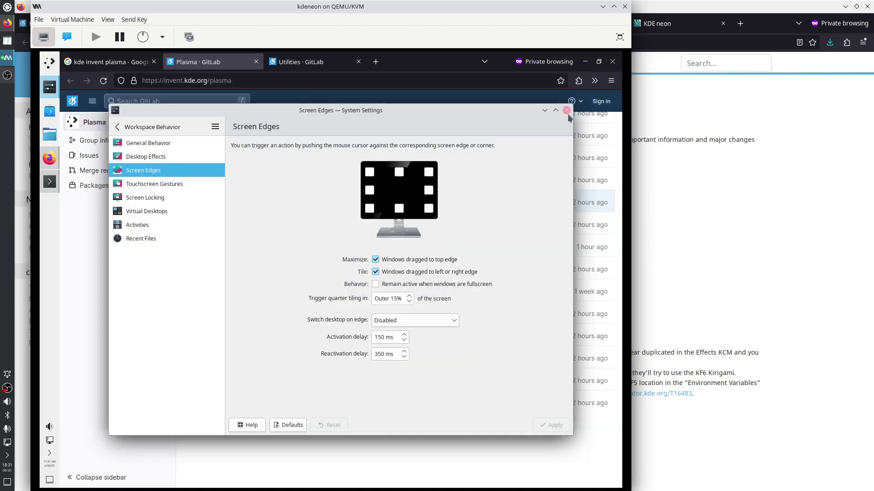
left_click(566, 110)
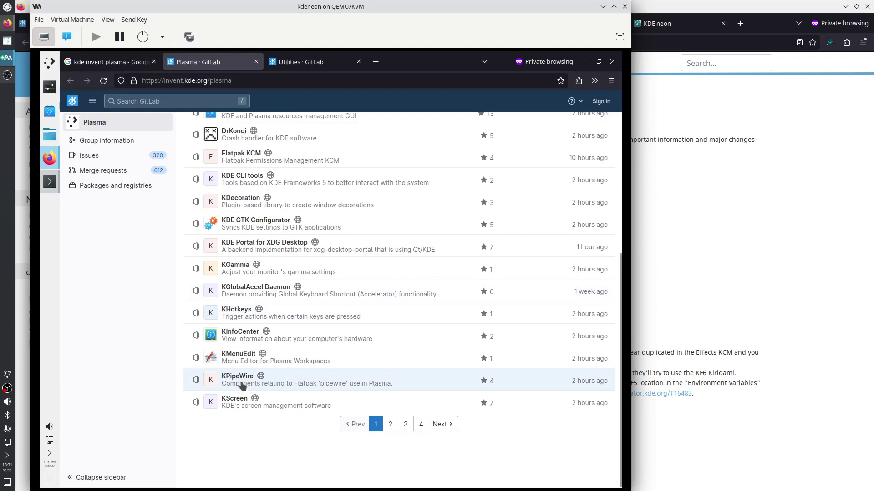
left_click(585, 62)
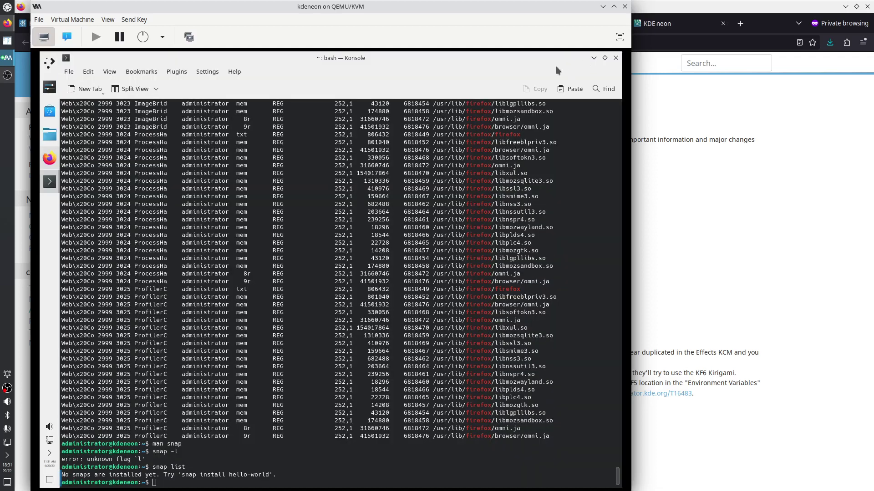
Switch to a root shell in Konsole with sudo su and the account password
left_click(189, 484)
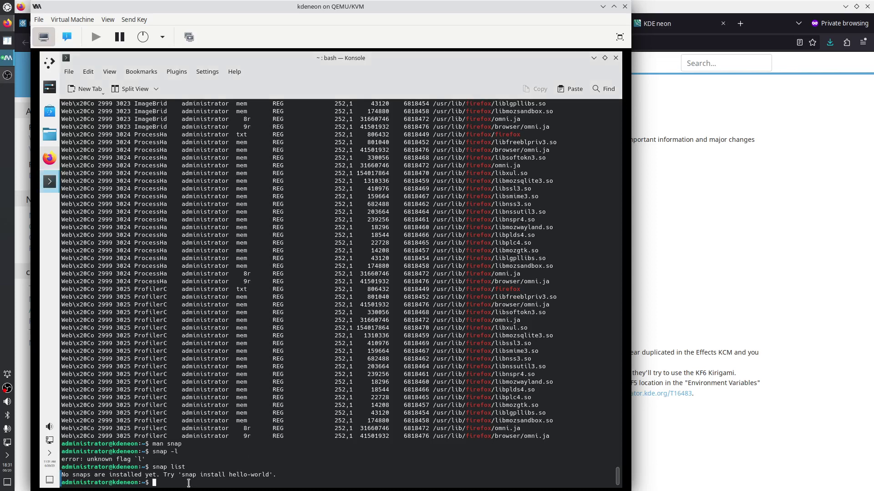
type("sudo su")
key("Return")
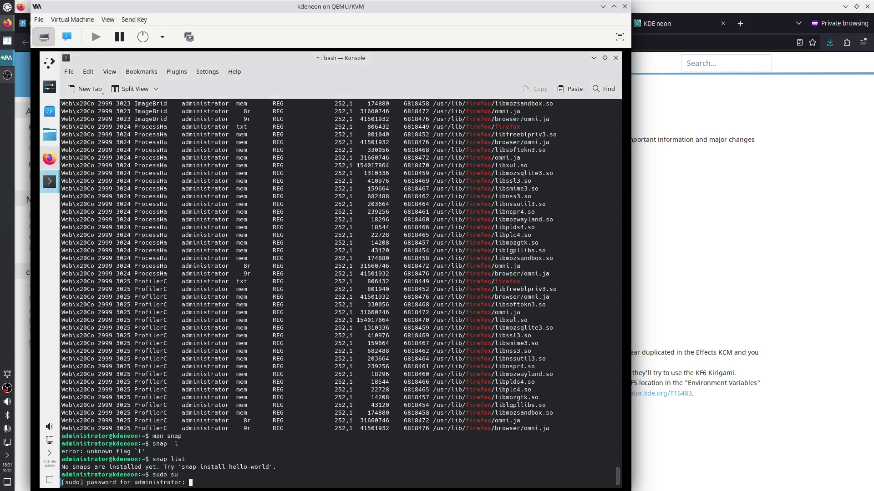
key("Return")
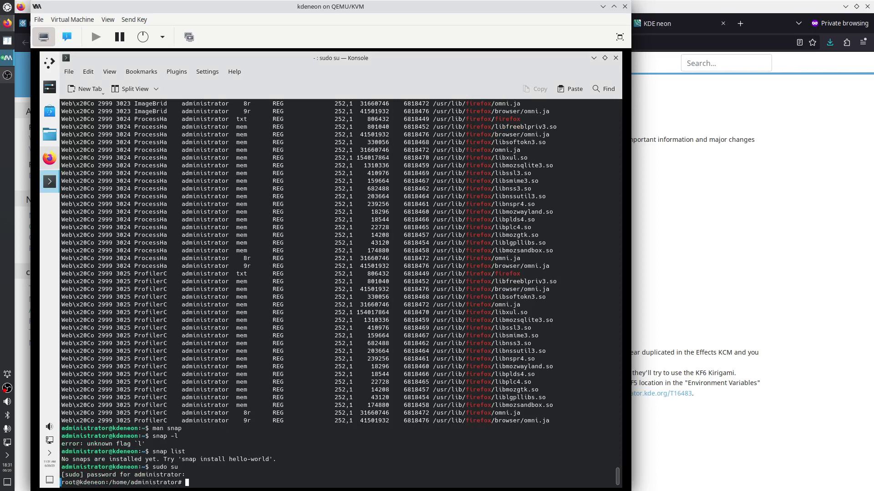
Run apt update and install krusader, meld, git, git-gui and gitk, accepting the prompt
type("apt install krusader meld git git-gui")
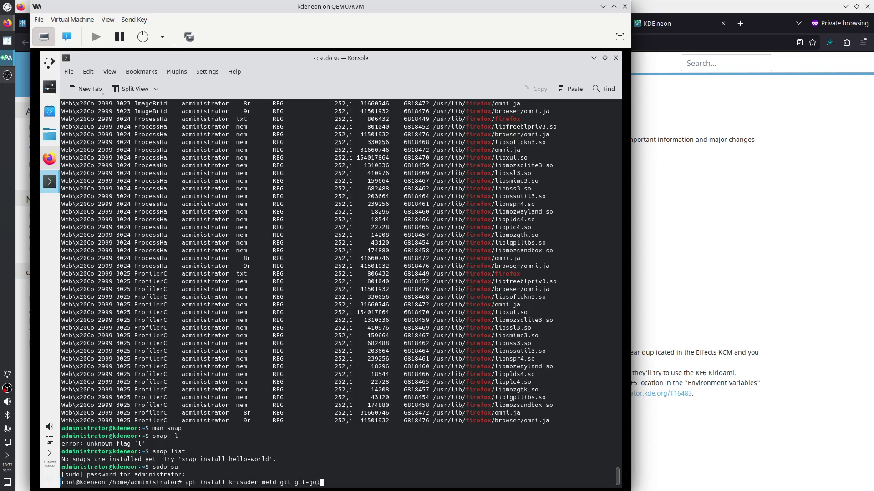
type(" gitk")
key("Home")
type("apt upd")
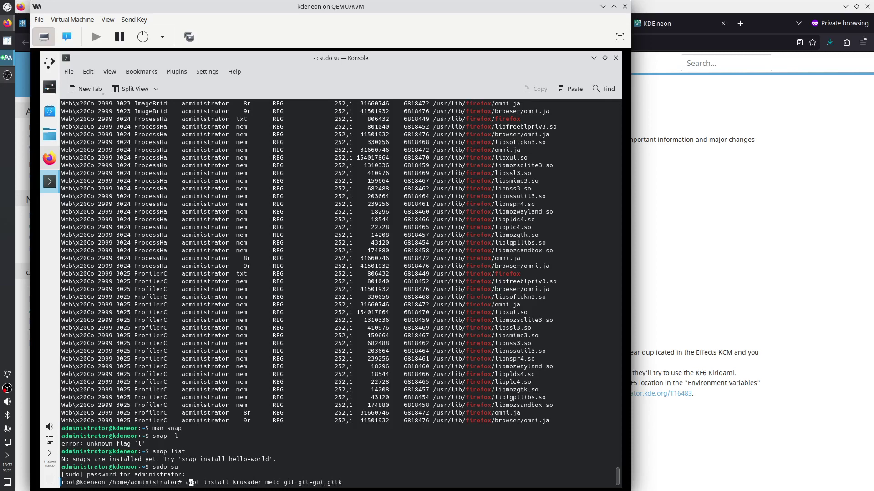
type("ate &&")
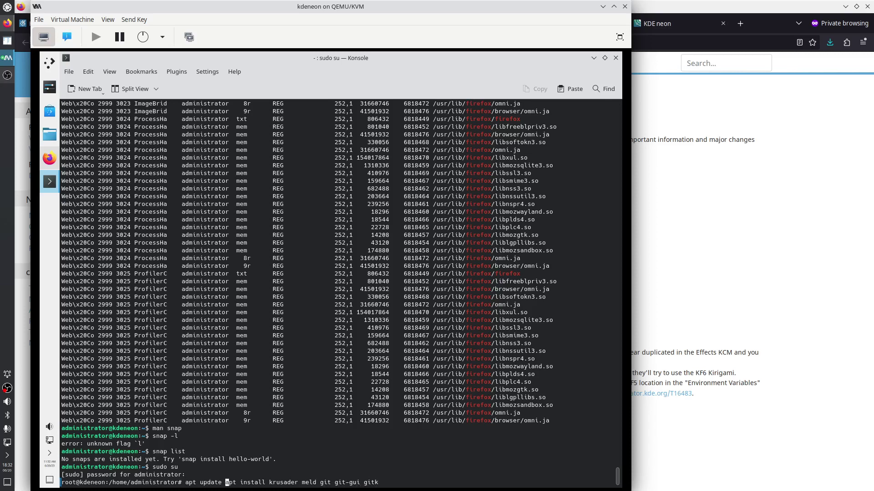
key("Return")
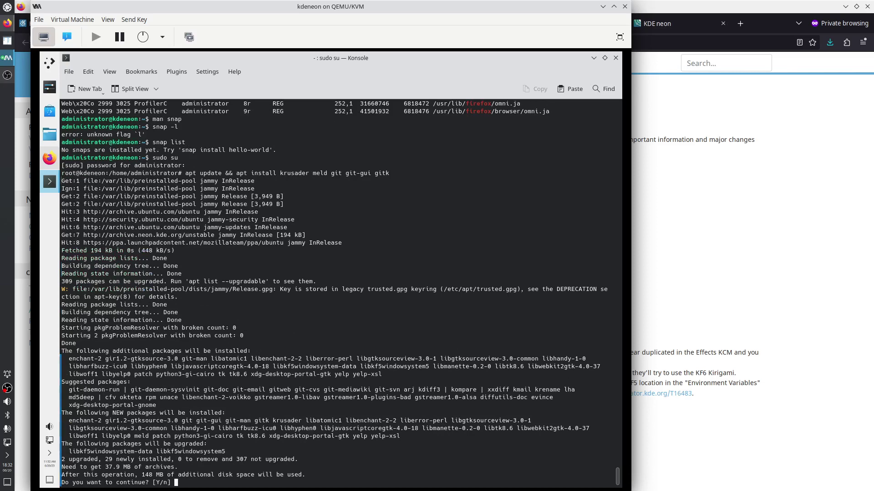
key("Return")
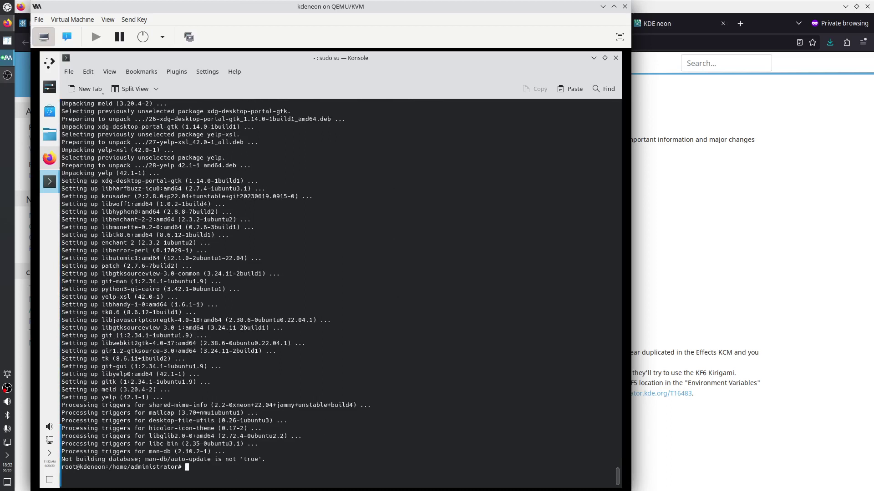
key("Up")
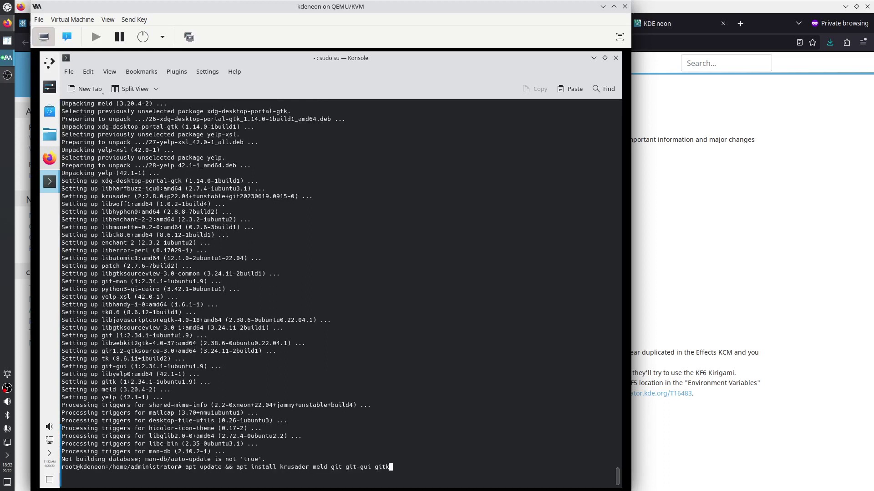
Install mc, emacs-nox and build-essential with apt, fetching 90.4 MB for 44 packages
key("ctrl+u")
type("apt i")
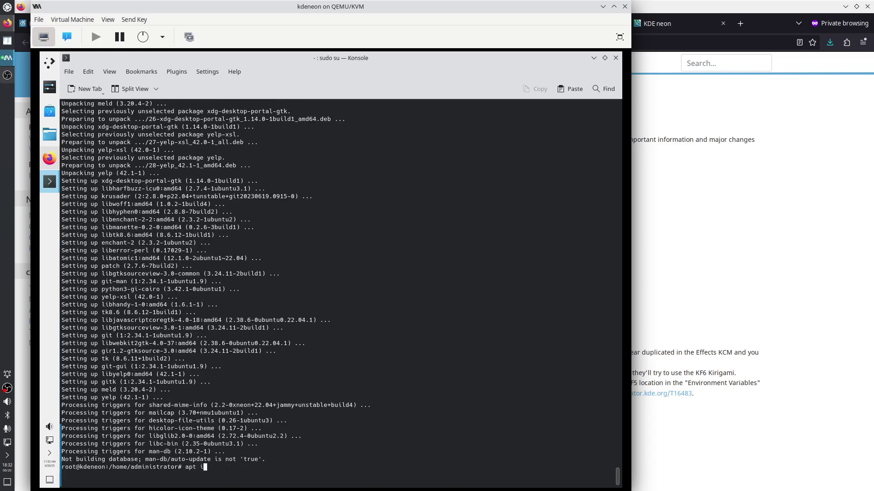
type("nsta")
type("ll mc ")
type("emacs")
type("-no")
type("x build-ess")
type("enm")
type("tial")
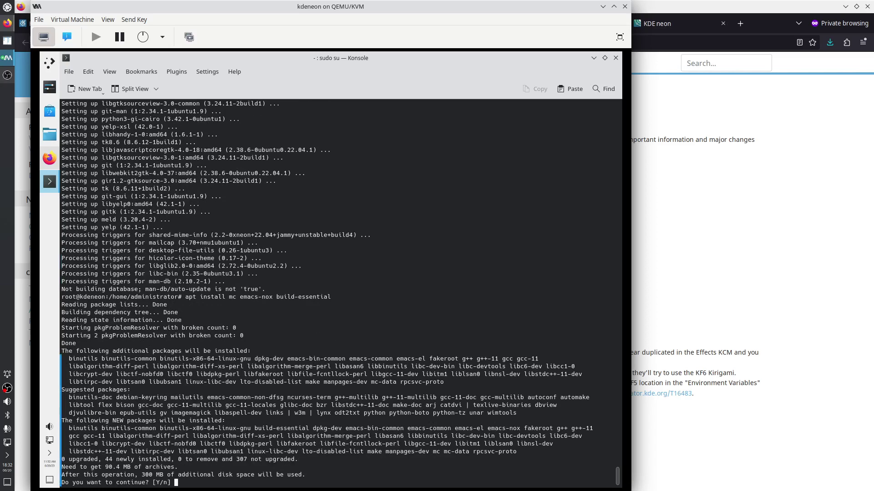
key("Return")
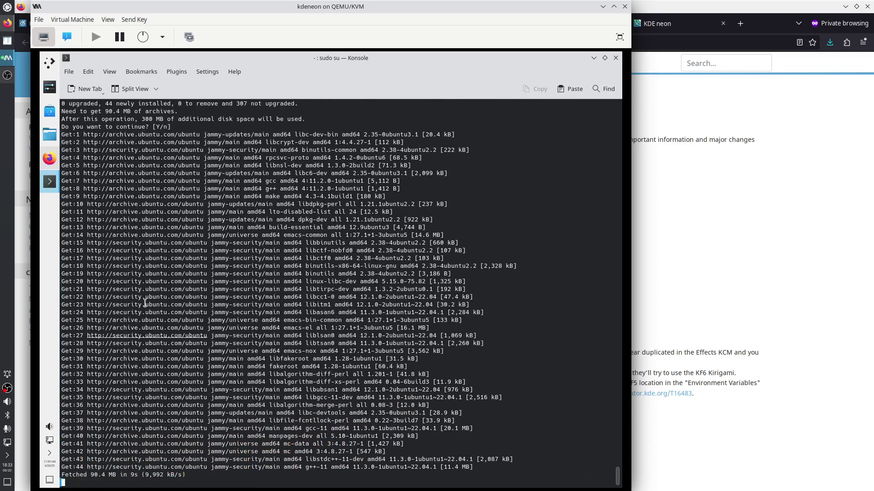
Open KWin from page 2 of the Plasma group's GitLab project list in a new tab
left_click(50, 159)
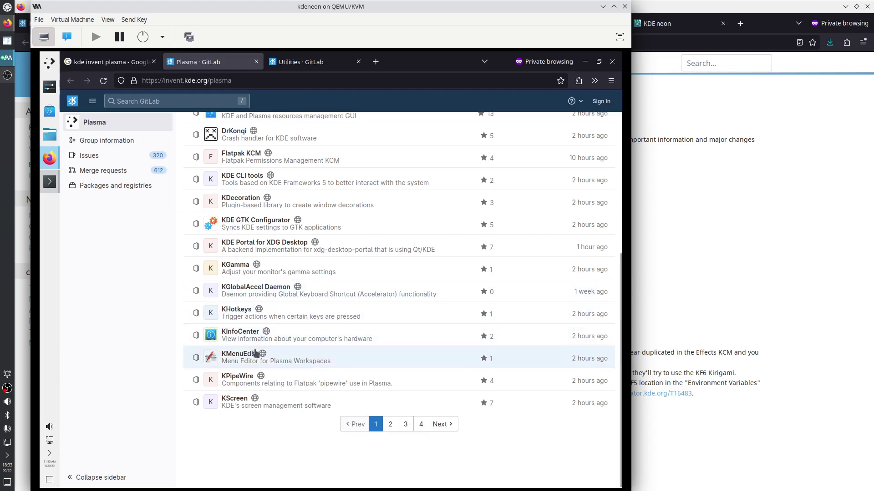
left_click(390, 424)
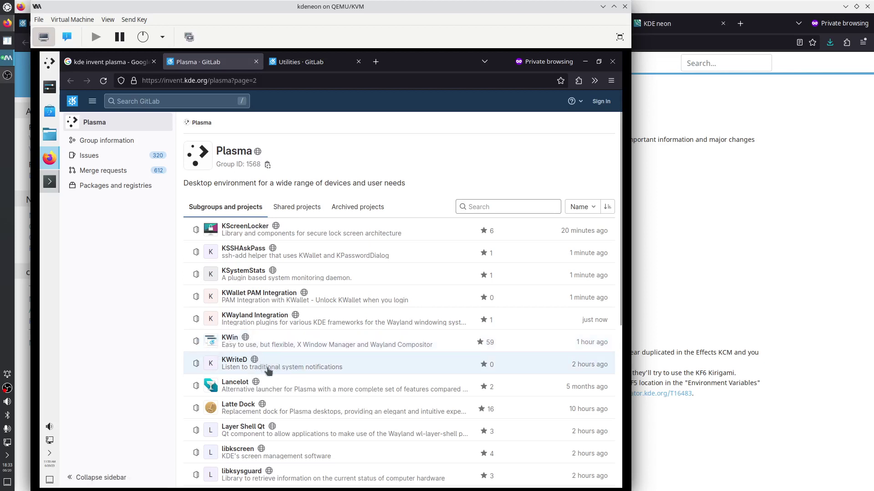
scroll(269, 370, "down", 3)
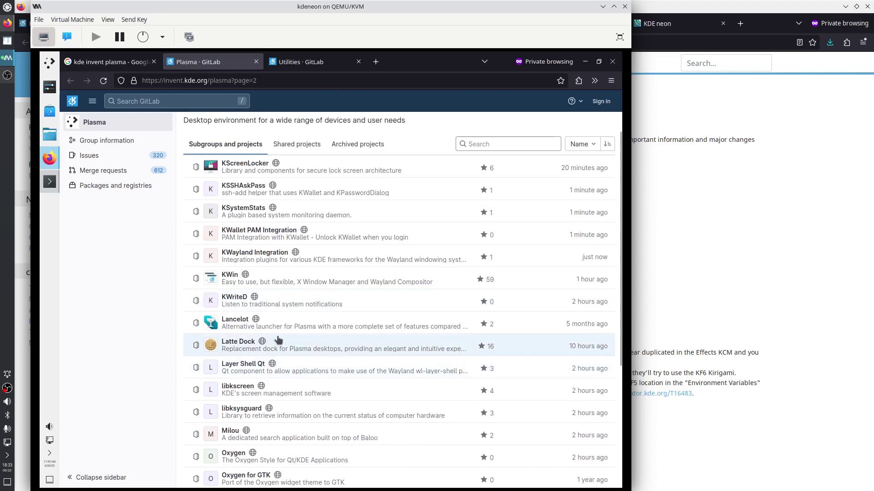
scroll(278, 337, "down", 3)
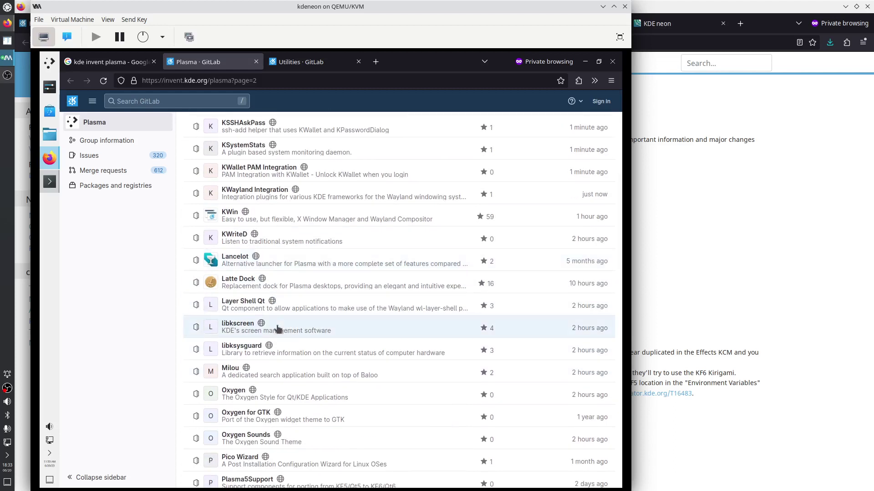
right_click(208, 214)
left_click(246, 220)
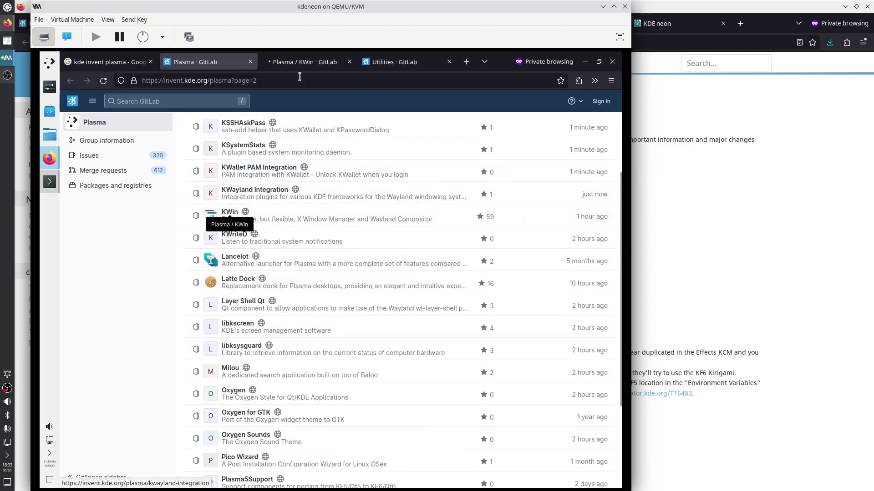
Open KWin's CMakeLists.txt on the master branch and highlight QT_MIN_VERSION 6.4.0
left_click(302, 62)
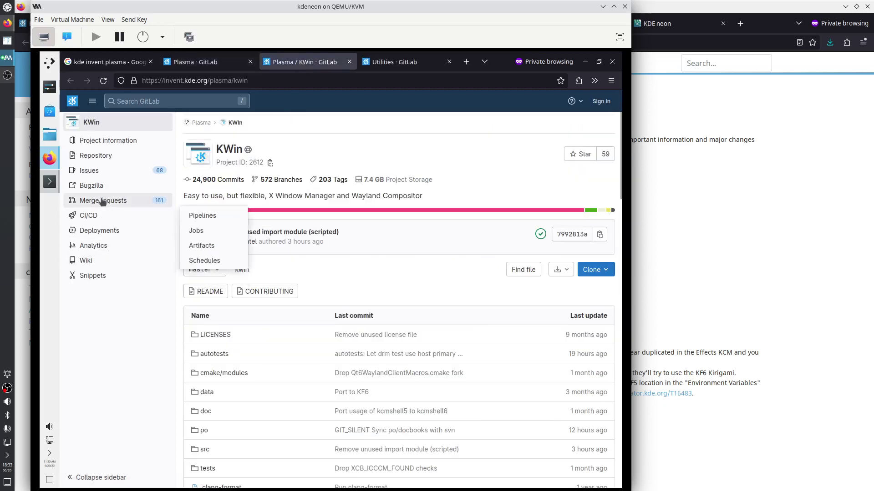
mouse_move(98, 156)
left_click(211, 191)
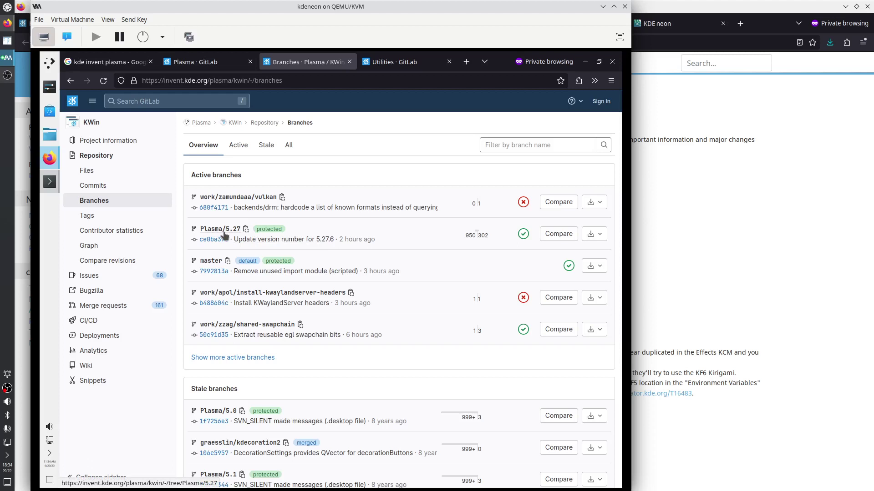
left_click(209, 262)
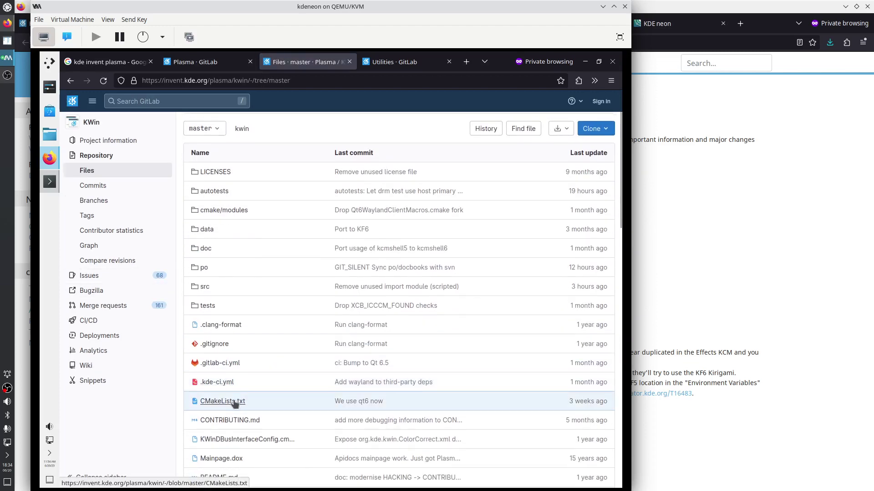
left_click(235, 404)
left_click_drag(253, 311, 335, 310)
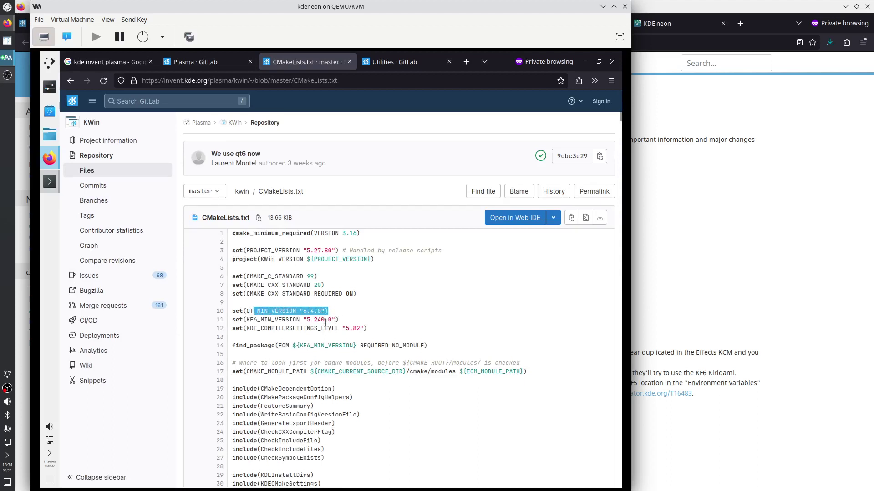
Open CMakeLists.txt on the Plasma/5.27 branch and highlight QT_MIN_VERSION 5.15.2
left_click(70, 81)
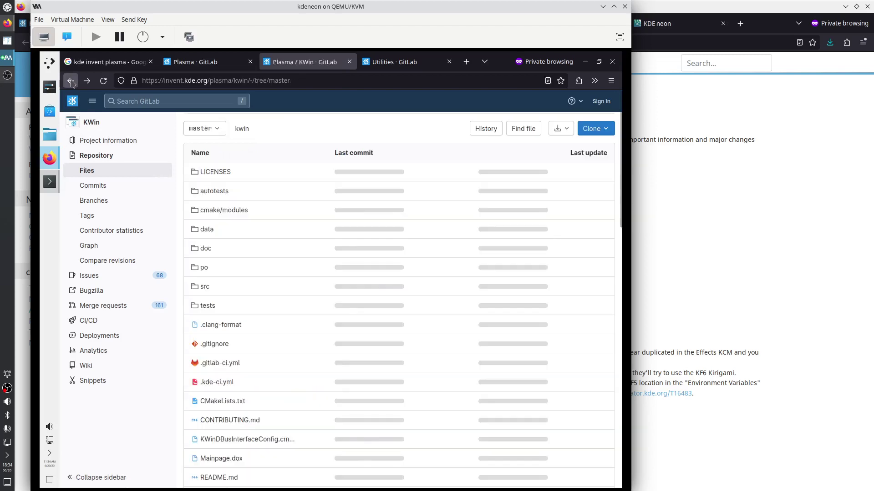
left_click(71, 81)
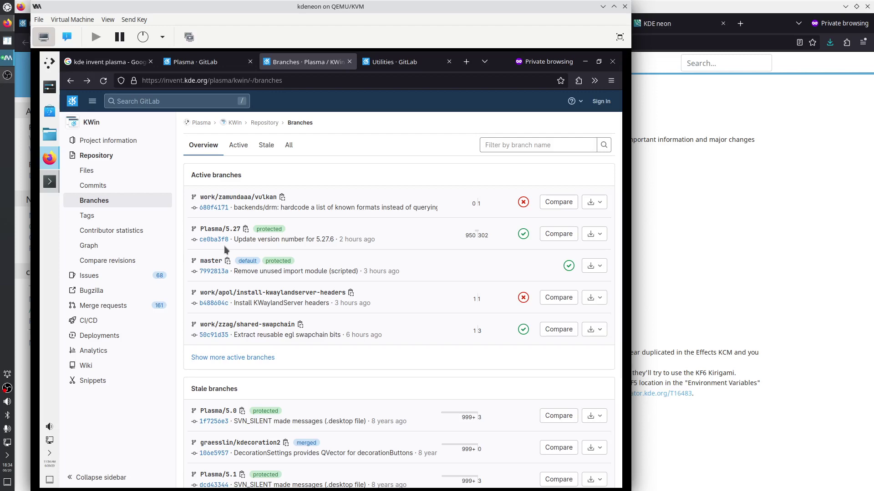
left_click(227, 231)
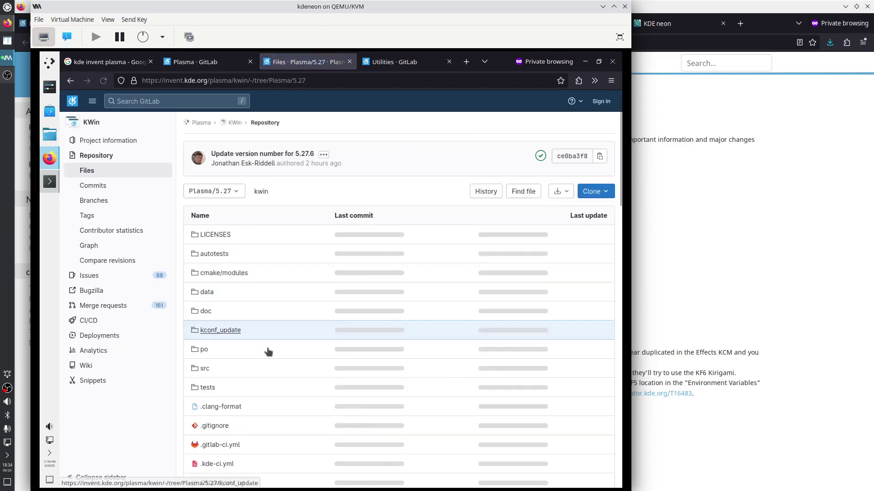
scroll(264, 346, "down", 3)
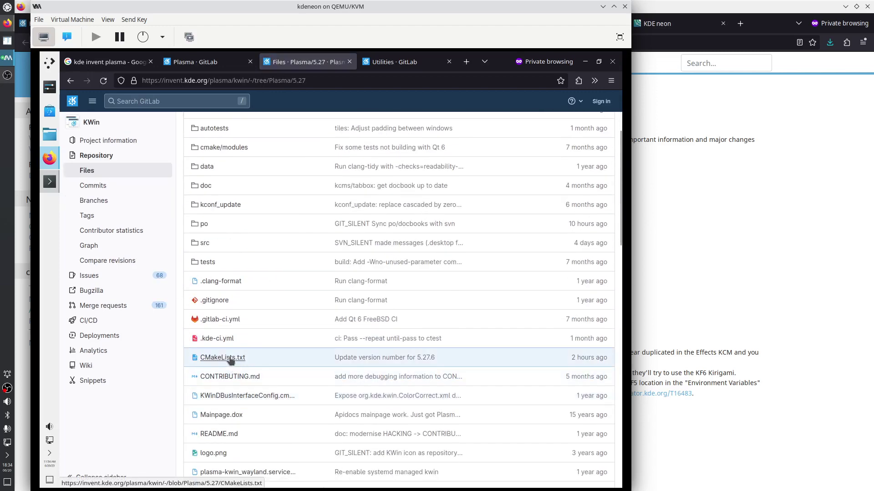
left_click(229, 357)
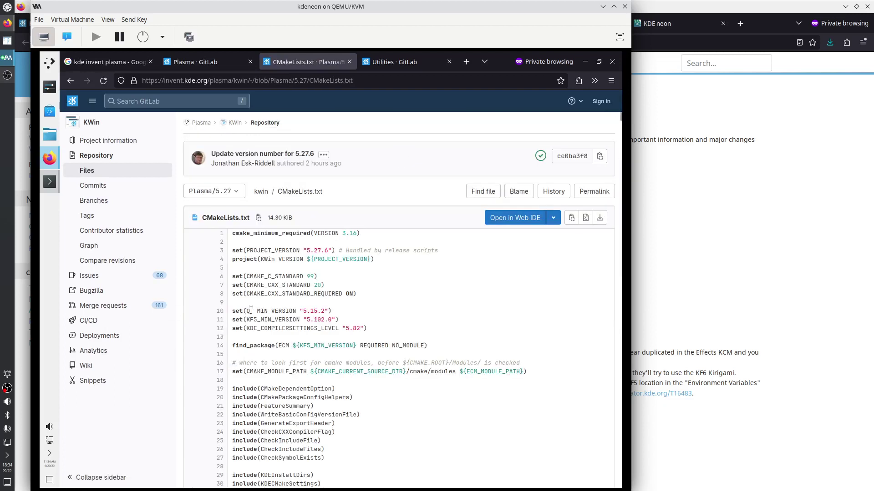
left_click_drag(248, 312, 332, 312)
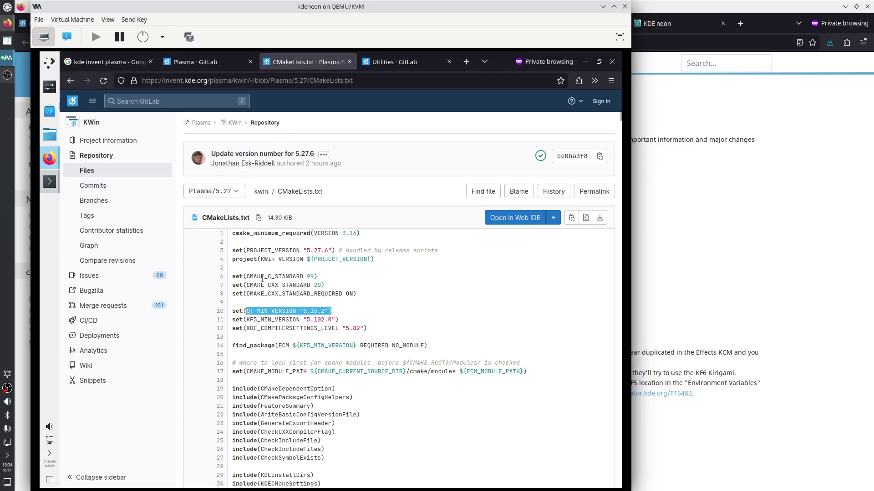
left_click(48, 182)
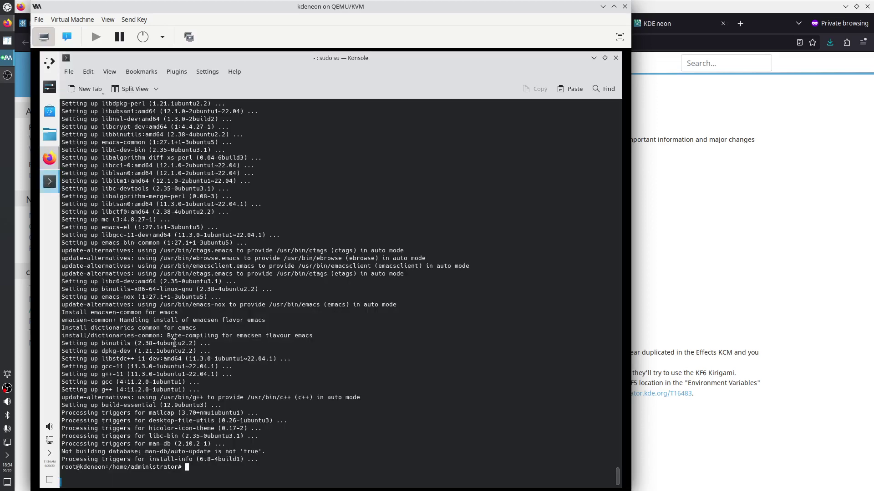
In a new Konsole tab, run 'lsof | less' and select parts of the first row
key("ctrl+shift+t")
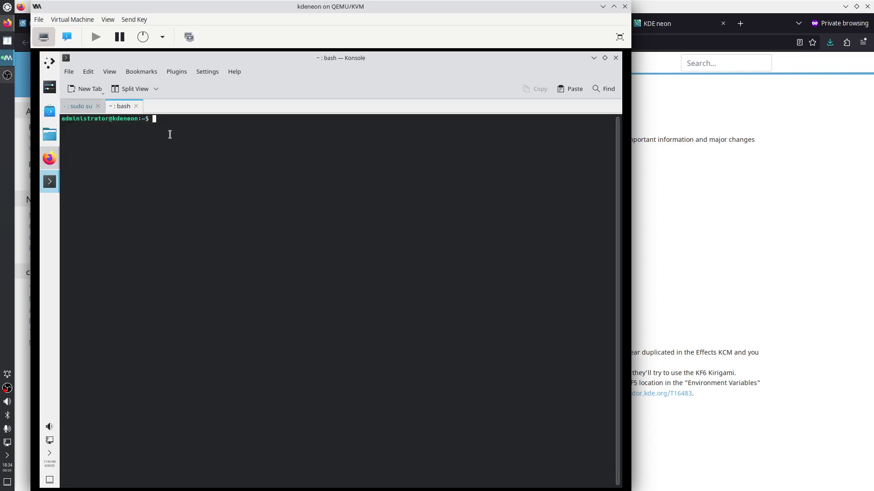
type("lsof | le")
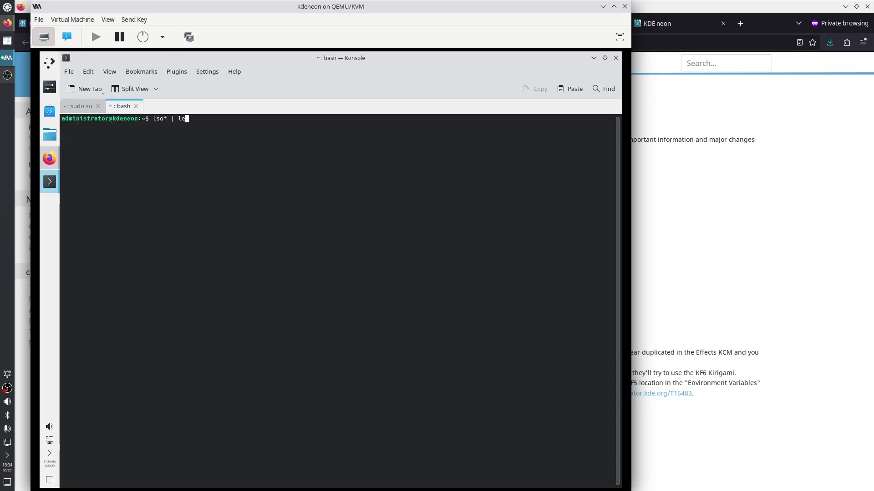
type("ss")
key("Return")
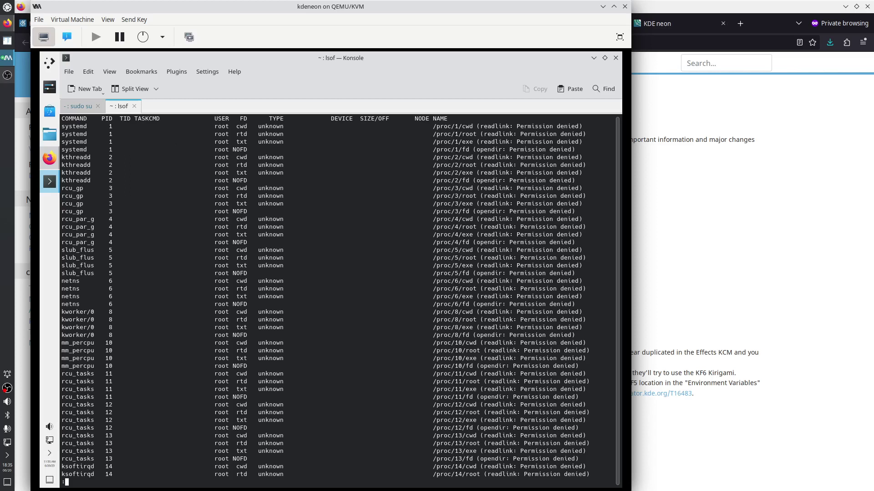
left_click_drag(88, 127, 61, 126)
left_click_drag(434, 127, 587, 128)
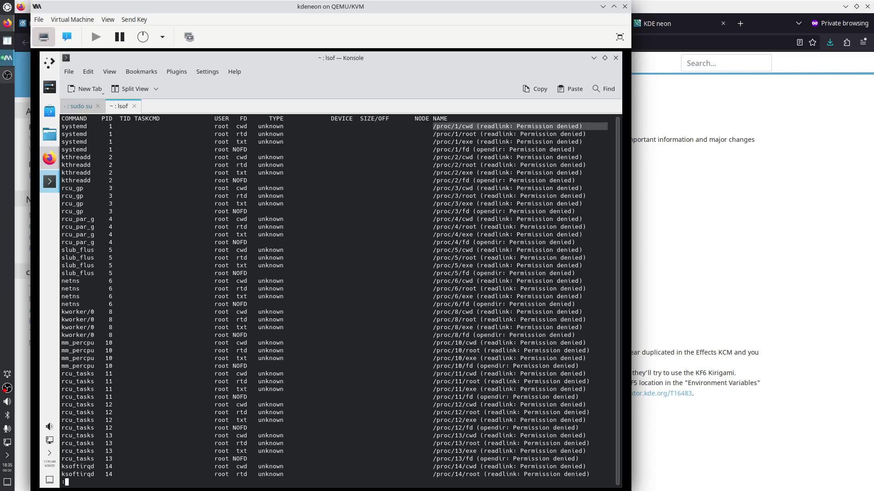
left_click(384, 177)
Rerun the listing as 'lsof | grep kwin | less'
key("q")
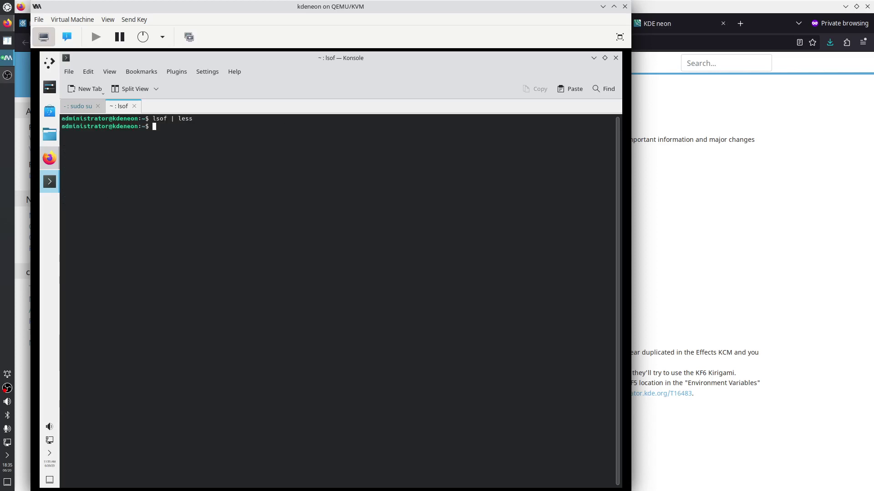
key("Up")
key("BackSpace")
key("BackSpace")
key("BackSpace")
key("BackSpace")
type("grep kwin")
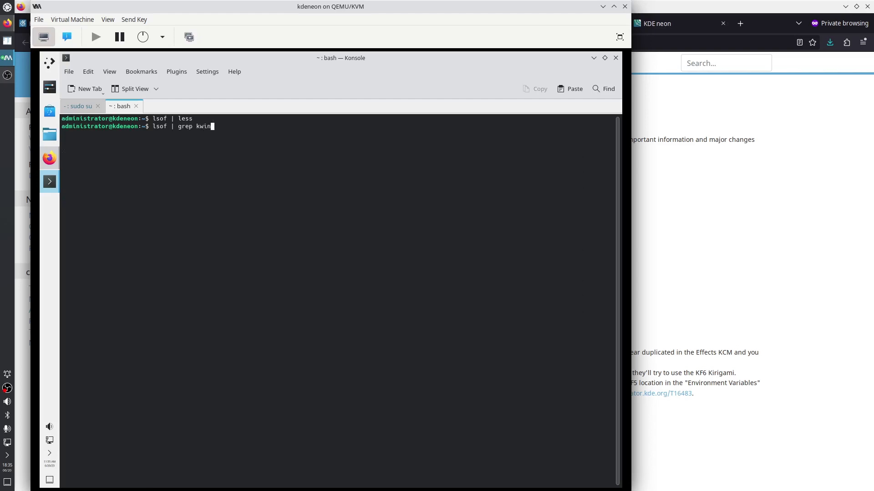
type(" | less")
key("Return")
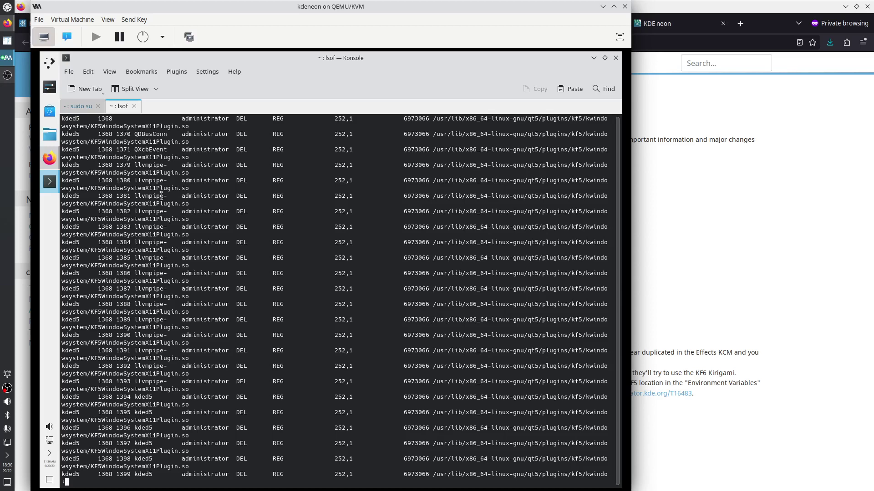
Page to the kwin_x11 entries and highlight libQt6Pdf and libKF6PlasmaQuick
key("space")
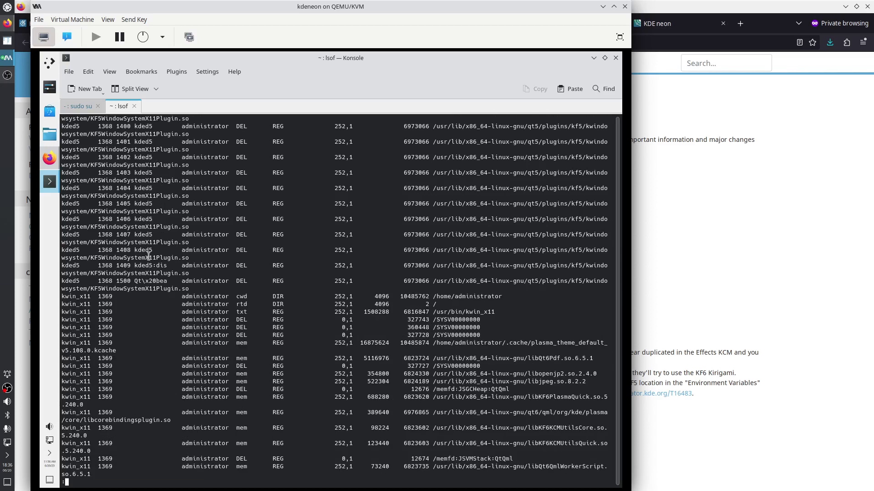
left_click_drag(89, 297, 59, 298)
scroll(458, 332, "down", 3)
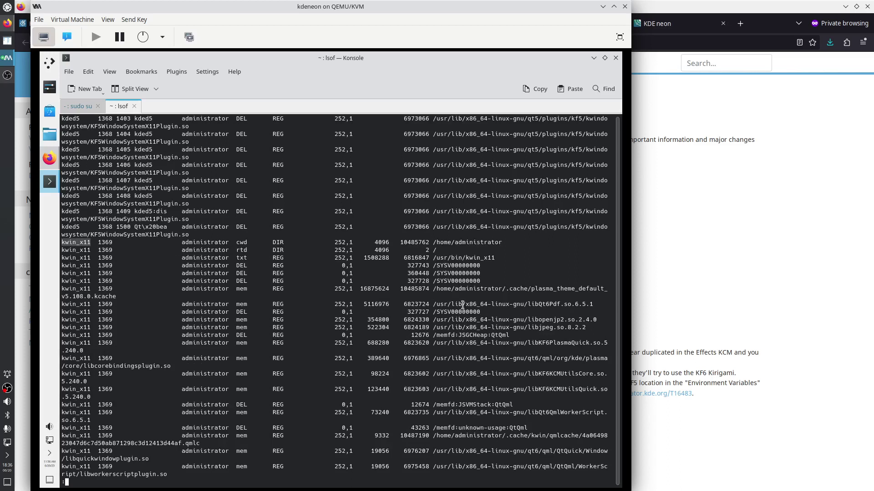
left_click_drag(528, 304, 560, 304)
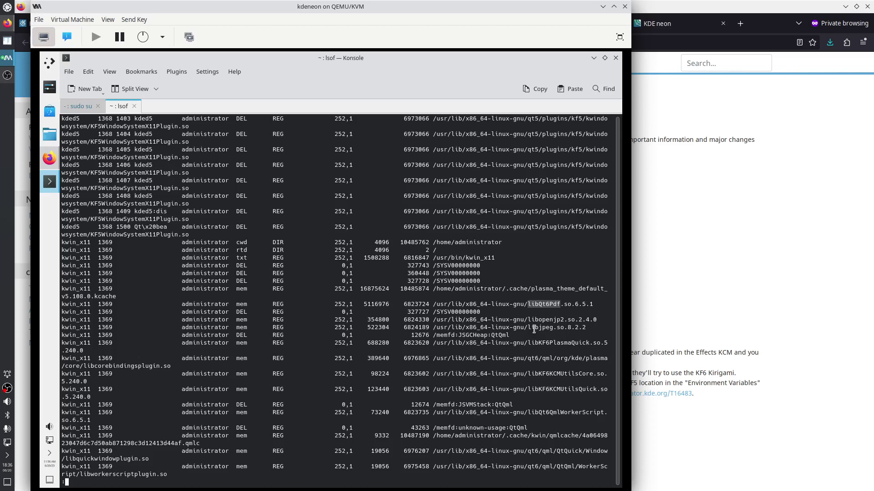
scroll(532, 331, "down", 2)
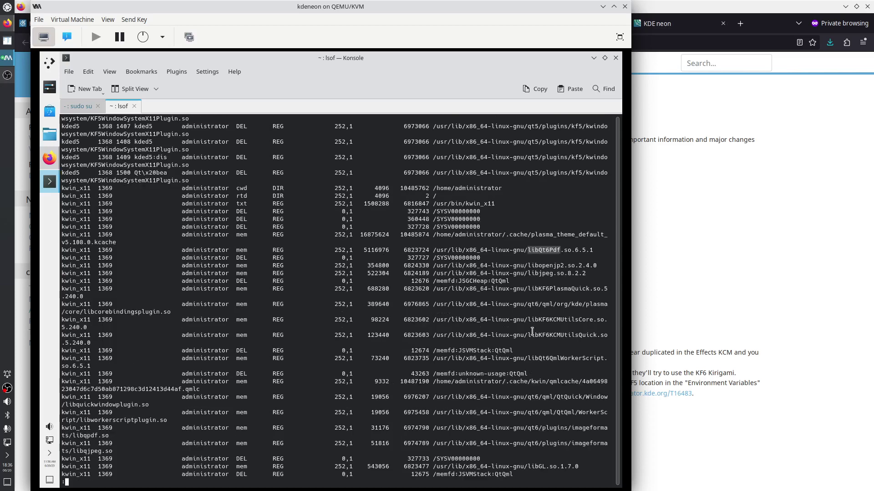
left_click_drag(528, 290, 555, 291)
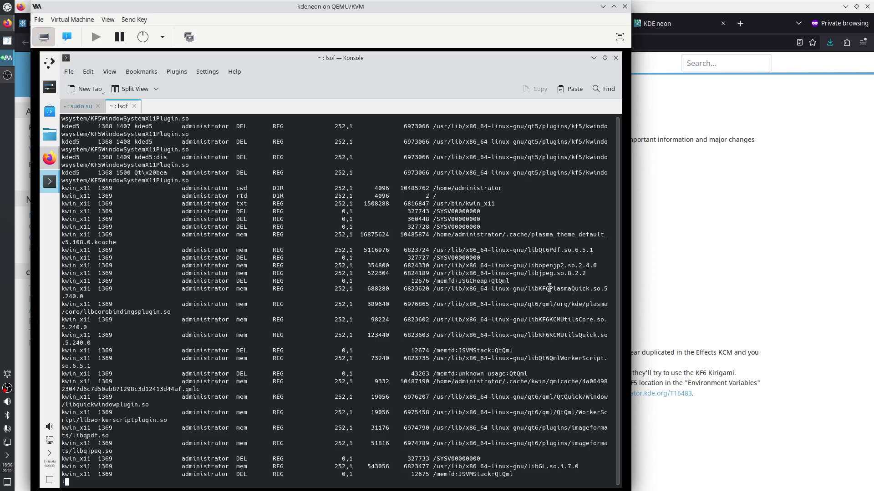
Highlight kwin_x11's PlasmaQuick, qt6 QML, libcorebindingsplugin and KCMUtilsCore/Quick library entries
left_click_drag(549, 288, 590, 289)
scroll(550, 344, "down", 5)
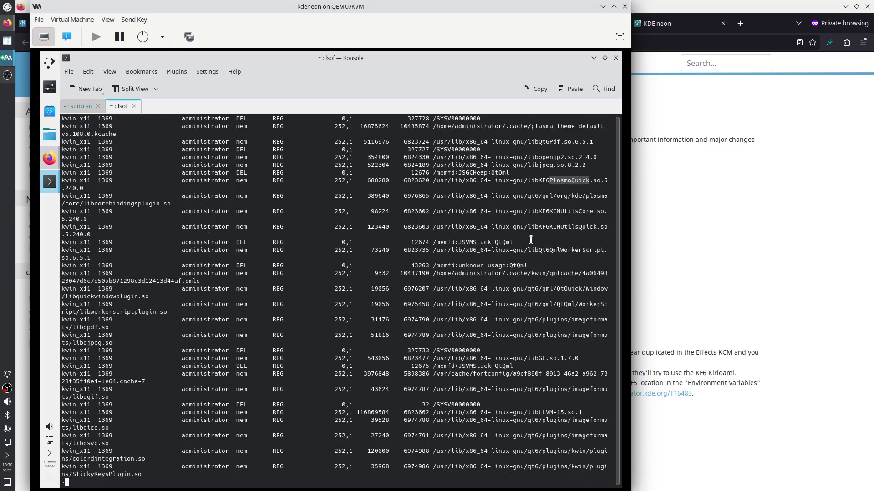
left_click_drag(524, 196, 539, 196)
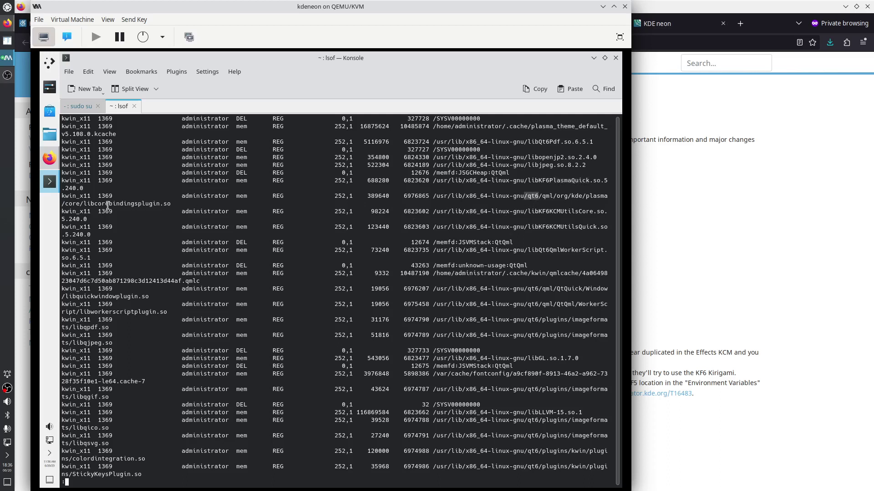
left_click_drag(84, 204, 170, 207)
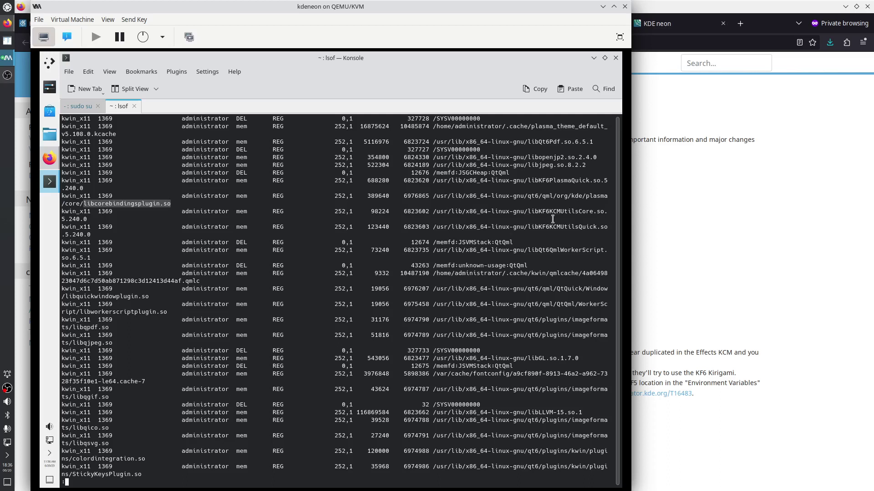
left_click_drag(549, 211, 590, 212)
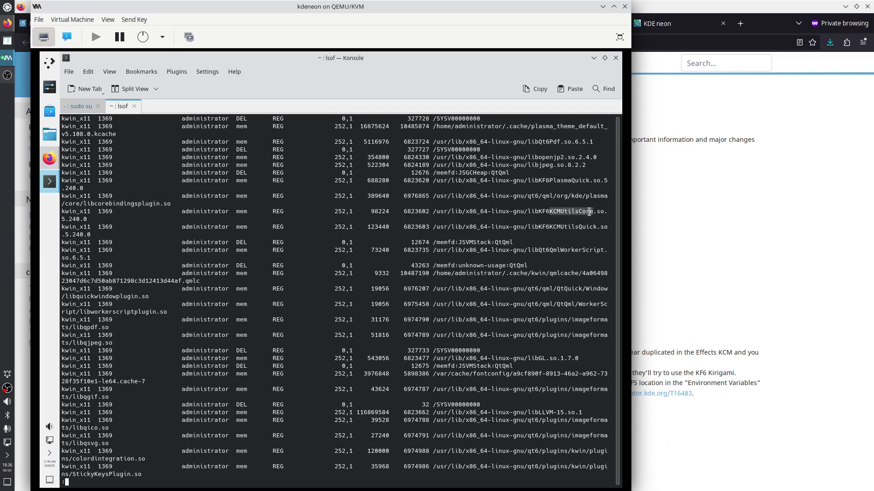
left_click(538, 213)
left_click_drag(537, 212, 548, 213)
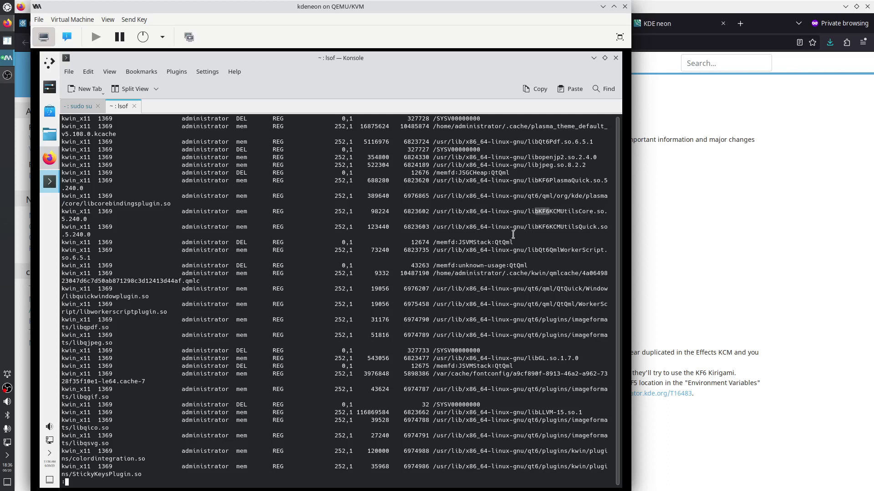
left_click_drag(549, 228, 596, 227)
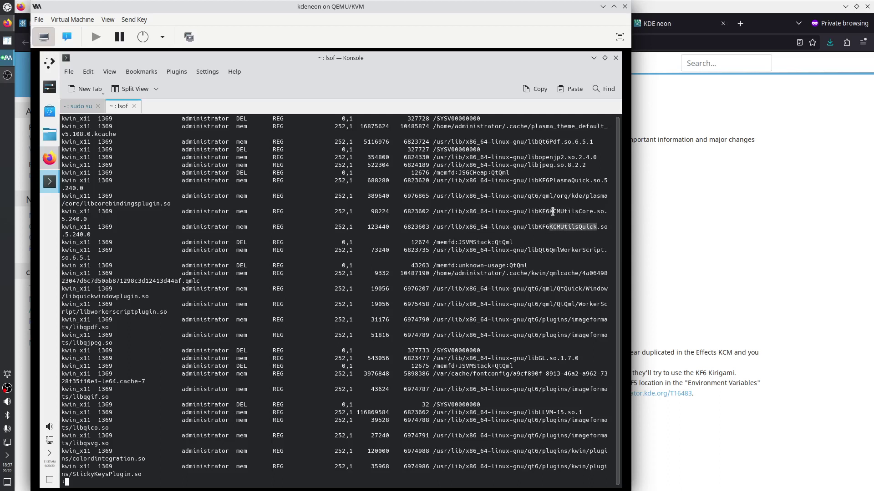
left_click_drag(549, 211, 592, 209)
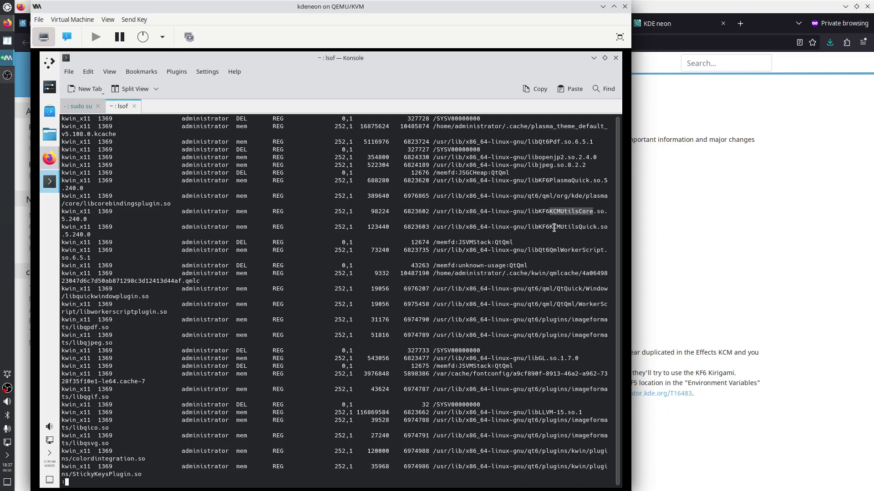
left_click_drag(562, 227, 599, 228)
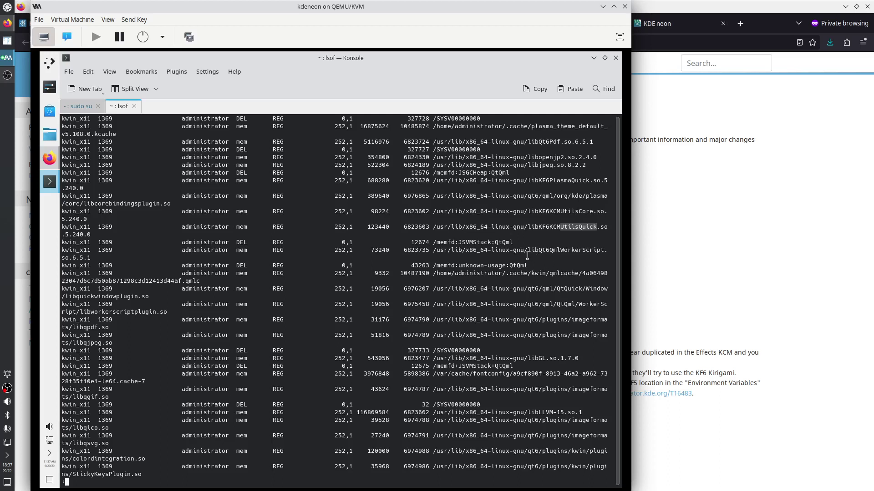
Highlight libQt6QmlWorkerScript, libworkerscriptplugin, libGL.so.1.7.0, fontconfig cache and libLLVM-15 entries
left_click_drag(527, 249, 589, 249)
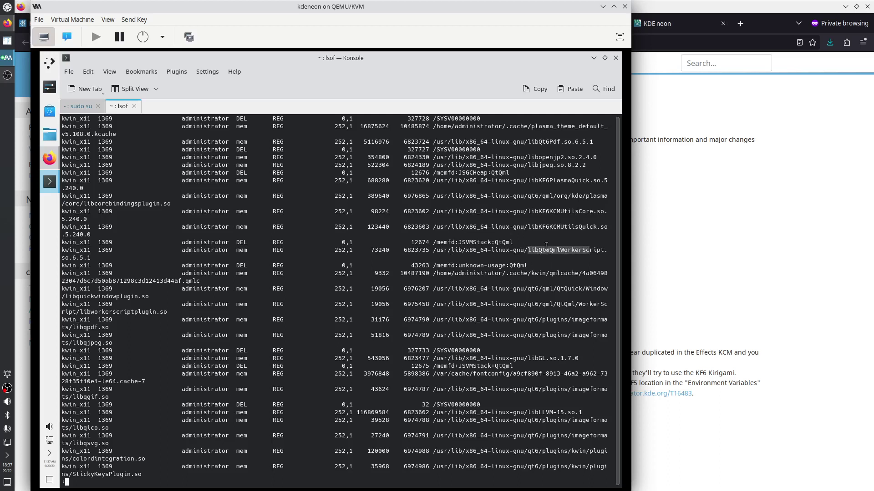
left_click(546, 245)
left_click_drag(535, 250, 605, 249)
left_click_drag(542, 289, 546, 294)
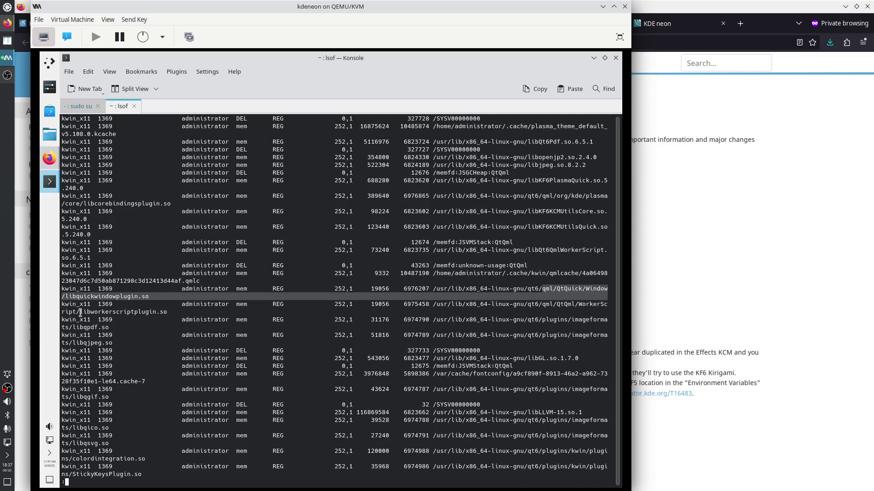
left_click_drag(80, 312, 168, 312)
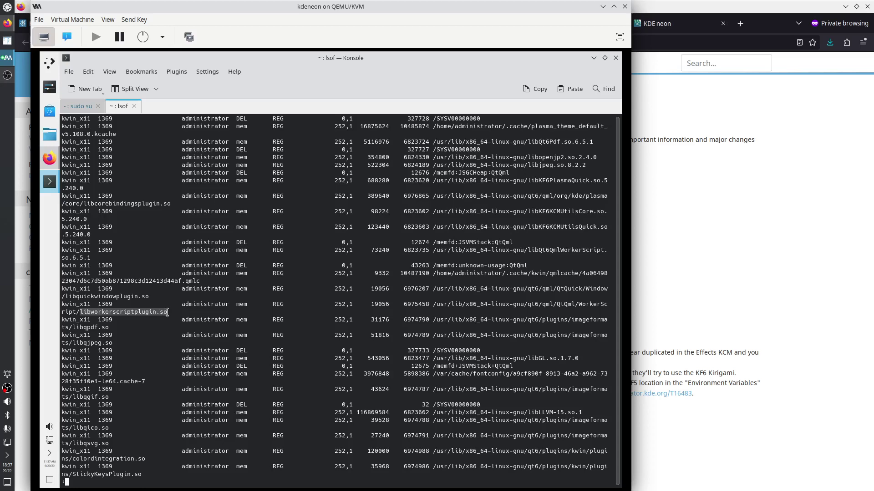
scroll(489, 374, "down", 5)
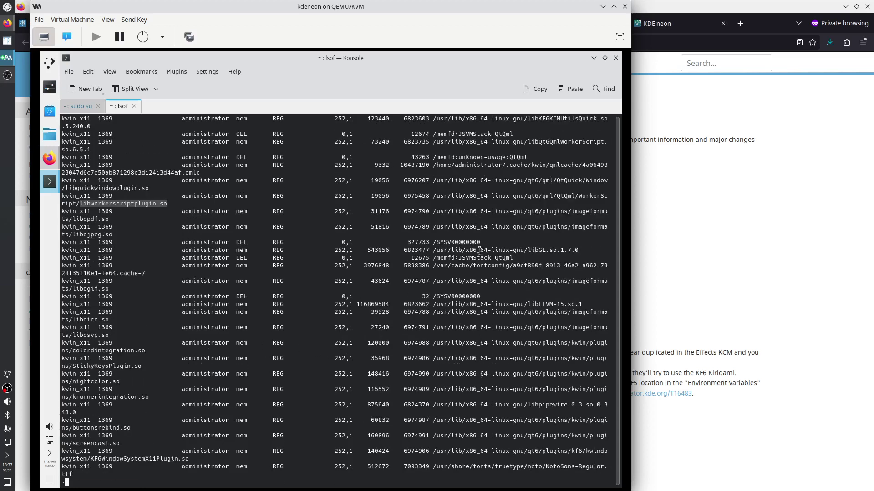
left_click_drag(479, 251, 579, 250)
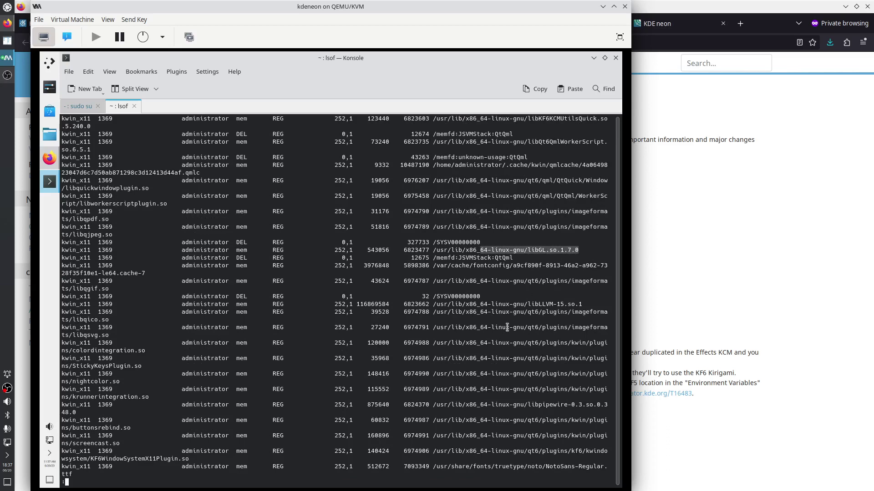
scroll(477, 314, "down", 2)
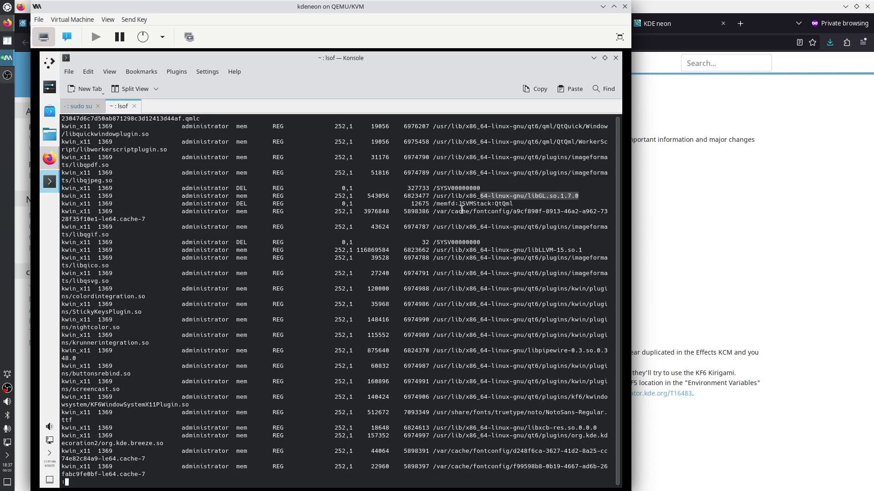
left_click_drag(461, 211, 506, 211)
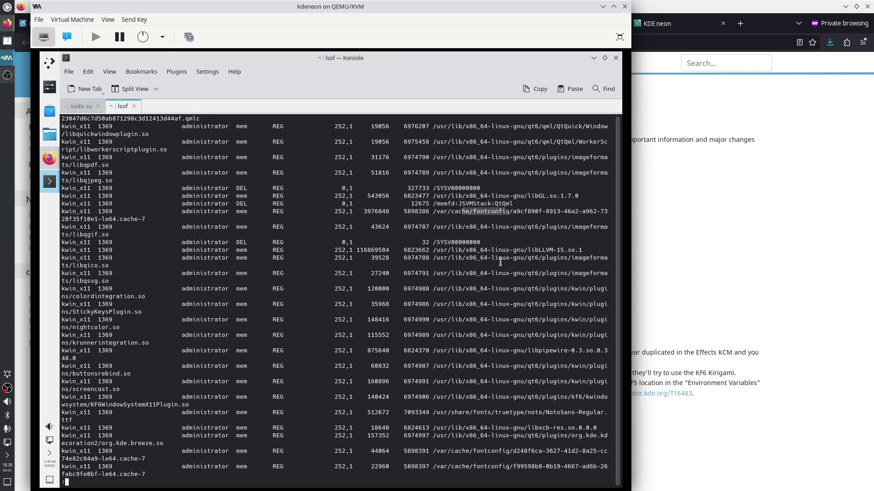
left_click_drag(469, 251, 574, 251)
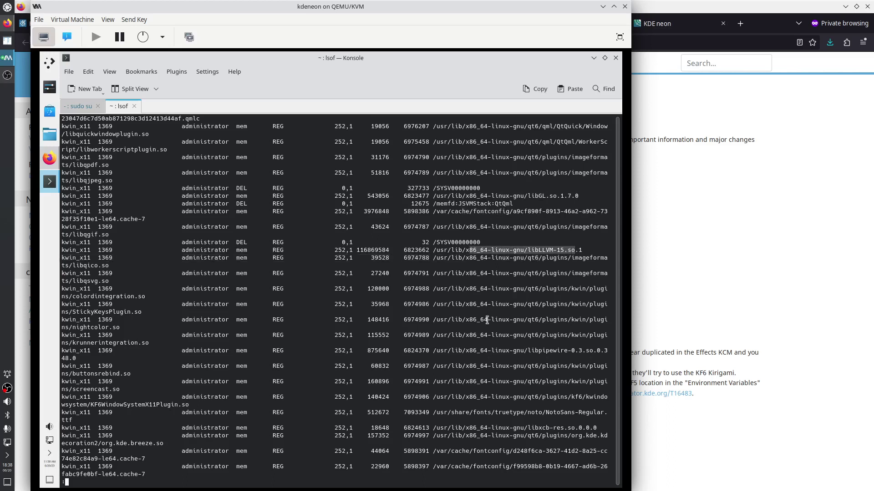
left_click(52, 64)
Launch Info Center by searching 'info', check system details showing llvmpipe, then minimize it
type("info")
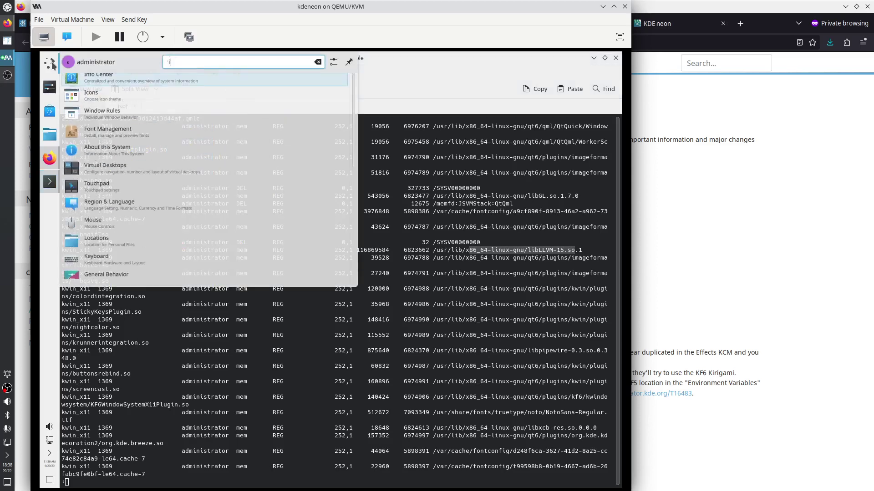
key("Return")
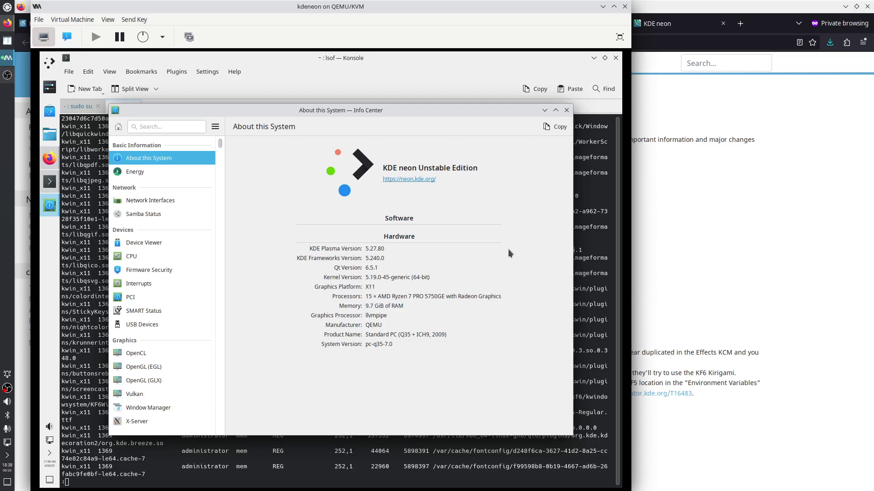
left_click(545, 110)
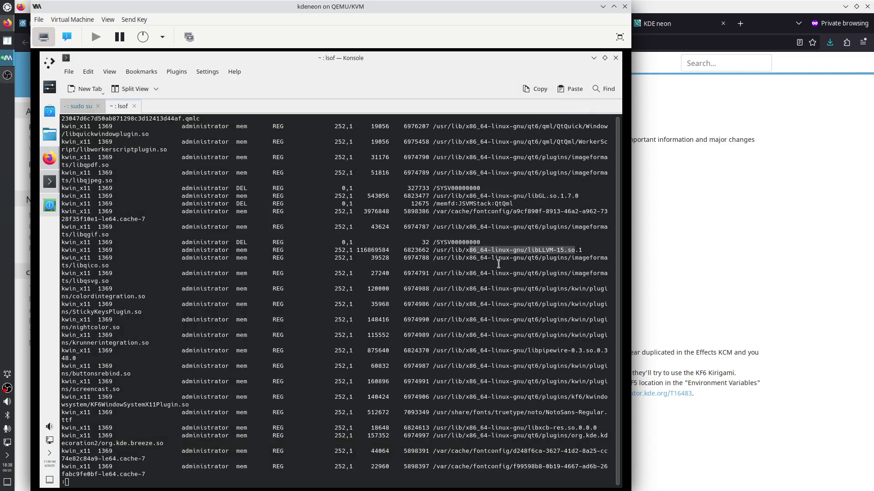
Scroll kwin_x11's libraries, highlighting libpipewire-0.3, NotoSans, libxcb-res and swrast_dri.so paths
scroll(505, 325, "down", 2)
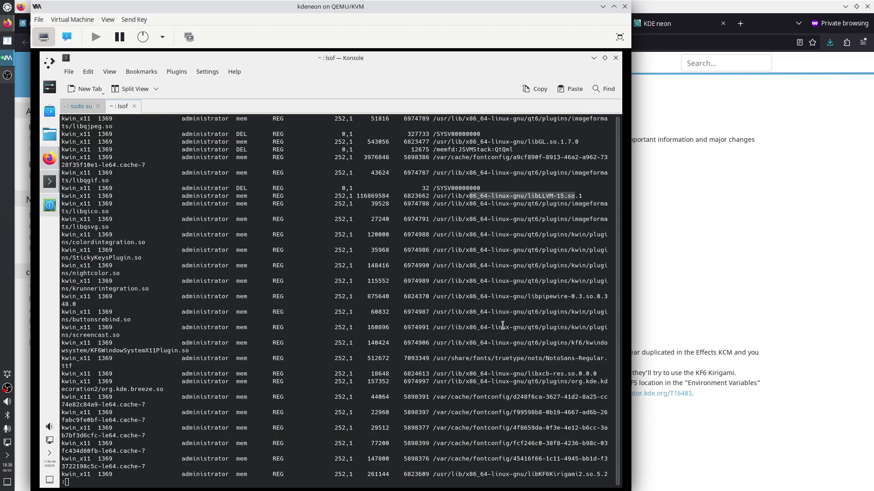
left_click_drag(528, 297, 579, 297)
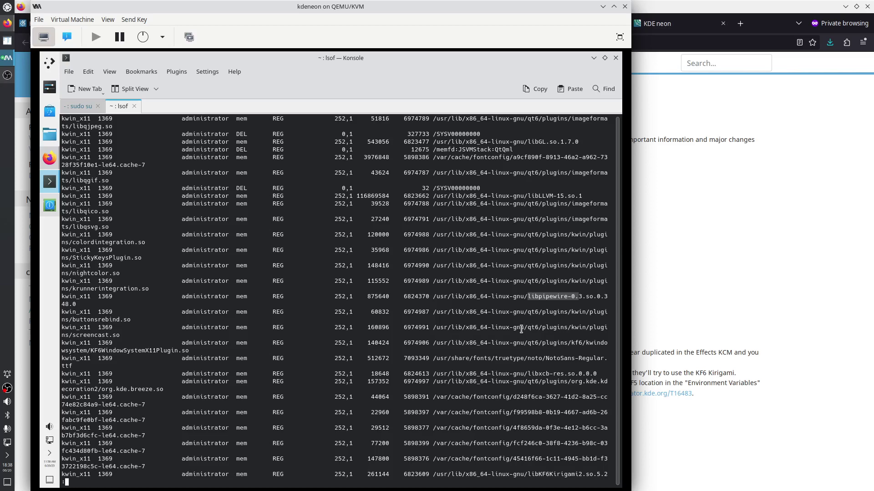
scroll(521, 329, "down", 2)
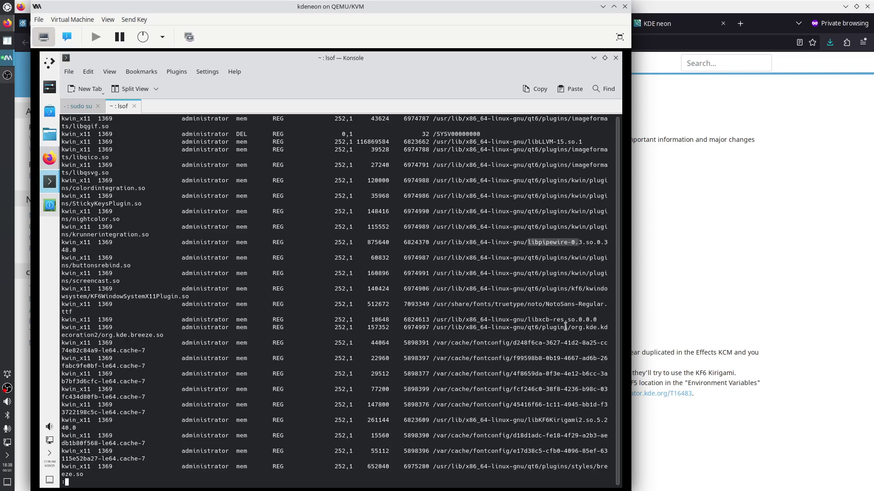
left_click_drag(531, 304, 594, 304)
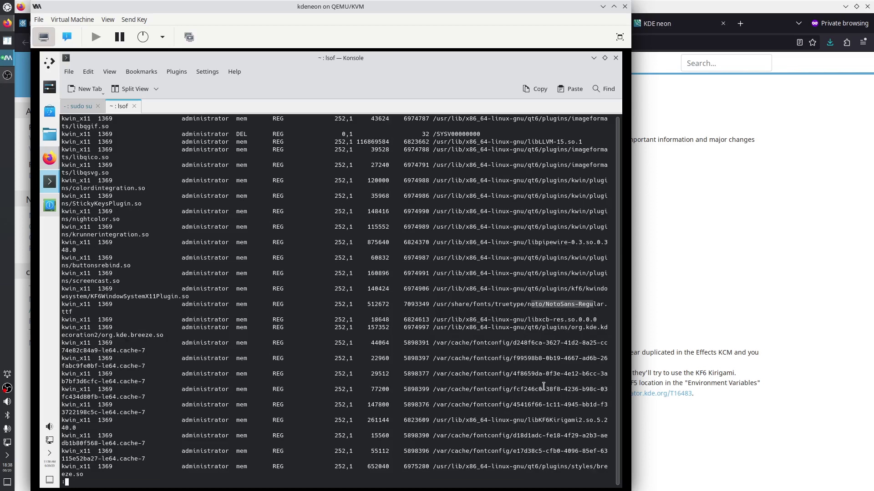
left_click_drag(510, 320, 590, 320)
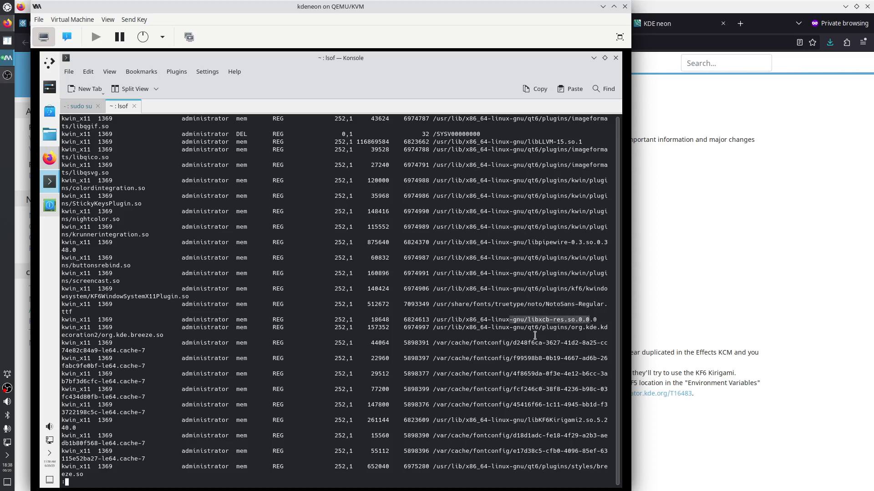
scroll(512, 375, "down", 2)
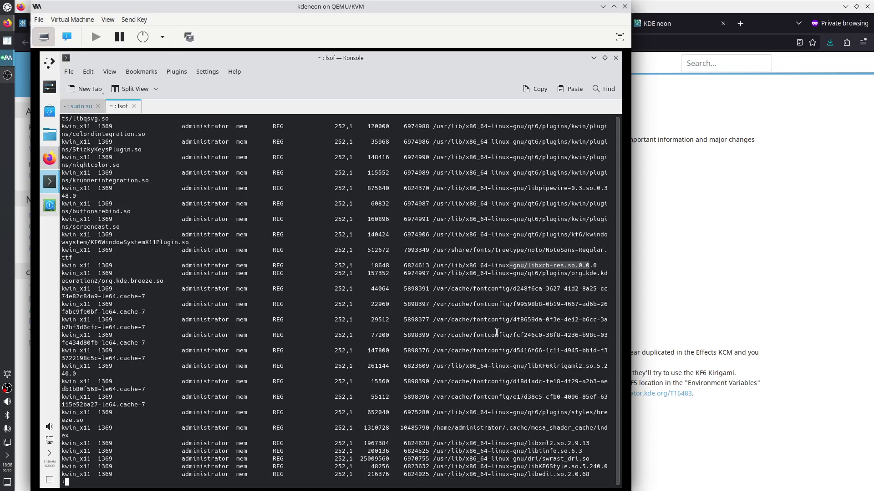
scroll(505, 342, "down", 5)
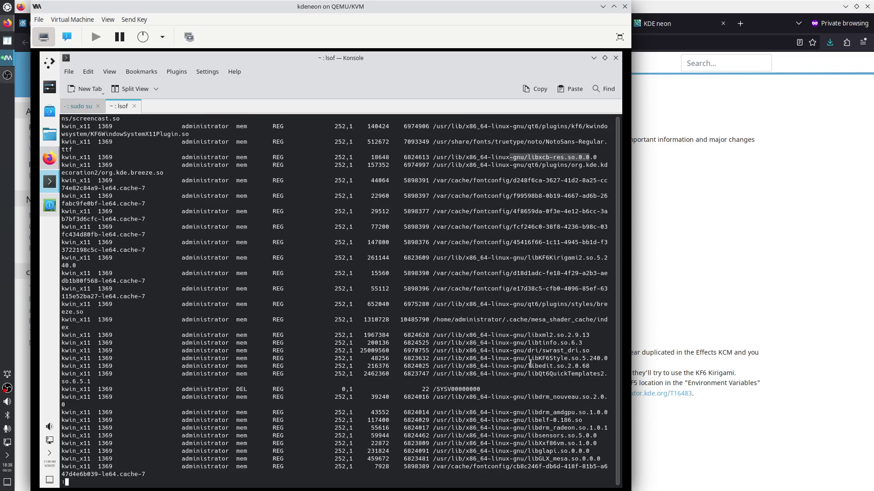
left_click_drag(498, 350, 590, 349)
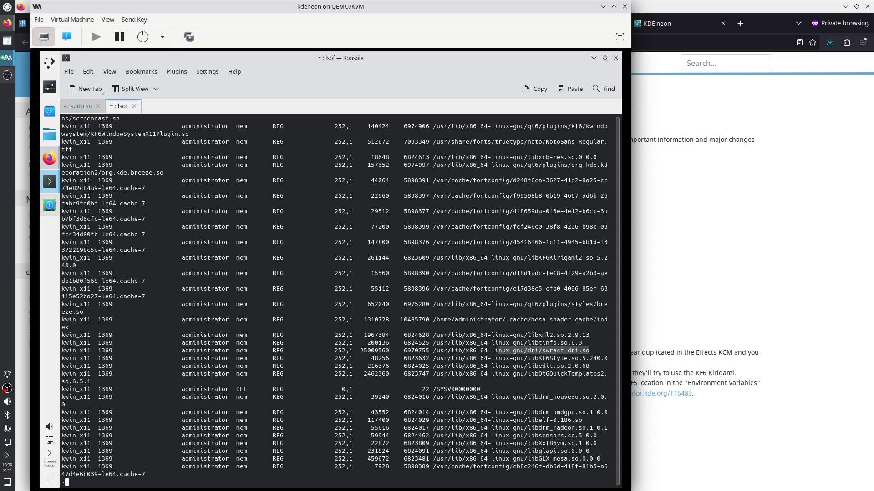
Quit less and scroll page 2 of the Plasma group's projects, KWin through Plasma5Support
key("q")
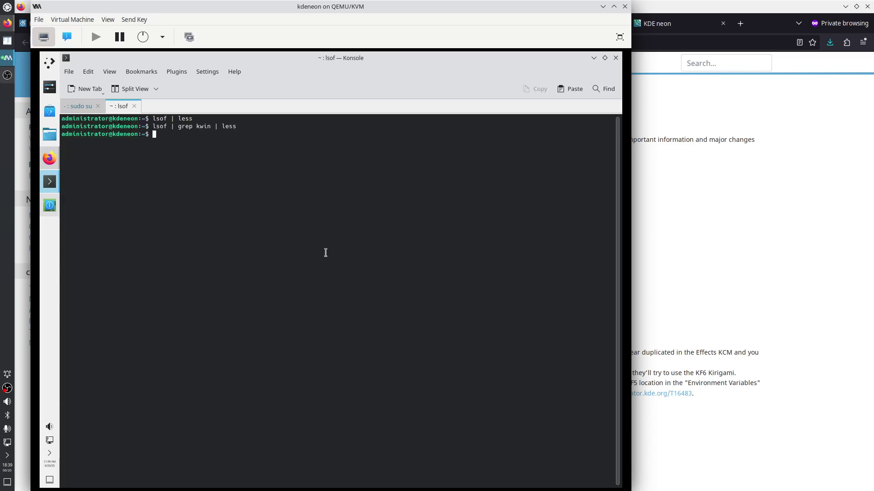
left_click(50, 158)
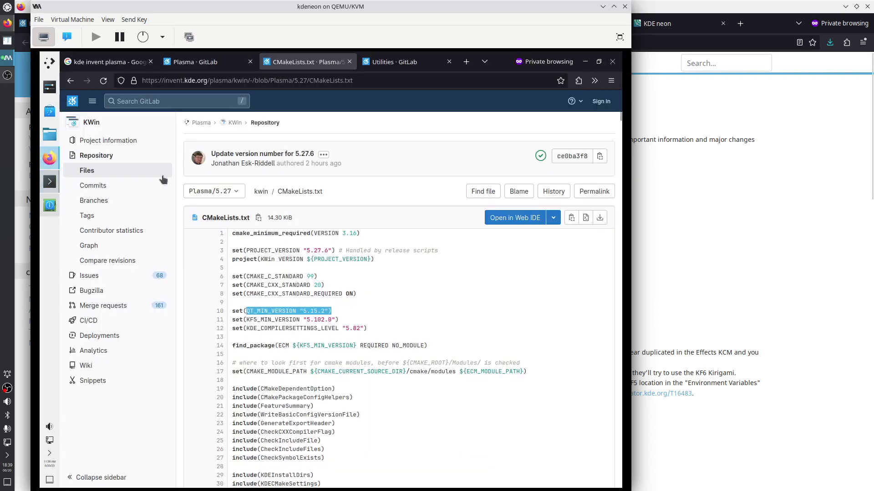
left_click(201, 122)
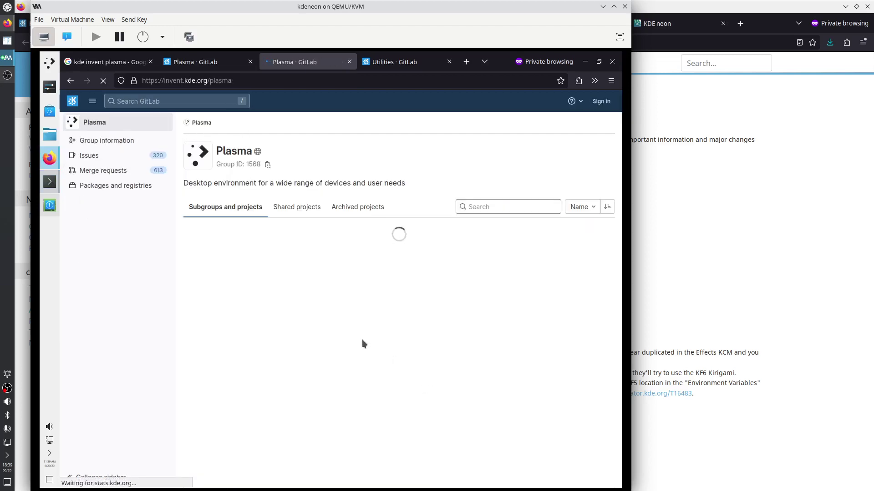
scroll(349, 367, "down", 10)
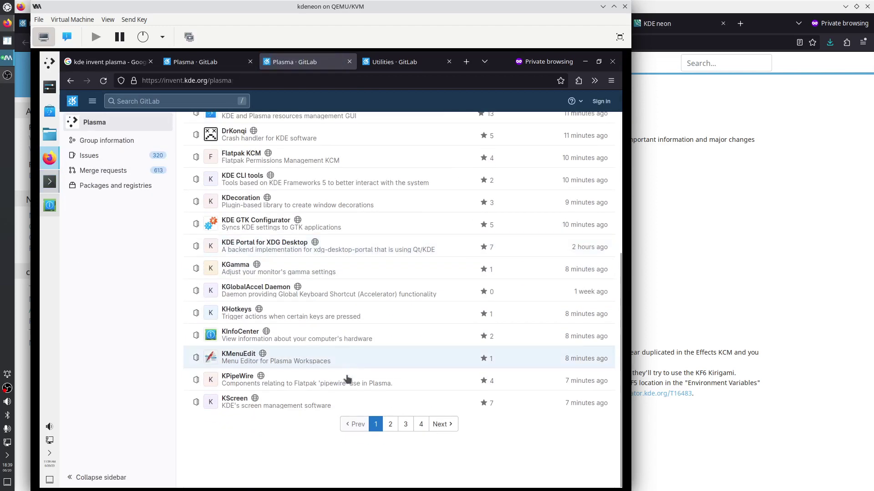
left_click(391, 477)
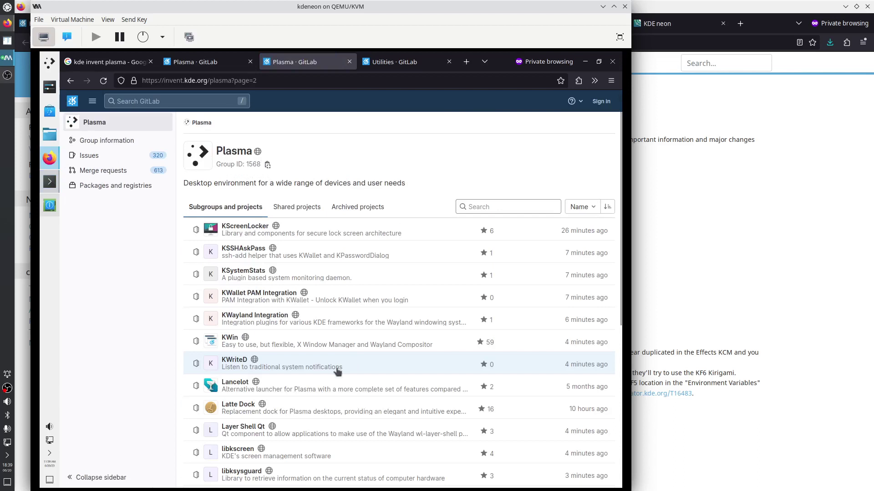
scroll(337, 364, "down", 3)
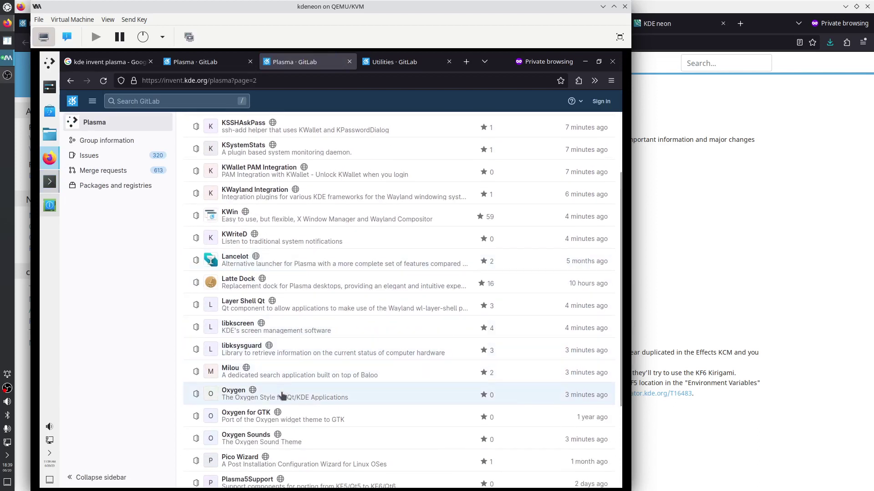
scroll(284, 395, "down", 2)
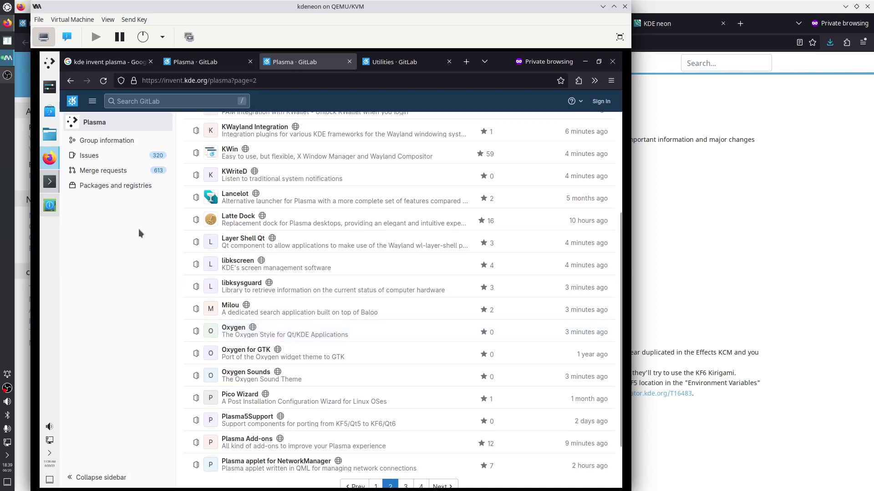
left_click(51, 65)
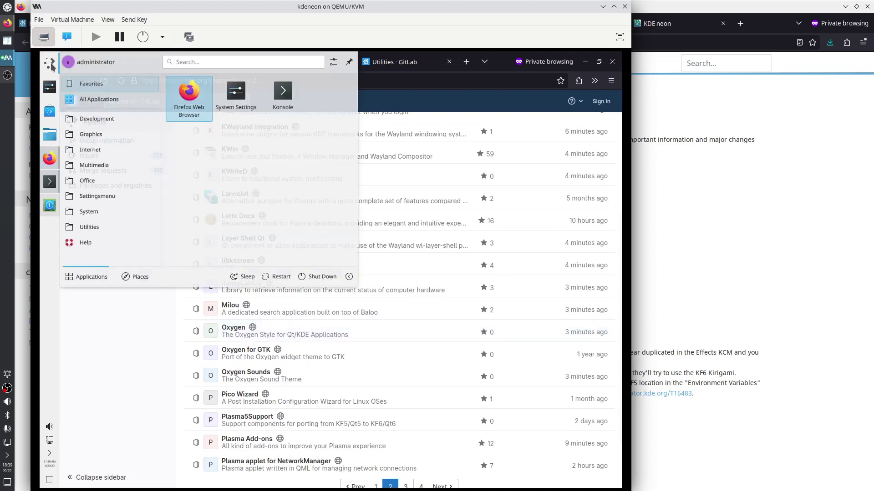
type("them")
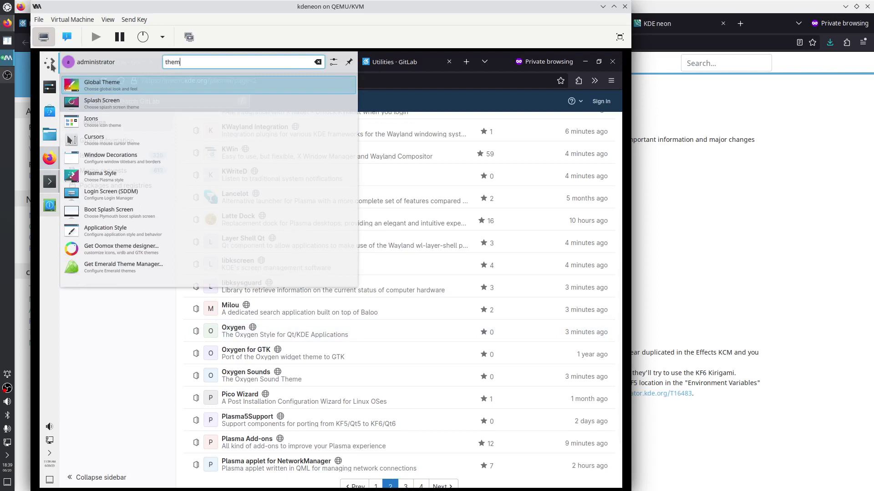
key("Return")
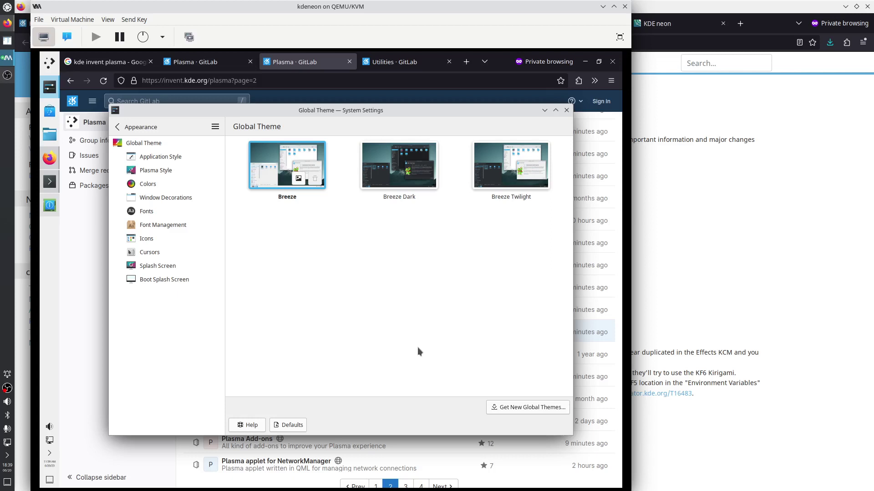
left_click(167, 243)
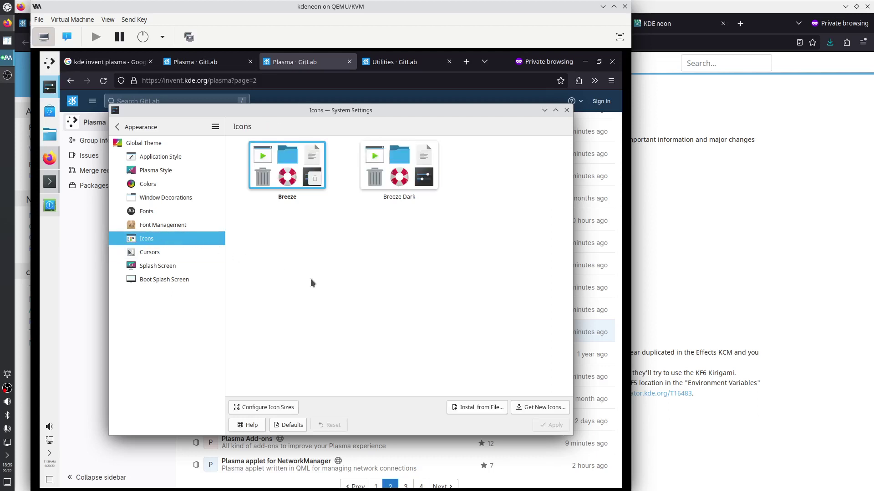
left_click(566, 110)
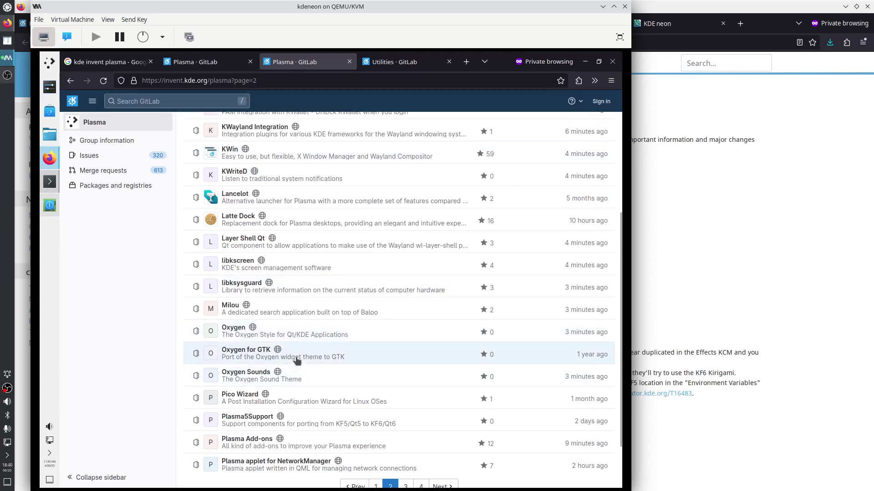
Scroll down, glance at the Networks popup, then go to page 3 of the Plasma projects and minimise Firefox
scroll(296, 360, "down", 3)
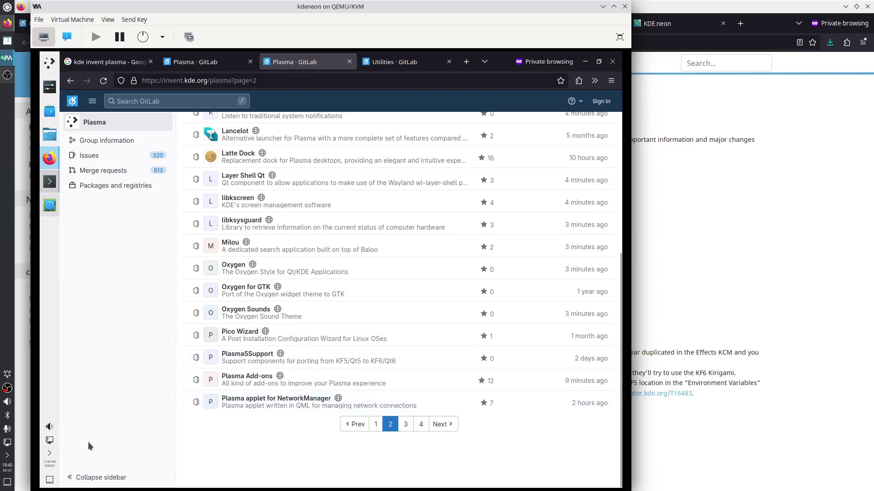
left_click(50, 442)
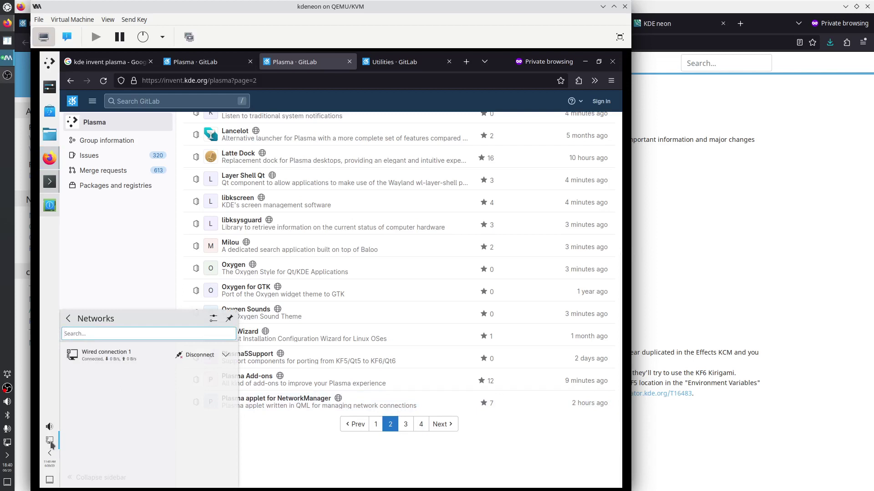
left_click(50, 441)
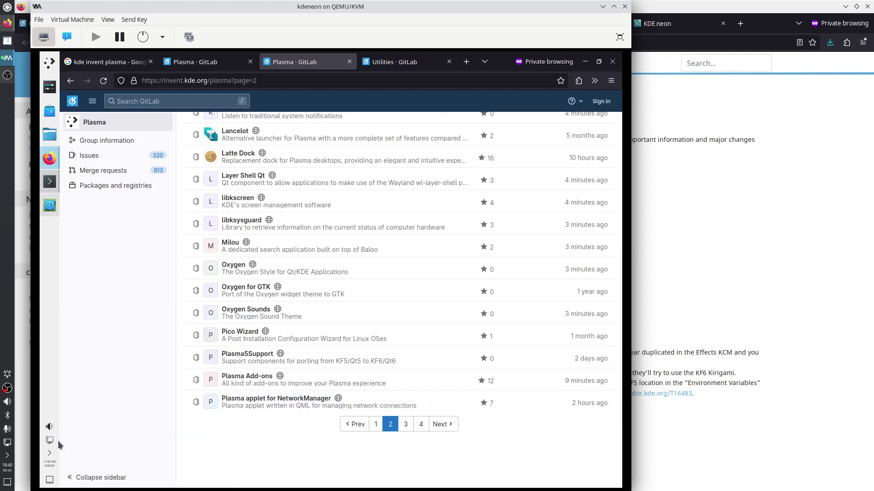
left_click(405, 424)
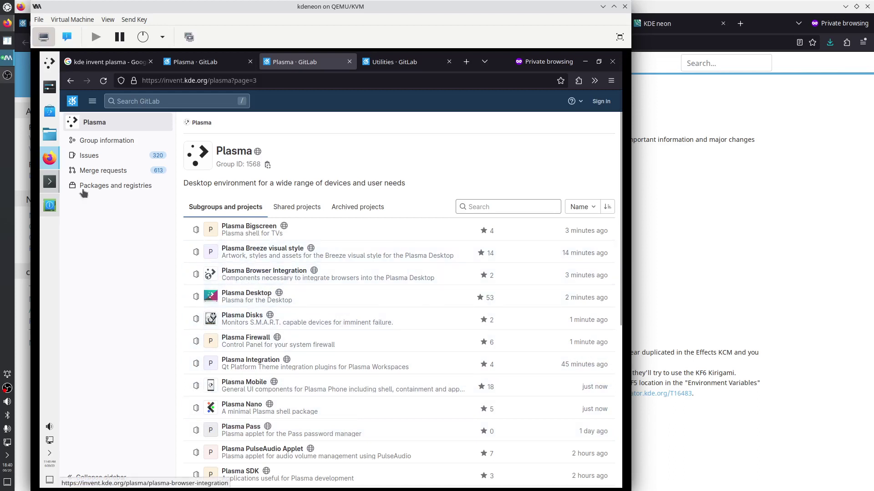
left_click(49, 160)
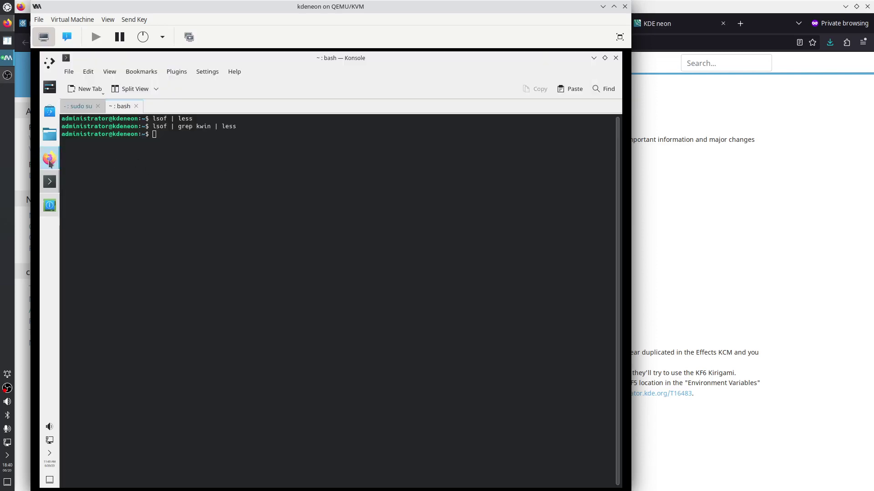
Restore Firefox, bring up Save As for the GitLab page and centre it, then switch to Konsole
left_click(50, 159)
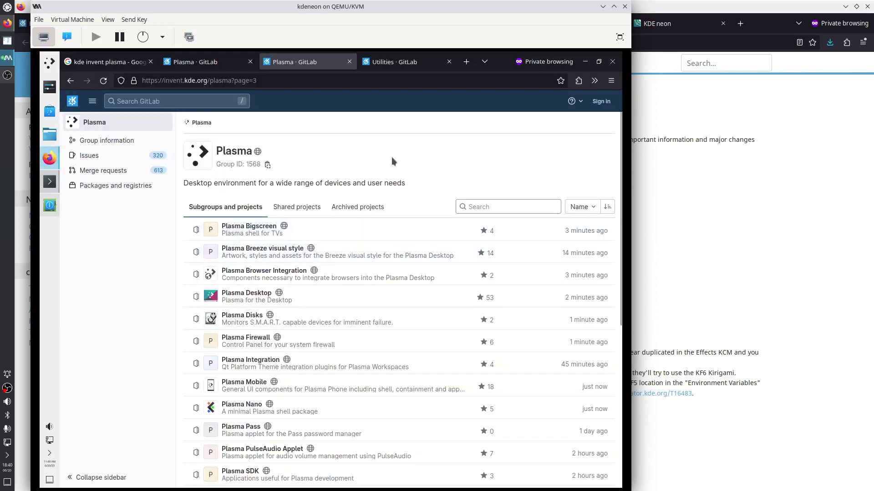
key("ctrl+s")
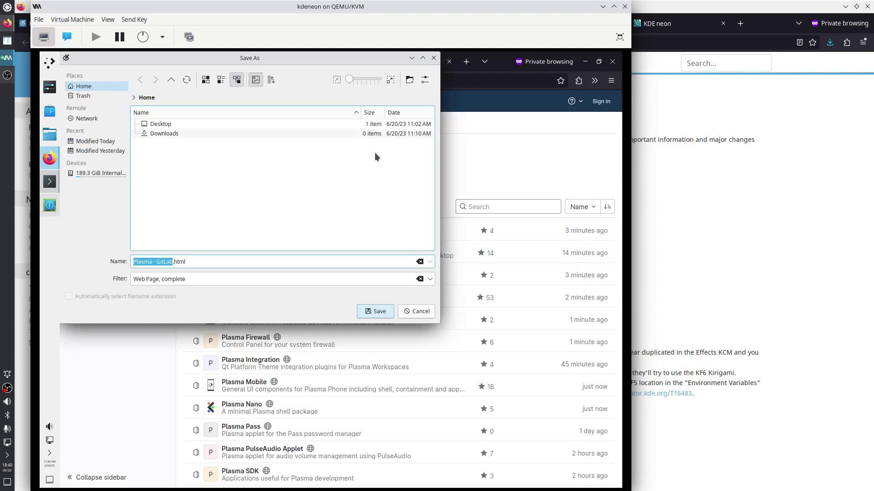
left_click_drag(301, 57, 397, 126)
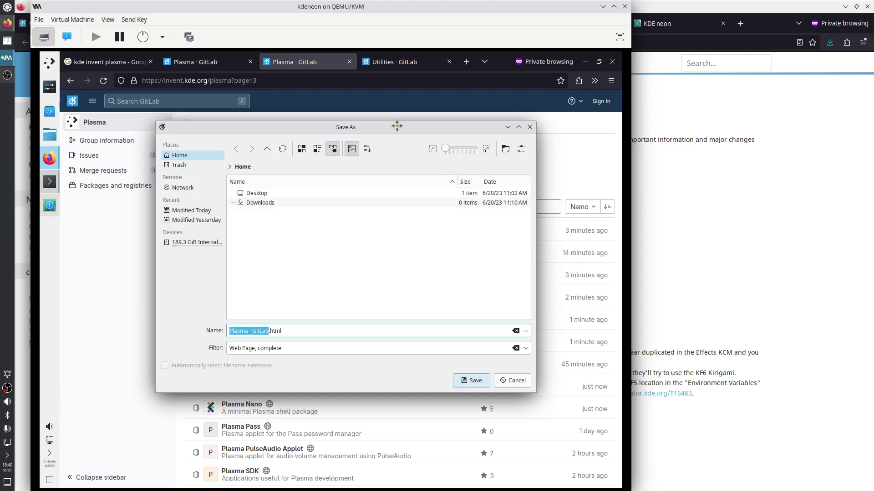
left_click_drag(397, 126, 386, 125)
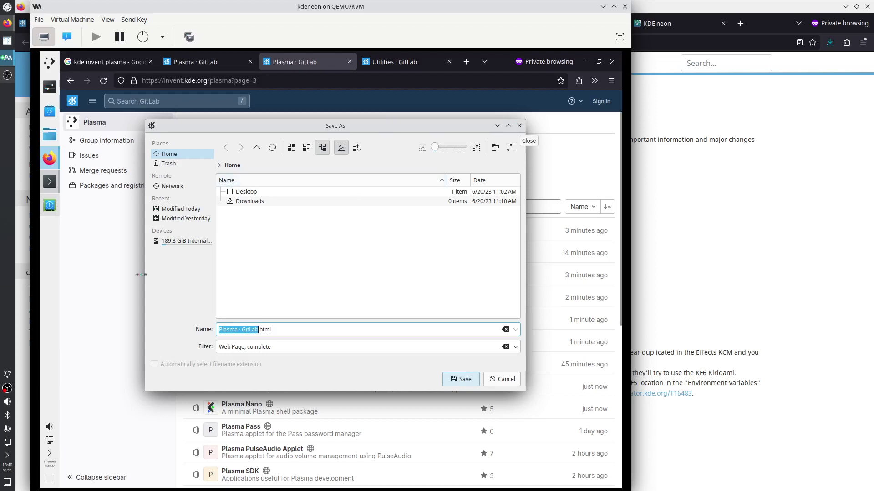
left_click(49, 183)
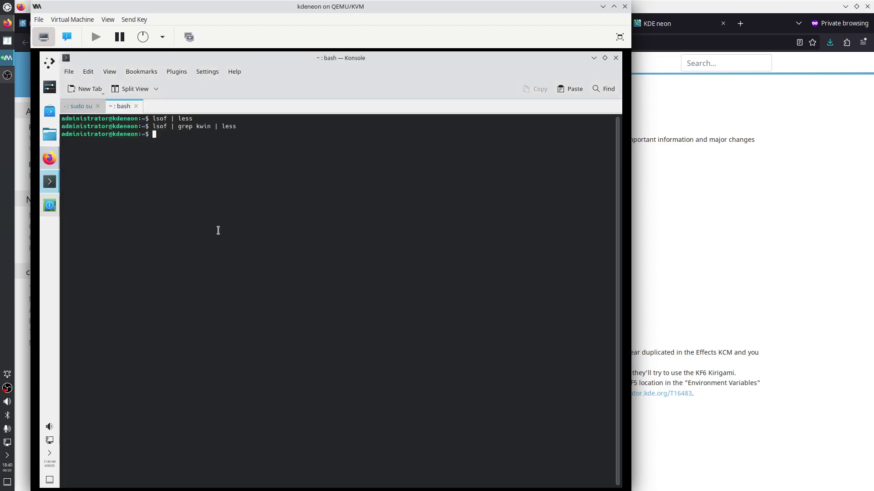
Run 'ps aux | grep port' in Konsole to list the xdg-desktop-portal processes
type("ps aux | gre")
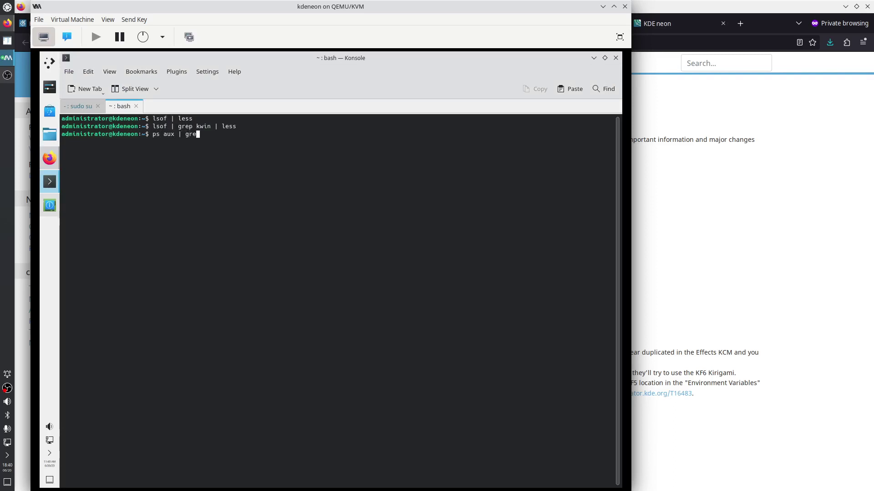
type("p port")
key("Return")
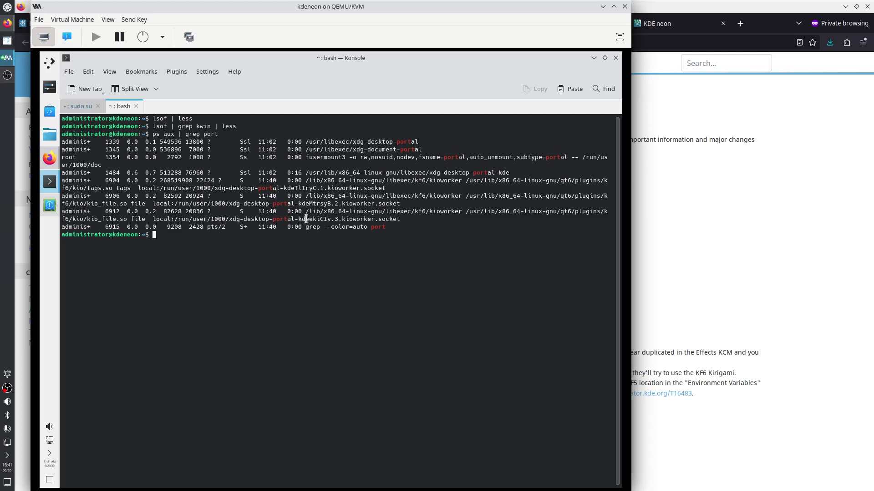
Select the kioworker process lines in the ps output, then open Info Center's About this System page
left_click_drag(268, 181, 400, 248)
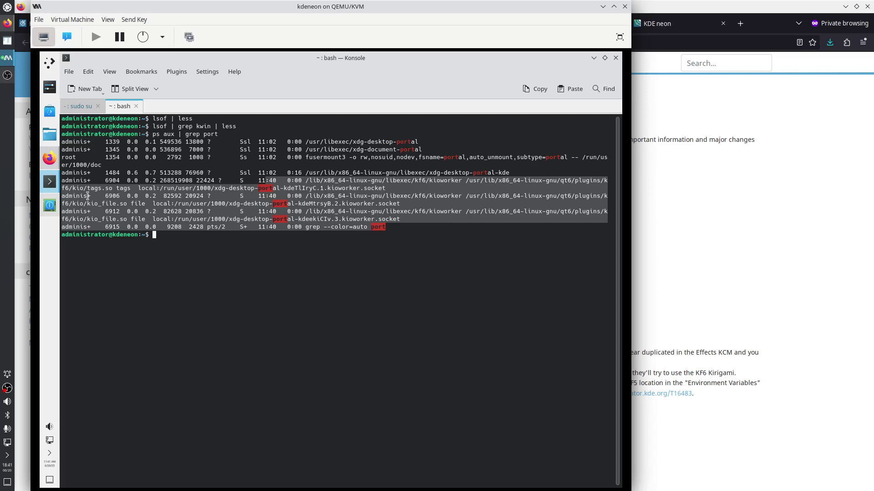
left_click(50, 205)
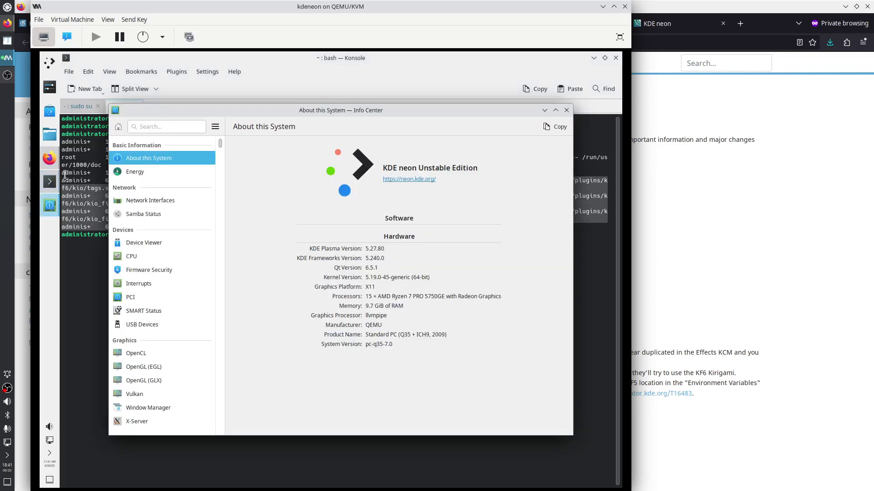
Cancel Save As, open Plasma Desktop in a new Firefox tab, then raise Info Center again
left_click(50, 158)
left_click(505, 379)
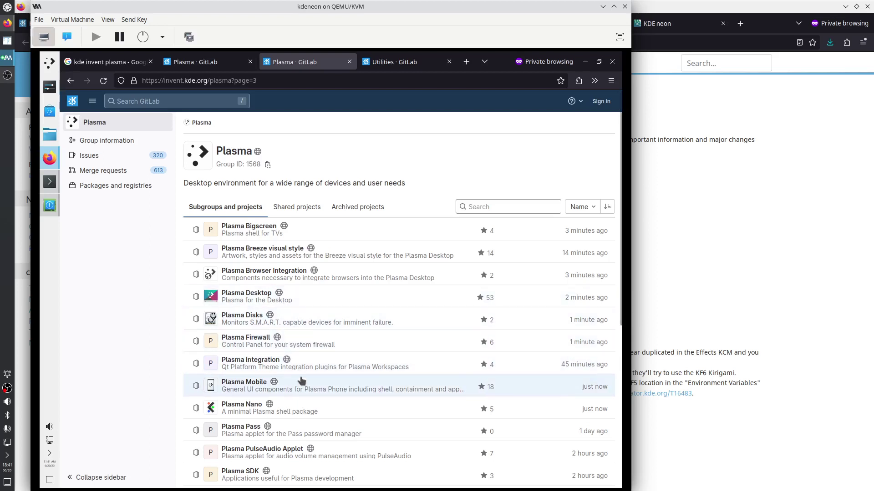
right_click(255, 293)
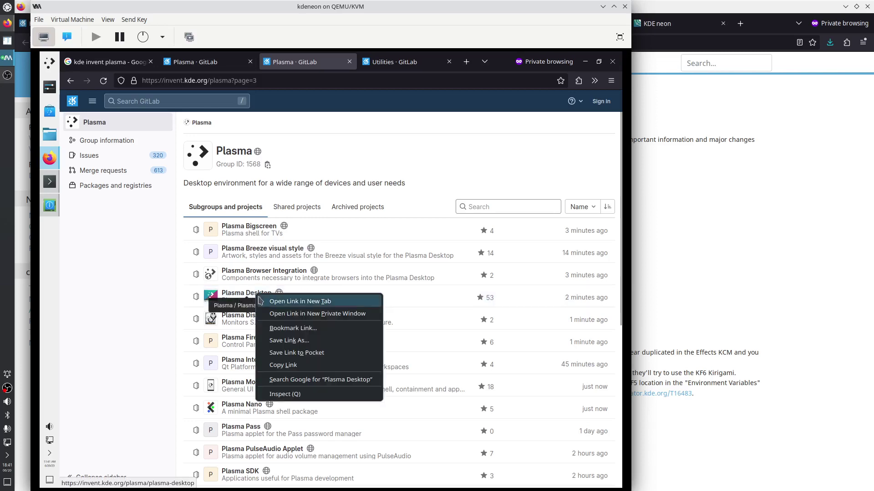
left_click(272, 303)
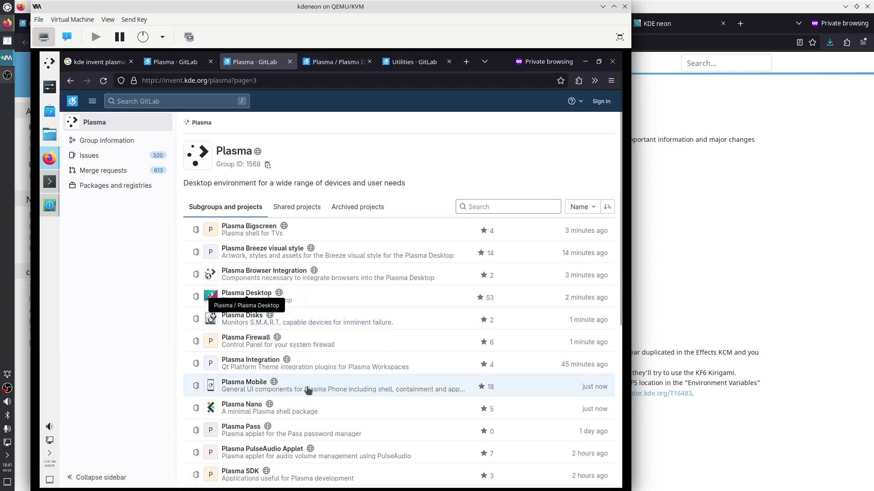
scroll(298, 459, "down", 4)
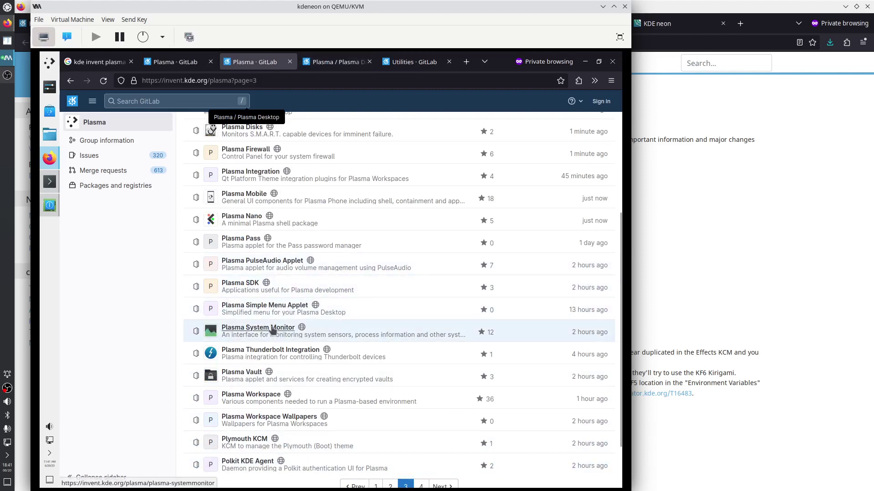
left_click(49, 206)
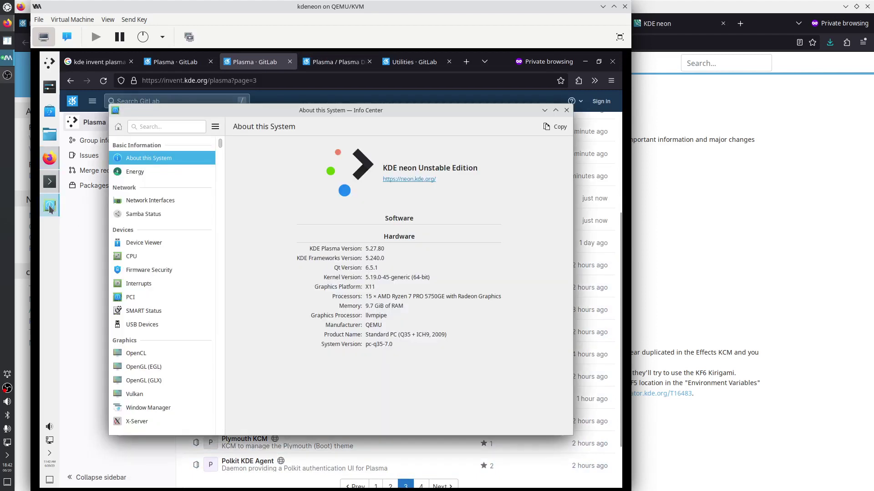
Launch System Monitor by searching 'mon', move it aside, and raise Info Center
left_click(51, 65)
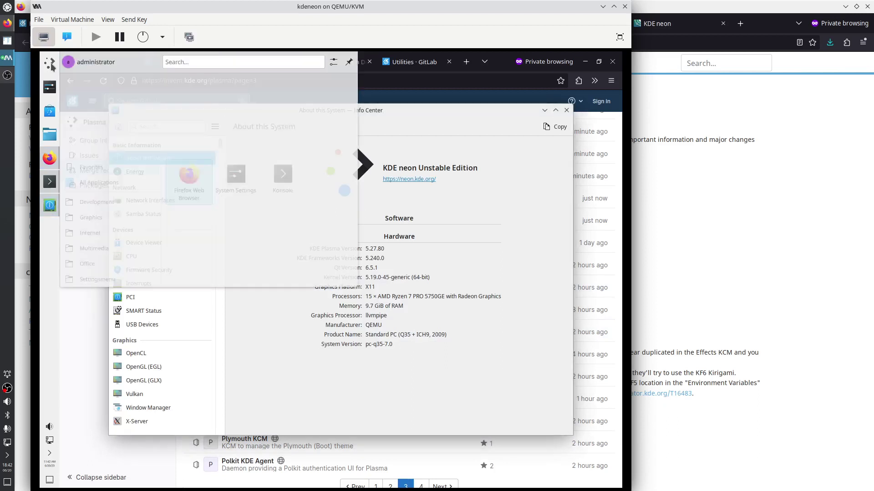
type("moni")
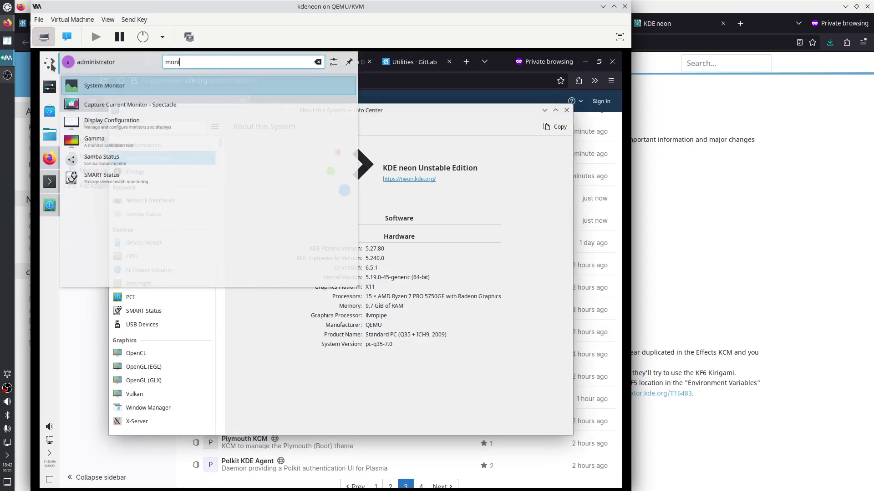
key("Return")
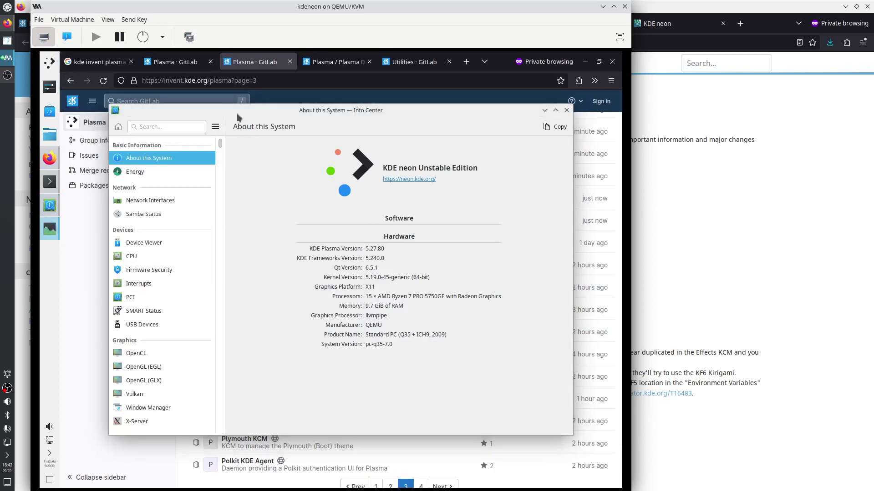
left_click_drag(228, 113, 281, 140)
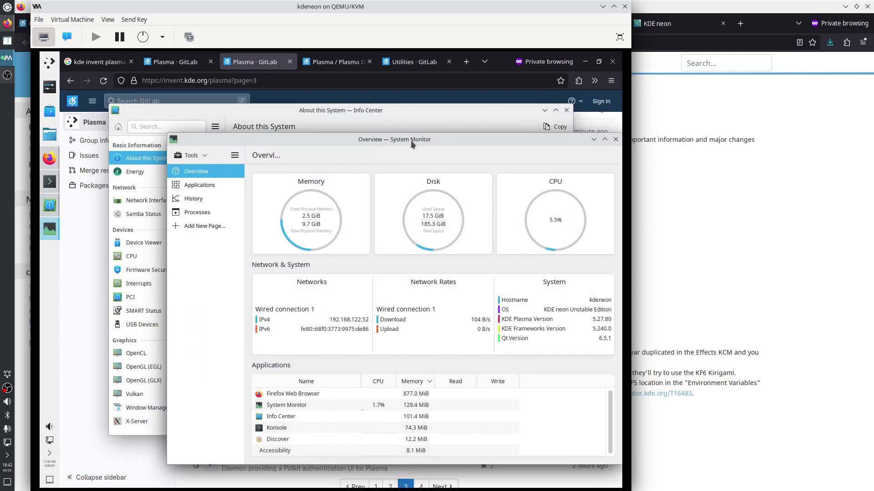
left_click(355, 113)
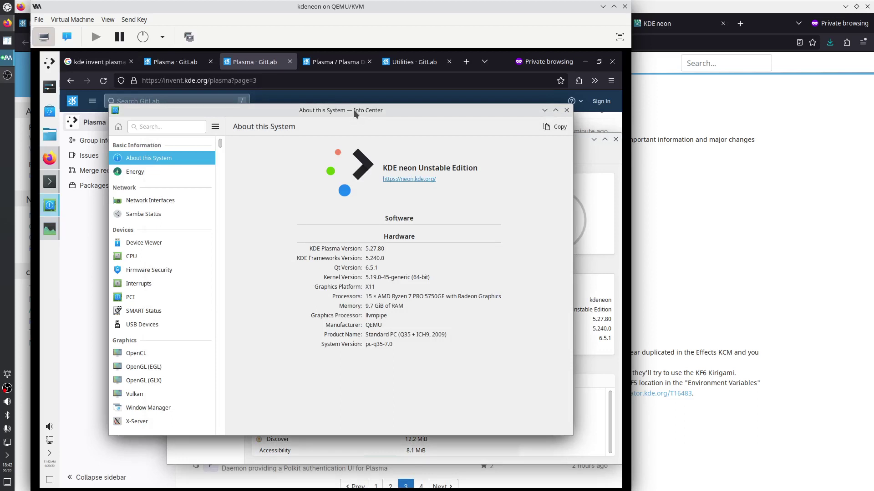
Start System Settings, arrange it beside Info Center, then return to the Firefox project list
left_click(48, 63)
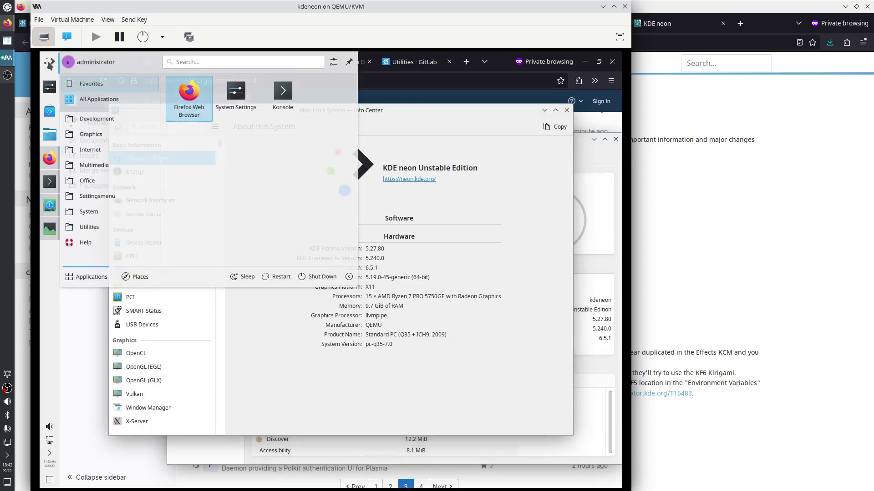
left_click(249, 106)
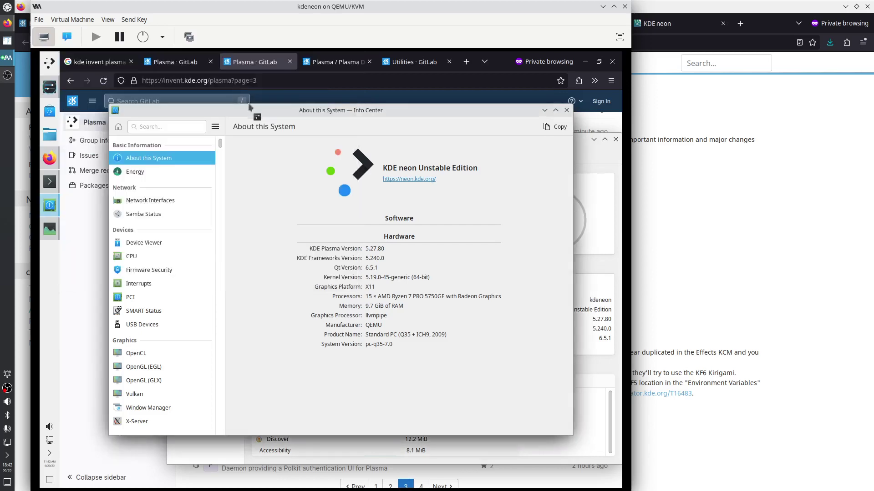
left_click_drag(296, 118, 251, 89)
left_click(566, 233)
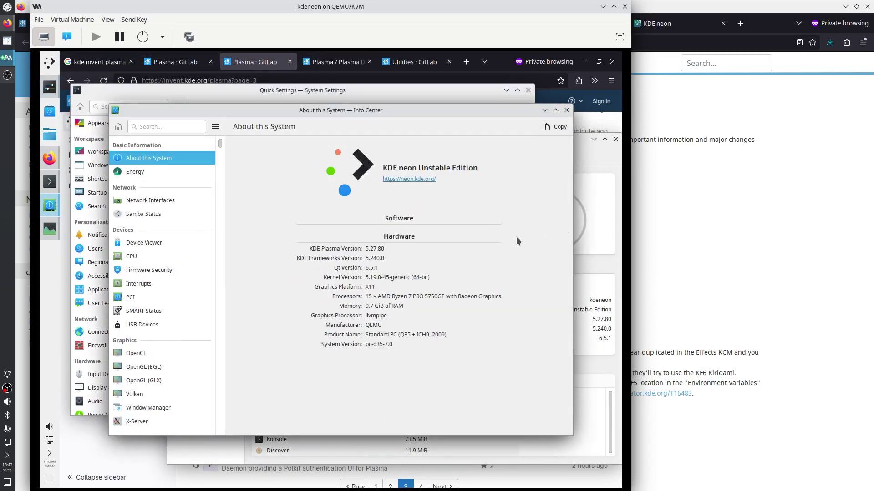
left_click(311, 93)
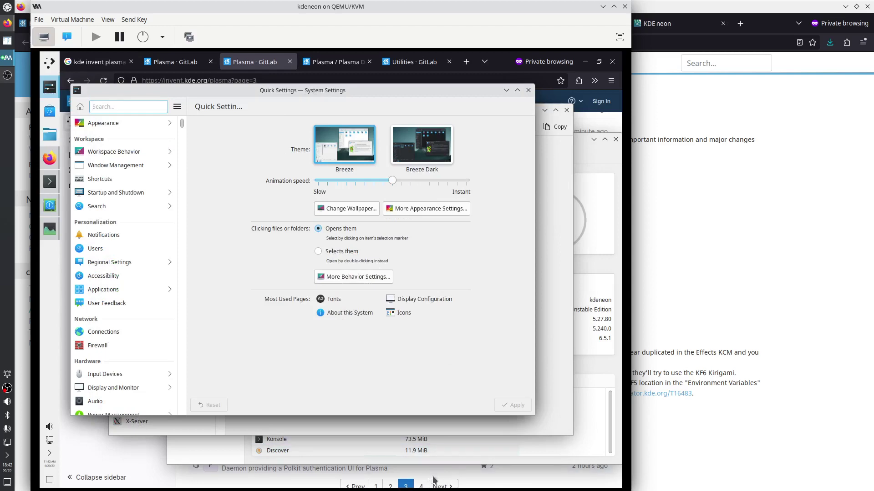
left_click(298, 486)
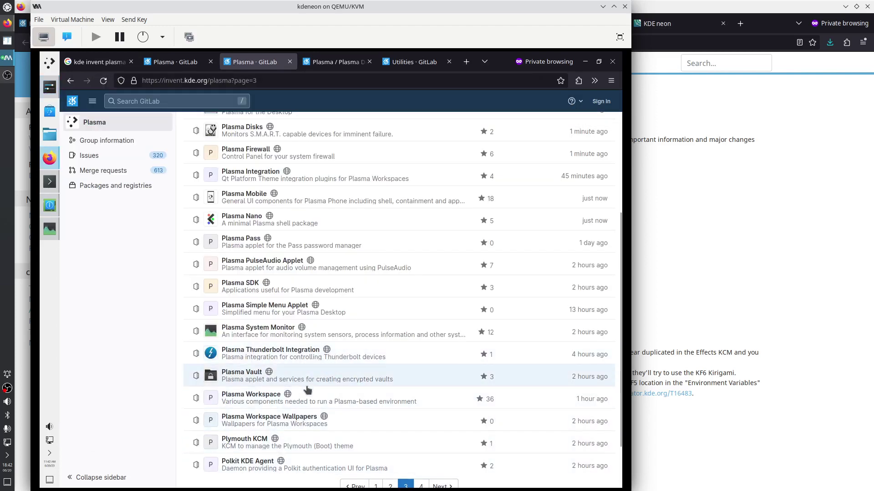
Show page 4 of the Plasma projects and launch Welcome Center by searching 'welc'
left_click(421, 486)
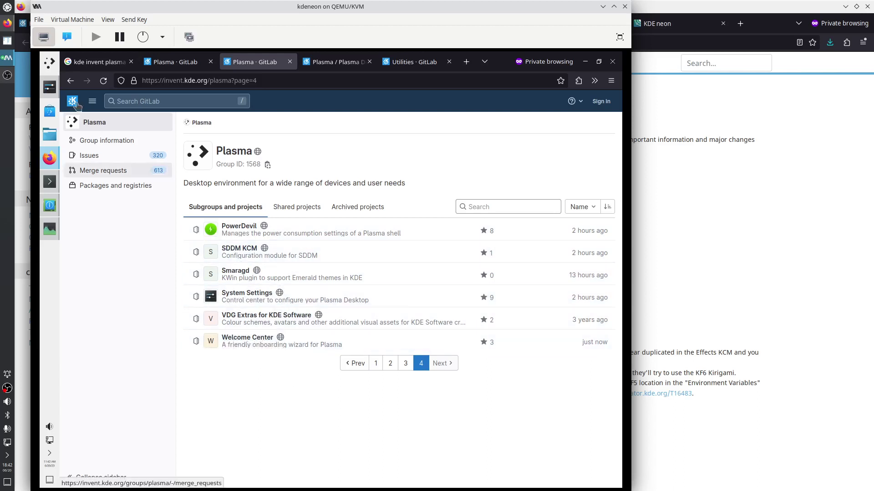
left_click(49, 62)
type("welc")
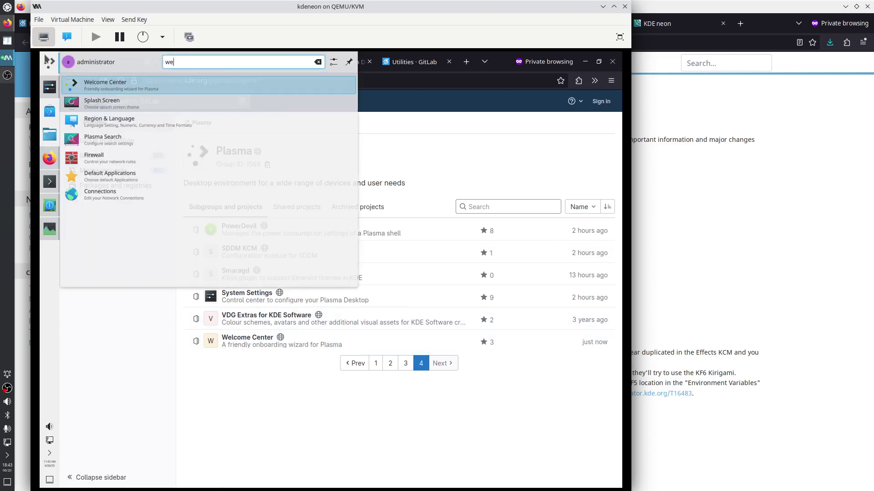
key("Return")
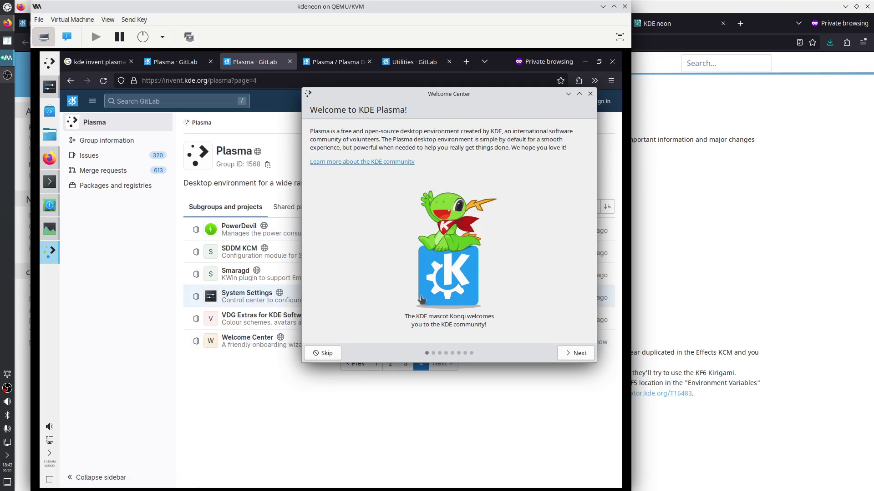
Visit the KDE community wiki link, then advance the tour and open System Settings from it
left_click(344, 162)
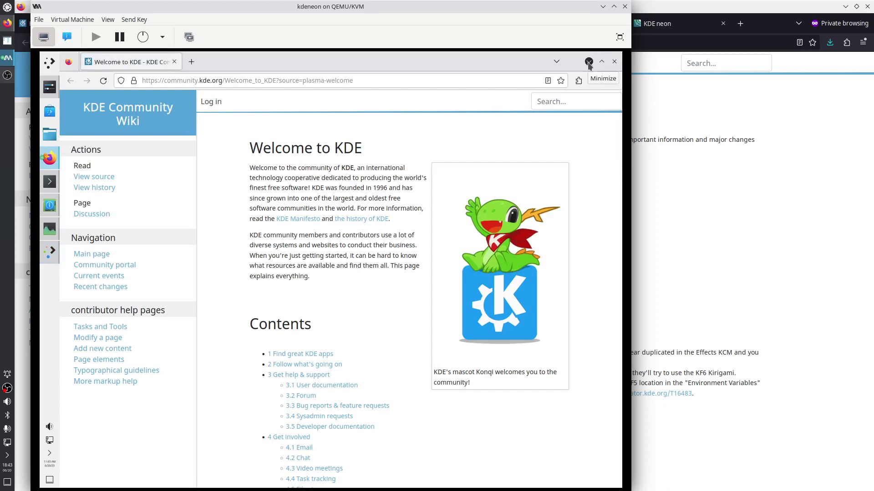
left_click(588, 63)
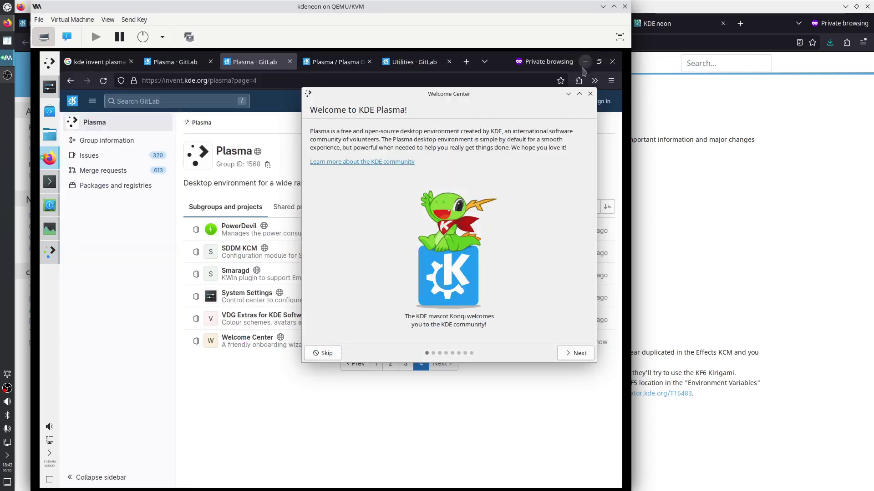
left_click(575, 353)
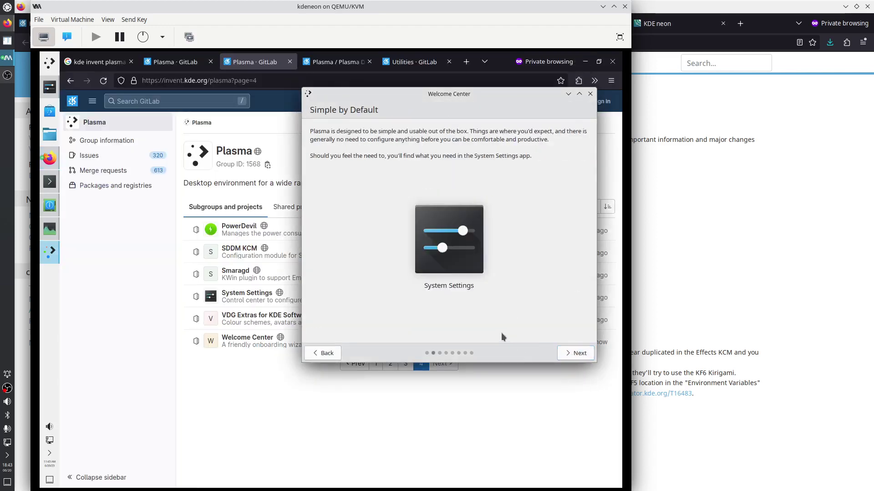
left_click(442, 244)
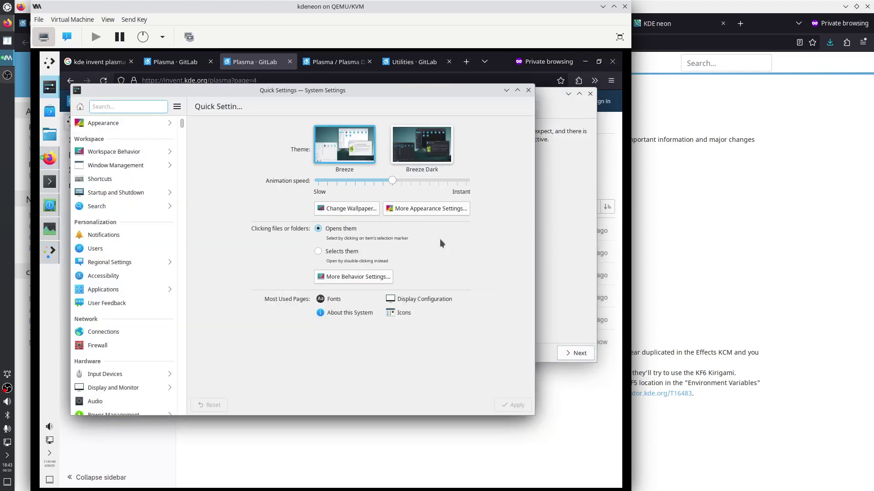
Raise Welcome Center, go to the Powerful When Needed page, and open the KRunner card
left_click(567, 234)
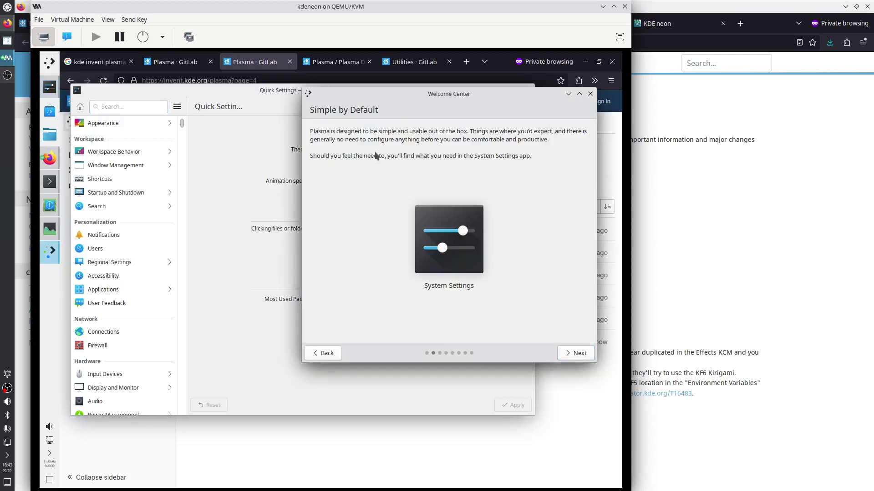
left_click_drag(396, 97, 399, 87)
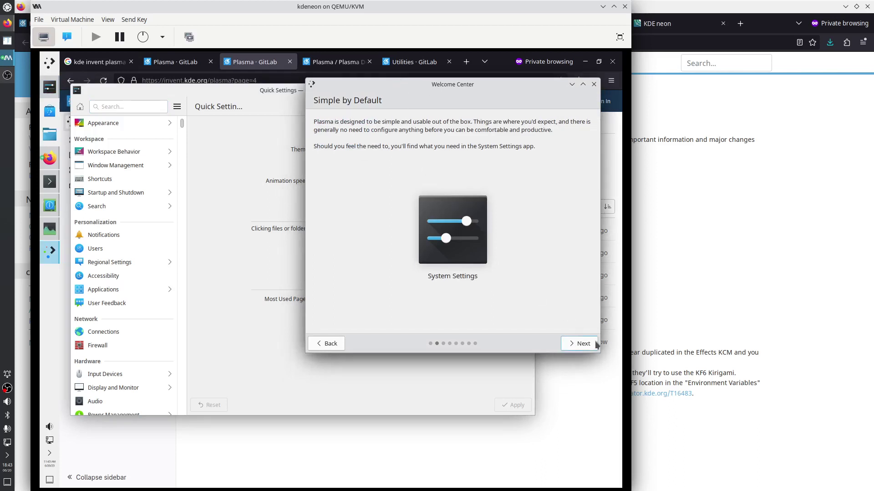
left_click(578, 346)
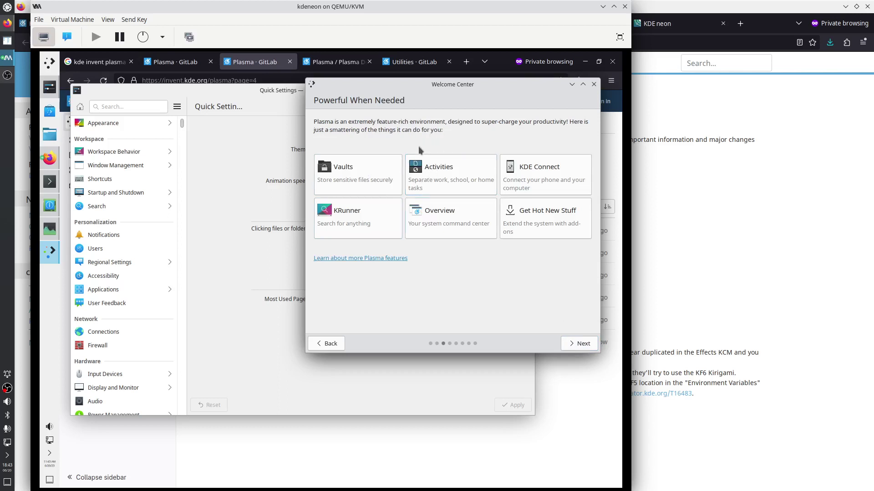
left_click(361, 218)
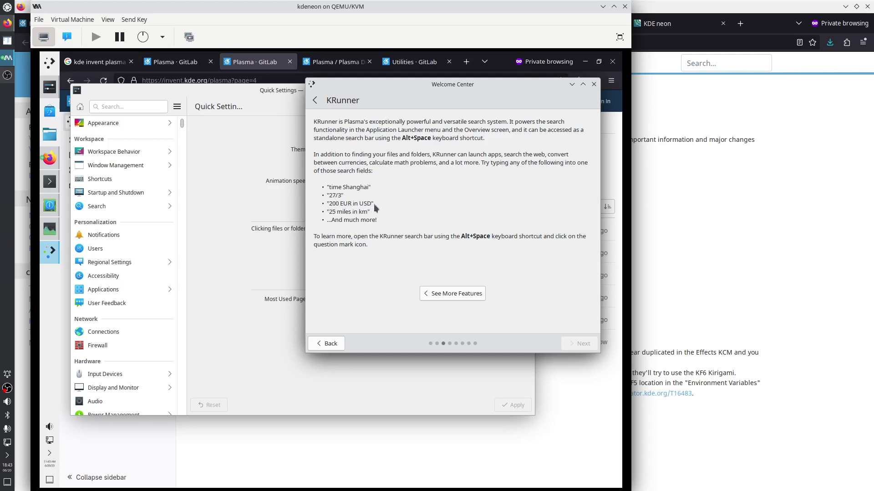
Run a KRunner web search for '200 EUR in USD', then minimise the DuckDuckGo window
key("alt+space")
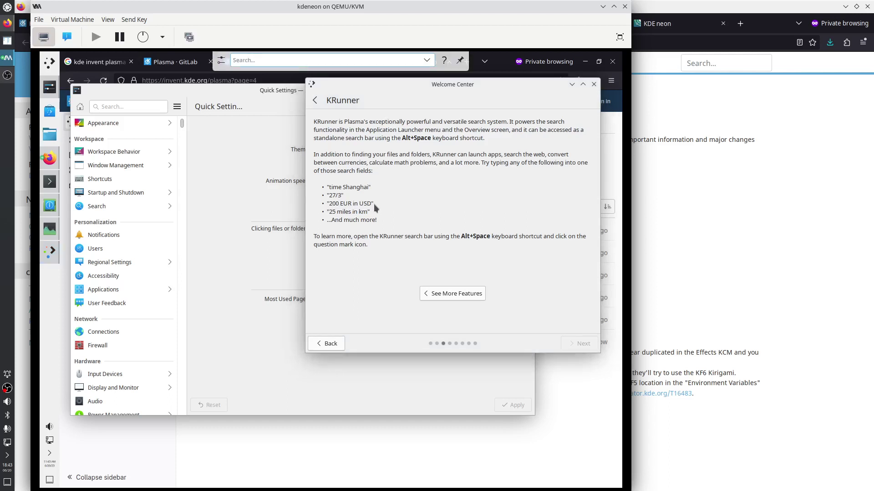
type("200 EUR")
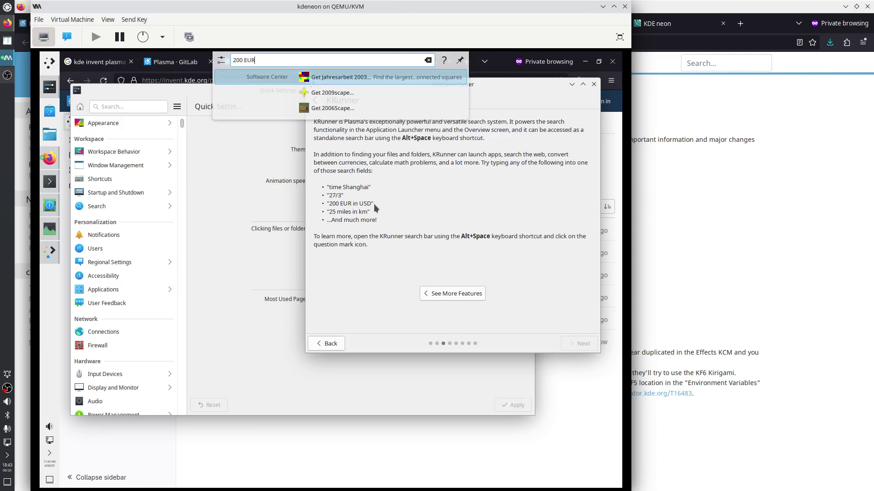
type(" in USD")
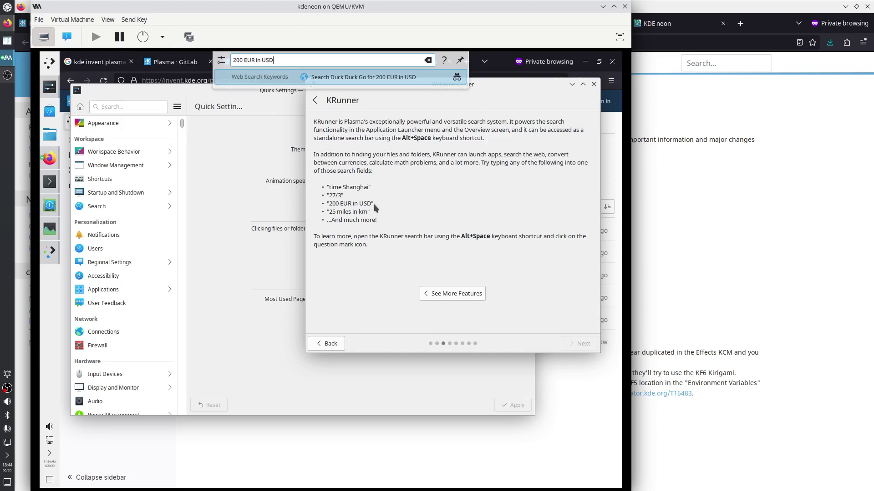
key("Return")
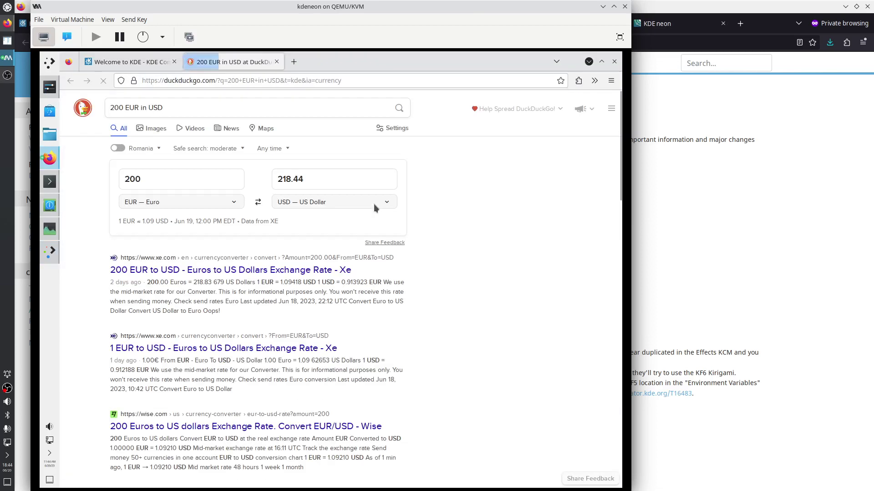
left_click(589, 63)
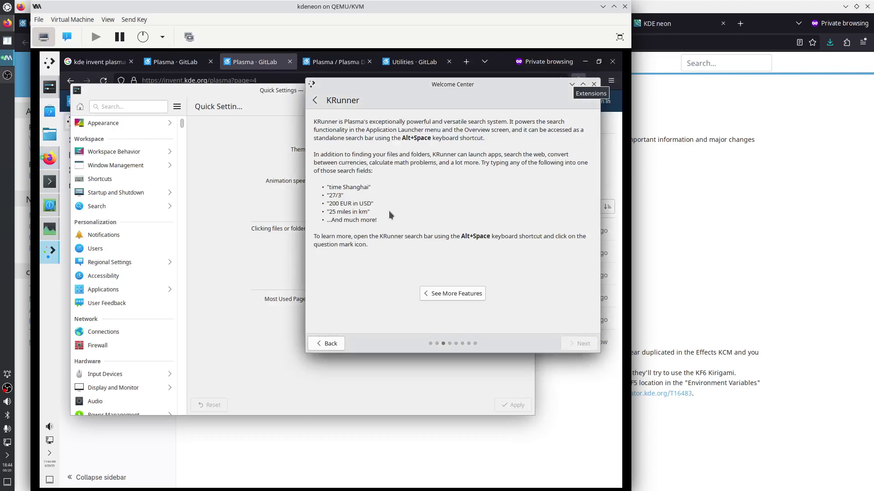
Enter '25 miles in km' in KRunner to get 40.2335 km, then raise Konsole
key("alt+space")
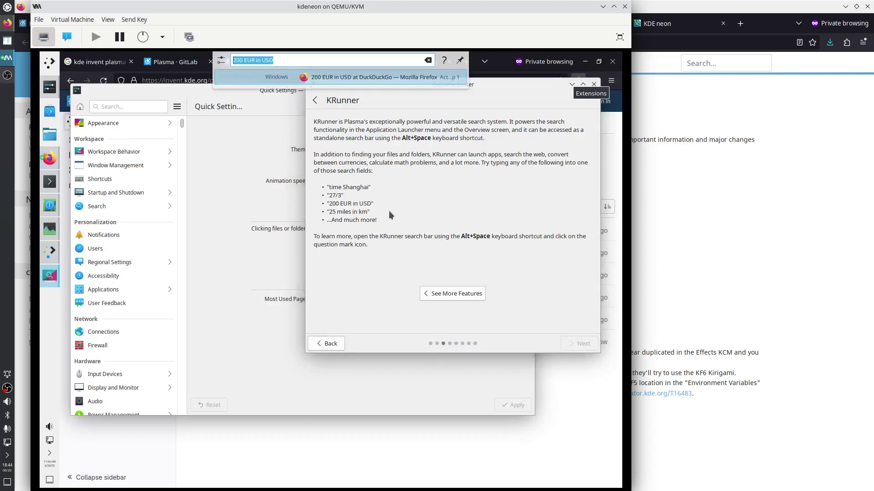
type("25 mile")
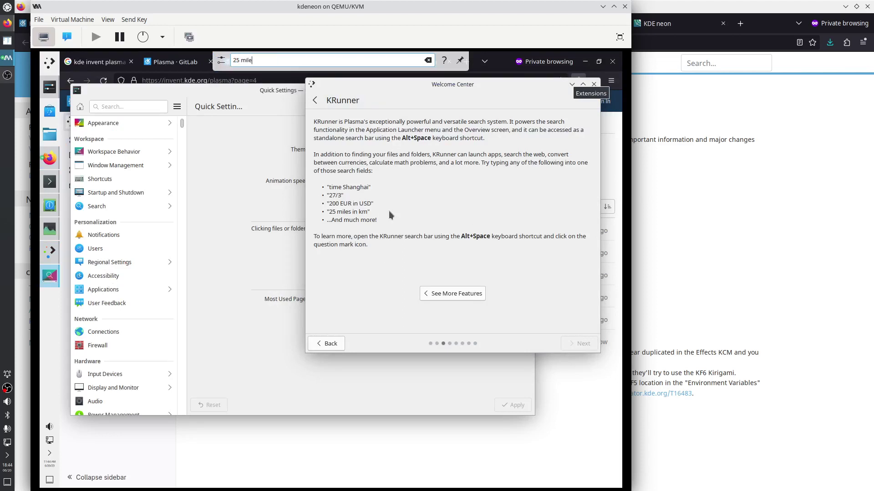
type("s in km")
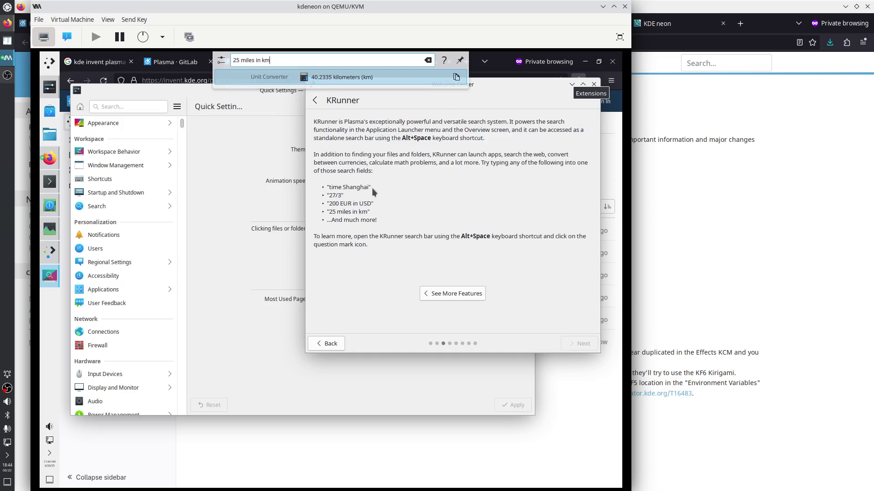
left_click(49, 182)
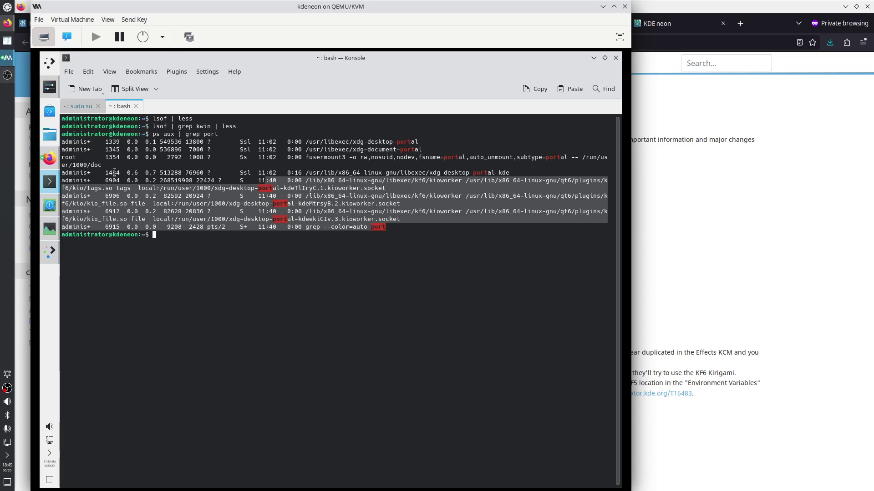
Pin KRunner open with Keep Open, then restore, move and enlarge the Konsole window
key("alt+space")
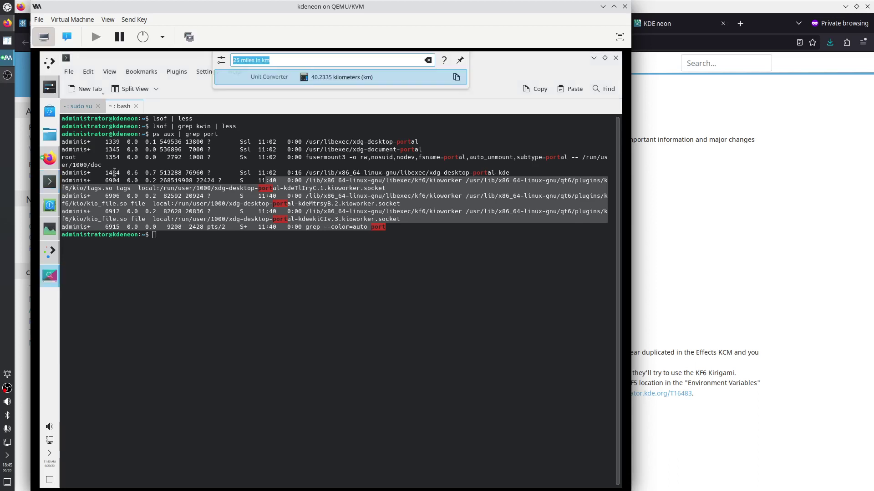
left_click(460, 61)
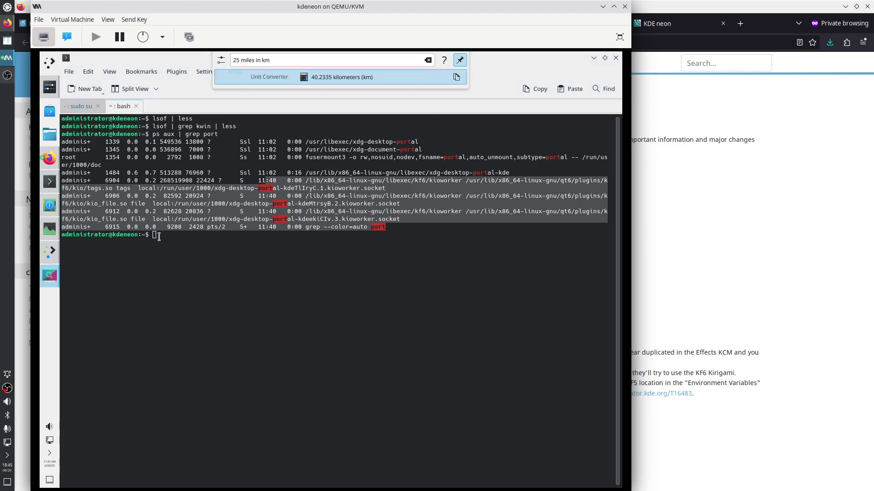
left_click(176, 237)
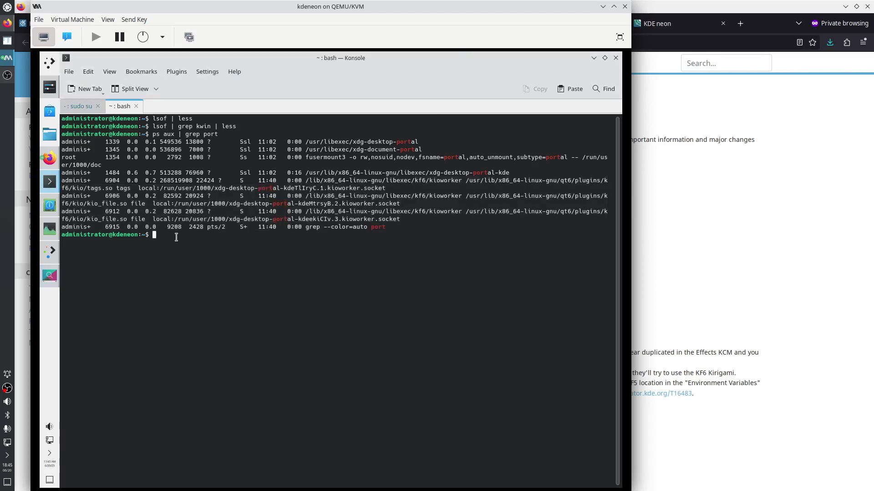
left_click_drag(432, 60, 439, 110)
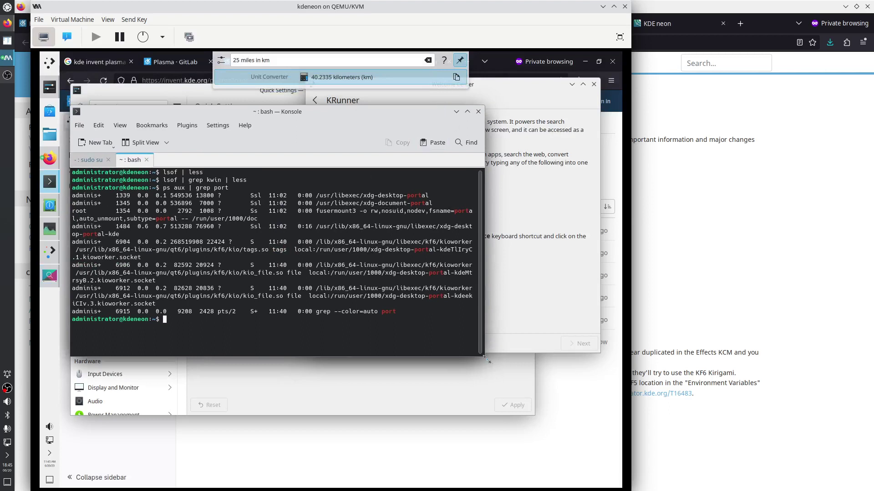
left_click_drag(487, 360, 625, 489)
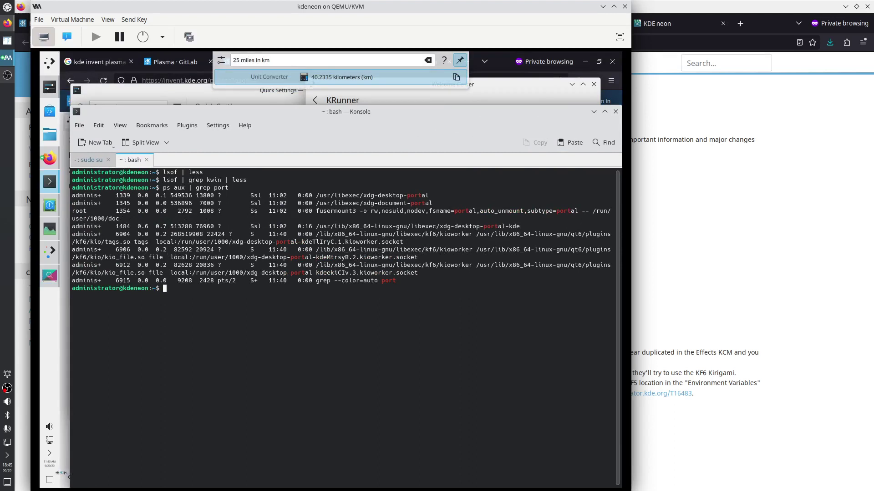
left_click_drag(64, 473, 53, 473)
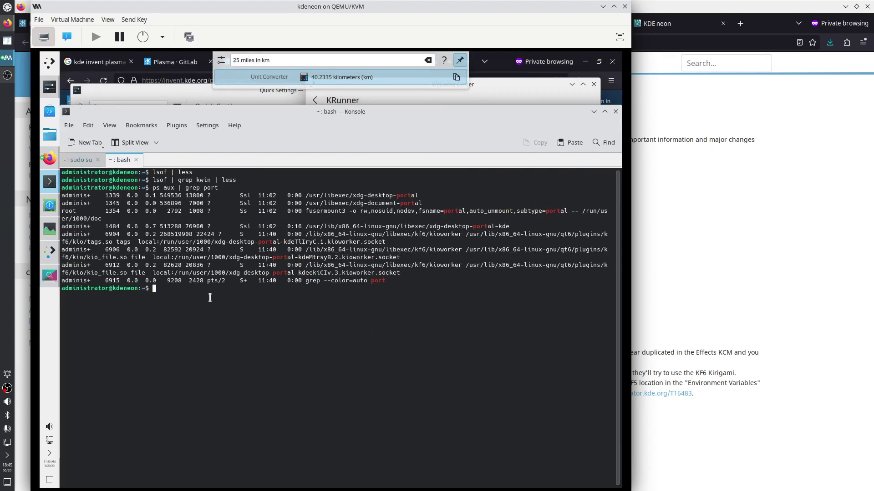
Run 'lsof | grep krunner | less' and page forward to the krunner 7214 rows
type("lsof | grep krunner | less")
key("Return")
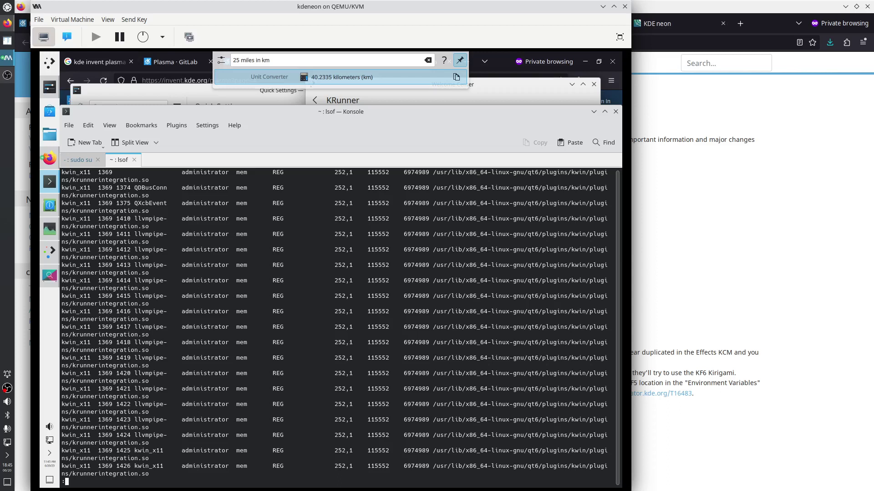
key("space")
key("space")
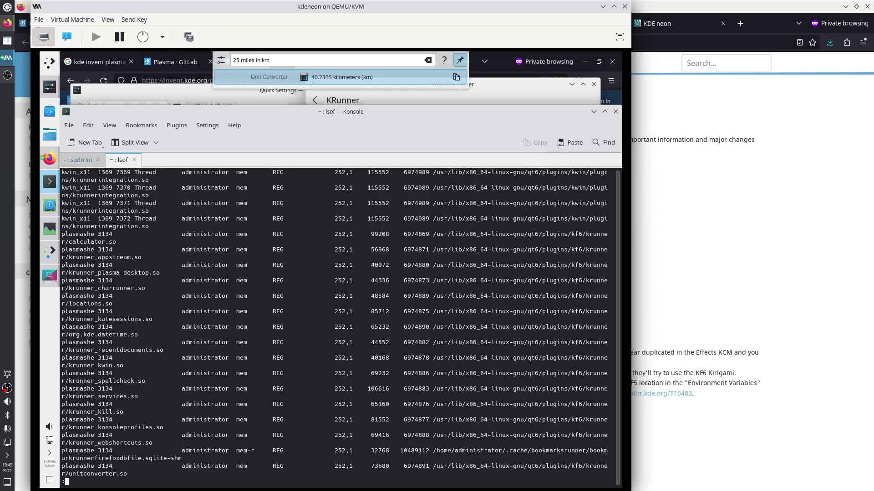
key("space")
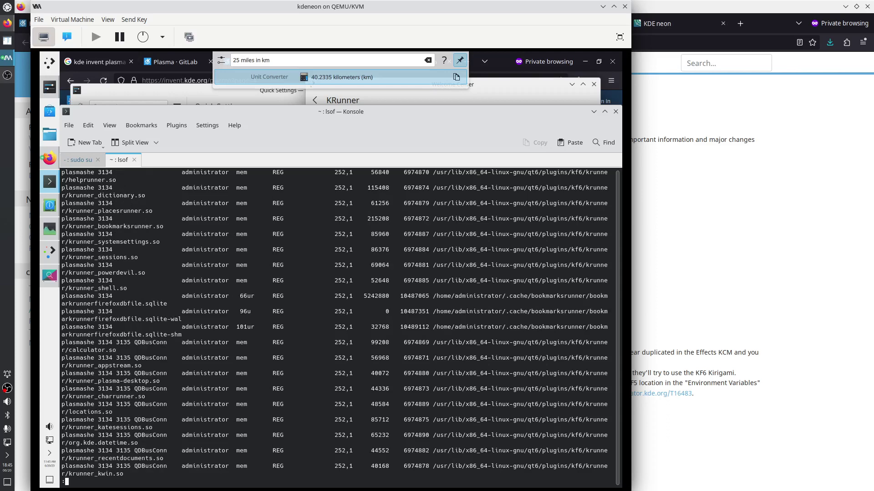
key("space")
key("space")
key("space")
key("space")
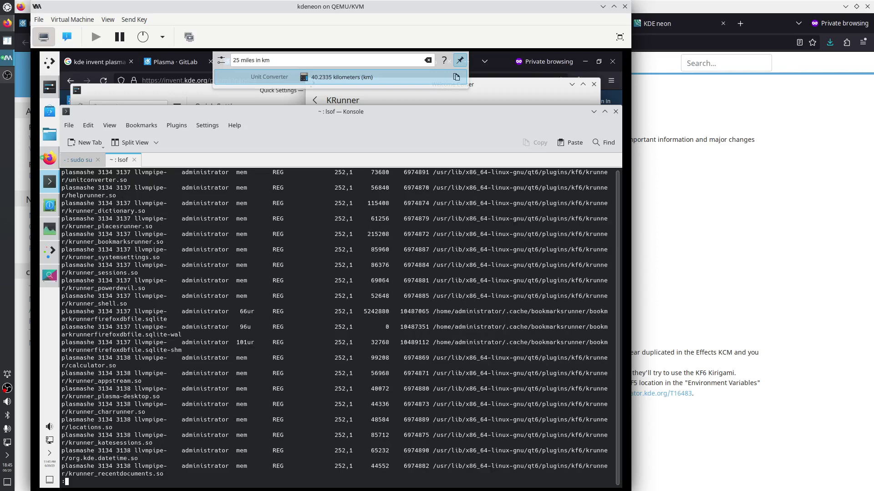
key("space")
key("space")
key("space")
key("space")
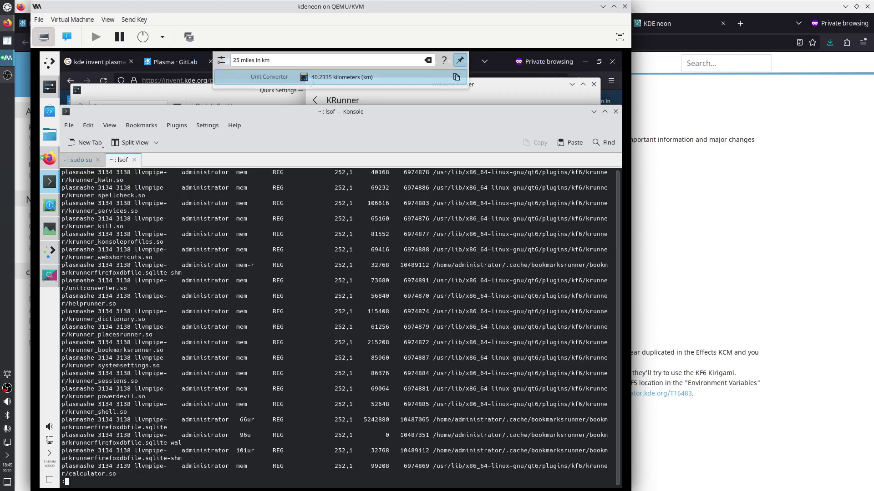
key("space")
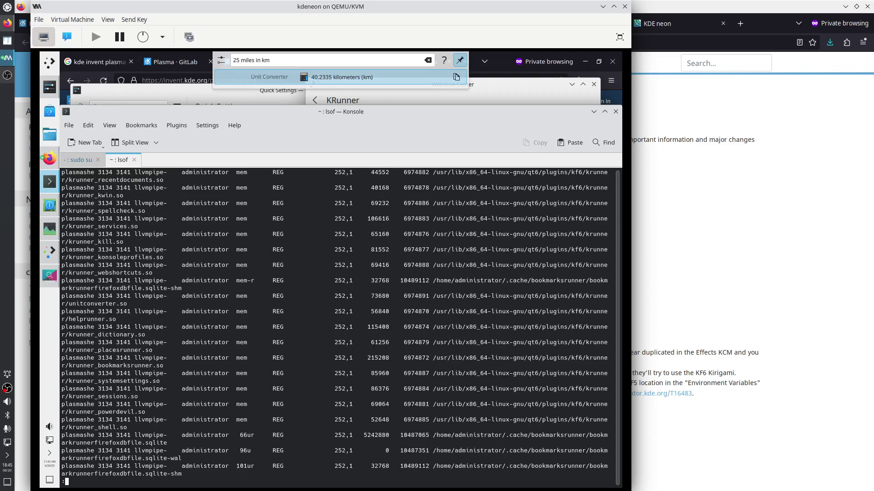
key("space")
key("space")
key("space")
key("space")
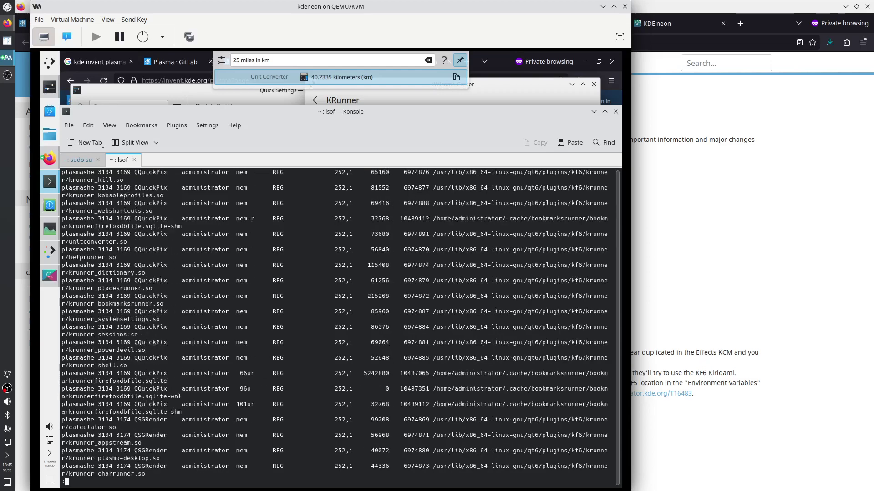
key("space")
key("space")
key("space")
key("space")
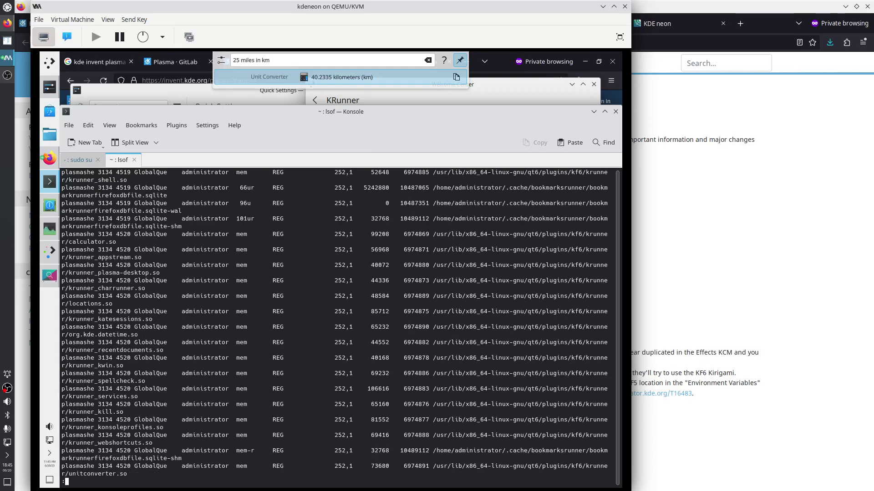
key("space")
key("space")
key("space")
key("space")
key("space")
key("space")
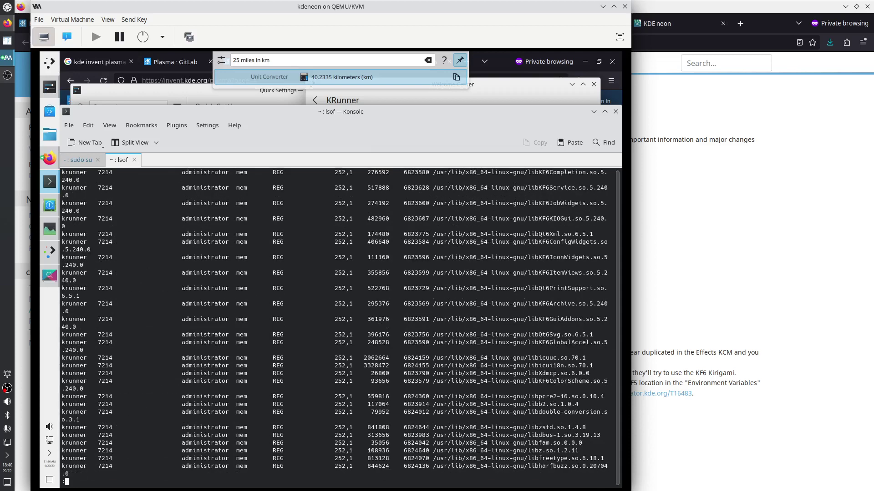
Page back and step line by line through the earlier krunner rows
key("Up")
key("Up")
key("Up")
key("Up")
key("Up")
key("Up")
key("Up")
key("Up")
key("Up")
key("Up")
key("Up")
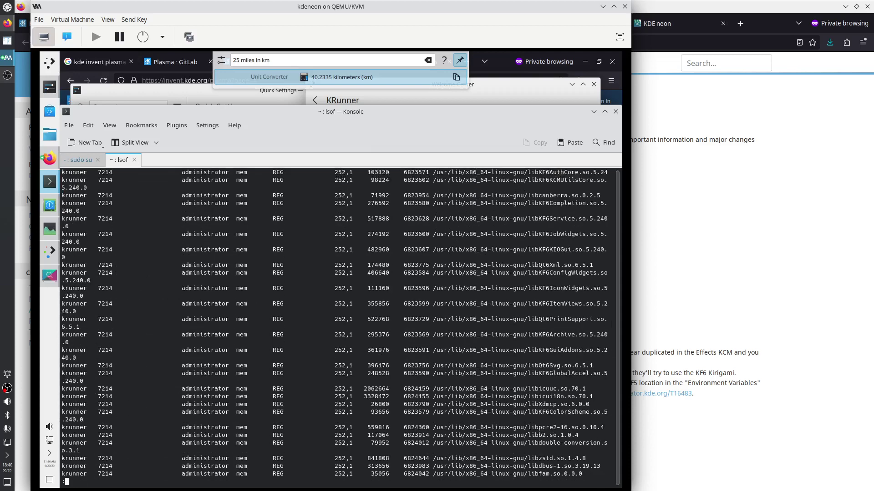
key("Page_Up")
key("Page_Up")
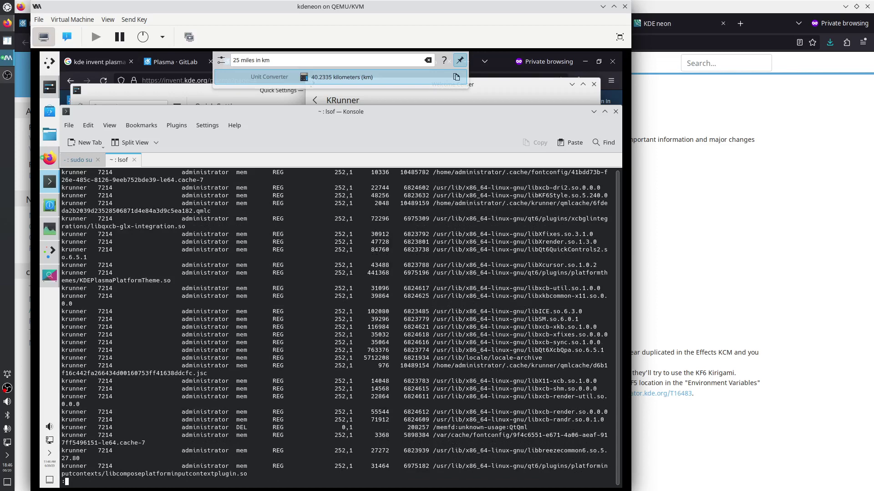
key("Down")
key("Down")
key("Down")
key("Down")
key("Down")
key("Down")
key("Down")
key("Down")
key("Down")
key("Down")
key("Down")
key("Down")
key("Down")
key("Down")
key("Down")
key("Down")
key("Down")
key("Down")
key("Down")
key("Down")
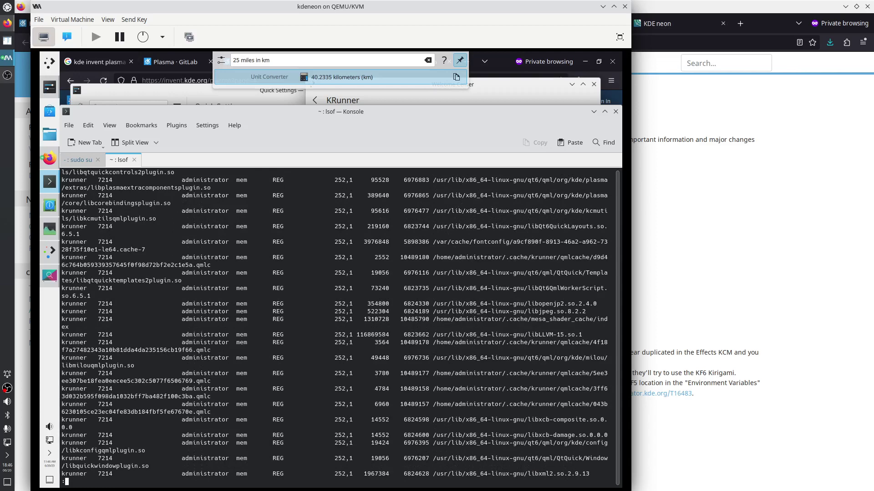
key("Down")
key("Down")
key("Down")
key("Down")
key("Down")
key("Down")
key("Down")
key("Down")
key("Down")
key("Down")
key("Down")
key("Down")
key("Down")
key("Down")
key("Down")
key("Down")
key("Down")
key("Down")
key("Down")
key("Down")
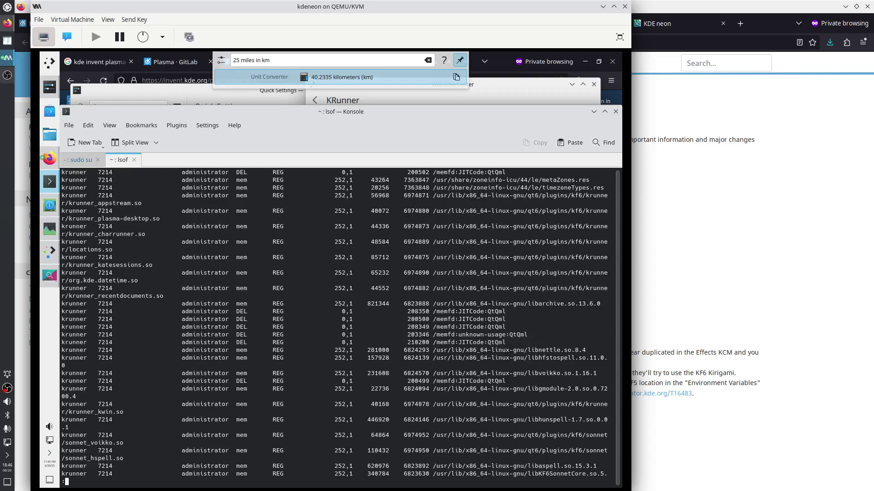
key("Up")
key("Up")
key("Up")
key("Up")
key("Up")
key("Up")
key("Up")
key("Up")
key("Up")
key("Up")
key("Up")
key("Up")
key("Up")
key("Up")
key("Up")
key("Up")
key("Up")
key("Up")
key("Up")
key("Up")
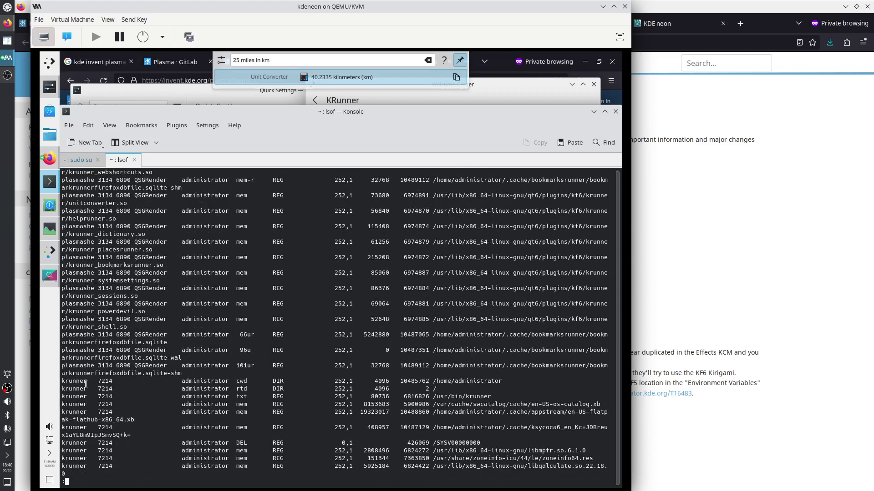
Select the krunner entry, /usr/bin/krunner path, libmpfr and libqalculate library names in the listing
left_click_drag(62, 380, 116, 381)
scroll(463, 397, "down", 5)
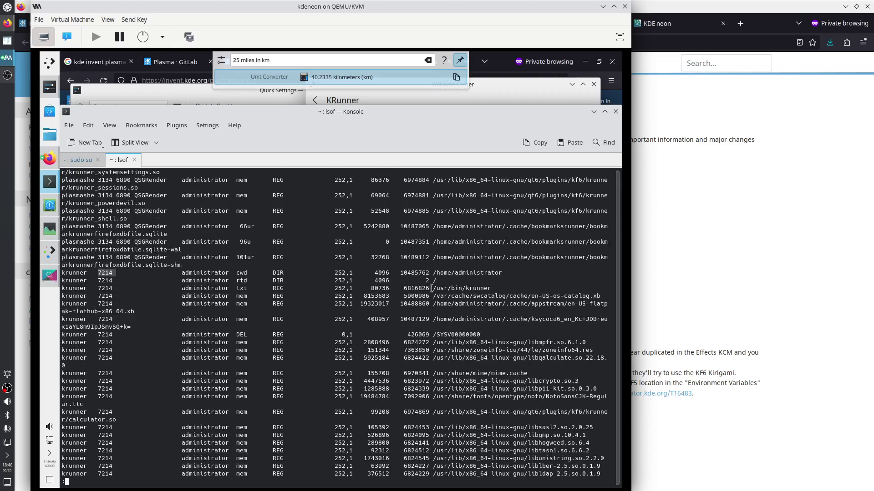
left_click_drag(430, 288, 495, 288)
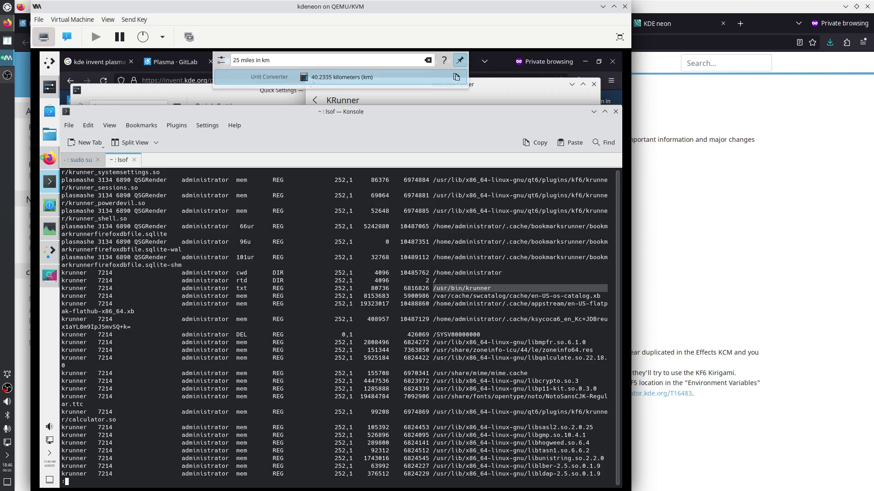
scroll(519, 349, "down", 2)
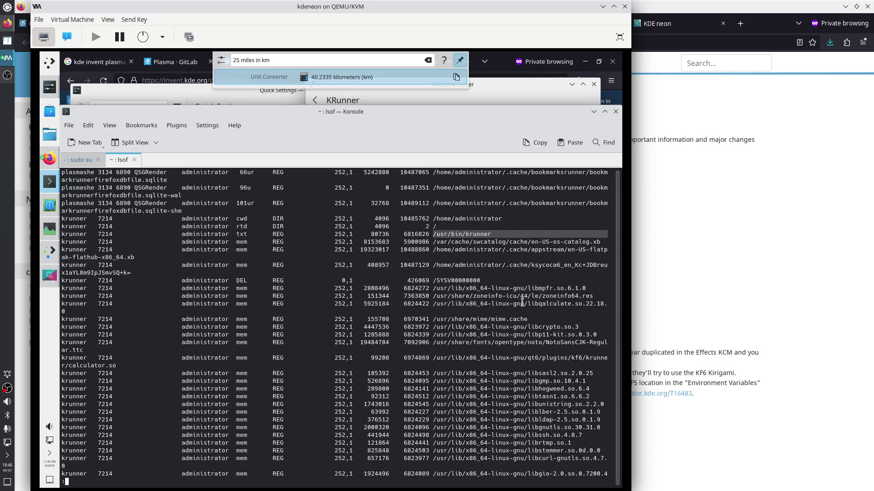
left_click_drag(509, 288, 586, 288)
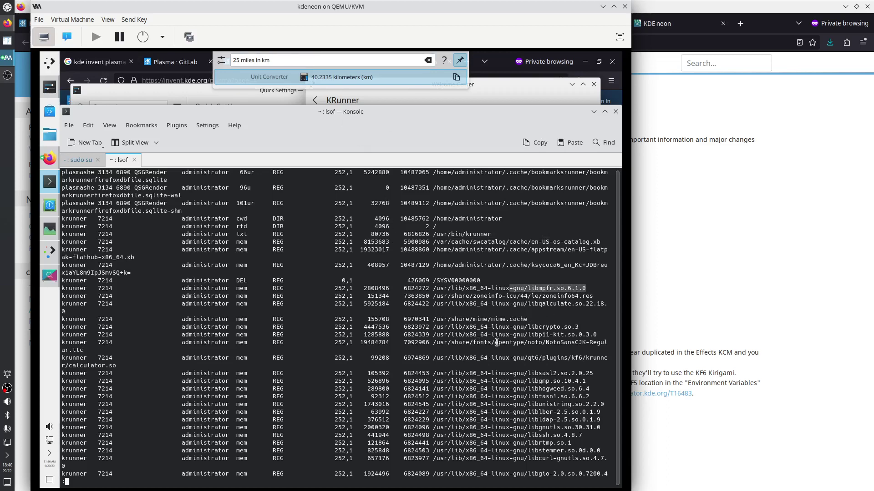
left_click_drag(524, 304, 596, 304)
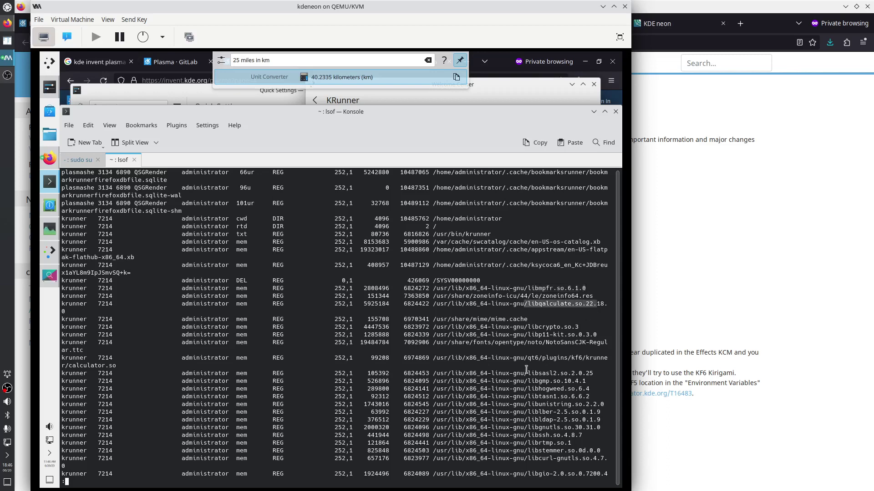
Clear the selection, then mark 'kf6' in the plugin path and the calculator.so file name
scroll(527, 370, "down", 2)
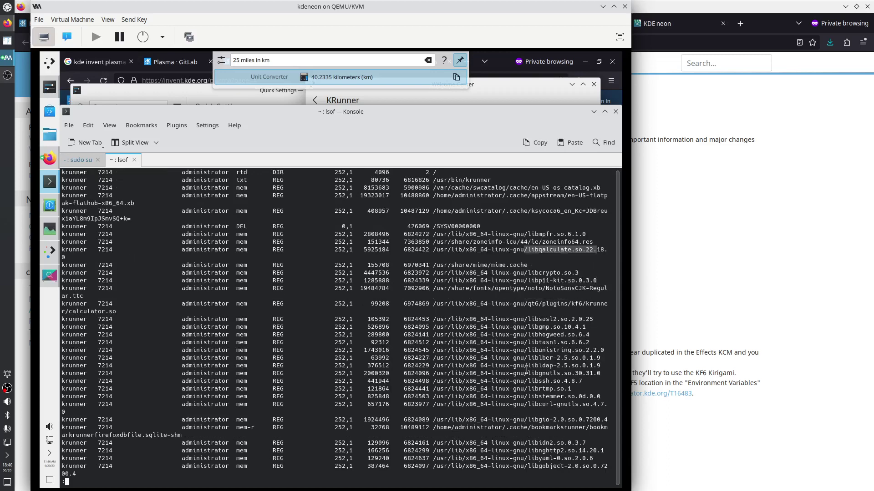
left_click(529, 304)
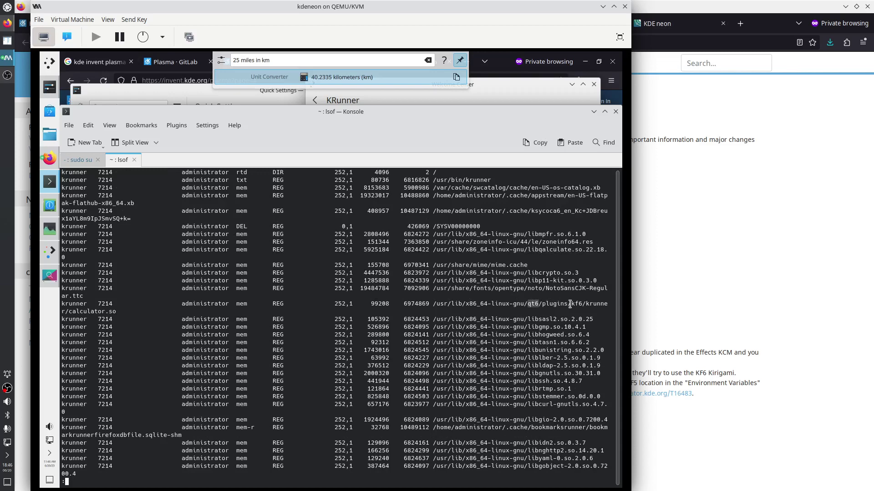
left_click_drag(571, 303, 583, 304)
left_click_drag(72, 313, 113, 313)
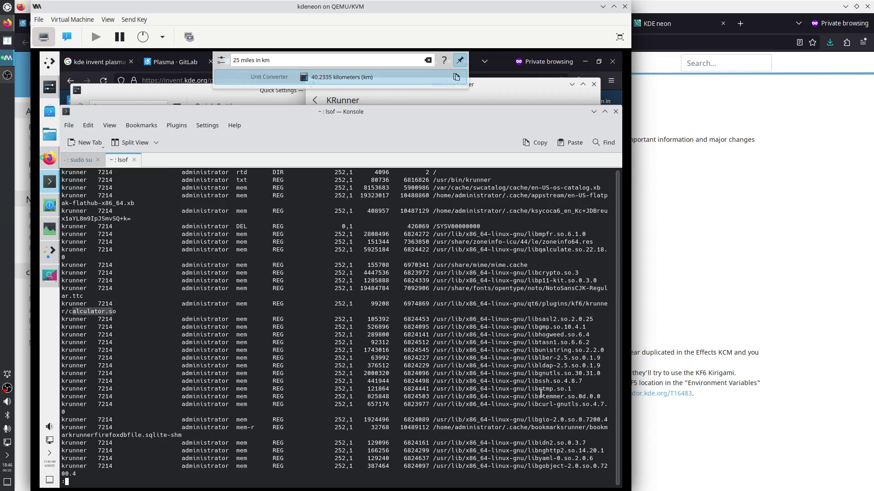
Scroll further down the lsof output and select the krunner_appstream plugin lines
scroll(540, 394, "down", 3)
scroll(532, 389, "down", 2)
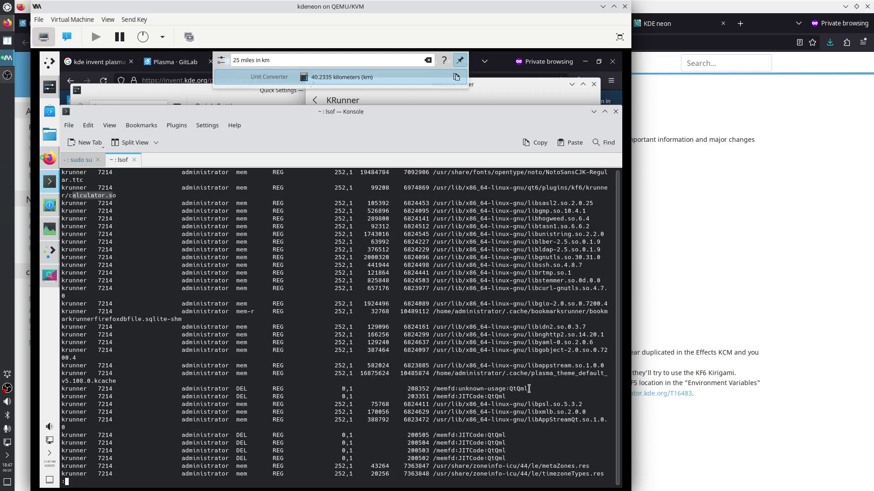
scroll(528, 389, "down", 2)
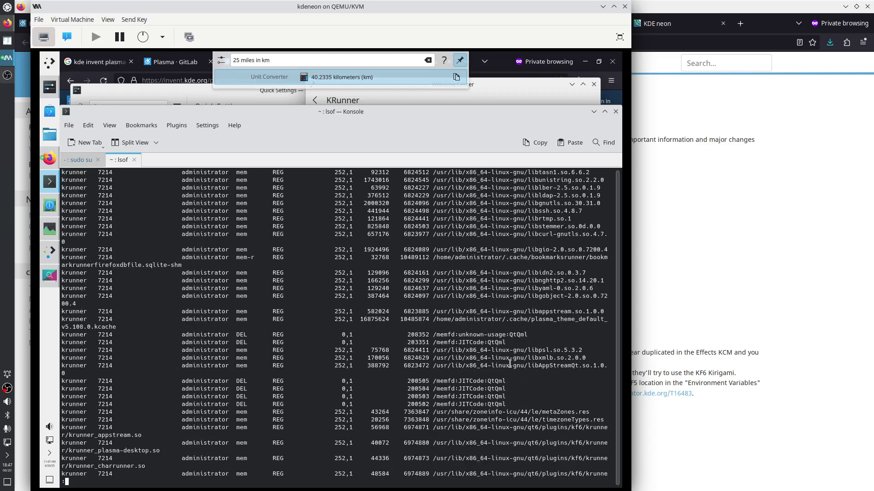
scroll(510, 364, "down", 5)
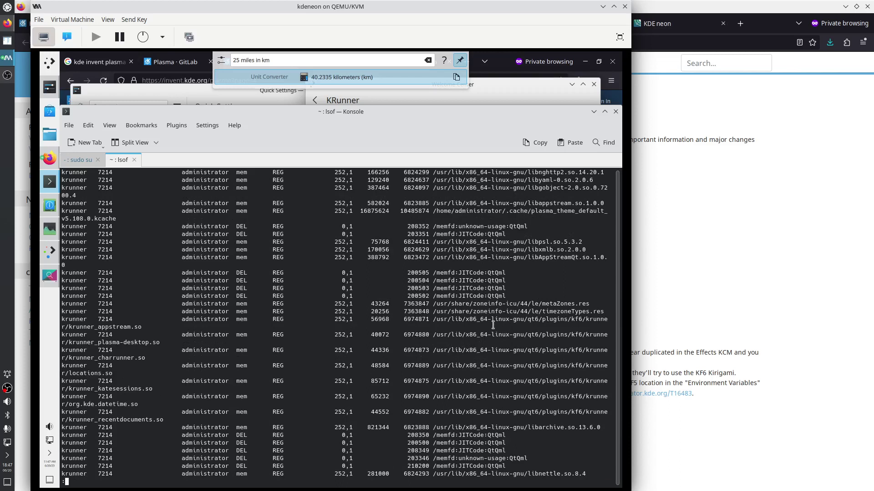
left_click_drag(499, 319, 556, 366)
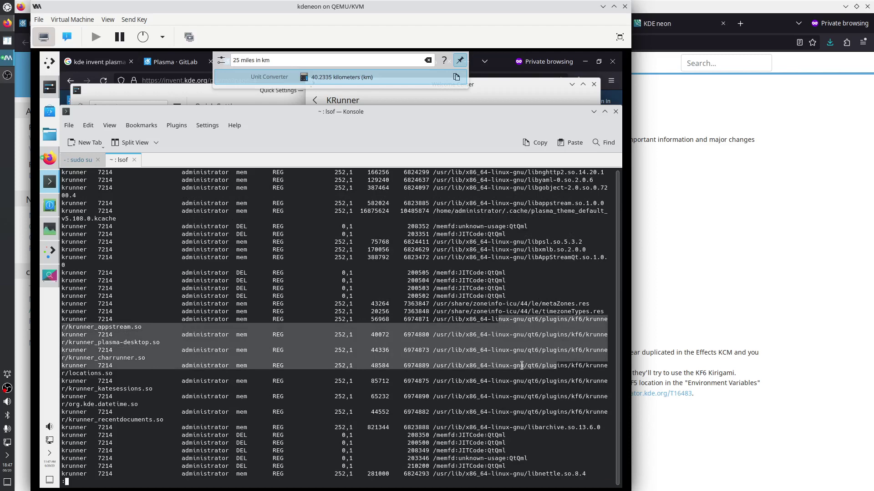
Scroll on to the runner plugins and select the libQt6Sql library path
scroll(522, 364, "down", 5)
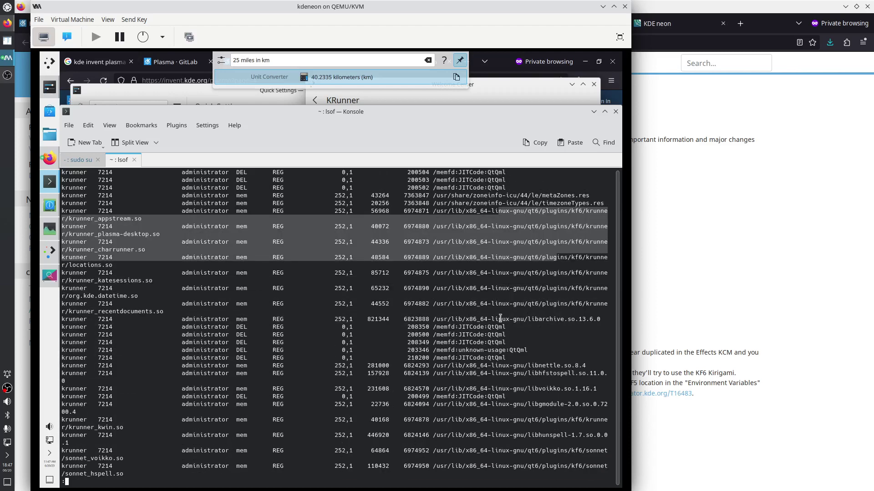
scroll(499, 319, "down", 2)
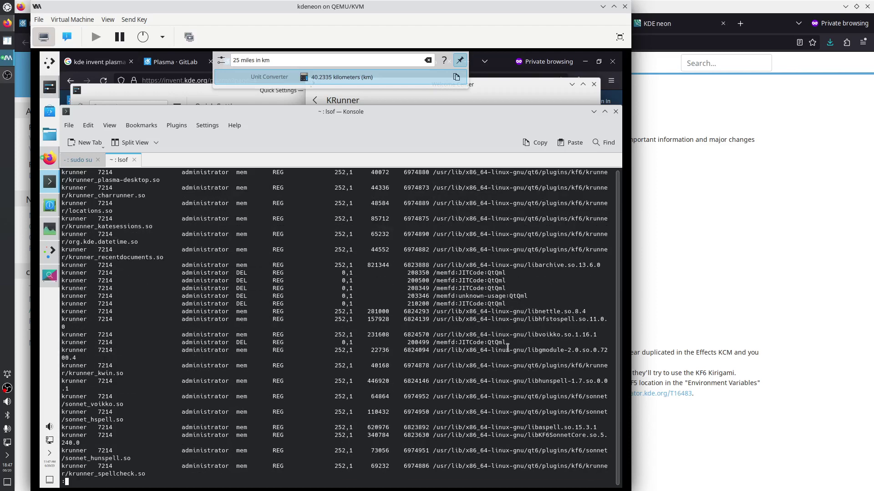
scroll(508, 348, "down", 2)
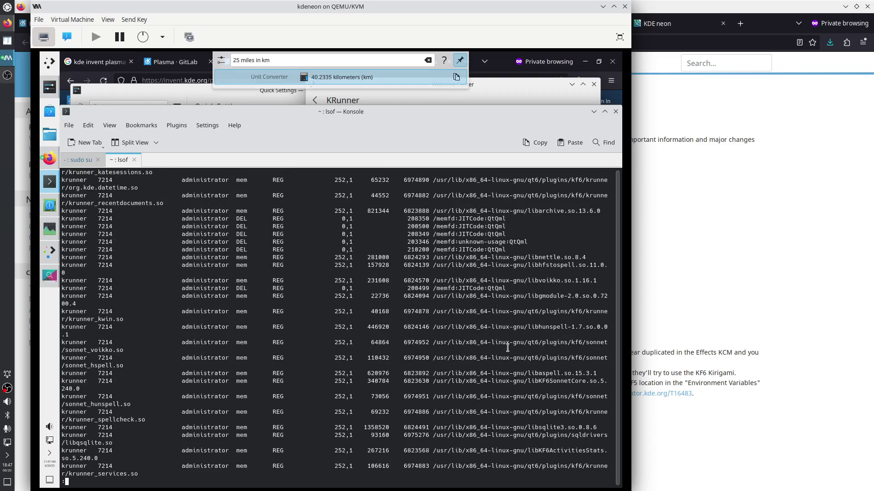
scroll(528, 324, "down", 4)
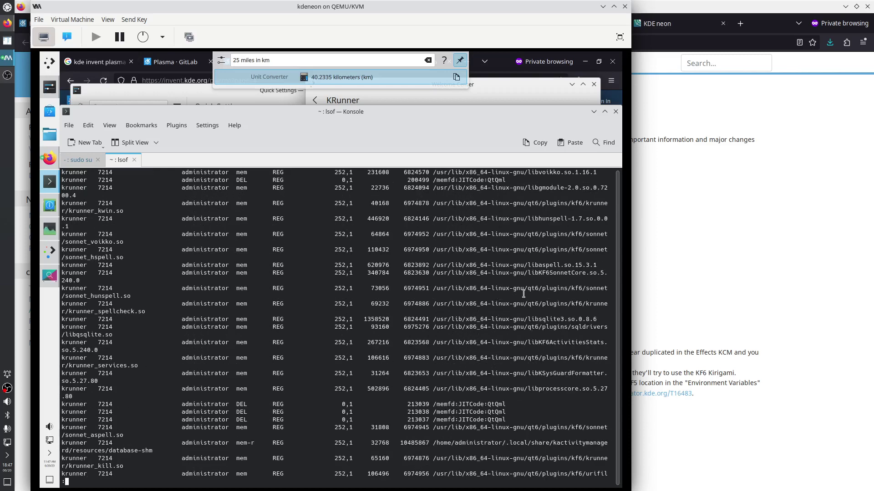
scroll(507, 317, "down", 2)
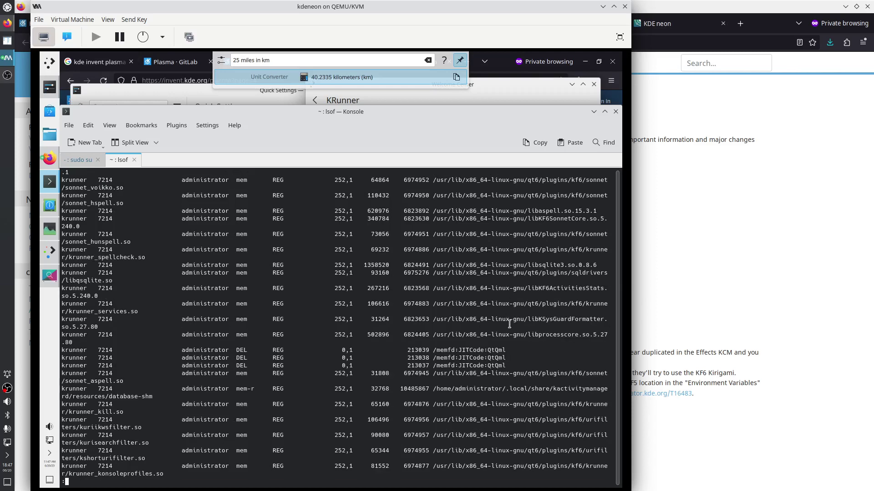
scroll(509, 324, "down", 5)
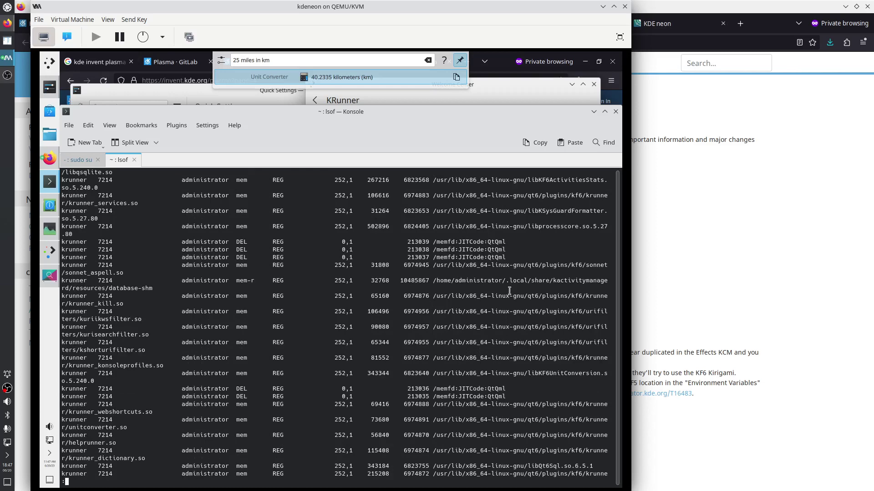
scroll(508, 315, "down", 5)
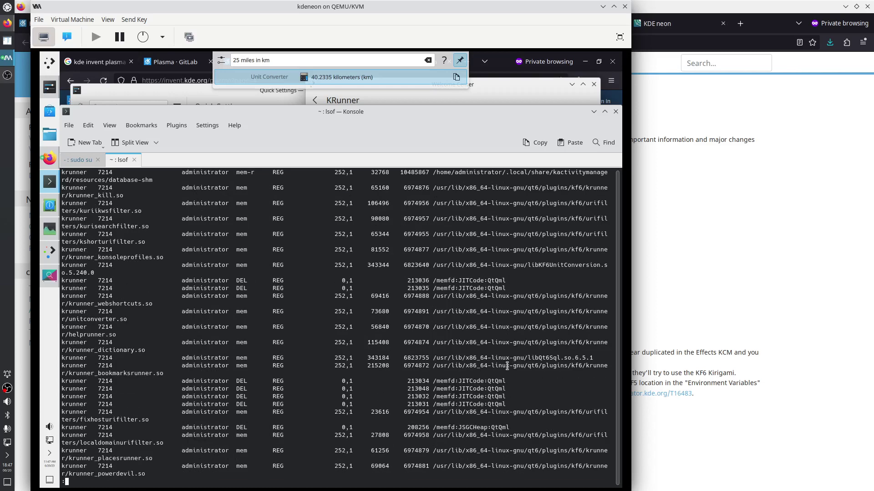
left_click_drag(470, 357, 591, 358)
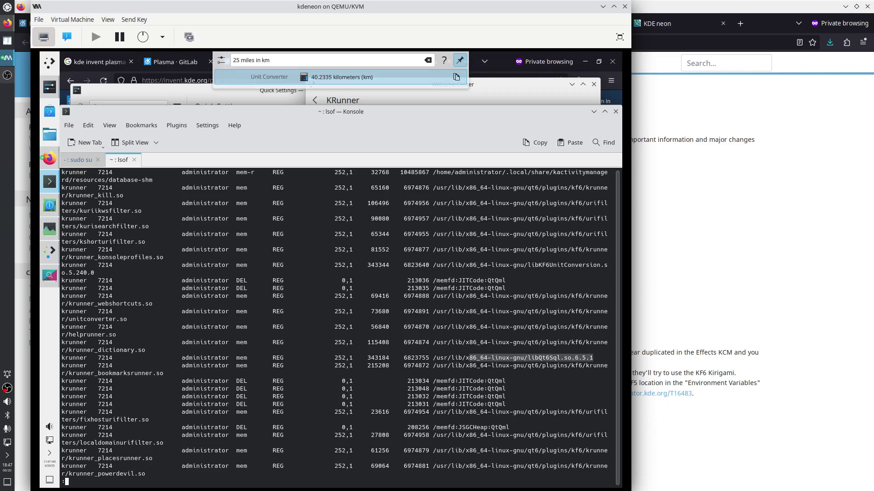
In Firefox, change the Google query to 'kde invent krunner' and search
left_click(72, 59)
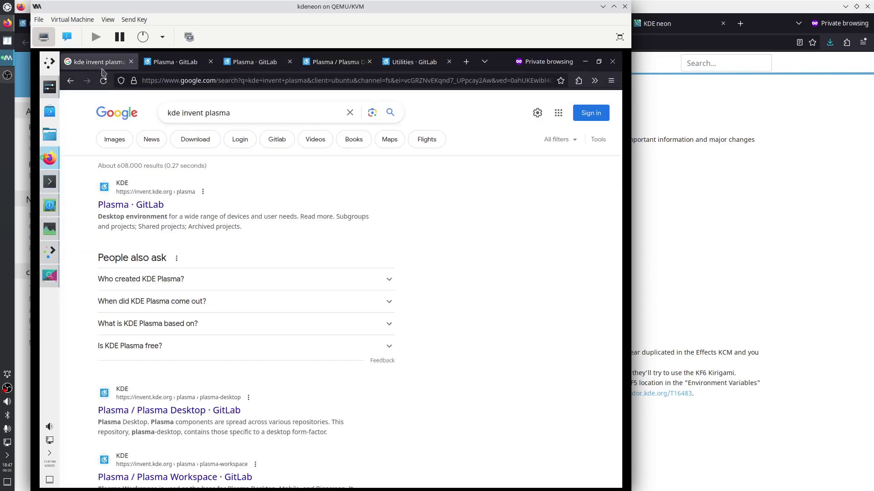
double_click(212, 112)
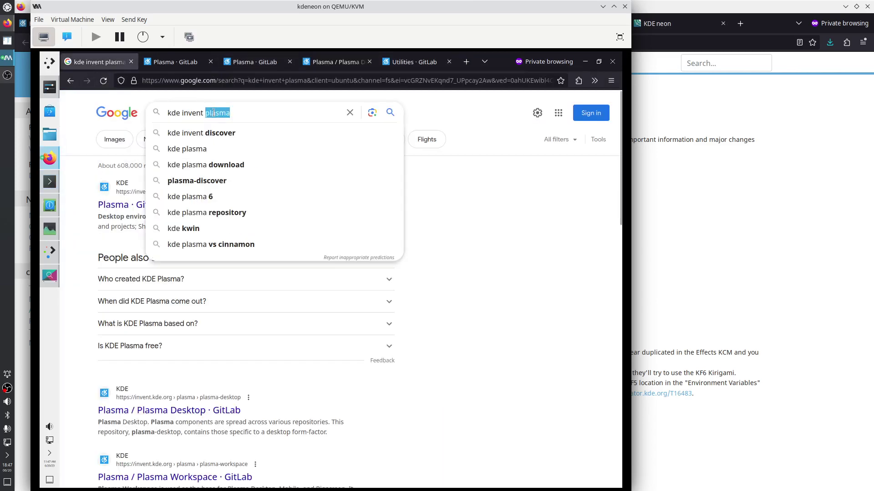
type("krunn")
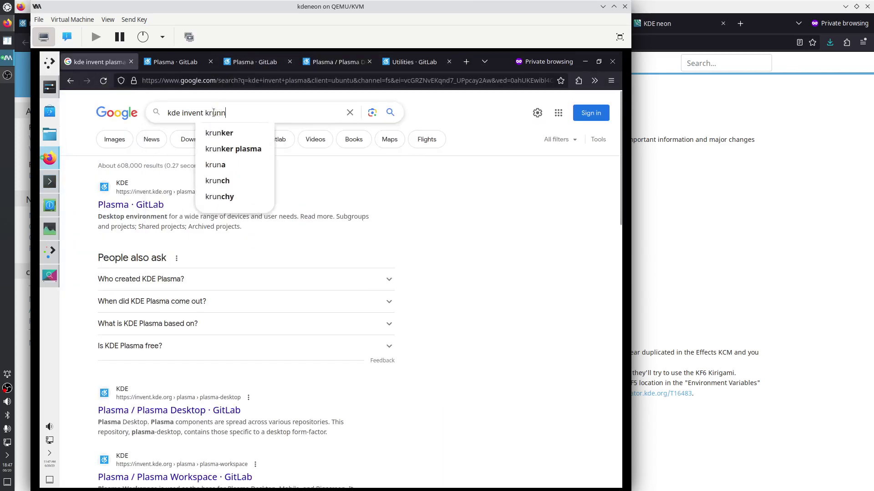
type("er")
key("Return")
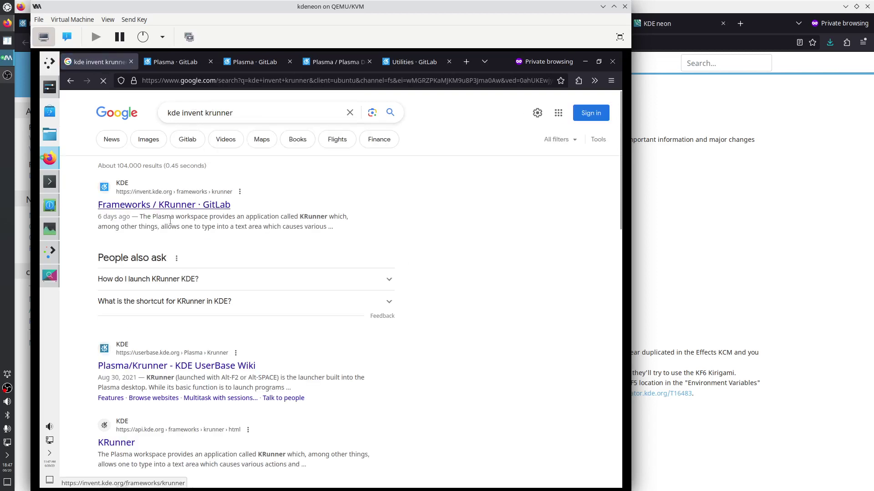
Open the Frameworks / KRunner GitLab result in a new tab and switch to it
right_click(157, 206)
left_click(182, 214)
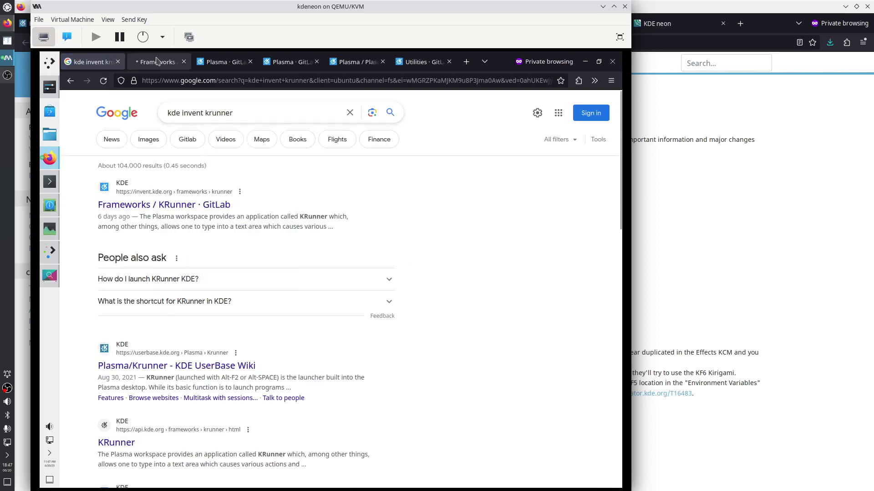
left_click(156, 61)
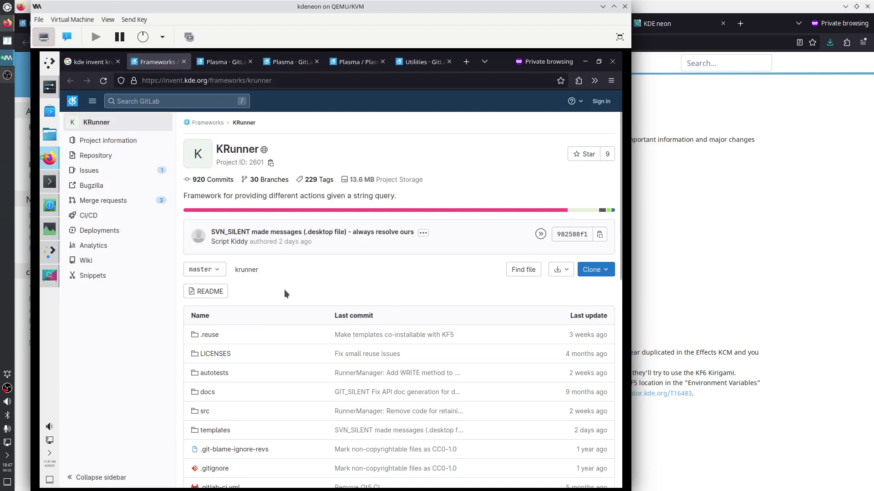
Open KRunner's top-level CMakeLists.txt and search the page for 'ex'
scroll(283, 287, "down", 5)
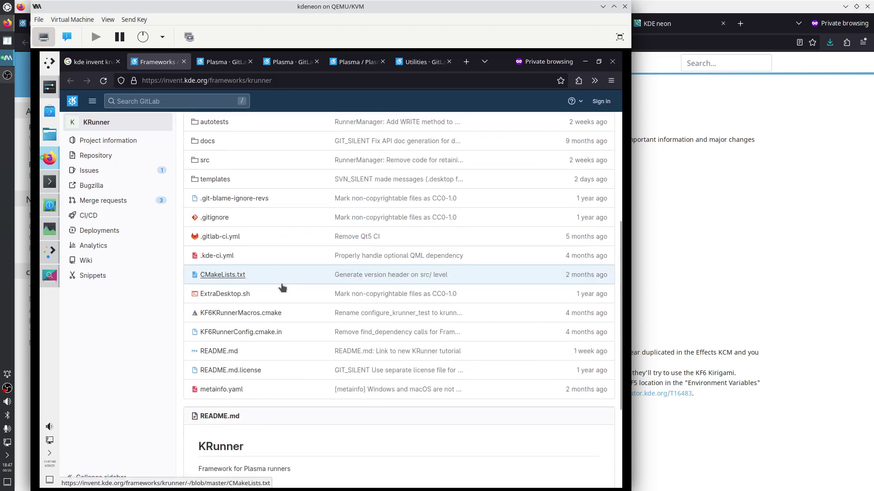
left_click(222, 275)
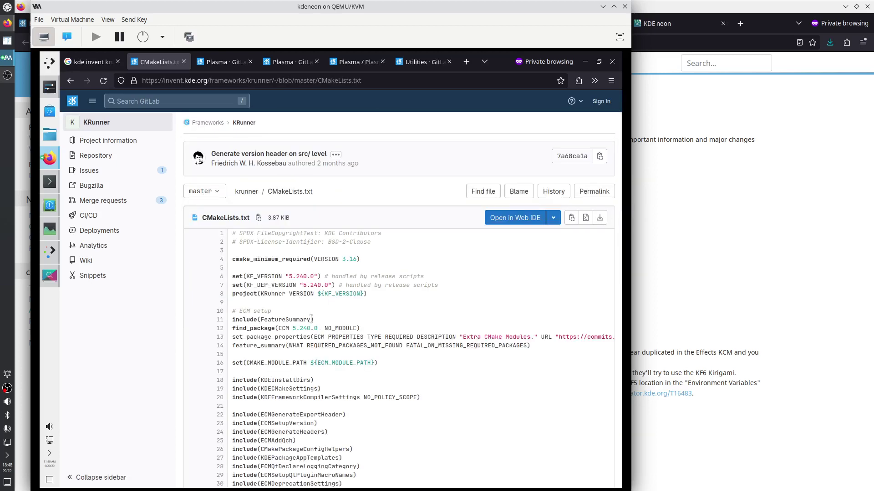
scroll(312, 321, "down", 3)
scroll(312, 323, "down", 2)
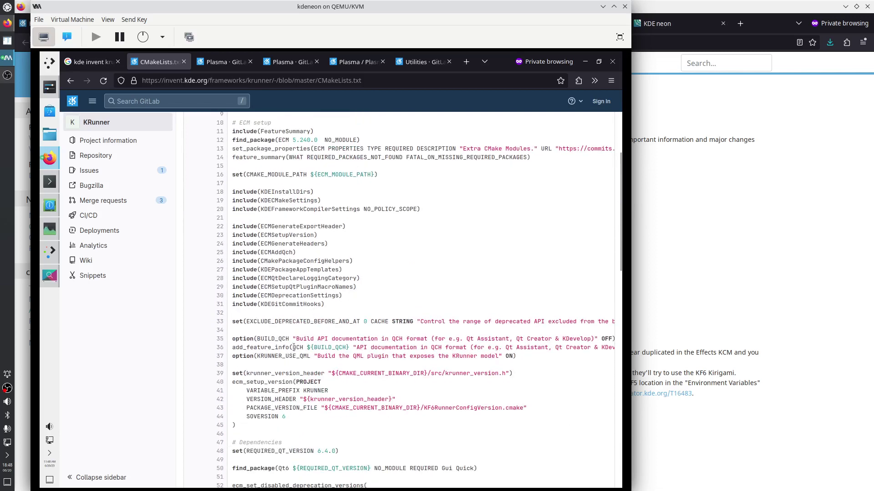
scroll(320, 263, "up", 5)
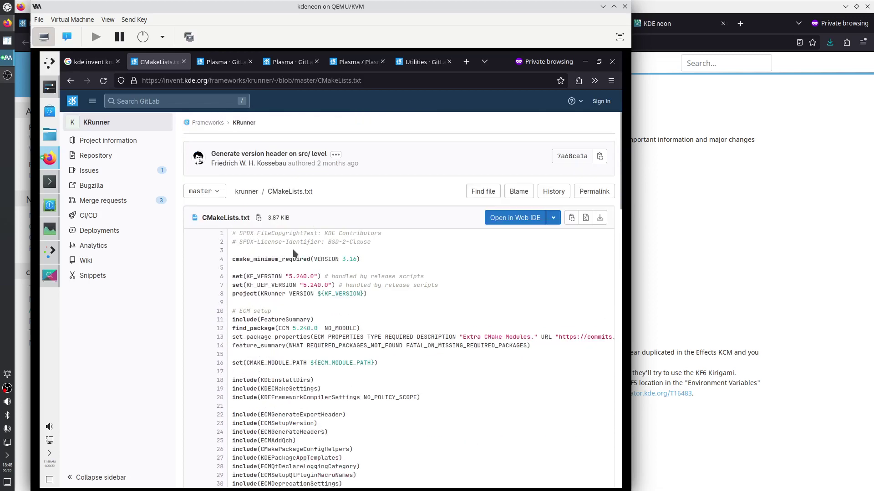
key("ctrl+f")
type("exec")
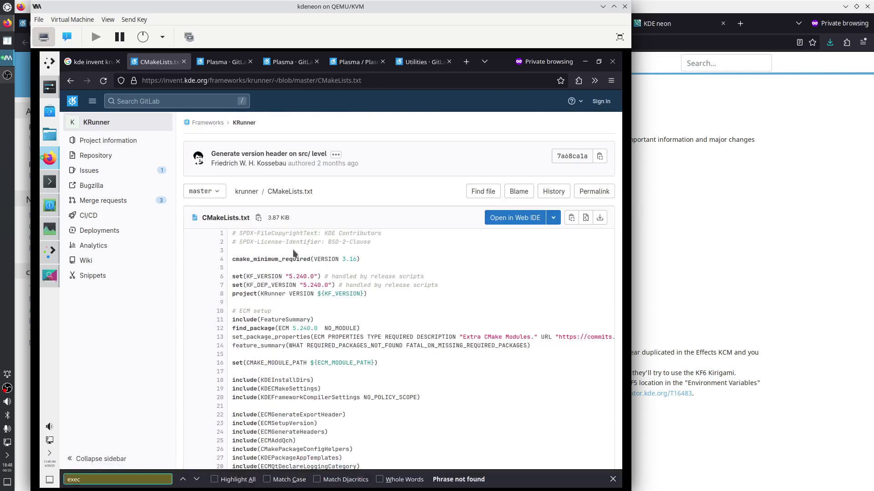
key("Escape")
Open KRunner's src/CMakeLists.txt from the file tree and search it for 'exec'
left_click(241, 193)
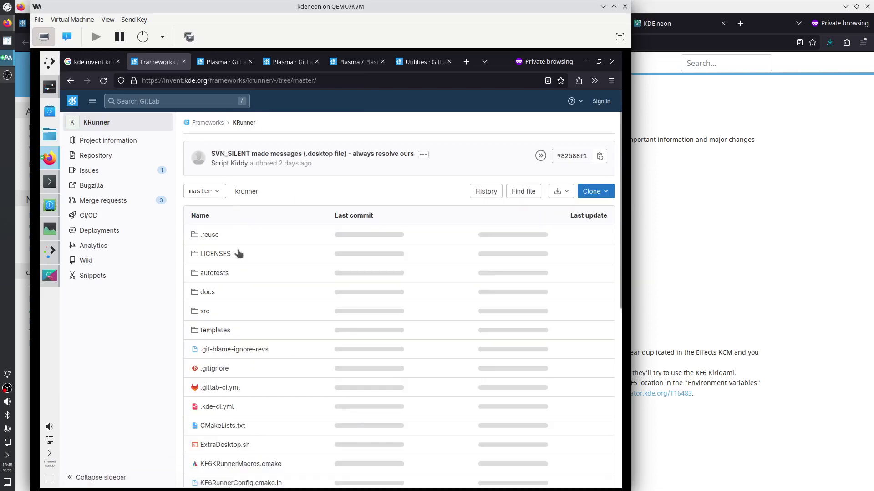
left_click(206, 311)
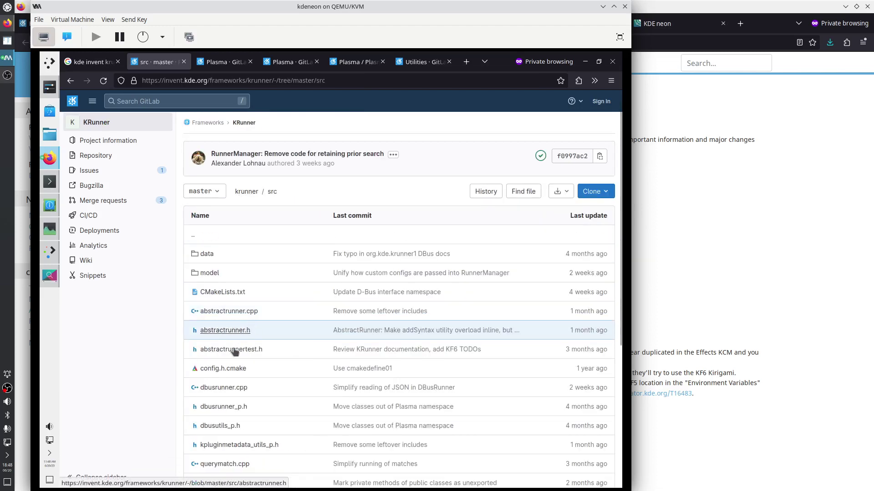
scroll(250, 377, "down", 1)
scroll(251, 377, "down", 4)
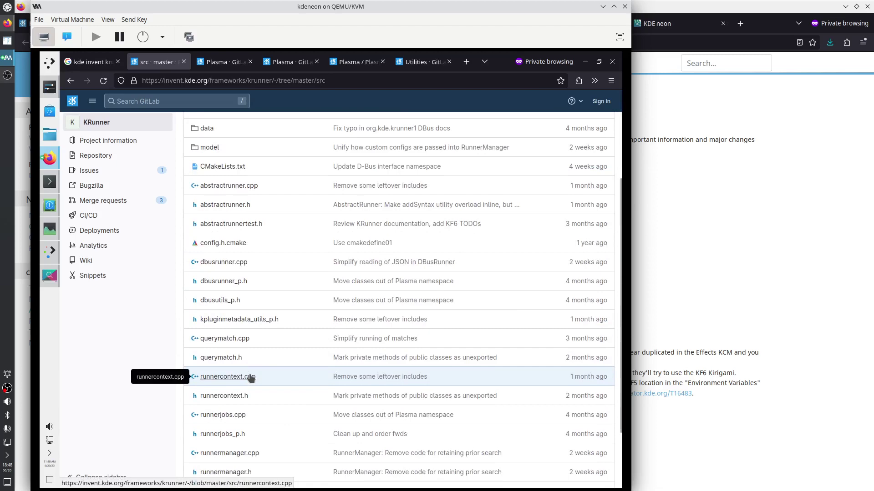
left_click(223, 167)
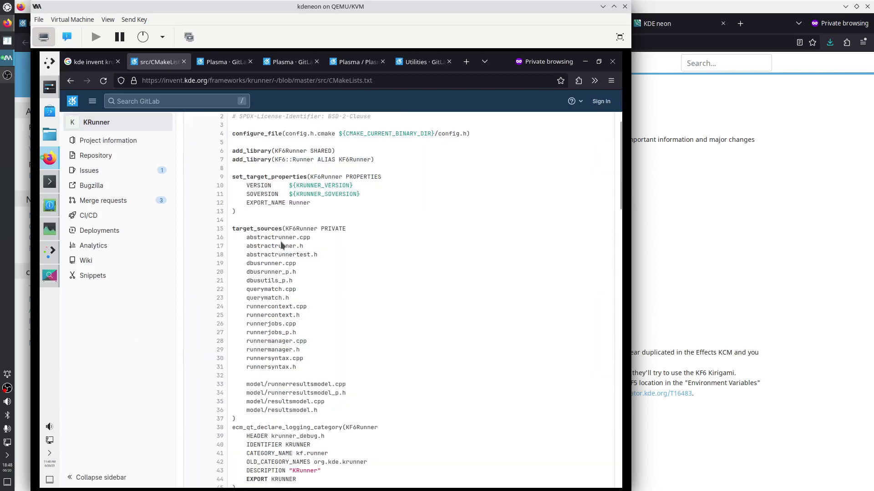
key("ctrl+f")
type("exec")
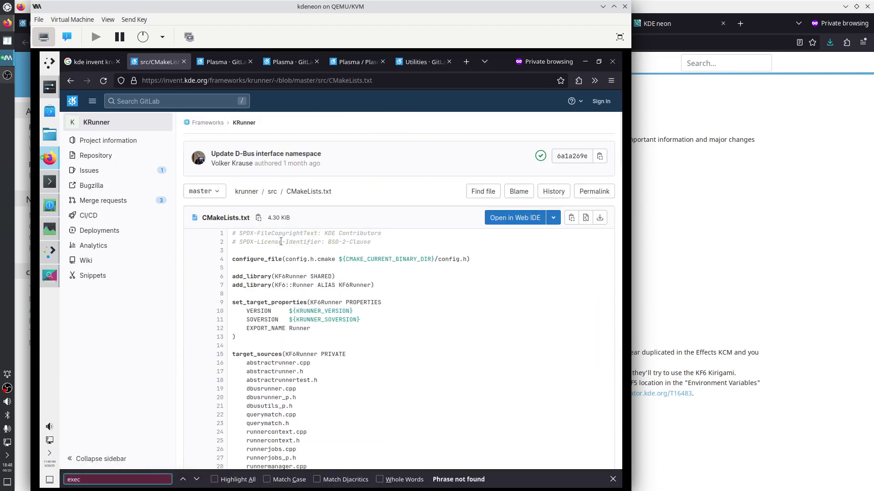
key("Escape")
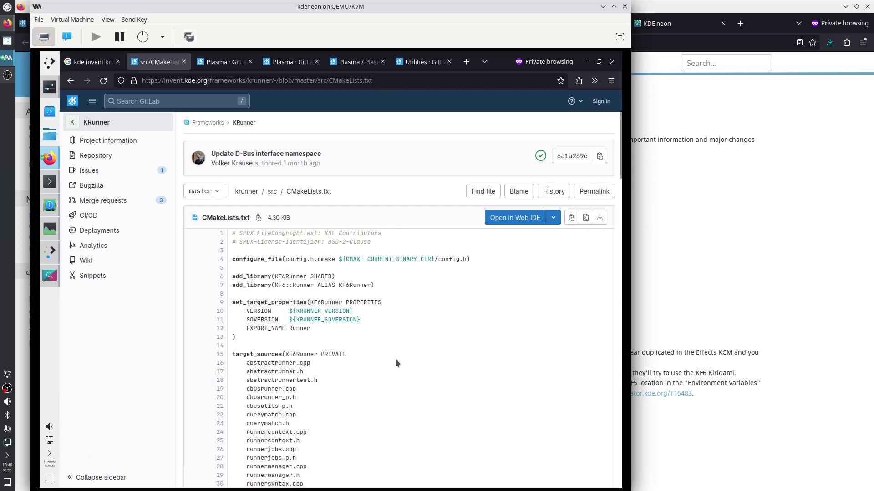
Highlight 'krunner' in the page address, then open the guest's application launcher
scroll(395, 363, "down", 10)
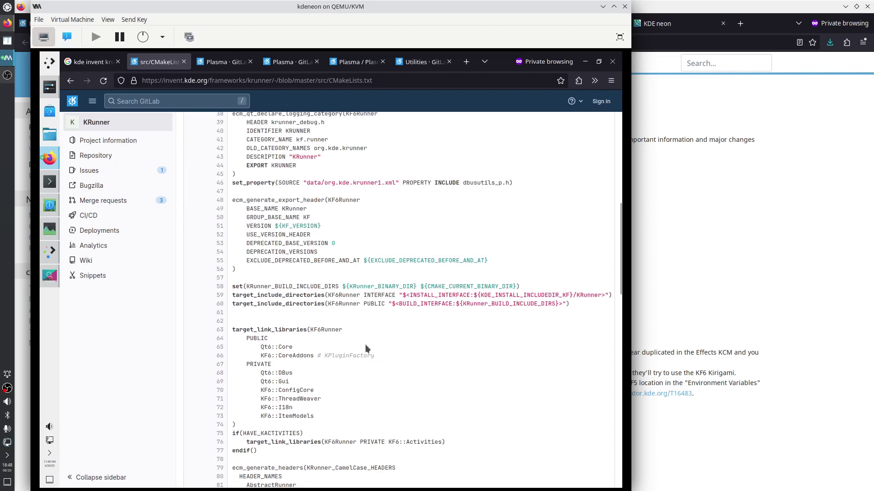
scroll(365, 345, "down", 8)
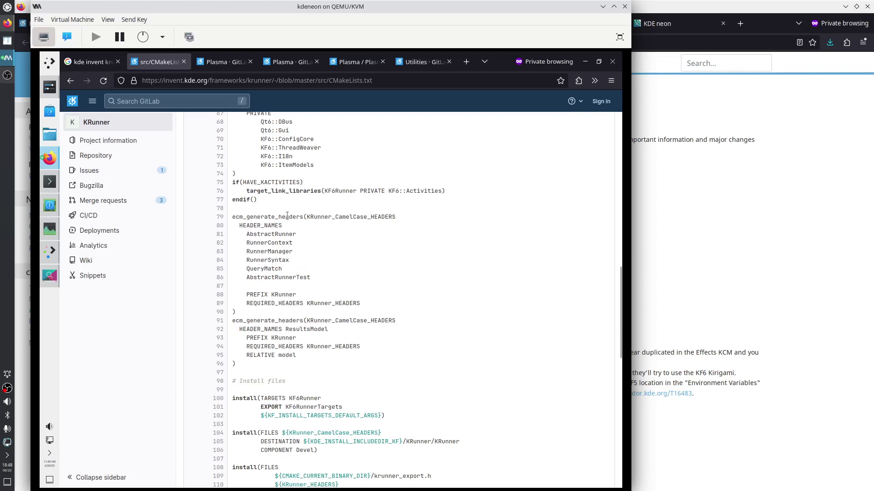
left_click(250, 82)
left_click_drag(249, 82, 271, 81)
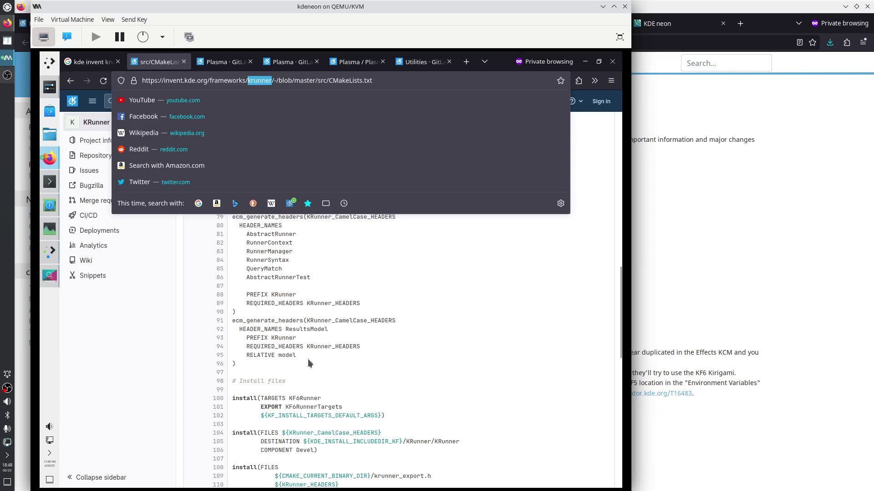
left_click(295, 347)
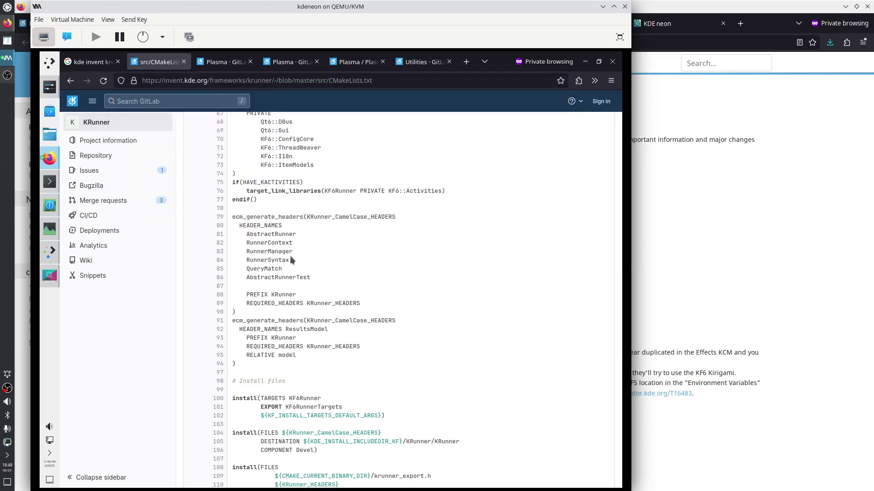
left_click(52, 66)
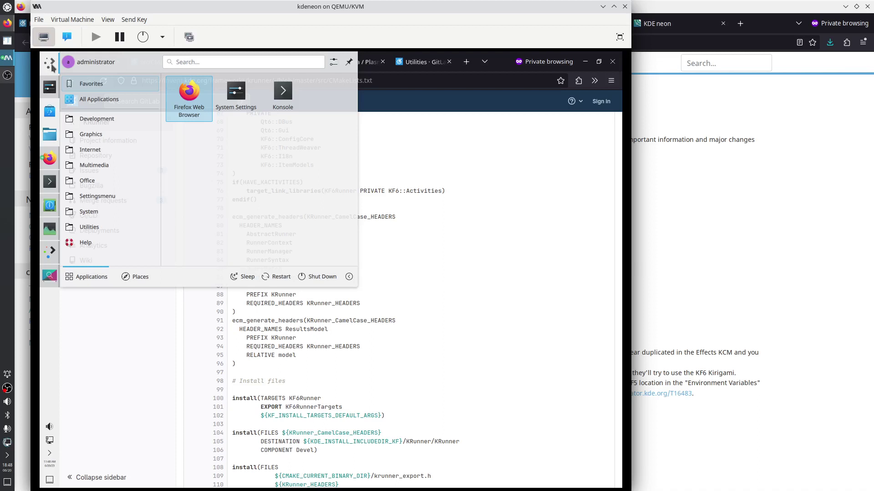
Close the launcher, open KRunner with Alt+Space showing 25 miles in km, then return to host Firefox
left_click(51, 67)
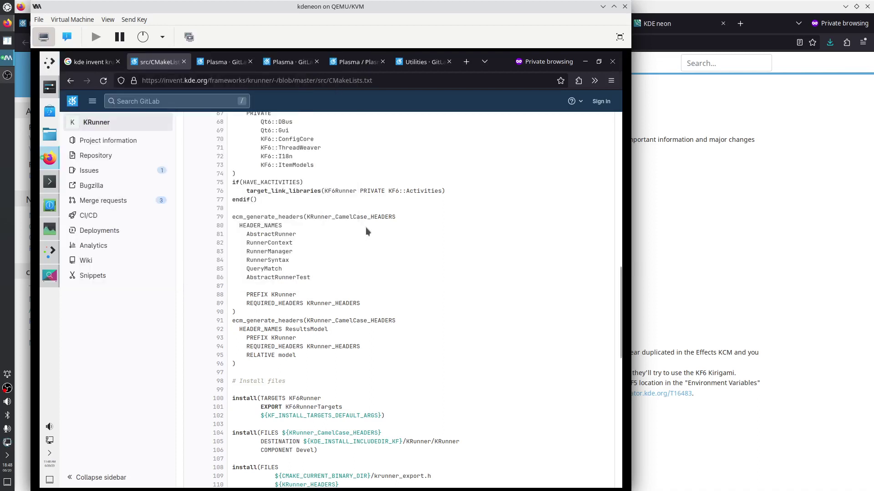
key("alt+space")
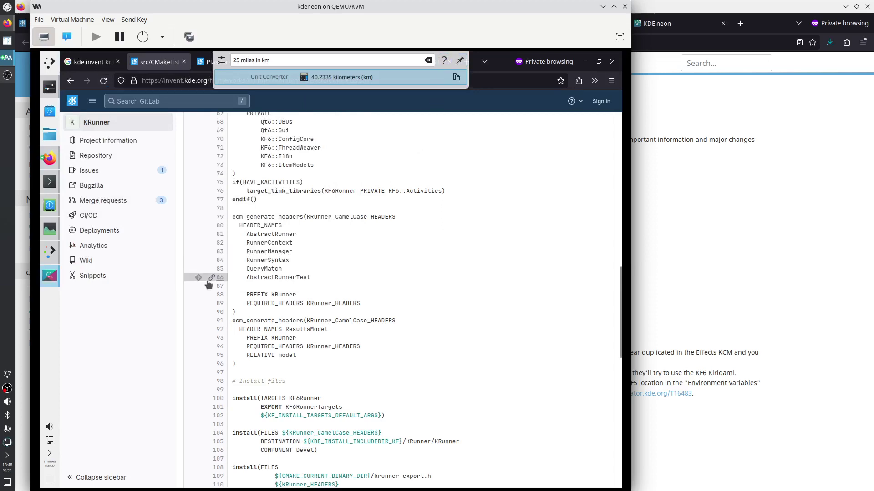
left_click(7, 24)
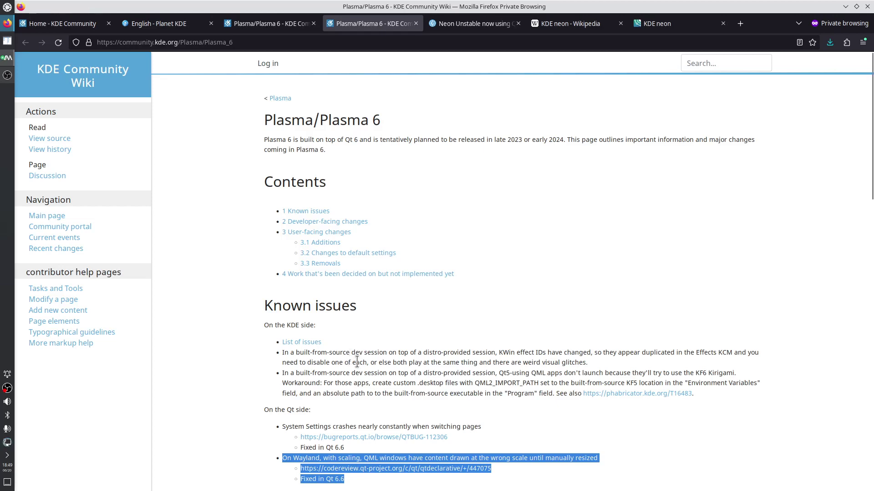
Select the two KDE-side known issues on the Plasma 6 wiki page, then search the page for 'sea'
left_click_drag(343, 353, 463, 394)
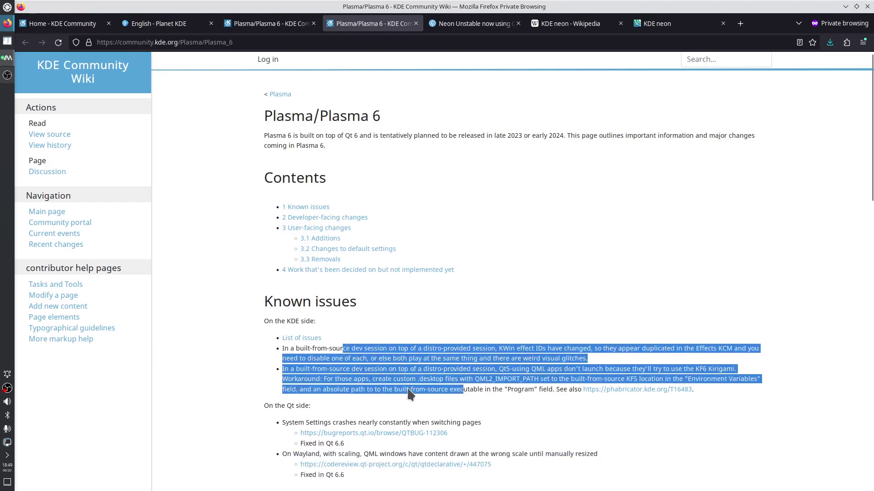
scroll(418, 384, "down", 3)
scroll(404, 420, "down", 3)
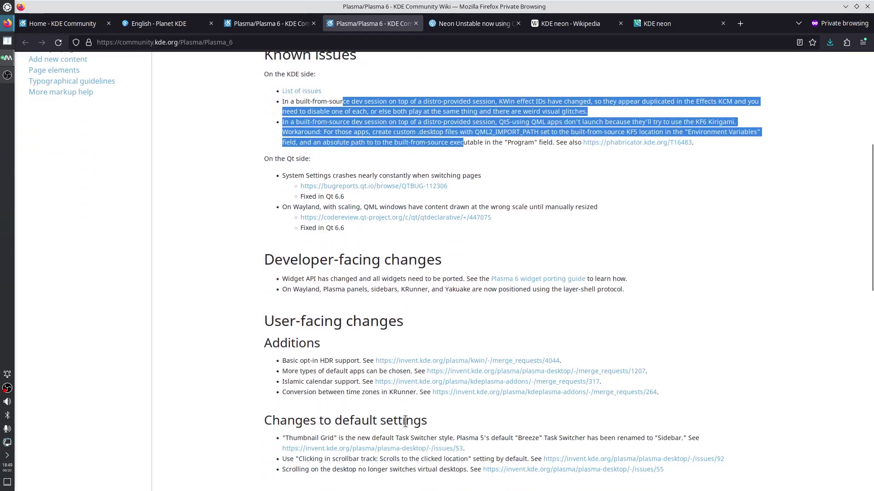
left_click(330, 370)
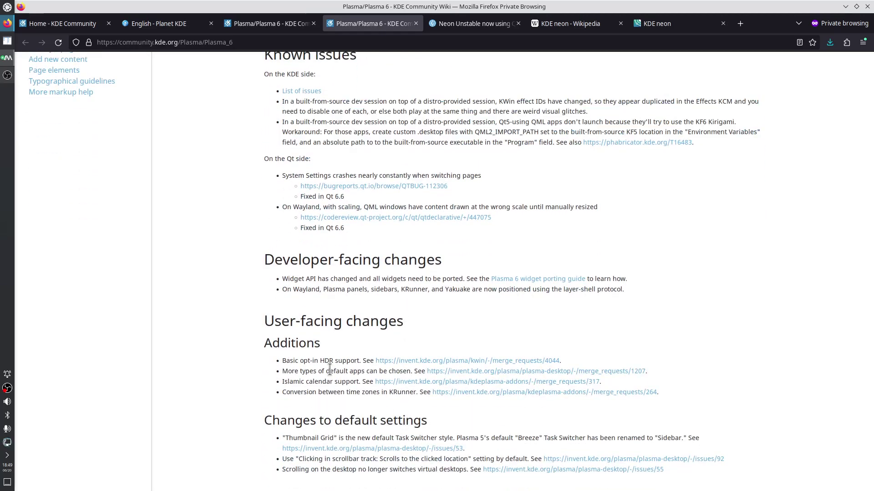
key("ctrl+f")
type("sea")
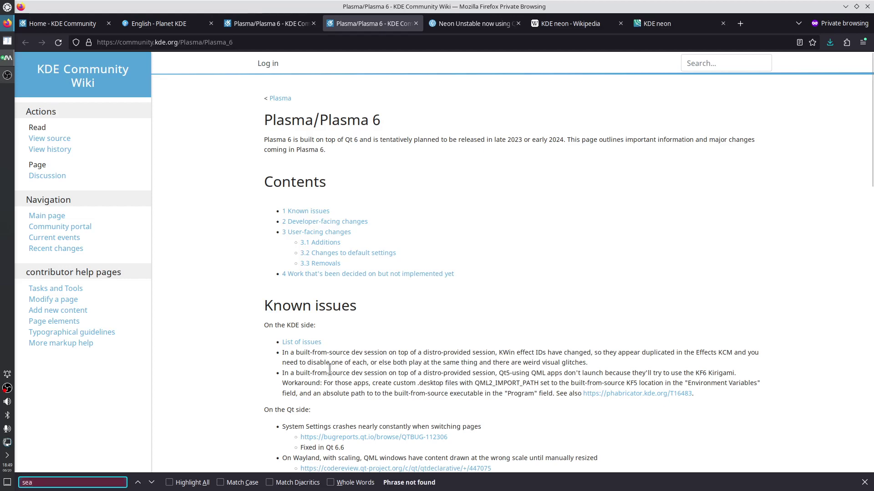
Switch to the English Planet KDE tab, briefly inspect the page, and return to its top
left_click(177, 24)
right_click(833, 196)
left_click(818, 297)
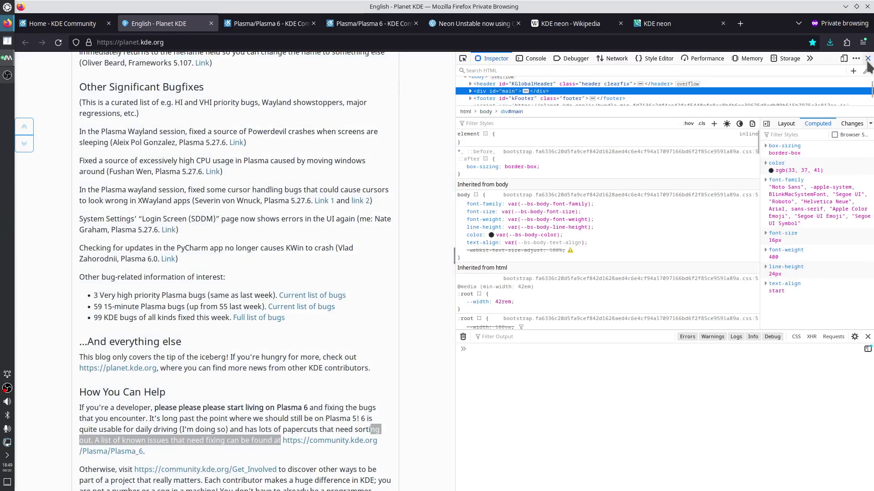
left_click(868, 59)
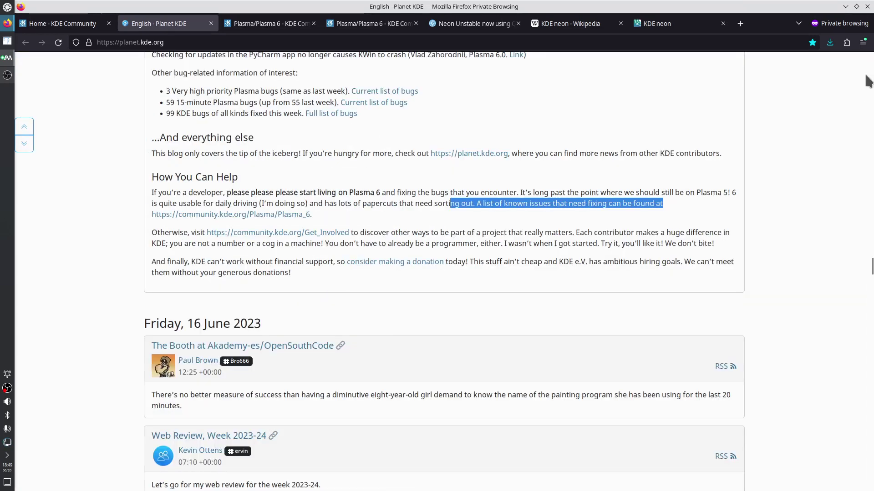
left_click(842, 72)
key("Home")
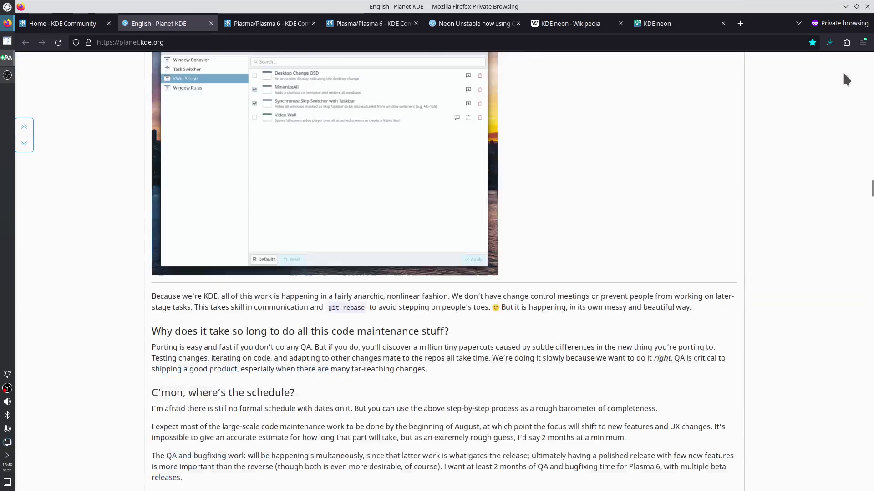
Find 'krun' on Planet KDE and select the sentence about Plasma5 sorting implementations
key("ctrl+f")
type("krun")
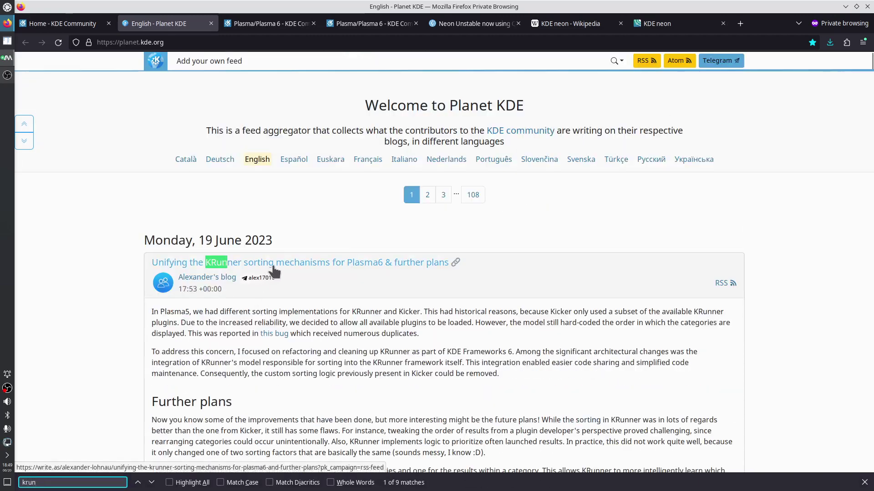
key("Escape")
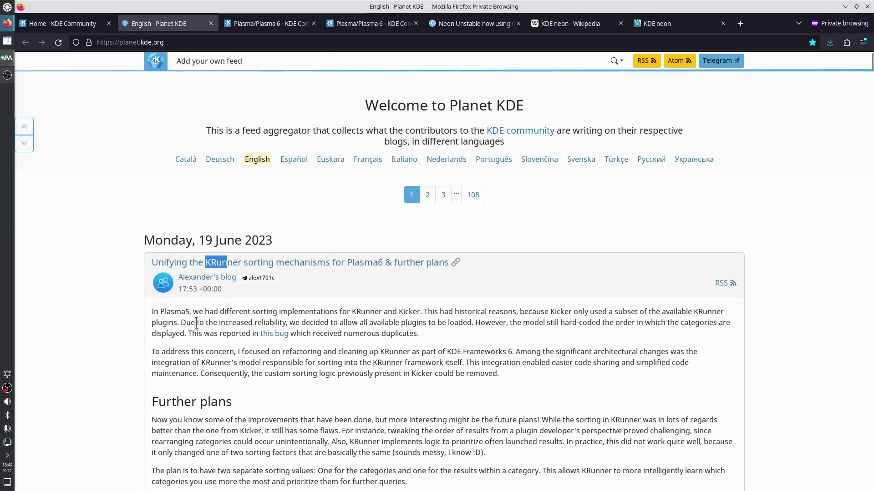
left_click(161, 311)
left_click_drag(162, 312, 419, 311)
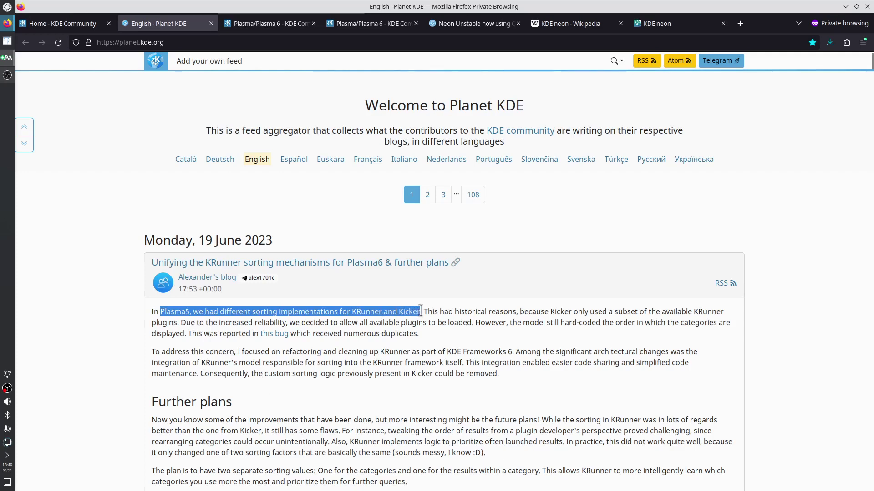
View the alternative application launcher widgets and cancel without switching
right_click(9, 7)
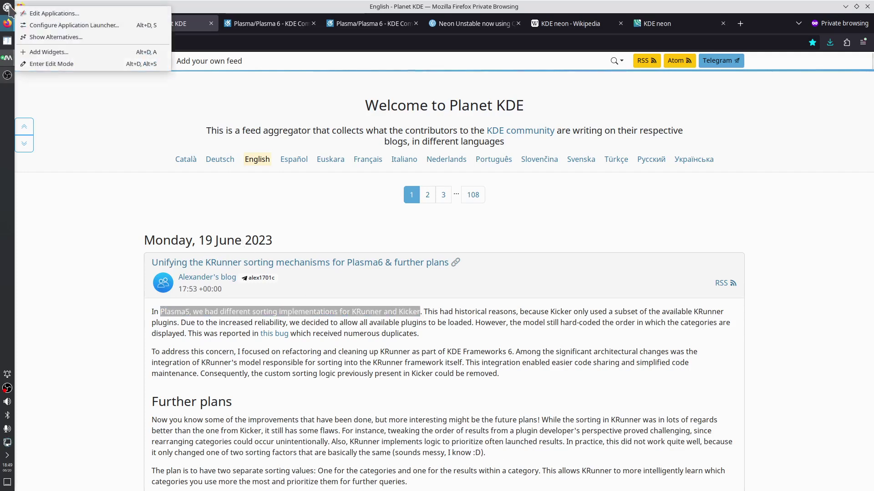
left_click(38, 38)
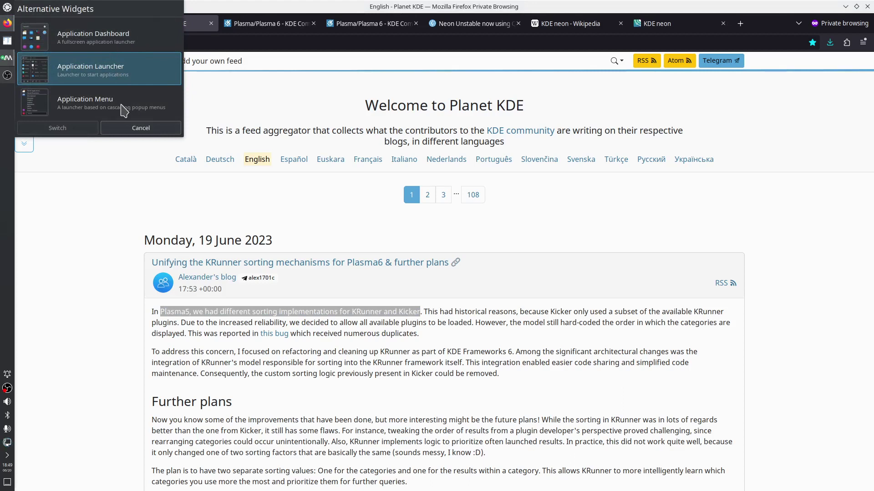
left_click(406, 339)
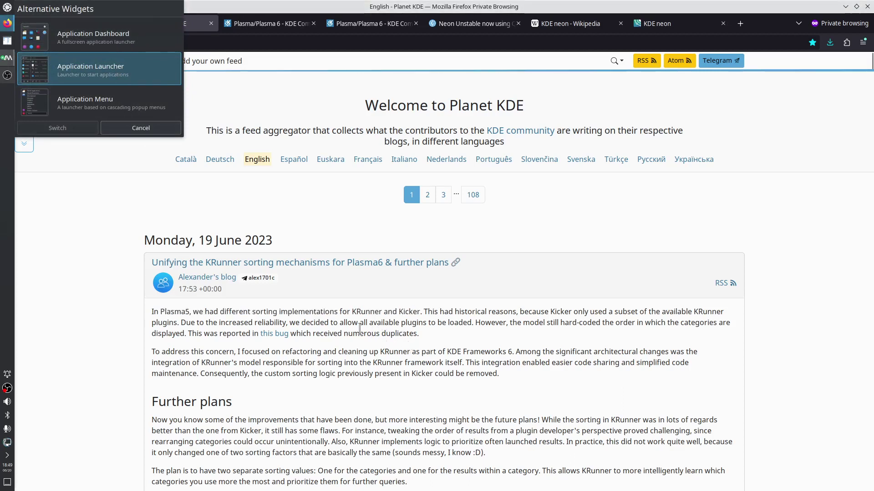
left_click(141, 128)
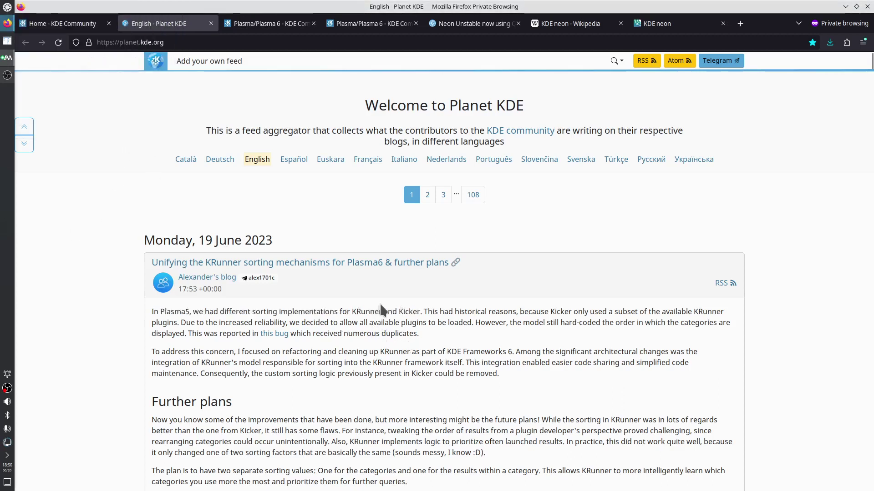
Select the word KRunner in the post, then bring up the KRunner search bar
double_click(360, 312)
left_click(379, 347)
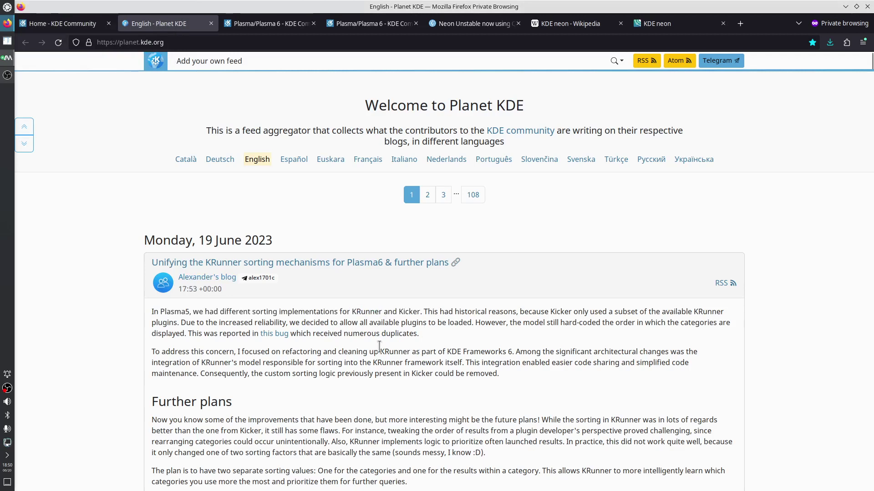
key("alt+space")
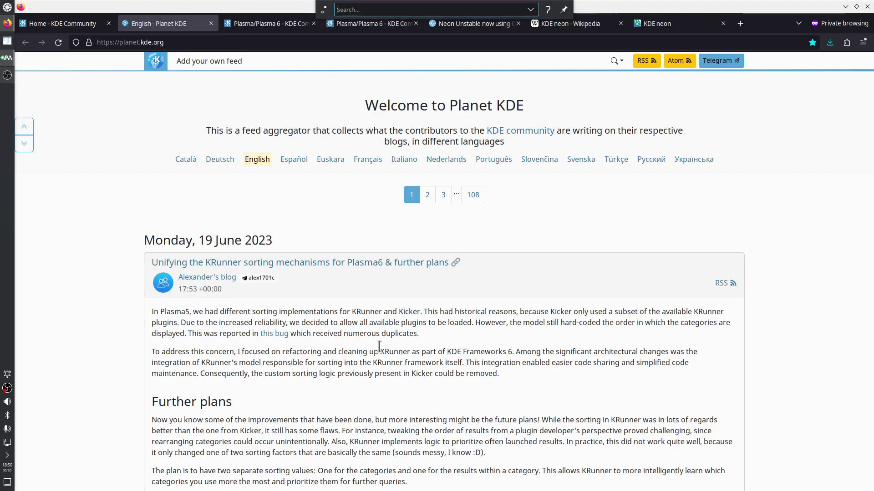
Dismiss KRunner and select the post's text on historical reasons, Kicker and differing sorting implementations
left_click(405, 318)
left_click_drag(454, 311, 724, 313)
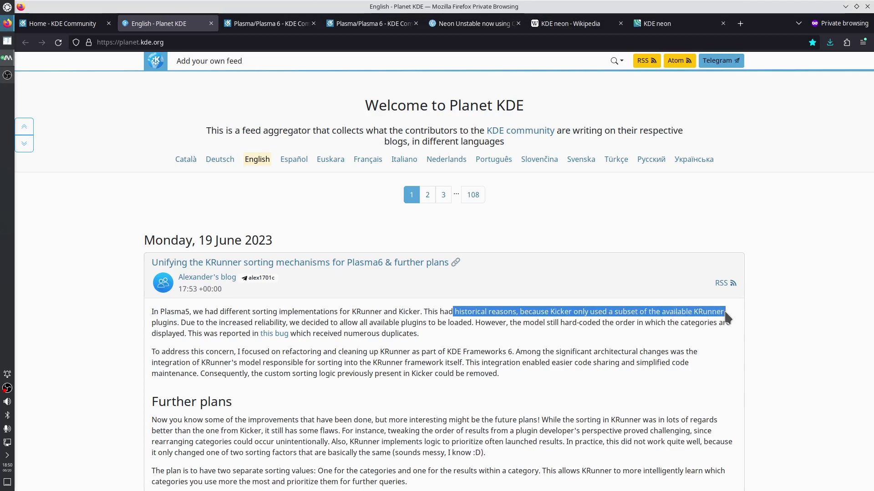
left_click(677, 313)
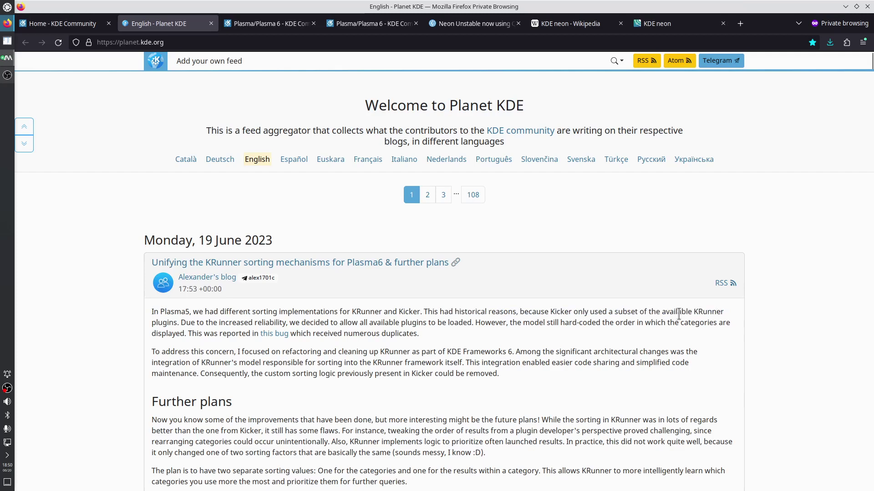
double_click(558, 311)
left_click_drag(239, 333, 222, 316)
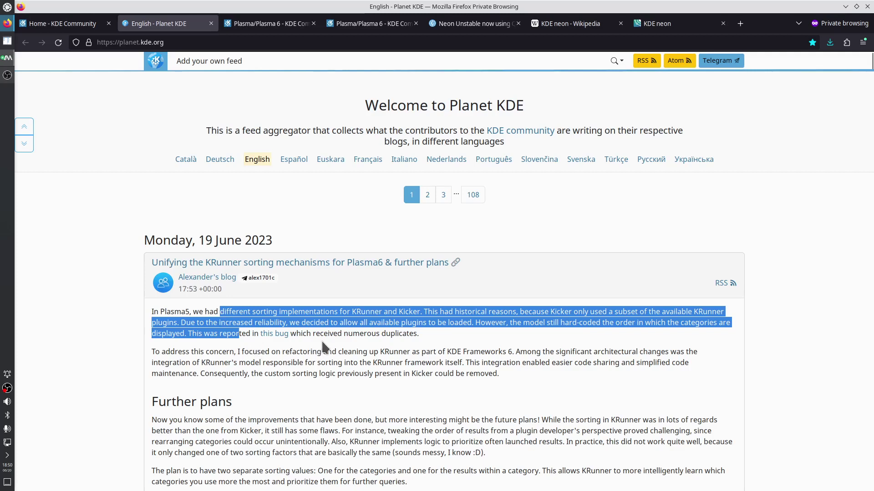
Select the duplicates, addressing-the-concern and refactoring-KRunner paragraphs, scrolling through the post
left_click_drag(290, 334, 399, 374)
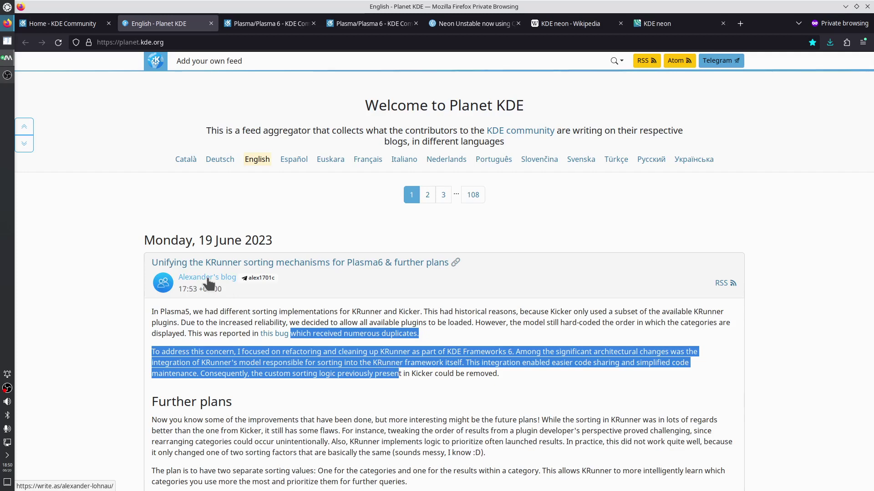
left_click(290, 371)
left_click_drag(294, 335, 397, 374)
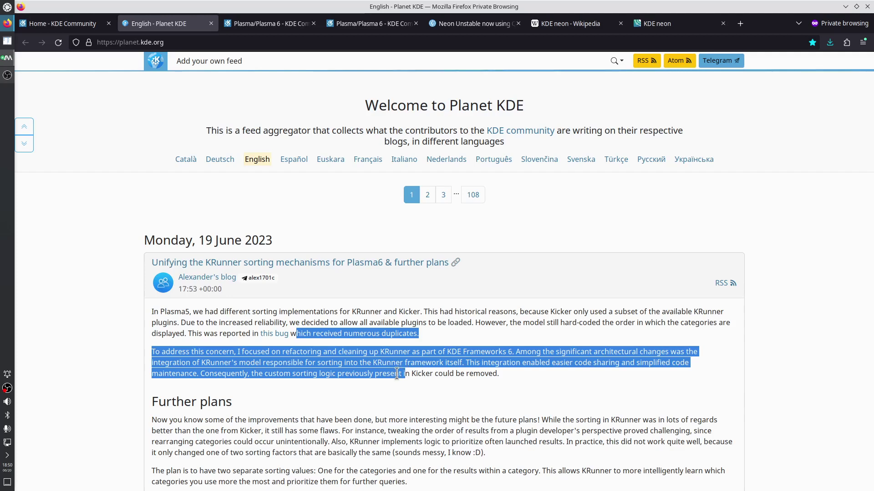
left_click(427, 376)
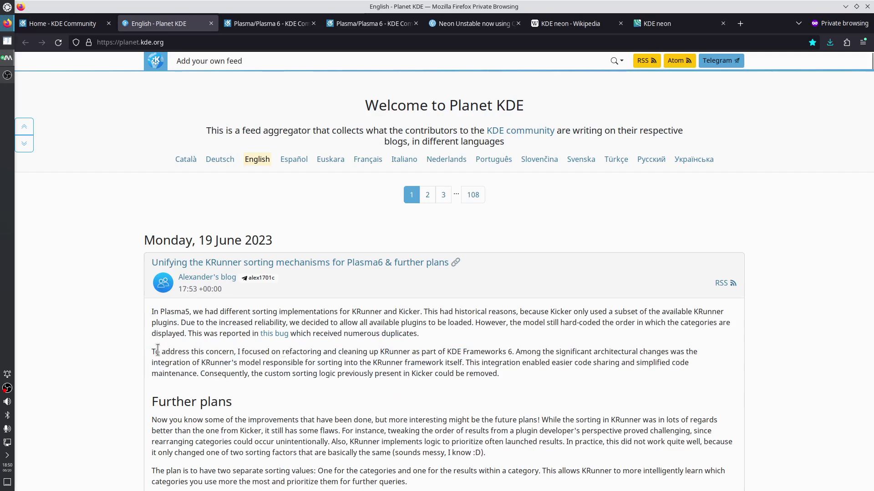
left_click_drag(155, 351, 492, 374)
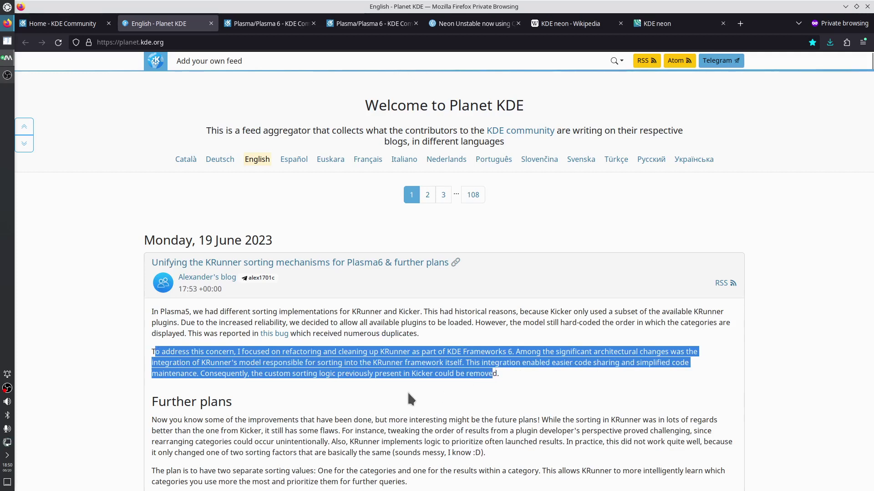
scroll(407, 394, "down", 2)
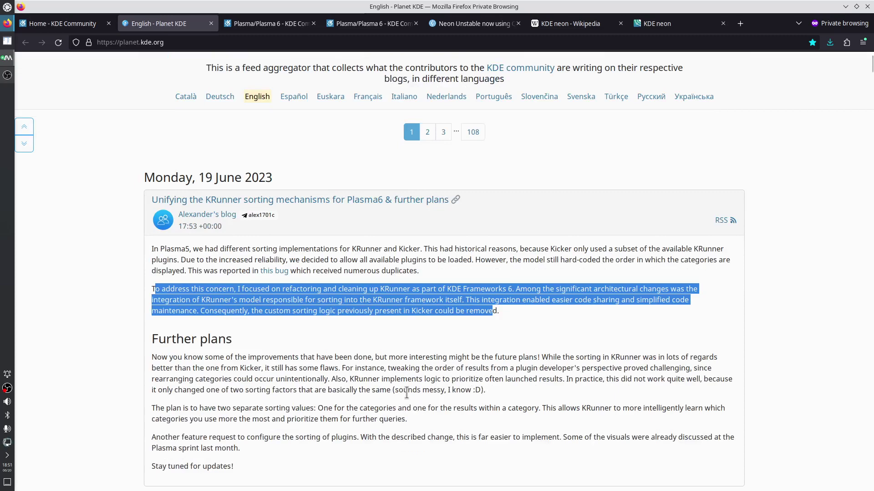
scroll(404, 392, "down", 2)
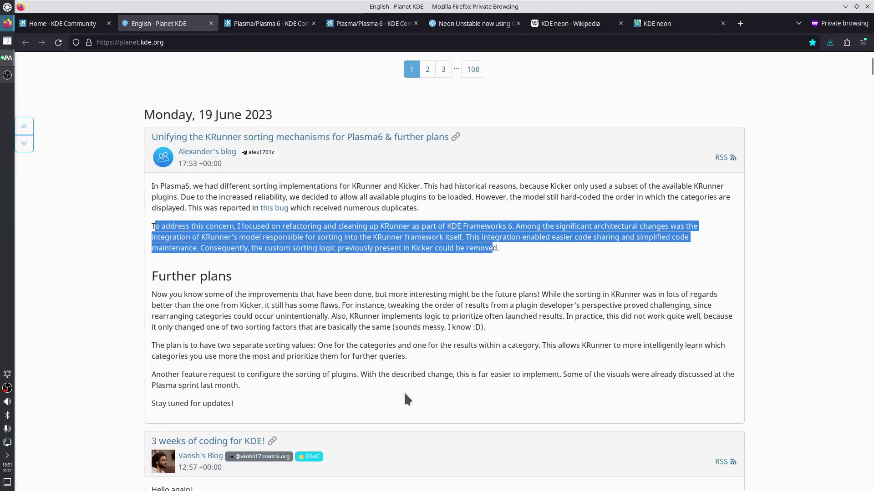
scroll(404, 394, "up", 4)
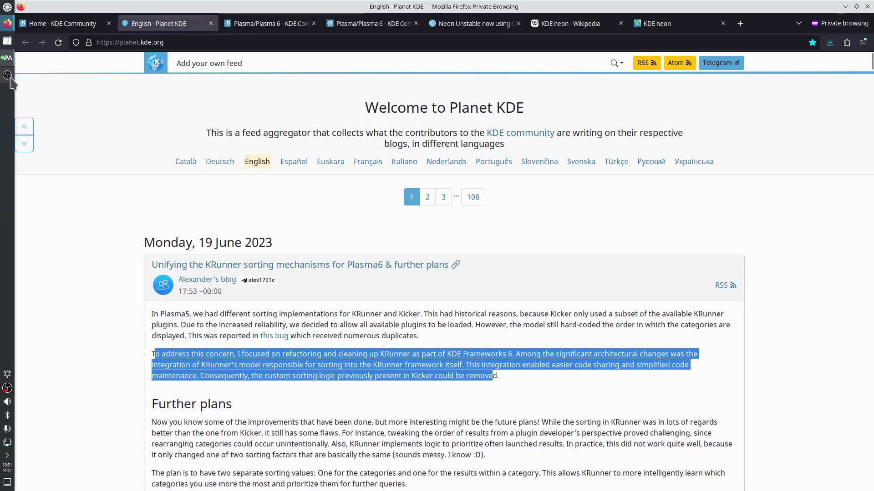
Focus the VM's Firefox and web-search 'kde invent pim'
mouse_move(11, 58)
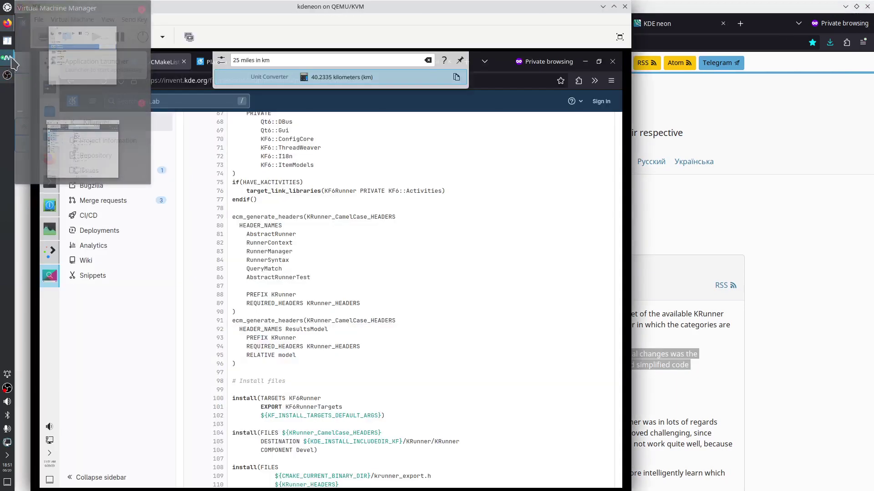
left_click(434, 364)
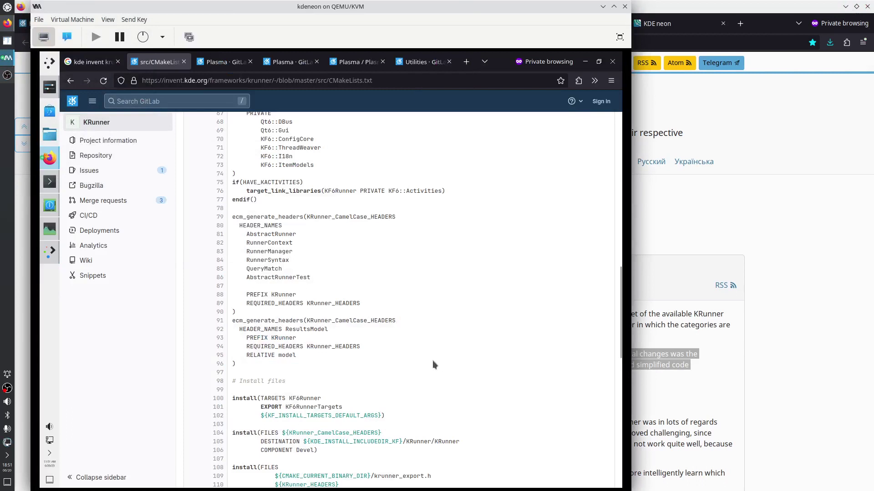
left_click(433, 67)
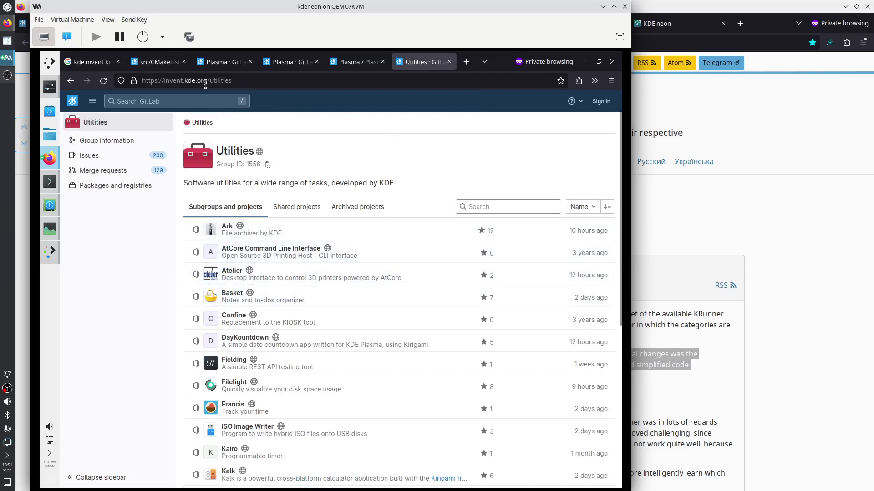
left_click(219, 80)
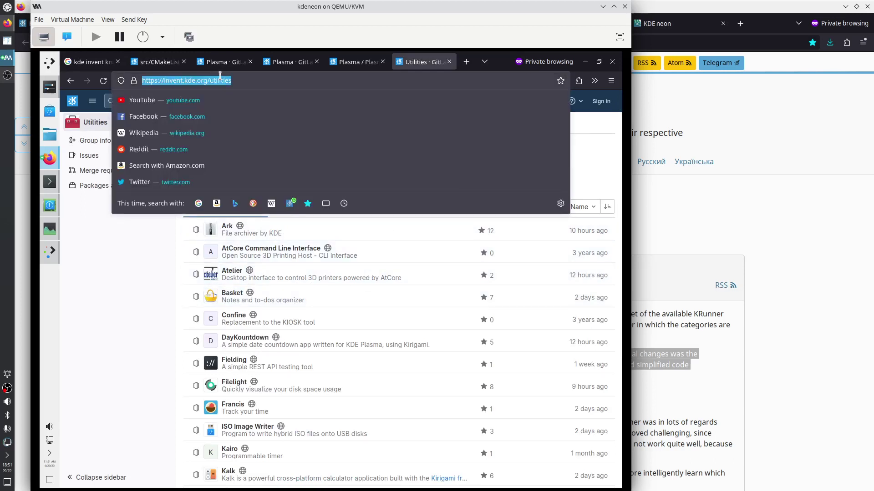
type("kde")
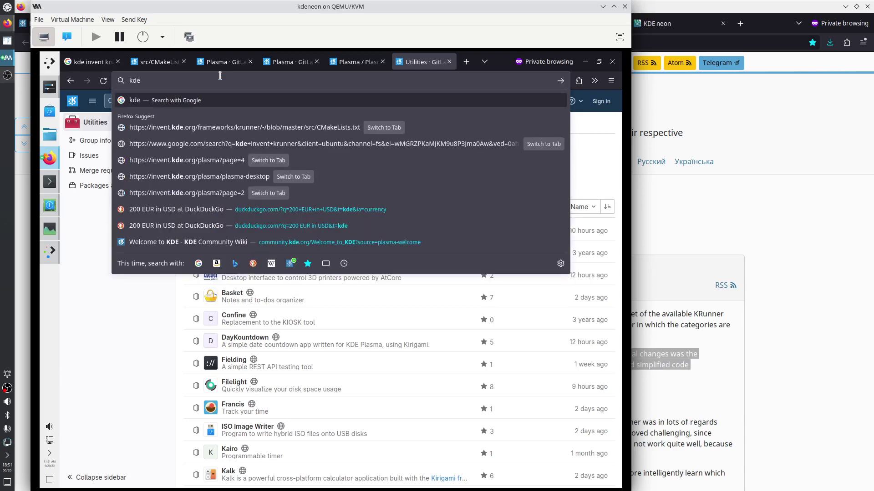
type(" invent pim")
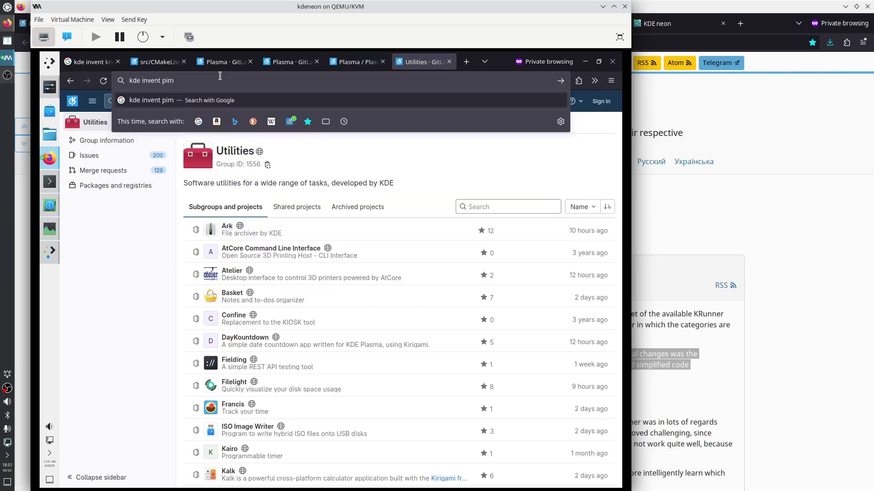
key("Return")
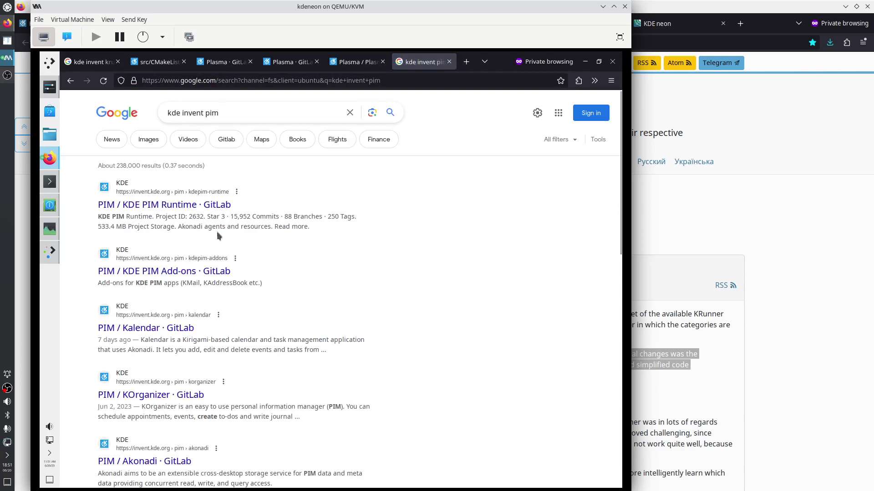
Open the KDE PIM Runtime result in a new tab and go up to the PIM group's project list
right_click(158, 207)
left_click(177, 212)
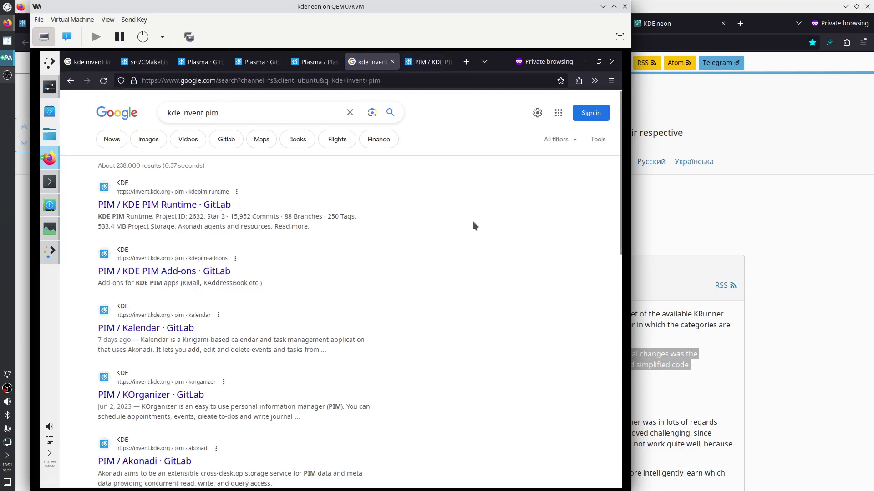
left_click(435, 59)
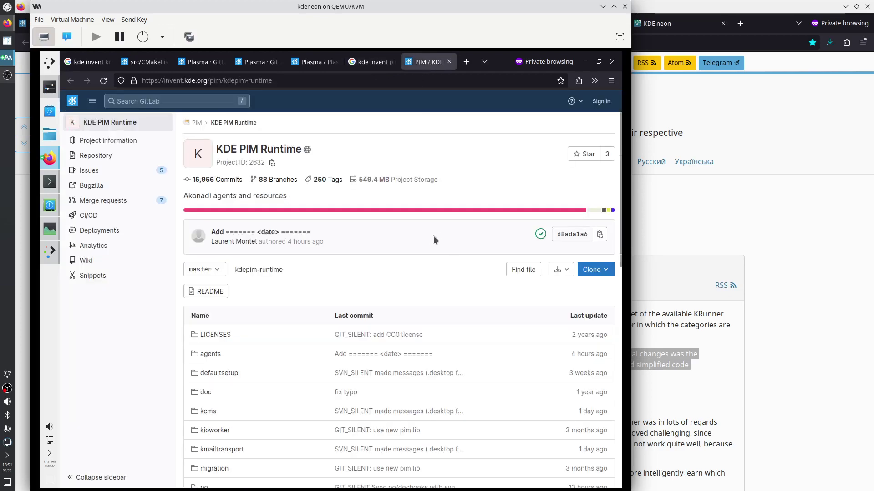
left_click(197, 122)
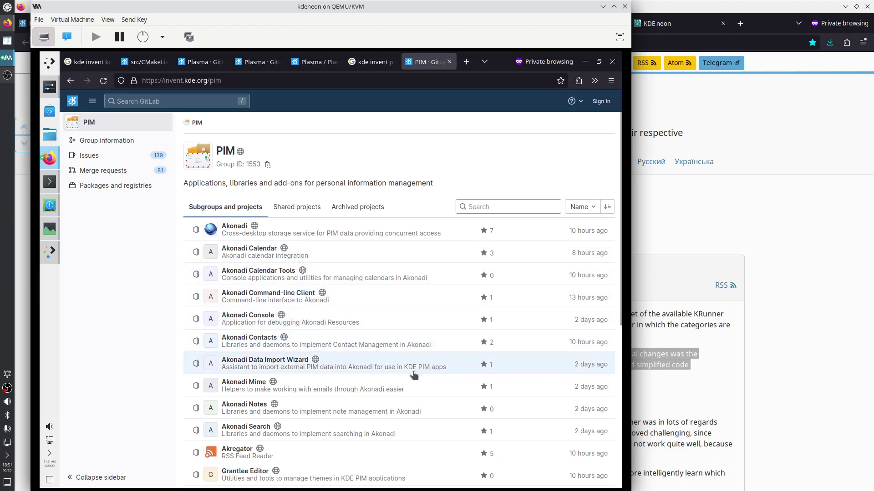
Page through the PIM projects to pages 2 and 3
scroll(413, 374, "down", 3)
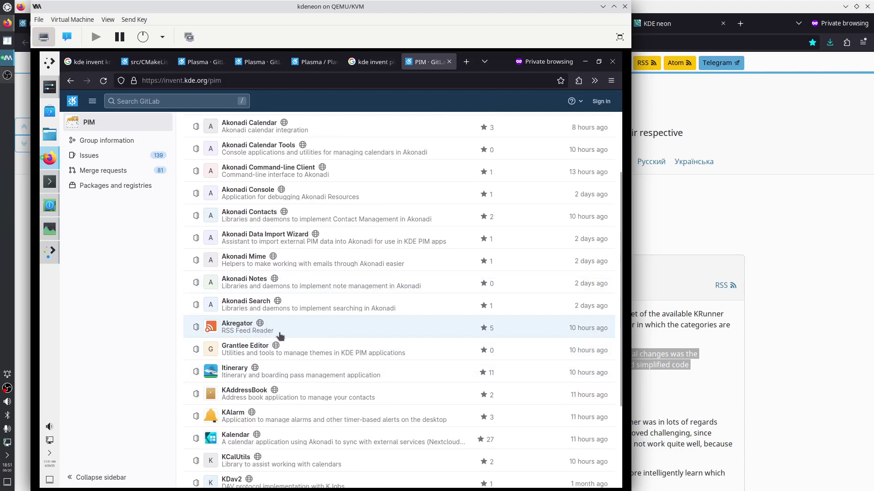
scroll(292, 342, "down", 3)
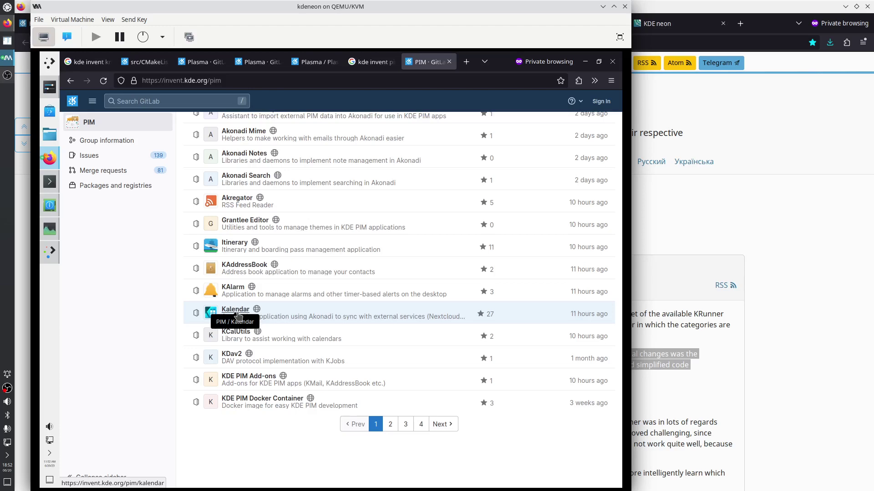
scroll(320, 310, "up", 5)
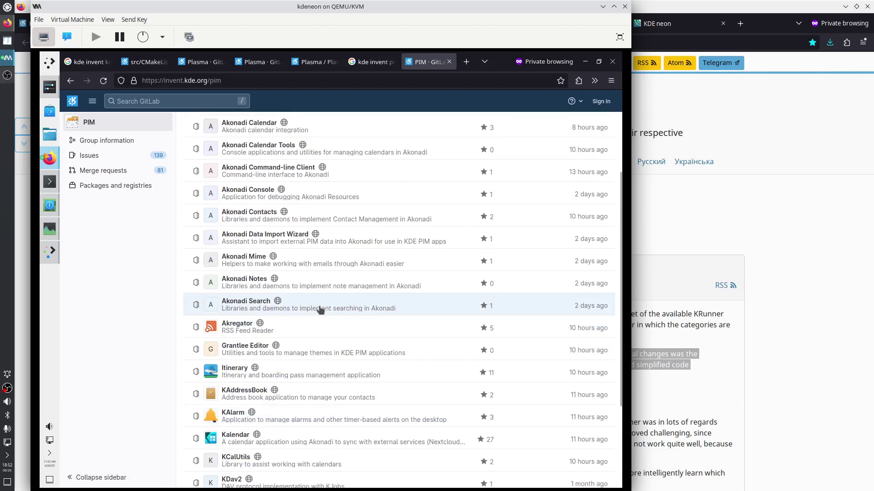
scroll(318, 310, "down", 5)
left_click(390, 424)
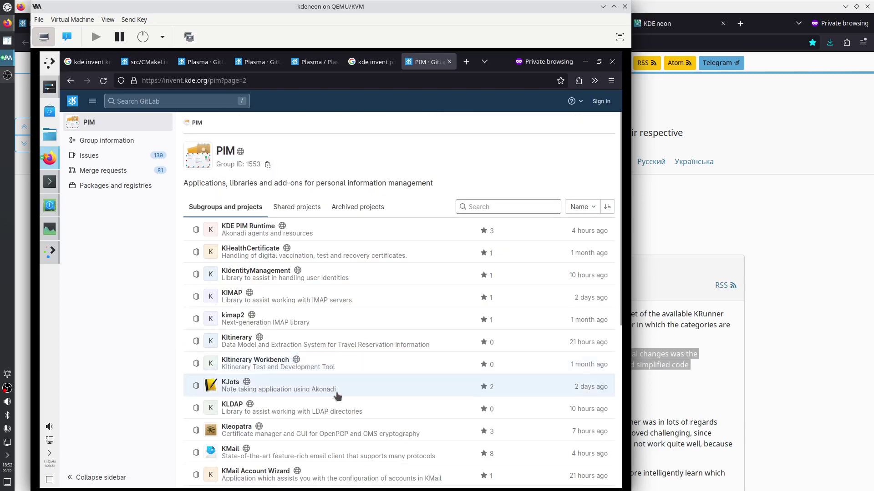
scroll(337, 396, "down", 5)
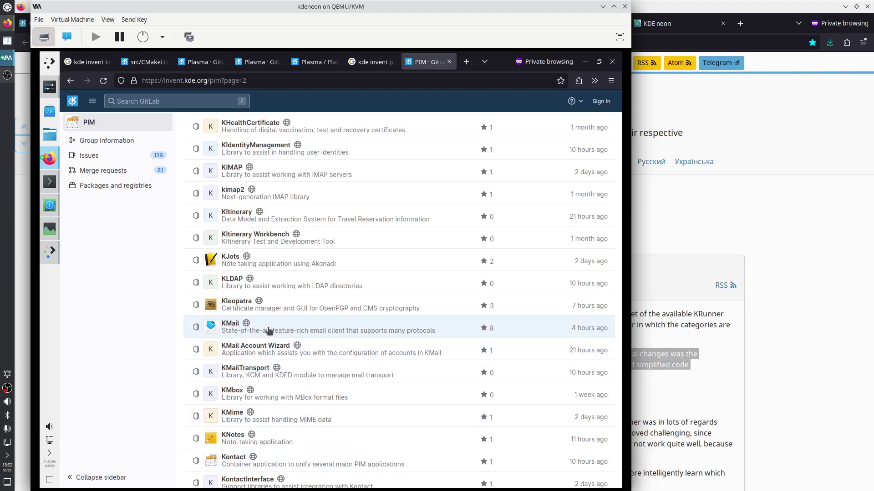
scroll(268, 331, "down", 3)
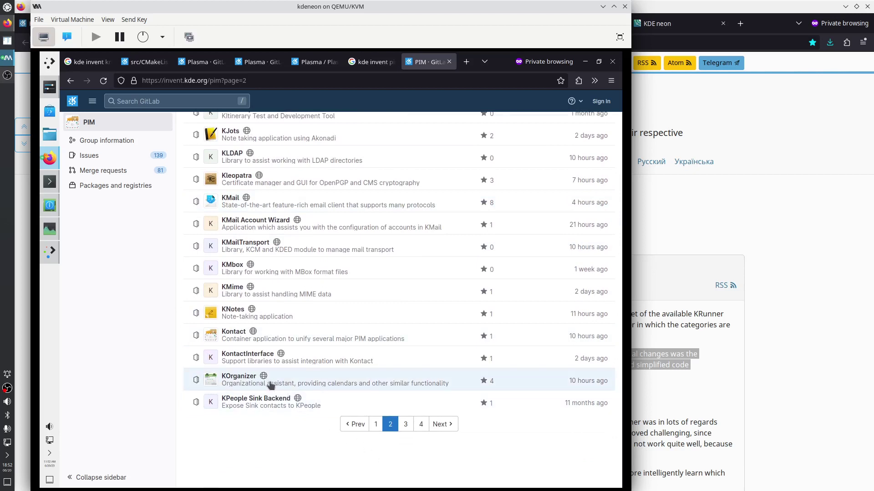
left_click(405, 425)
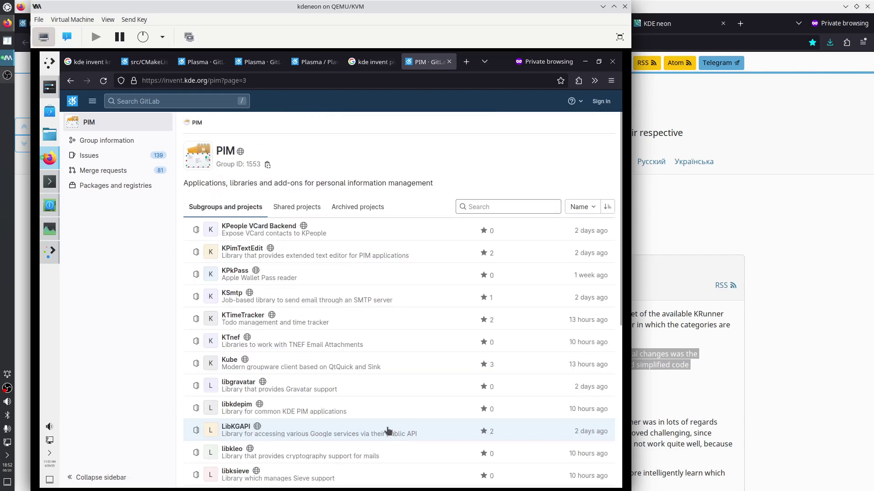
Return to page 1 of the PIM projects and open Kalendar
scroll(378, 426, "down", 5)
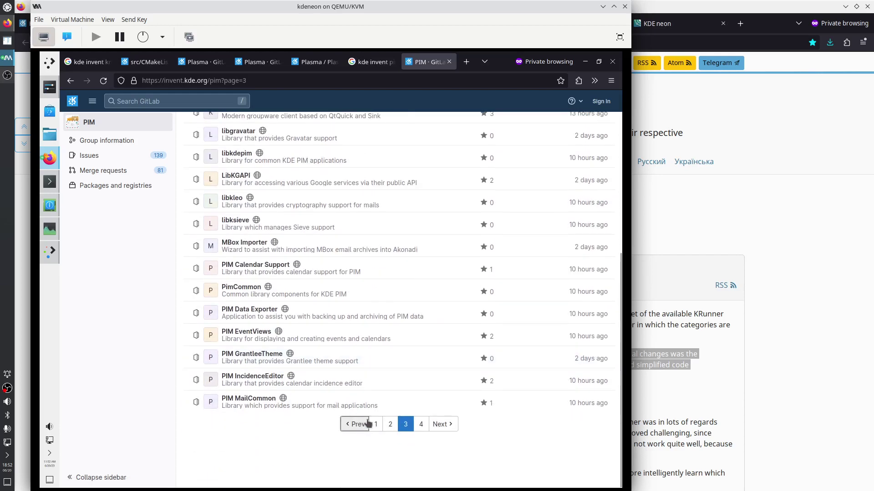
left_click(377, 424)
scroll(312, 403, "down", 5)
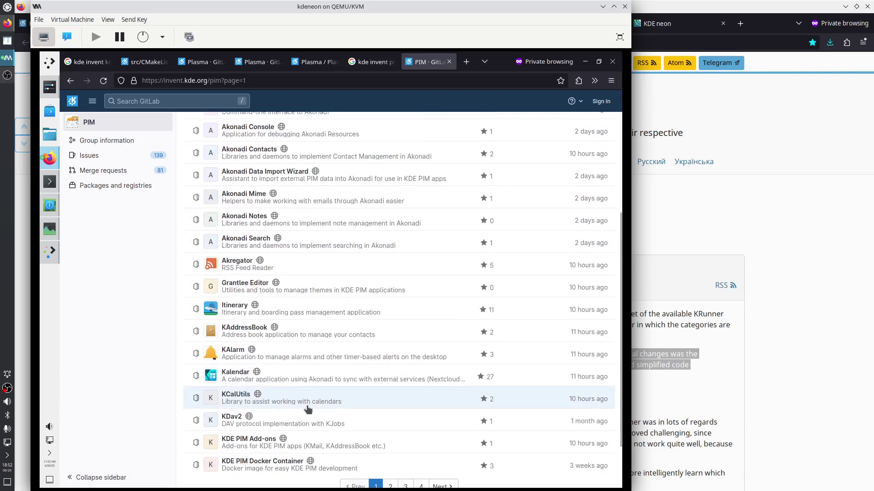
left_click(234, 373)
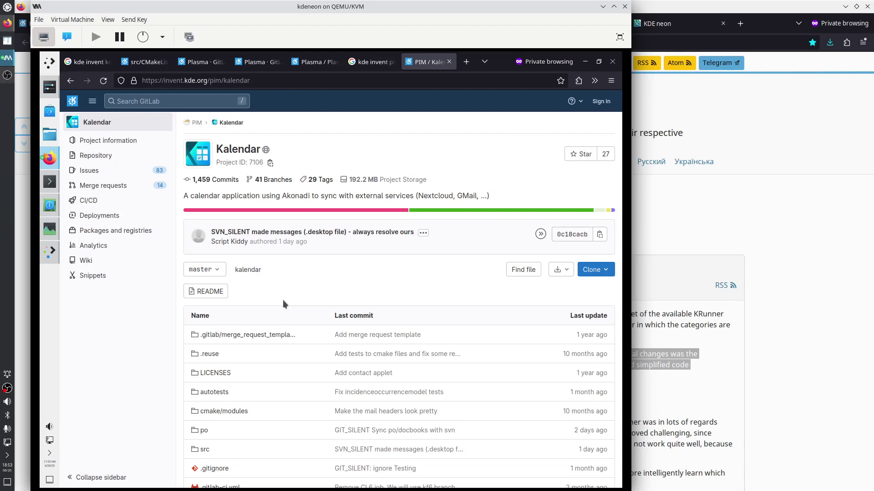
Open Kalendar's master-branch CMakeLists.txt and mark its QT_MIN_VERSION 5.15.2 line
scroll(304, 334, "down", 4)
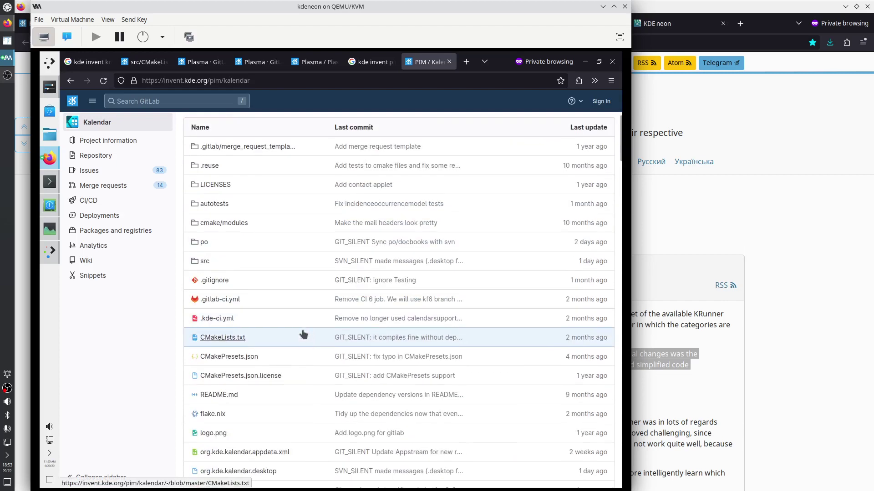
scroll(303, 334, "up", 4)
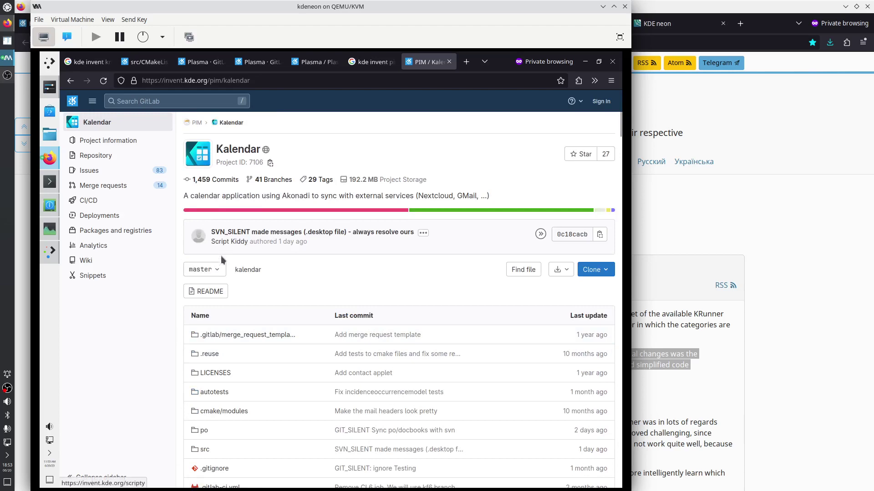
mouse_move(111, 160)
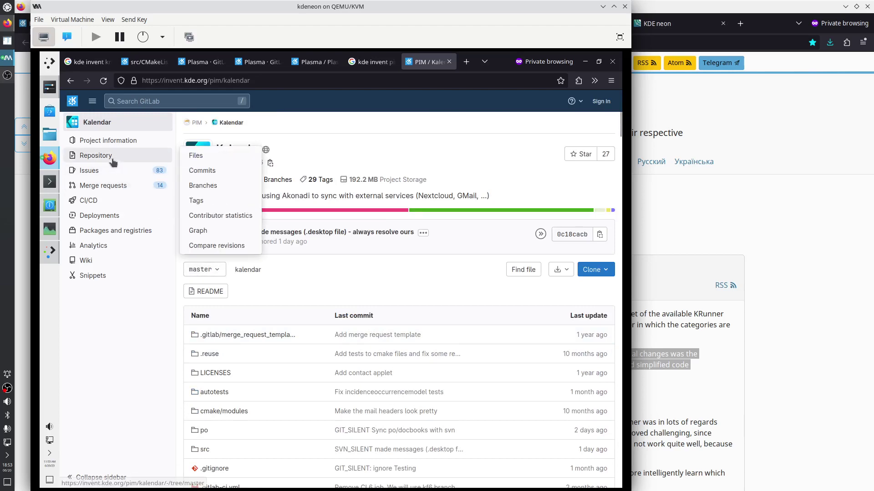
left_click(207, 185)
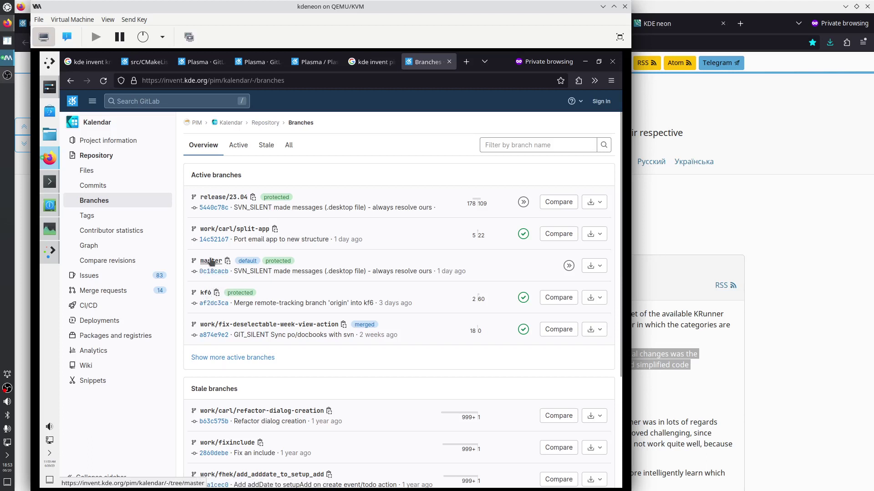
left_click(210, 262)
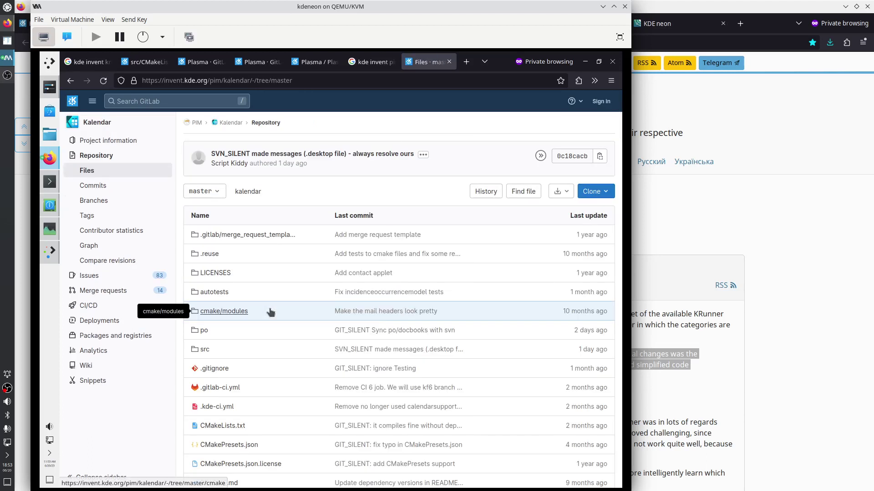
left_click(223, 426)
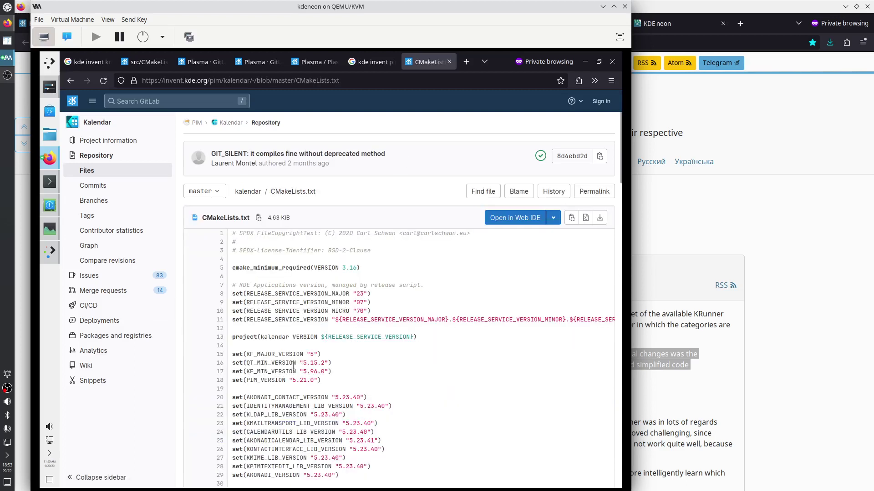
left_click_drag(244, 362, 321, 365)
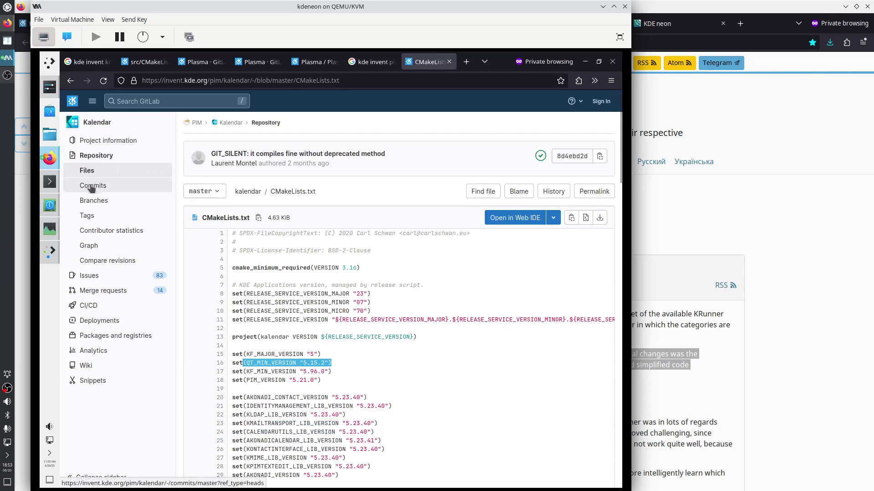
Open CMakeLists.txt on the kf6 branch and mark its QT_MIN_VERSION 6.4.0 line
left_click(92, 208)
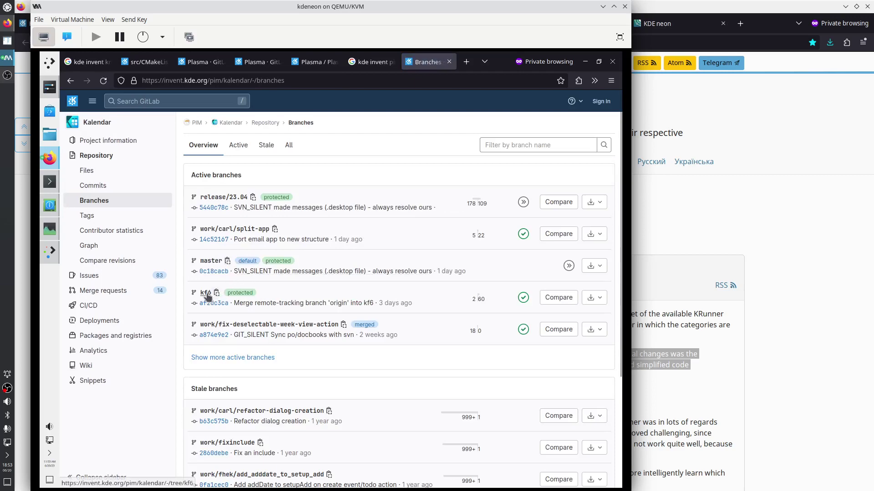
left_click(206, 294)
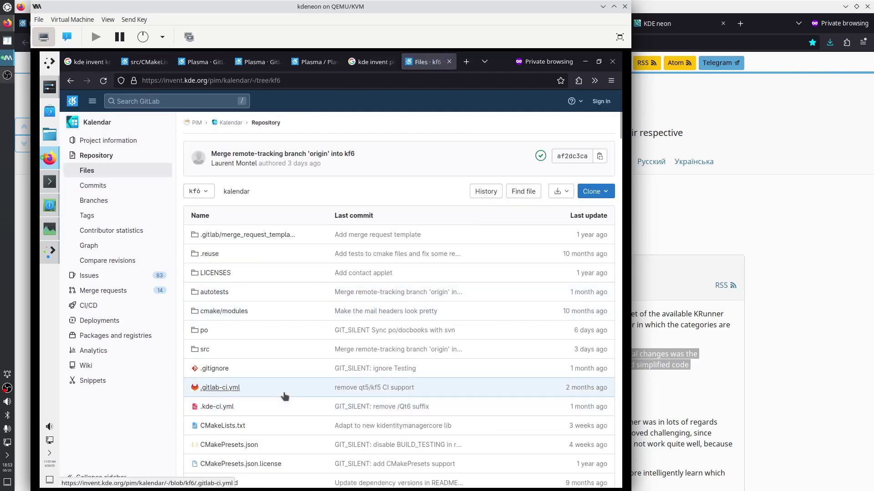
left_click(238, 428)
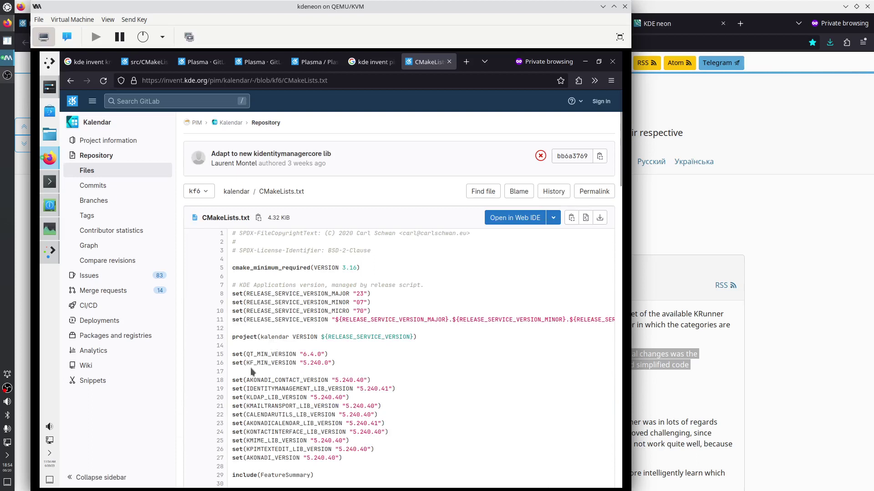
left_click_drag(239, 356, 314, 355)
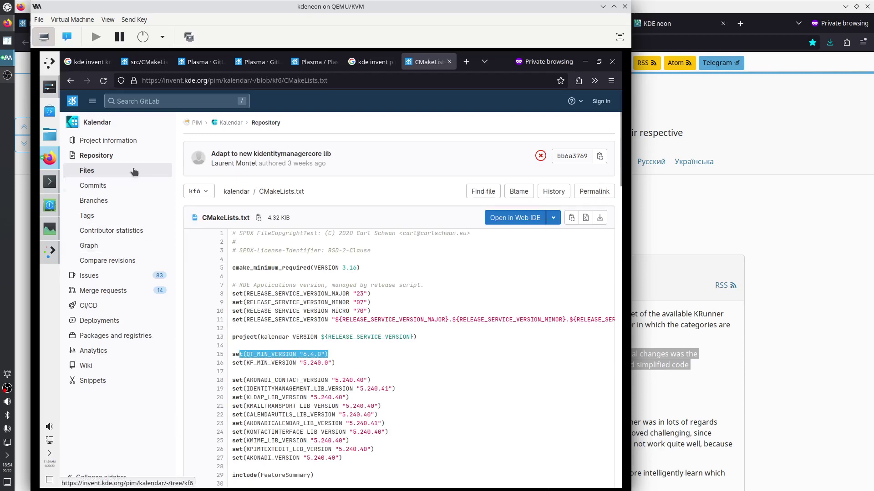
Run 'apt install kalendar' in Konsole's root shell session
mouse_move(74, 142)
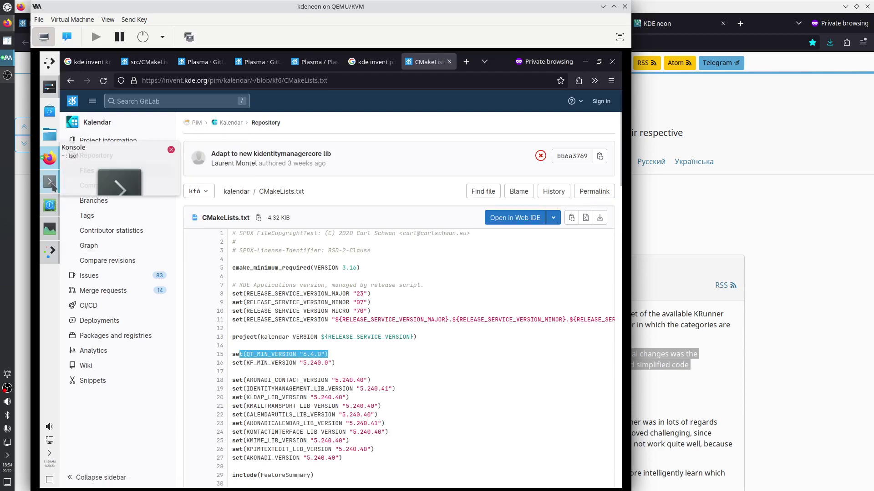
left_click(52, 184)
left_click(220, 456)
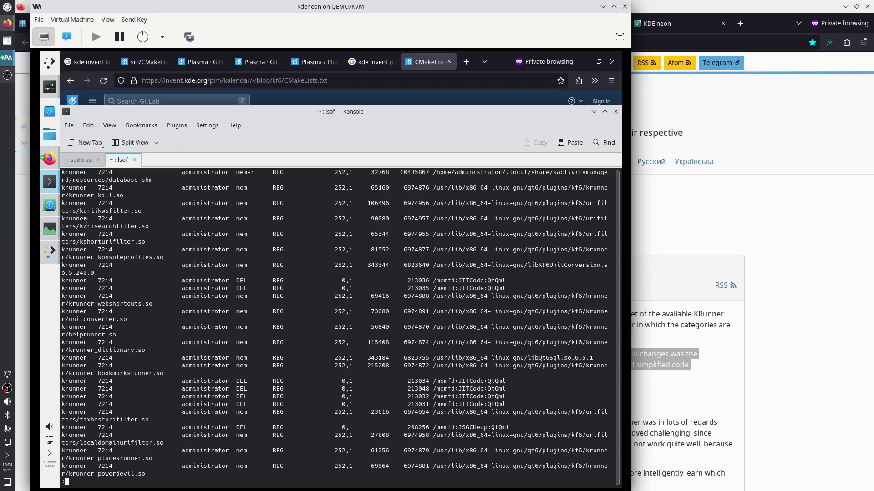
left_click(79, 160)
type("apt install ")
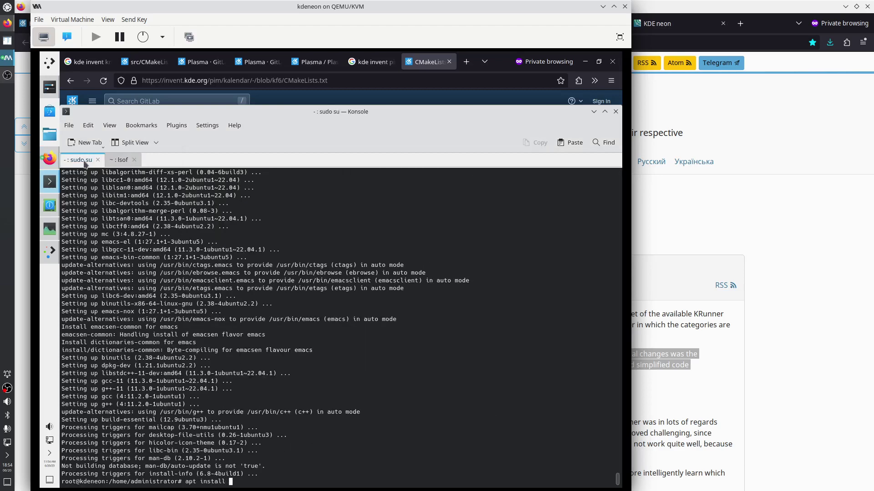
type("kalendar")
key("Return")
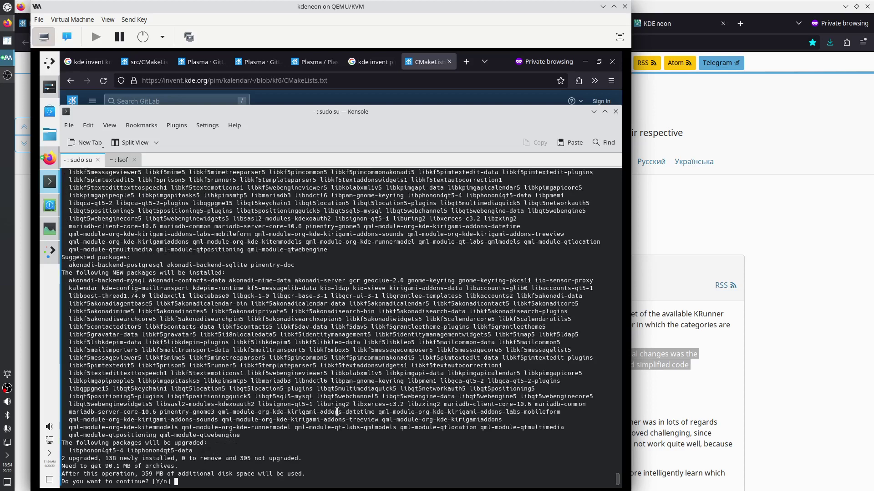
Select apt's list of additional packages, then bring the Kalendar CMakeLists page back to front
scroll(337, 412, "up", 3)
scroll(336, 411, "up", 4)
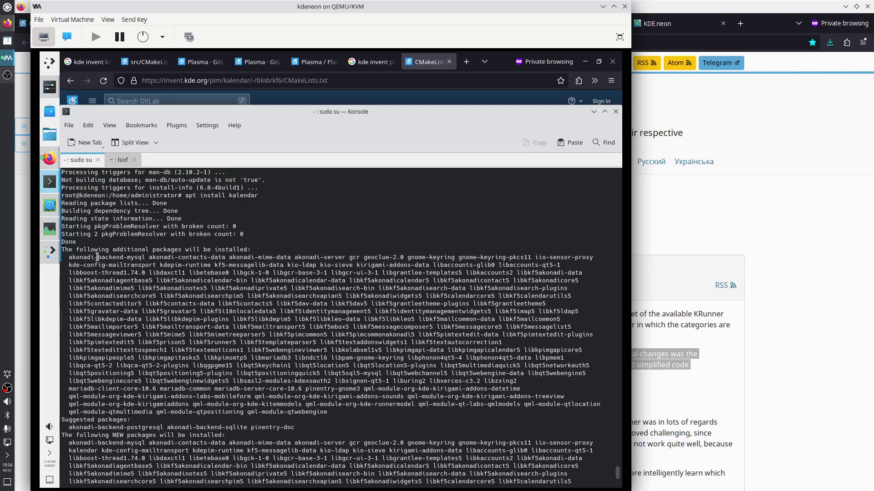
left_click_drag(97, 257, 262, 416)
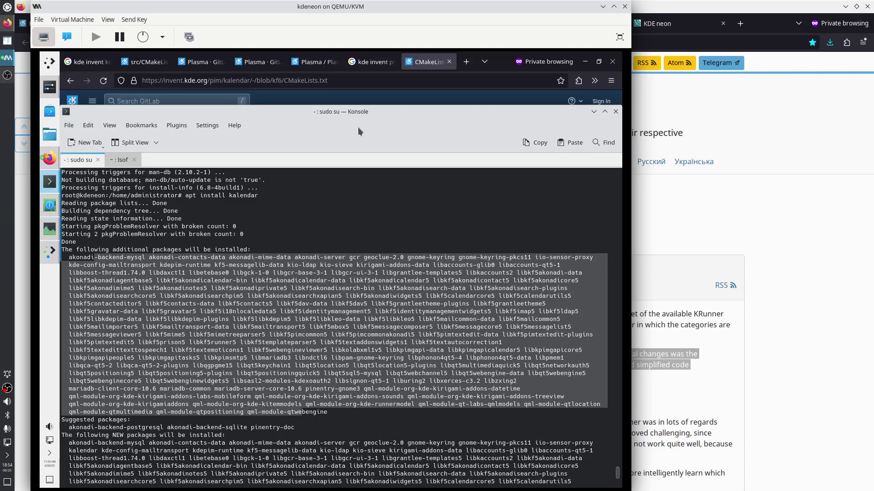
left_click(374, 99)
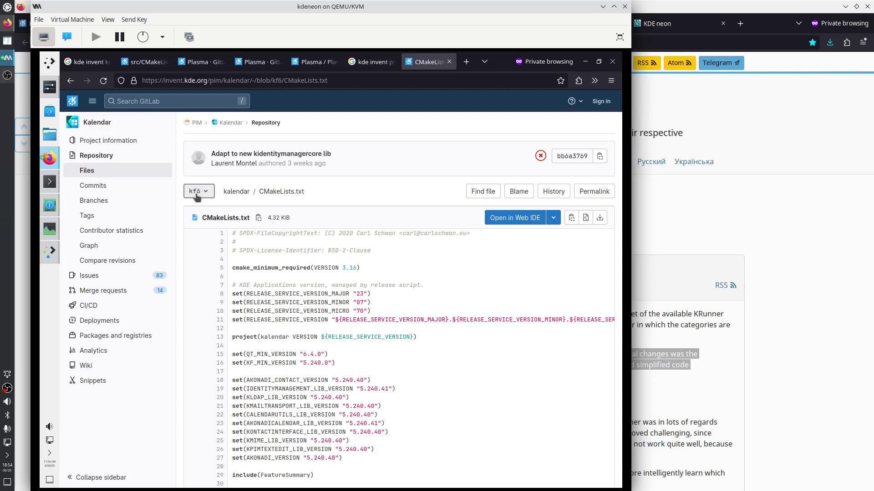
Show Kalendar's CMakeLists.txt on master and highlight the QT_MIN_VERSION value on line 16
left_click(196, 192)
left_click(203, 296)
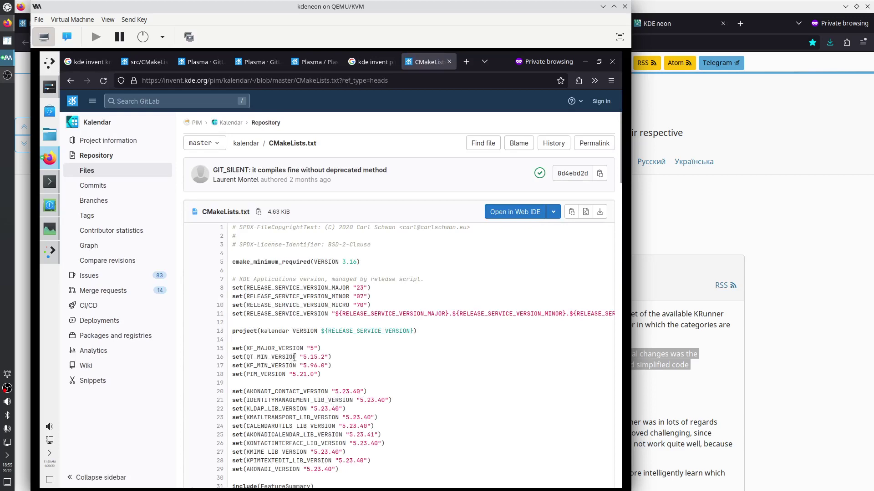
left_click_drag(295, 357, 337, 358)
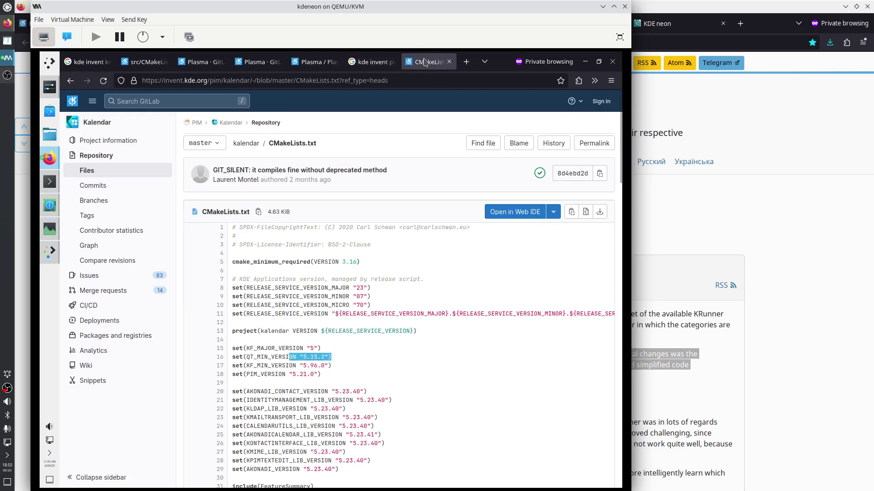
Return to the KRunner src/CMakeLists tab and select the project path in its address
left_click(377, 64)
left_click(356, 63)
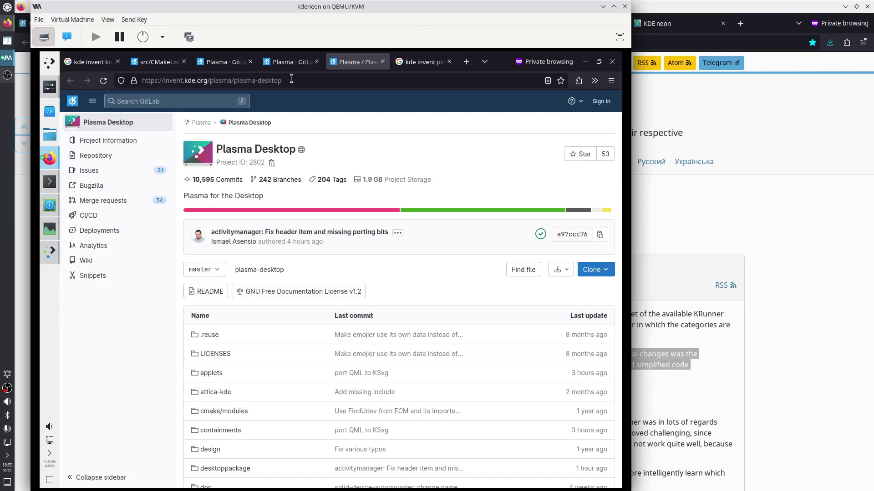
left_click(167, 63)
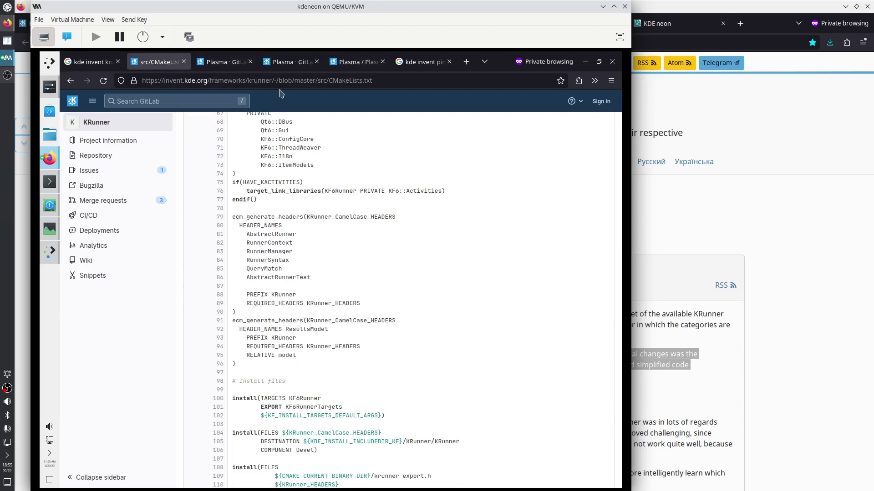
left_click_drag(248, 80, 403, 77)
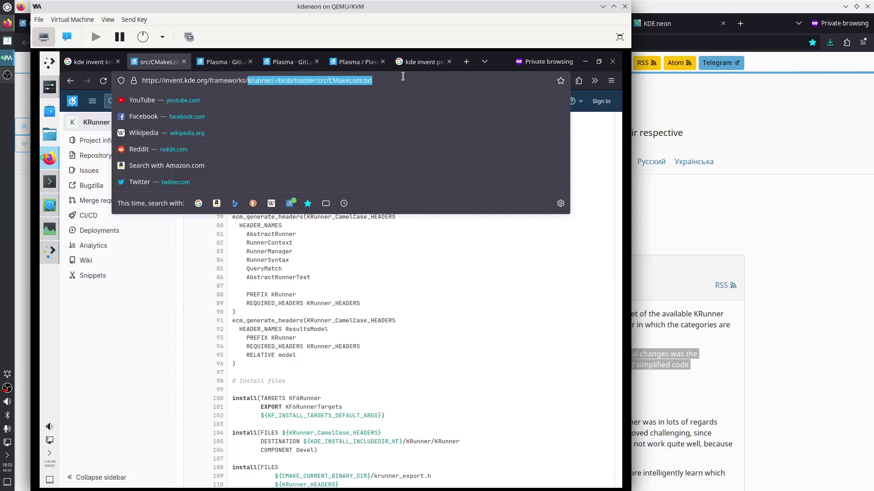
Trim the address to invent.kde.org/frameworks/ and load the Frameworks group page
key("BackSpace")
key("Return")
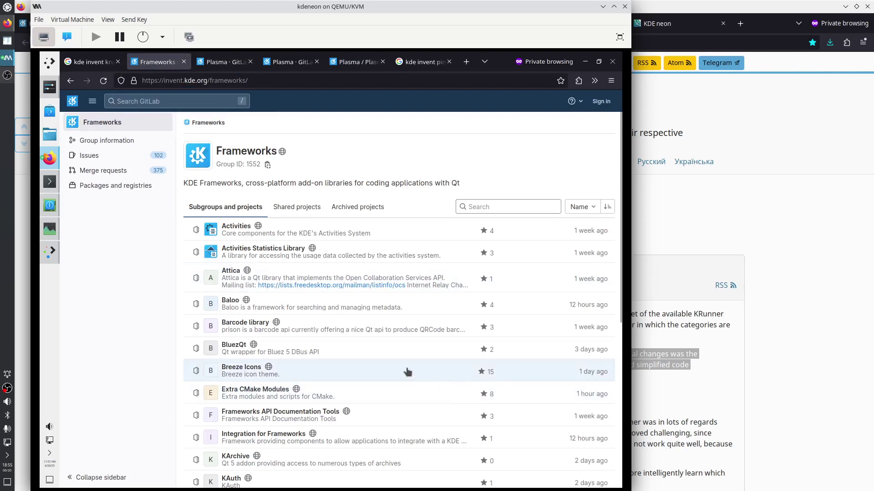
scroll(407, 371, "down", 3)
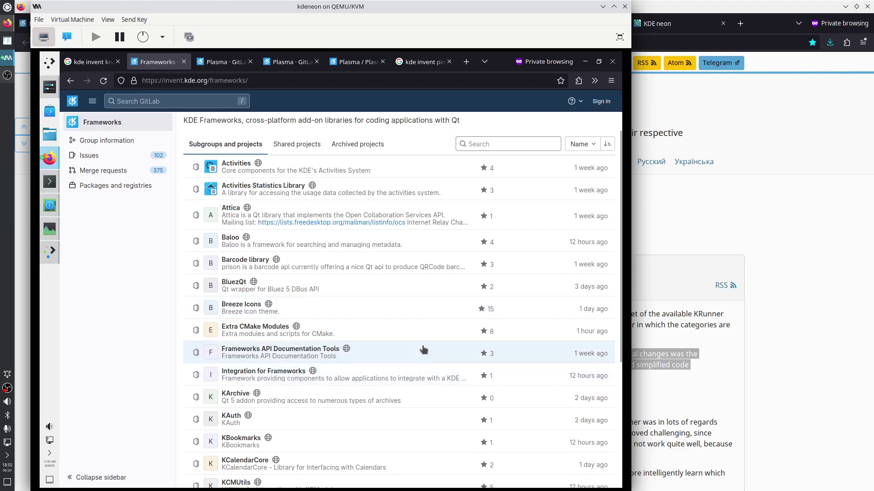
scroll(421, 350, "down", 6)
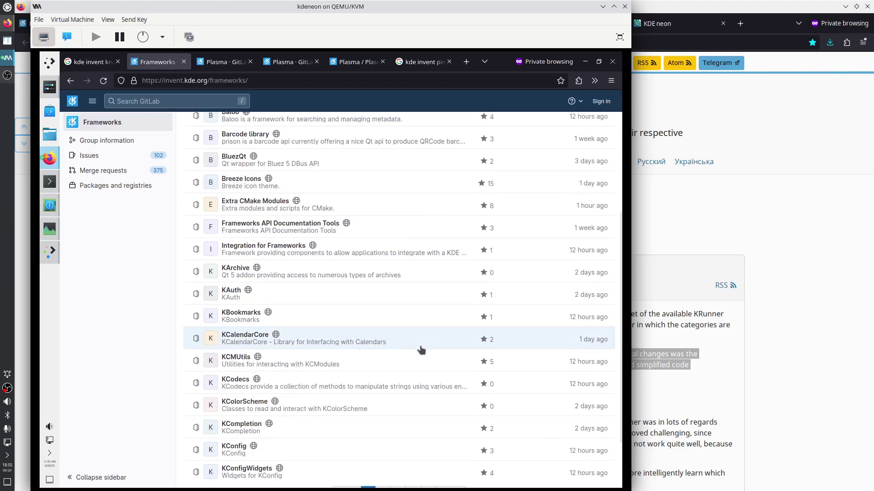
scroll(420, 348, "down", 3)
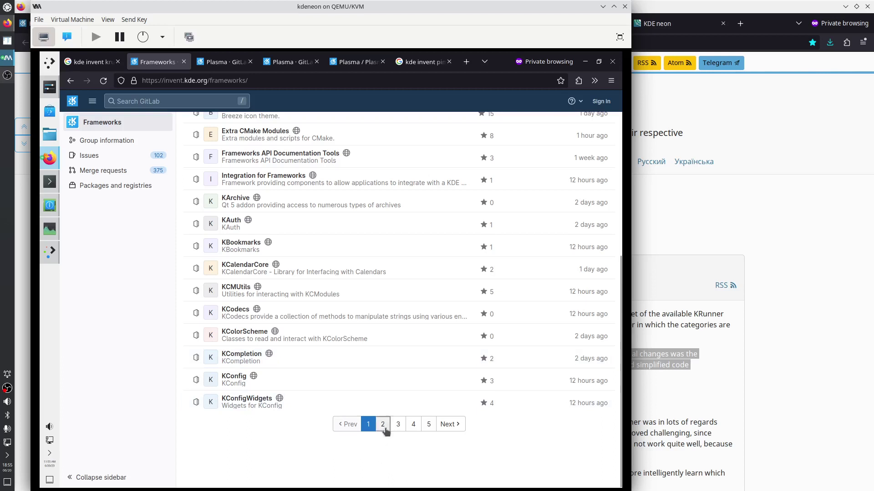
Browse the Frameworks project list through pages 2, 3, 1 and back to 2
left_click(383, 424)
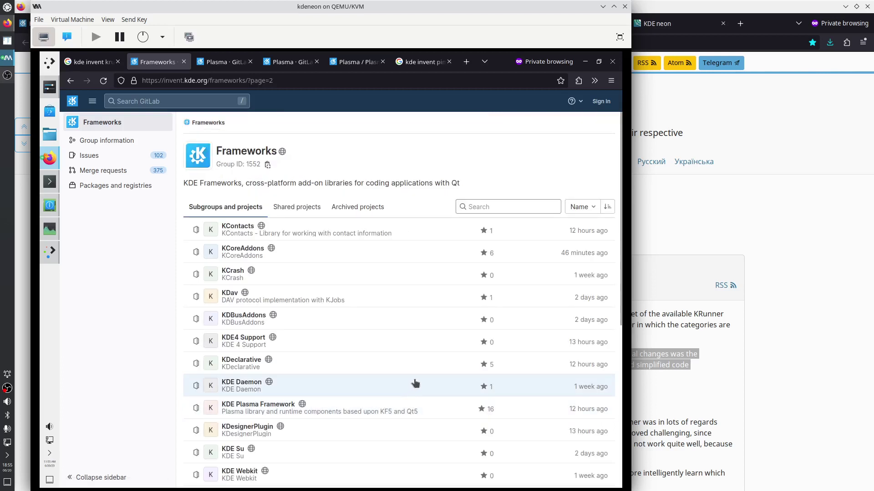
scroll(415, 383, "down", 5)
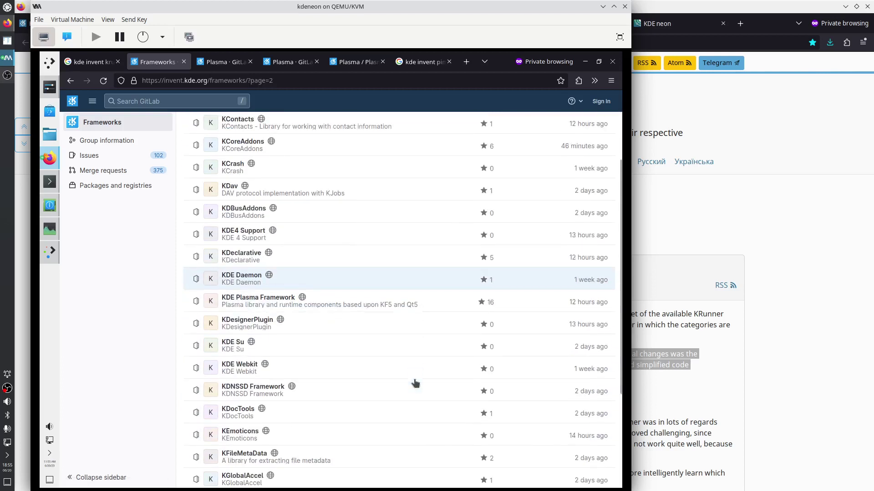
scroll(415, 383, "down", 5)
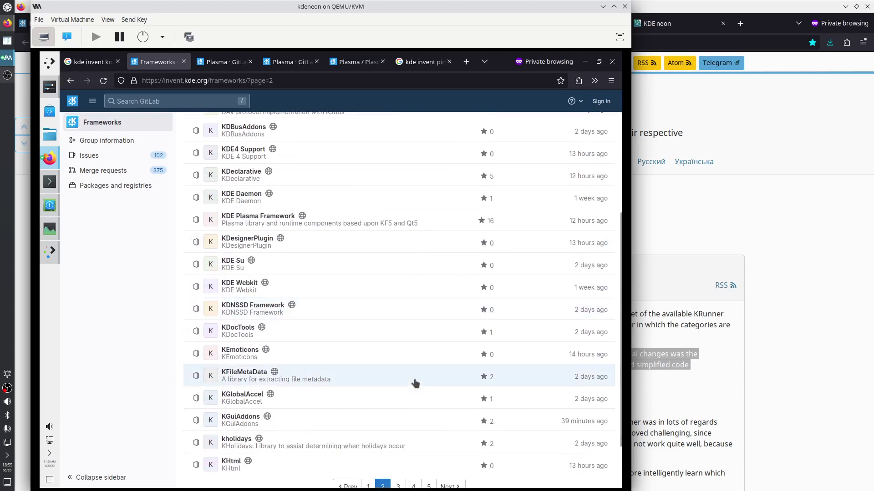
left_click(398, 425)
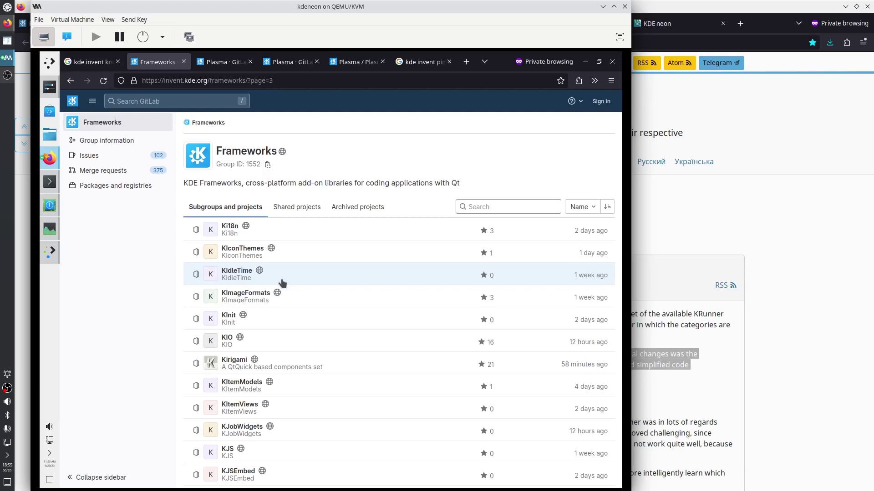
scroll(277, 230, "down", 5)
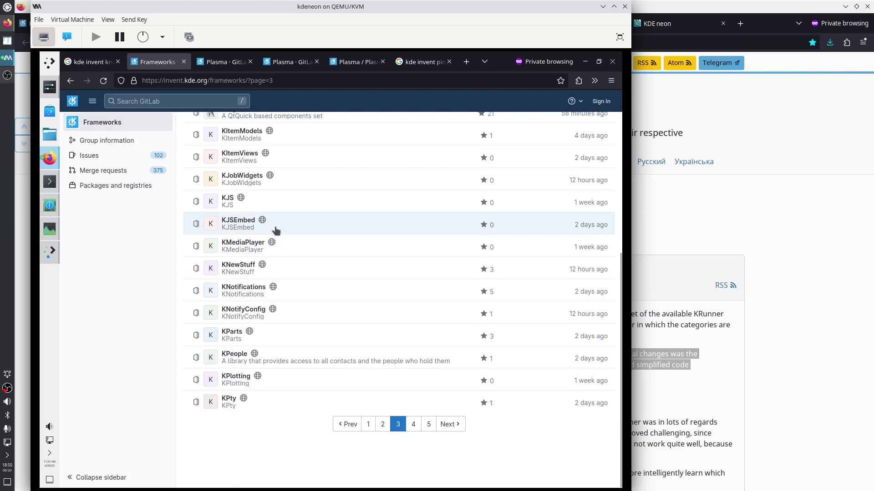
left_click(368, 426)
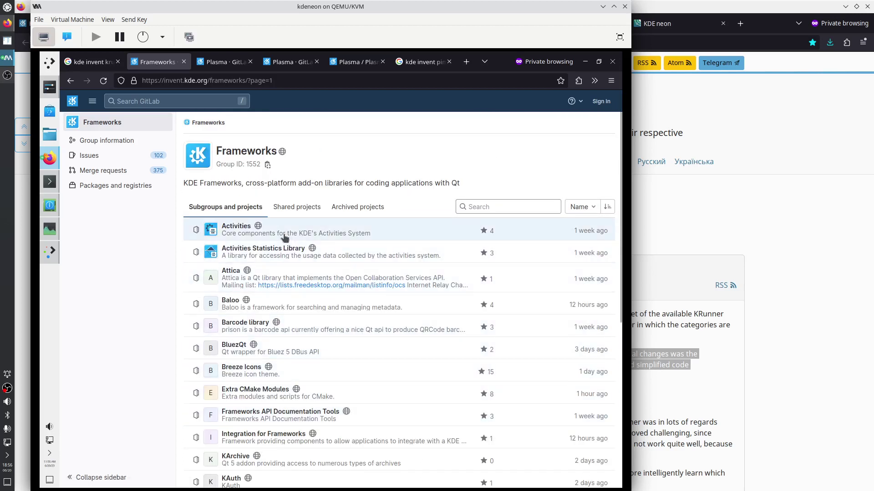
scroll(291, 364, "down", 2)
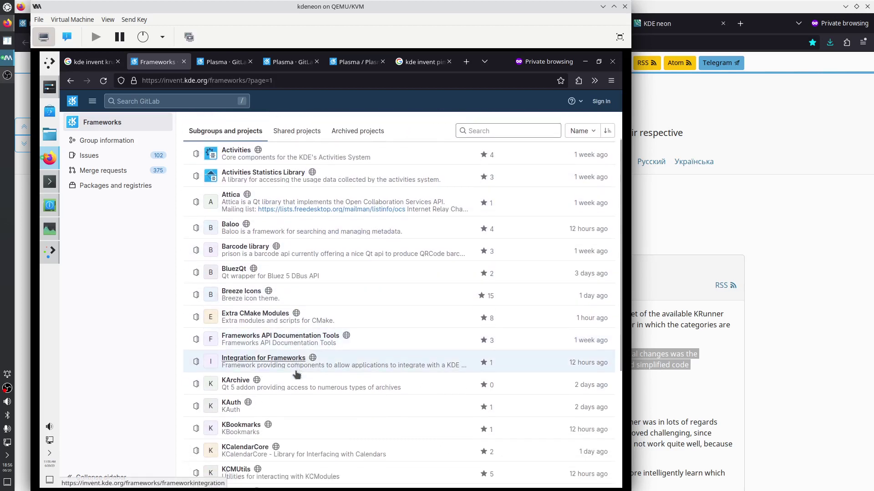
scroll(300, 364, "down", 5)
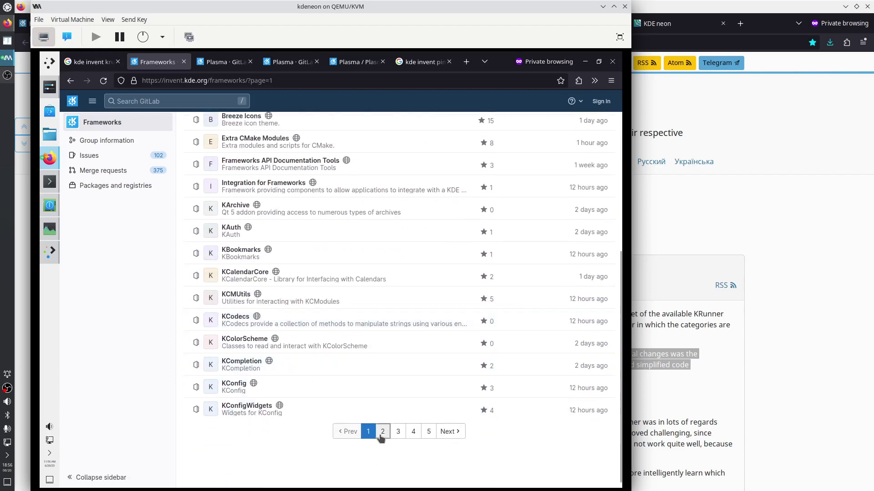
left_click(381, 435)
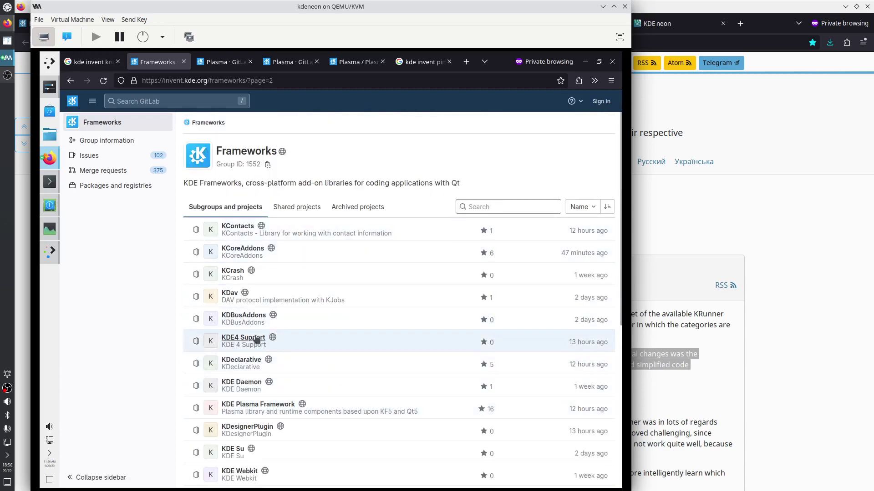
Open KDE Webkit in a new tab
scroll(314, 298, "down", 2)
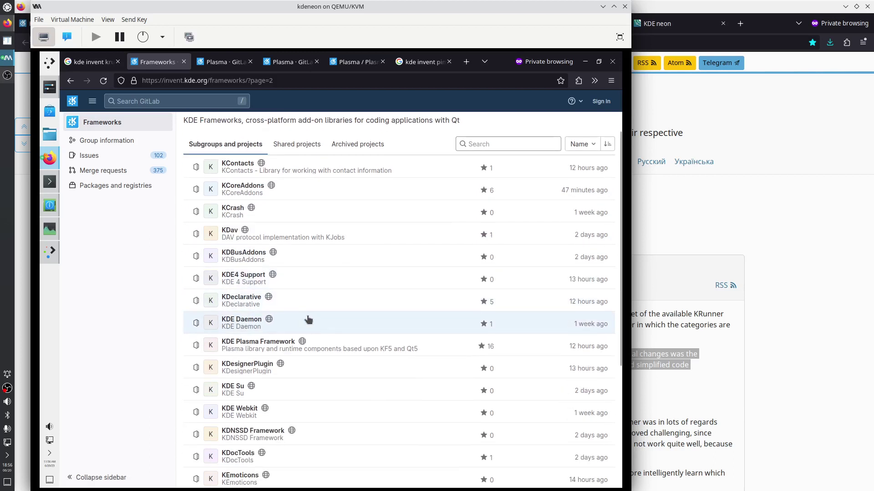
scroll(309, 321, "down", 2)
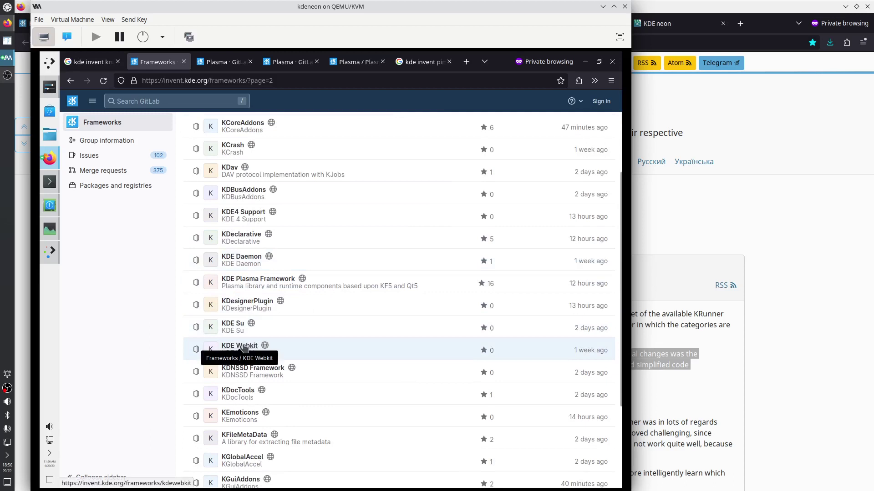
right_click(243, 347)
left_click(257, 353)
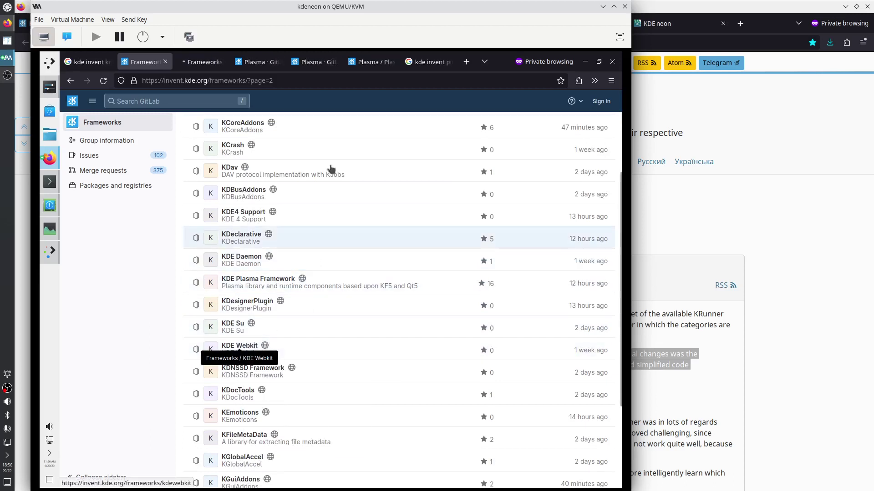
In the KDE Webkit tab, read the repository README, highlighting its text and the word kf5
left_click(211, 65)
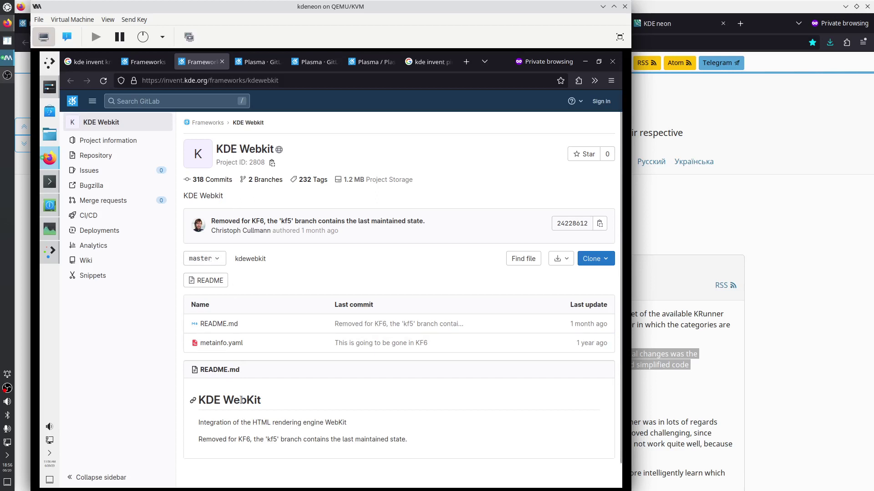
left_click_drag(197, 400, 342, 448)
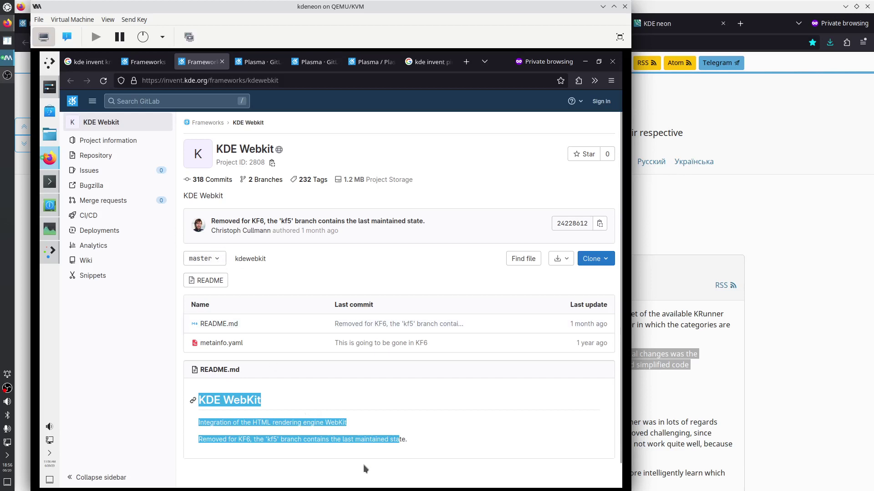
left_click(349, 441)
left_click_drag(266, 438, 277, 440)
Switch the KDE Webkit repository to the kf5 branch and scroll through its files
left_click(205, 257)
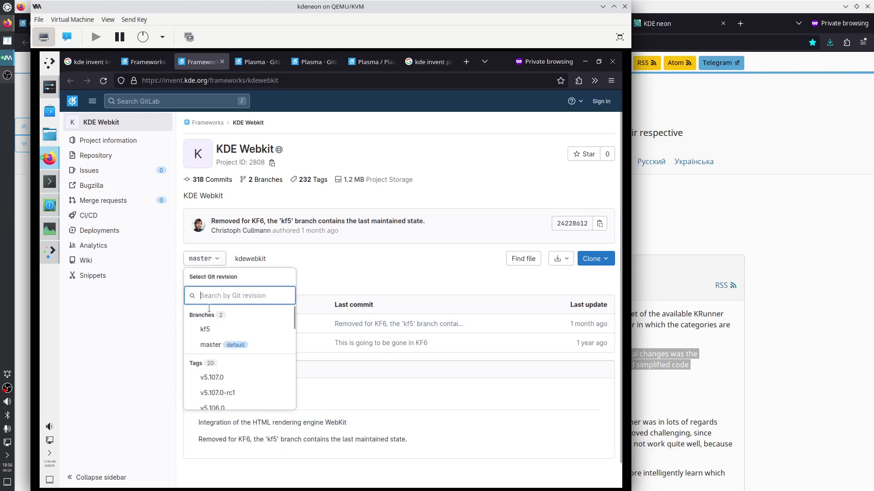
left_click(205, 329)
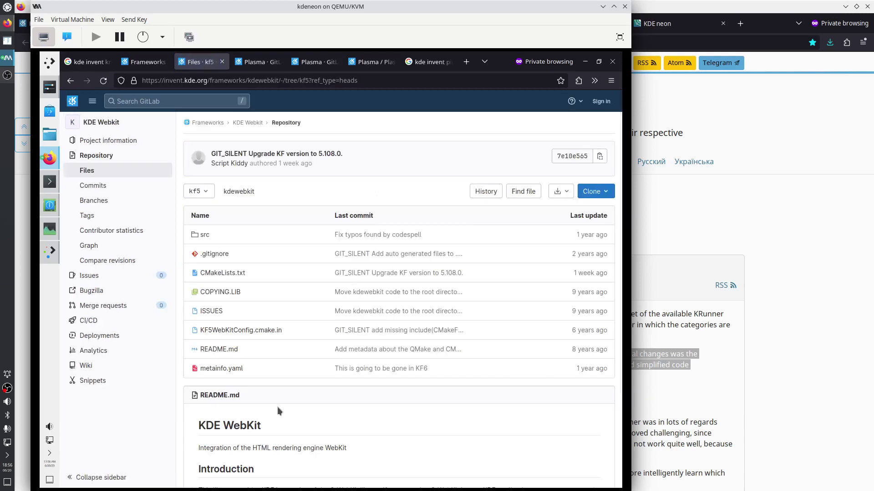
scroll(277, 407, "down", 3)
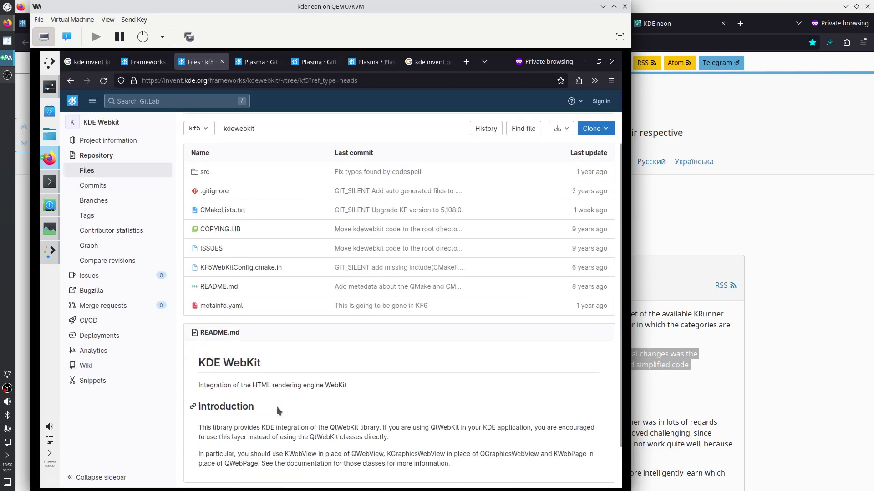
scroll(276, 407, "up", 3)
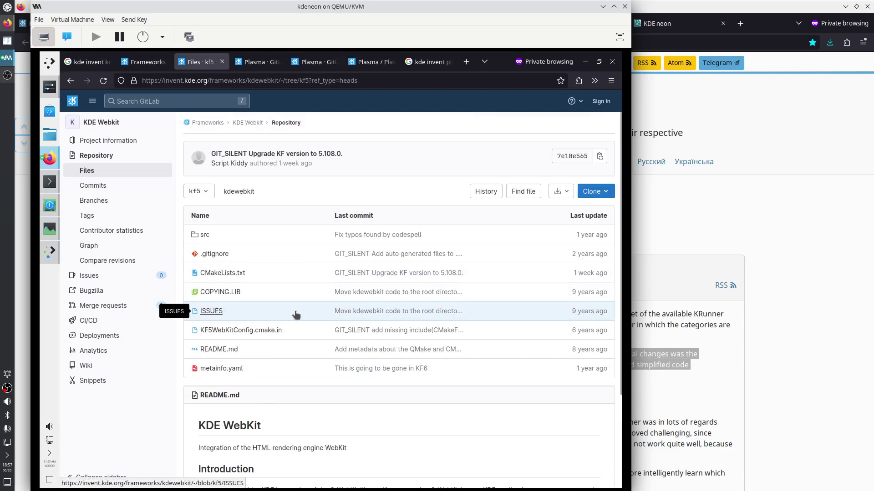
scroll(296, 314, "down", 2)
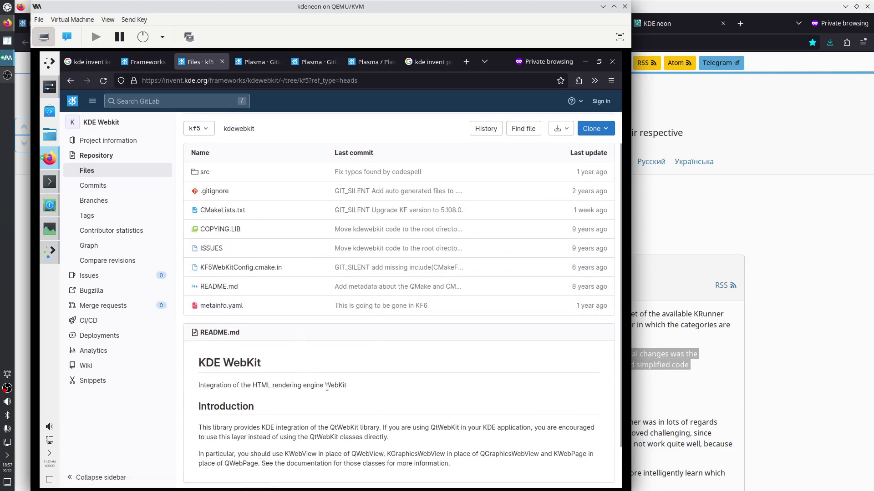
scroll(323, 387, "down", 2)
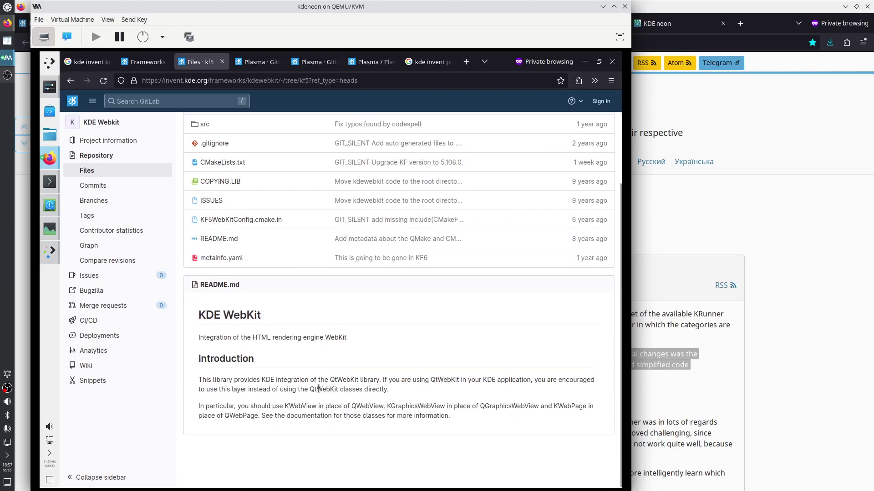
scroll(314, 373, "up", 4)
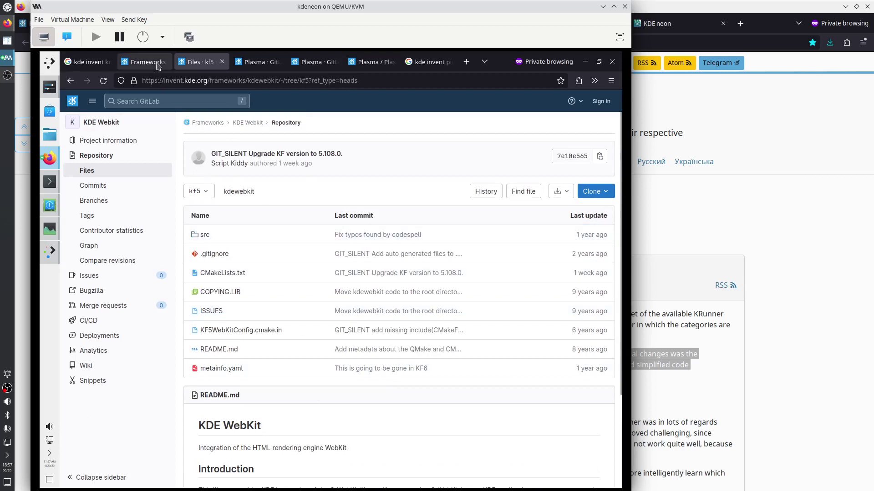
Back on the Frameworks project list, open the KHtml project in a new tab
left_click(155, 62)
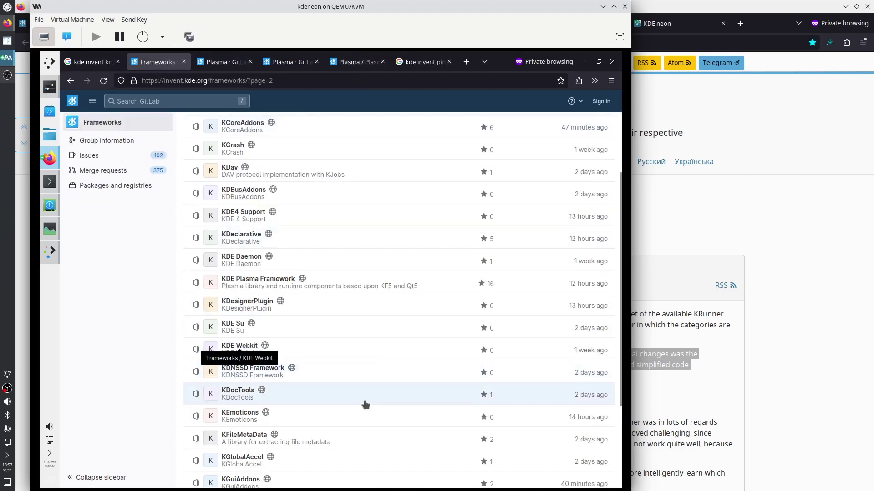
scroll(361, 405, "down", 3)
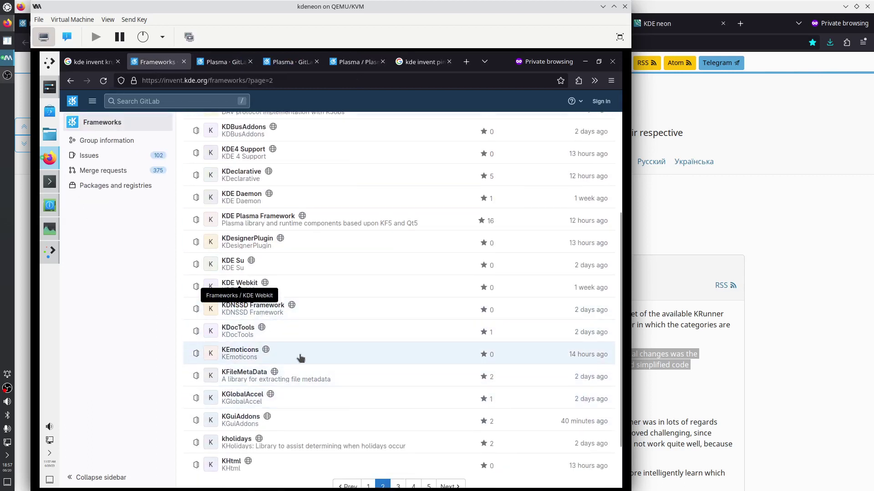
scroll(301, 346, "down", 3)
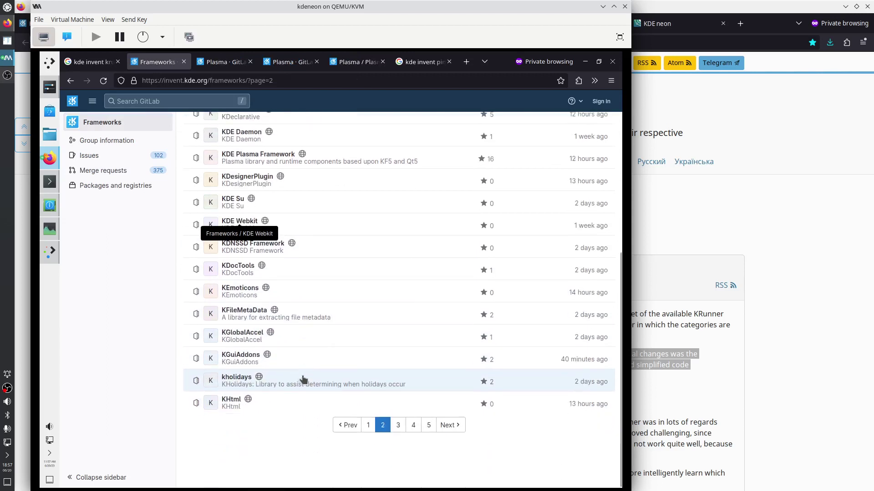
right_click(234, 403)
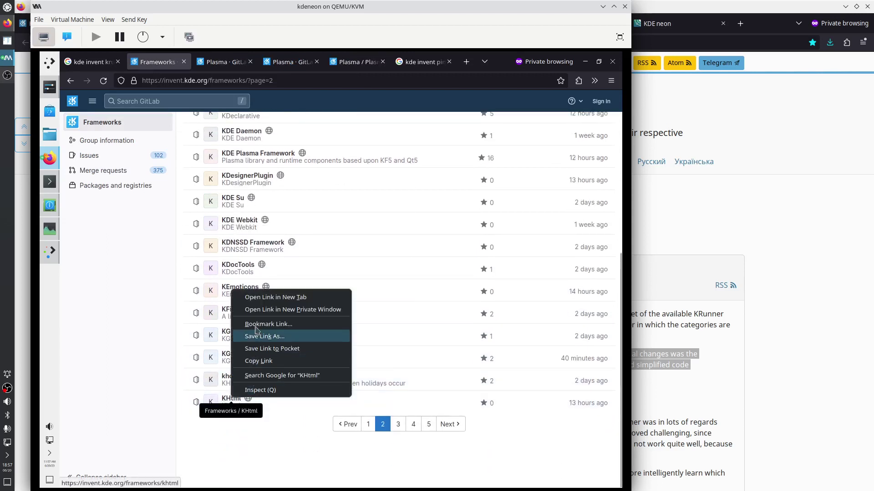
left_click(267, 298)
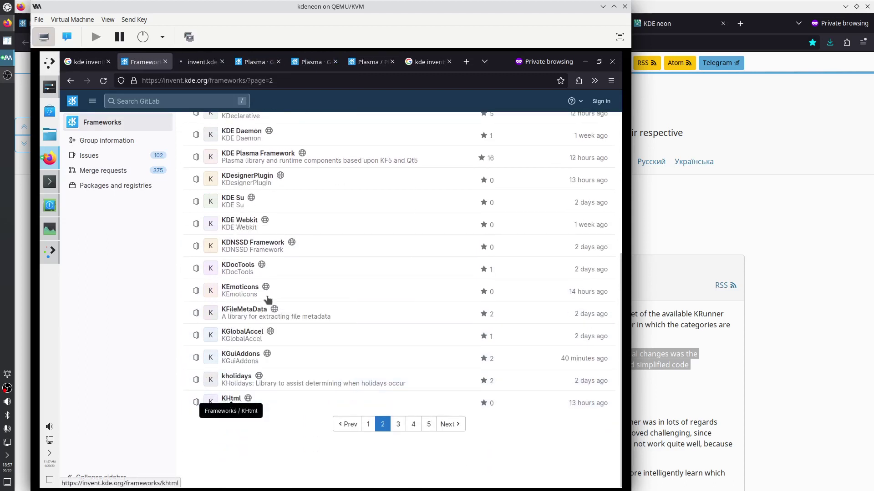
Read the KHtml README, close its tab with Ctrl+W, and go to projects page 3
left_click(203, 66)
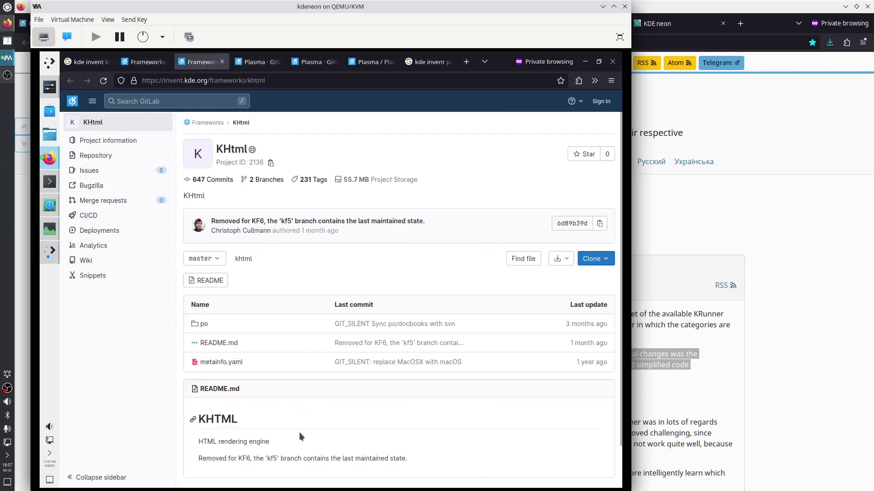
left_click_drag(197, 418, 306, 474)
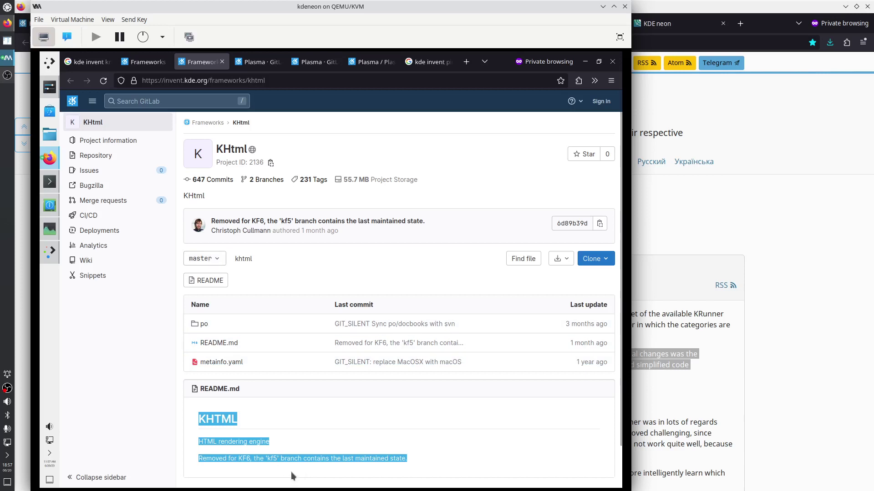
key("ctrl+w")
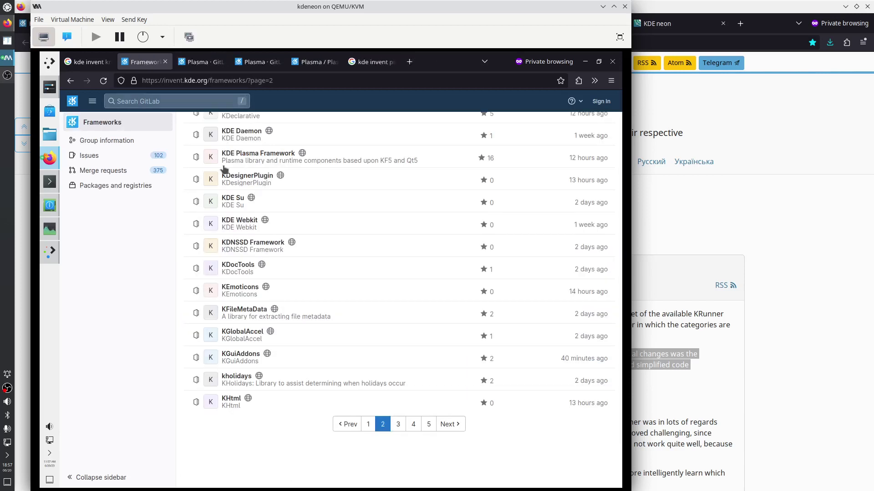
left_click(398, 424)
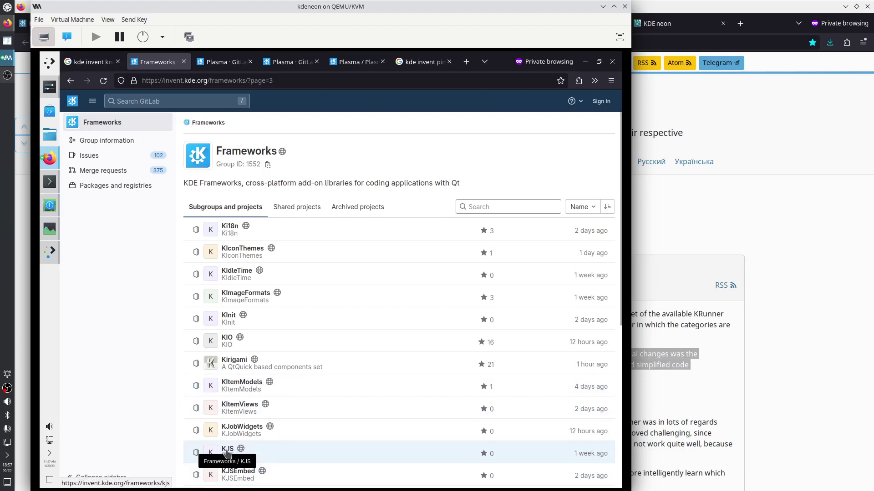
Open the KJS project in a new tab, view it, then close that tab
right_click(227, 451)
left_click(259, 348)
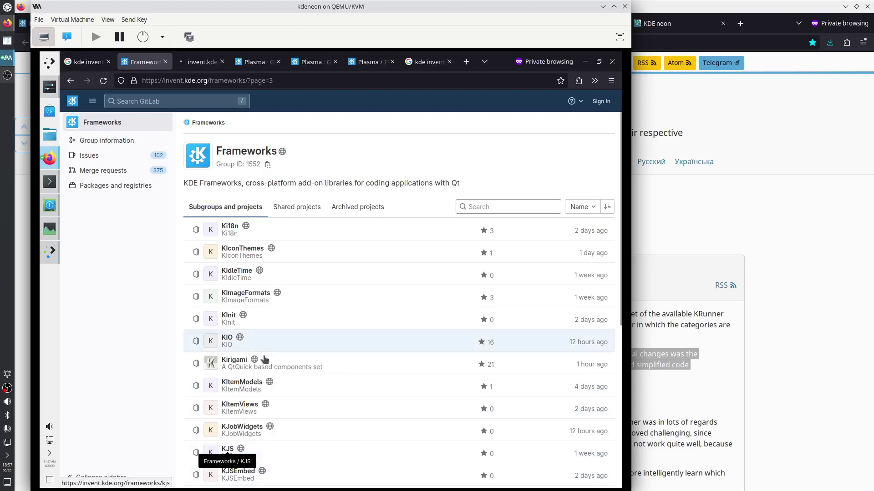
key("ctrl+Tab")
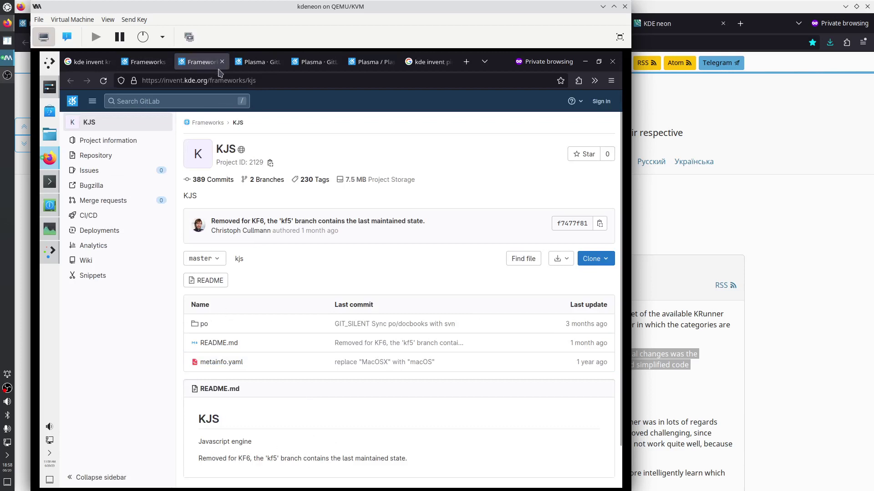
left_click(222, 62)
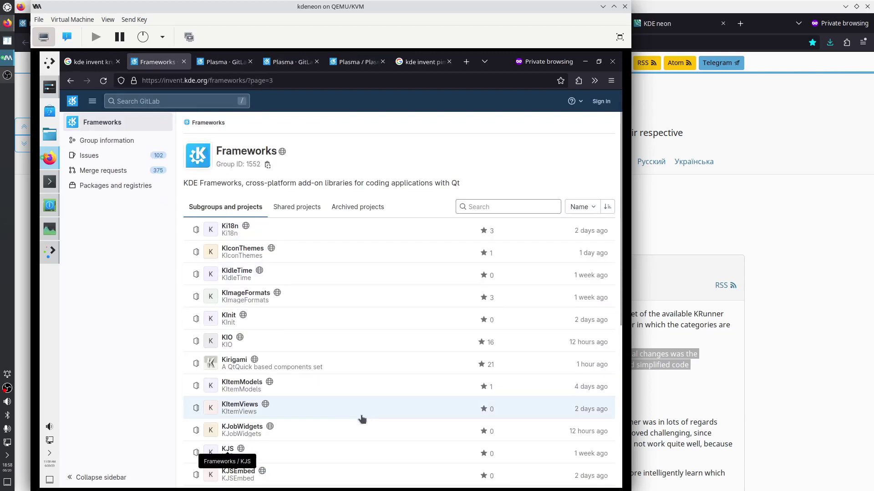
On page 4 of the Frameworks projects, open the Kross project and go back
scroll(336, 413, "down", 4)
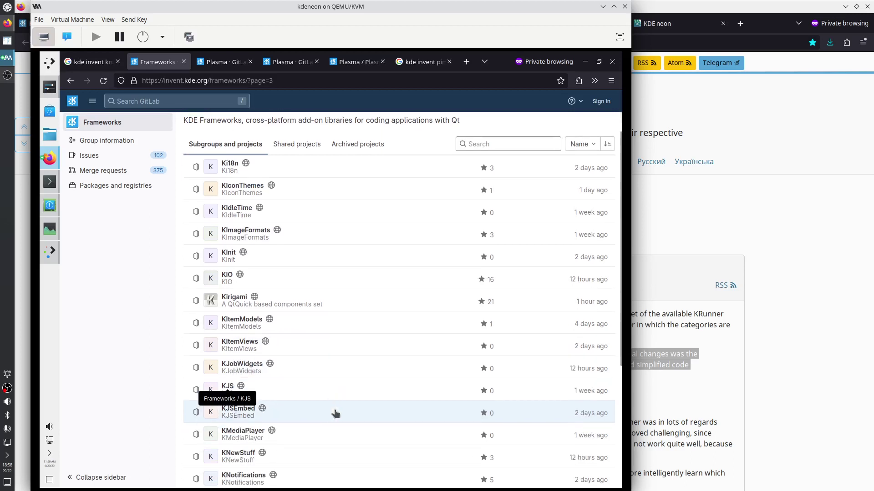
scroll(336, 414, "down", 2)
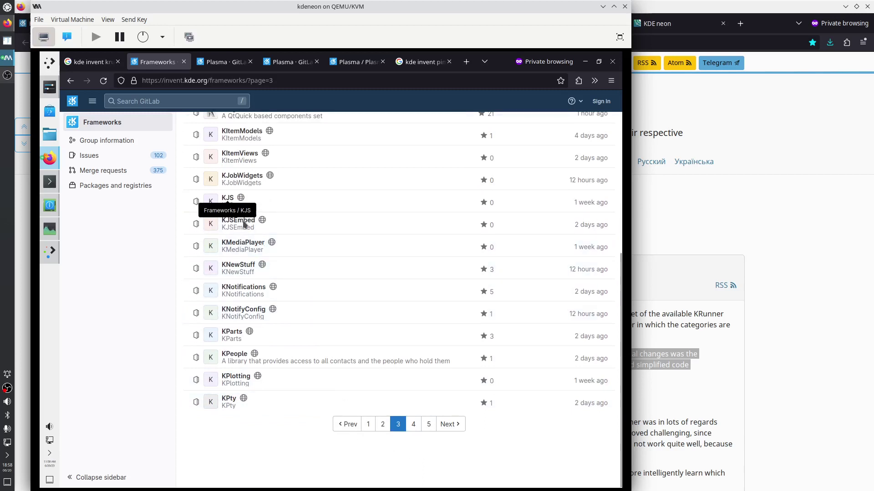
left_click(414, 425)
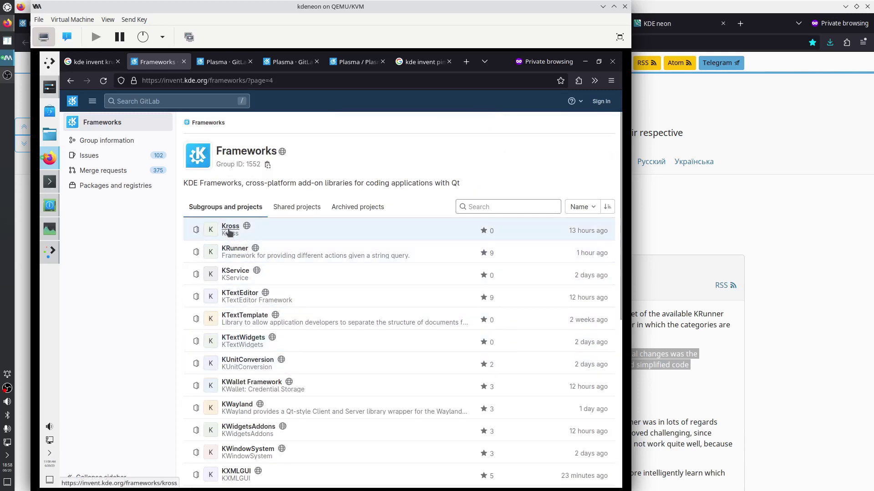
left_click(230, 229)
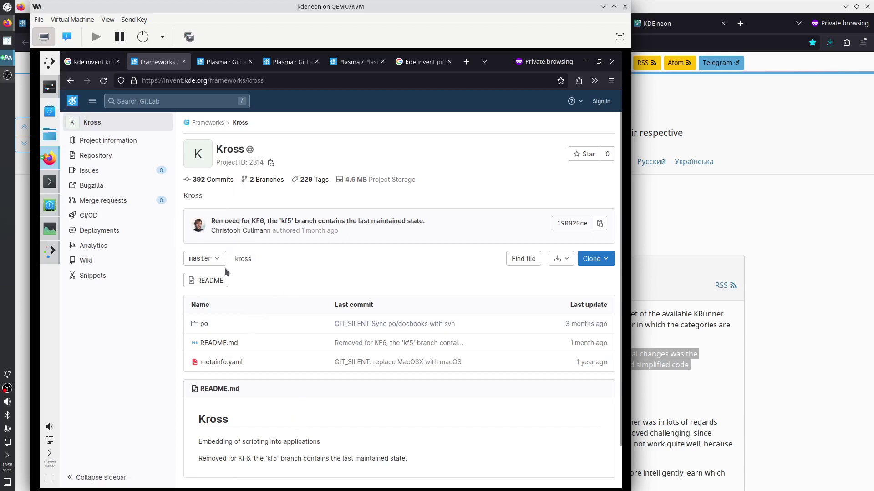
left_click(71, 81)
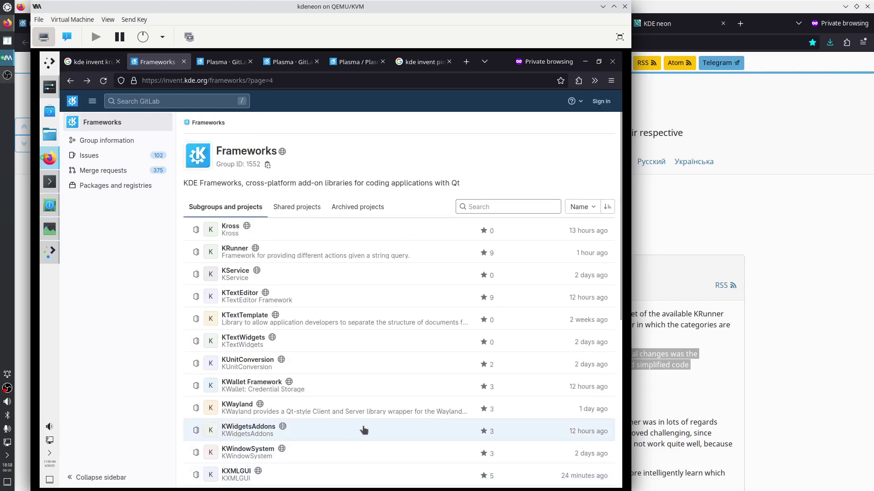
Go to page 5, view the group's Archived projects, then return to the projects list
scroll(369, 429, "down", 3)
scroll(370, 429, "down", 5)
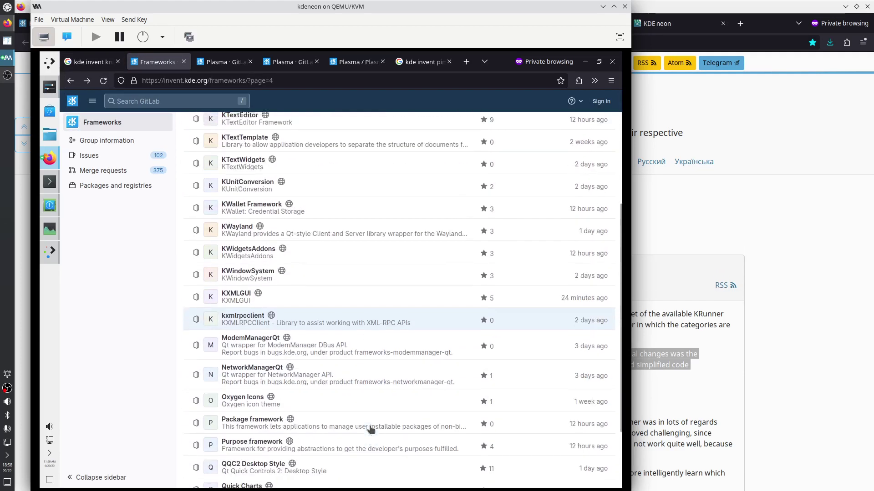
scroll(370, 430, "down", 3)
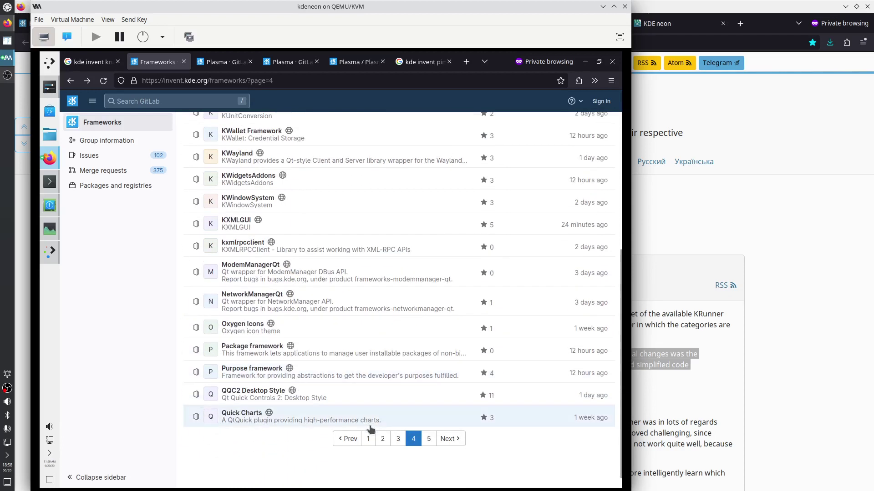
left_click(428, 439)
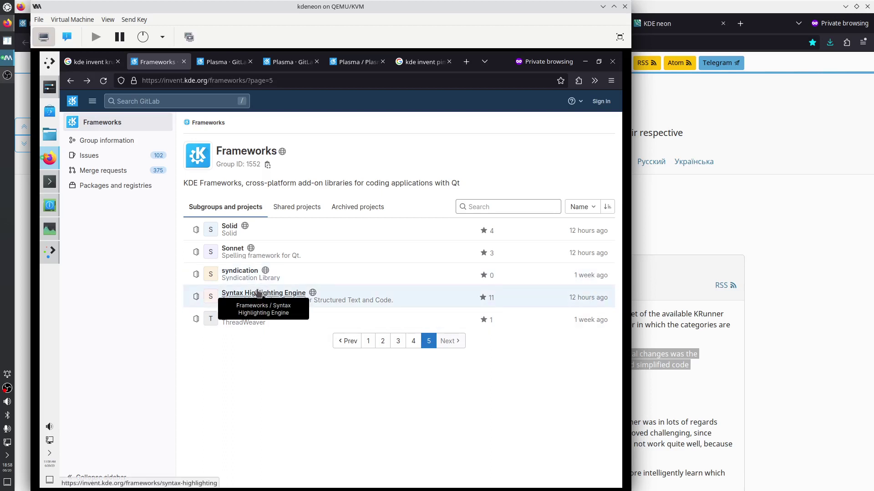
left_click(368, 208)
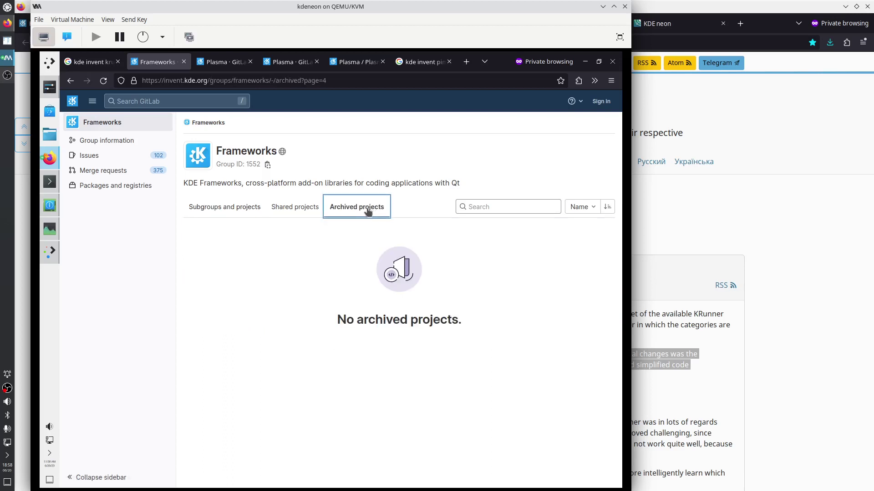
left_click(244, 210)
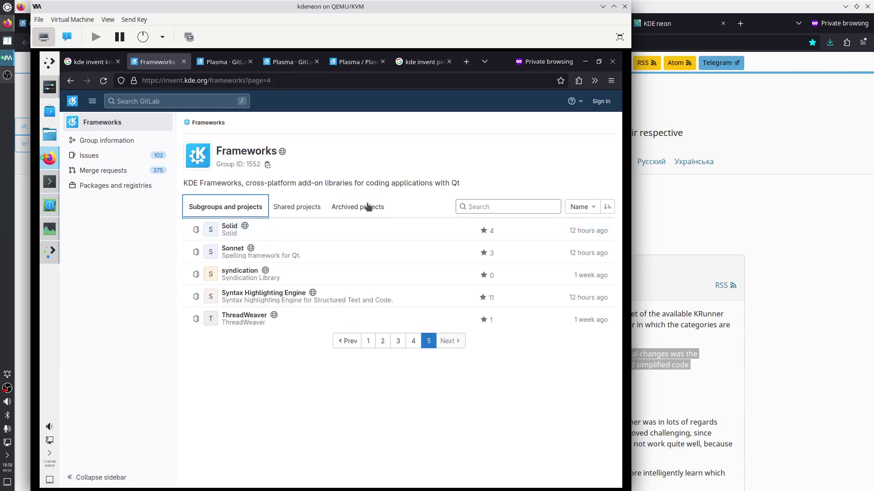
Minimize Firefox and answer n to decline the pending large apt installation in Konsole
left_click(585, 64)
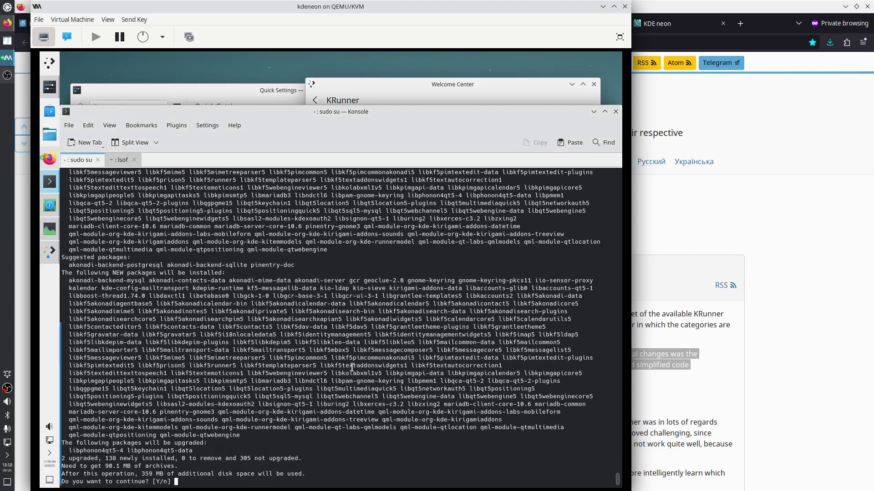
type("n")
key("Return")
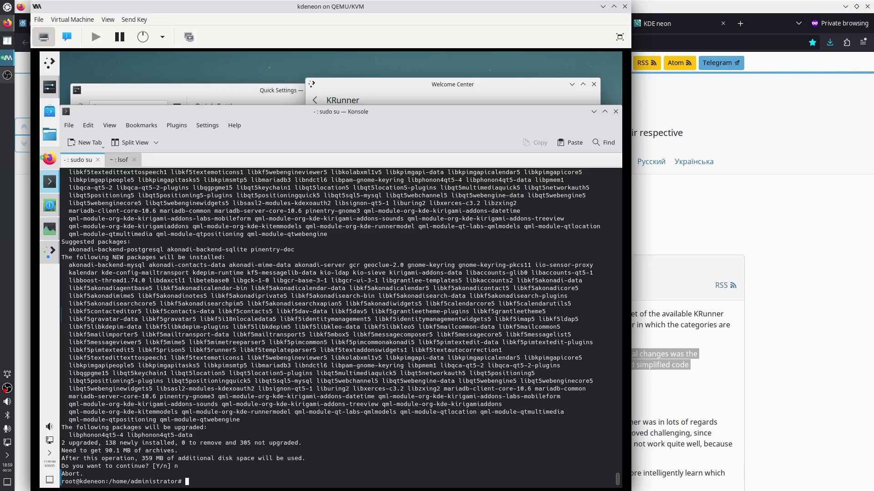
Run 'apt install xrdp xorgxrdp', then 'reboot' the guest
type("apt install xrdp xorgxrdp")
key("Return")
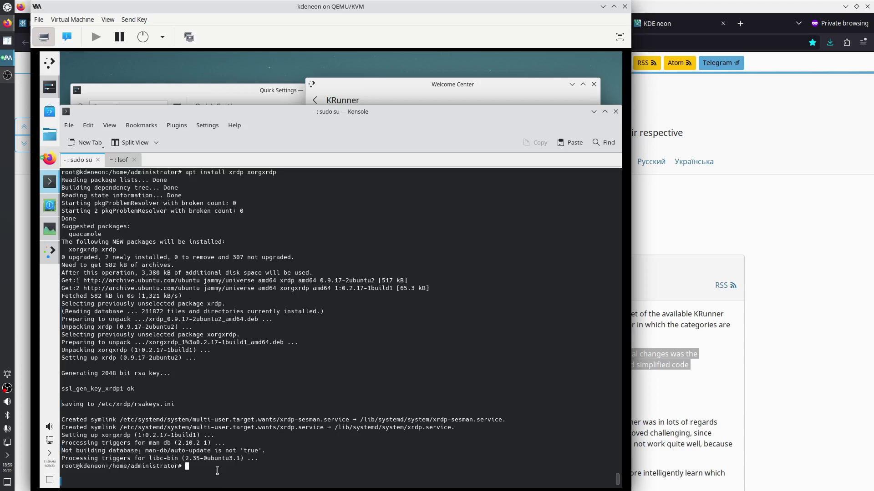
type("reboot")
key("Return")
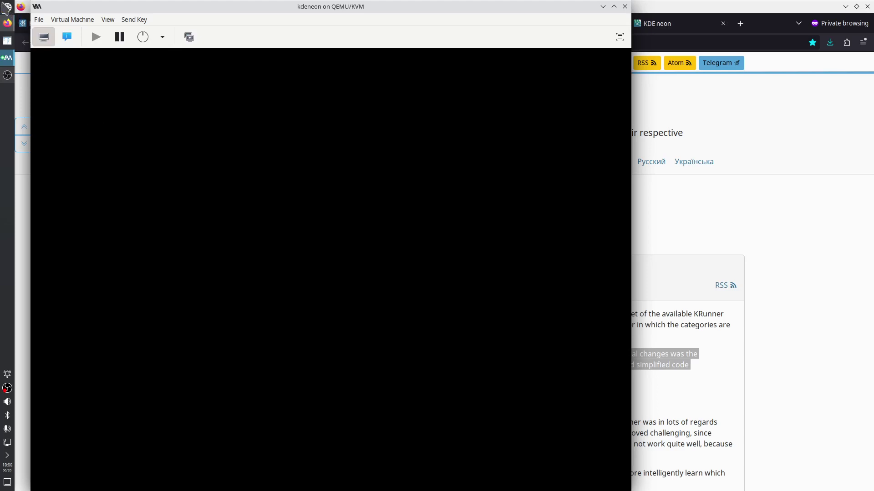
Run 'xfreerdp --help' in a new Konsole, then start an empty Kate document
left_click(6, 7)
left_click(182, 41)
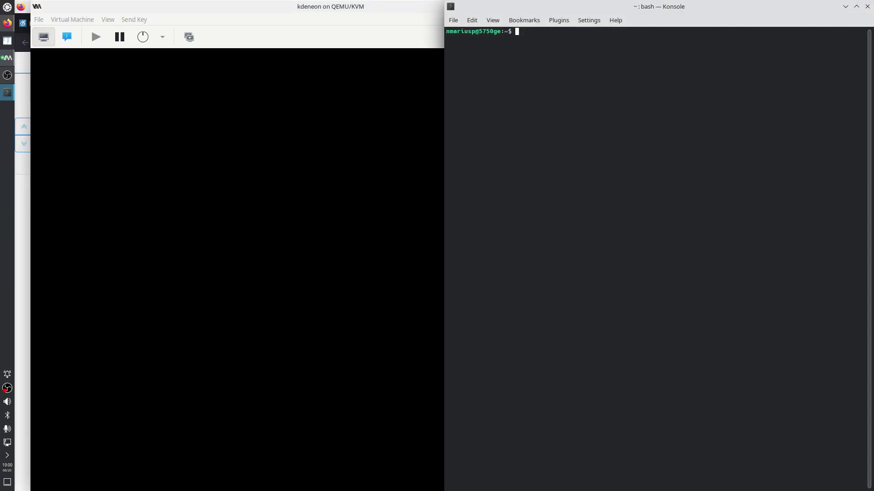
type("xfreerdp ")
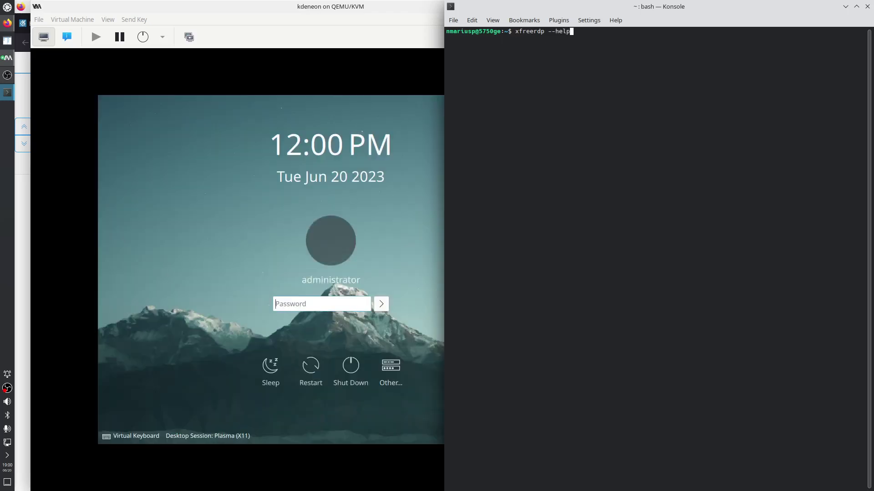
type("--help")
key("Return")
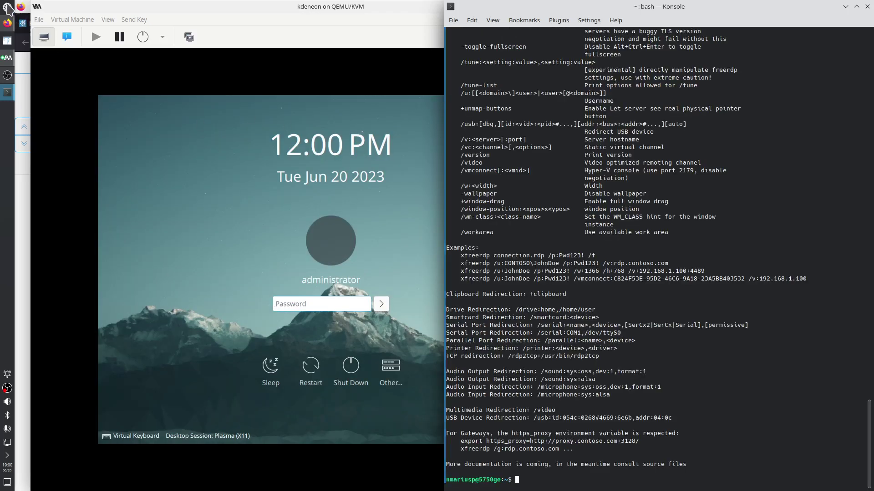
left_click(7, 7)
left_click(243, 42)
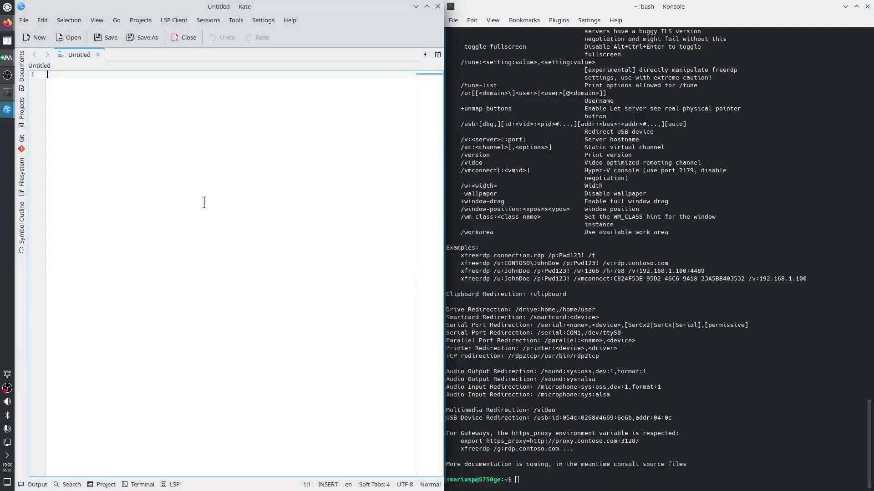
Copy the third xfreerdp example command from Konsole into Kate's empty document
type("x")
left_click(601, 386)
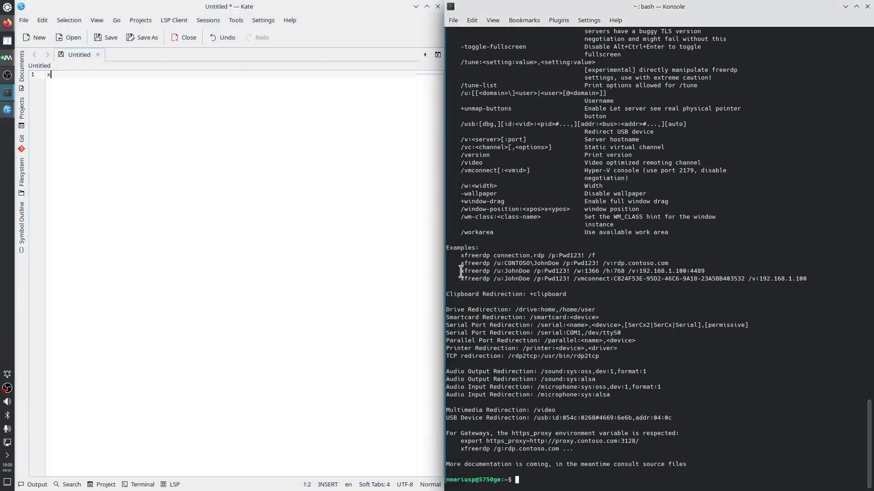
left_click_drag(461, 271, 705, 269)
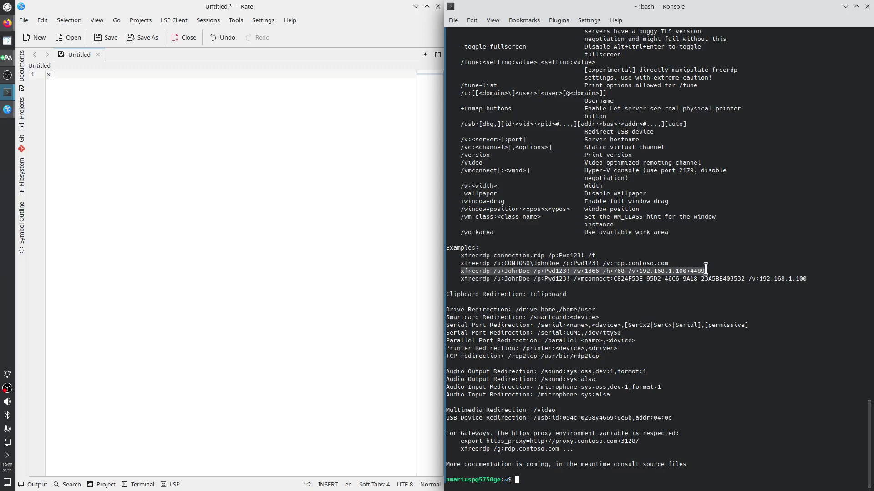
right_click(705, 269)
left_click(728, 273)
left_click(98, 136)
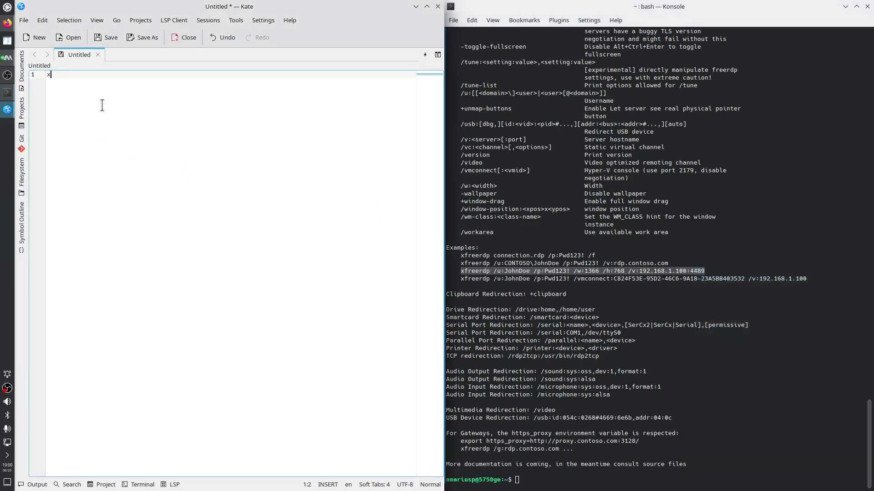
key("BackSpace")
key("ctrl+v")
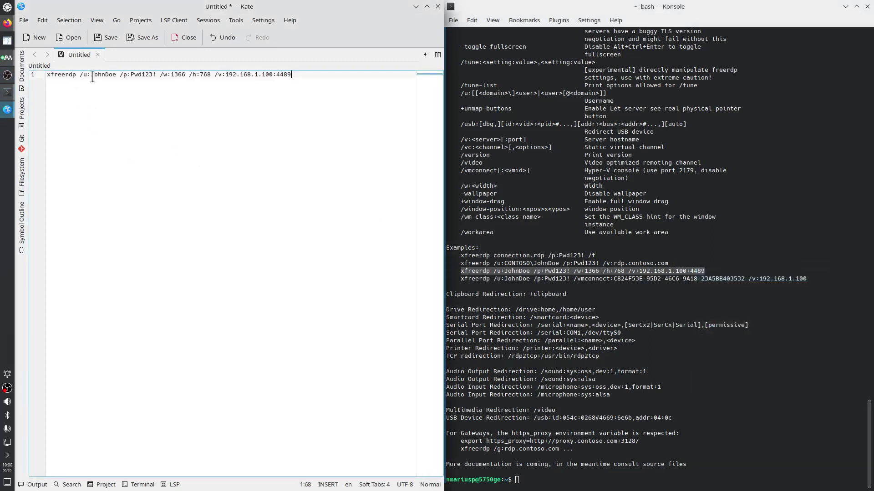
Edit the command: user administrator, remove the /p option, /h:1040 and /w:1880
double_click(96, 75)
type("administrat")
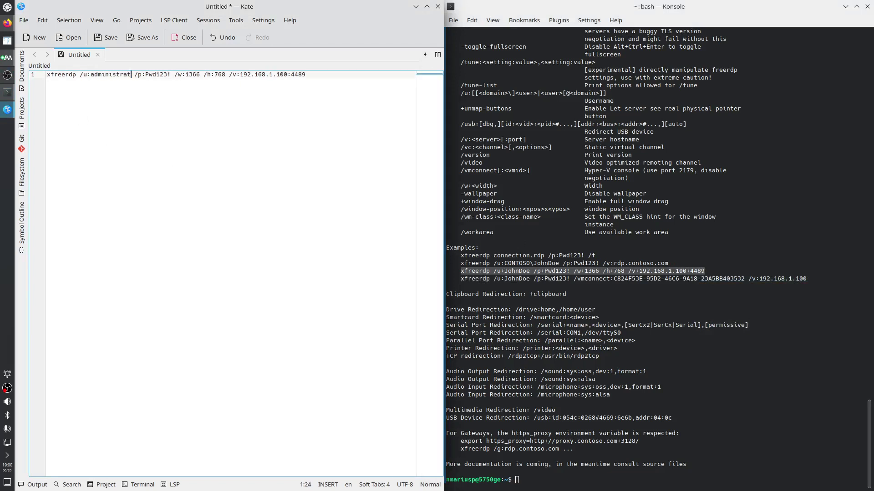
type("or")
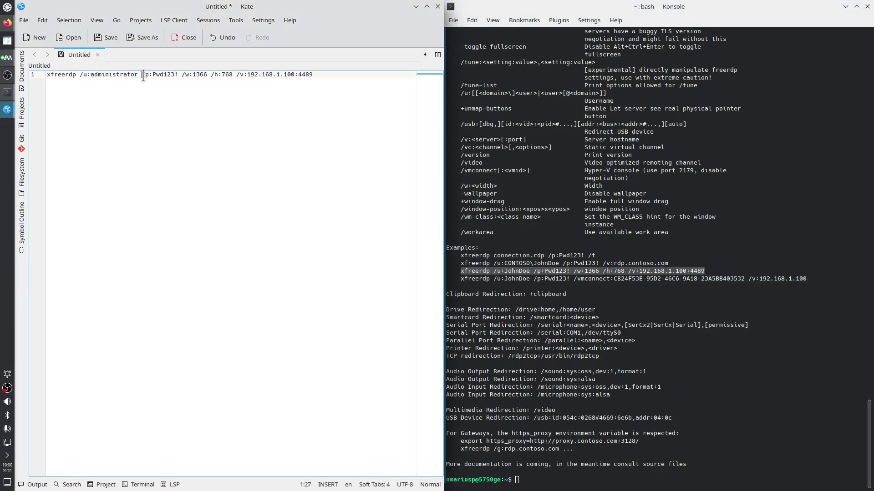
left_click_drag(141, 75, 179, 75)
key("BackSpace")
key("BackSpace")
double_click(158, 74)
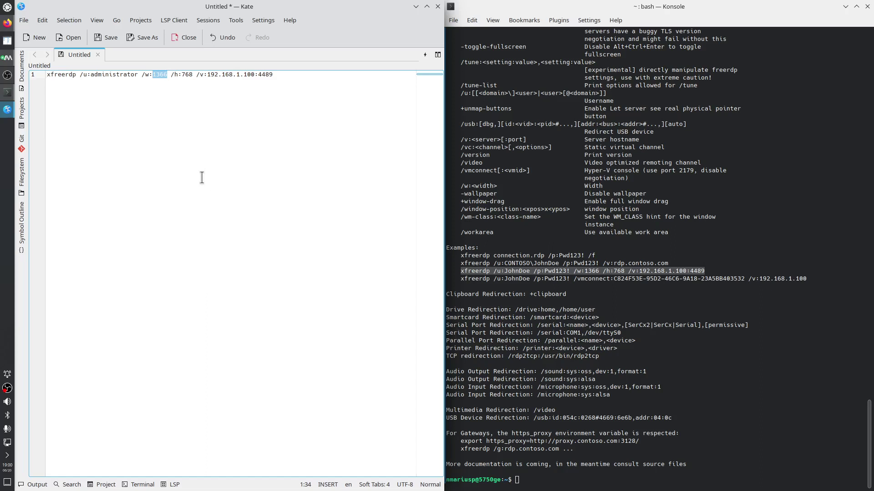
double_click(185, 75)
type("10")
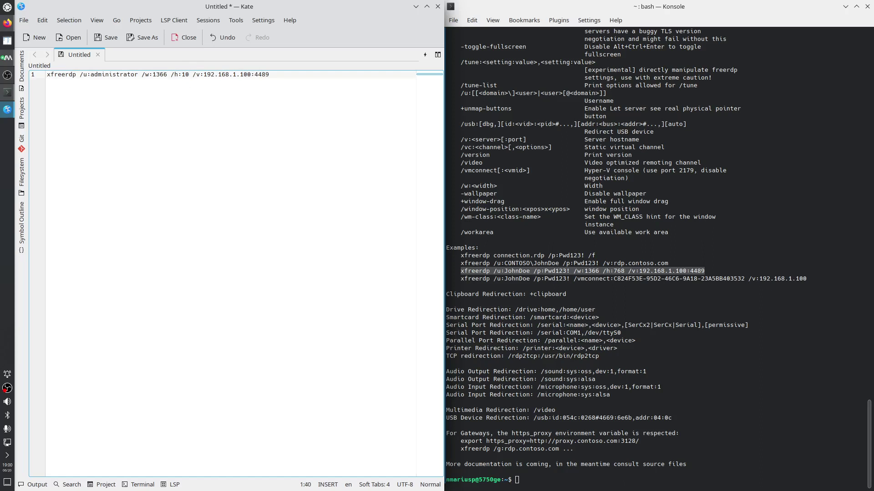
type("40")
double_click(161, 75)
type("1880")
left_click(10, 59)
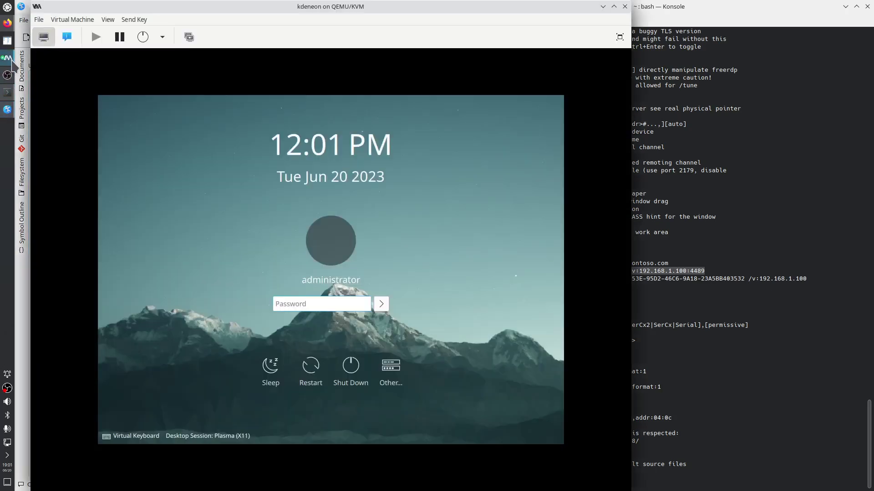
Copy the kdeneon VM's NIC IP address 192.168.122.52, then minimize the VM window
left_click(67, 37)
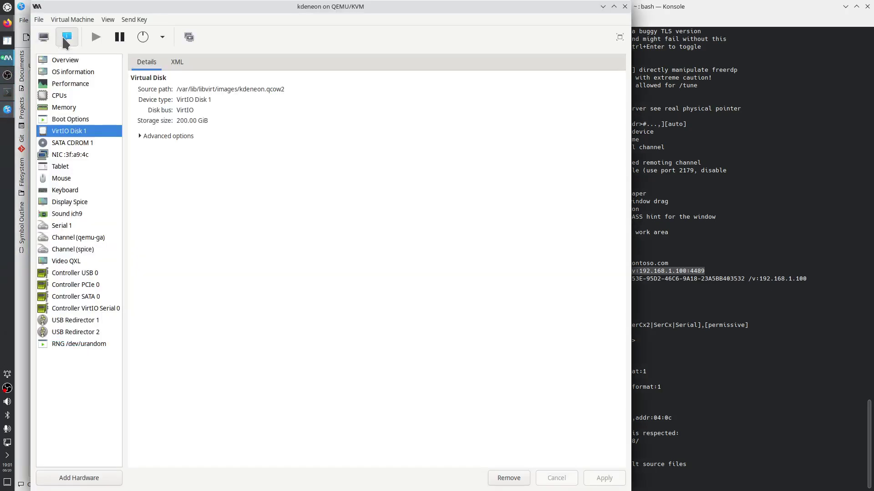
left_click(78, 155)
left_click_drag(189, 139, 229, 140)
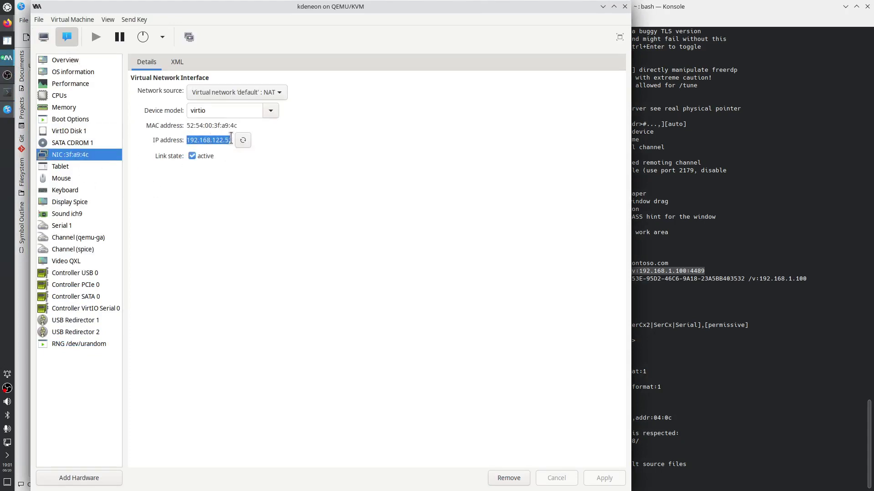
right_click(229, 141)
left_click(248, 160)
left_click(603, 7)
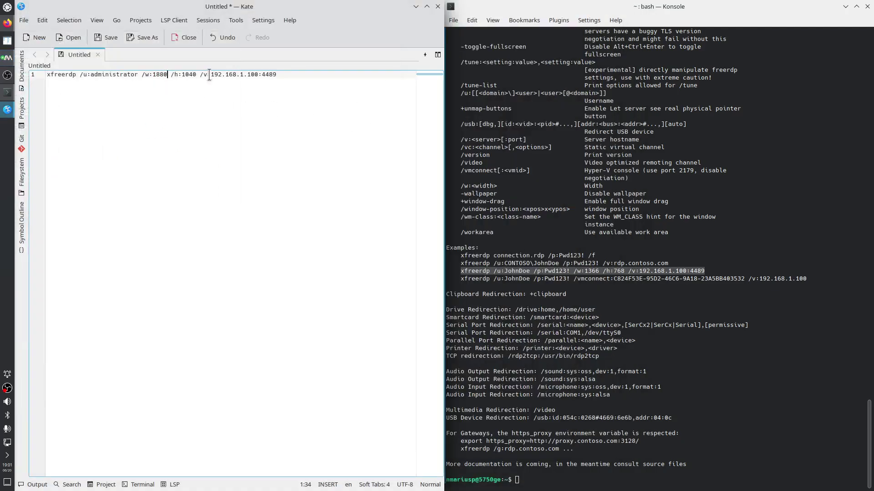
Point /v at 192.168.122.52 and add the sound option, changing alsa to /sound:sys:pulse
left_click_drag(211, 74, 276, 75)
key("ctrl+v")
left_click_drag(541, 380, 586, 382)
right_click(586, 381)
left_click(618, 229)
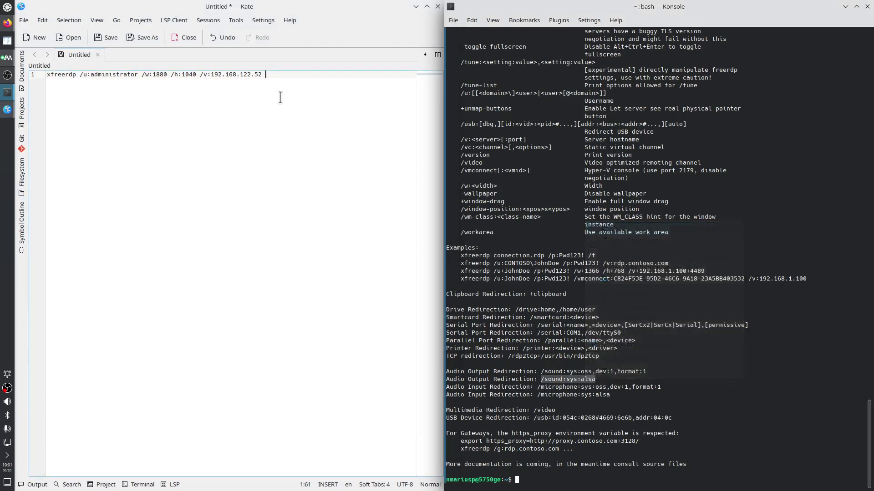
right_click(281, 99)
left_click(303, 130)
key("BackSpace")
key("BackSpace")
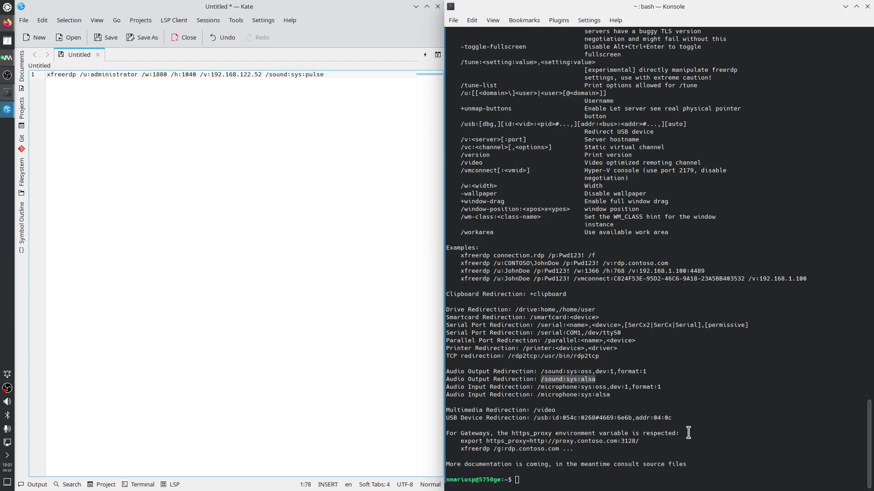
Append the /video option from the help text to the end of the command
left_click_drag(533, 410, 556, 410)
right_click(556, 410)
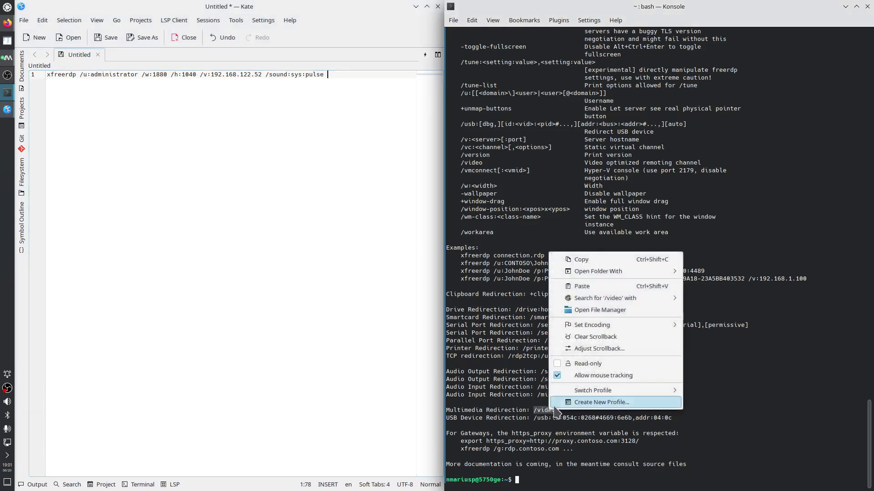
left_click(574, 256)
right_click(344, 149)
left_click(368, 178)
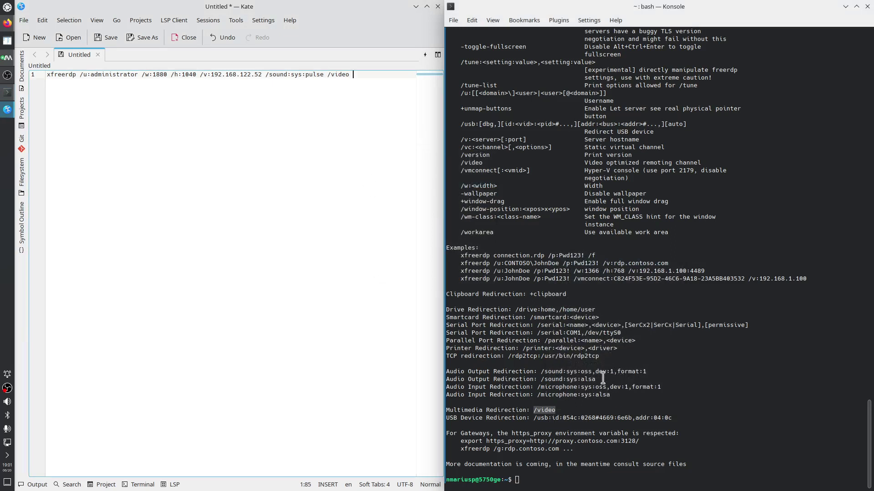
Add the /rfx option from the help text after /video
scroll(593, 380, "up", 2)
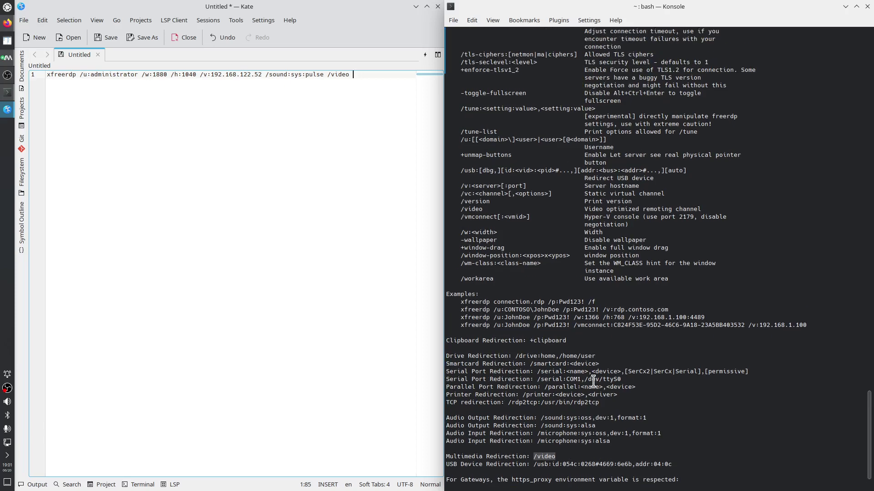
scroll(592, 381, "up", 14)
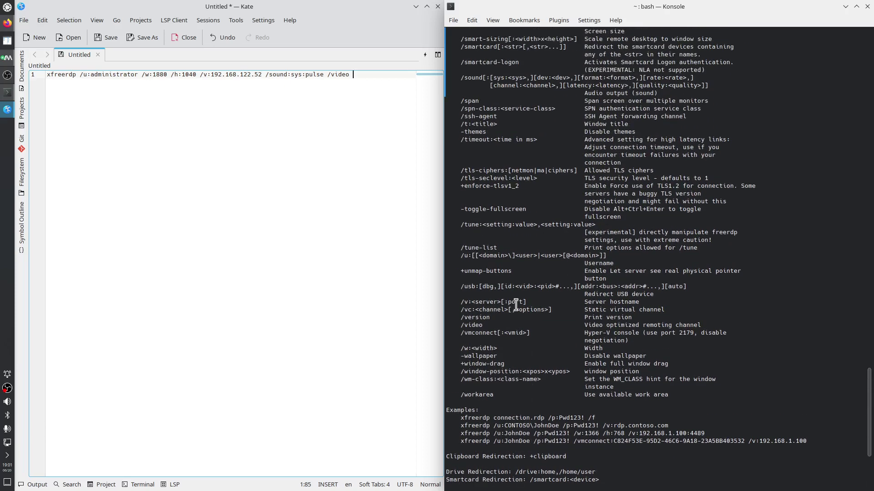
scroll(516, 304, "up", 5)
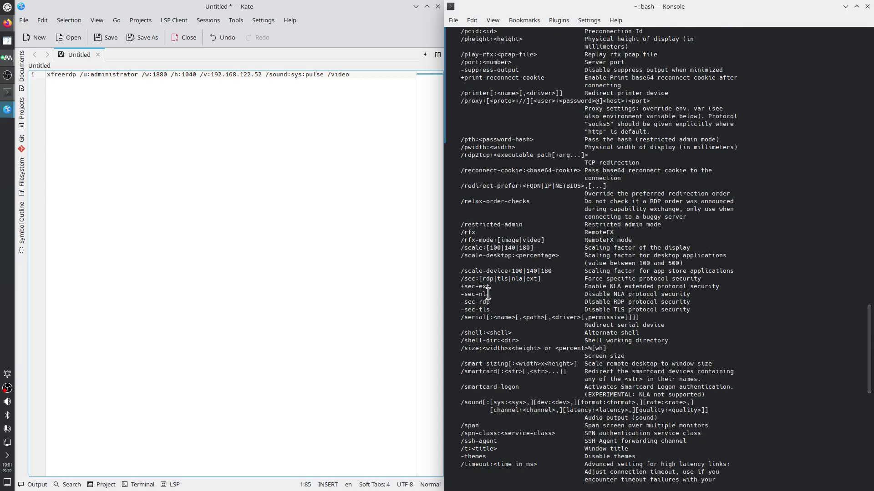
double_click(468, 232)
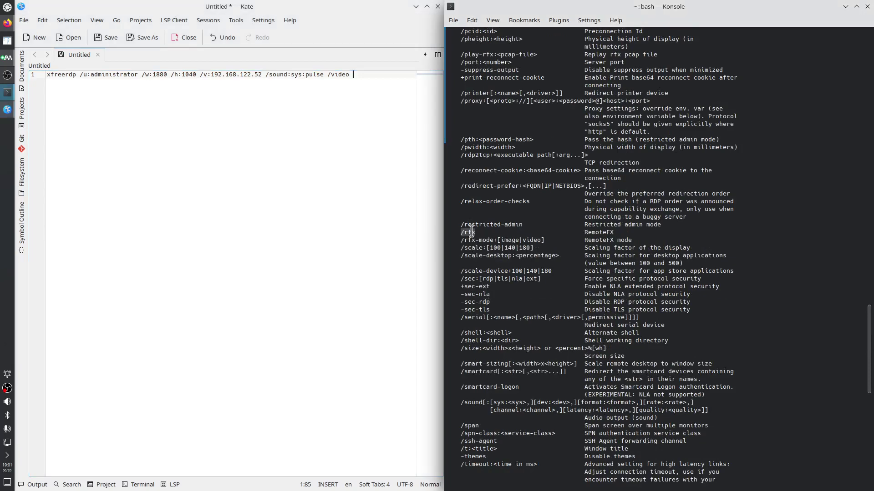
right_click(471, 233)
left_click(482, 239)
right_click(369, 74)
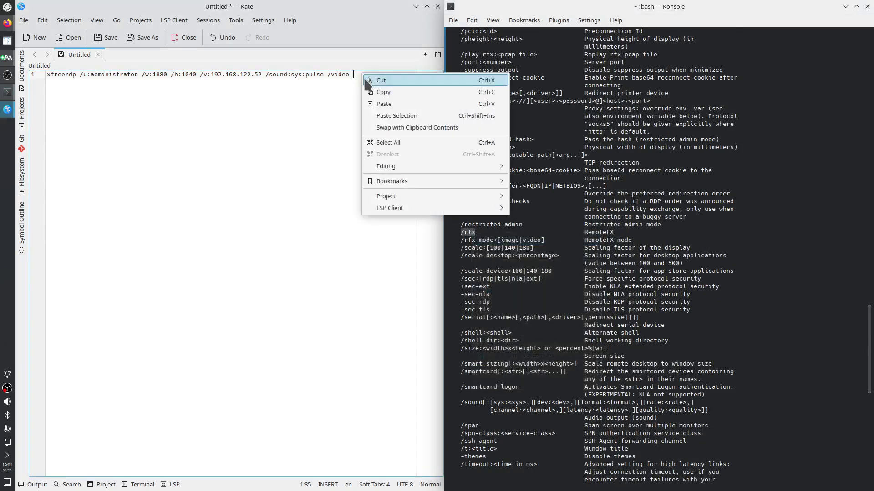
left_click(384, 107)
key("Left")
key("Left")
key("Left")
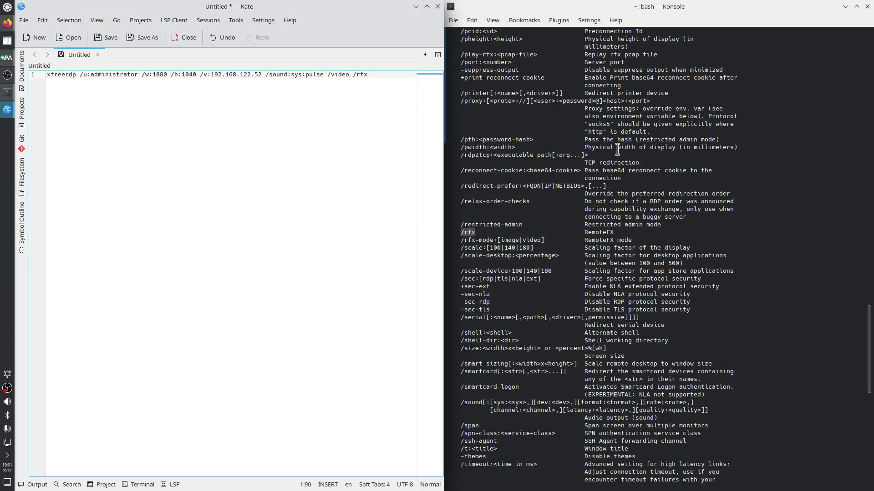
Add the /gfx option after /rfx in the Kate command
scroll(618, 149, "up", 15)
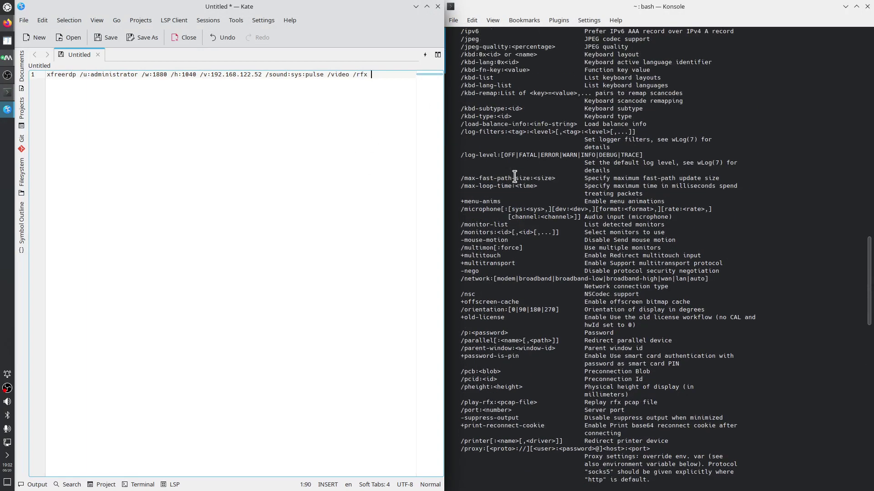
scroll(514, 177, "up", 3)
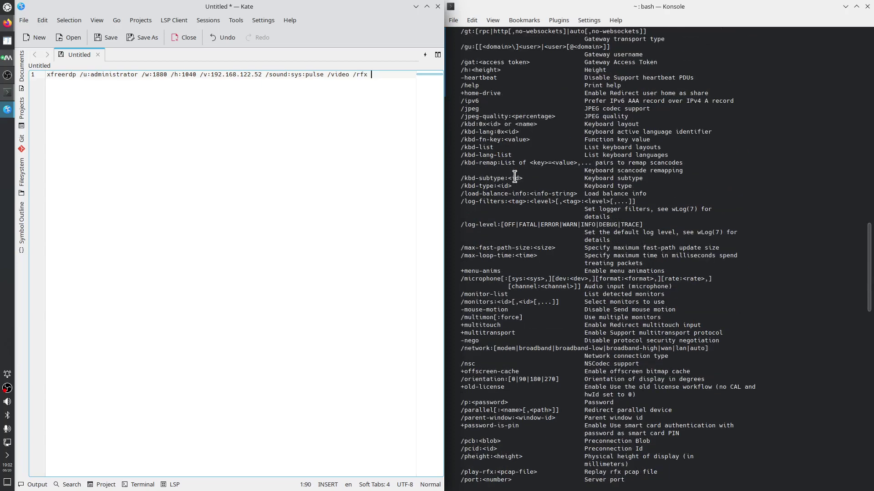
scroll(515, 177, "up", 3)
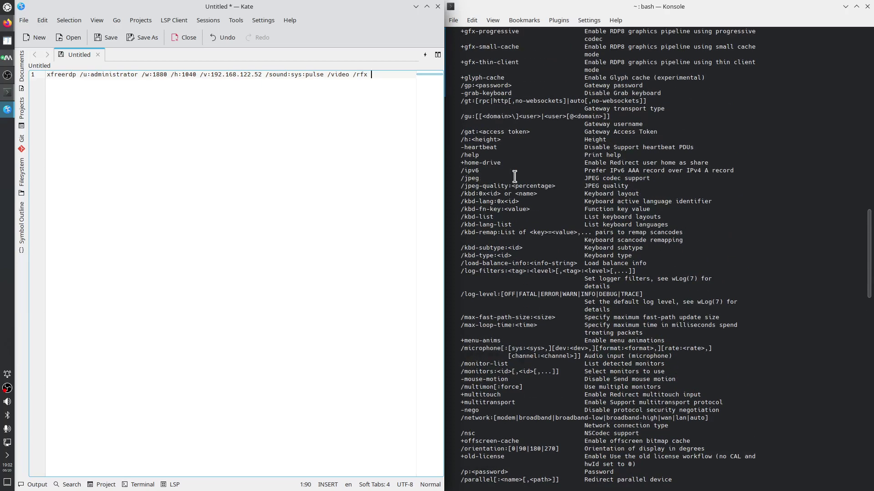
scroll(515, 177, "up", 2)
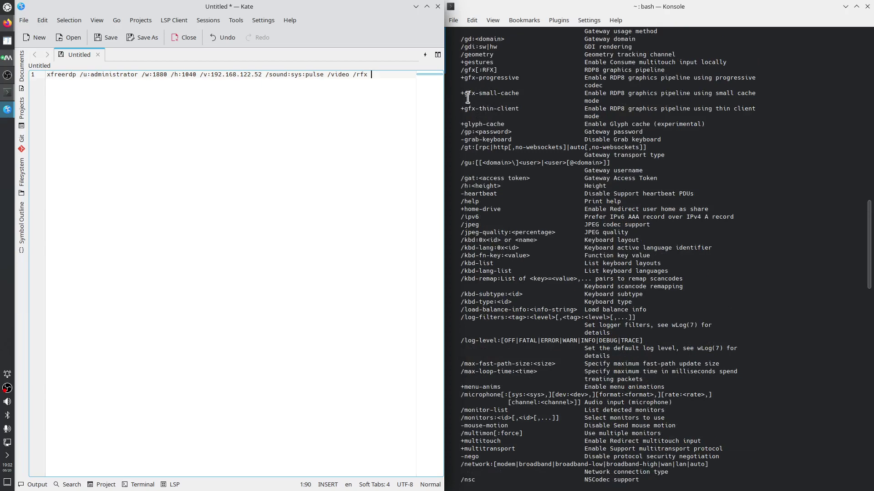
left_click(463, 70)
right_click(472, 70)
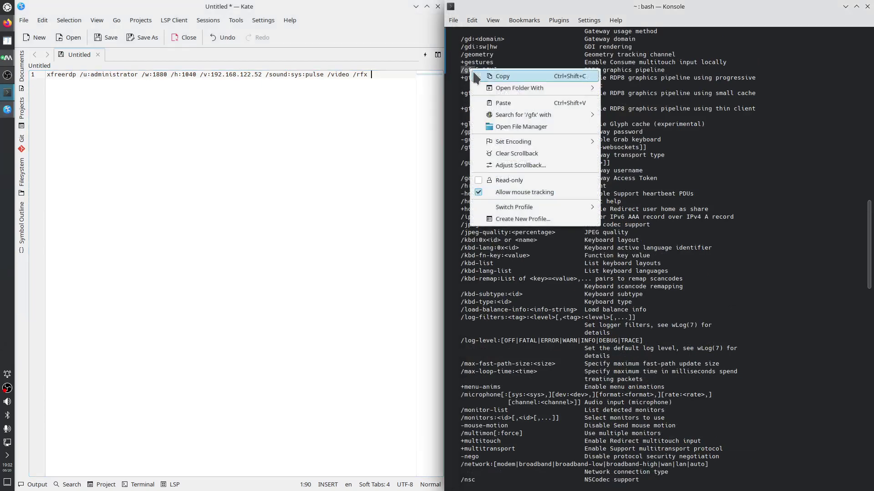
left_click(493, 78)
left_click(381, 83)
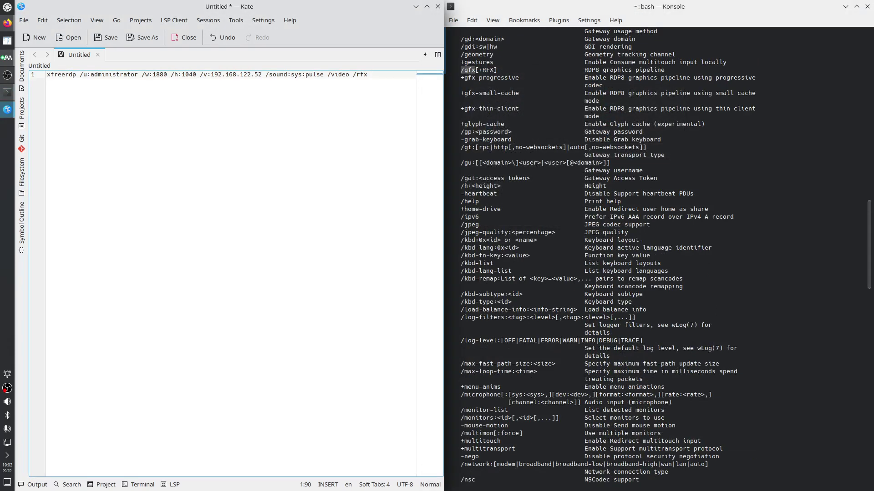
key("ctrl+v")
Append the /bpp: option to the command, giving /bpp:32
scroll(539, 206, "up", 5)
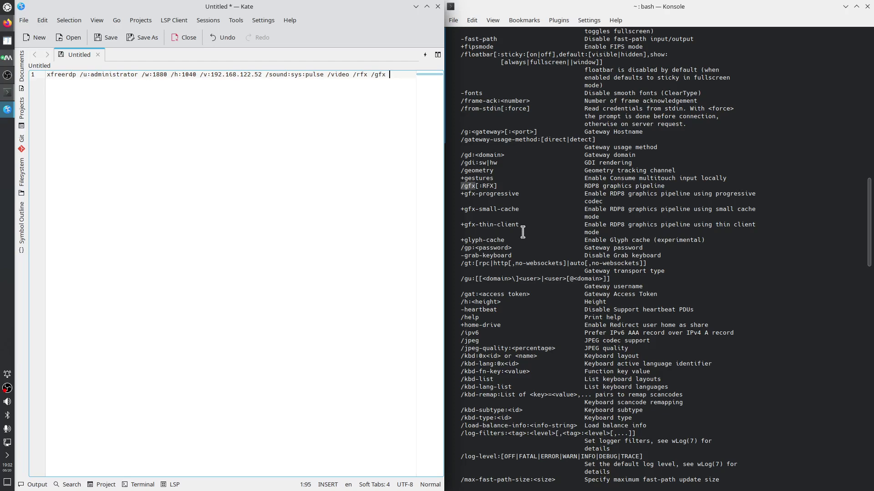
scroll(522, 220, "up", 11)
scroll(523, 232, "up", 18)
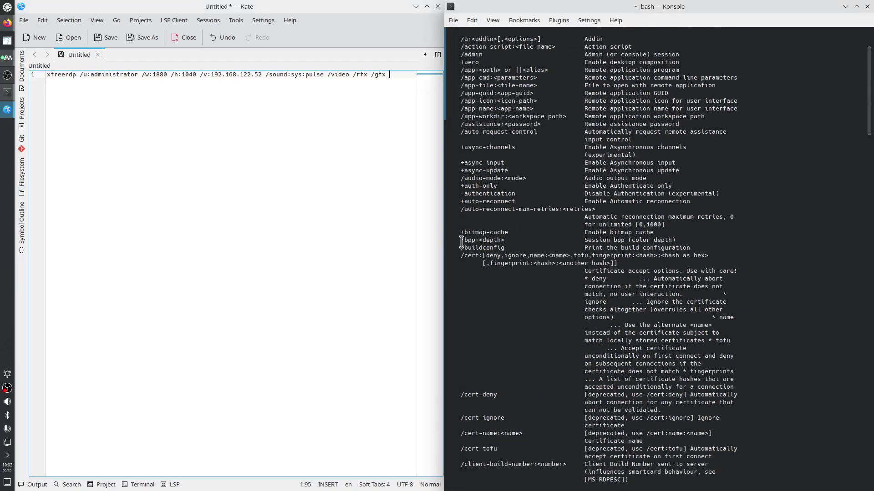
double_click(468, 239)
left_click(392, 82)
middle_click(391, 82)
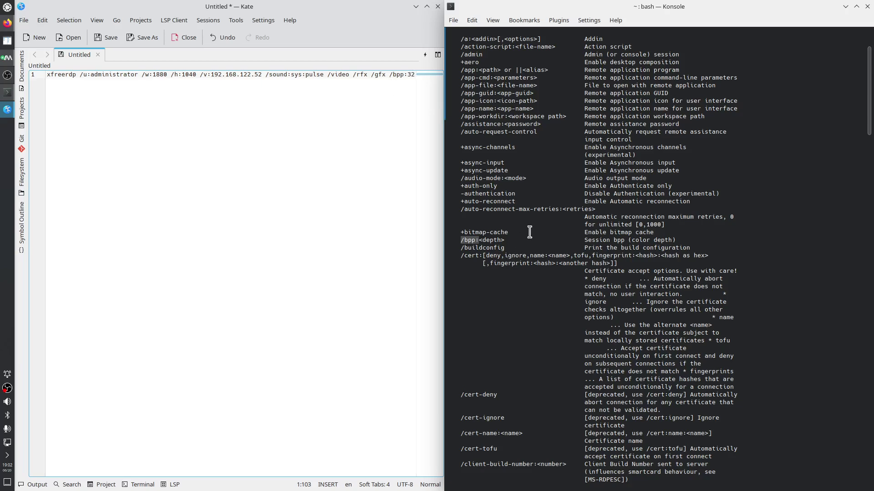
Find and select the /network option line in the xfreerdp help output
left_click(537, 303)
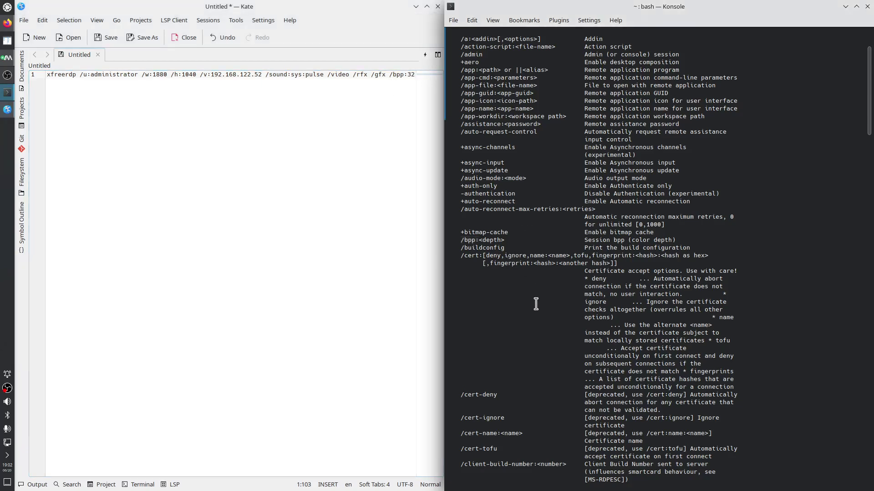
scroll(537, 304, "down", 11)
scroll(537, 303, "down", 5)
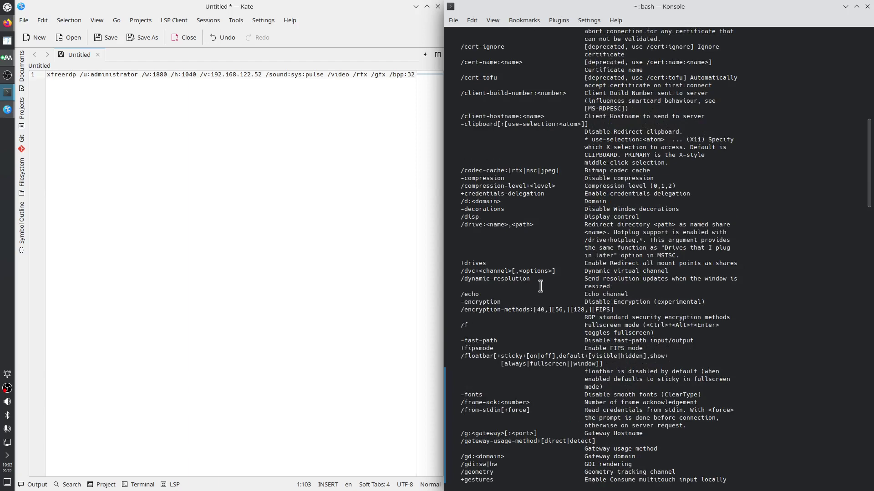
scroll(541, 286, "down", 11)
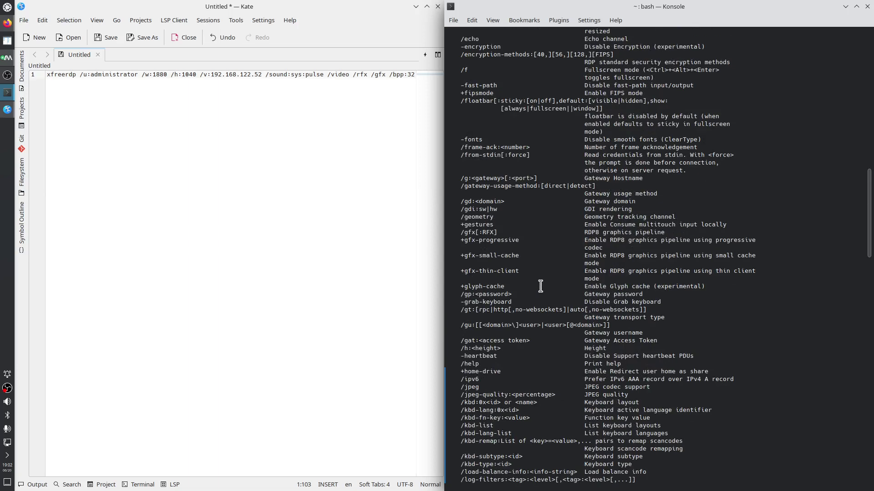
scroll(541, 286, "down", 9)
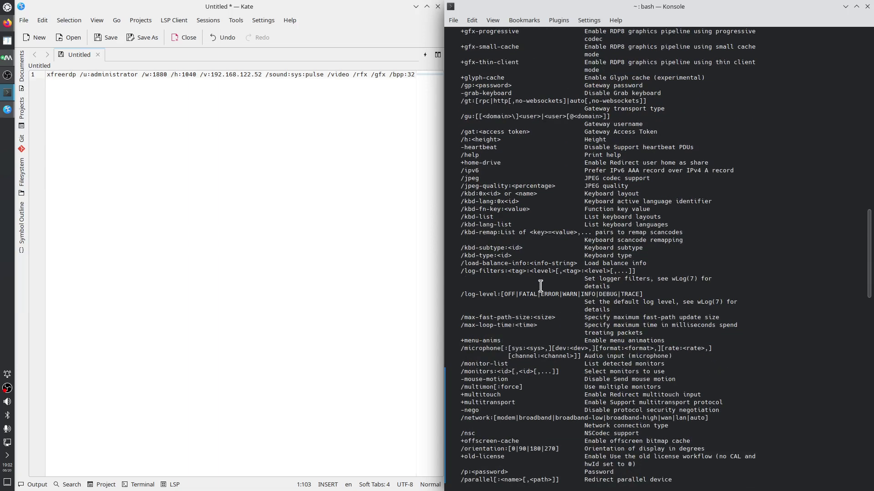
scroll(541, 285, "down", 2)
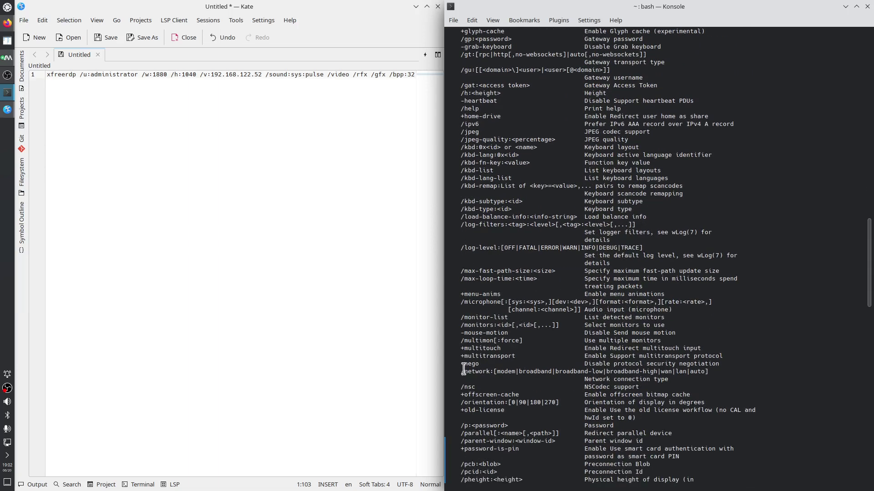
left_click_drag(460, 372, 684, 372)
key("ctrl+c")
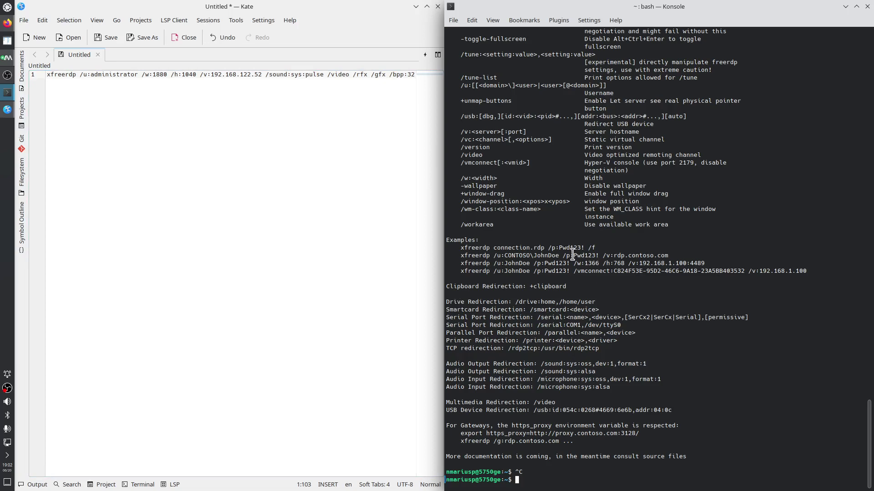
scroll(572, 255, "up", 5)
scroll(569, 254, "up", 9)
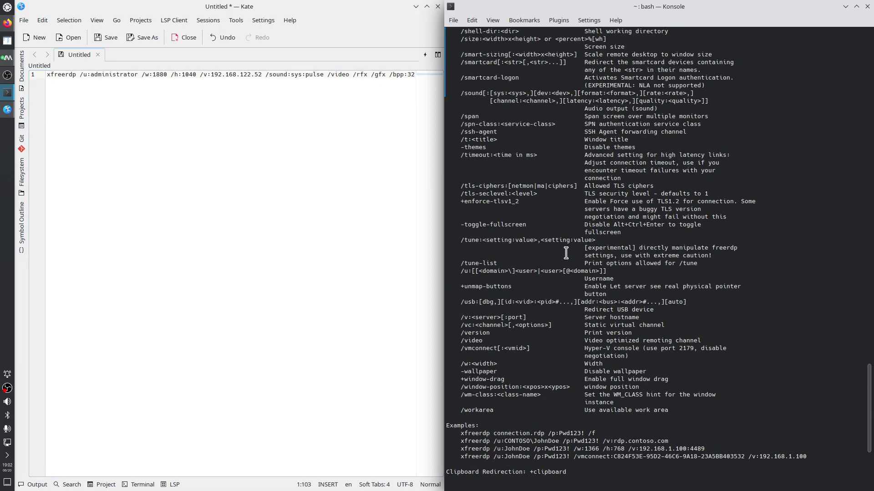
scroll(566, 253, "up", 16)
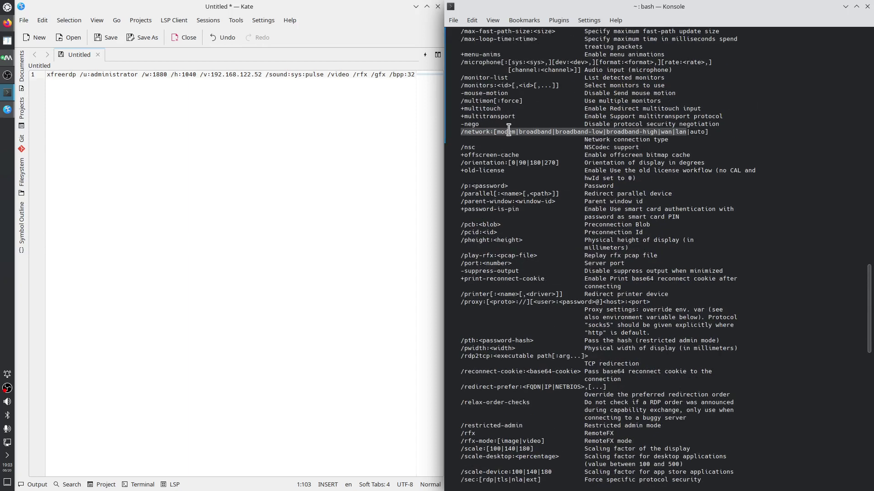
Paste the /network option after /bpp:32 and trim its choices down to /network:lan
right_click(509, 132)
left_click(530, 140)
left_click(389, 99)
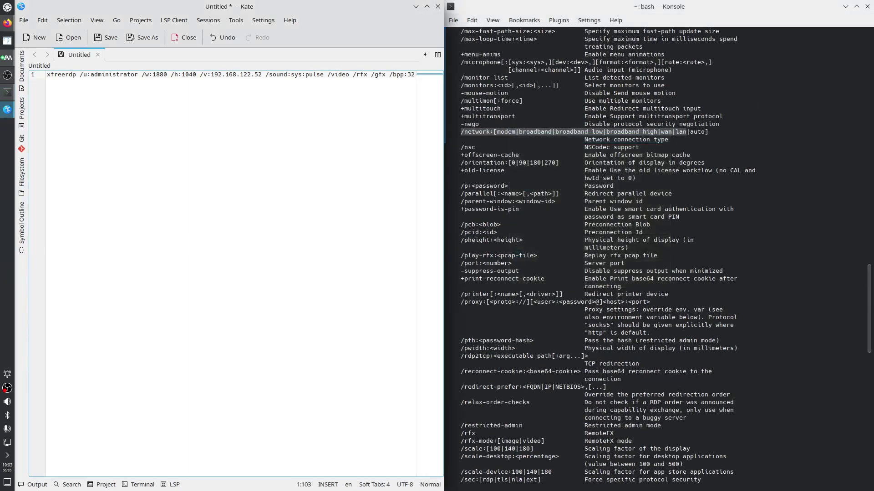
key("ctrl+v")
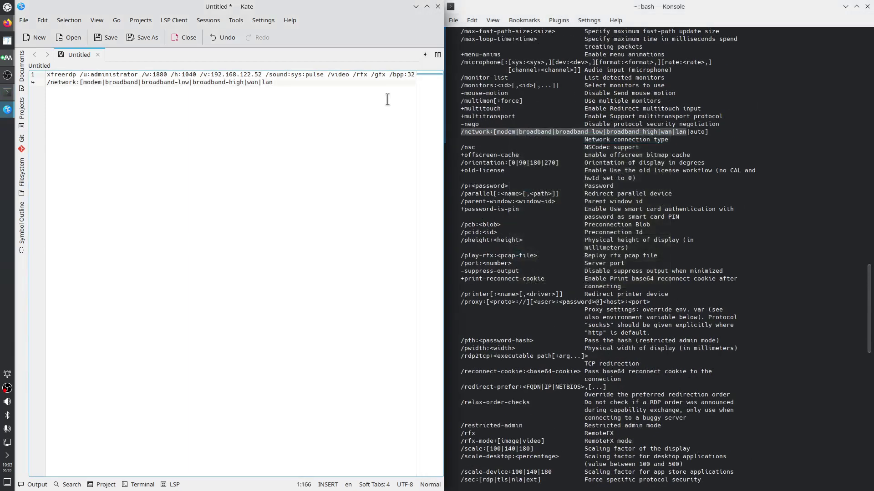
left_click_drag(261, 82, 81, 82)
key("BackSpace")
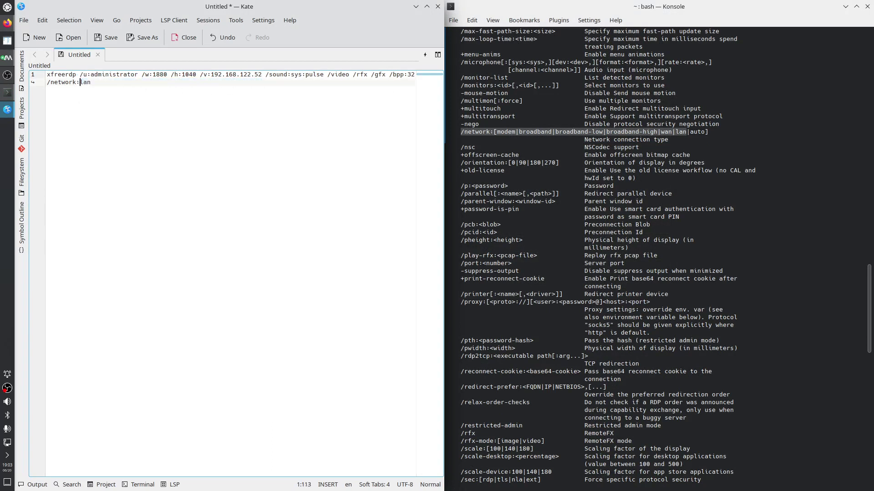
left_click(95, 84)
Scroll through the xfreerdp help output looking for further options
left_click(553, 217)
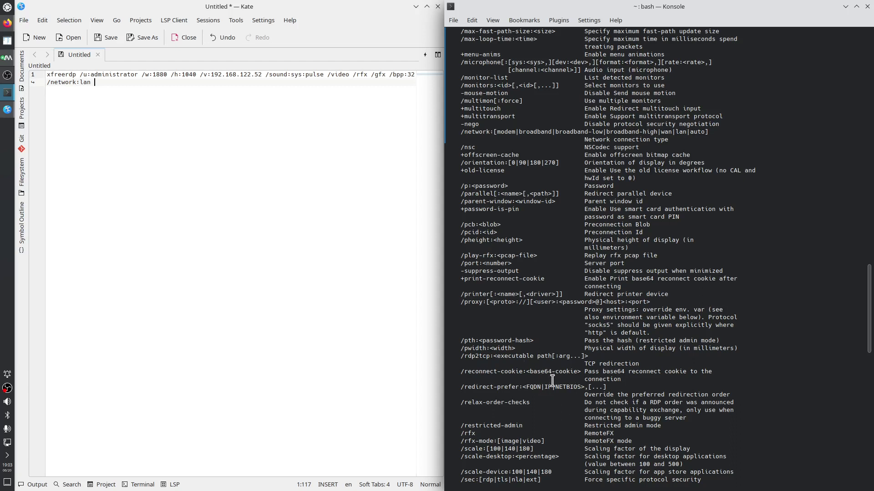
scroll(557, 396, "down", 2)
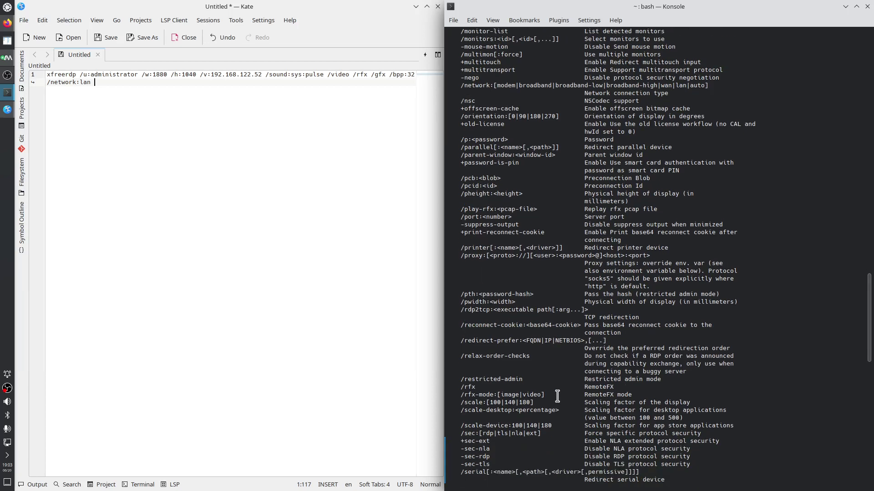
scroll(557, 395, "down", 5)
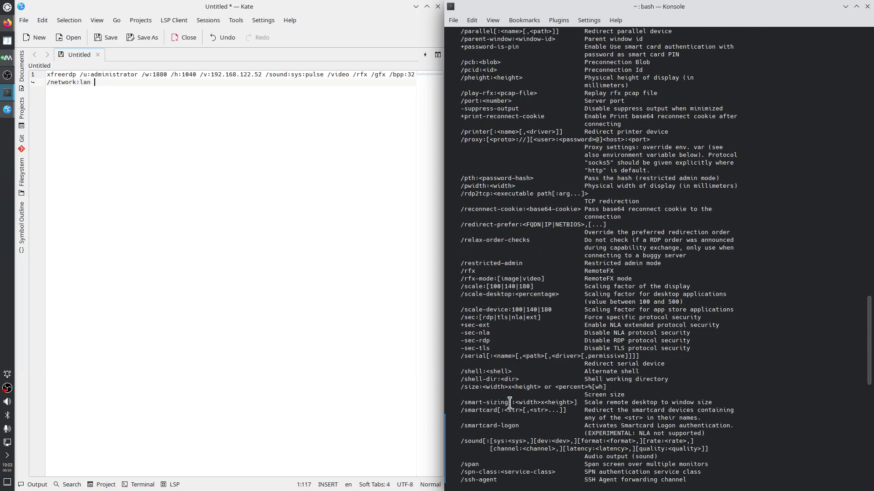
scroll(511, 432, "down", 3)
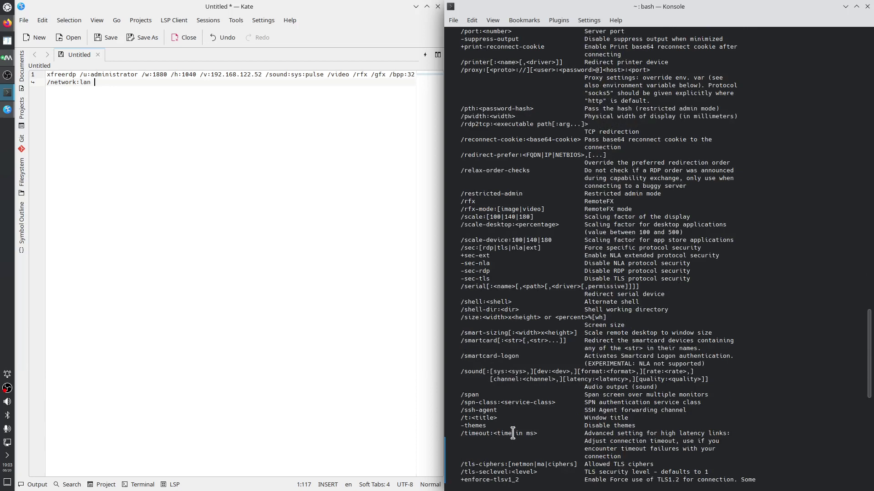
scroll(513, 434, "up", 6)
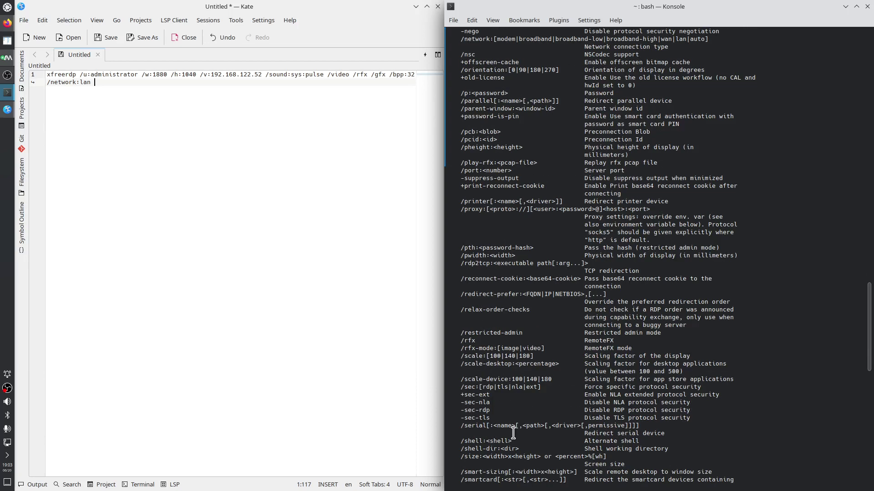
scroll(512, 433, "up", 20)
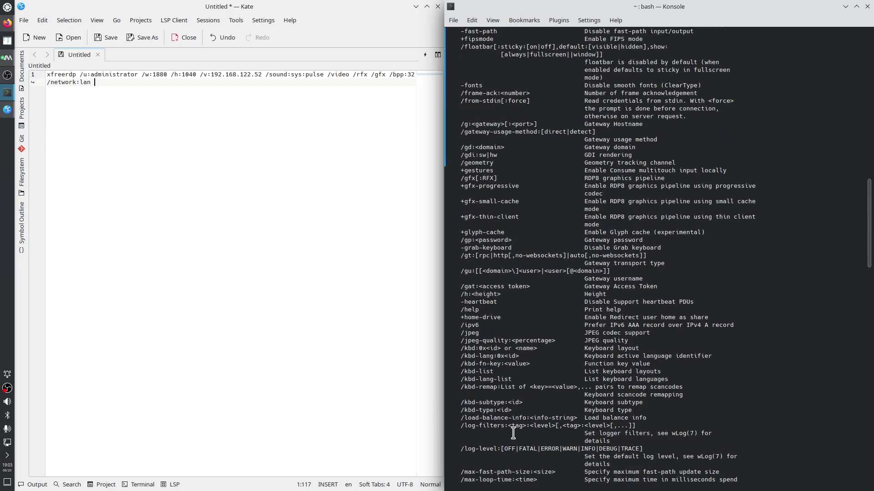
scroll(513, 433, "up", 7)
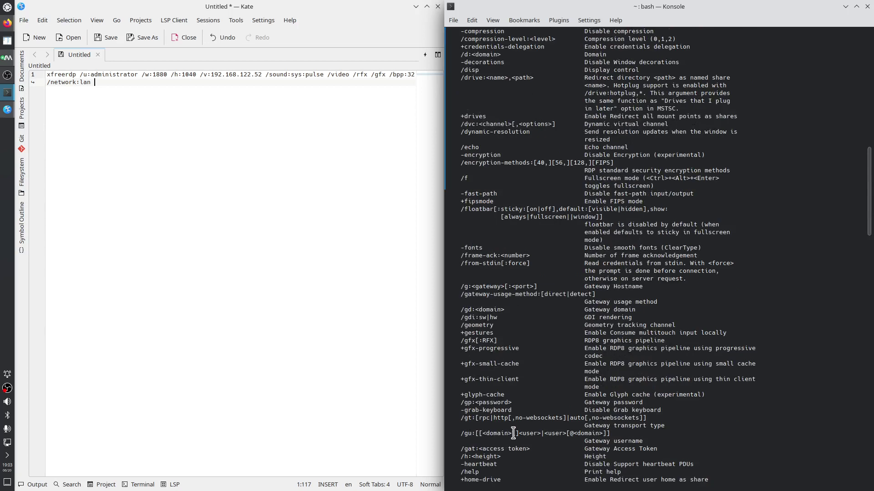
scroll(513, 433, "up", 6)
scroll(513, 433, "up", 13)
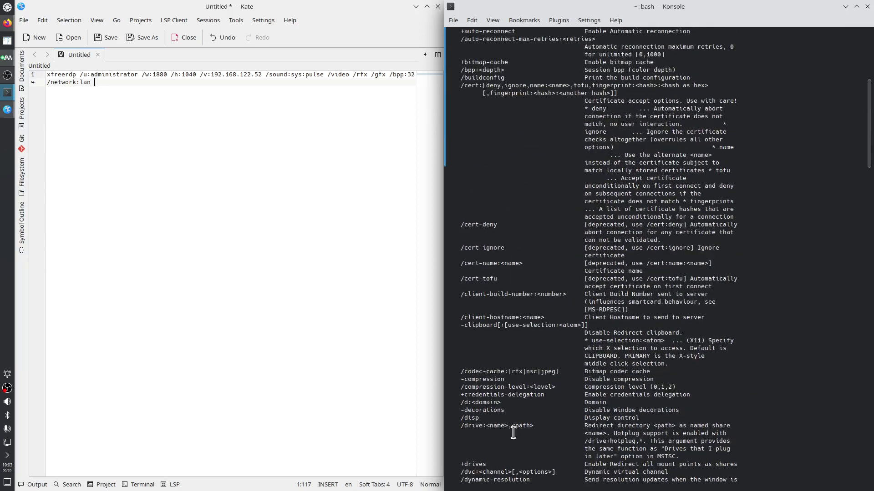
scroll(513, 433, "up", 2)
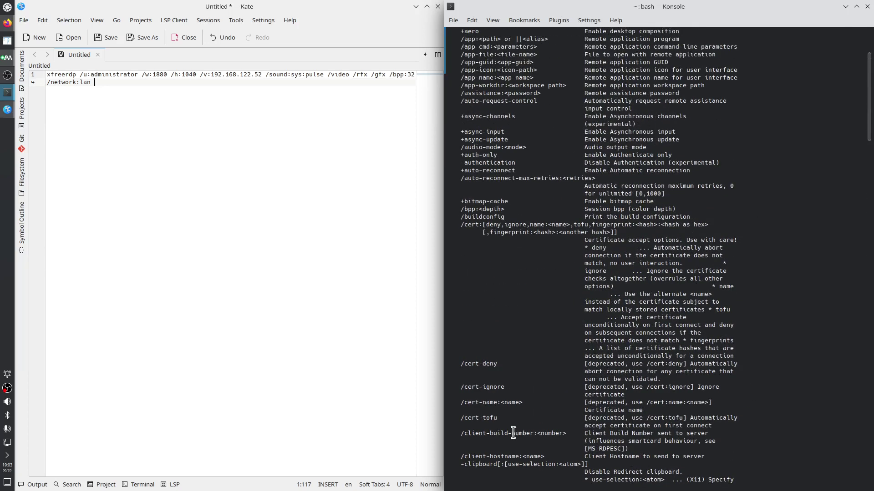
scroll(513, 433, "up", 2)
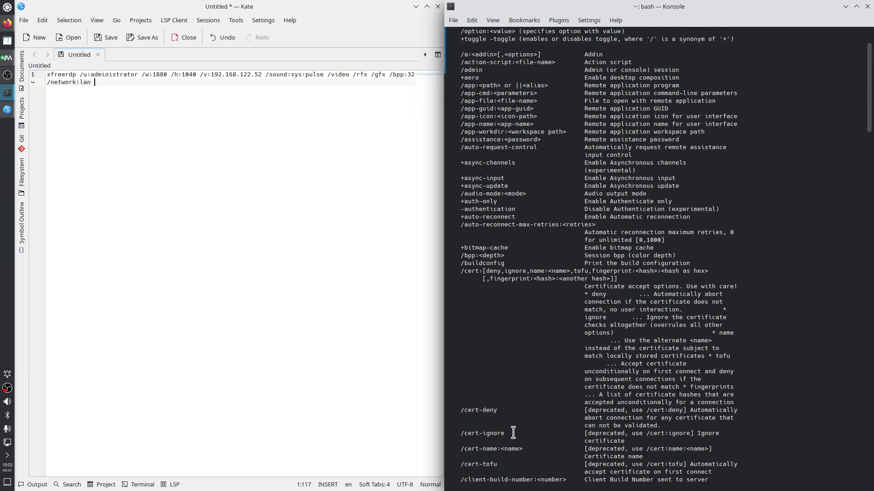
scroll(504, 346, "up", 2)
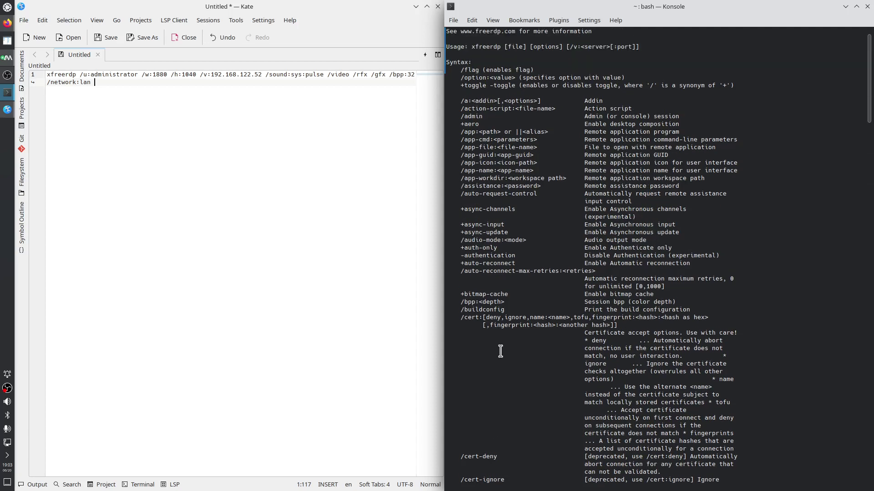
scroll(500, 351, "down", 14)
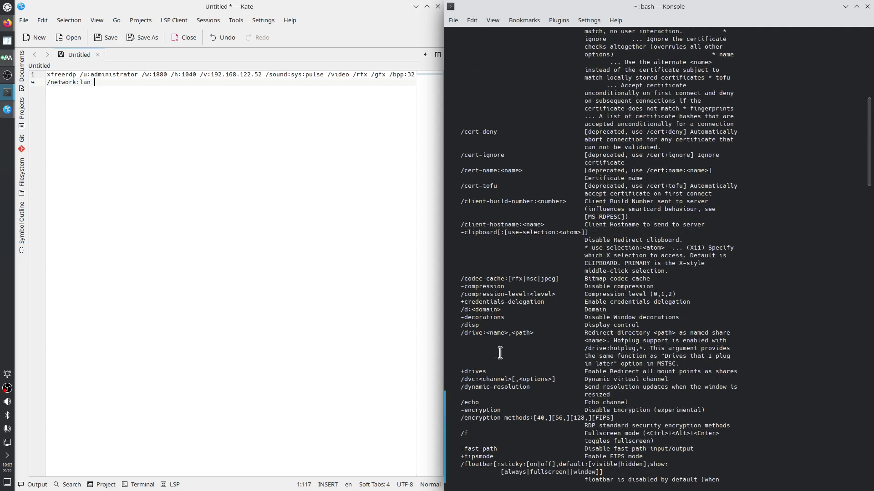
scroll(500, 353, "down", 2)
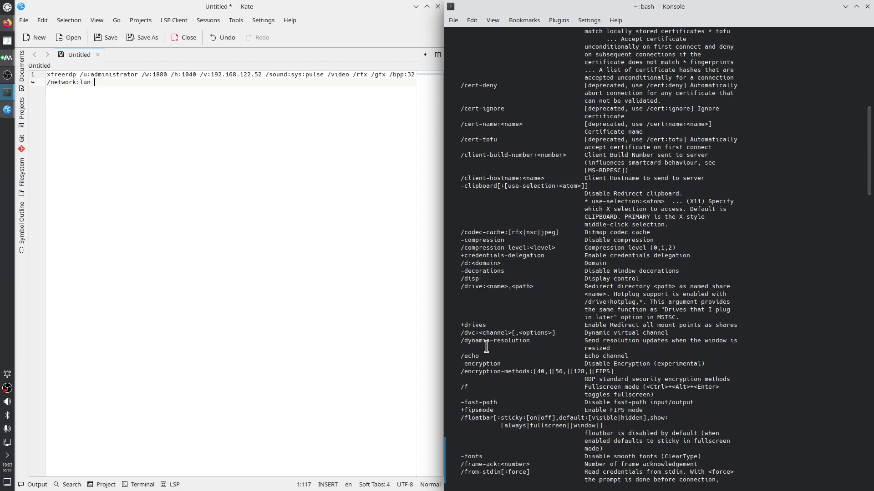
Add /dynamic-resolution from the help text after /network:lan
left_click_drag(461, 340, 528, 340)
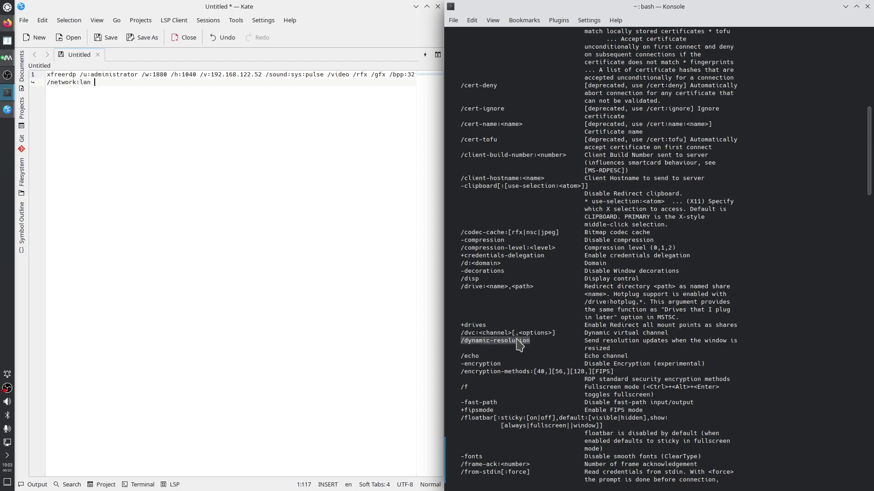
right_click(519, 339)
left_click(549, 189)
right_click(181, 124)
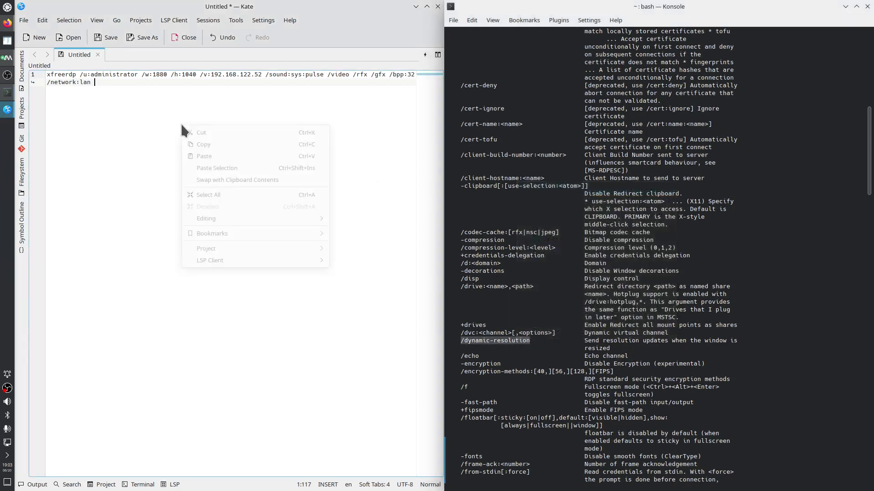
left_click(209, 157)
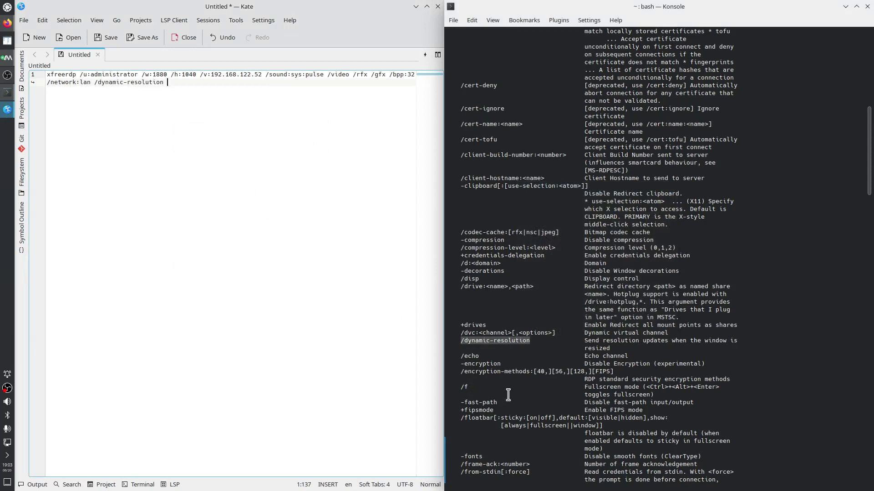
Append +home-drive to the command's end, then select the whole xfreerdp command
scroll(511, 388, "down", 4)
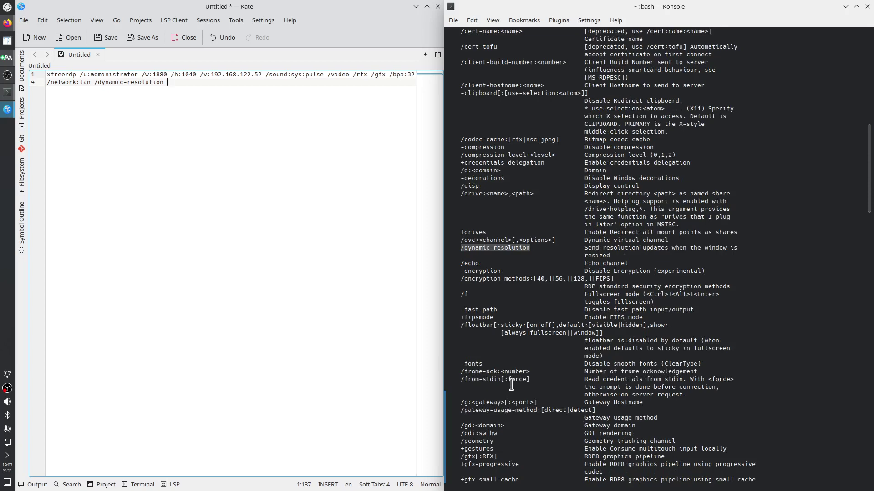
scroll(511, 388, "down", 5)
scroll(513, 400, "down", 8)
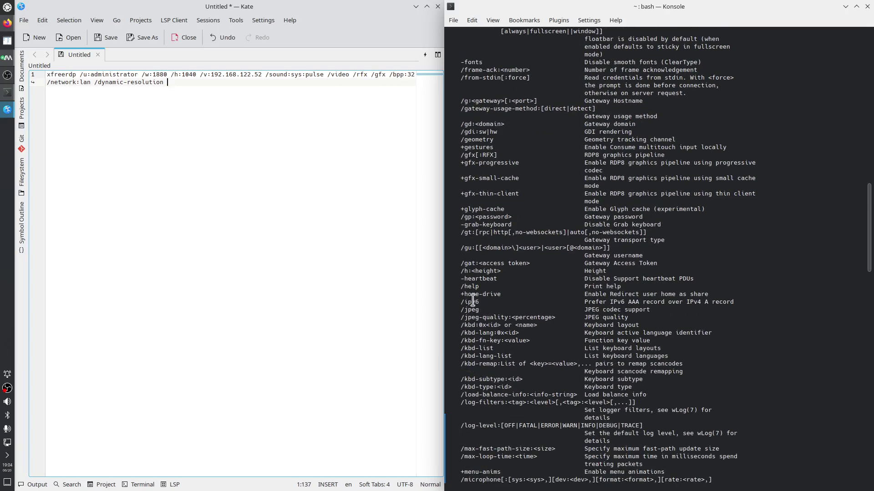
left_click_drag(461, 295, 500, 294)
right_click(500, 294)
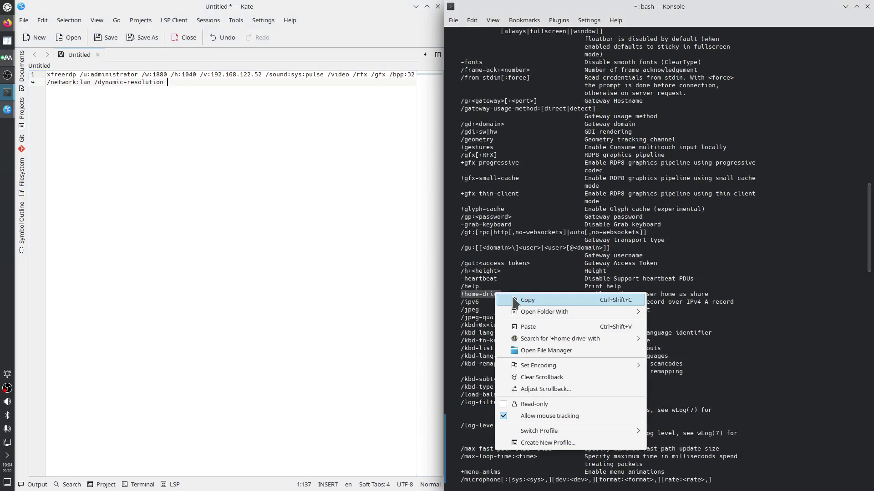
left_click(524, 297)
right_click(185, 110)
left_click(228, 142)
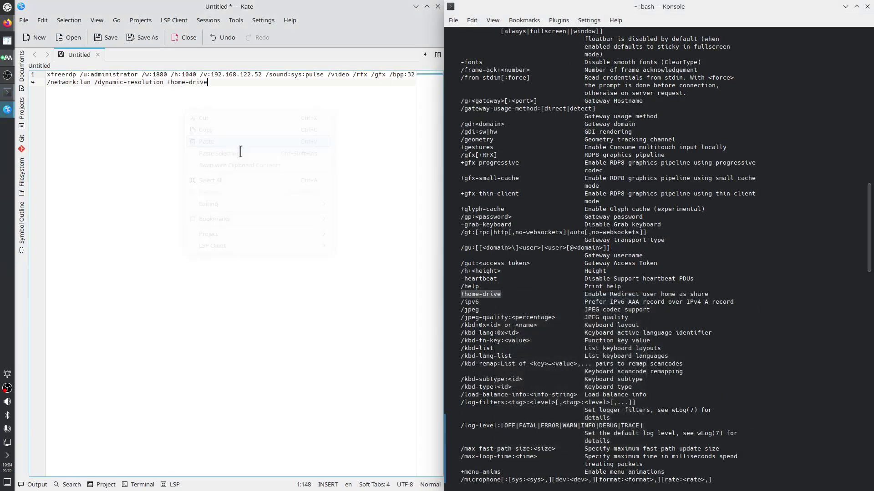
left_click_drag(228, 87, 42, 71)
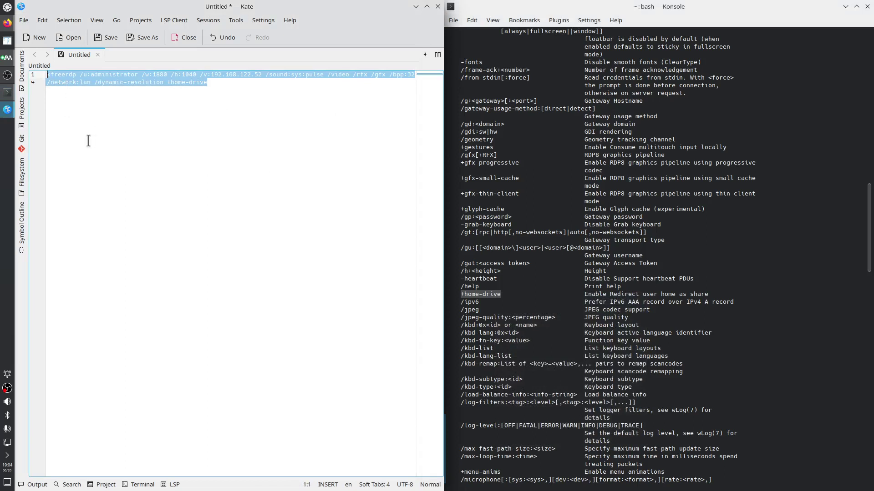
Run the pasted xfreerdp command in a cleared Konsole and log in with the account password
key("alt+Tab")
left_click(502, 386)
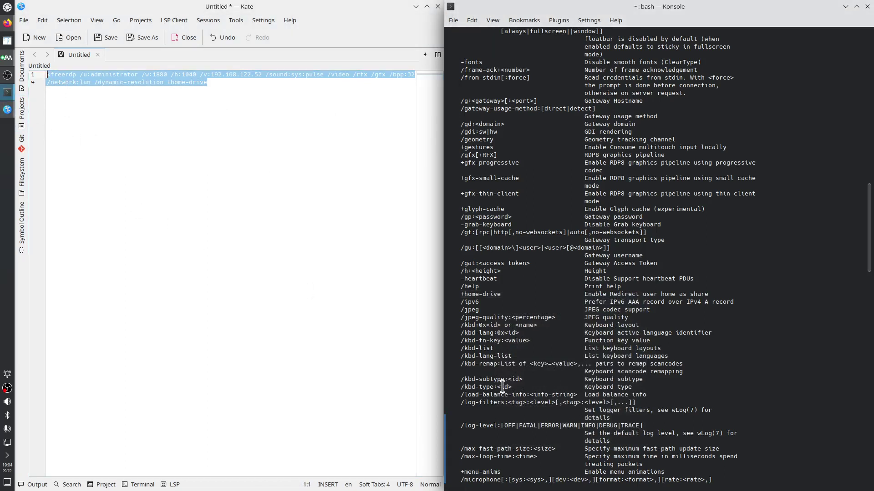
key("ctrl+l")
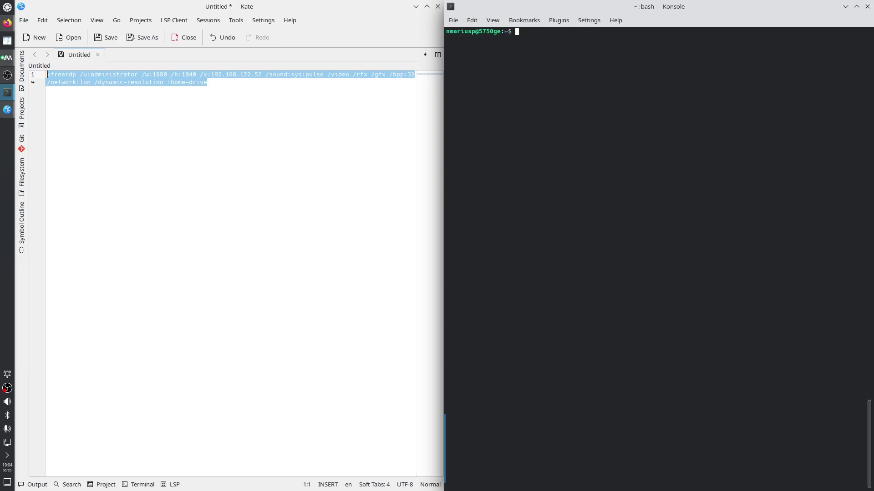
key("ctrl+shift+v")
key("Return")
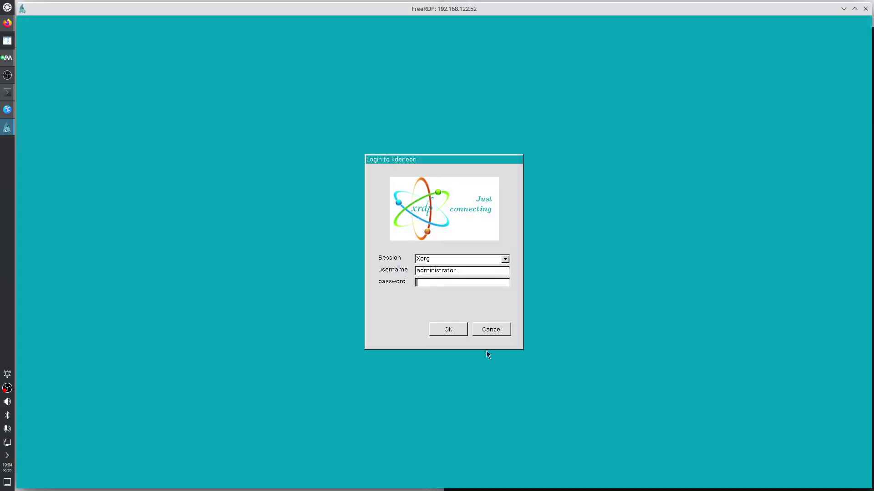
type("******")
key("Return")
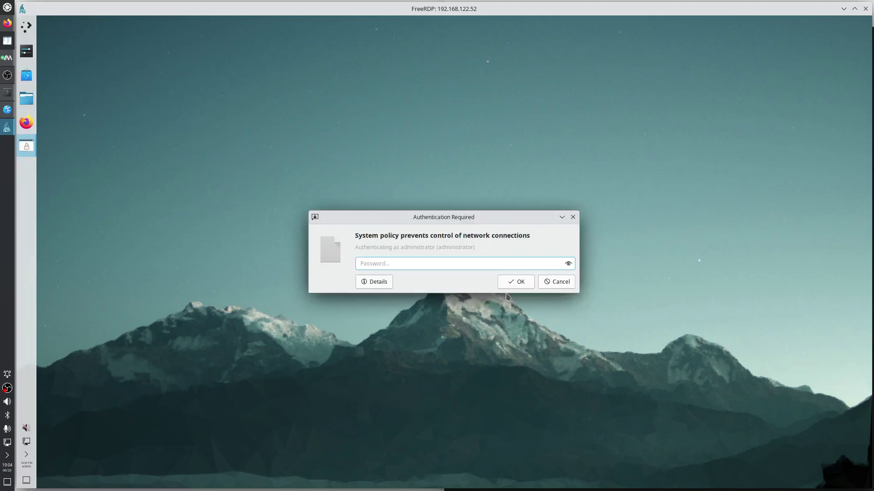
Cancel the authentication prompt, check the kdeneon VM's console view, then minimize the VM window
left_click(559, 284)
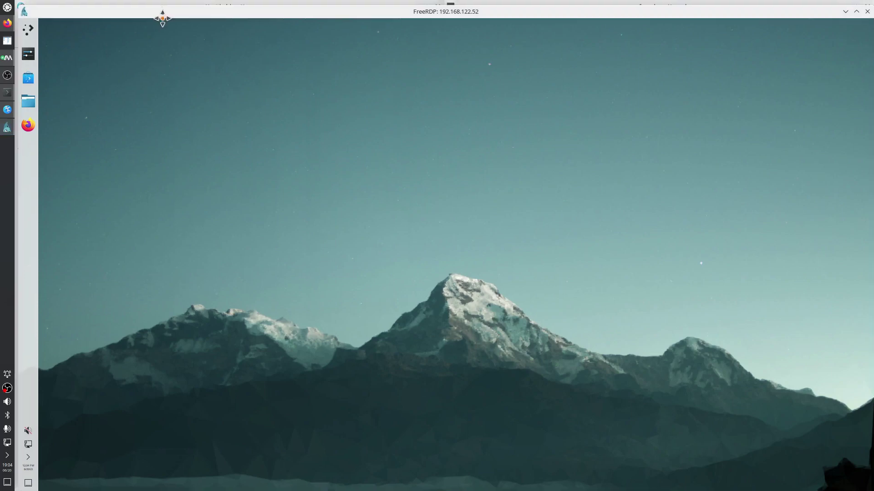
left_click_drag(157, 10, 236, 72)
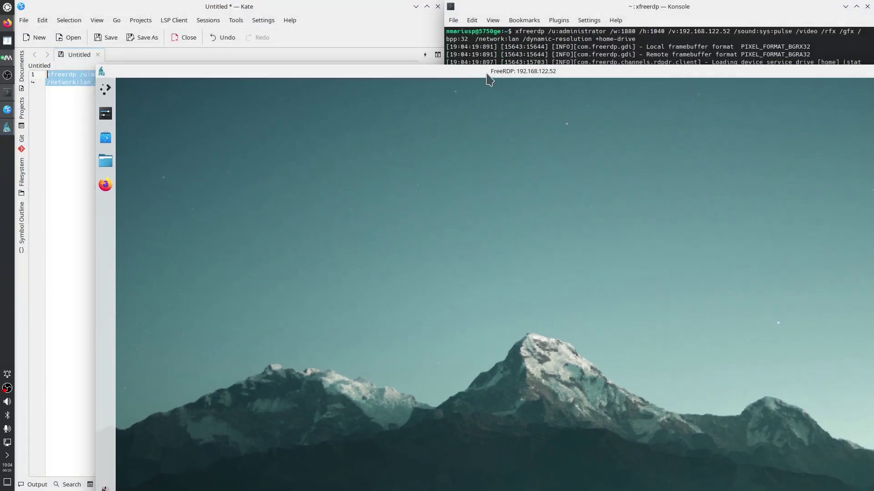
left_click(8, 76)
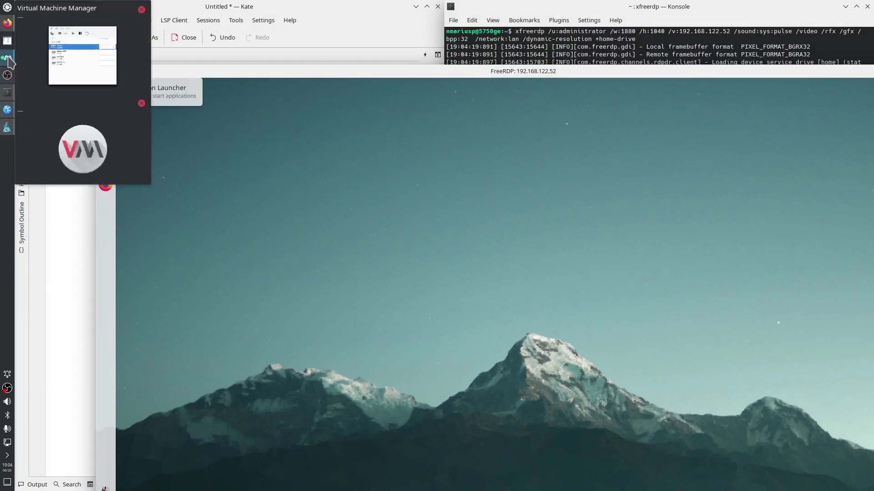
left_click(43, 37)
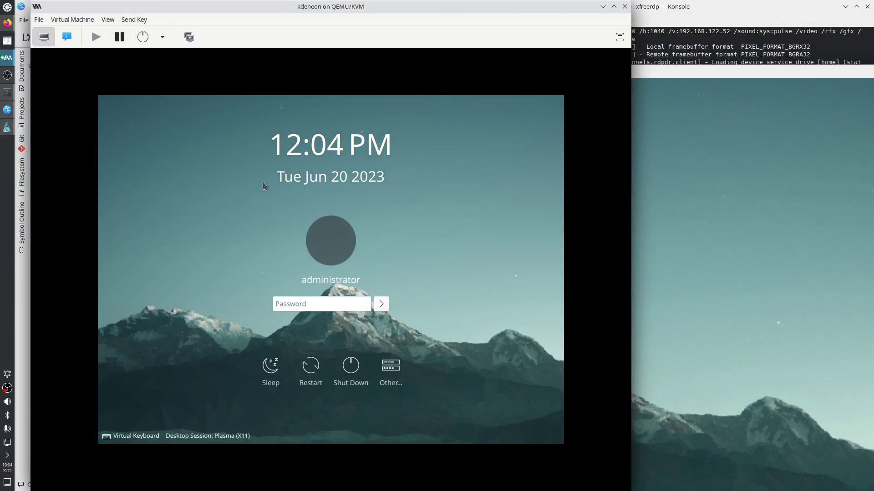
left_click_drag(303, 8, 335, 78)
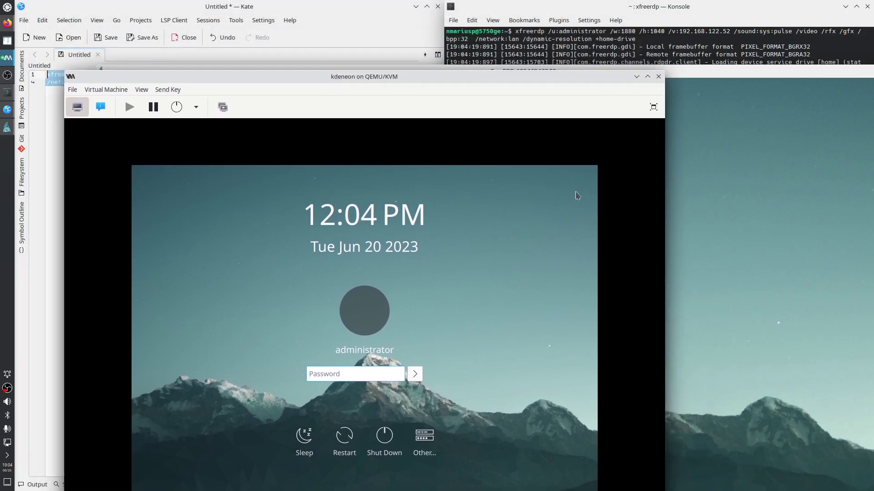
left_click(635, 77)
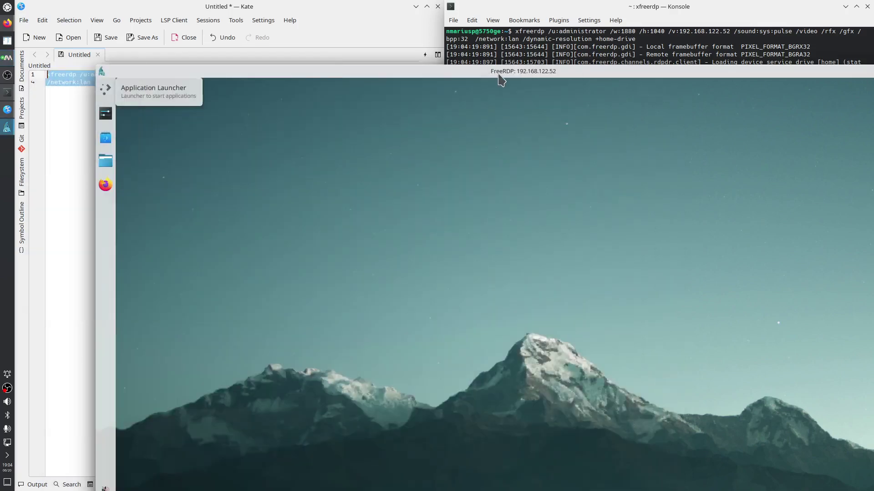
Resize the FreeRDP 192.168.122.52 window smaller, maximize it, then restore it to the smaller size
double_click(499, 73)
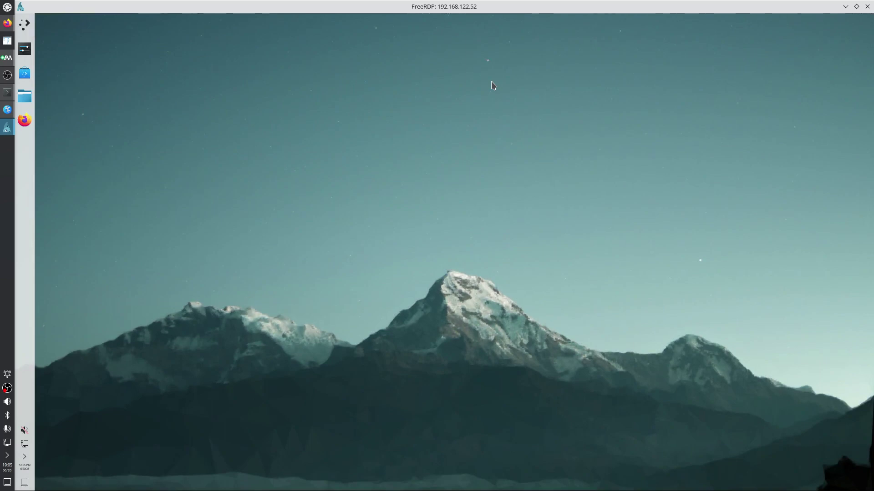
double_click(364, 7)
left_click_drag(397, 81, 310, 19)
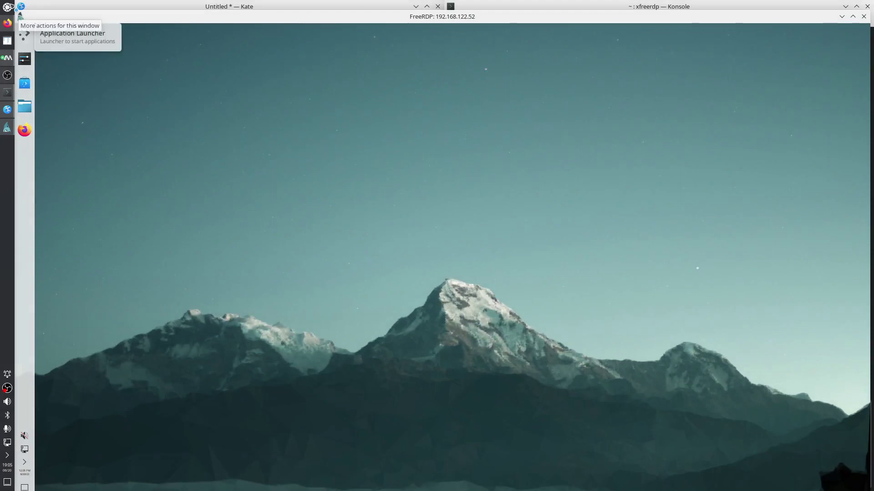
left_click_drag(16, 10, 186, 47)
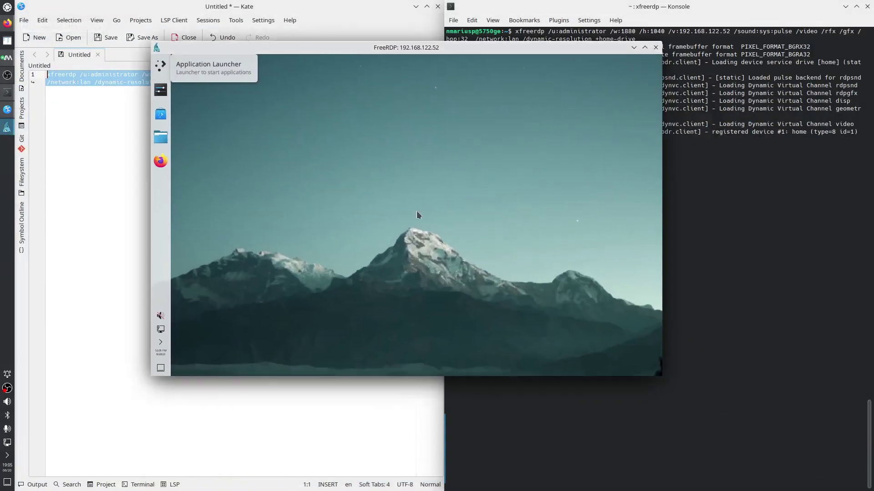
left_click(645, 47)
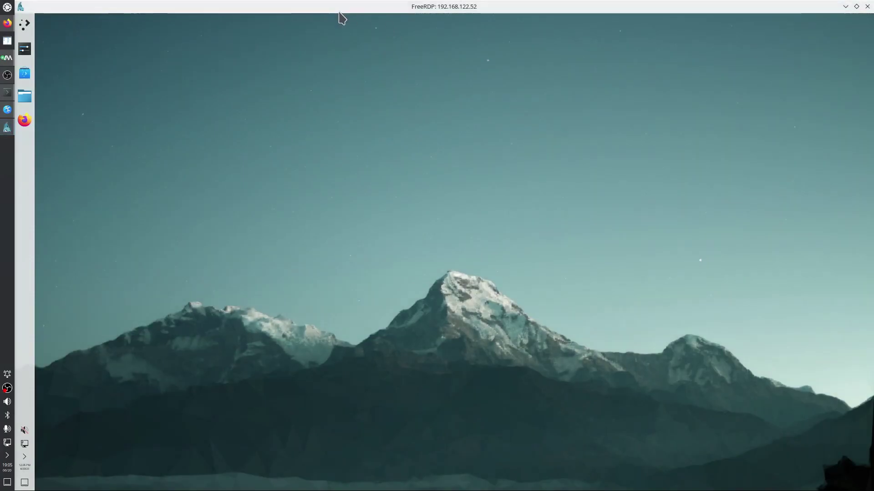
double_click(322, 8)
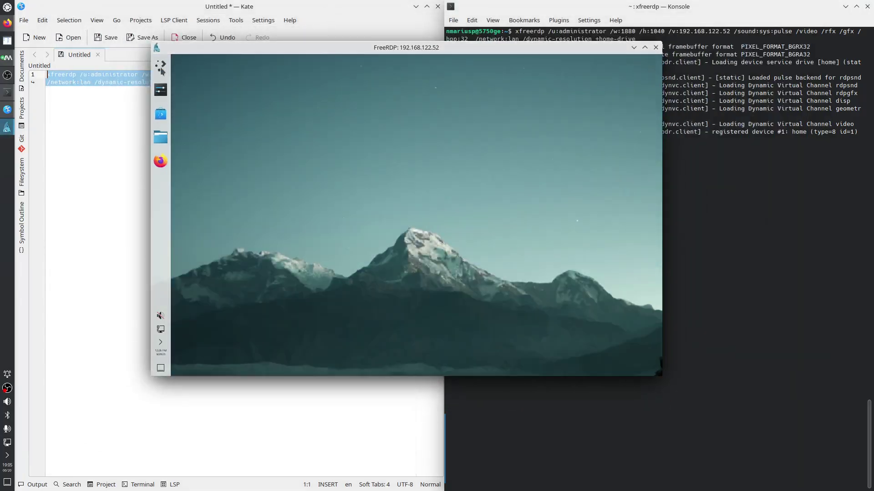
Launch Kate from All Applications in the remote session and start a new document
left_click(161, 66)
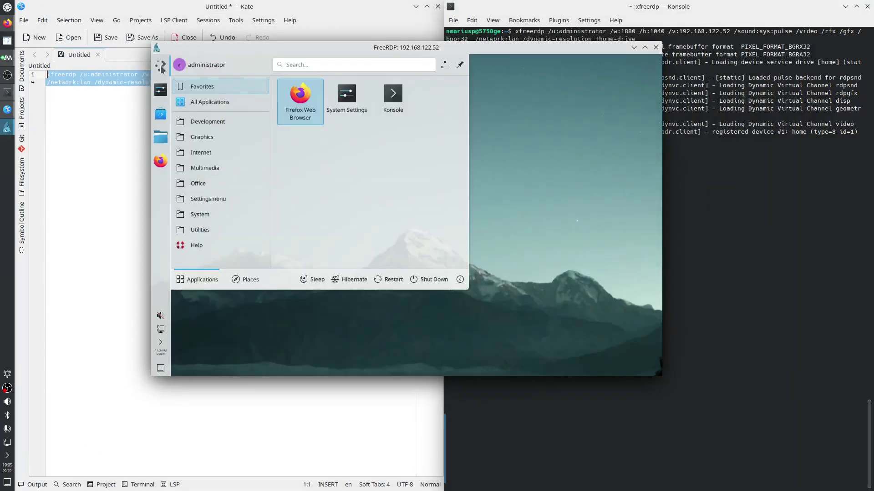
left_click(220, 103)
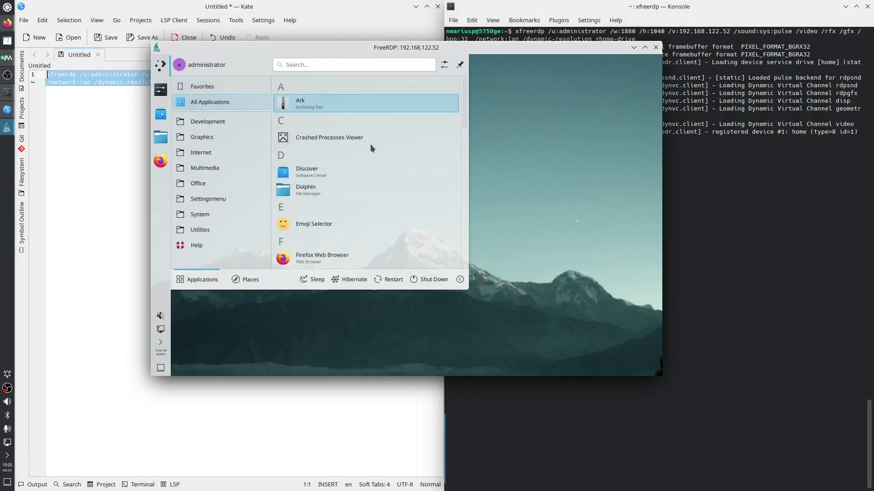
scroll(378, 182, "down", 3)
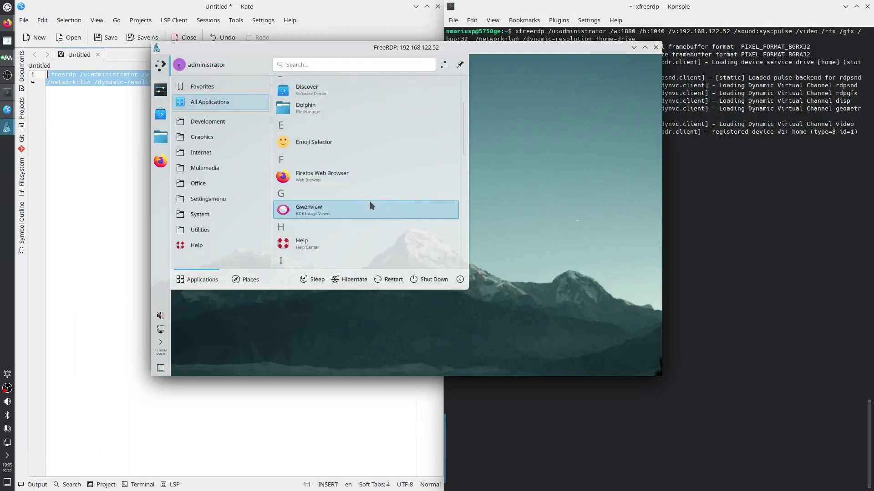
scroll(361, 232, "down", 2)
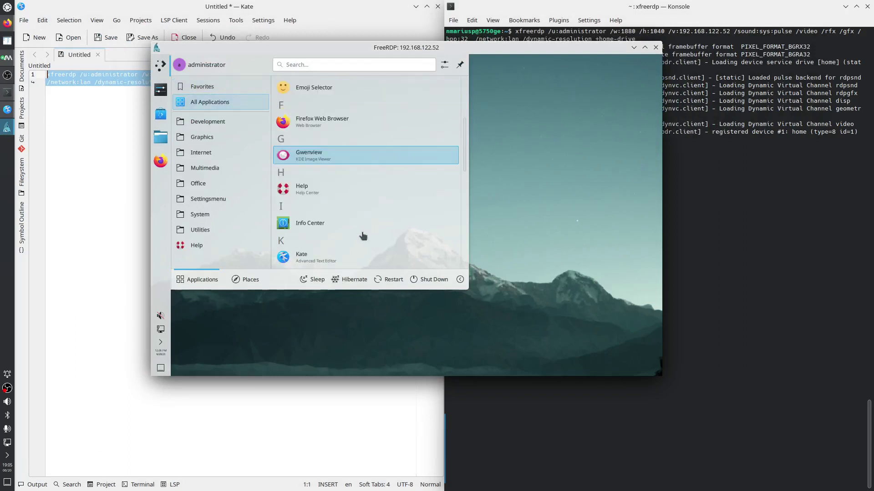
left_click(320, 258)
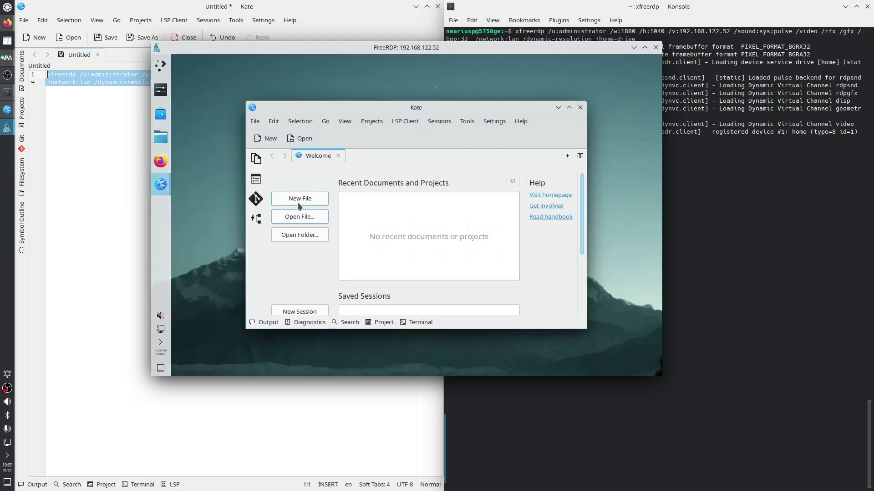
left_click(300, 200)
Copy the xfreerdp command from host Kate and paste it into the remote document
right_click(97, 81)
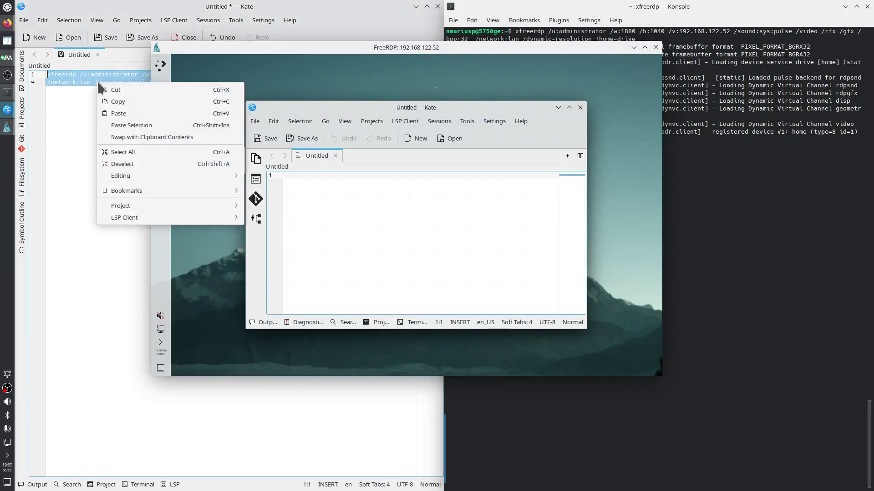
left_click(119, 102)
right_click(298, 203)
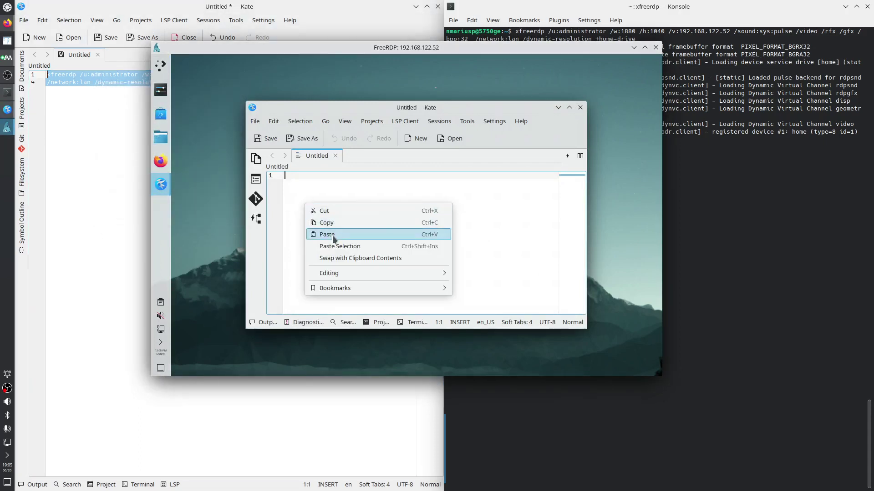
left_click(332, 236)
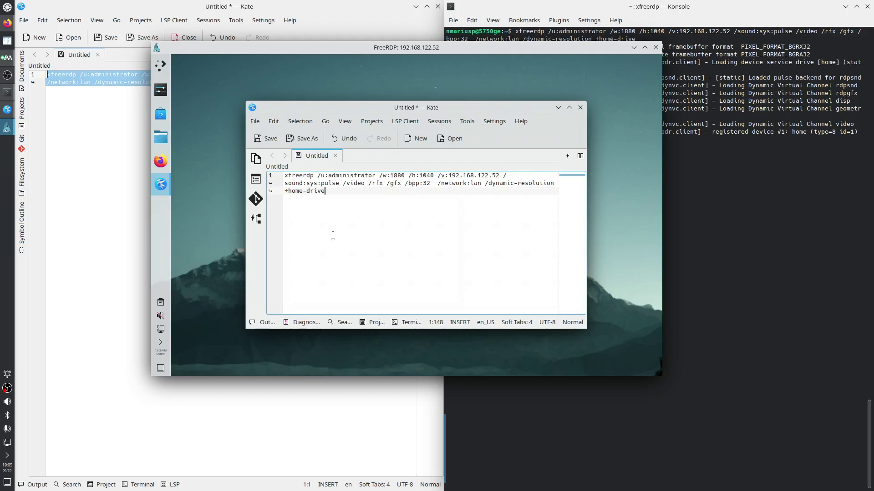
Start Dolphin remotely and browse Network > Shared Folders (SMB), which finds no shares
left_click(161, 137)
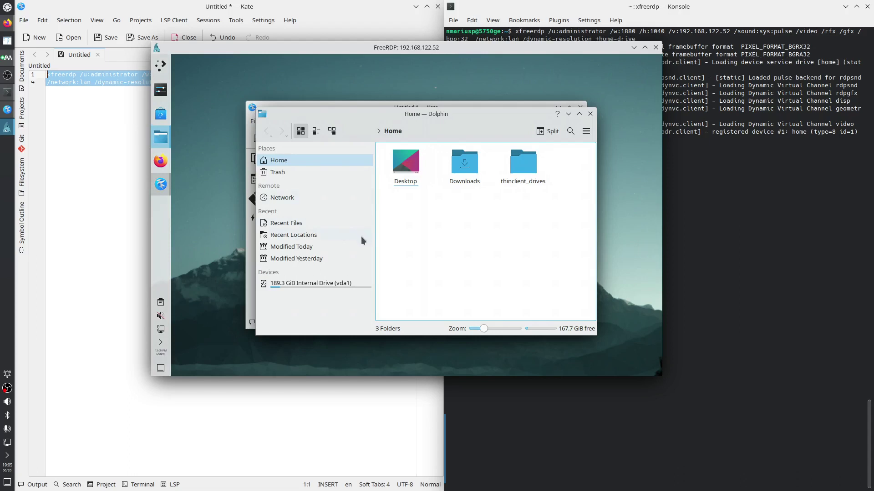
left_click(291, 198)
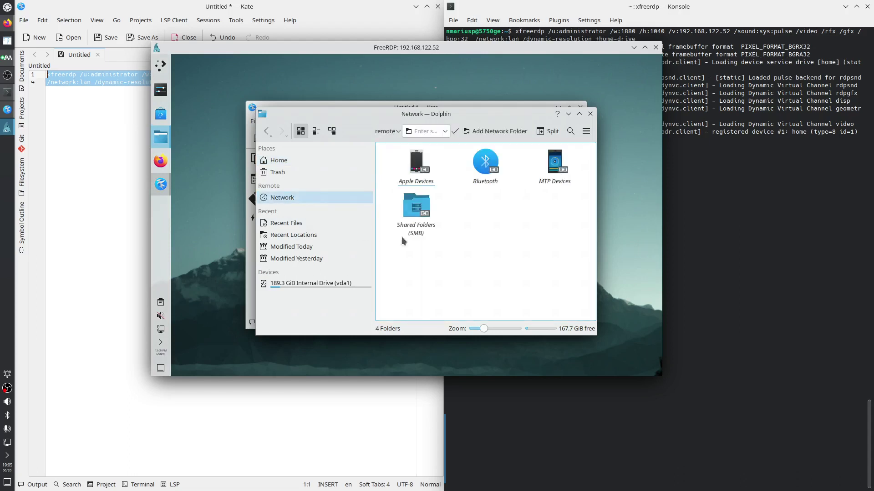
double_click(408, 223)
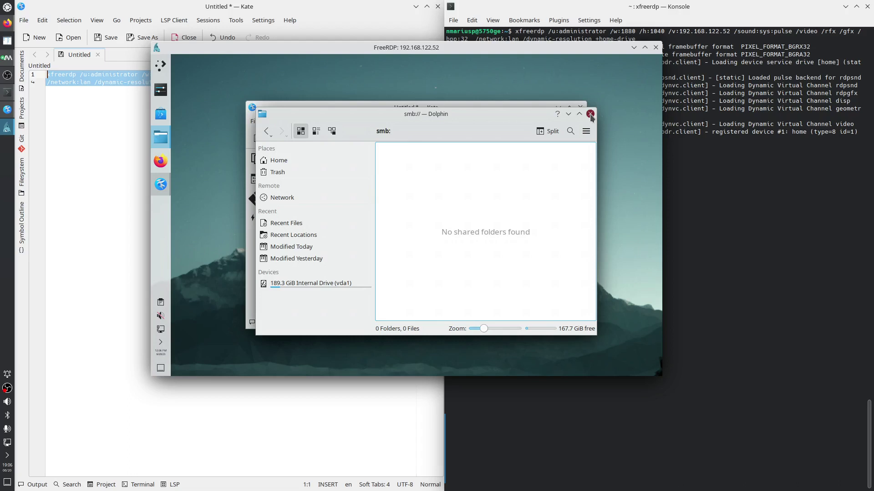
Close Dolphin, start remote Firefox, tile the FreeRDP window left, and re-maximize the browser
left_click(590, 113)
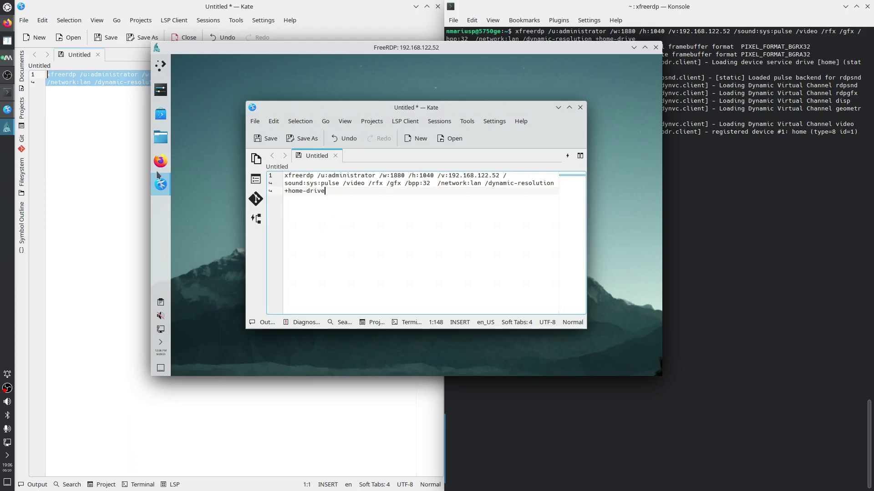
left_click_drag(160, 161, 222, 180)
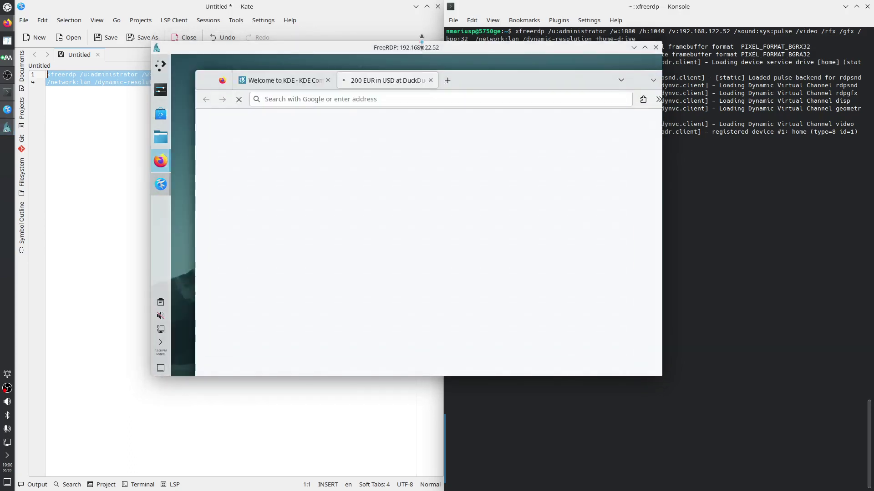
left_click_drag(421, 48, 872, 219)
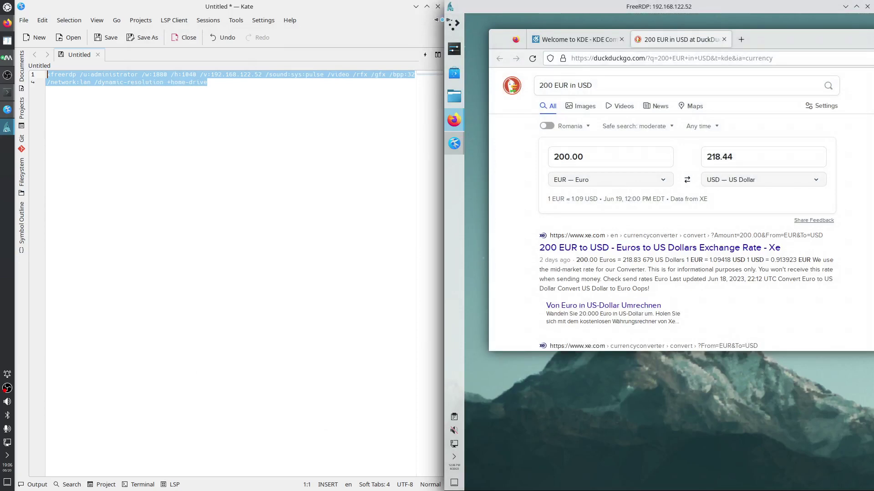
left_click_drag(548, 10, 1, 225)
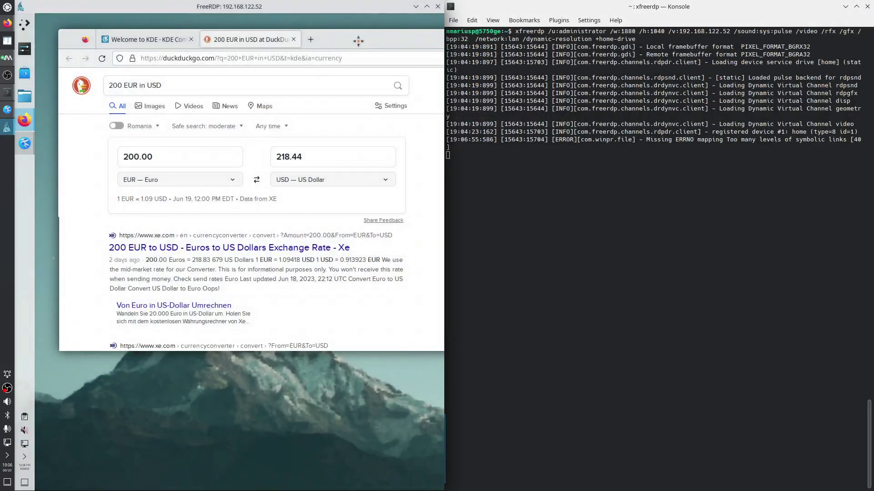
left_click_drag(369, 35, 288, 121)
double_click(368, 123)
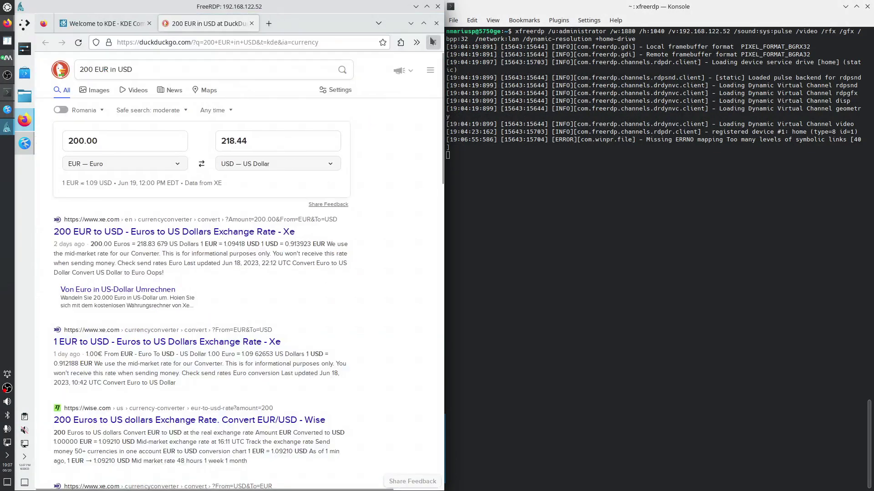
Close remote Firefox and tile the local Planet KDE browser window to the right half
left_click(436, 23)
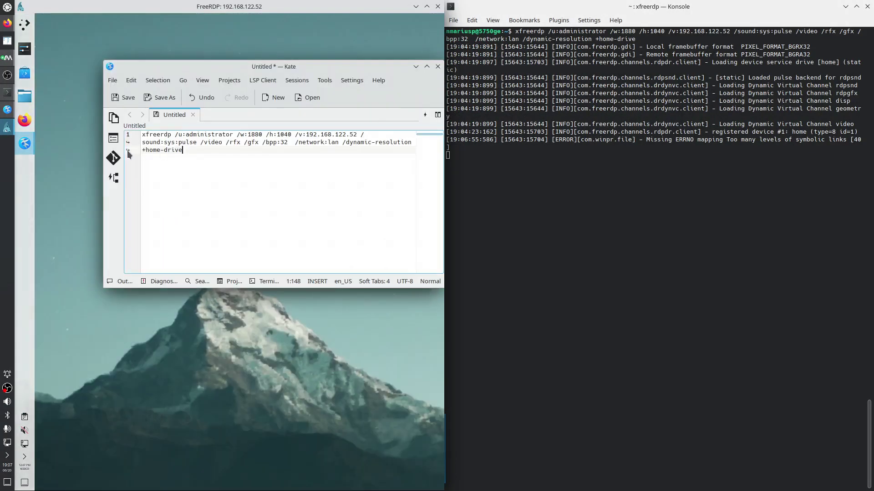
left_click(7, 23)
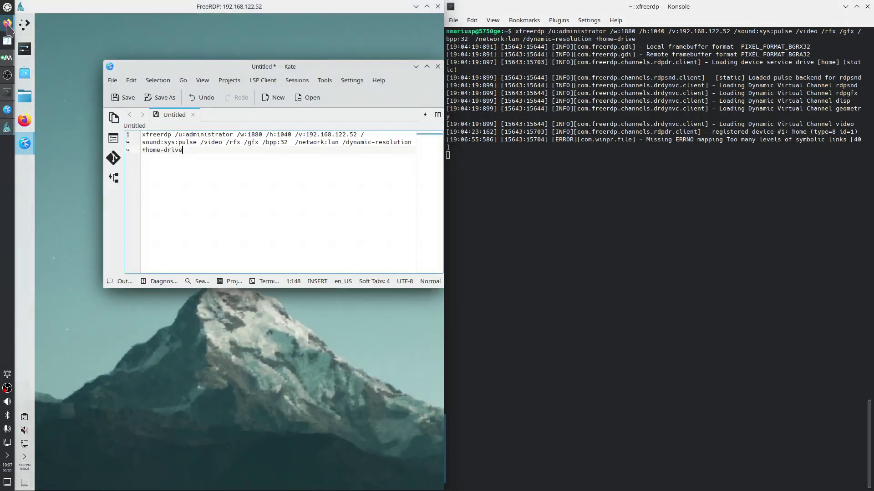
key("super+Right")
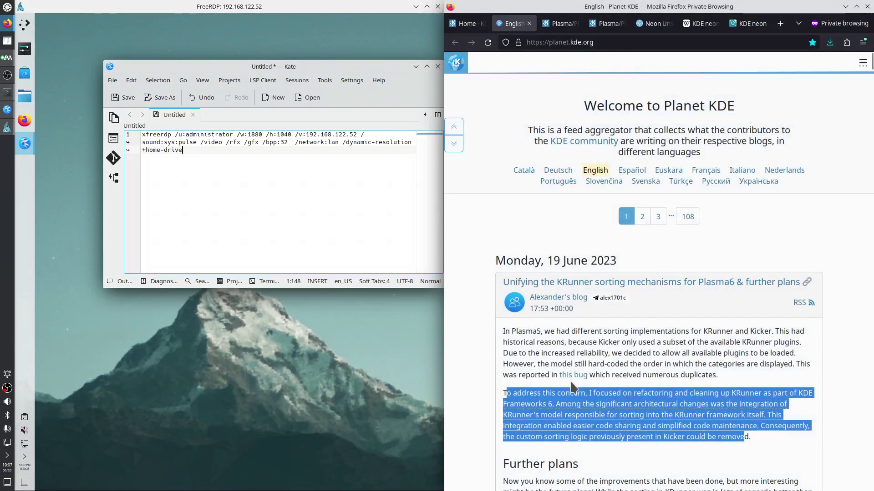
Copy the KRunner sorting paragraph and paste it on a new line in remote Kate
right_click(559, 394)
left_click(580, 300)
left_click(188, 155)
key("Return")
key("Return")
key("ctrl+v")
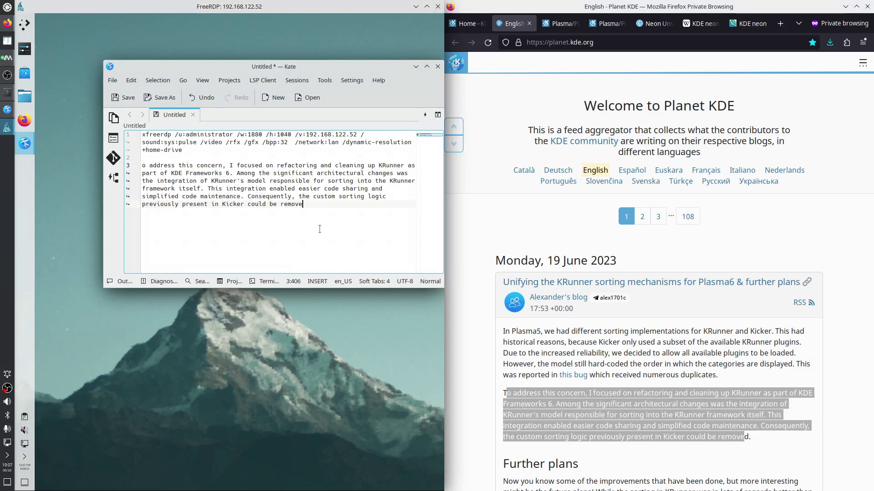
left_click(427, 6)
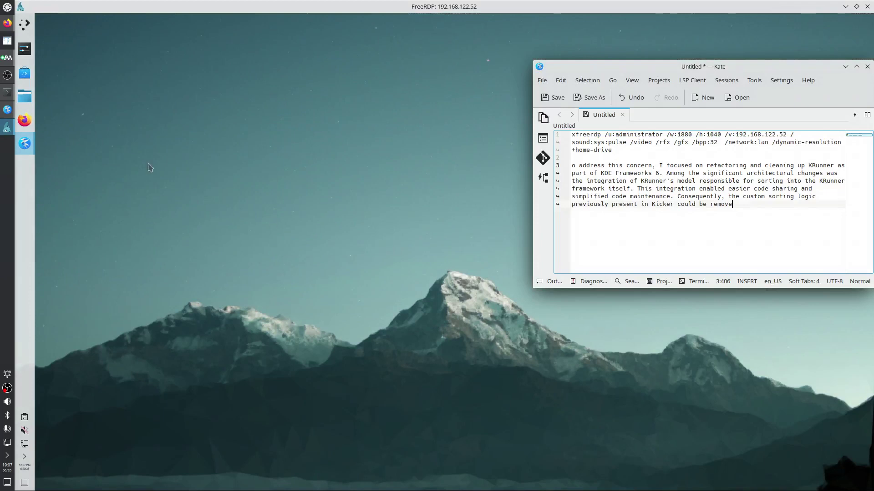
right_click(26, 123)
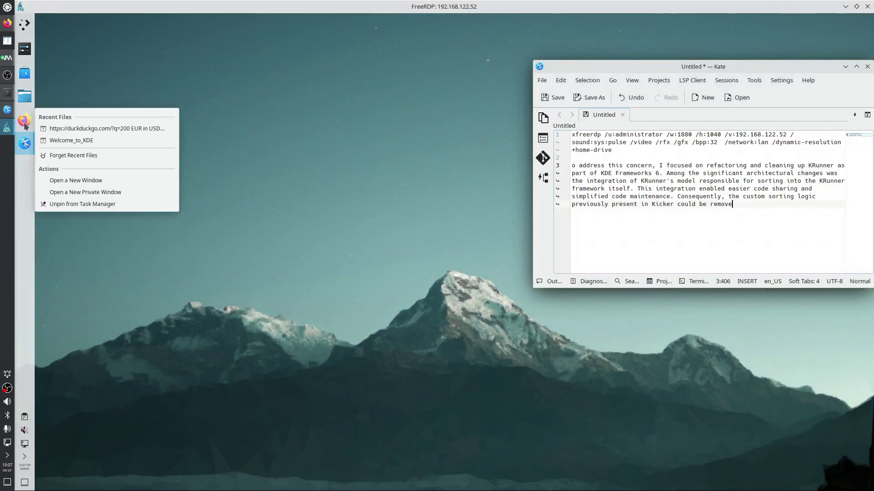
left_click(76, 80)
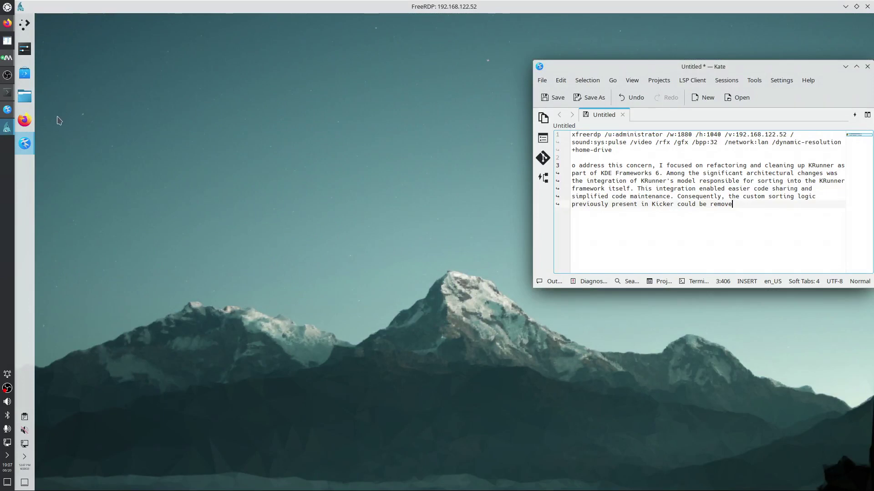
right_click(25, 120)
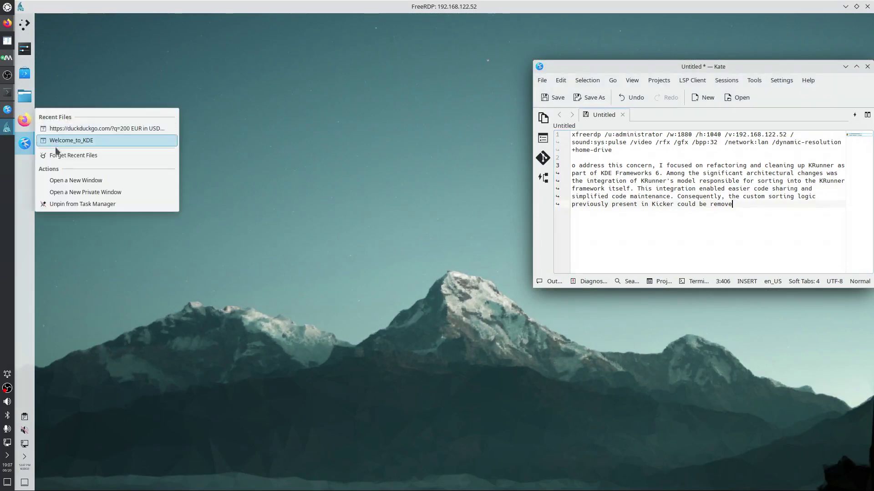
left_click(105, 192)
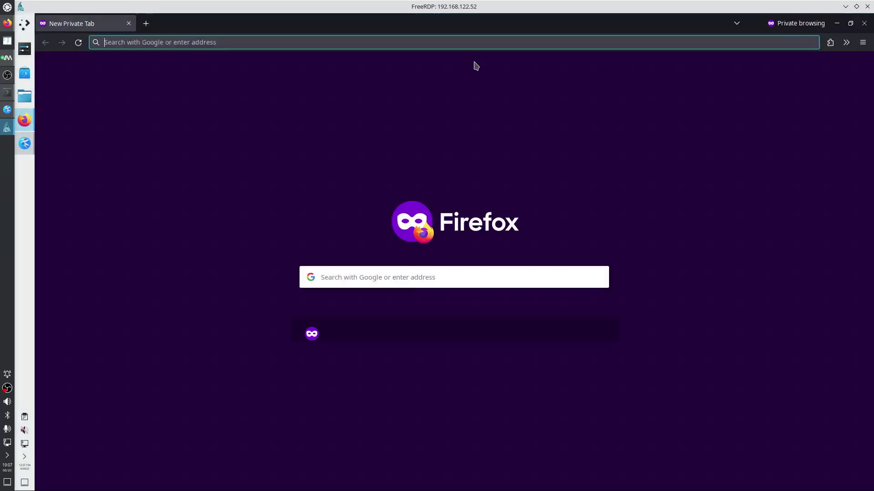
left_click(350, 44)
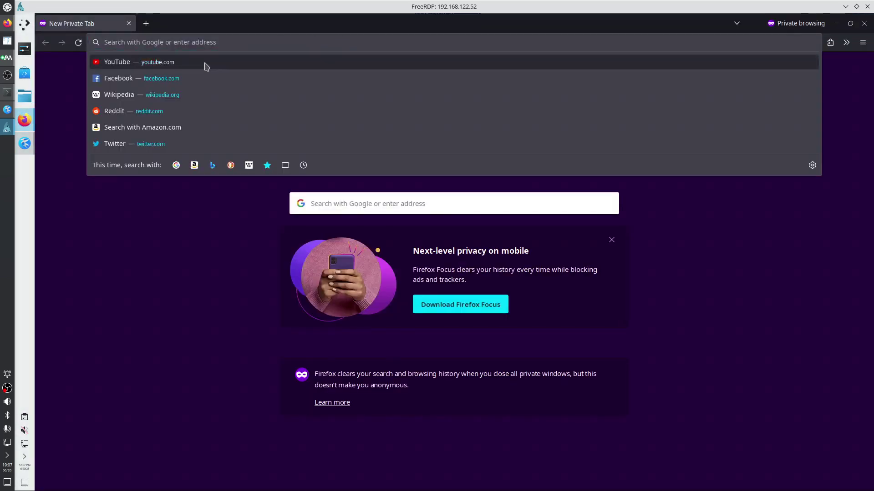
left_click(205, 63)
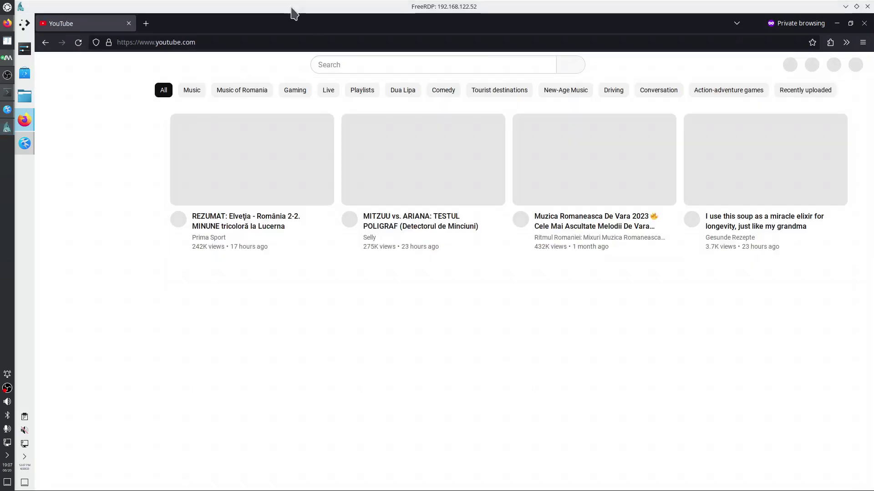
left_click_drag(290, 23, 3, 159)
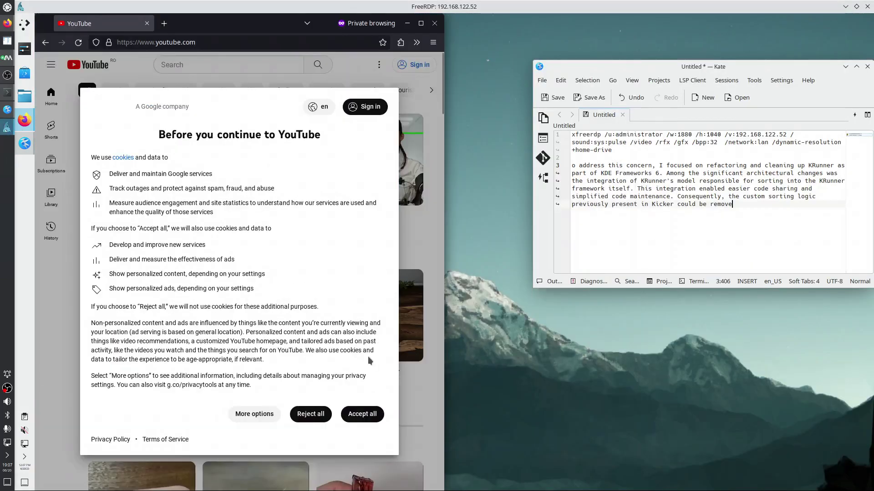
left_click(362, 415)
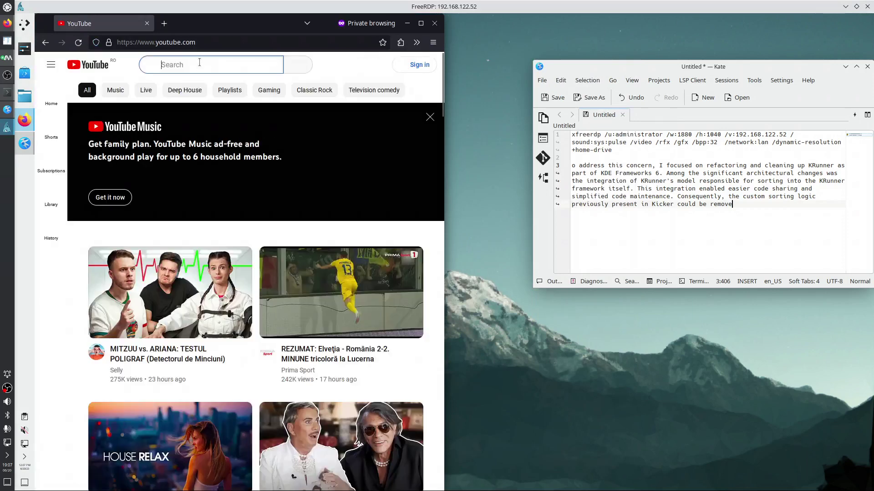
type("kdab")
key("Return")
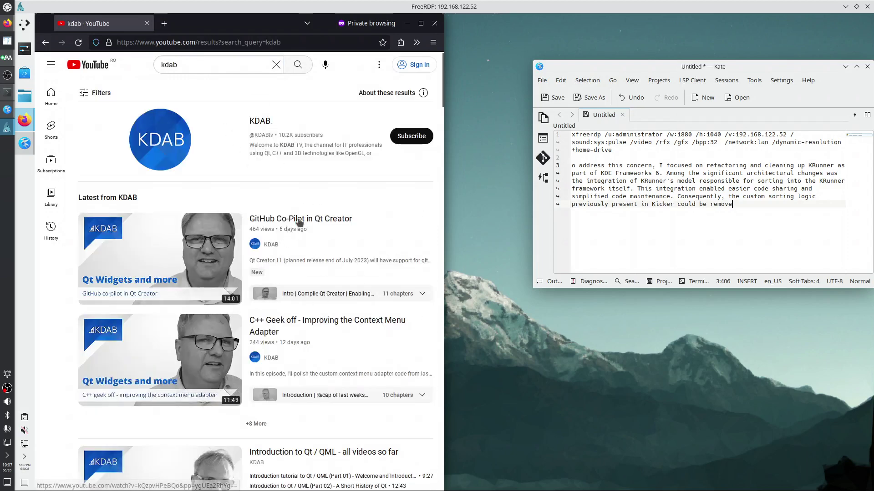
left_click(300, 220)
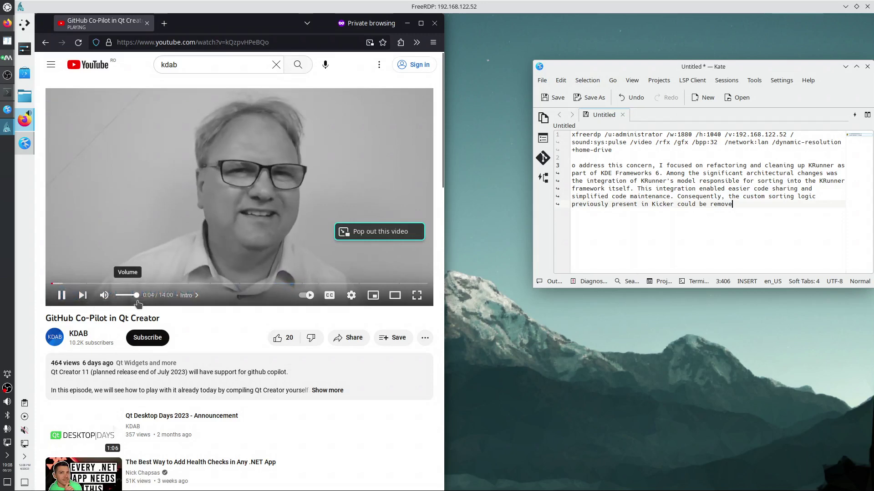
left_click(104, 295)
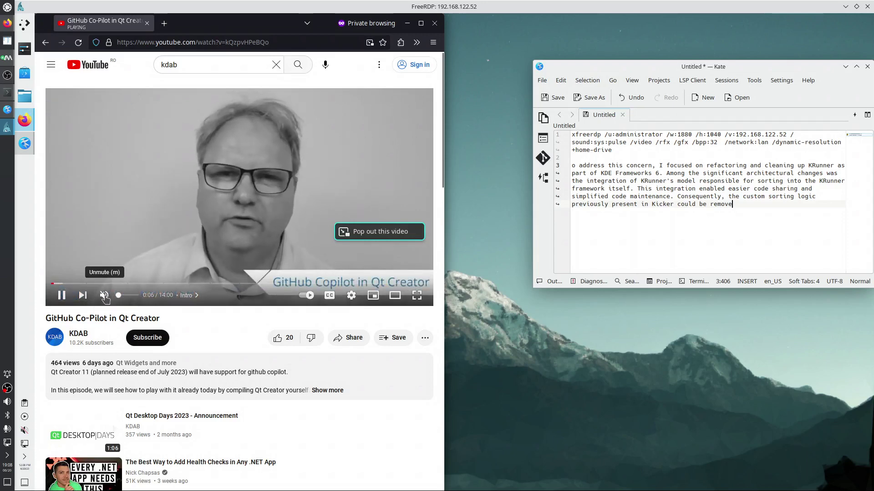
left_click(25, 431)
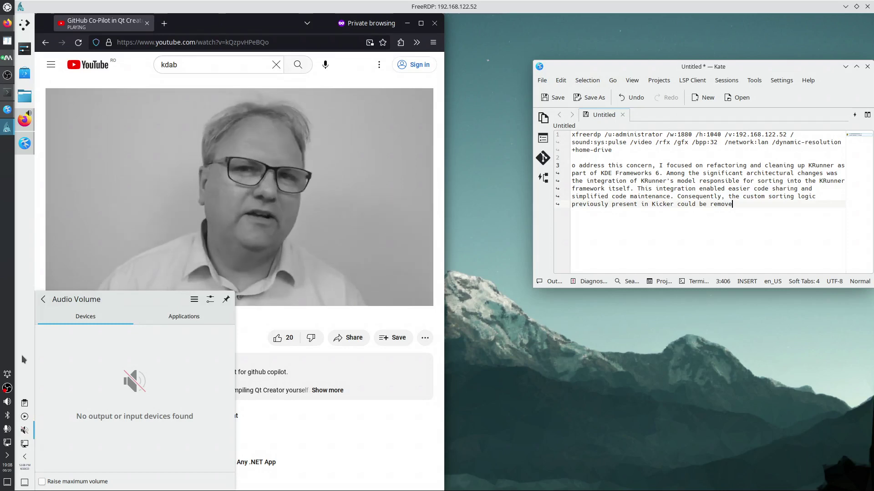
left_click(435, 24)
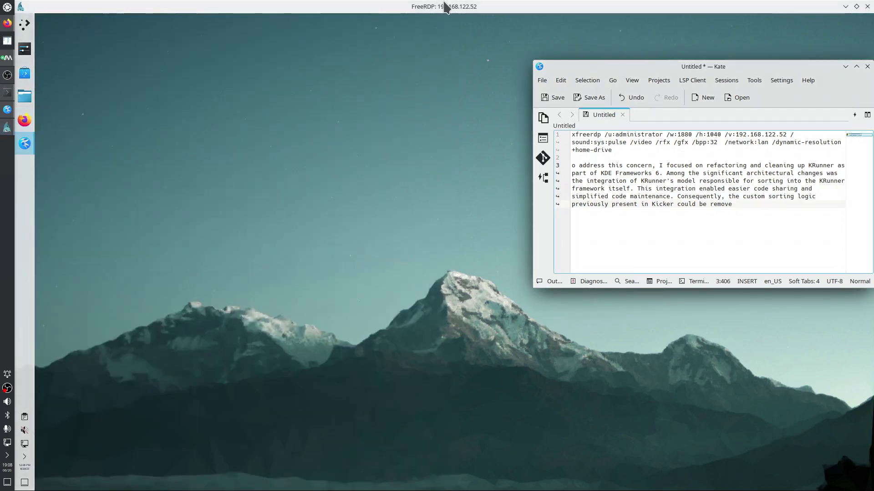
Launch Krusader via launcher search 'kru' and dismiss the welcome, tools and packers dialogs
left_click(27, 25)
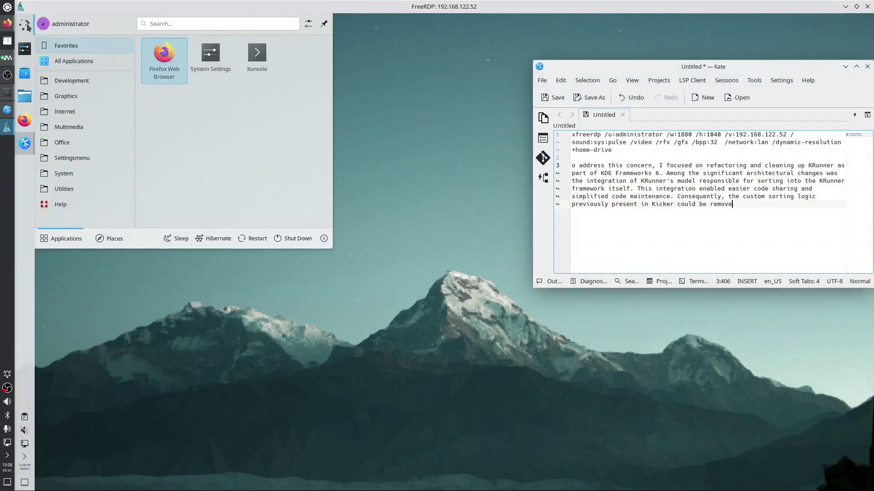
type("krus")
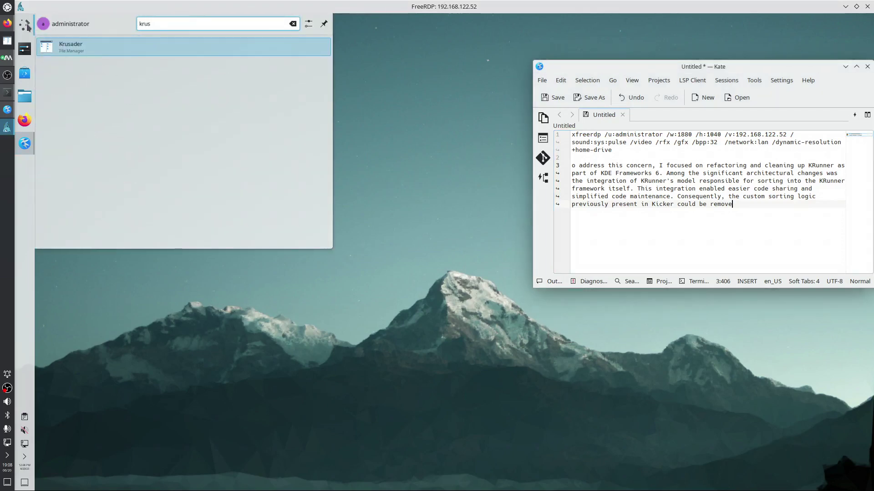
key("Return")
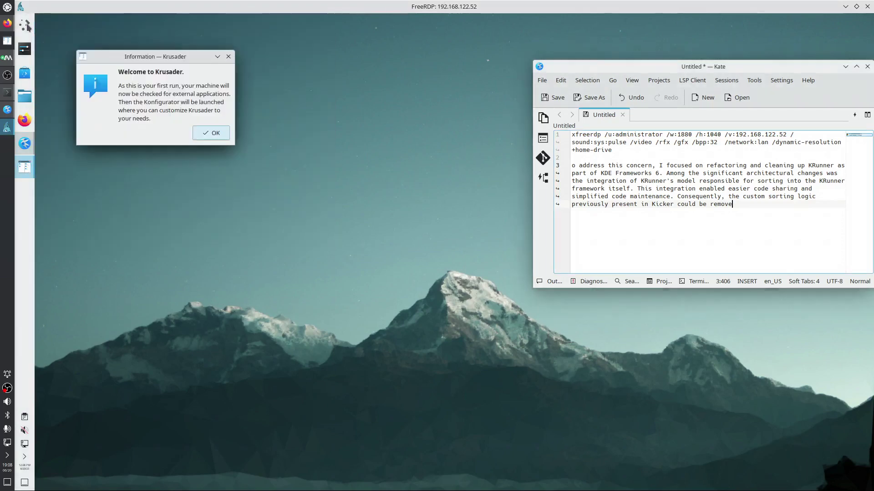
left_click(212, 135)
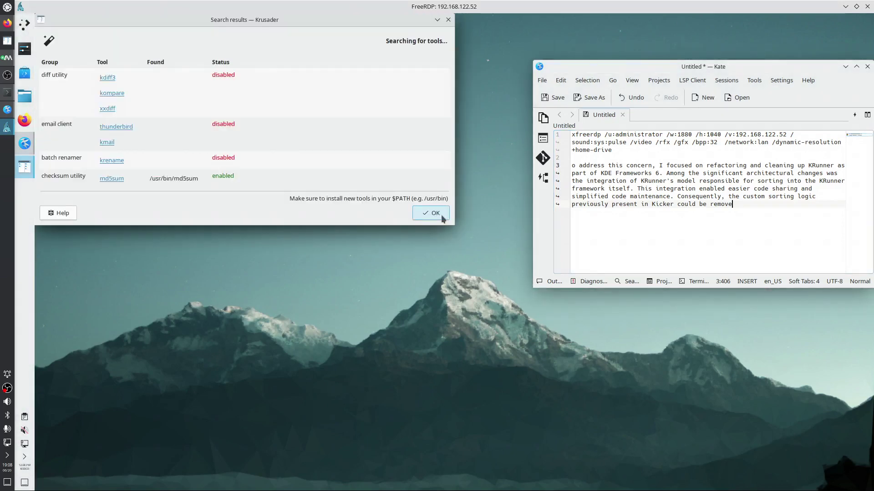
left_click(441, 216)
left_click(436, 298)
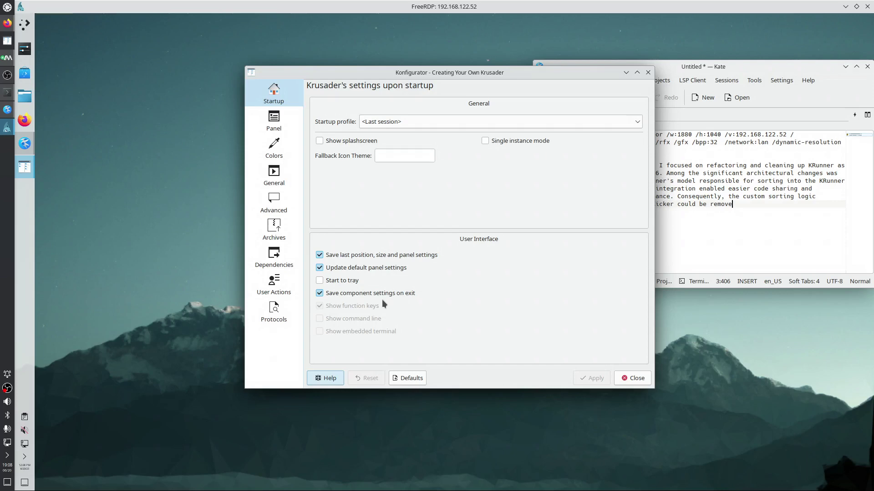
Open Krusader's Panel settings and try the Classic, then Compact panel layouts
left_click(274, 122)
left_click(485, 101)
left_click(526, 100)
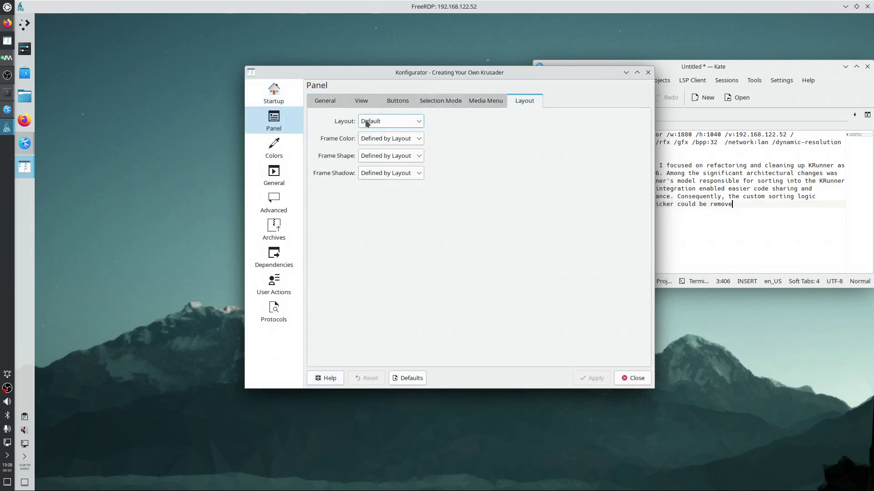
left_click(367, 123)
left_click(369, 156)
left_click(382, 123)
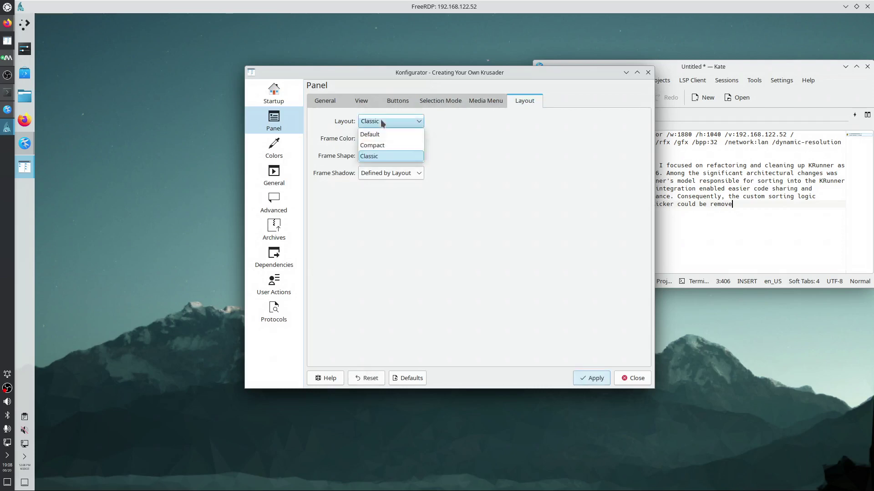
left_click(372, 145)
left_click(484, 100)
left_click(446, 102)
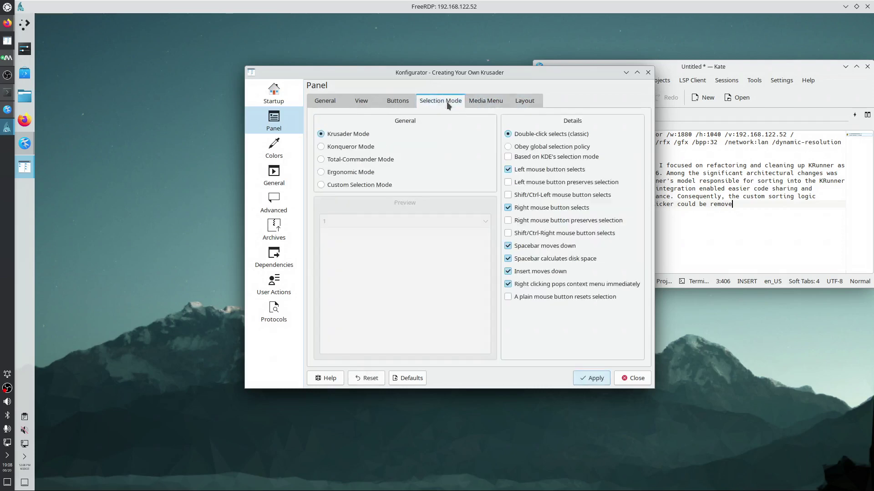
left_click(398, 101)
left_click(362, 100)
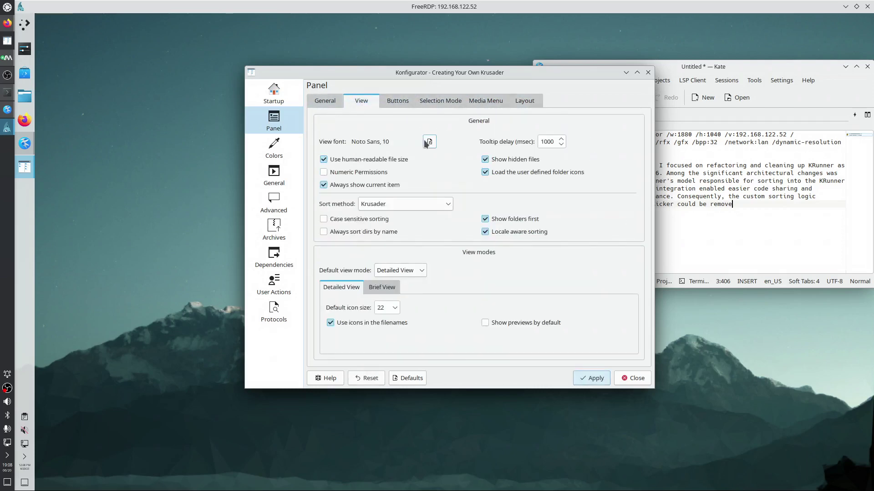
Set the panel font size to 9 and detailed and brief icon sizes to 12, then apply
left_click(428, 142)
left_click(528, 179)
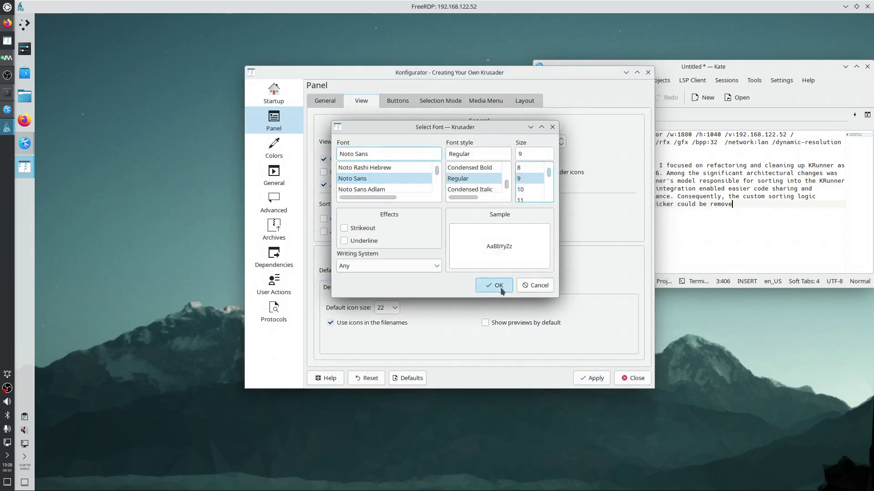
left_click(495, 286)
left_click(394, 308)
left_click(392, 325)
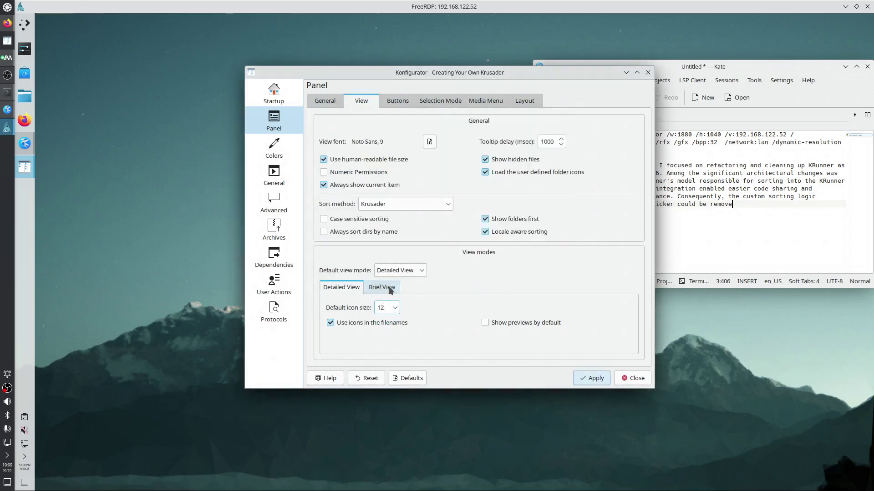
left_click(390, 291)
left_click(391, 308)
left_click(390, 319)
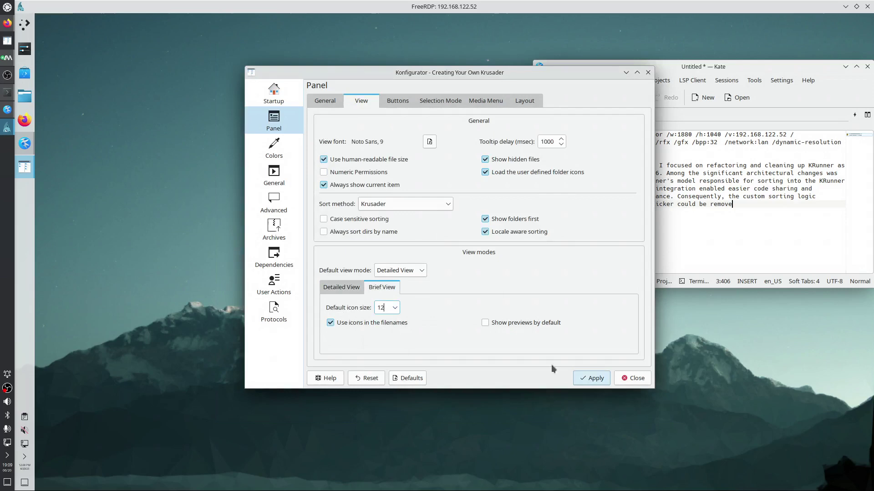
left_click(595, 379)
Move the tab bar to the top in the General panel settings and apply
left_click(323, 102)
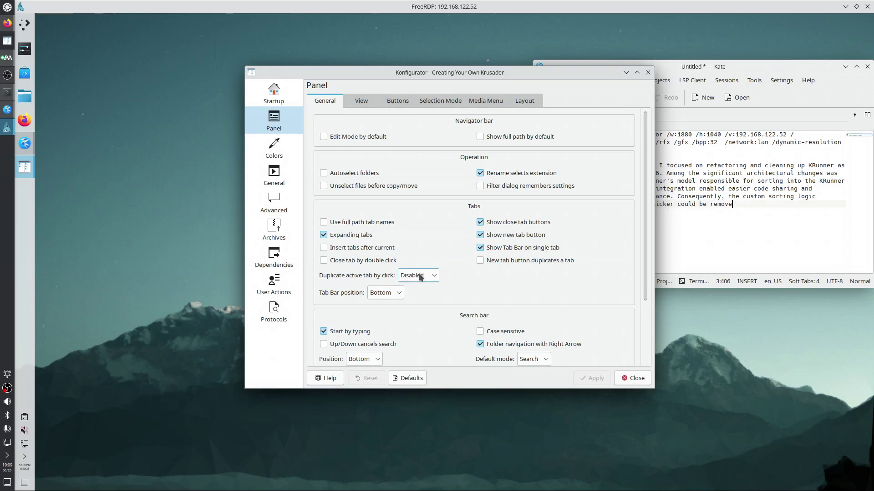
left_click(386, 293)
left_click(390, 313)
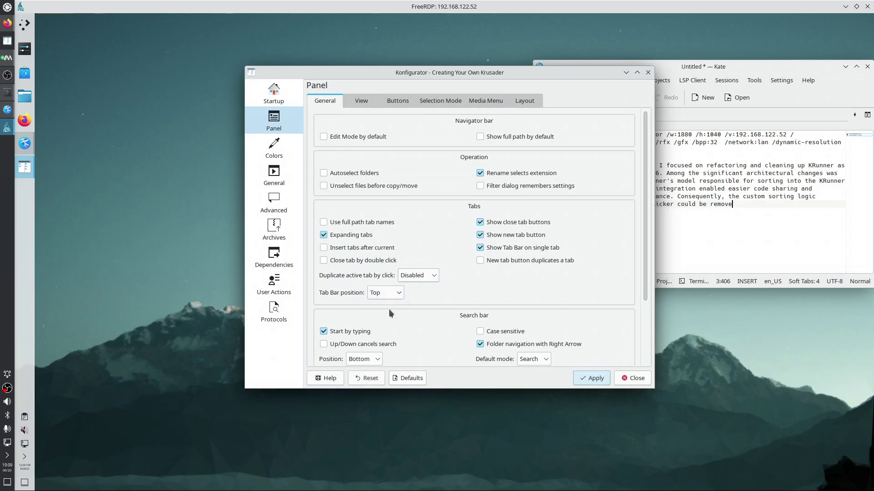
left_click(605, 380)
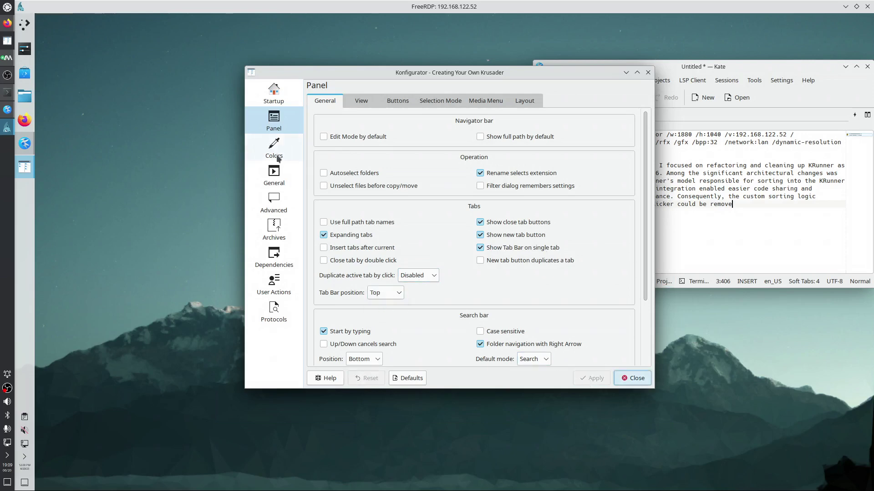
Set /usr/bin/kate as the external editor under Basic Operations and apply
left_click(274, 175)
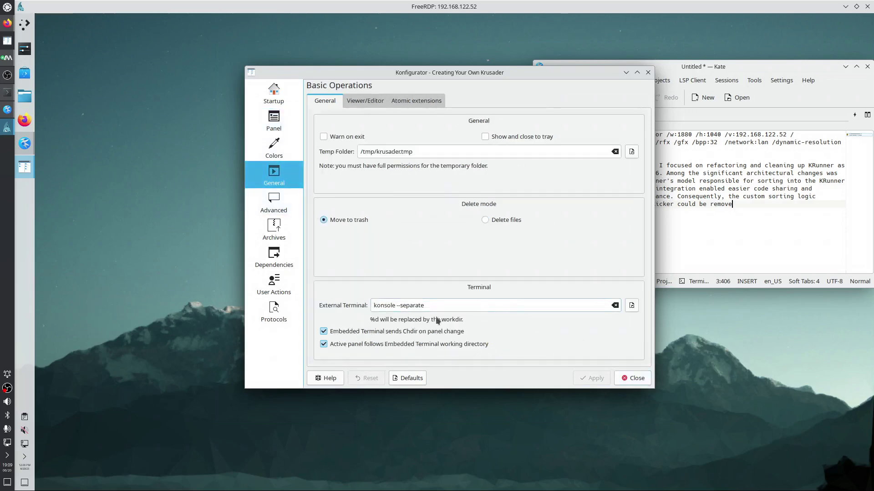
left_click(368, 102)
triple_click(393, 302)
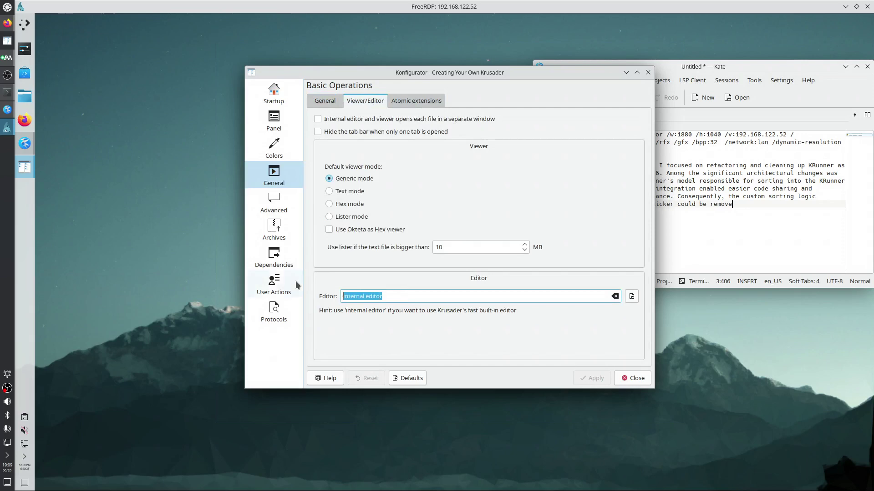
type("/usr")
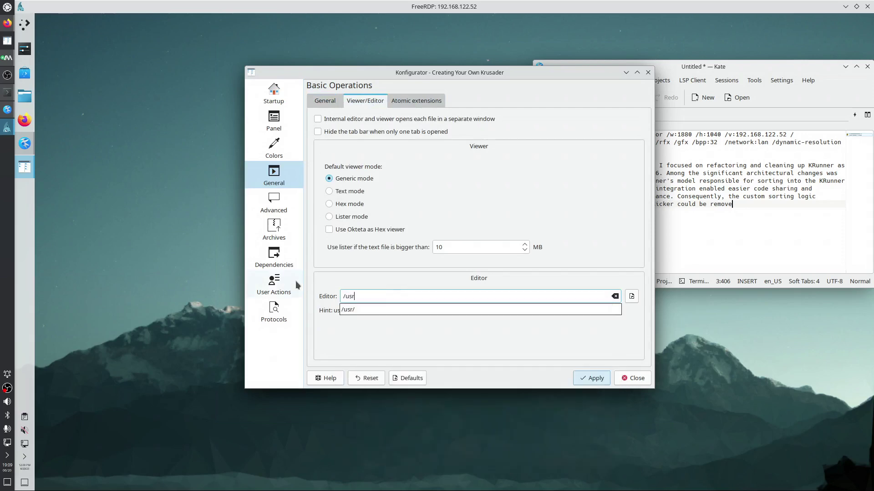
type("/bin/kate")
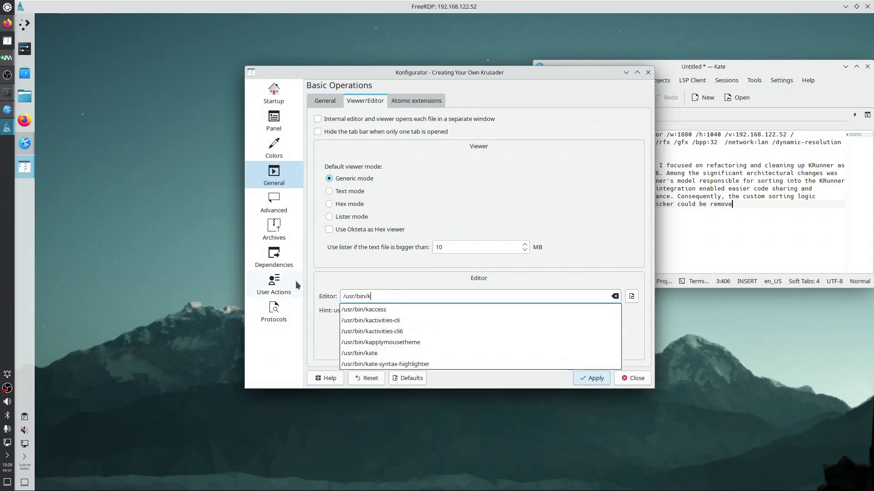
left_click(594, 379)
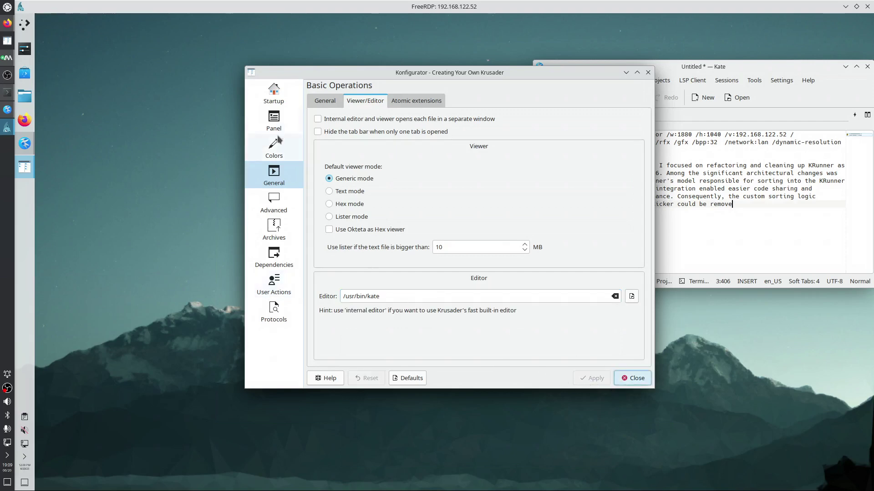
Look through the Advanced, Archives, Dependencies, User Actions and Protocols pages, then close Konfigurator
left_click(280, 213)
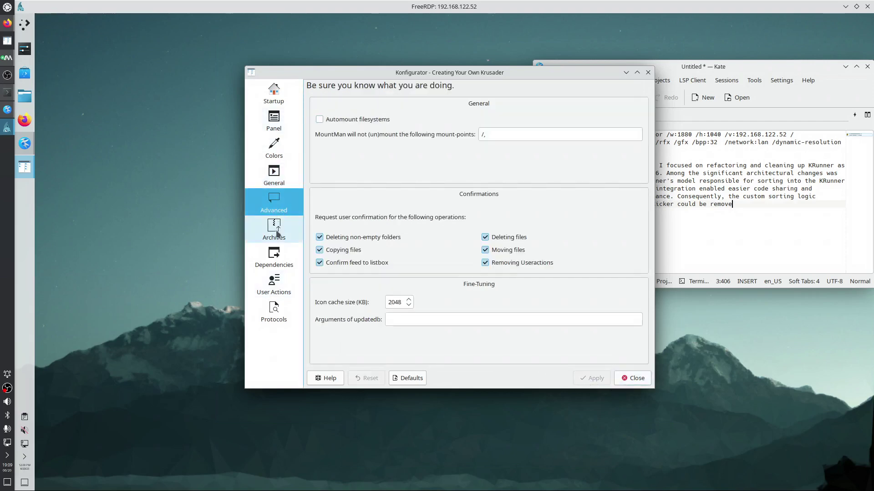
left_click(277, 232)
left_click(274, 260)
left_click(276, 287)
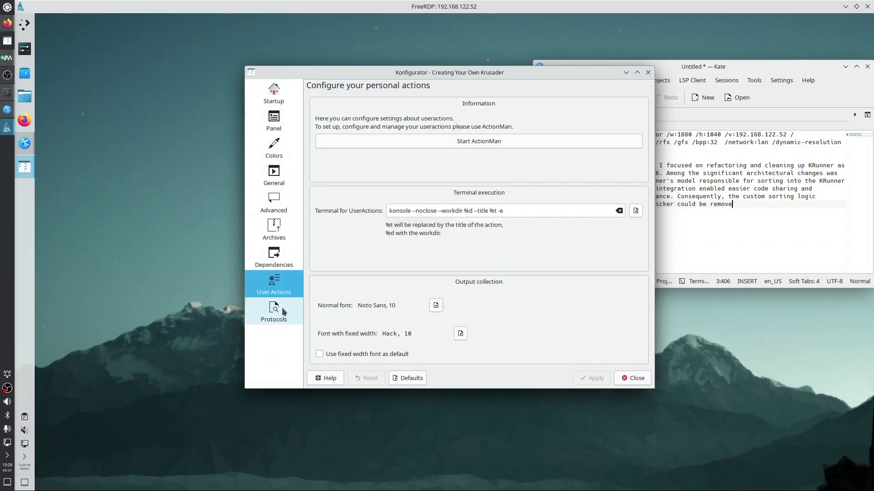
left_click(282, 314)
left_click(634, 384)
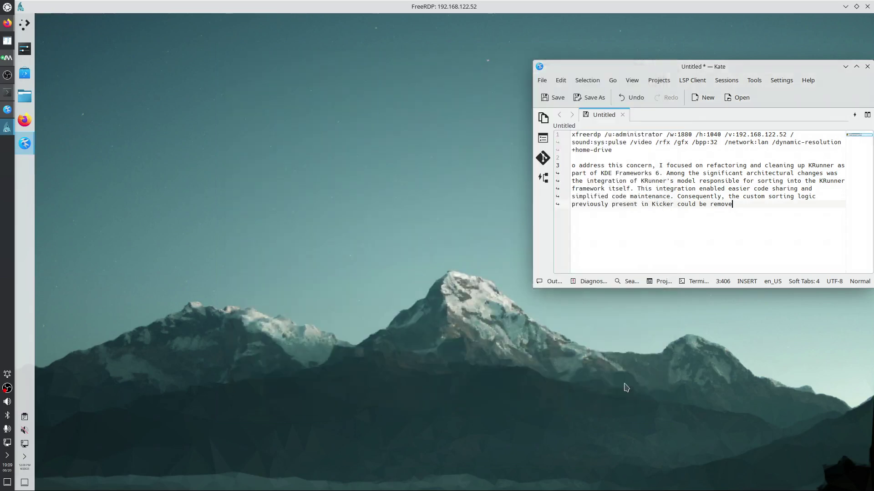
Move the Krusader window and hide the function-key bar plus the main, job and actions toolbars
left_click_drag(484, 158, 334, 116)
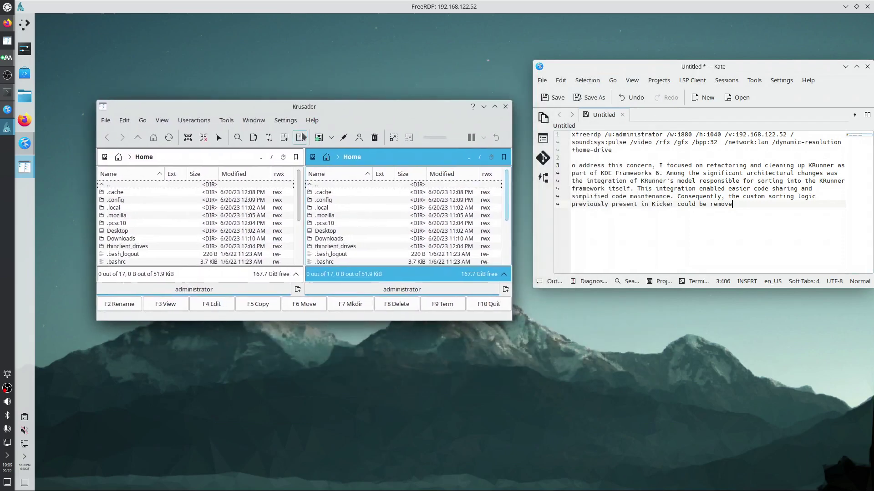
left_click(286, 120)
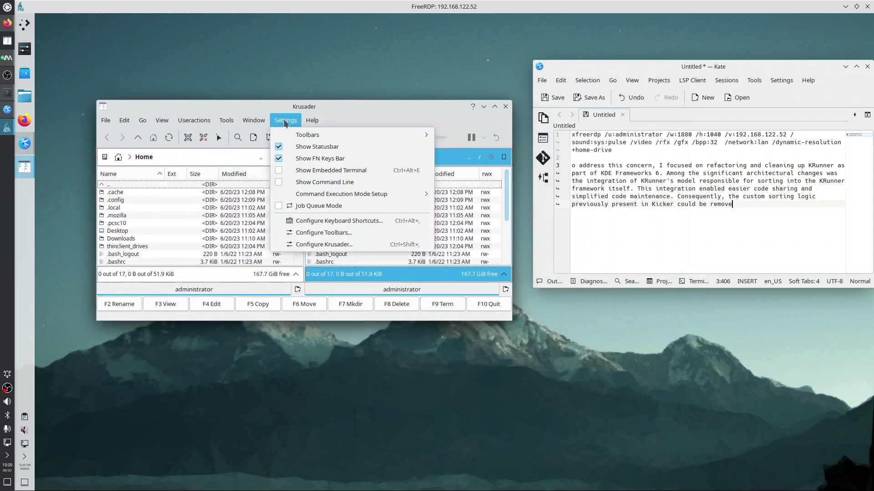
left_click(301, 152)
left_click(286, 121)
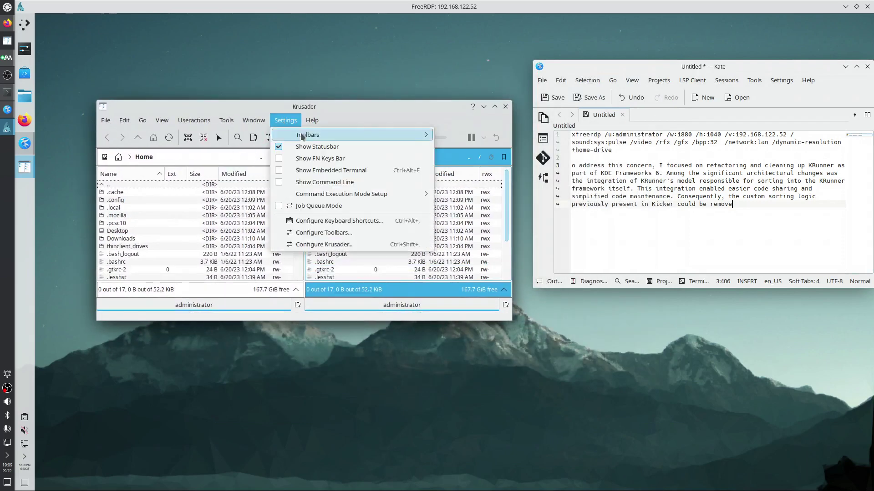
mouse_move(301, 135)
left_click(457, 136)
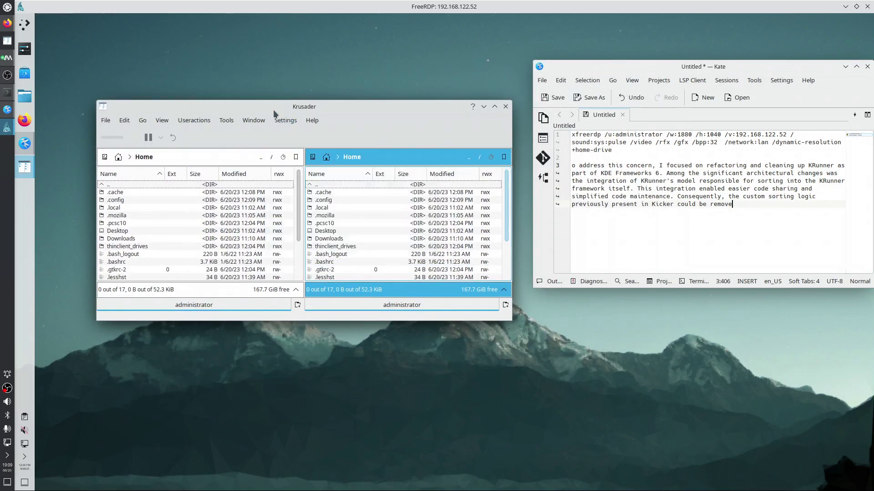
left_click(285, 120)
left_click(452, 148)
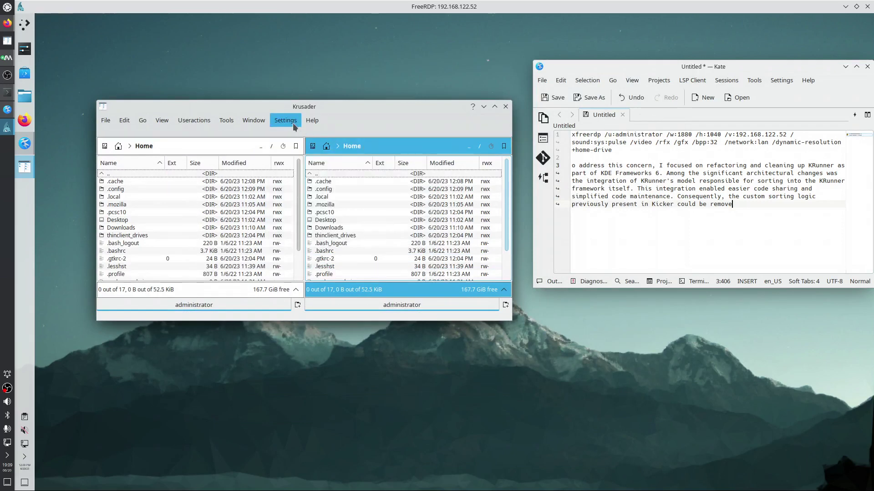
left_click(285, 121)
left_click(452, 159)
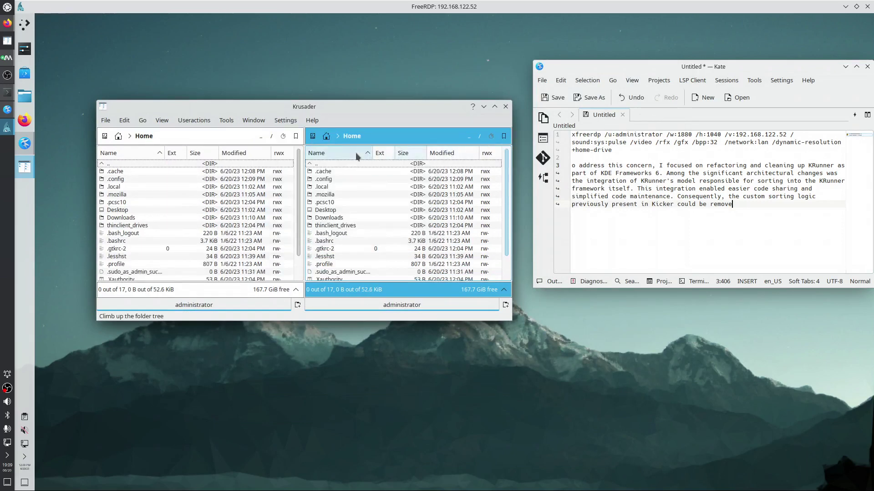
Hide the status bar and show an embedded terminal beneath the panels
left_click(288, 121)
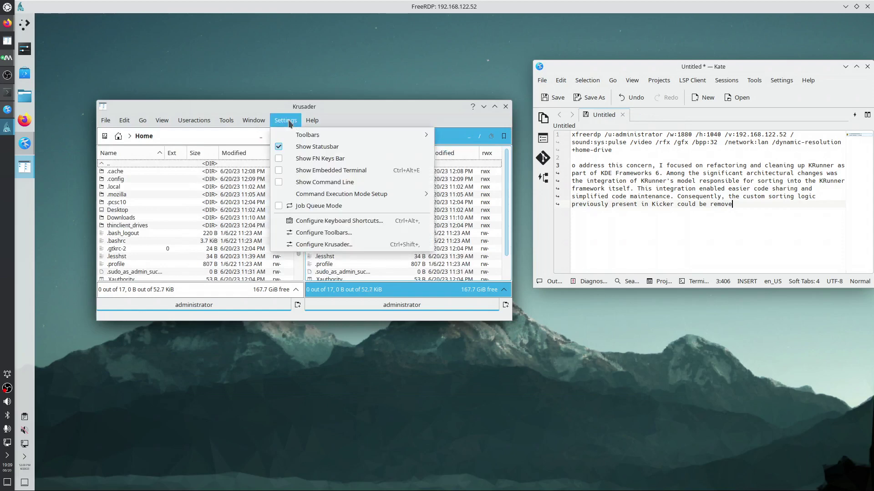
left_click(302, 150)
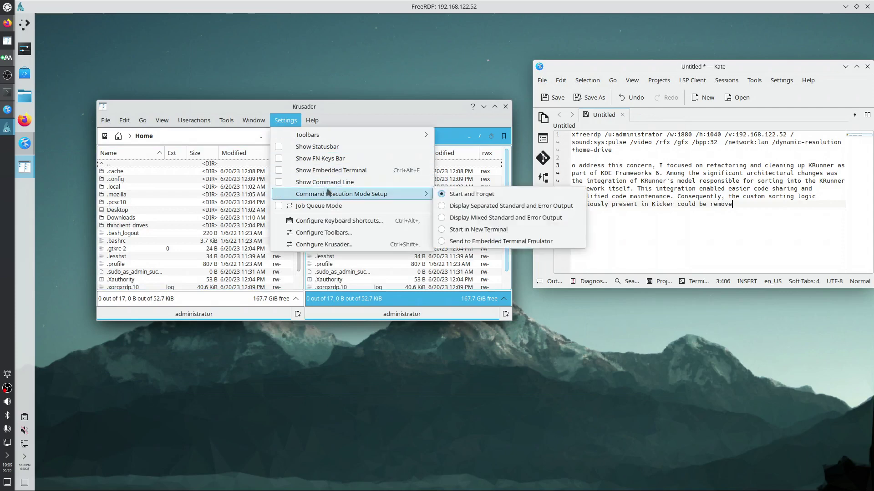
left_click(332, 171)
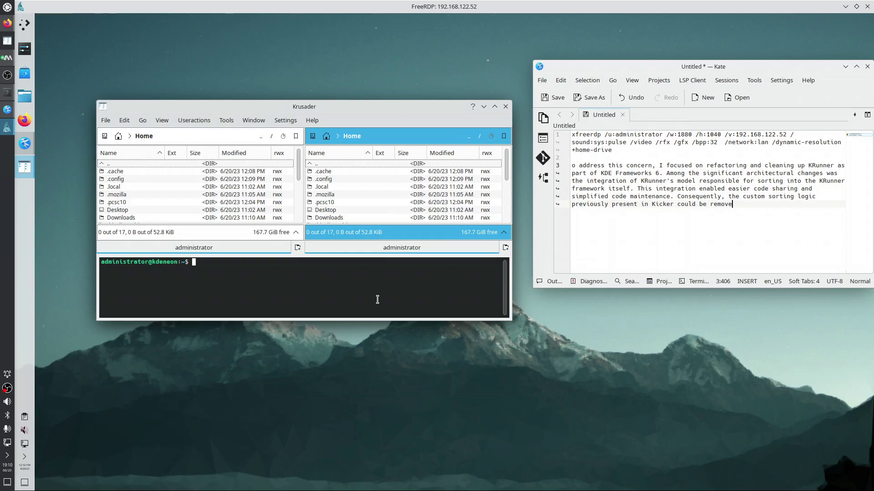
left_click(29, 26)
left_click(30, 26)
left_click(808, 81)
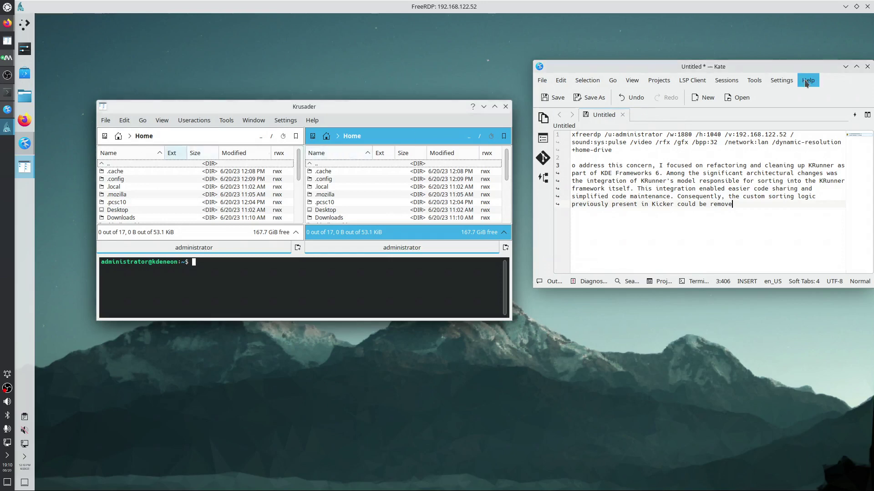
left_click(792, 178)
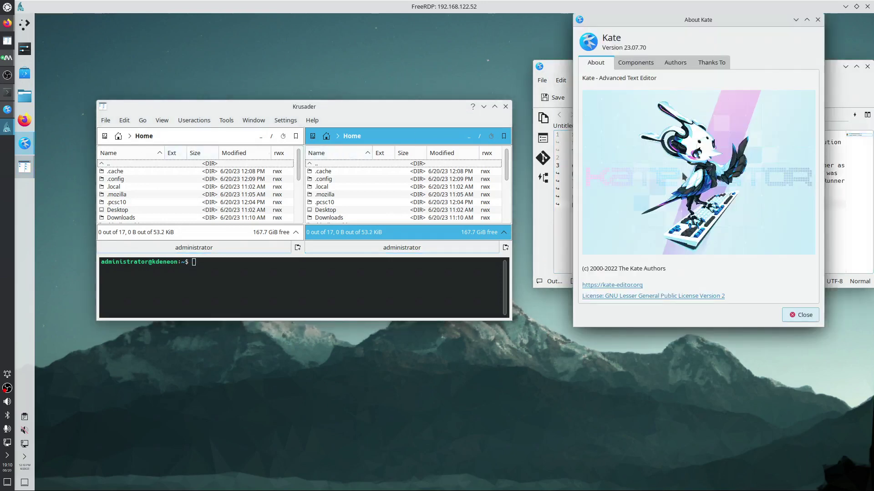
left_click(623, 65)
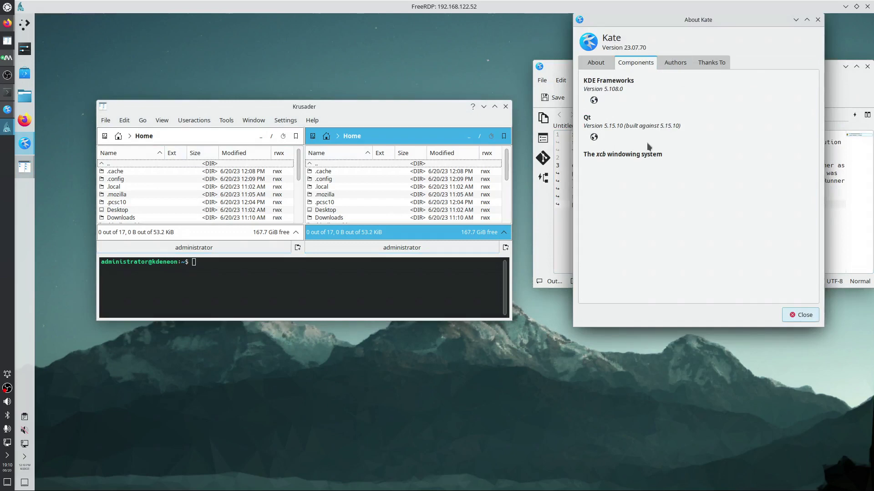
left_click(817, 19)
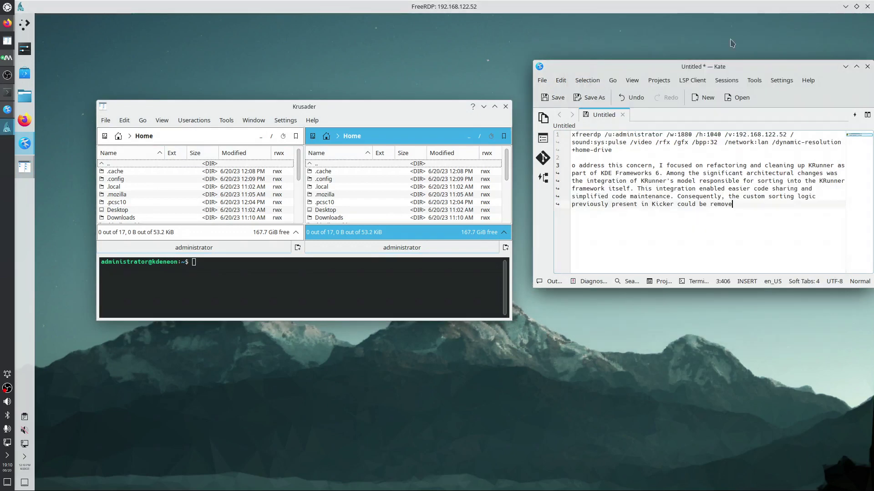
Open a Firefox private window, search 'kde invent kate', and accept Google's cookies
right_click(26, 124)
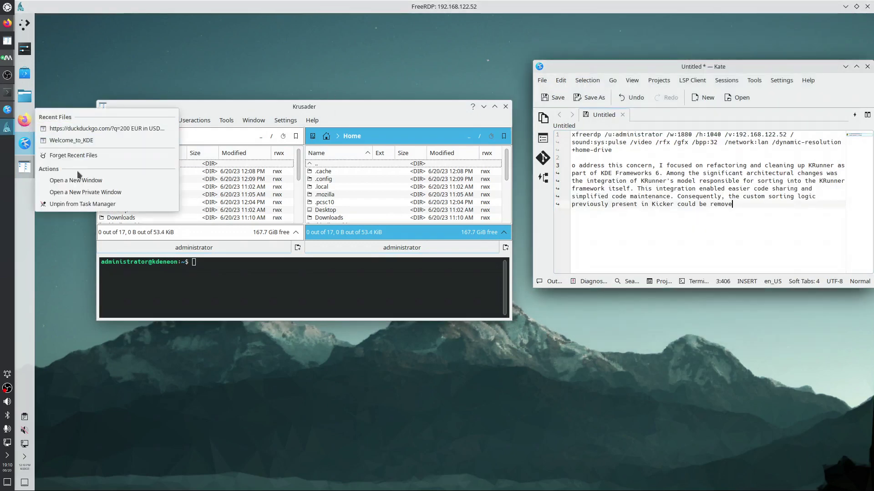
left_click(83, 193)
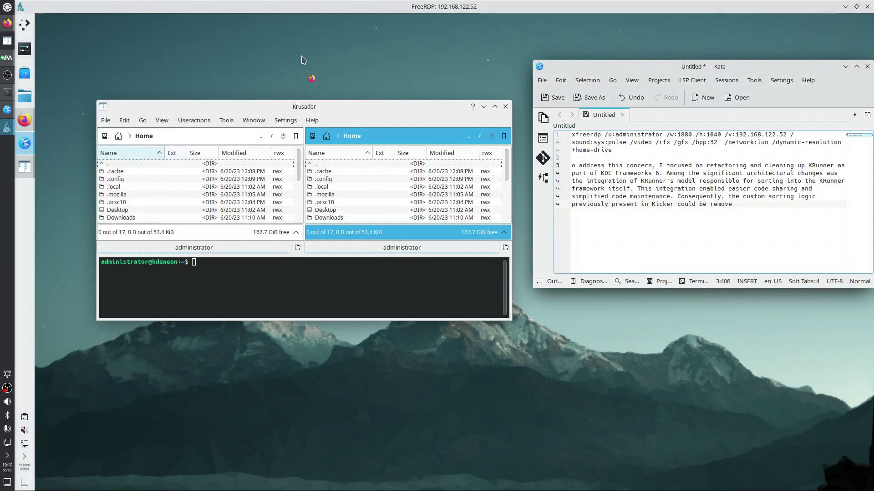
type("kd")
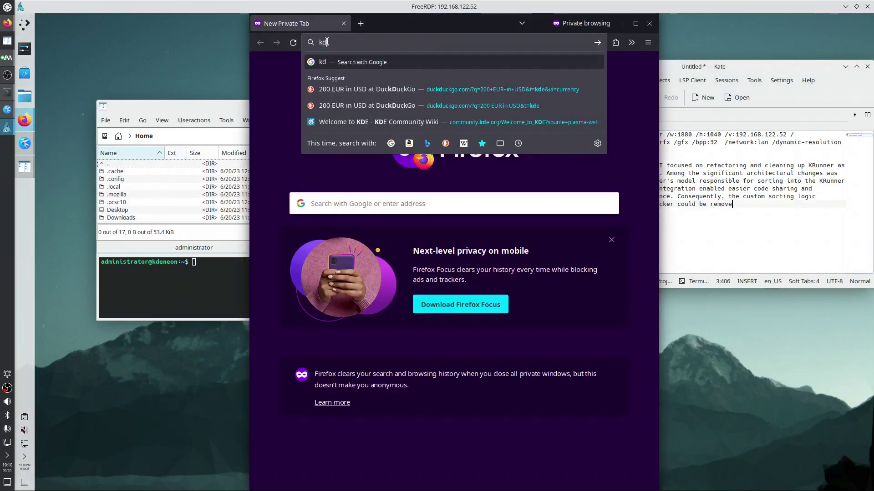
type("e inven")
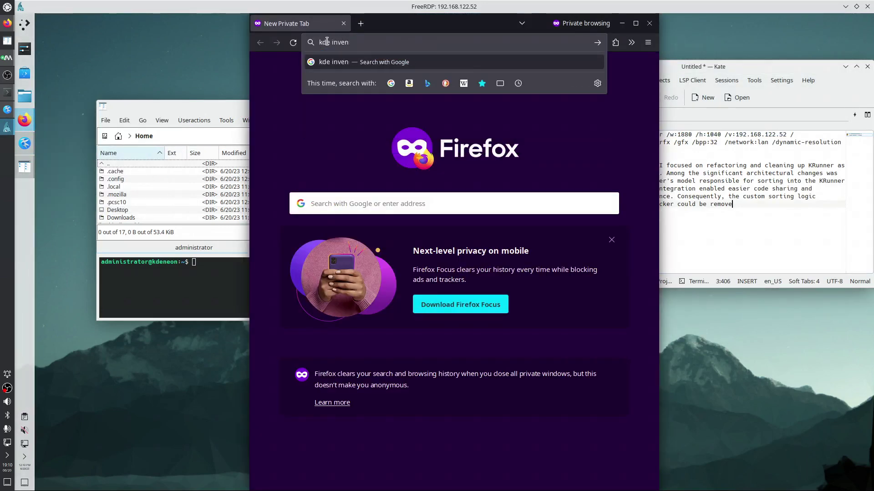
type("t kate")
key("Return")
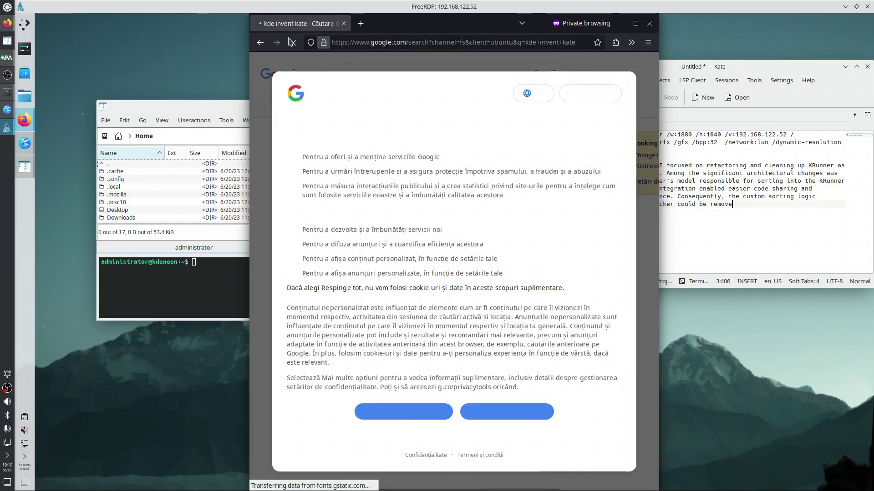
left_click(519, 410)
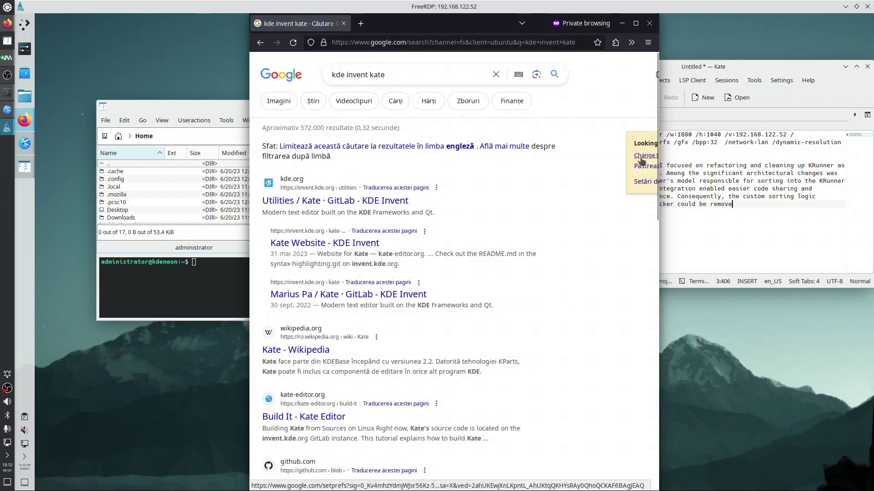
Open the Kate GitLab result in a new tab, maximize it, and browse the branch list
right_click(336, 169)
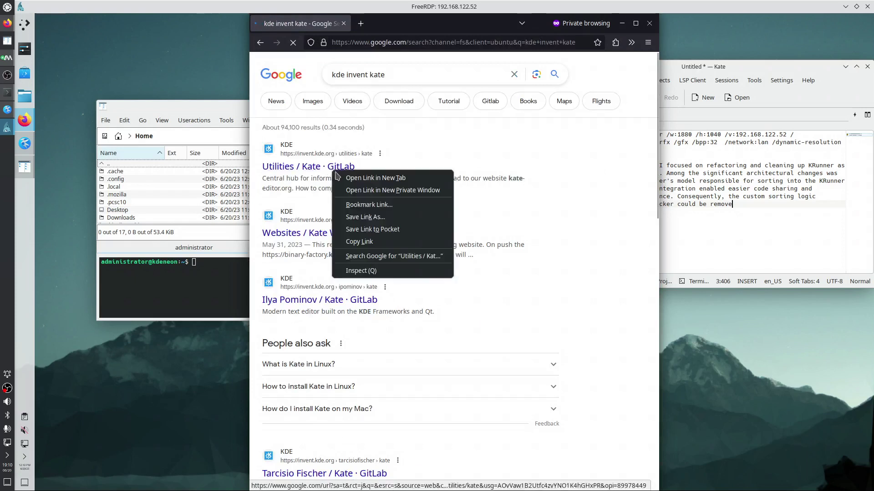
left_click(338, 178)
key("ctrl+Tab")
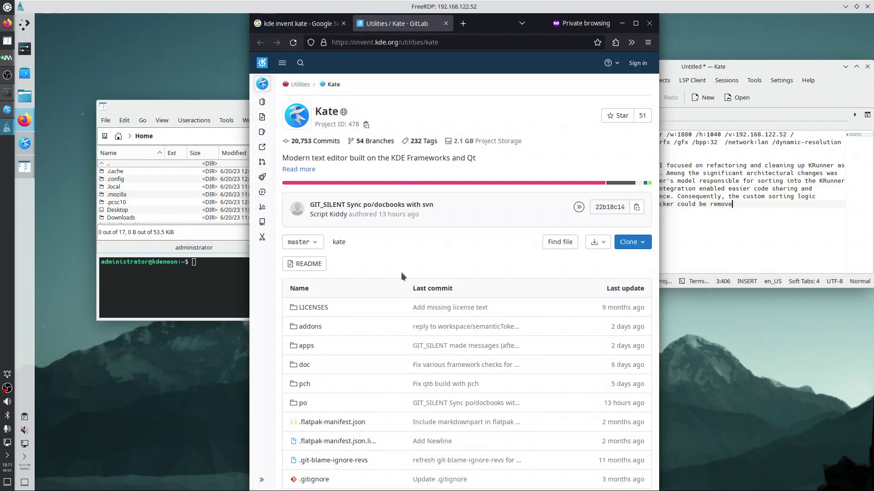
left_click(635, 23)
left_click(260, 237)
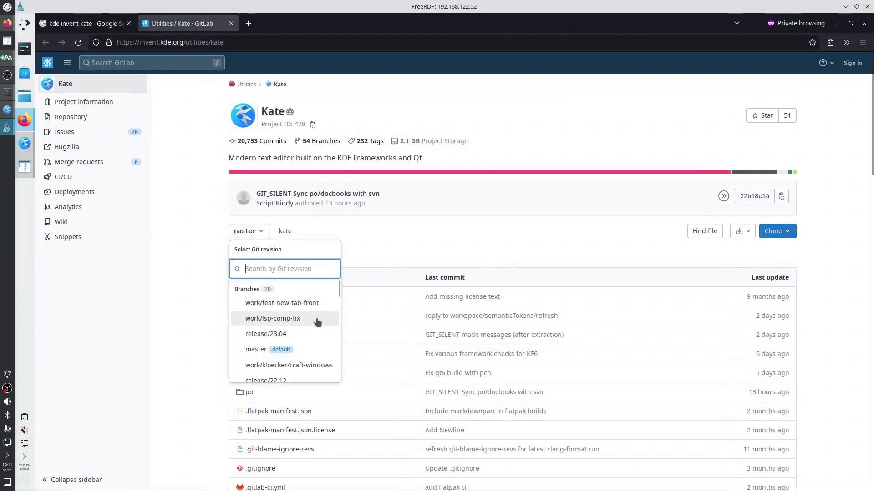
scroll(317, 322, "down", 3)
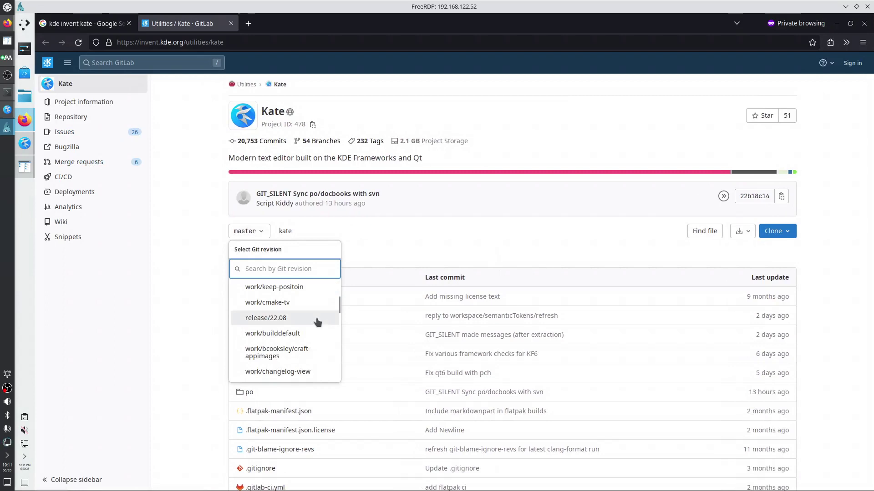
scroll(317, 322, "down", 2)
scroll(317, 322, "down", 5)
scroll(317, 322, "up", 5)
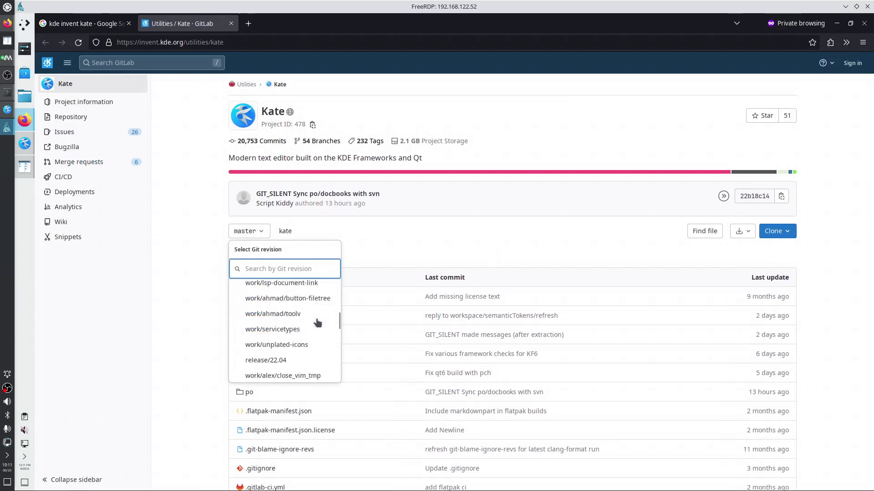
scroll(317, 322, "up", 3)
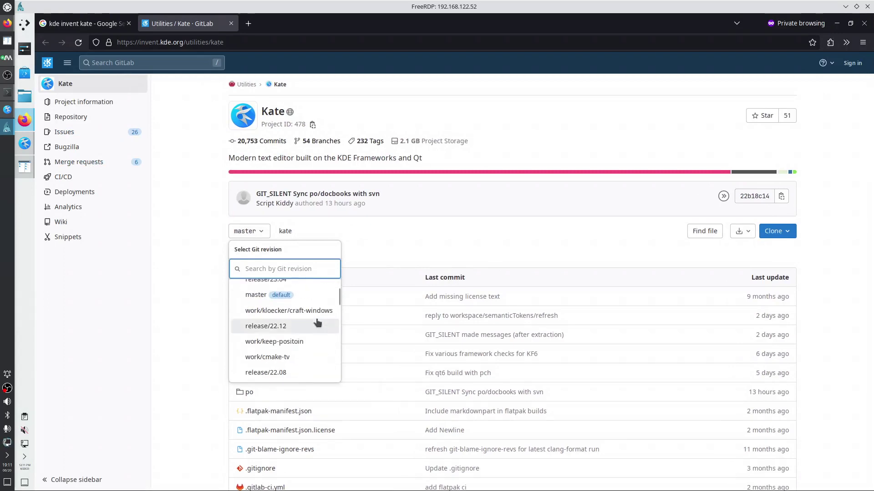
scroll(317, 322, "up", 3)
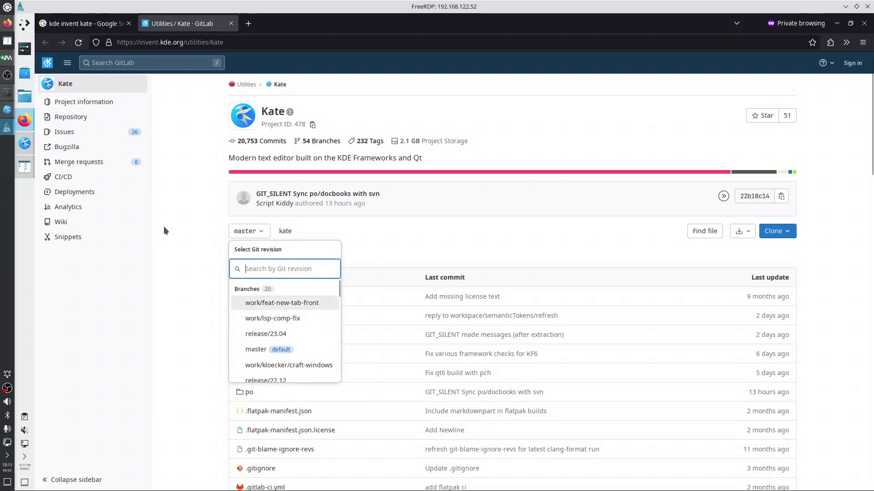
Open master's CMakeLists.txt from Branches, select the QT_MIN_VERSION line, and minimize Firefox
mouse_move(83, 132)
left_click(178, 147)
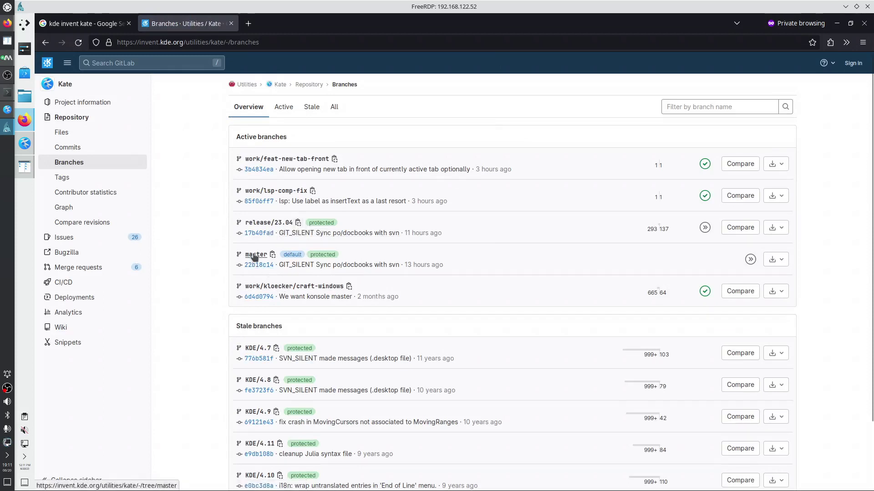
left_click(255, 255)
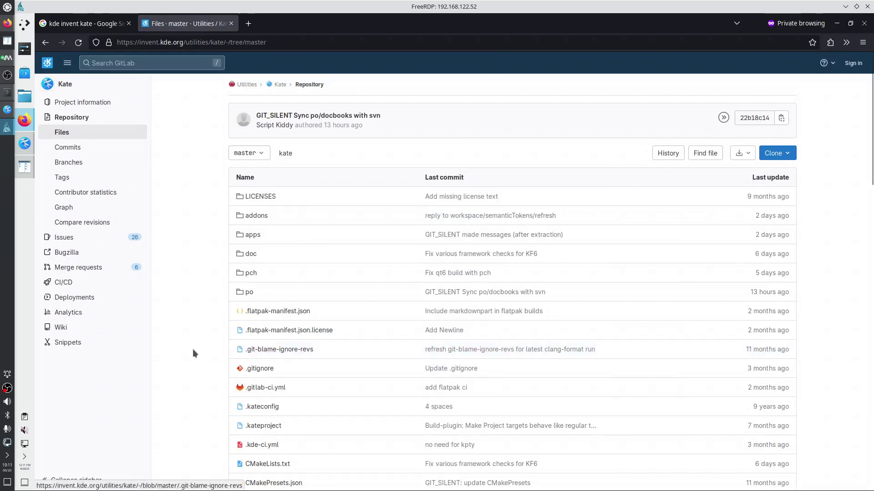
scroll(273, 387, "down", 2)
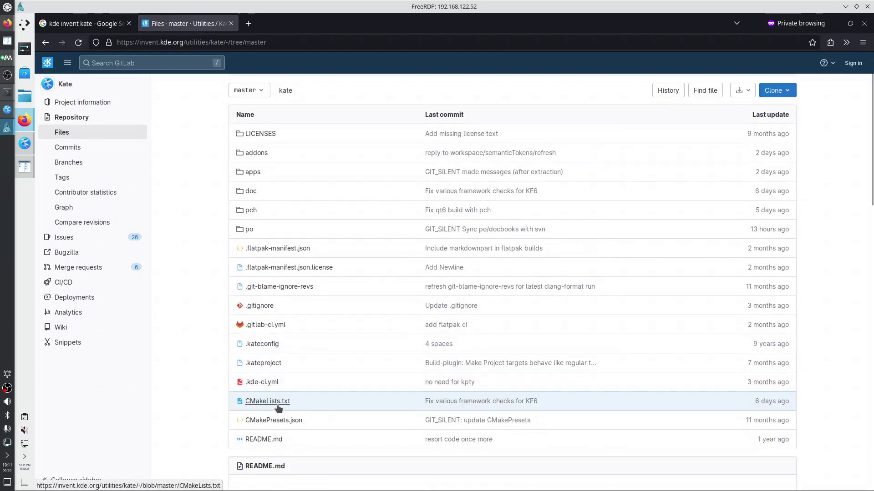
left_click(273, 403)
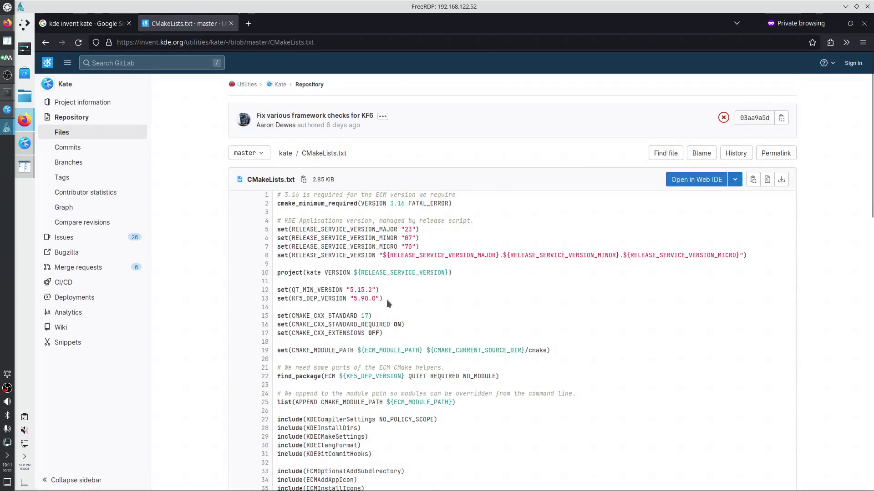
left_click_drag(380, 290, 307, 288)
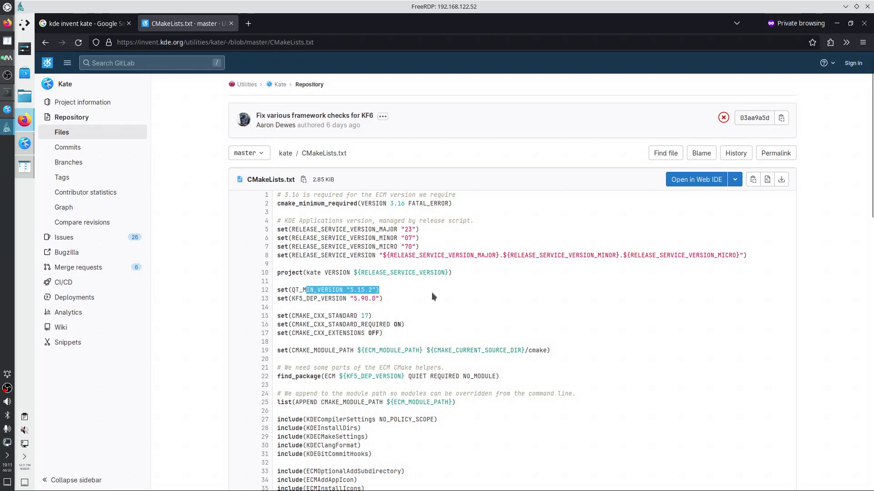
left_click(432, 296)
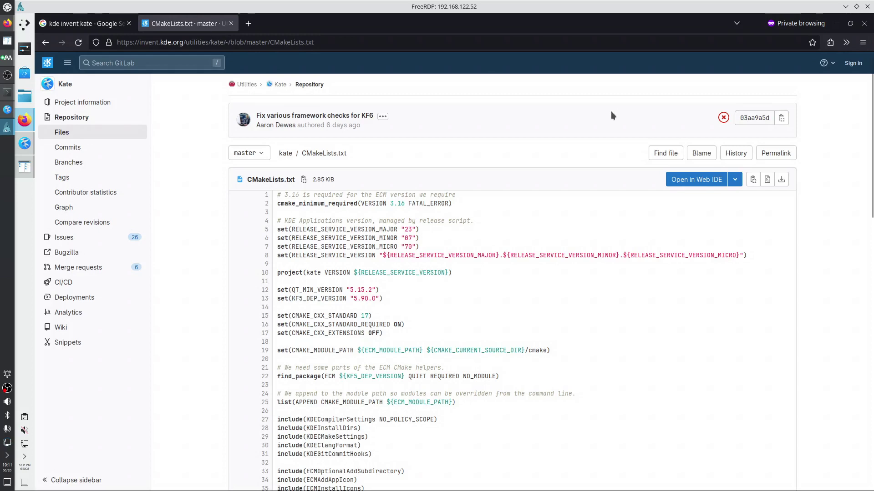
left_click(837, 23)
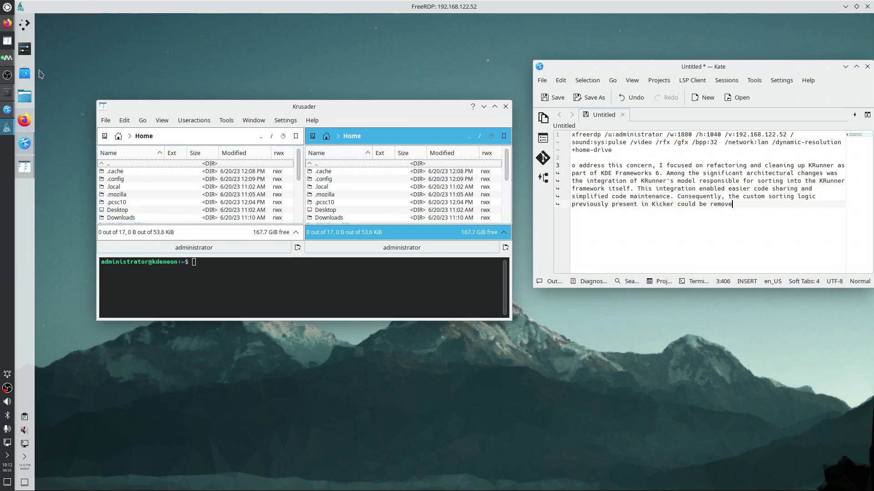
Start System Monitor via launcher search 'mon', then launch Discover from the panel
left_click(26, 28)
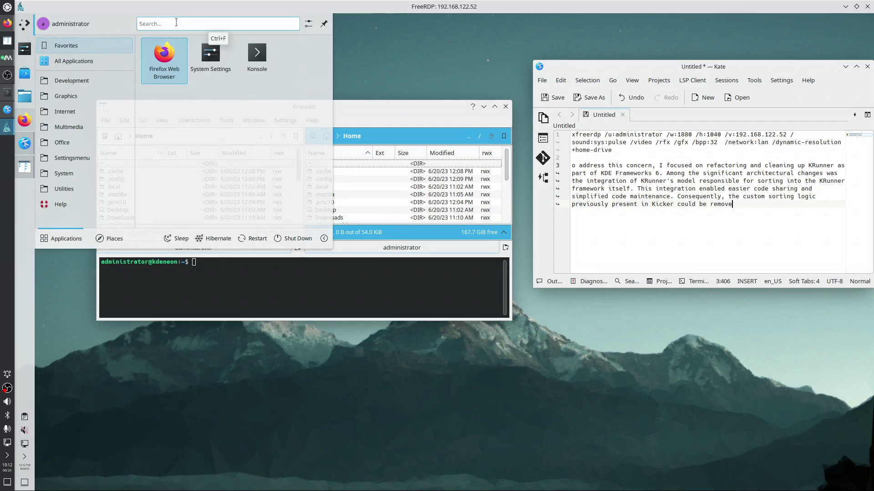
type("mon")
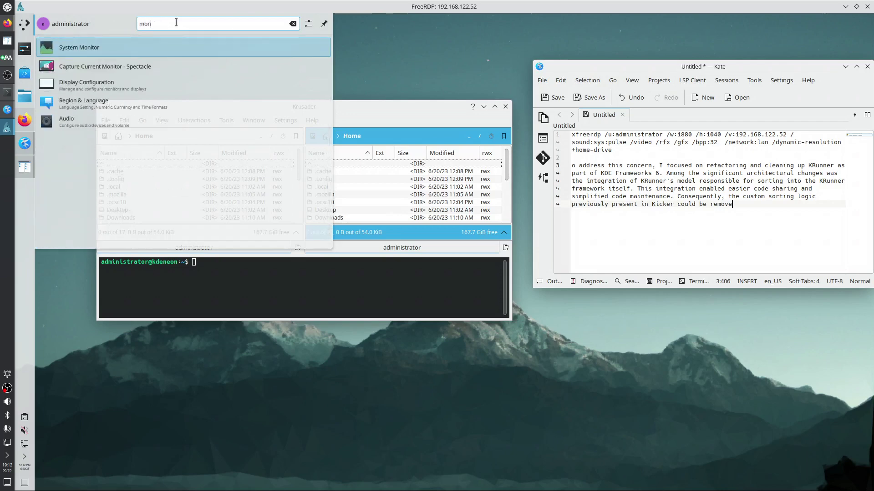
key("Return")
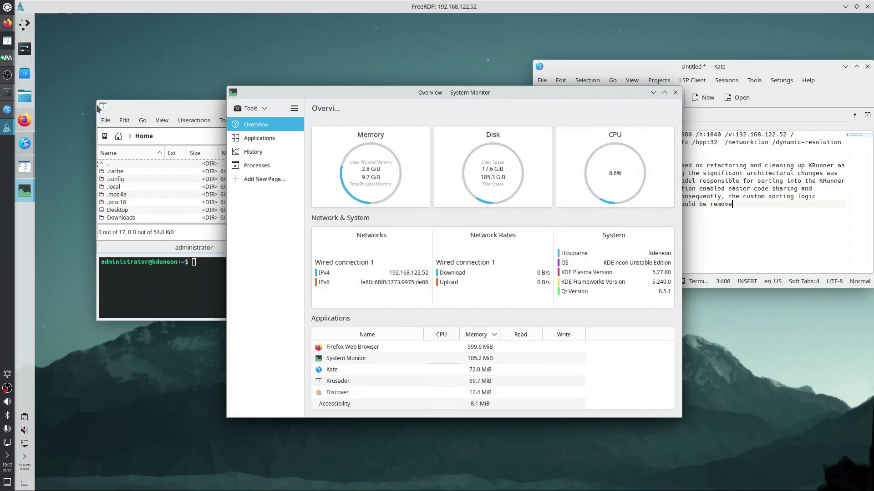
left_click(24, 74)
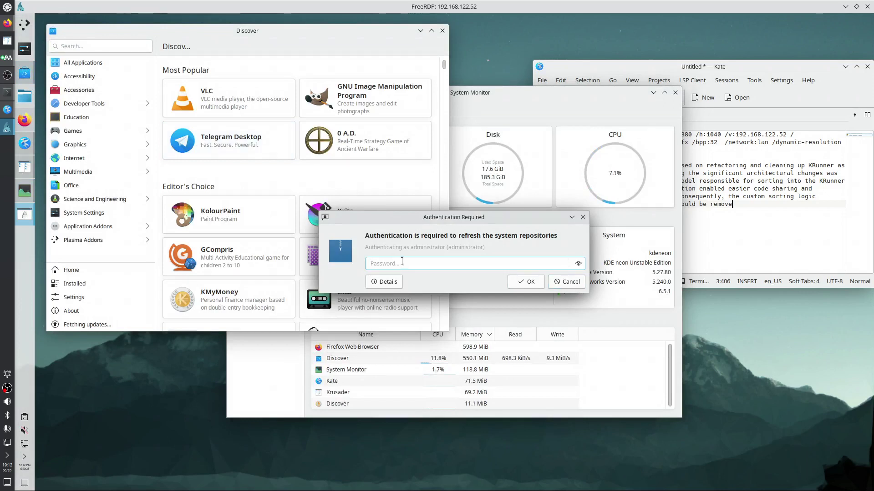
Submit the admin password, then browse Office and Multimedia to the CD and DVD category
type("1234")
key("Return")
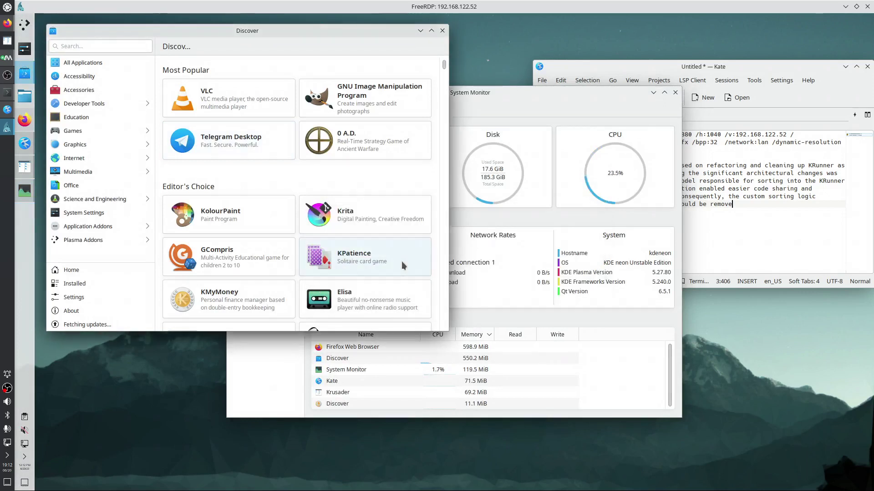
left_click(93, 187)
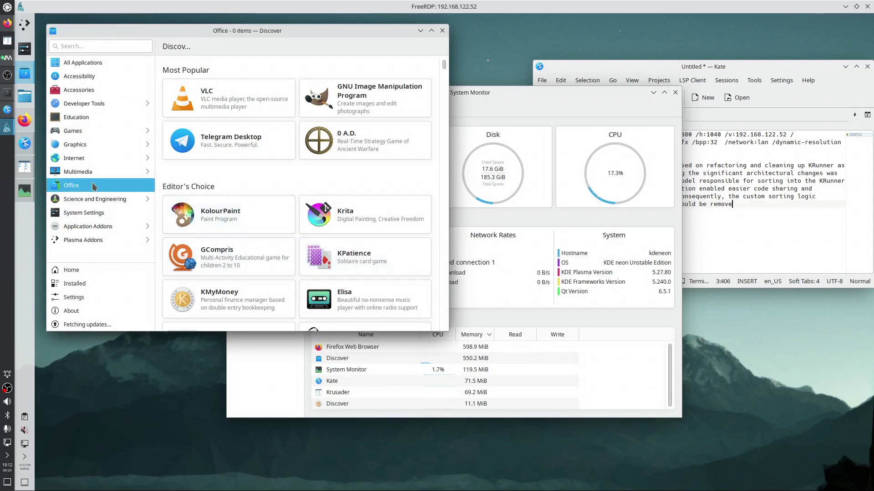
left_click(92, 169)
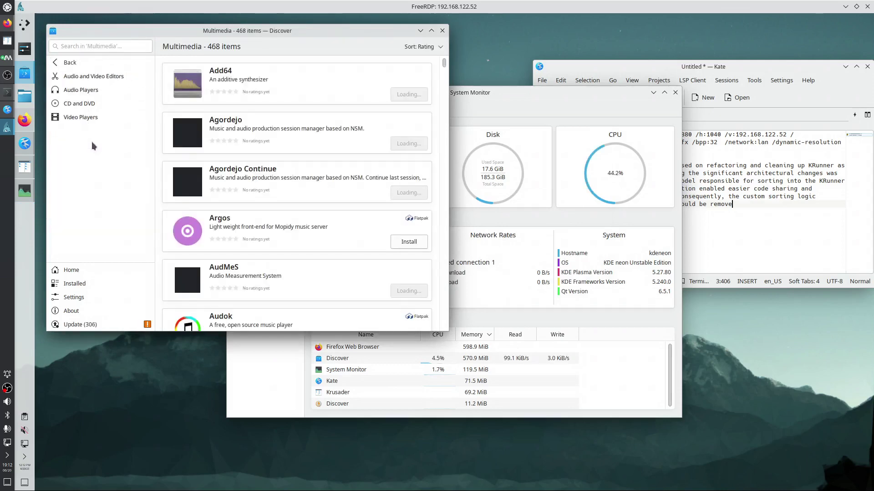
left_click(82, 105)
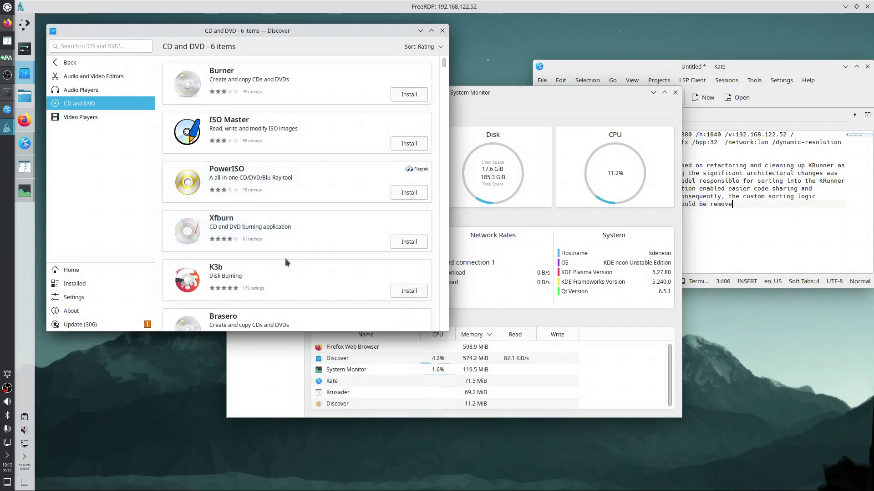
Install K3b with the administrator password, then tile Discover on the left half beside System Monitor
left_click(406, 291)
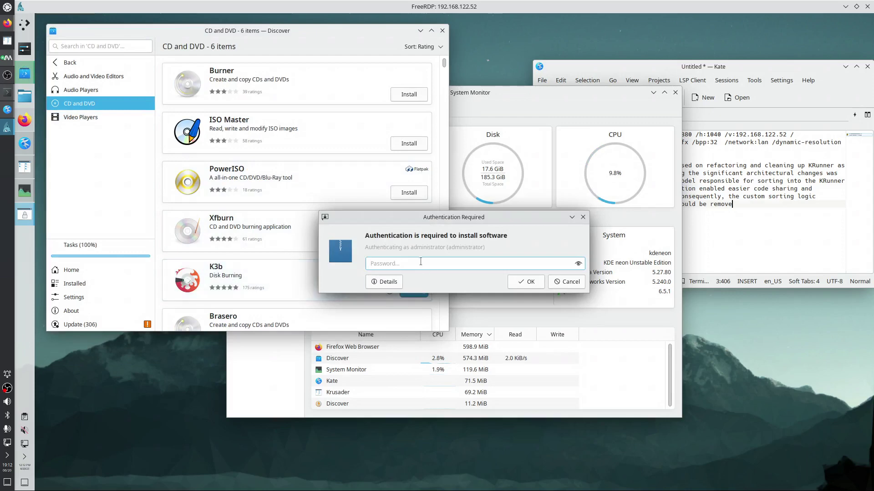
left_click(421, 262)
type("●●●●")
left_click(385, 282)
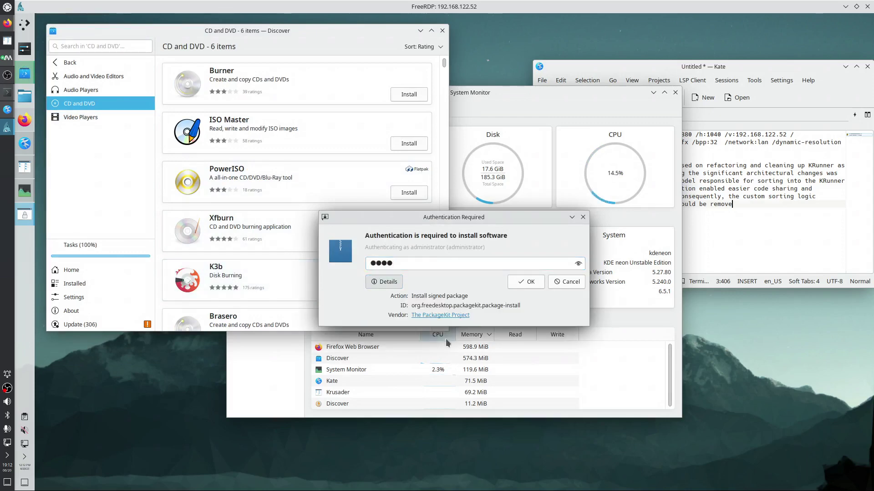
left_click(521, 283)
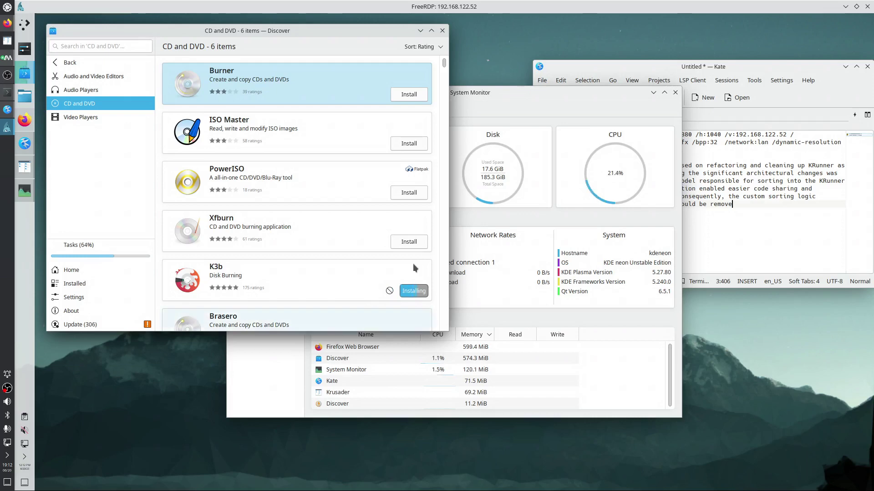
left_click_drag(526, 118, 873, 250)
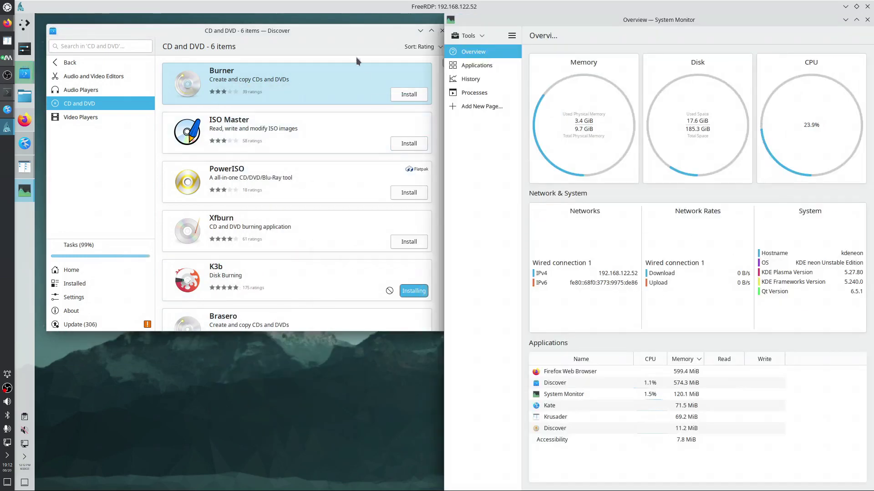
left_click_drag(311, 35, 16, 91)
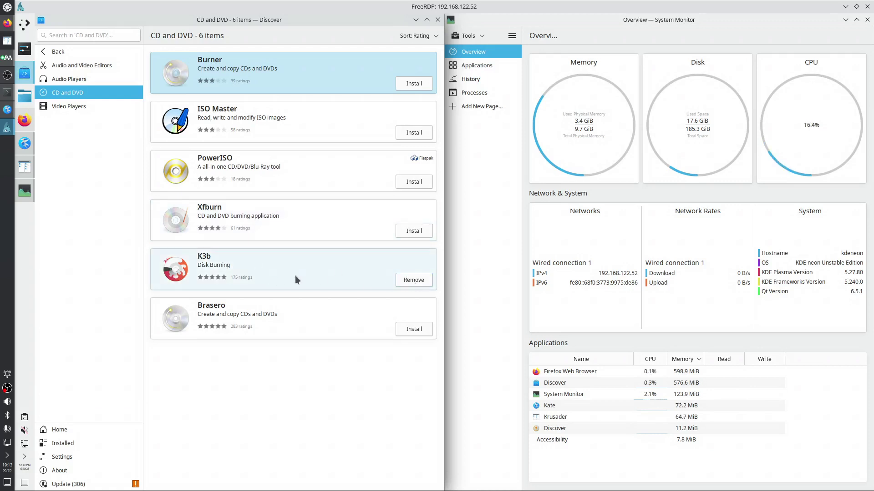
Launch K3b from its Discover page, dismiss its configuration warning, close it, and show Video Players
left_click(282, 278)
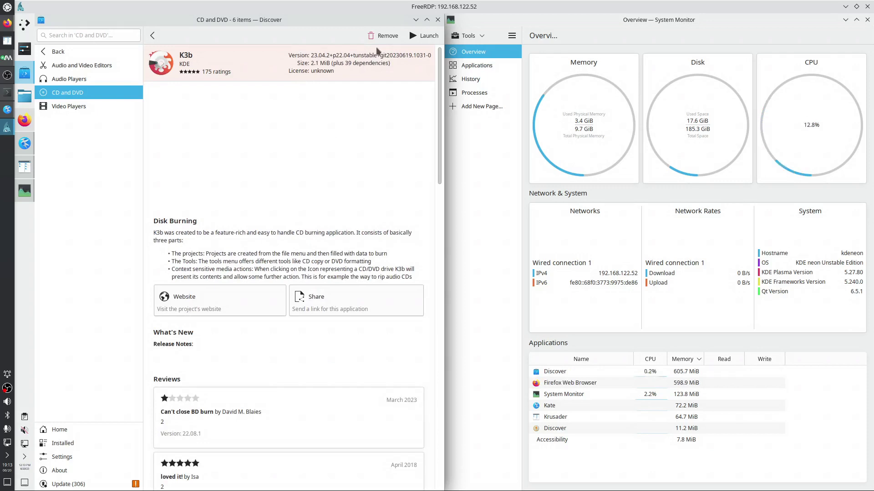
left_click(428, 36)
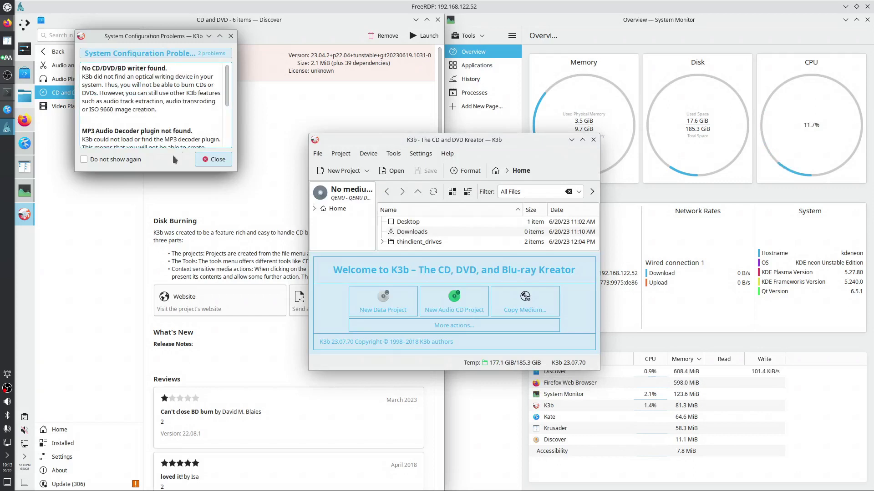
left_click(221, 159)
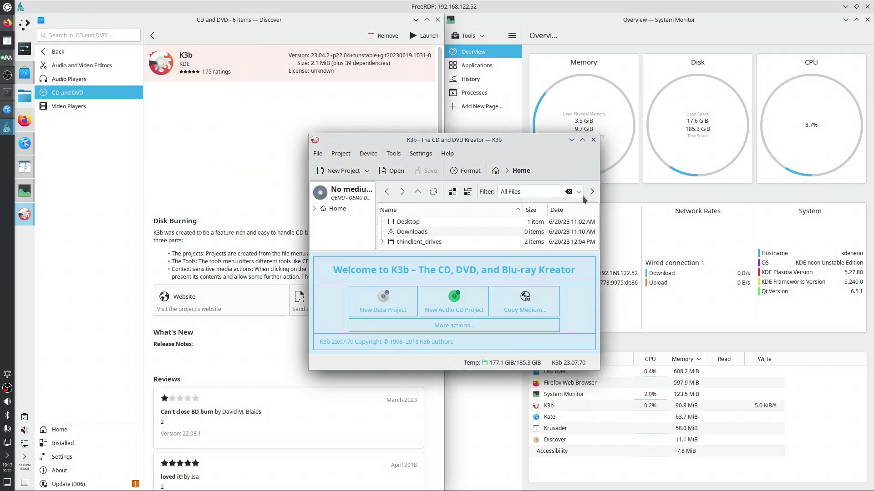
left_click(593, 139)
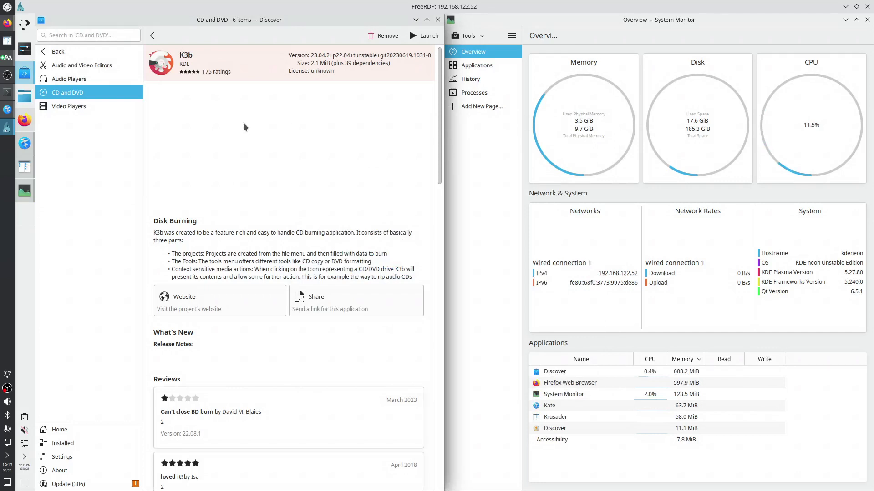
left_click(68, 107)
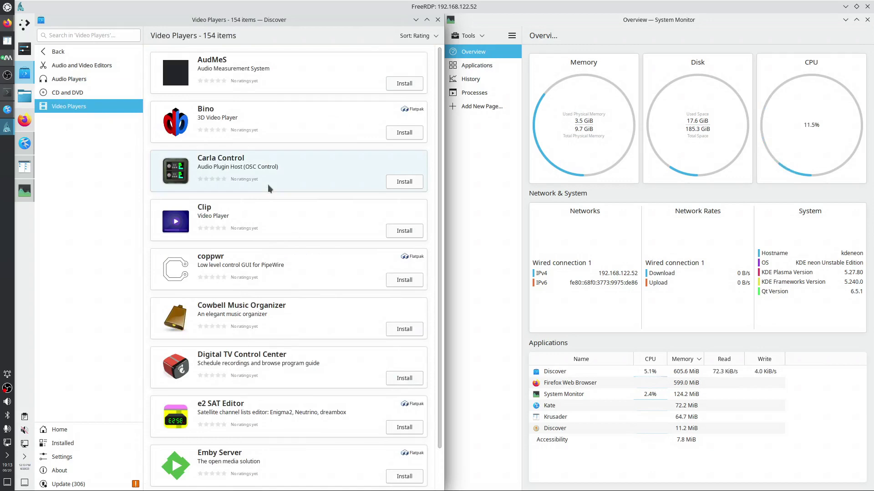
Scroll through the Video Players list, then switch to the 259-item Audio Players category
scroll(267, 184, "down", 1)
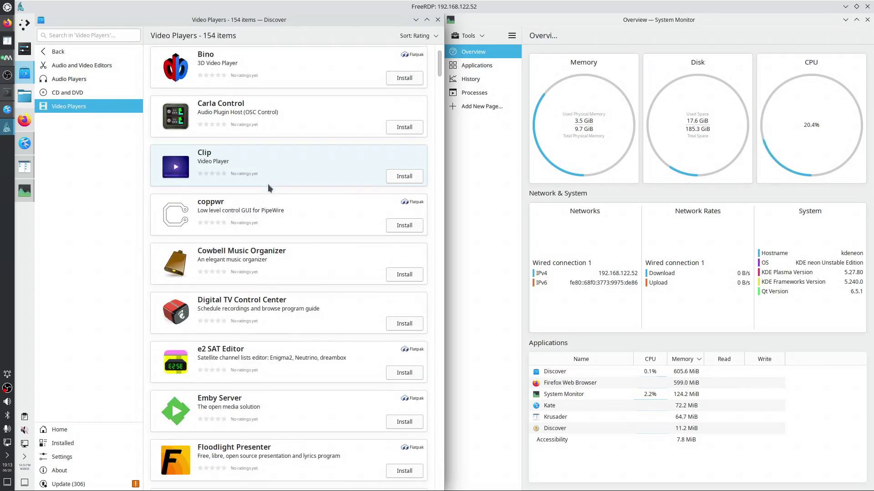
scroll(267, 184, "down", 5)
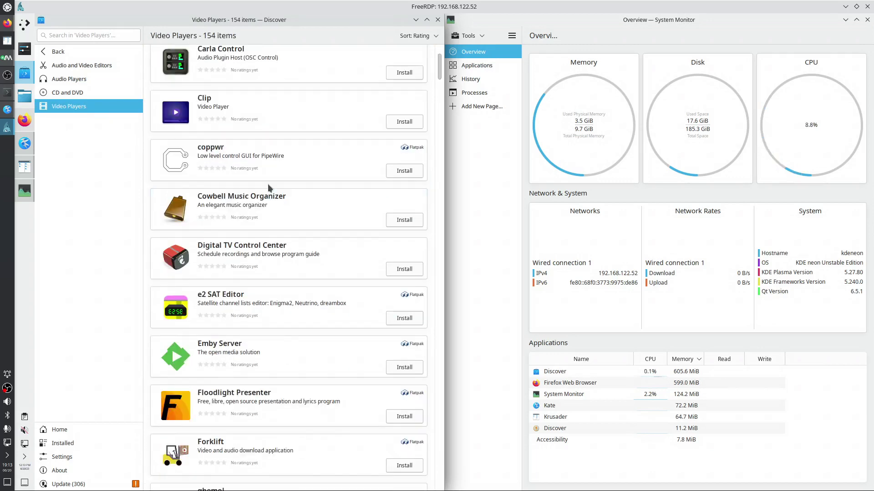
scroll(267, 184, "down", 7)
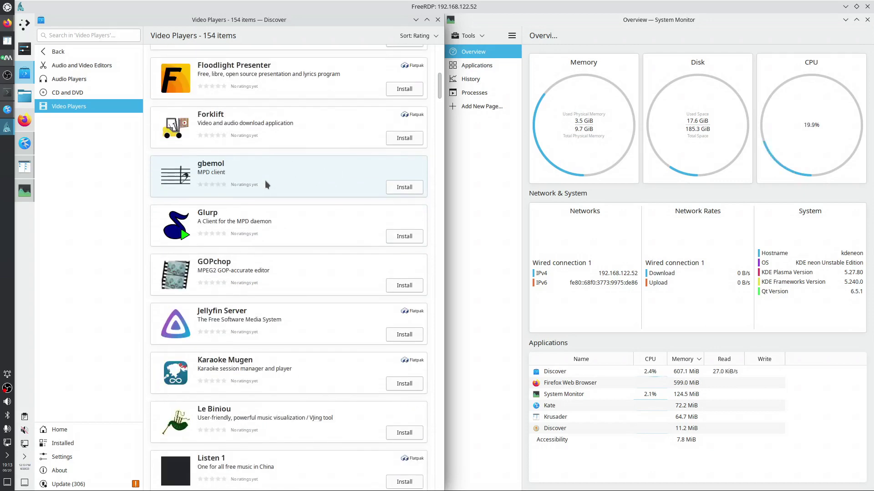
scroll(265, 182, "down", 7)
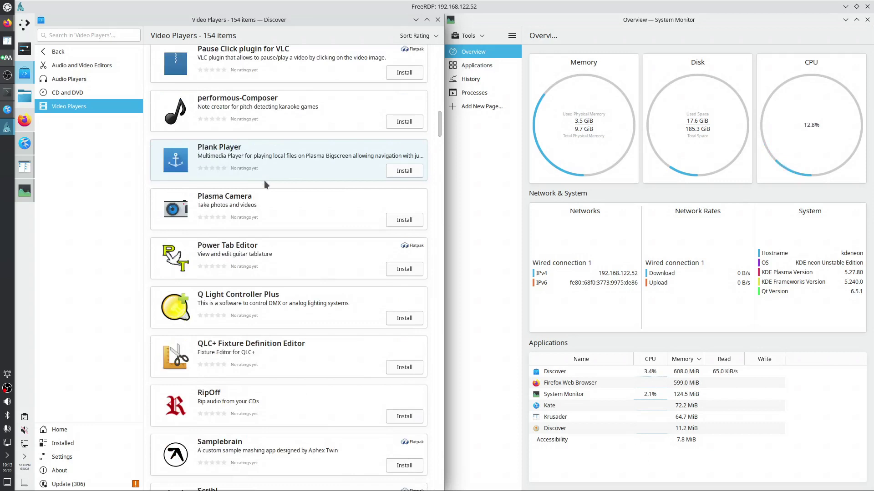
left_click(54, 80)
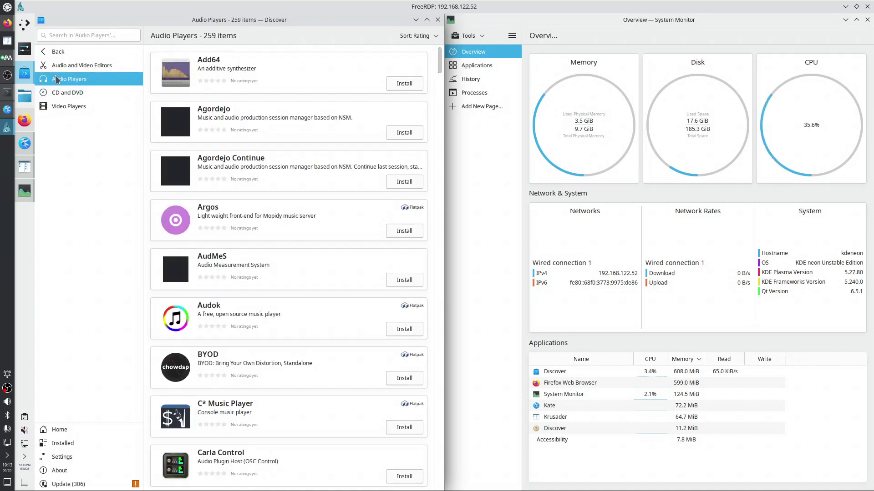
Search the catalogue for 'eli' and install Elisa, authorising with the admin password
left_click(98, 36)
type("elisa")
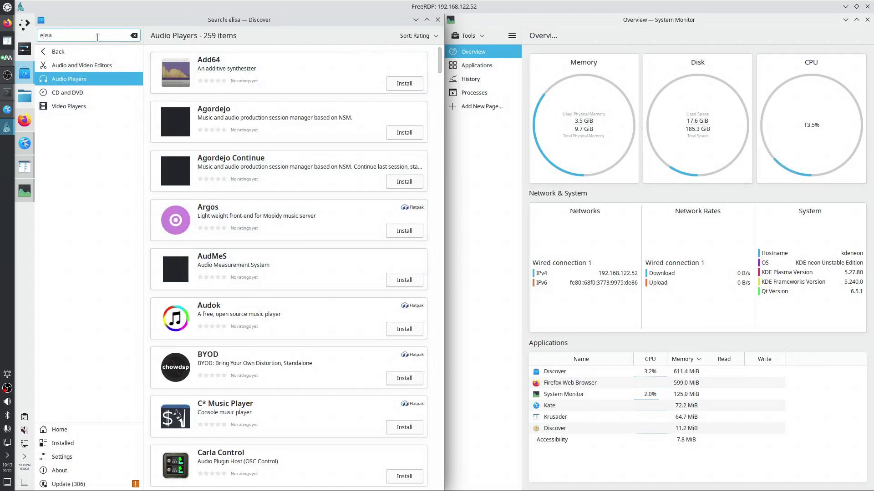
left_click(416, 83)
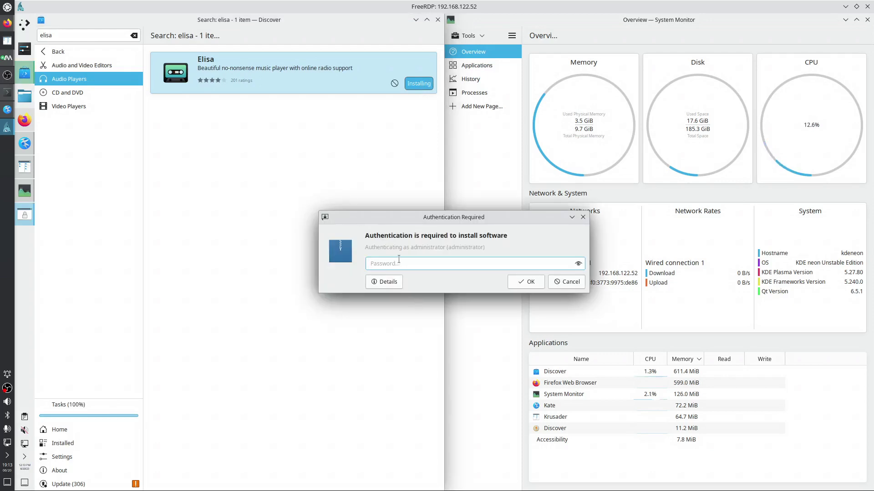
type("●●●●")
left_click(524, 282)
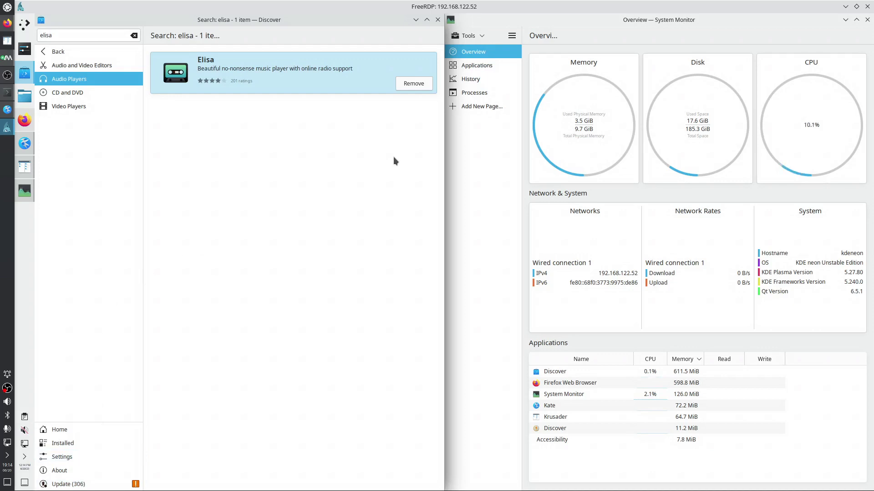
Open Elisa's details page, check which sources offer it, and launch it
left_click(305, 75)
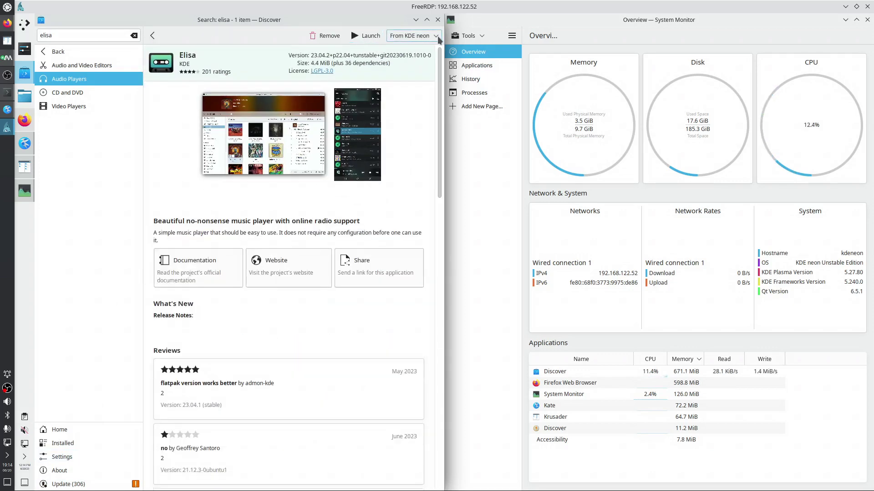
left_click(437, 38)
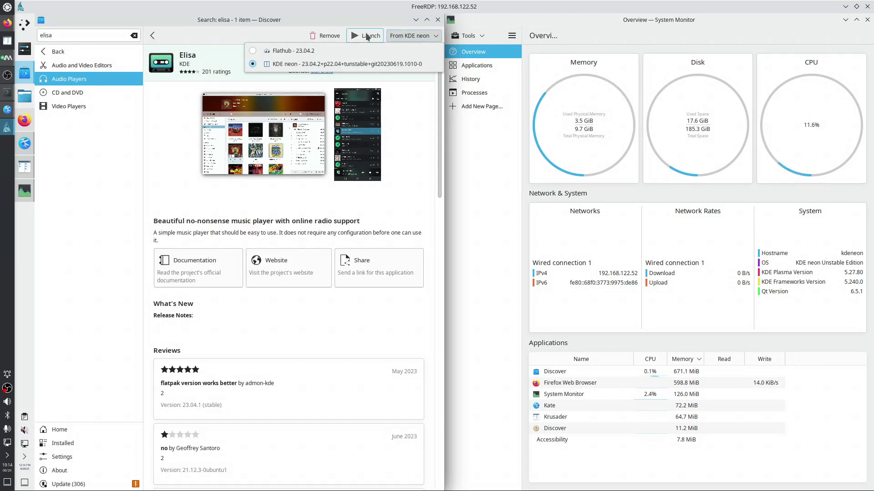
left_click(365, 40)
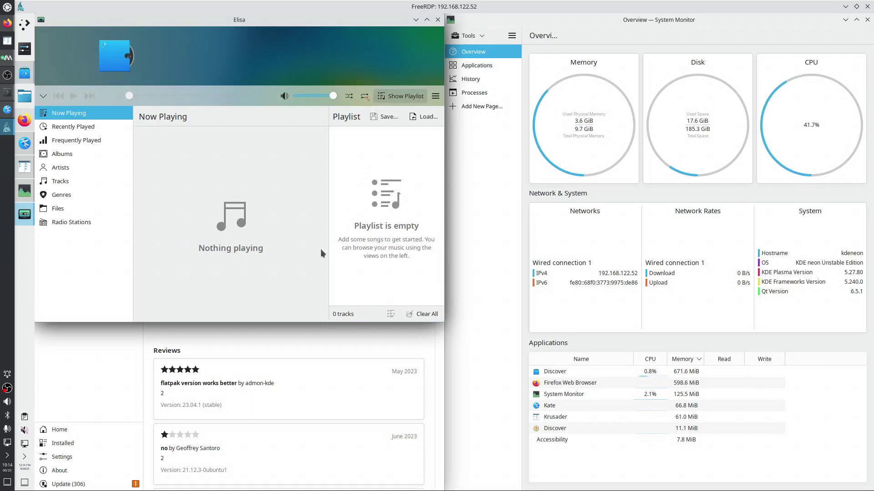
Play the Classic rock replay station from Elisa's Radio Stations, then close Elisa
left_click(77, 223)
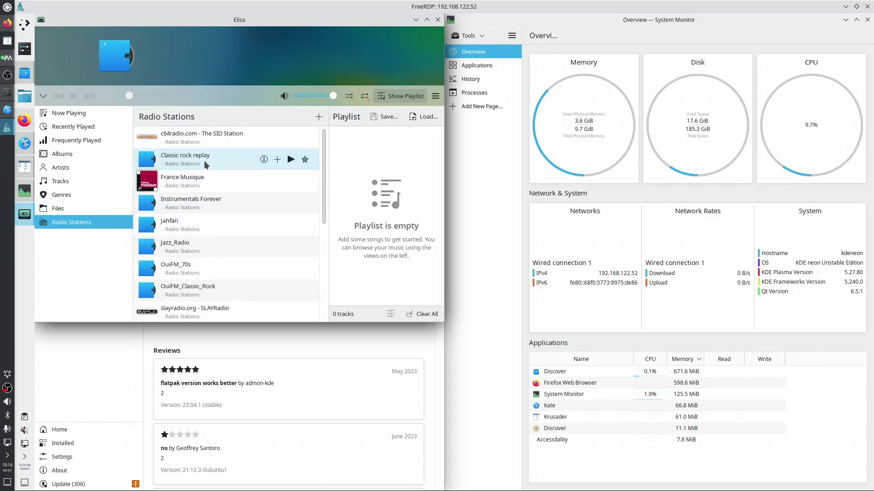
left_click(211, 164)
left_click(290, 160)
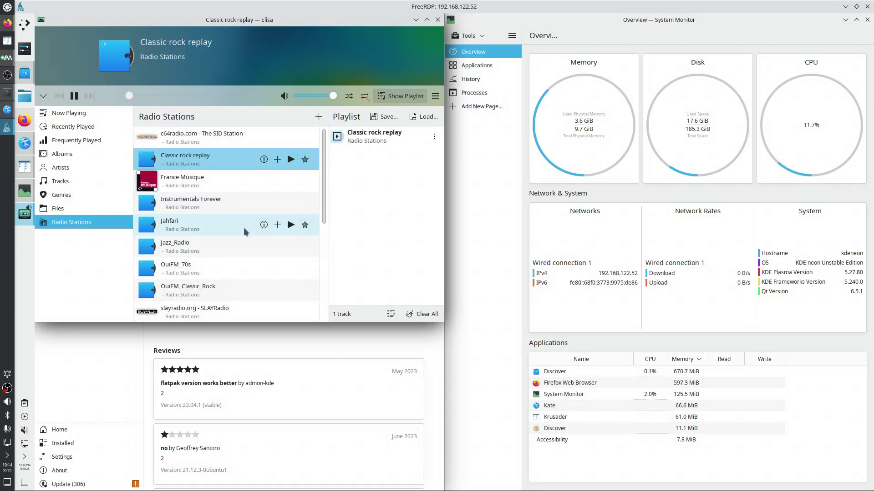
left_click(438, 20)
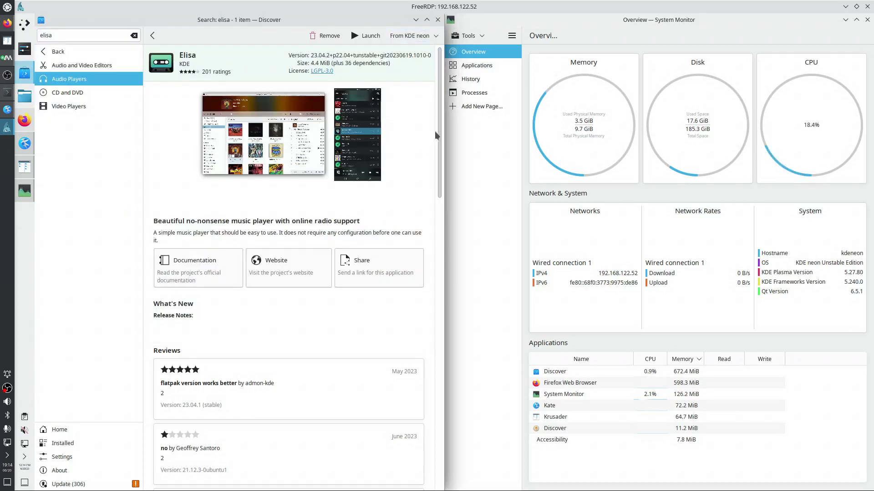
Close Discover, view System Monitor's Applications, History and Processes pages, then quit with Ctrl+Q
left_click(438, 20)
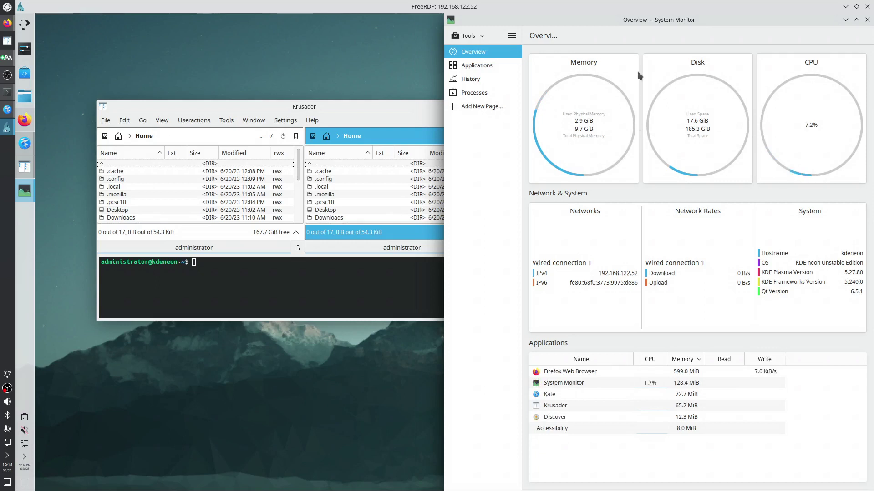
left_click(471, 66)
left_click(469, 81)
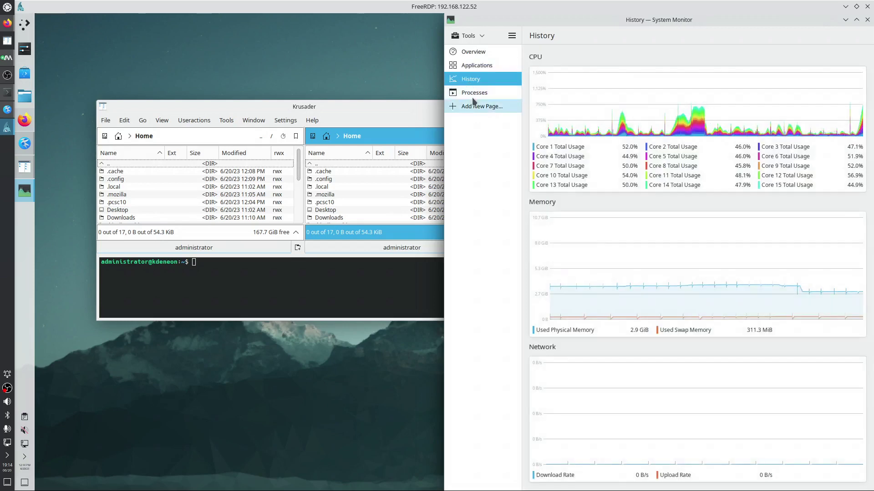
left_click(471, 92)
key("ctrl+q")
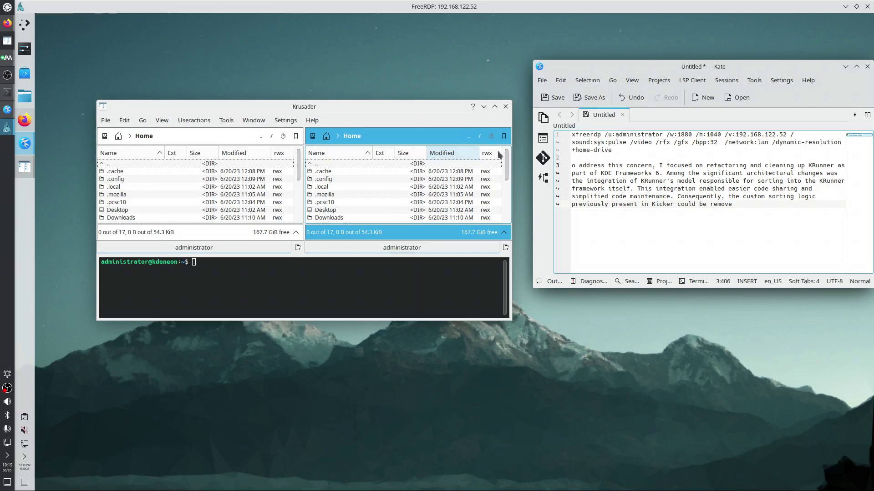
Open the Kickoff launcher and inspect the Meld entry's options among Development apps
left_click(25, 26)
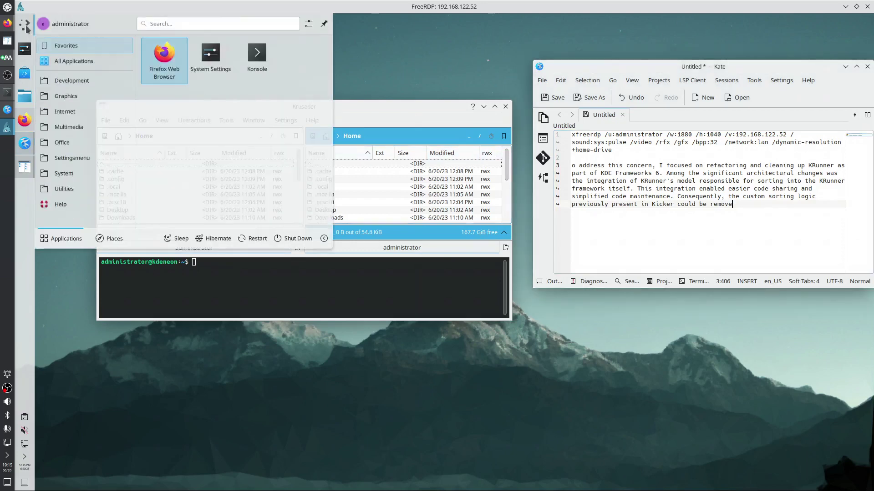
mouse_move(75, 160)
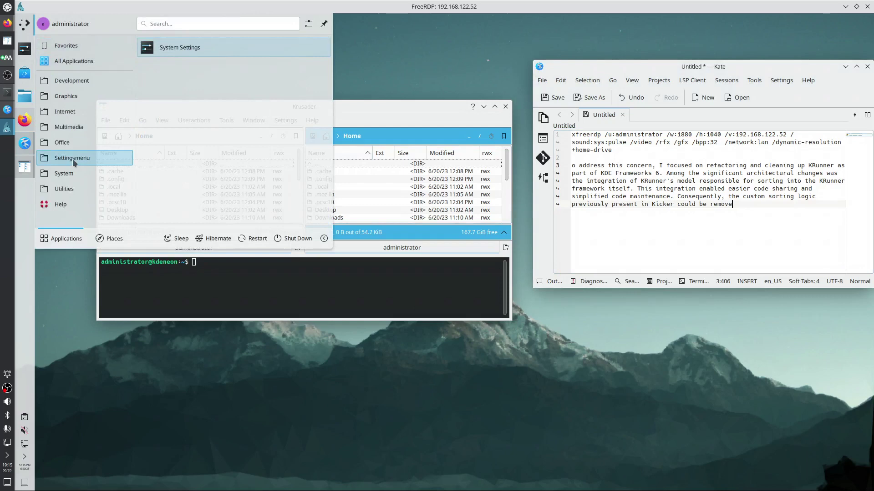
mouse_move(82, 45)
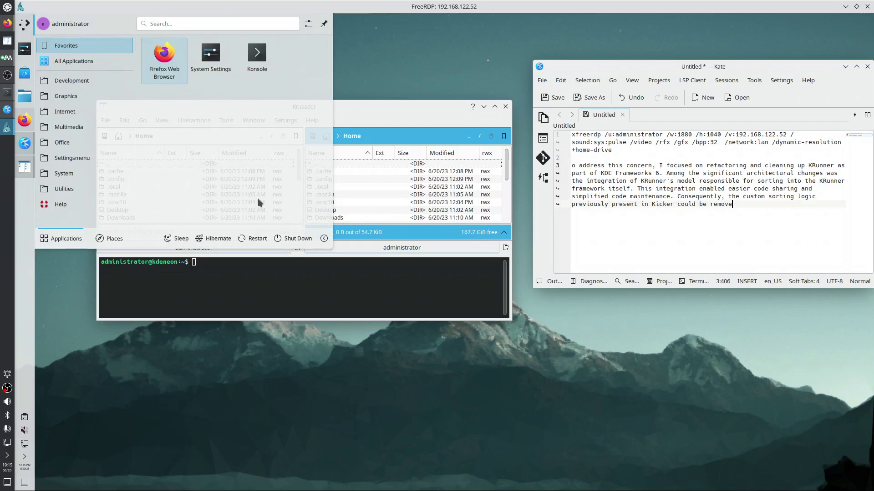
left_click(8, 8)
left_click(8, 8)
mouse_move(80, 84)
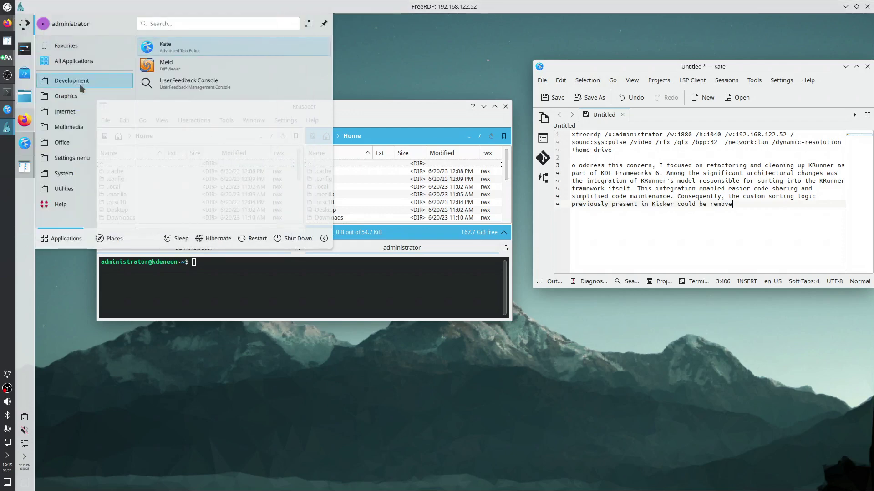
right_click(173, 68)
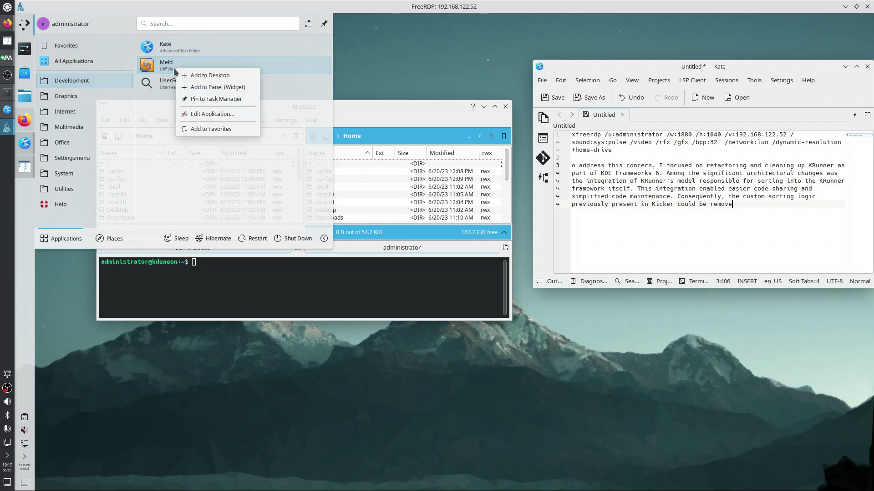
left_click(170, 146)
Check options for Crashed Processes Viewer and Firefox while browsing Internet and Graphics apps
mouse_move(110, 58)
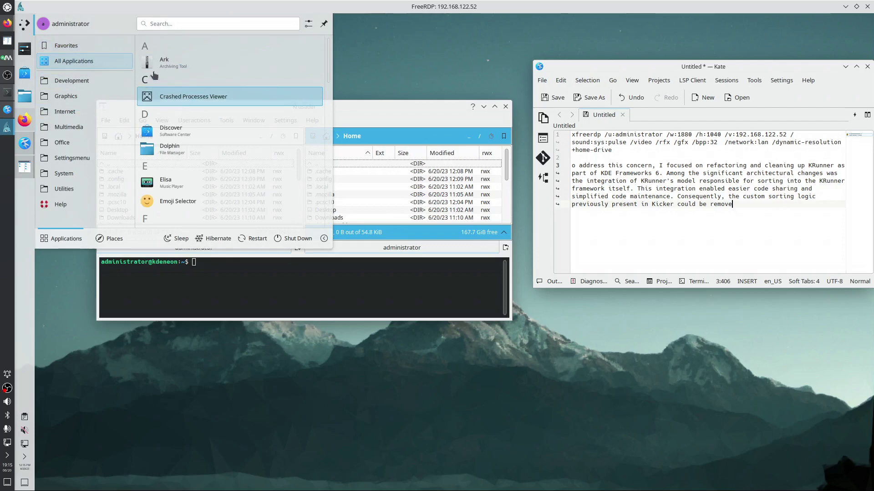
right_click(179, 98)
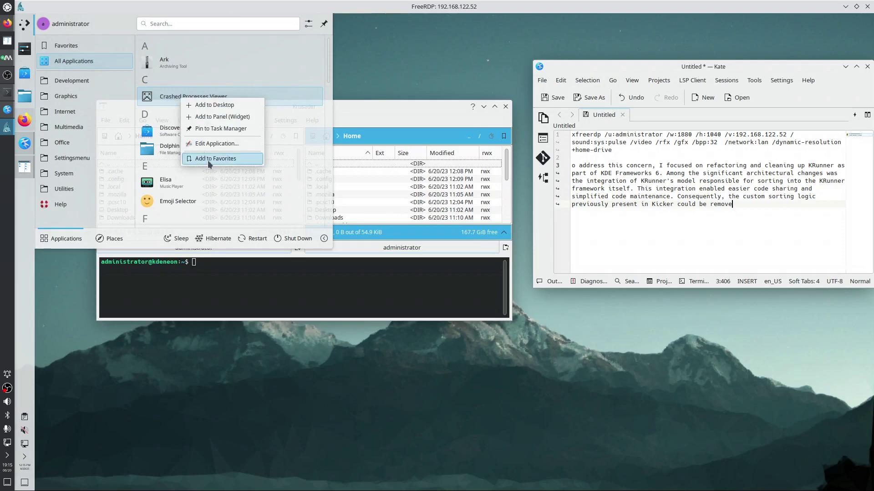
left_click(85, 114)
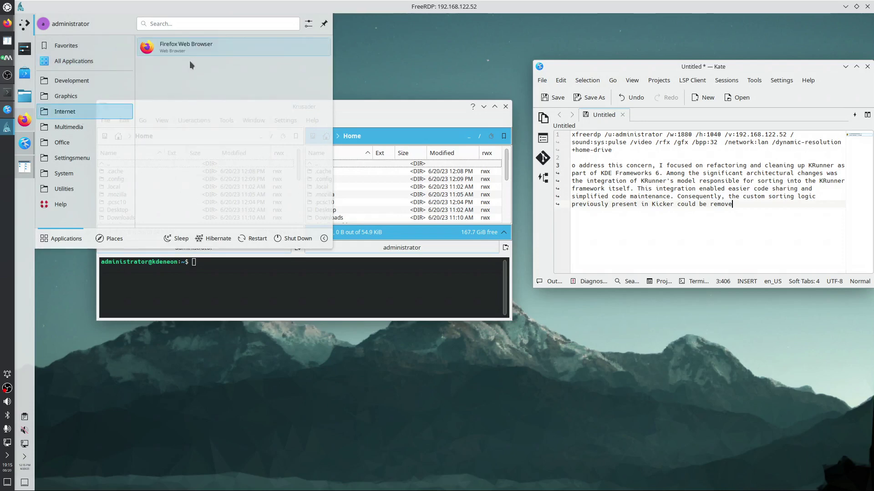
right_click(190, 48)
left_click(81, 97)
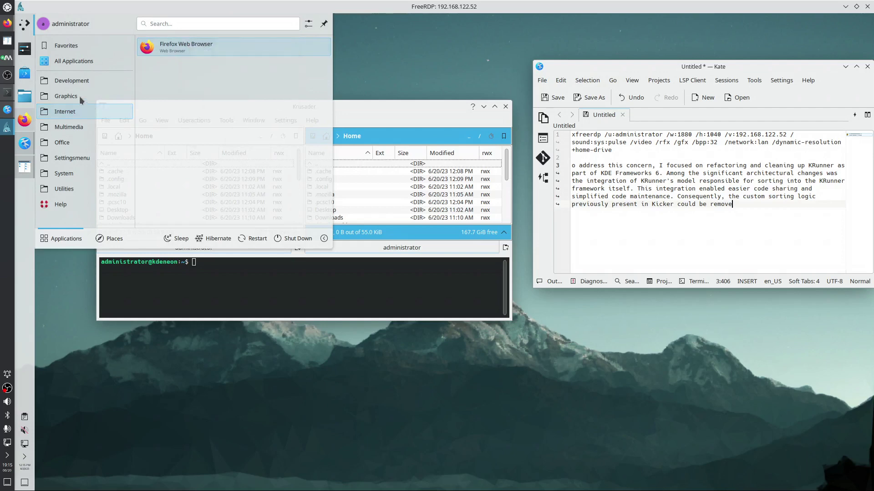
Return to Development, check Meld's options again, then launch Help Center
left_click(73, 81)
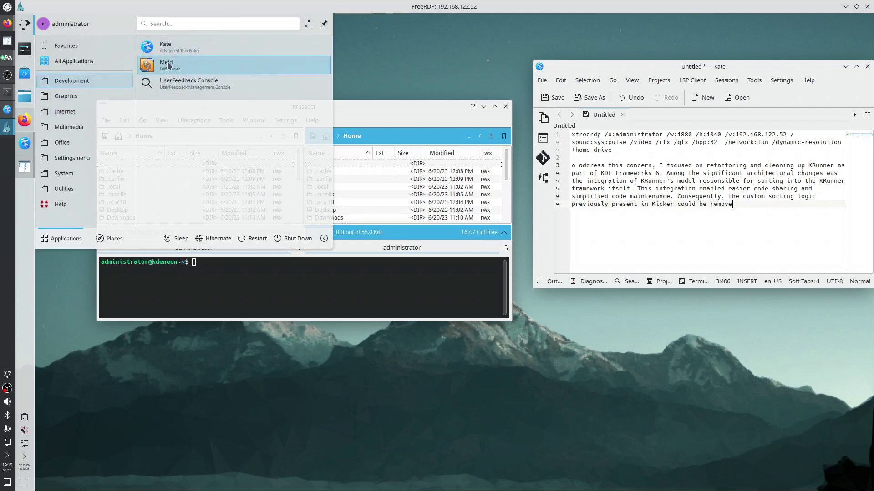
right_click(169, 68)
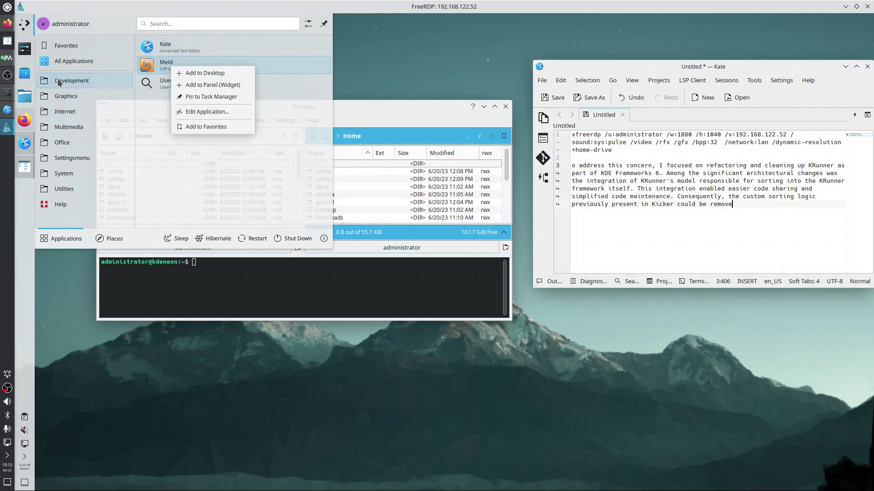
left_click(68, 204)
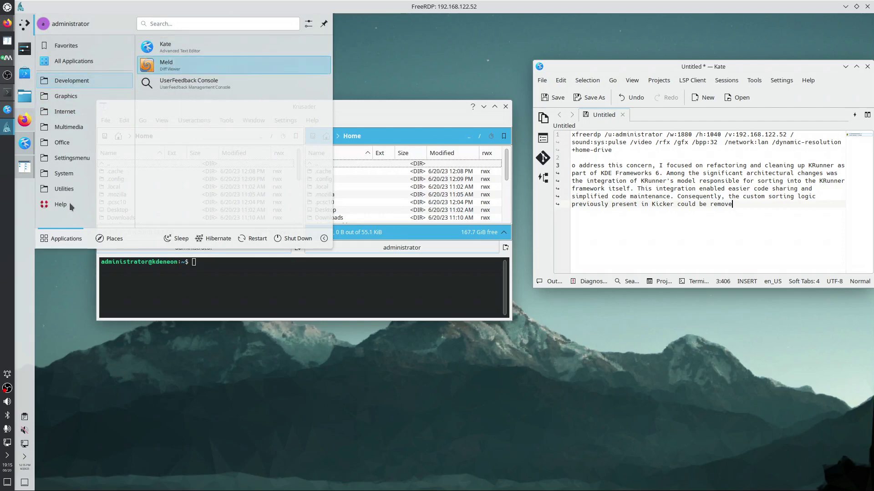
left_click(69, 205)
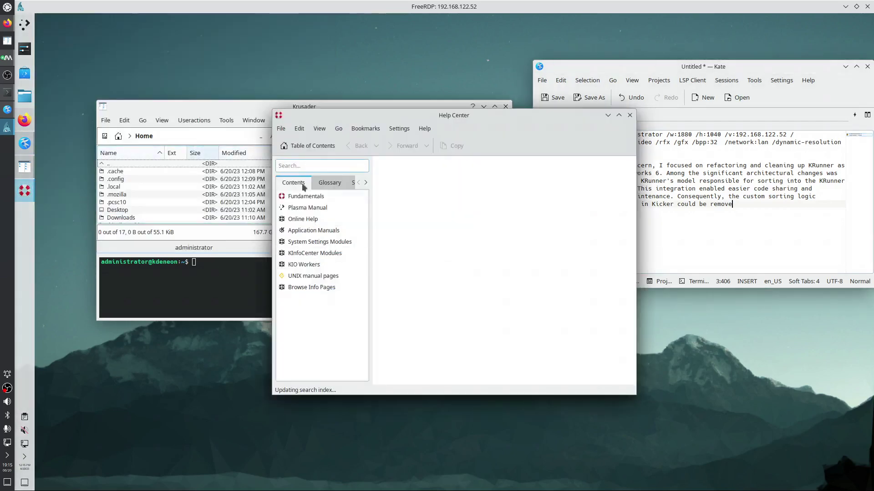
Open Fundamentals' Common Tasks chapter in Help Center's contents and move the window right
left_click(308, 200)
left_click(307, 217)
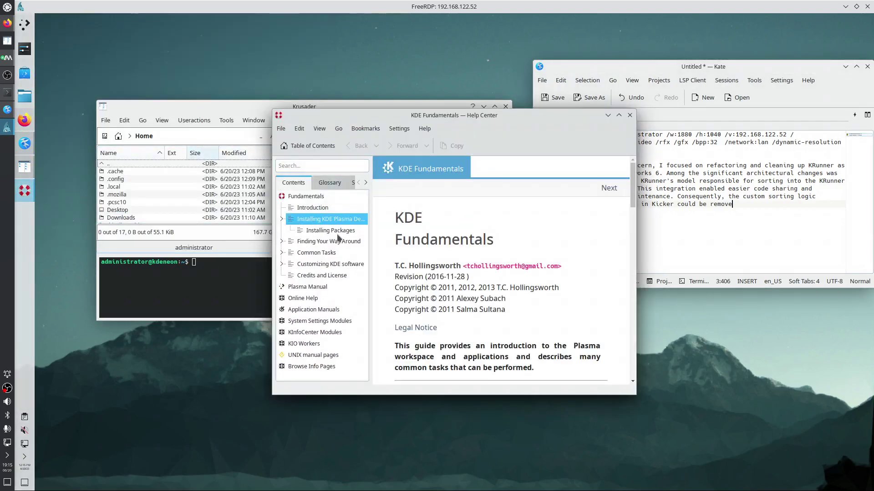
left_click(319, 253)
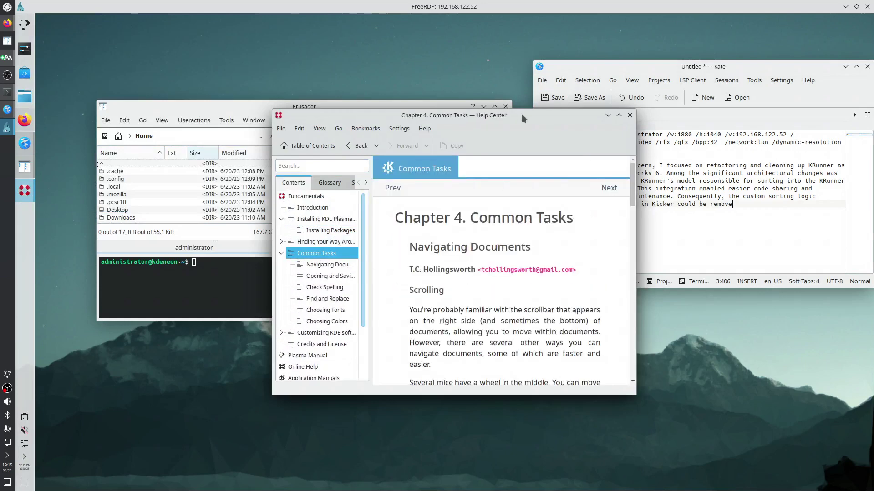
left_click_drag(523, 115, 741, 62)
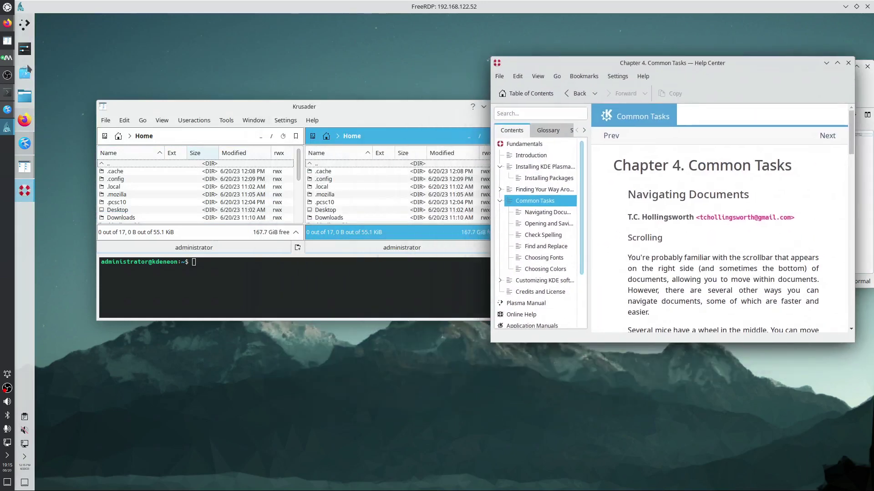
left_click(7, 7)
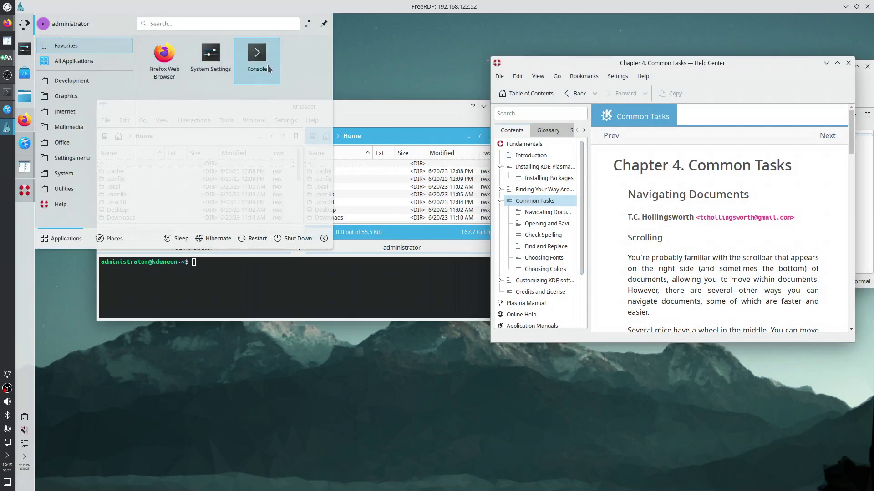
Start a Konsole terminal tiled on the left and run 'ps aux | grep help'
left_click(267, 64)
left_click_drag(399, 122, 2, 237)
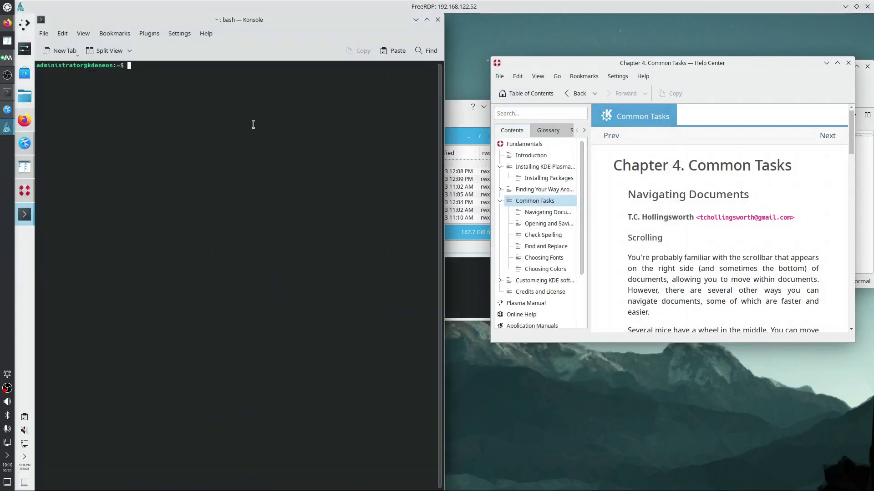
type("ps aux | grep help")
key("Return")
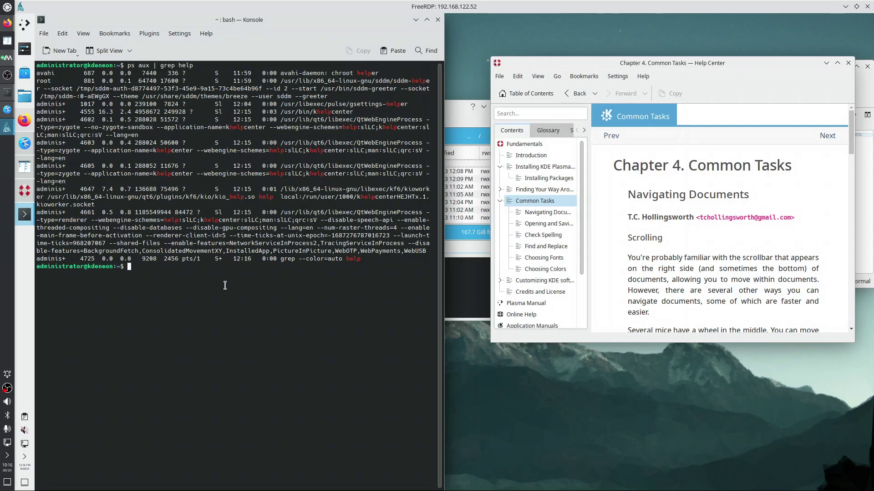
Maximize Konsole, copy 'khelpcenter' from the output, and begin typing 'lsof | grep'
left_click(426, 20)
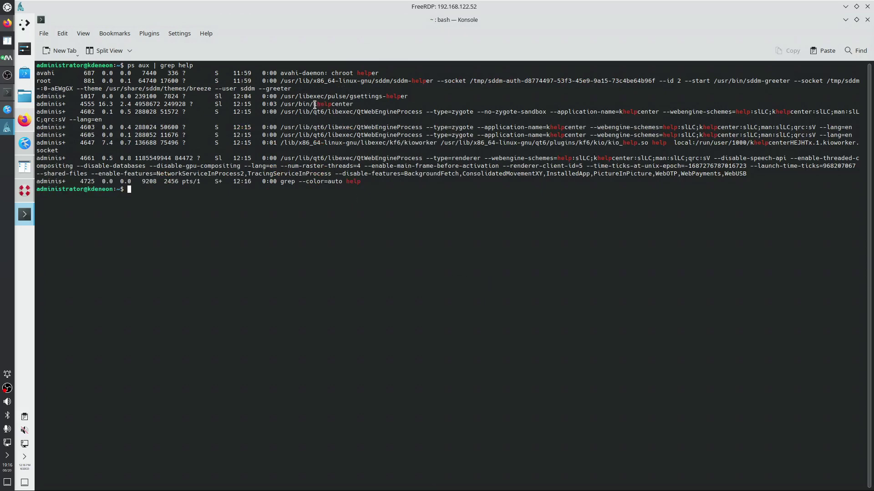
left_click_drag(314, 104, 352, 104)
right_click(349, 104)
key("Escape")
left_click(161, 225)
type("lsof | grep")
Page the output of lsof | grep khelpcenter through less, scroll it, then quit the pager
type("khelpcenter")
type("| less")
key("Return")
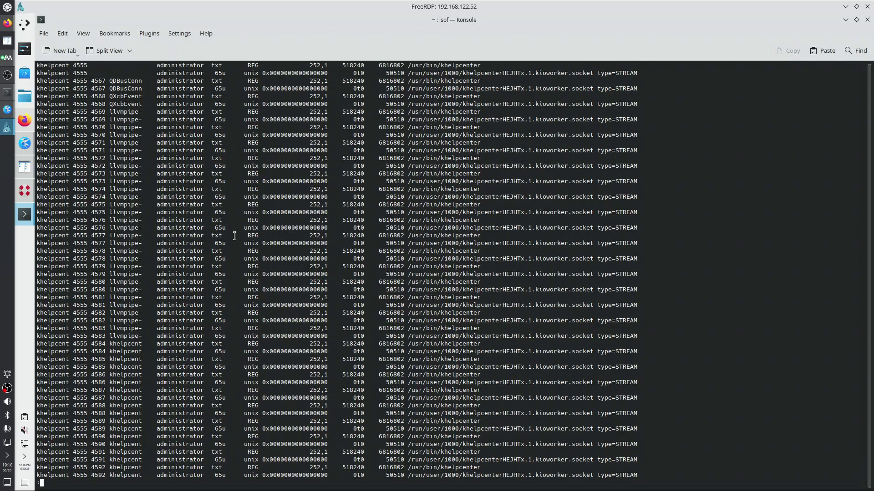
scroll(474, 200, "down", 15)
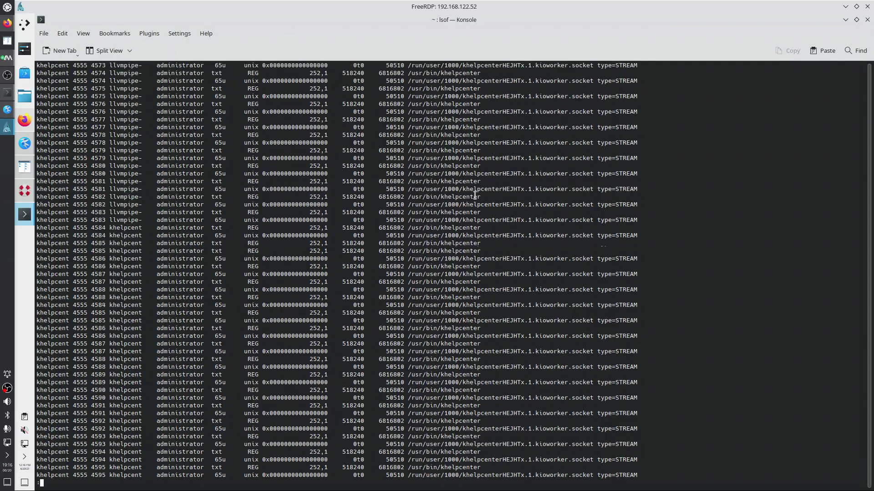
scroll(474, 206, "up", 15)
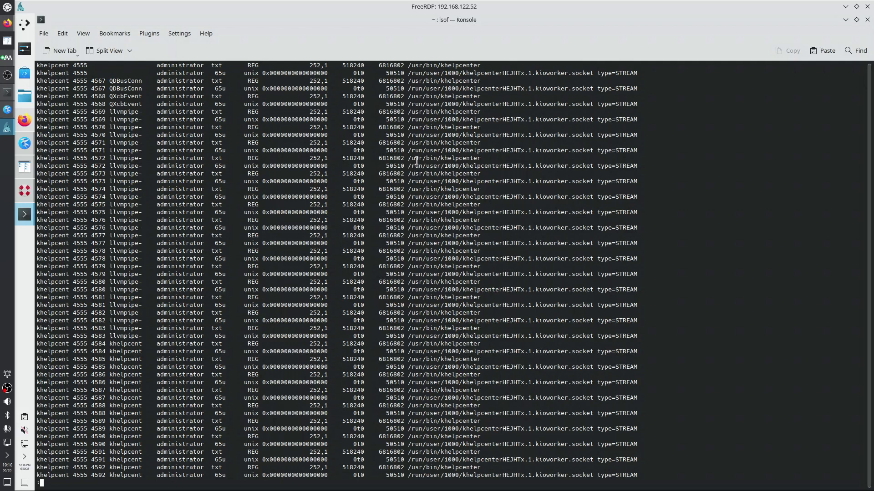
scroll(416, 160, "down", 15)
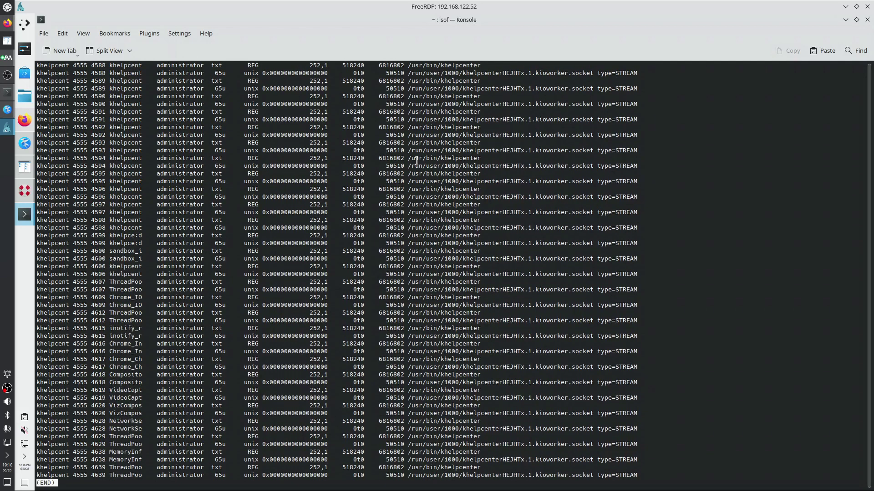
key("q")
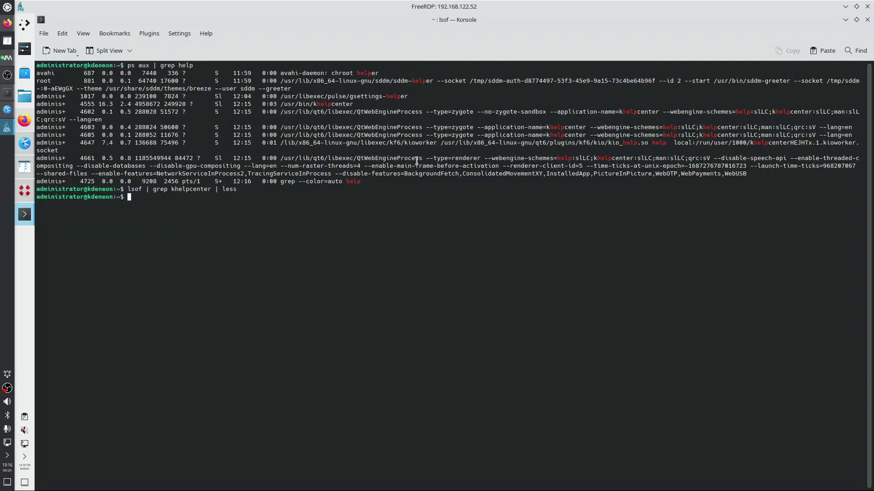
Change the search to lsof | grep 4555 and list files open by process 4555
key("Up")
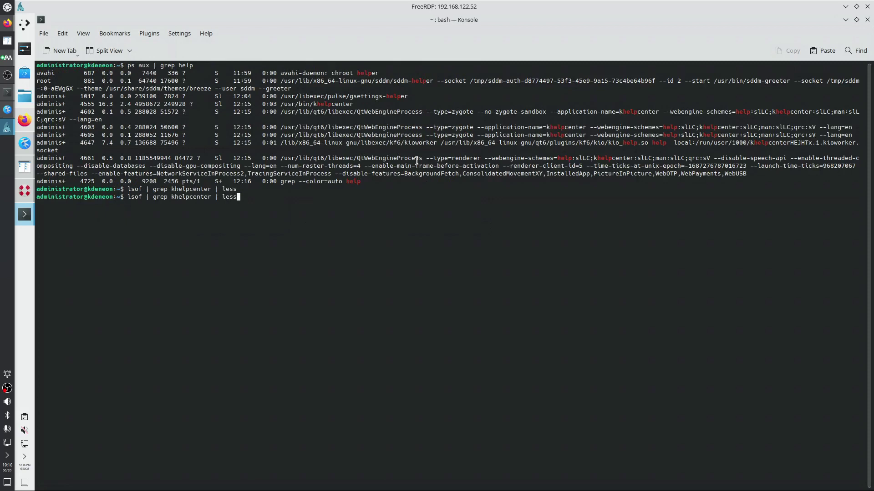
key("BackSpace")
key("BackSpace")
key("BackSpace")
key("BackSpace")
key("BackSpace")
key("BackSpace")
key("BackSpace")
key("BackSpace")
key("BackSpace")
key("BackSpace")
key("BackSpace")
key("BackSpace")
key("BackSpace")
key("BackSpace")
key("BackSpace")
key("BackSpace")
key("BackSpace")
key("BackSpace")
type("4555")
left_click_drag(80, 104, 355, 102)
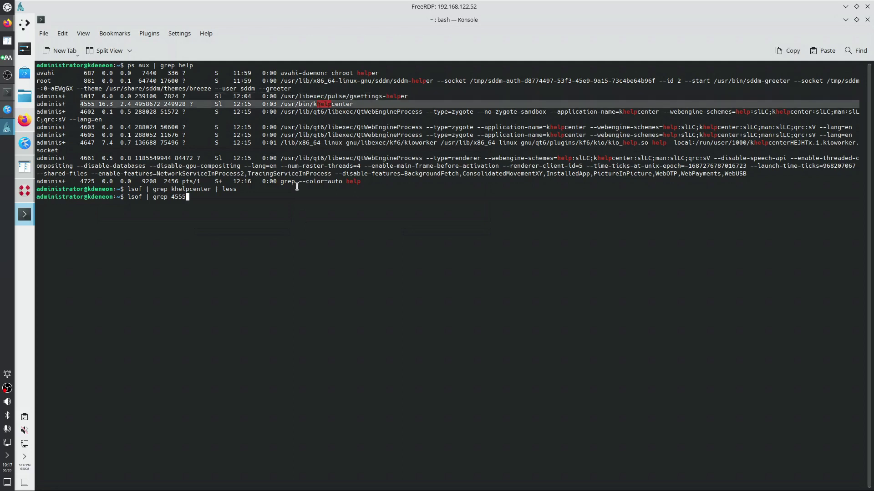
key("Return")
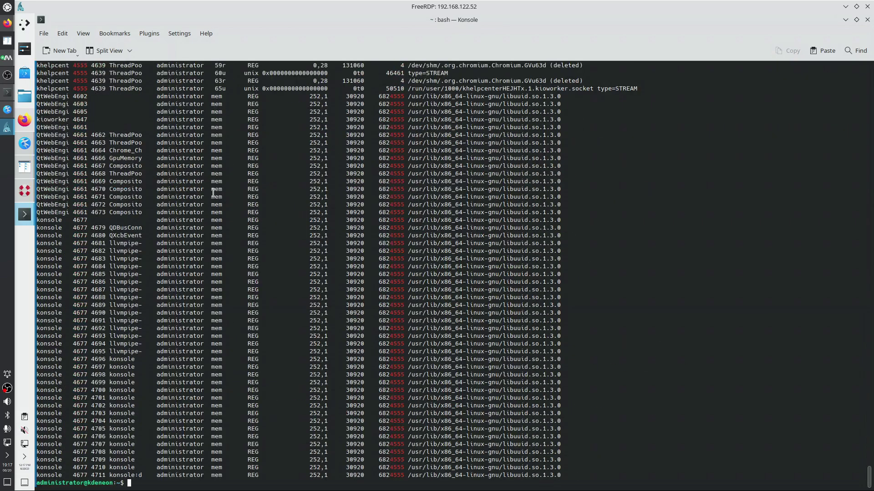
scroll(212, 192, "up", 12)
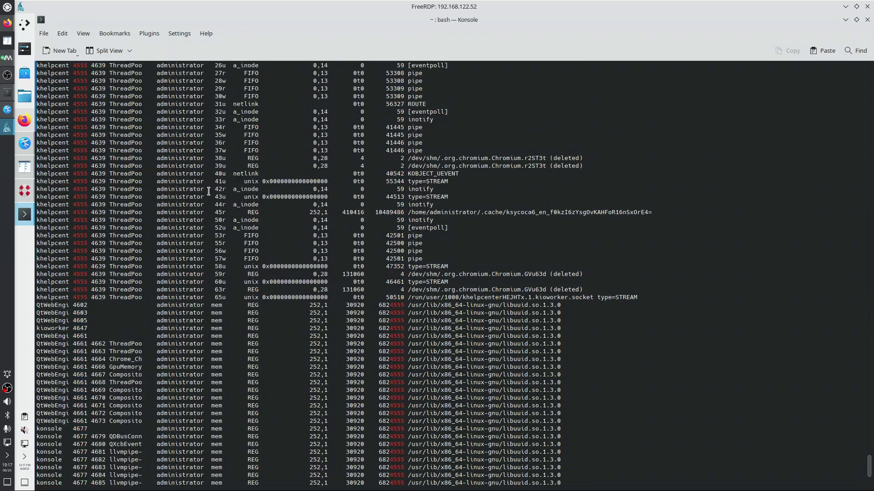
Select khelpcenter in the output, then enter the command 'lsof | grep khelpcenter | less' again
double_click(70, 135)
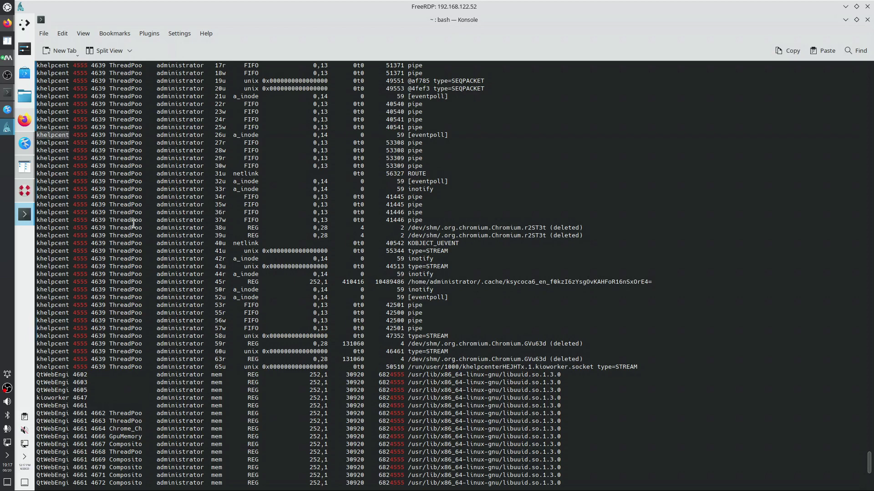
right_click(62, 136)
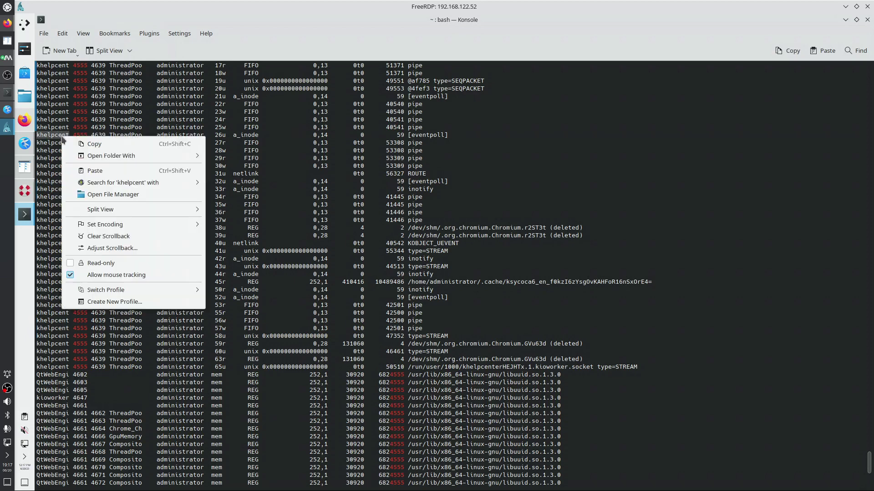
left_click(77, 145)
left_click(278, 304)
type("lsof | grep khelpcenter | less")
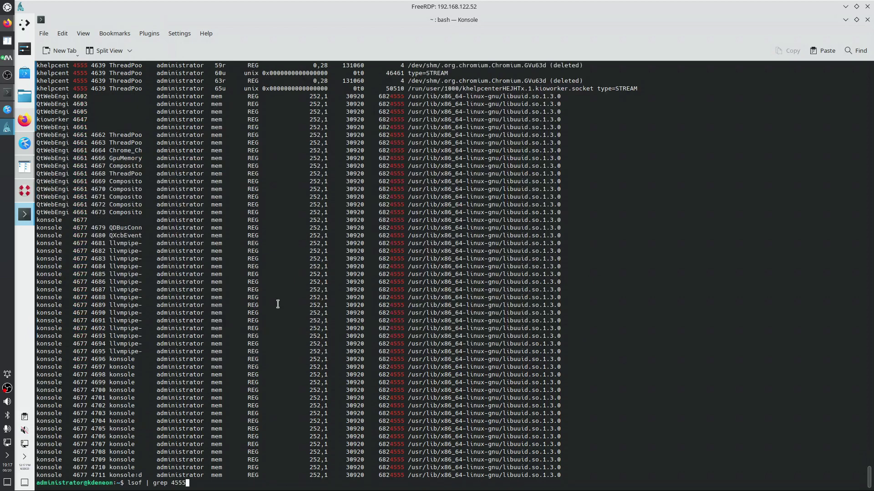
key("Left")
key("Left")
key("Left")
key("Left")
key("Left")
key("Left")
Run the paged khelpcenter lsof listing and highlight the qt6, breeze.so and libKF6Style paths
key("Return")
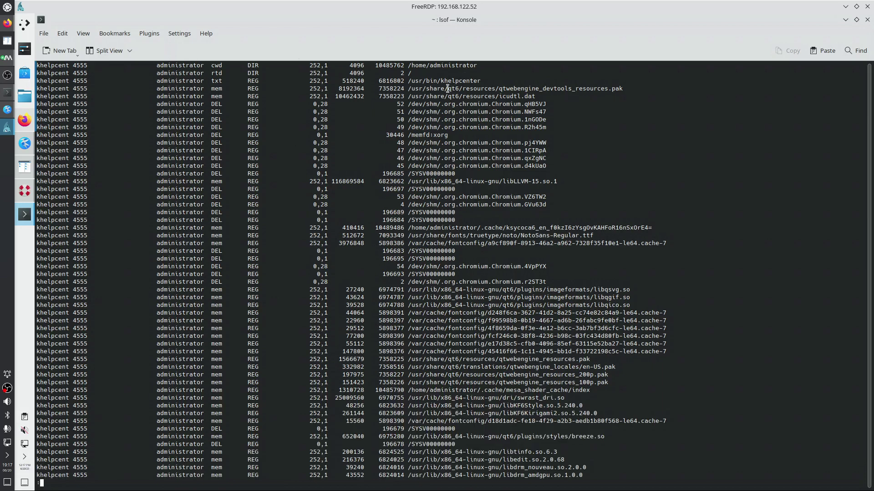
left_click_drag(448, 89, 457, 89)
scroll(449, 237, "down", 2)
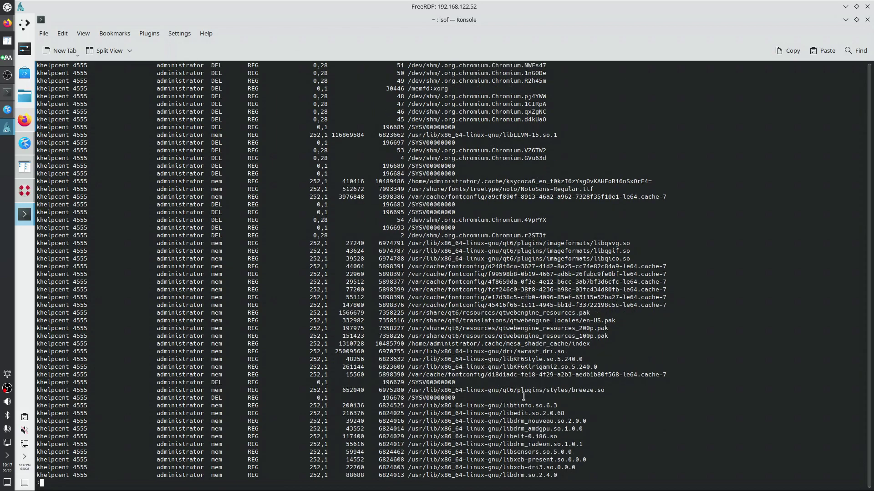
left_click_drag(571, 390, 607, 391)
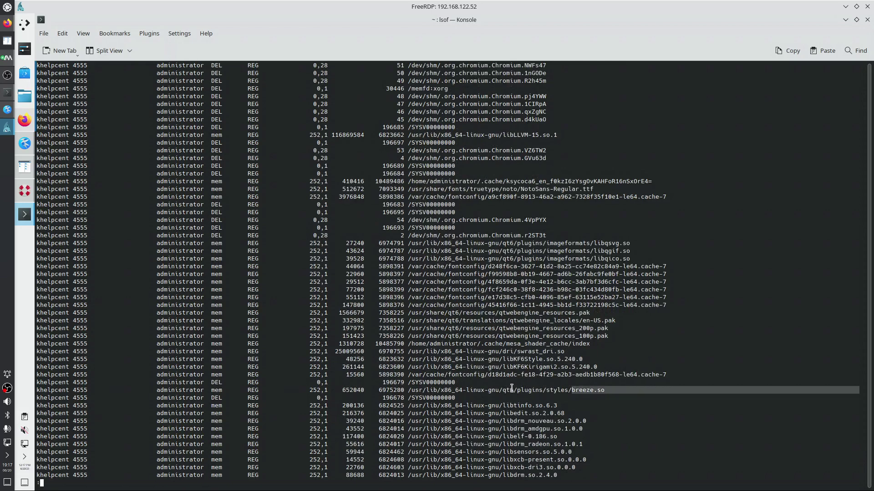
left_click_drag(499, 390, 518, 390)
scroll(535, 443, "down", 1)
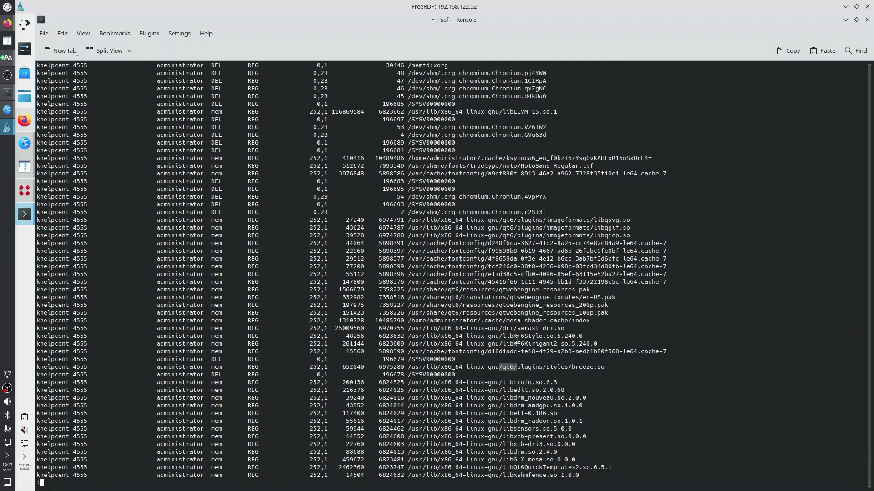
left_click_drag(514, 336, 542, 336)
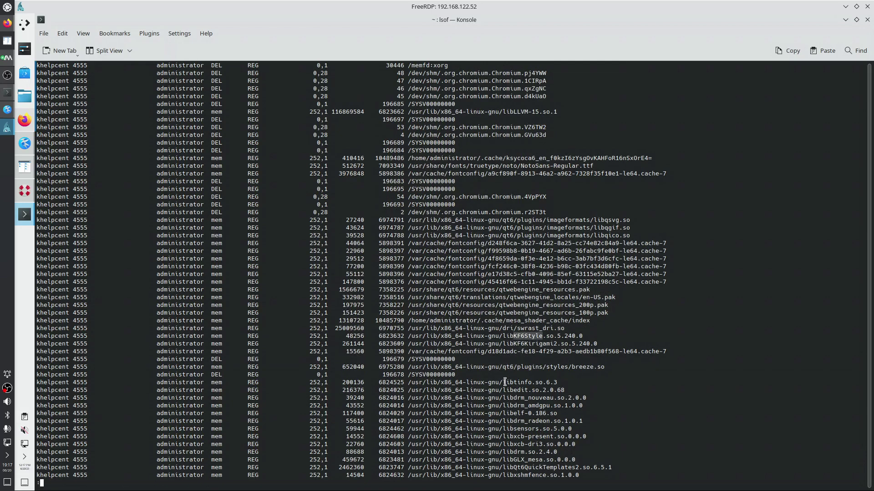
Review the libQt6QuickTemplates2 and KF6 widget library entries, then quit less back to bash
scroll(505, 382, "down", 5)
scroll(505, 383, "down", 3)
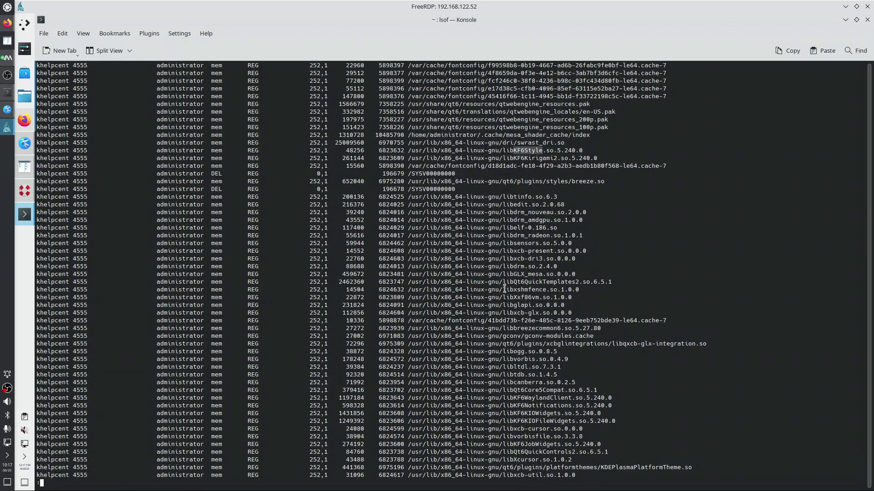
left_click_drag(501, 282, 583, 284)
scroll(505, 376, "down", 2)
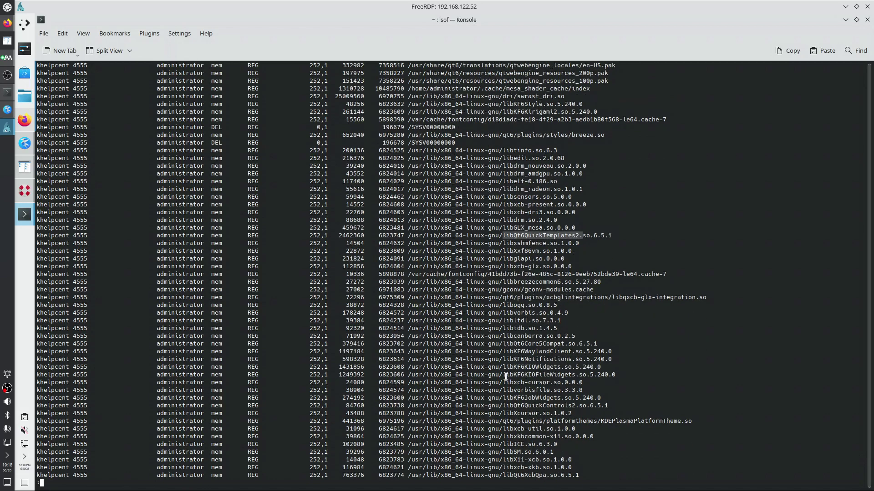
left_click_drag(505, 351, 556, 374)
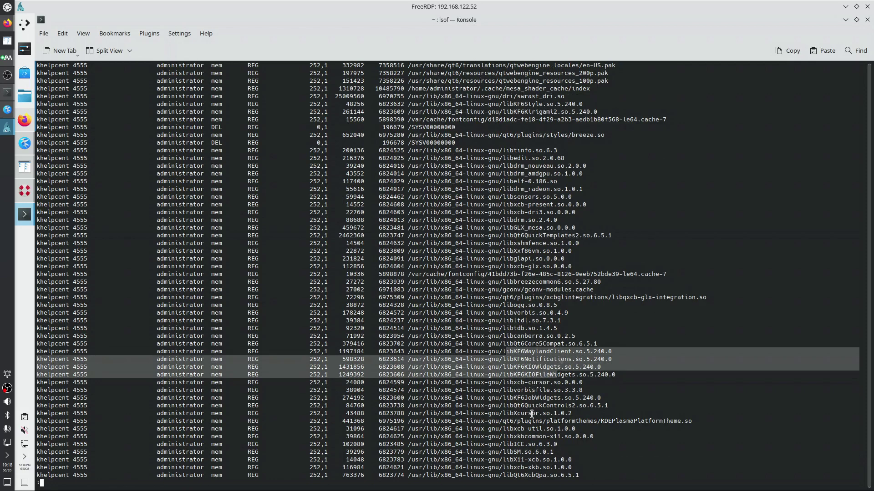
left_click_drag(526, 398, 556, 398)
scroll(546, 466, "down", 8)
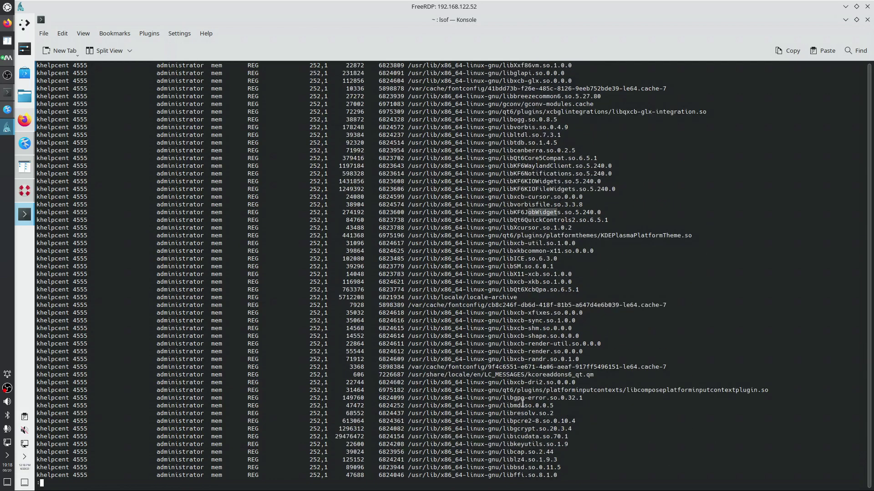
scroll(521, 401, "down", 2)
left_click(513, 283)
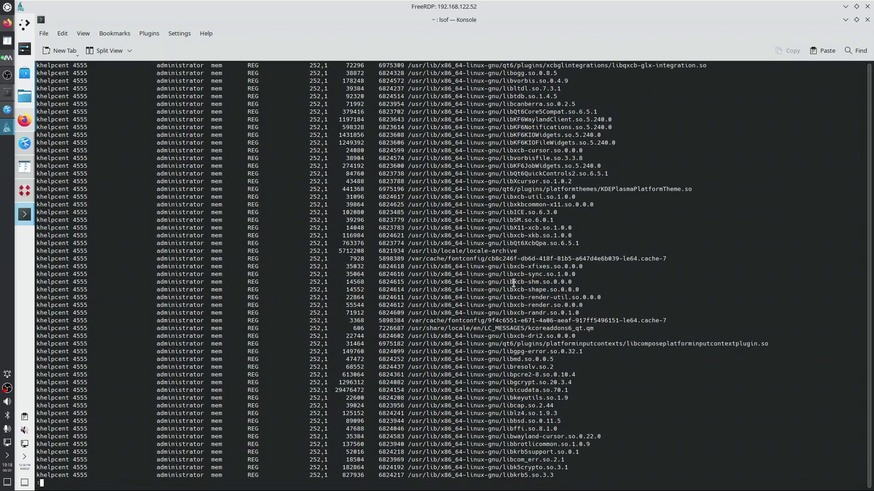
key("q")
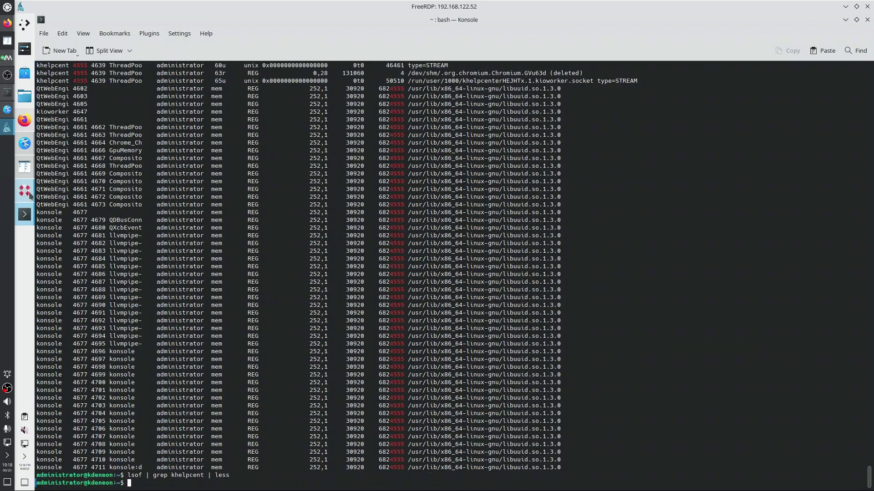
left_click(24, 190)
left_click(540, 216)
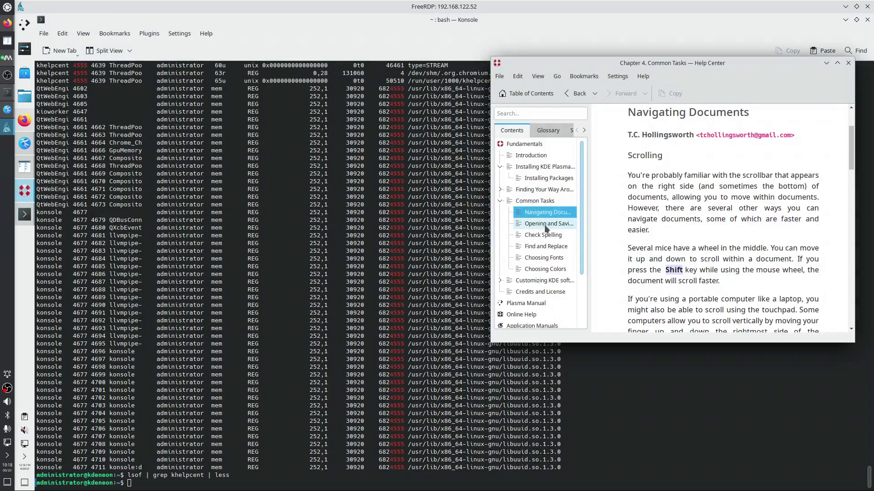
left_click(544, 226)
left_click(542, 247)
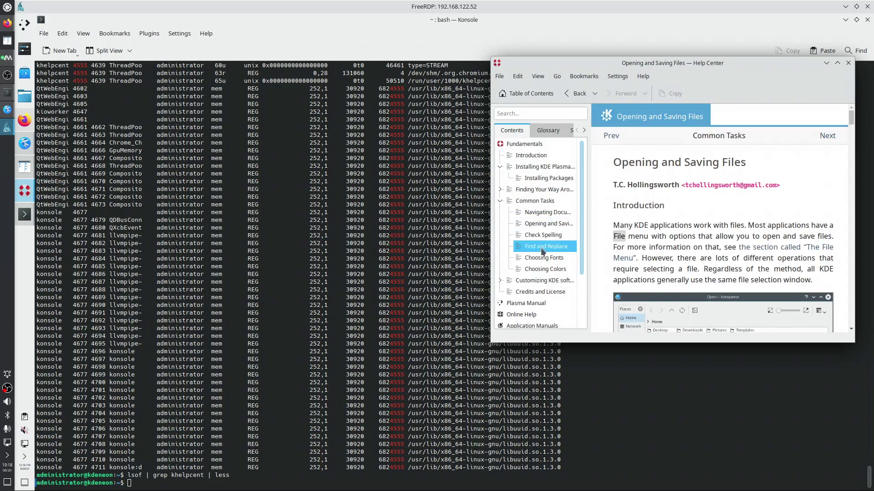
left_click(540, 258)
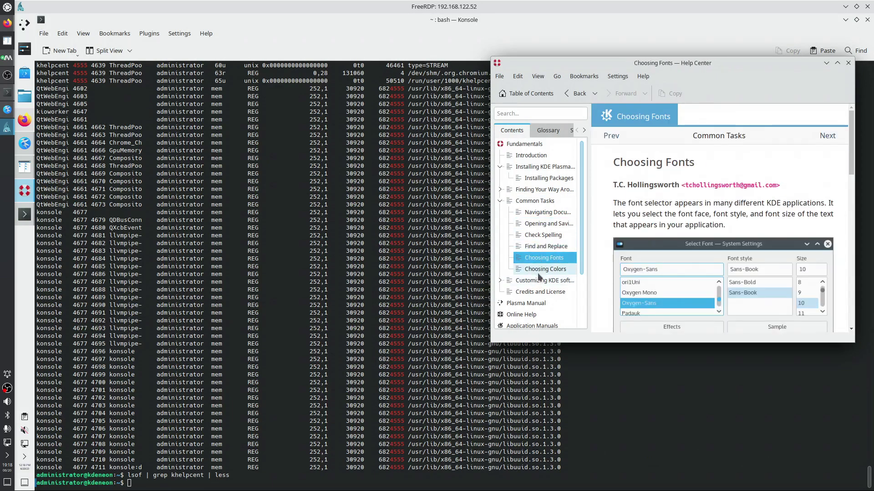
left_click(543, 270)
left_click(541, 283)
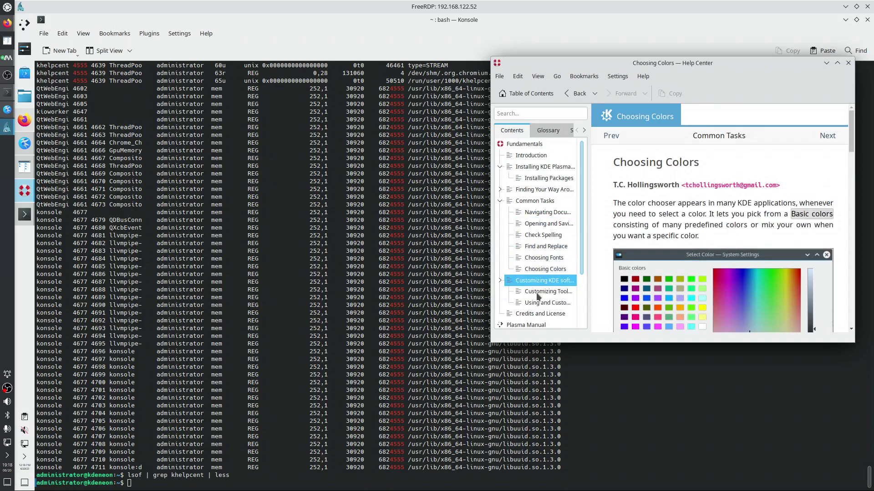
left_click(539, 292)
left_click(543, 305)
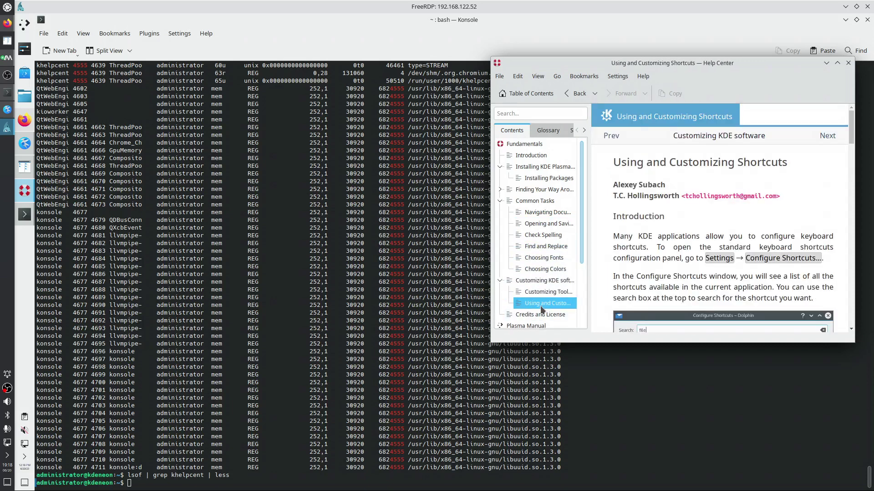
left_click(558, 133)
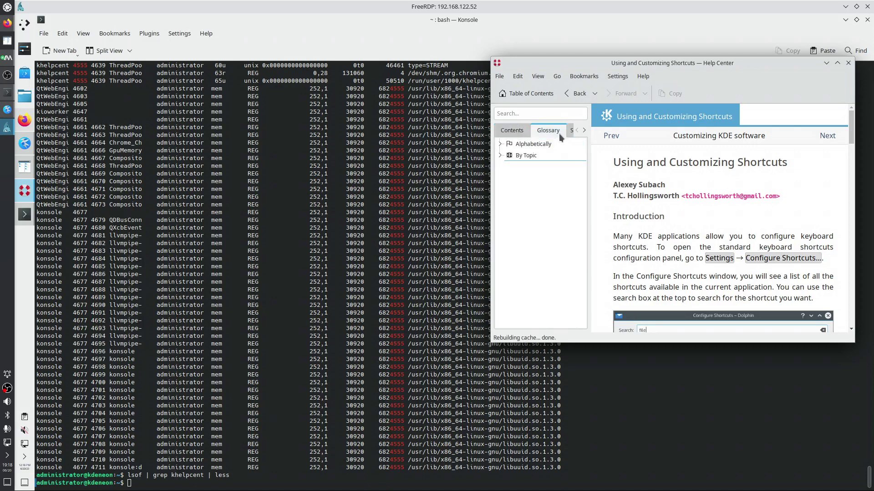
left_click(499, 144)
left_click(509, 166)
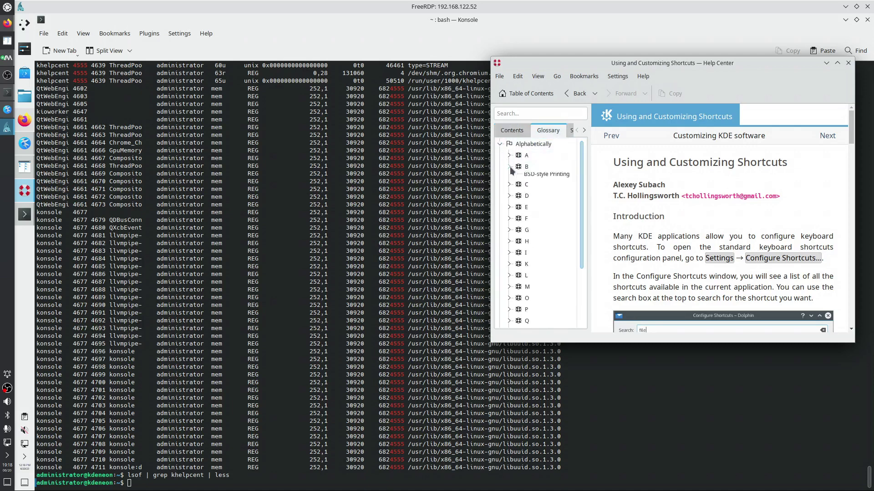
left_click(537, 179)
left_click(534, 188)
left_click(541, 199)
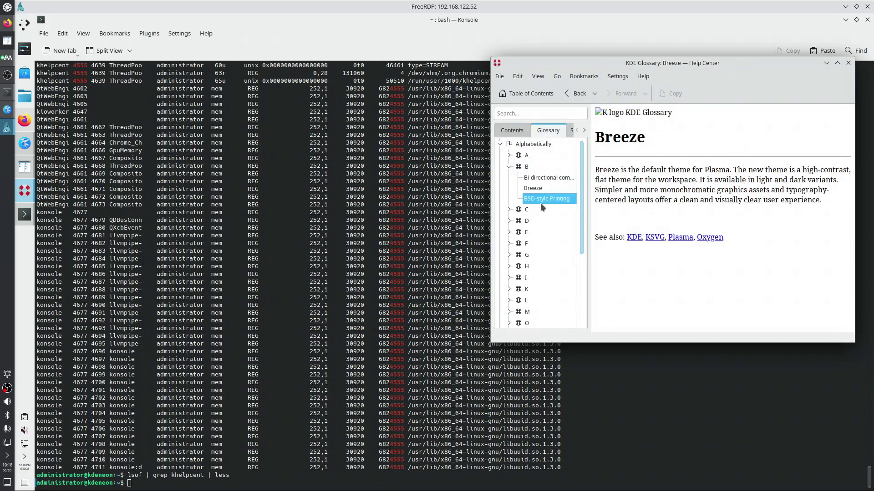
left_click(509, 210)
left_click(540, 220)
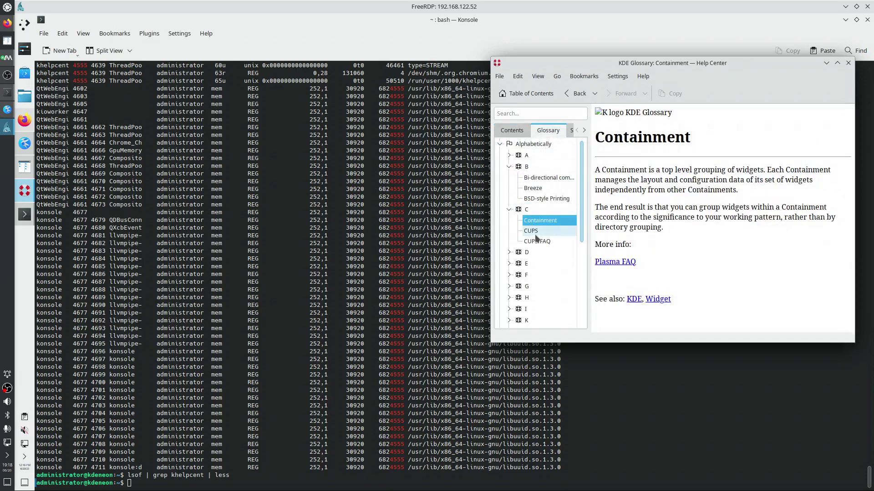
left_click(531, 230)
left_click(536, 249)
left_click(570, 131)
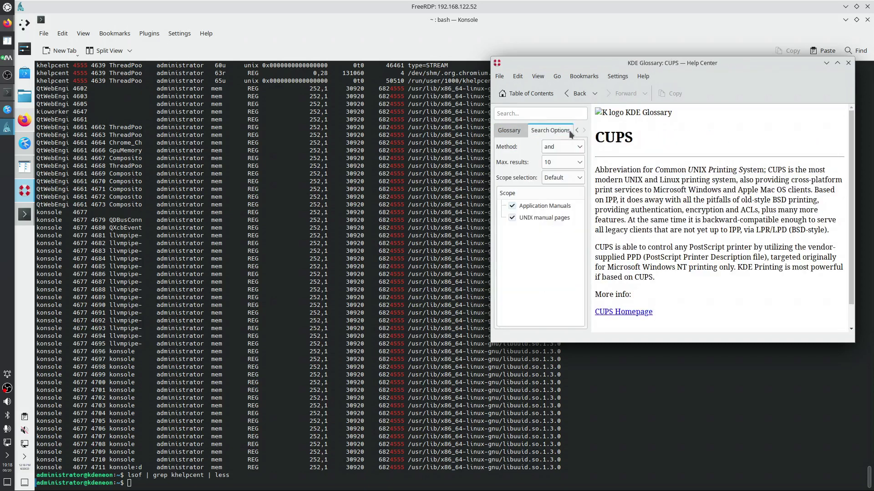
left_click(643, 76)
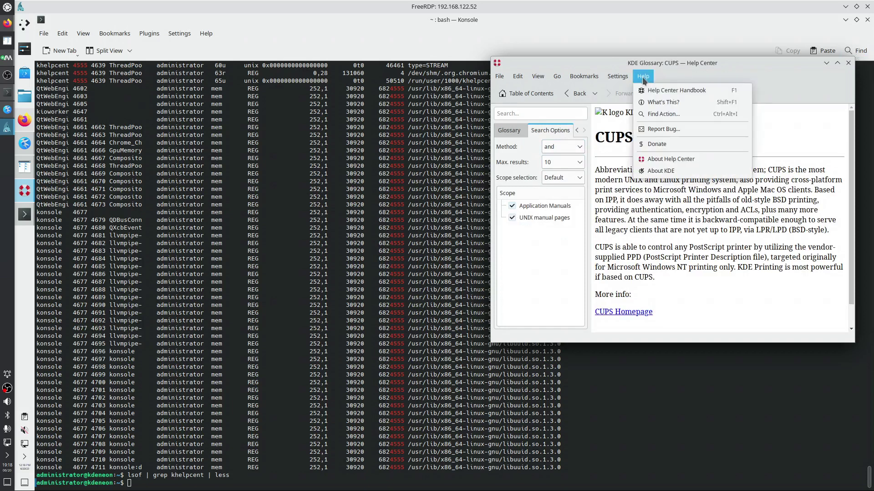
left_click(662, 159)
left_click(661, 165)
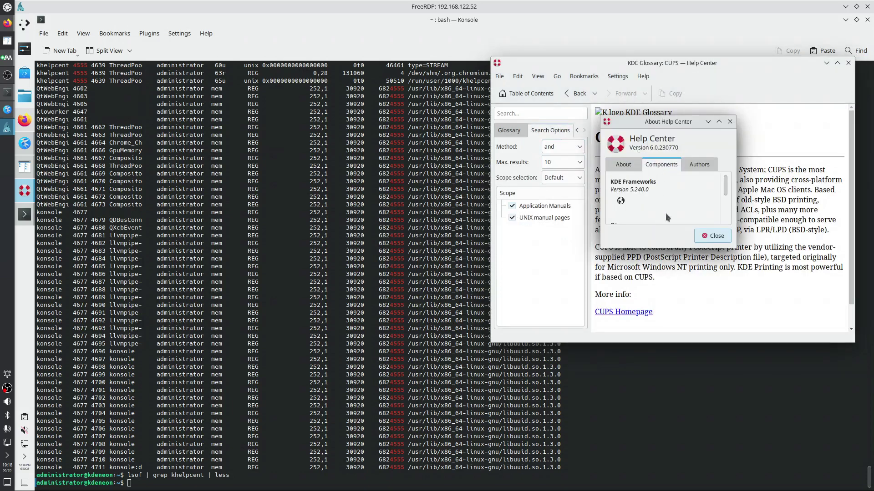
left_click_drag(726, 246, 824, 318)
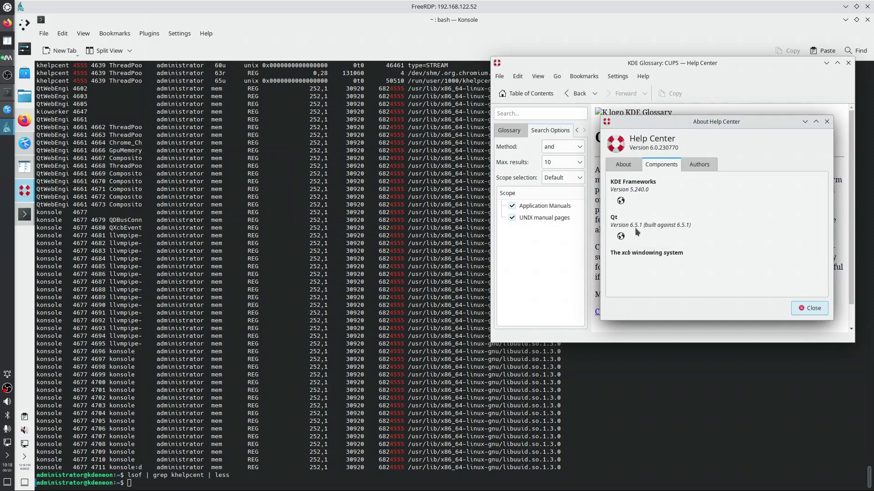
left_click(826, 121)
left_click(848, 63)
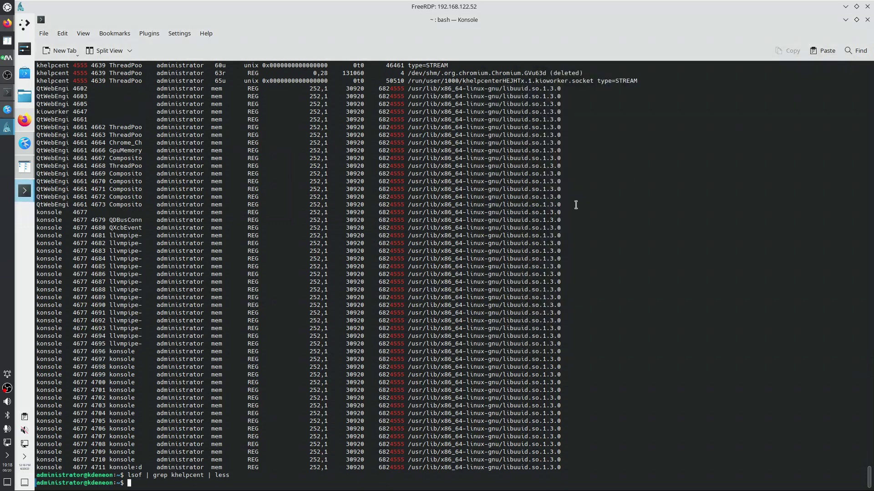